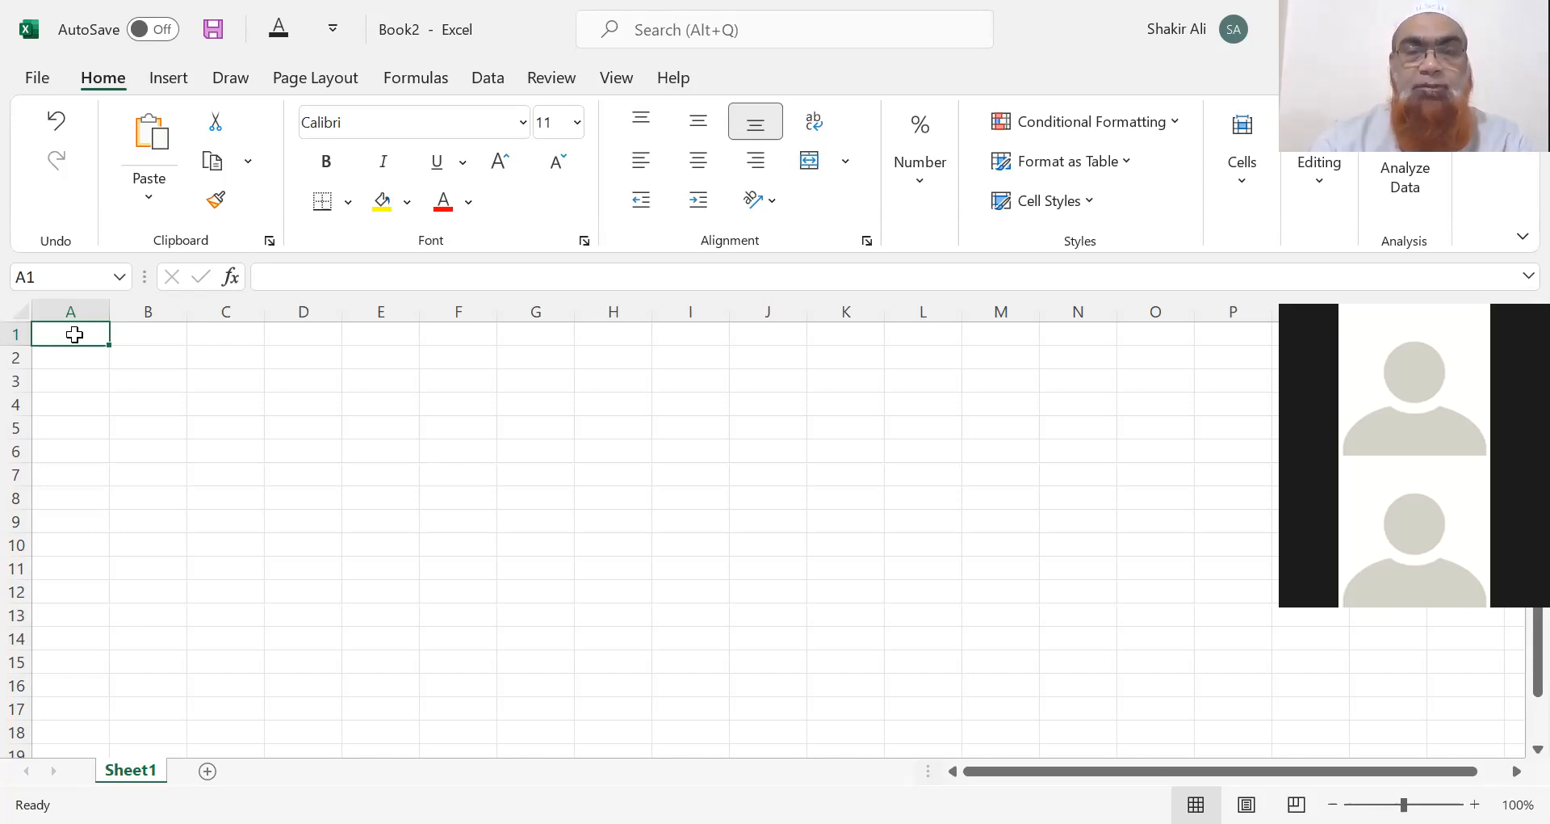
Enter the header Keywords in A1 and AutoFit column A to it.
text(Ke)
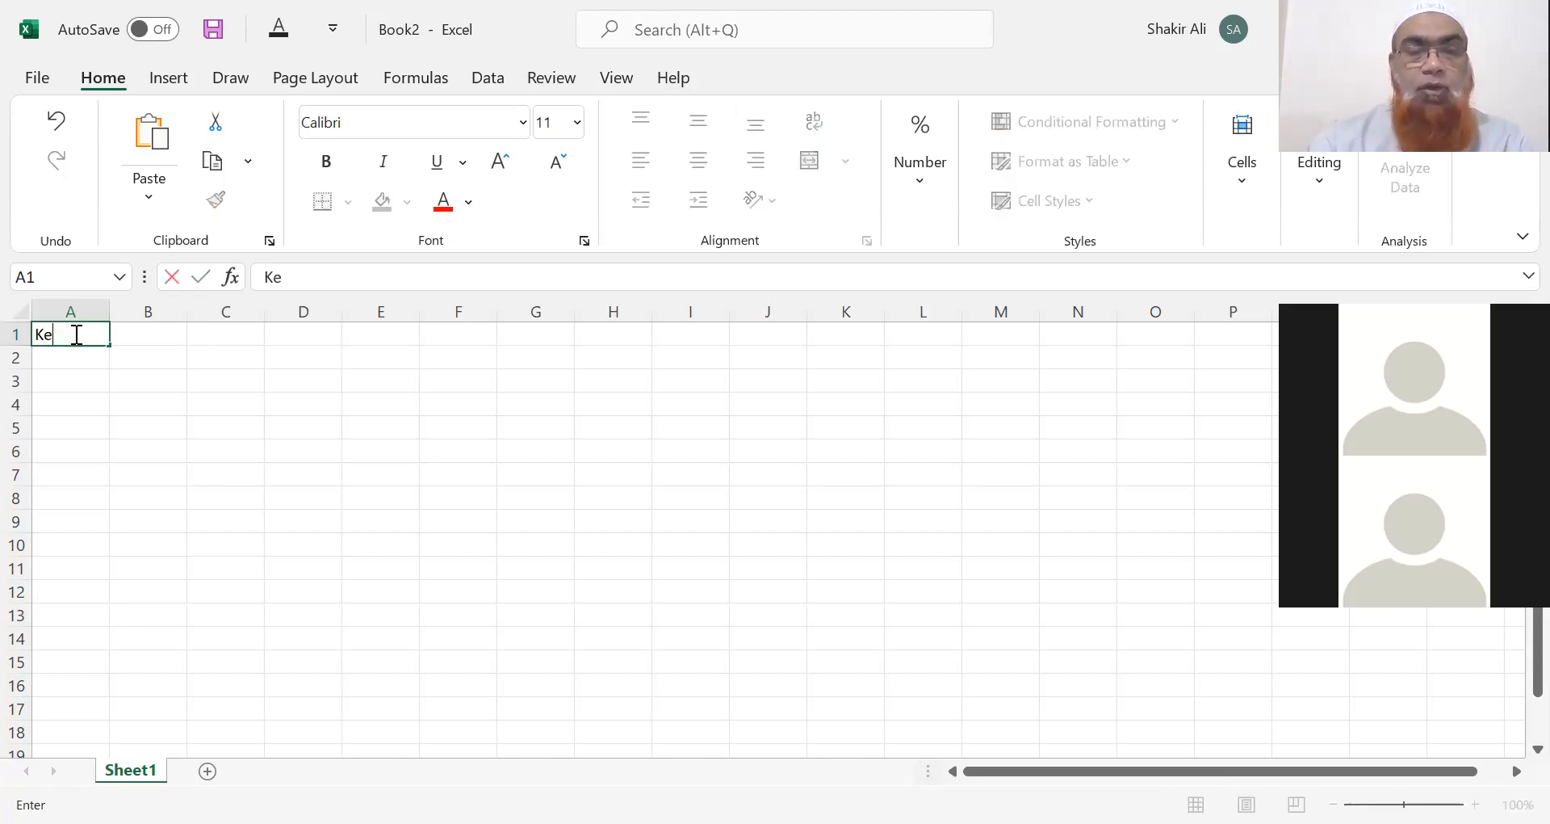
text(ywords)
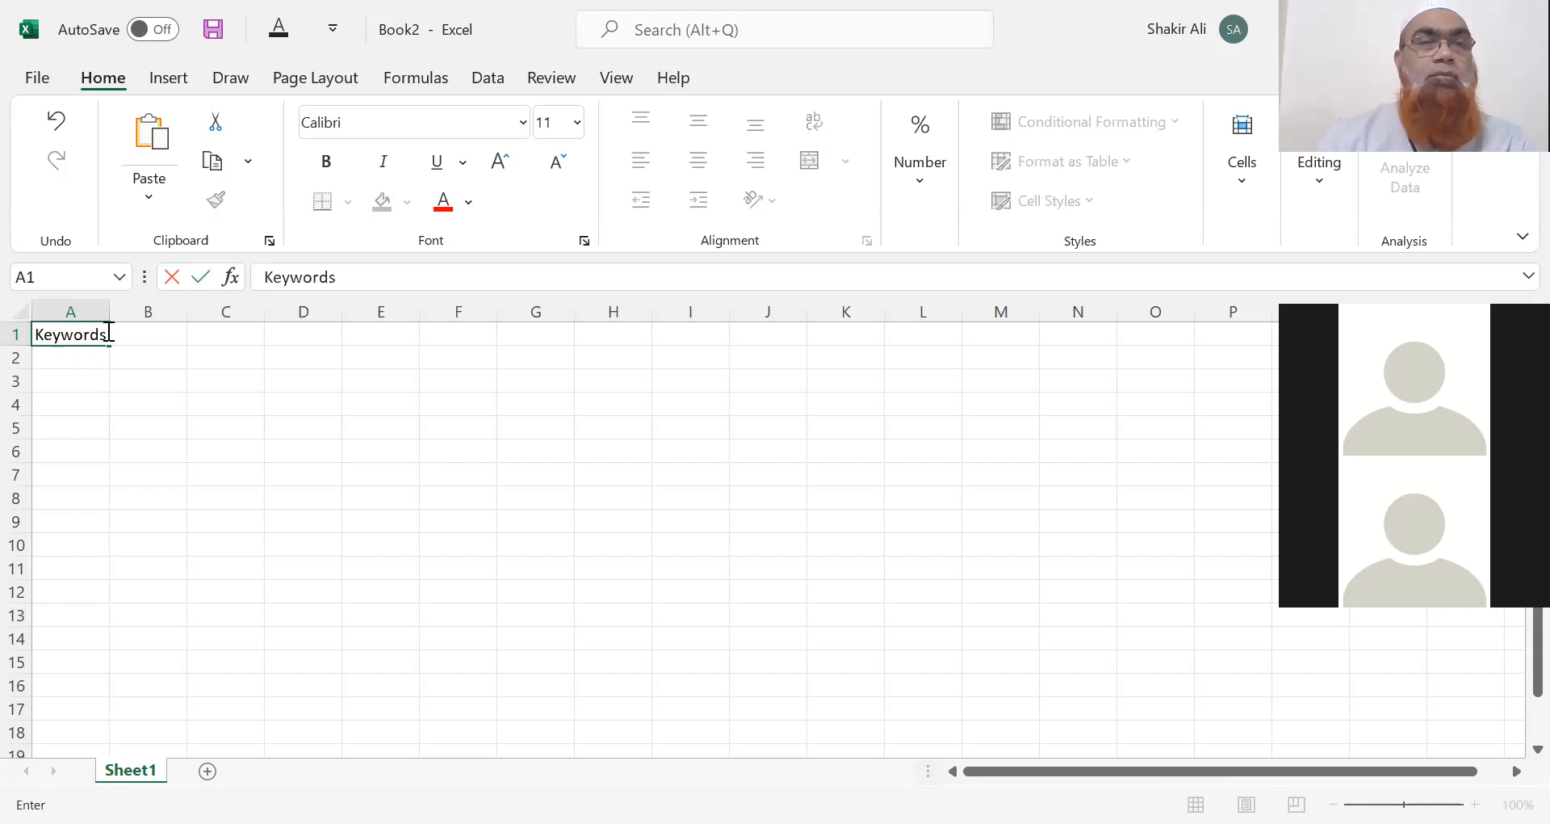
click(93, 364)
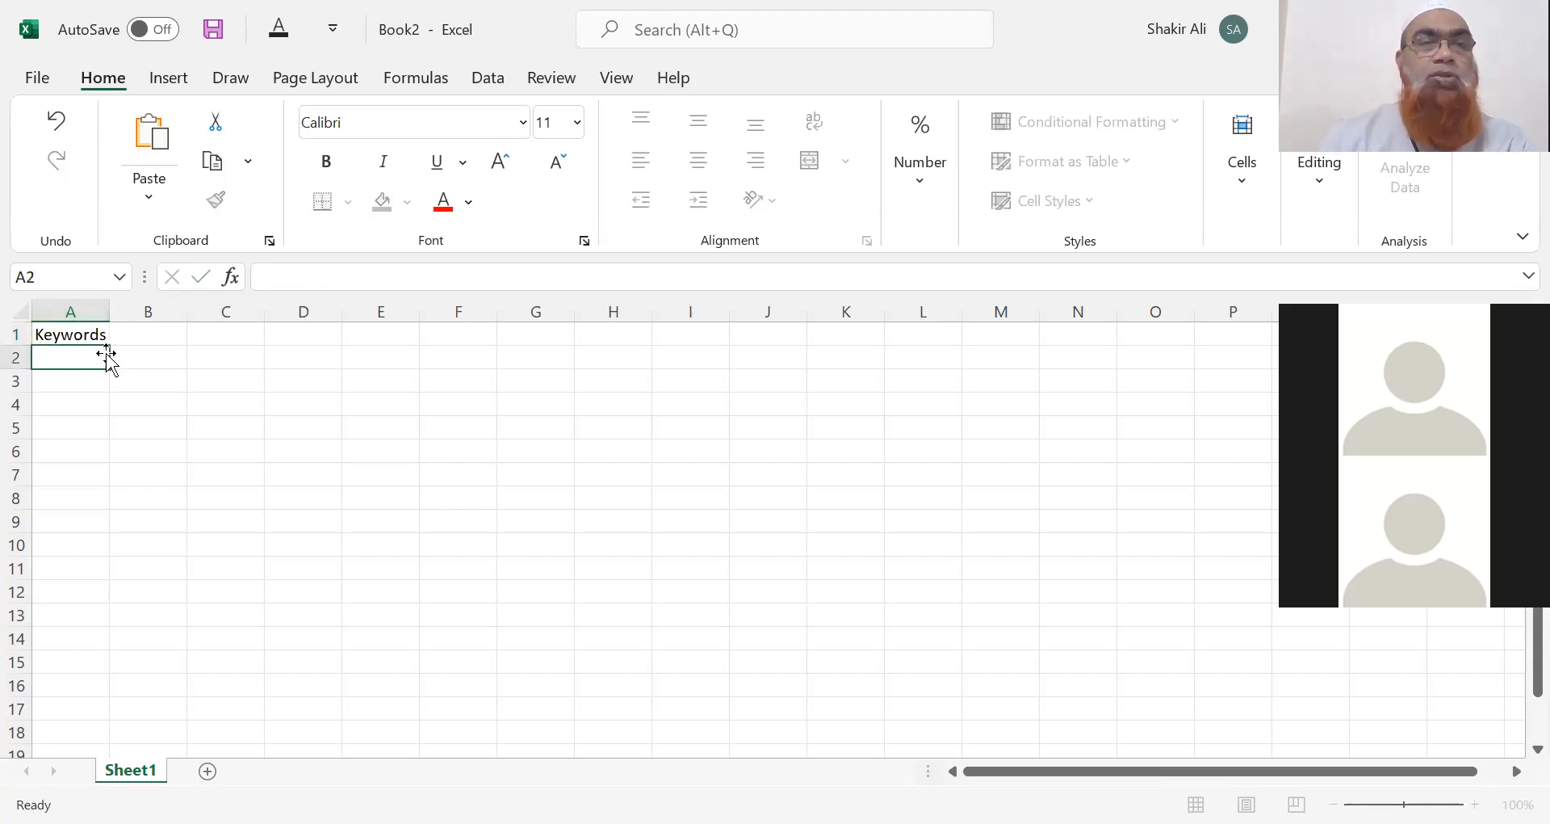
double_click(110, 309)
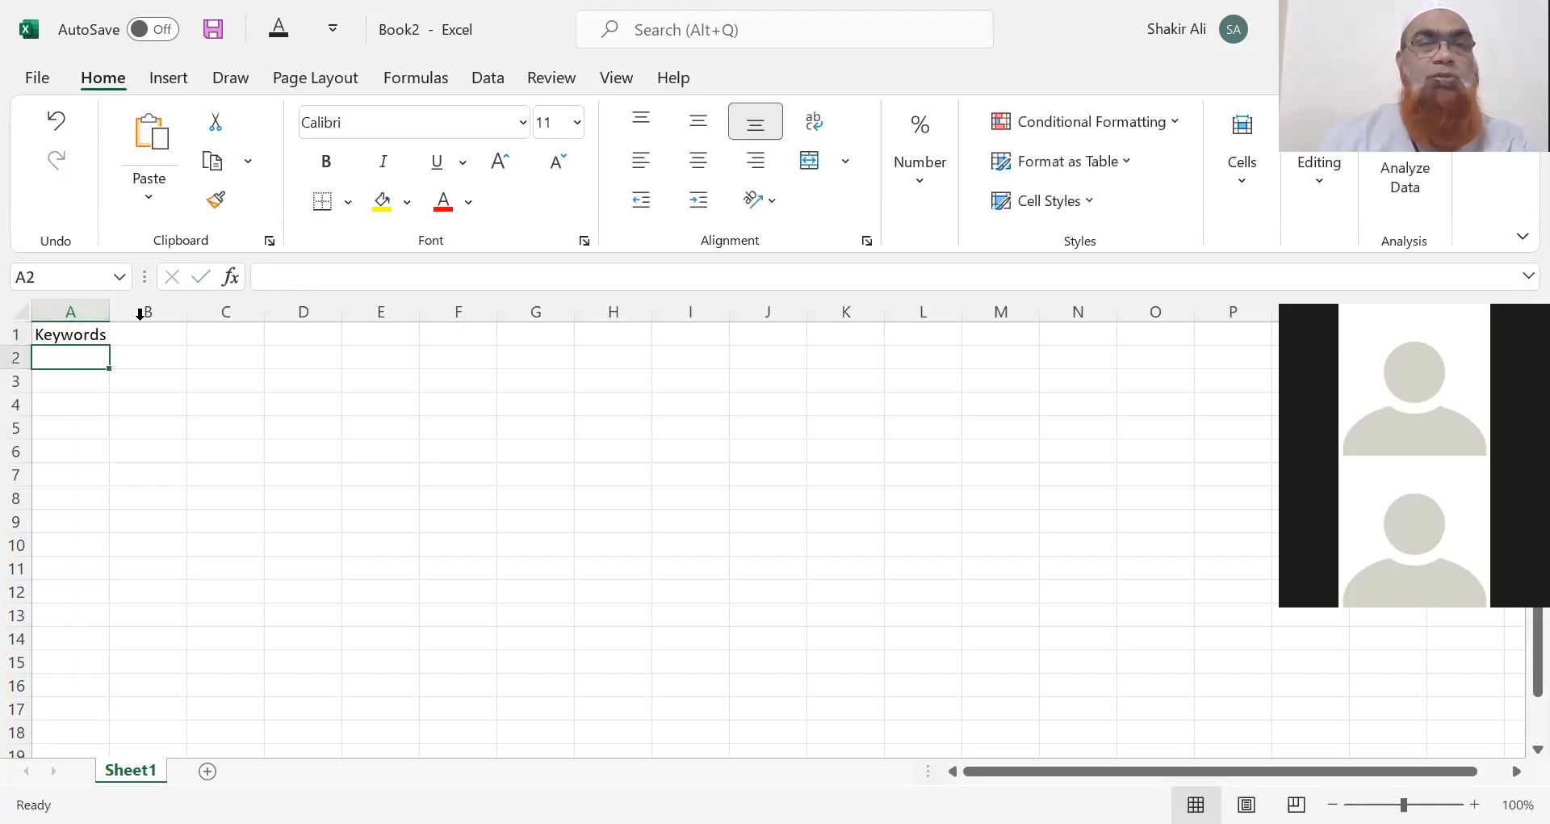
click(166, 333)
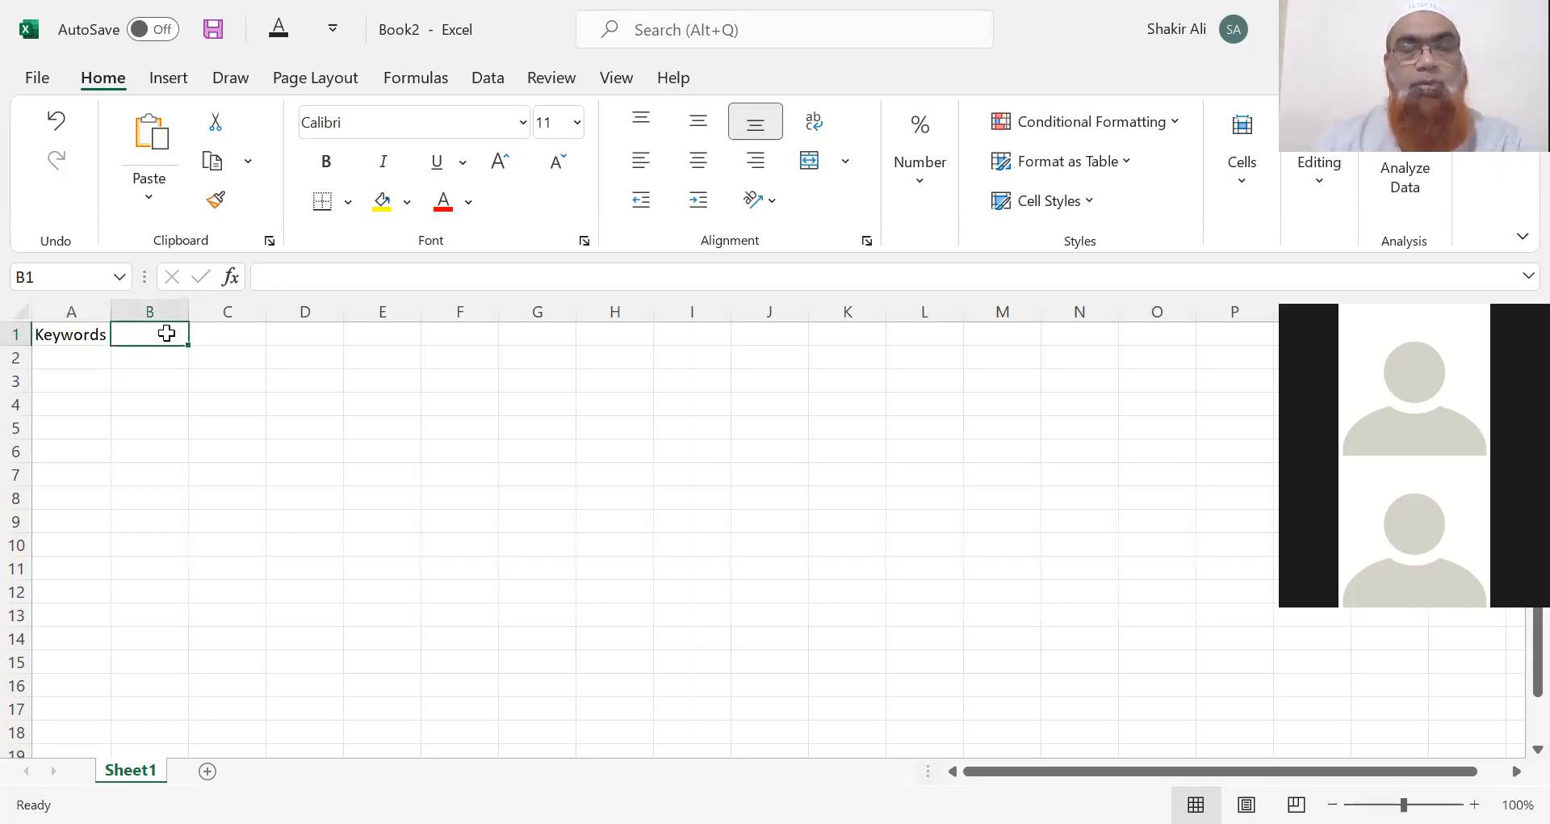
Type the first keyword, Digital Marketing Agency, into A2.
click(101, 357)
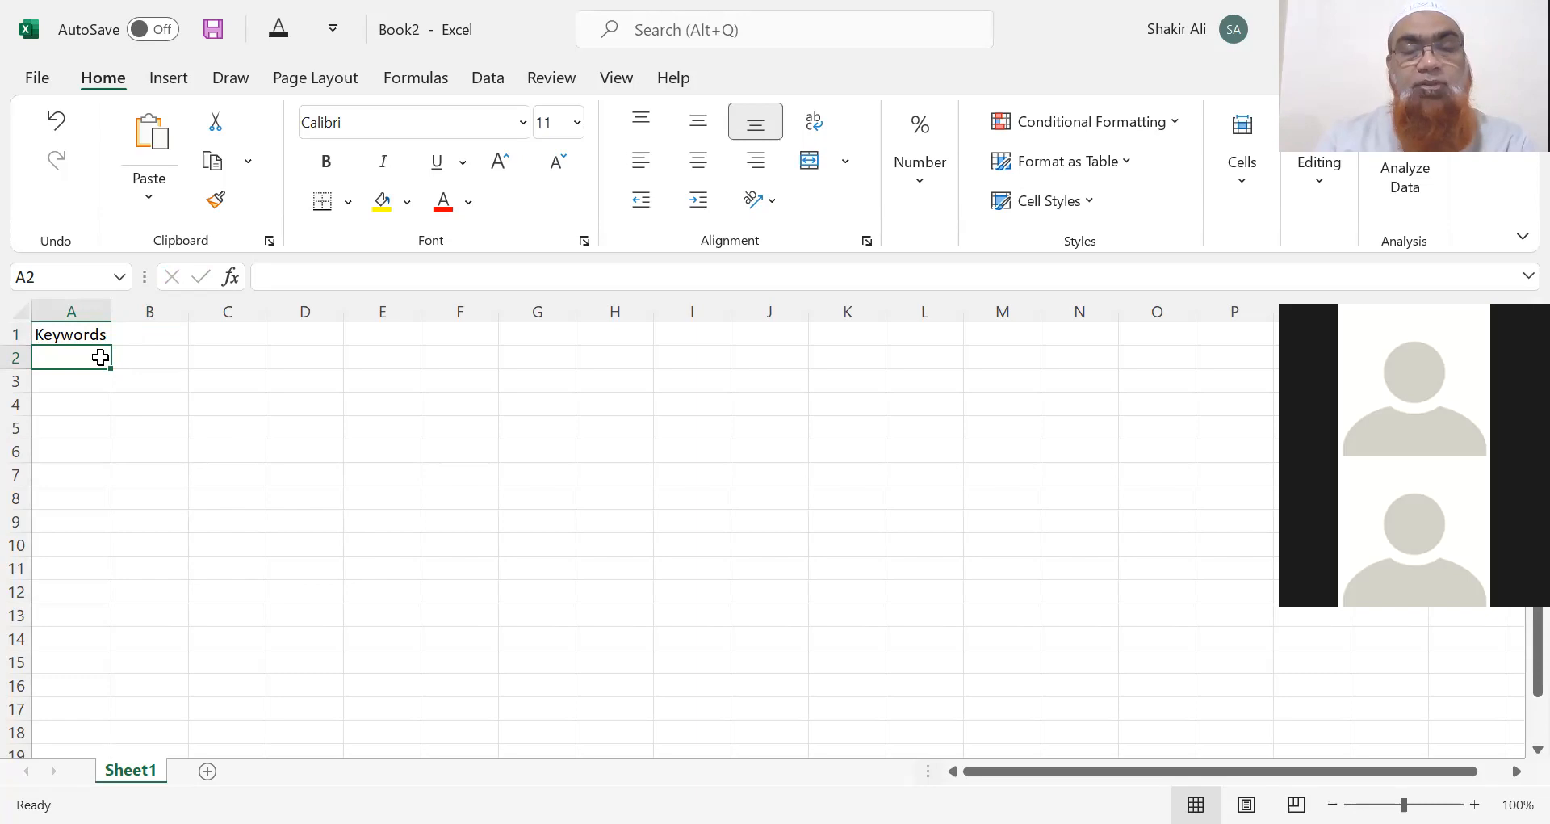
text(Digita)
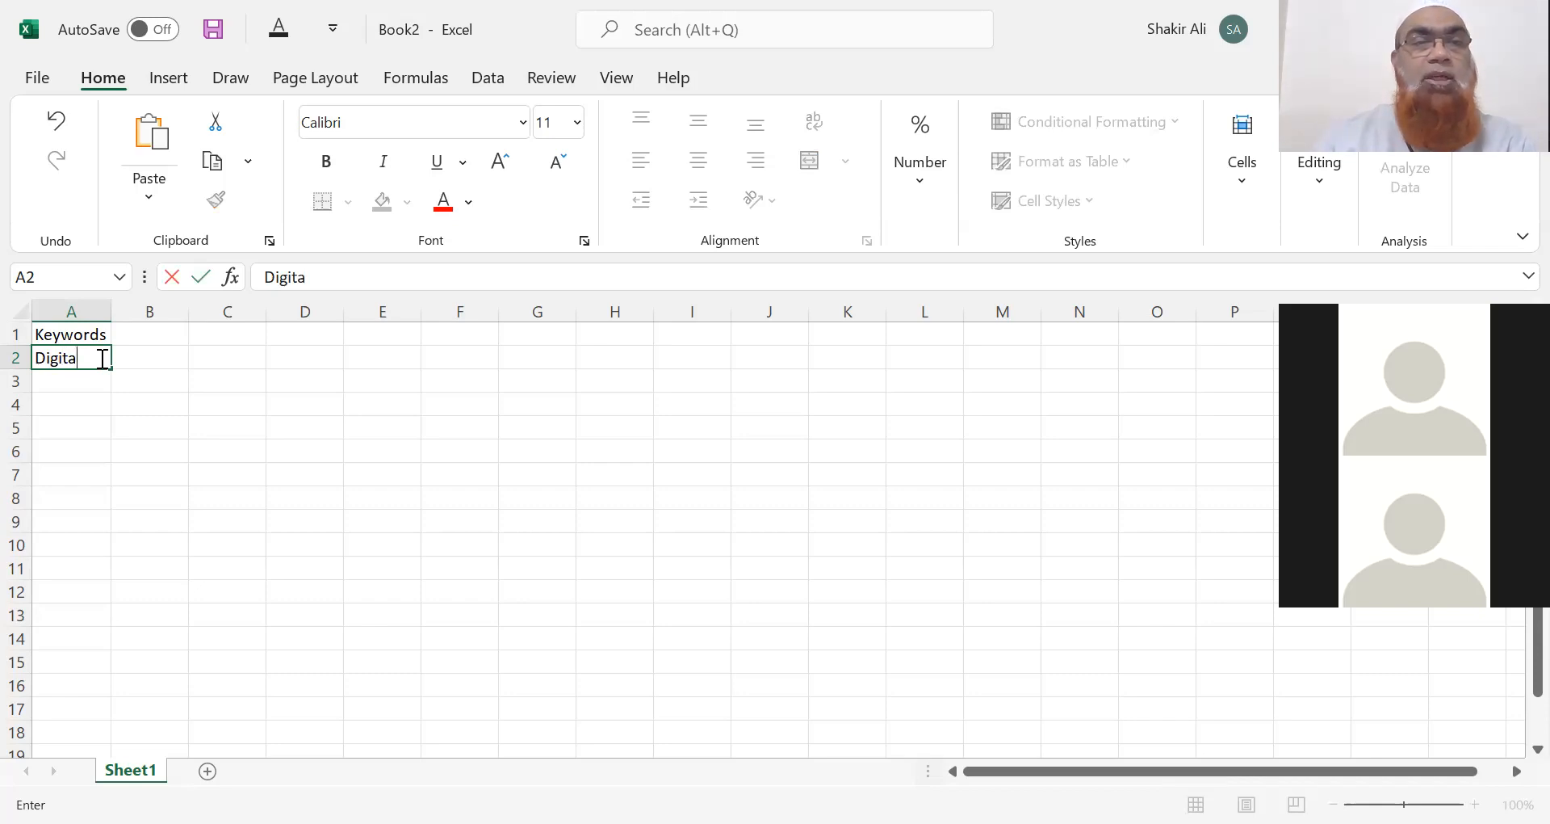
text(l)
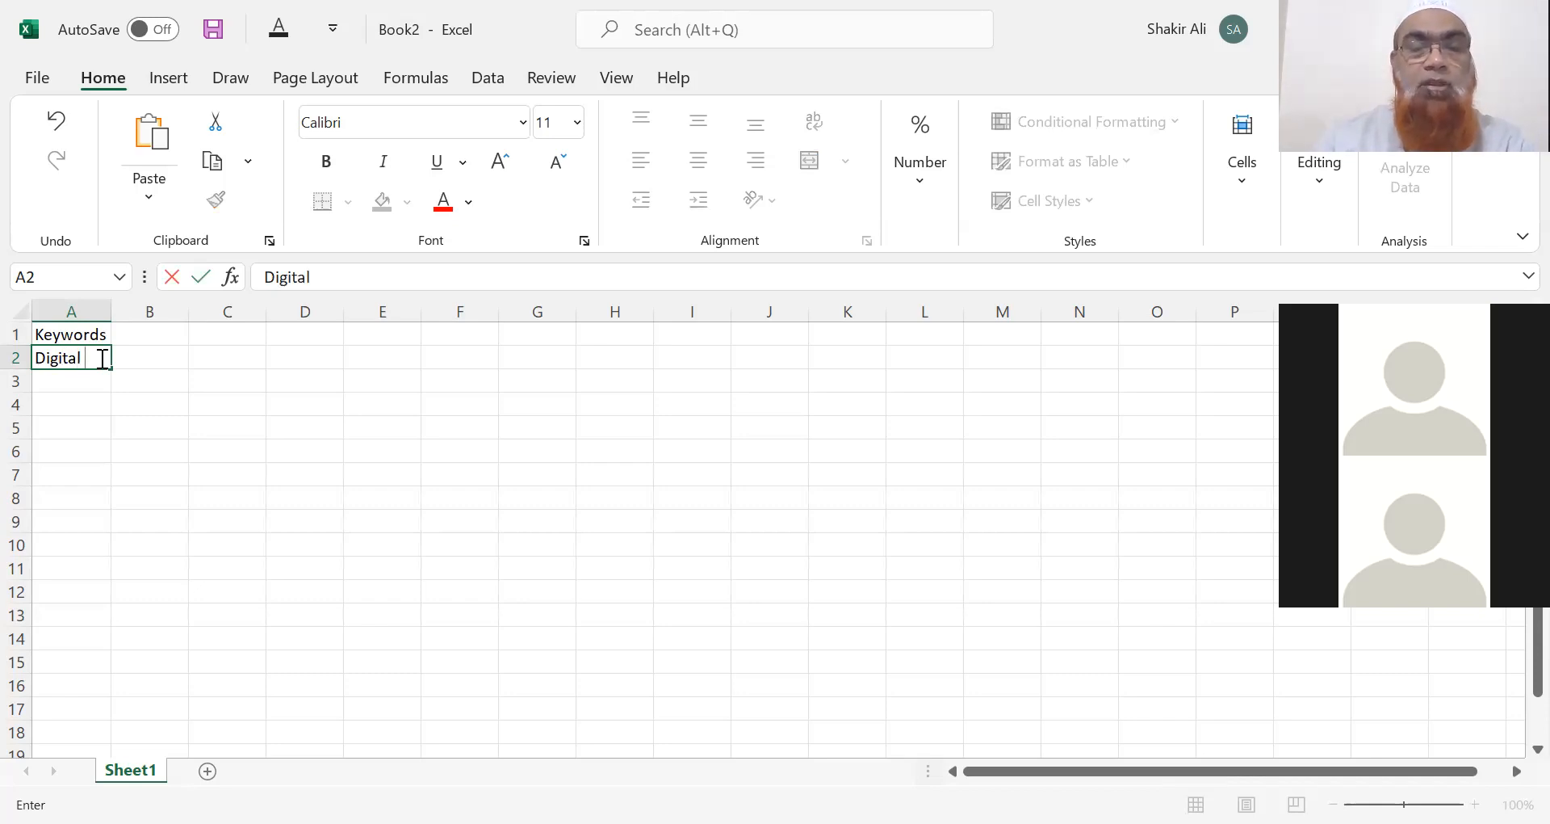
text( Mark)
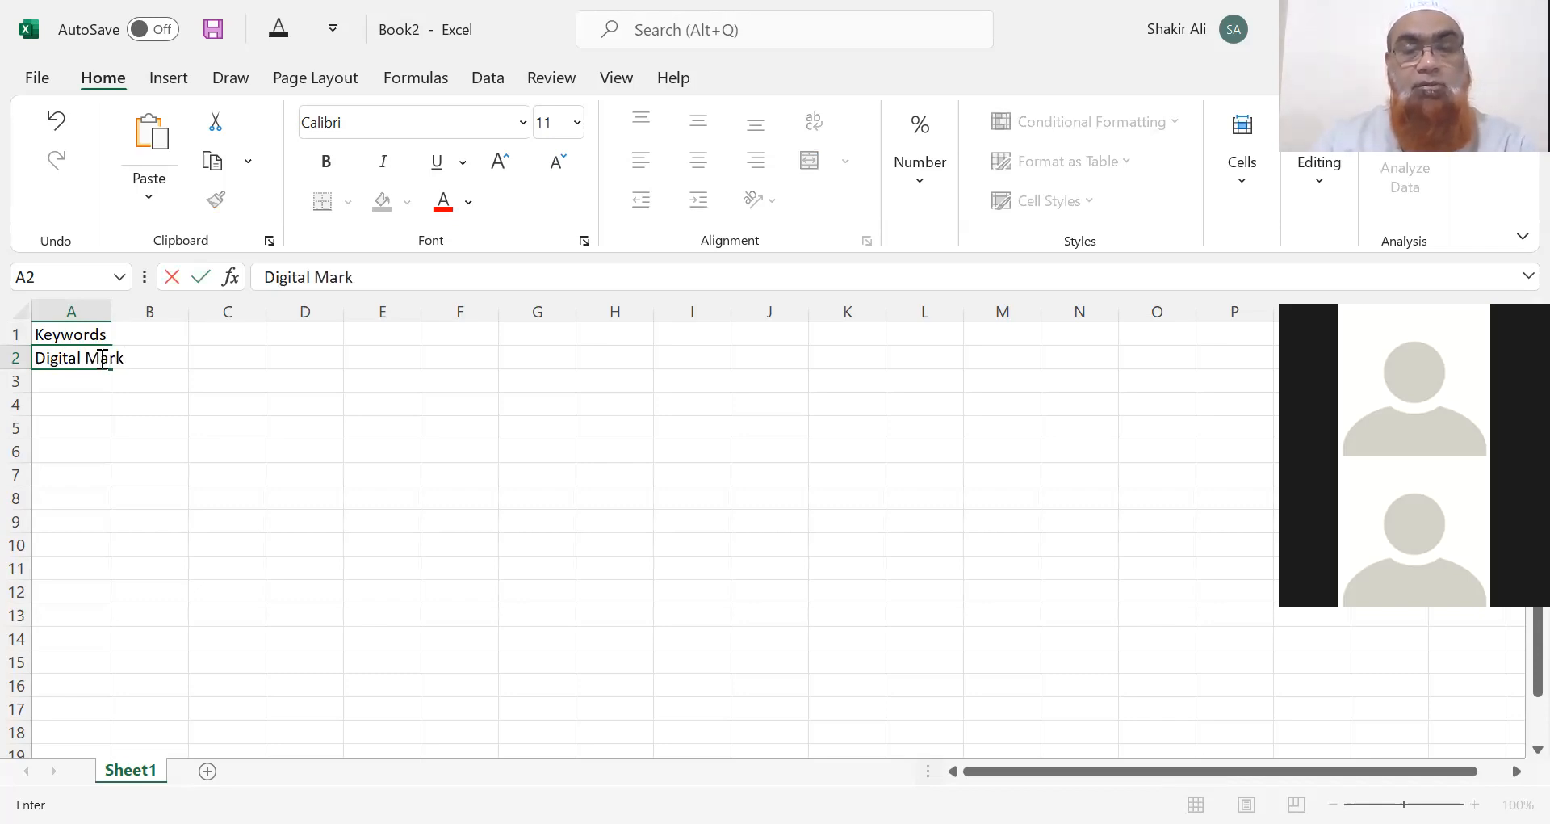
text(eting Agency)
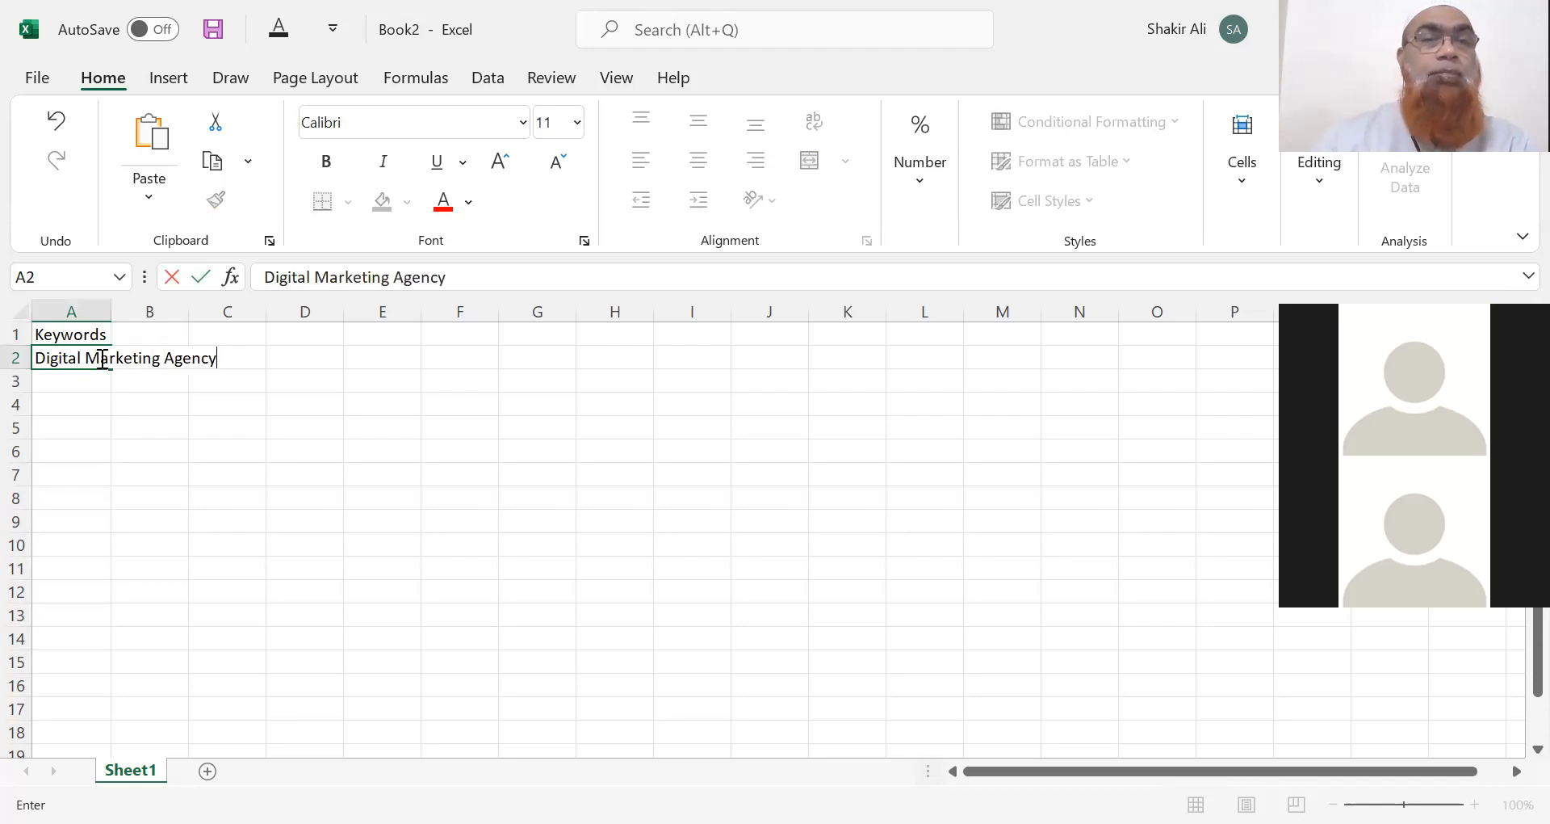
AutoFit column A and add Digital Marketing Services and Website Designing Services in A3:A4.
double_click(109, 303)
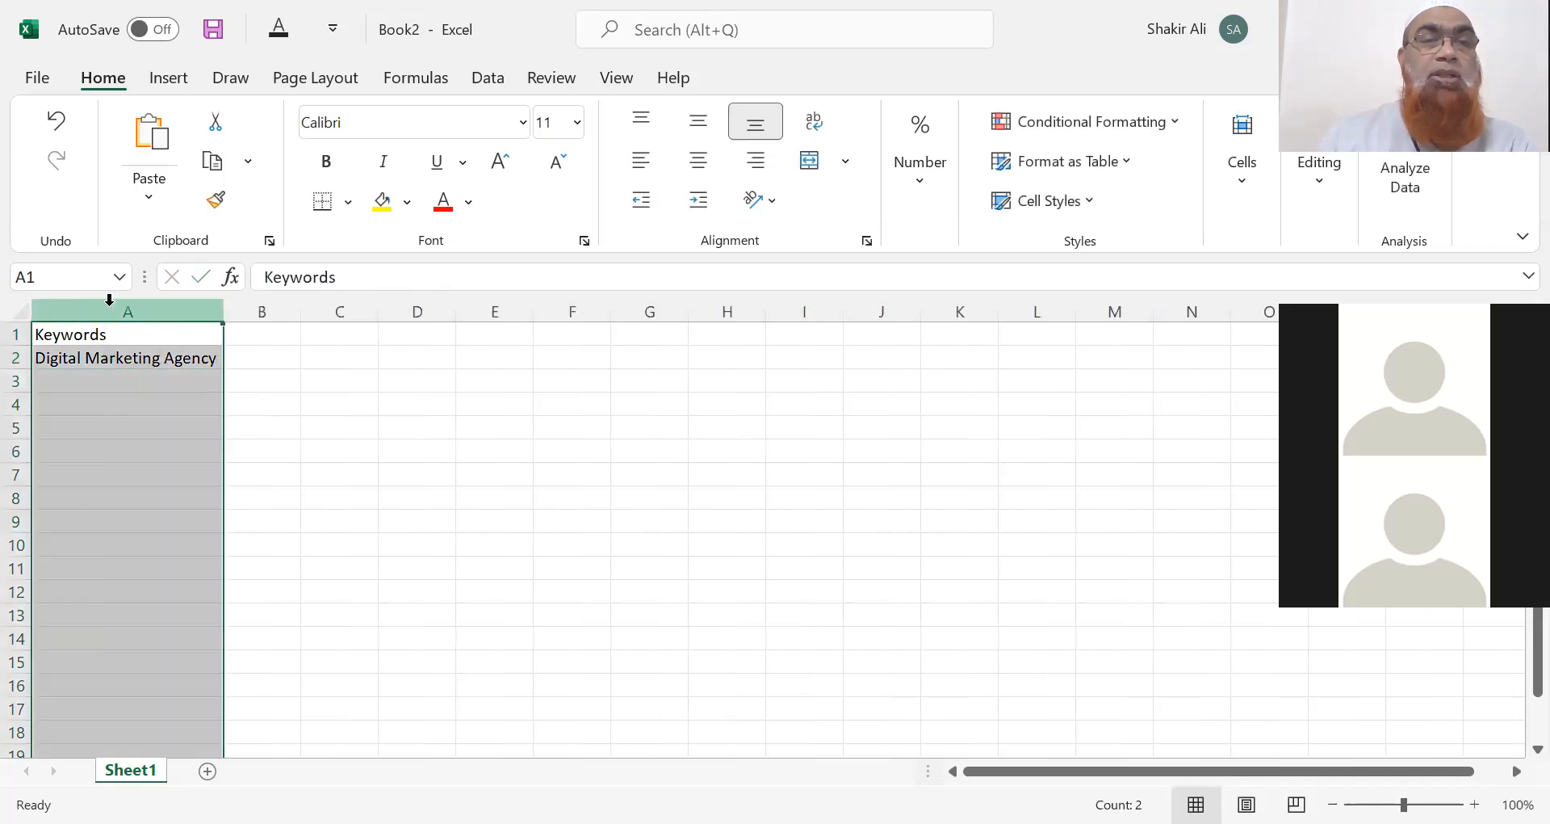
click(113, 386)
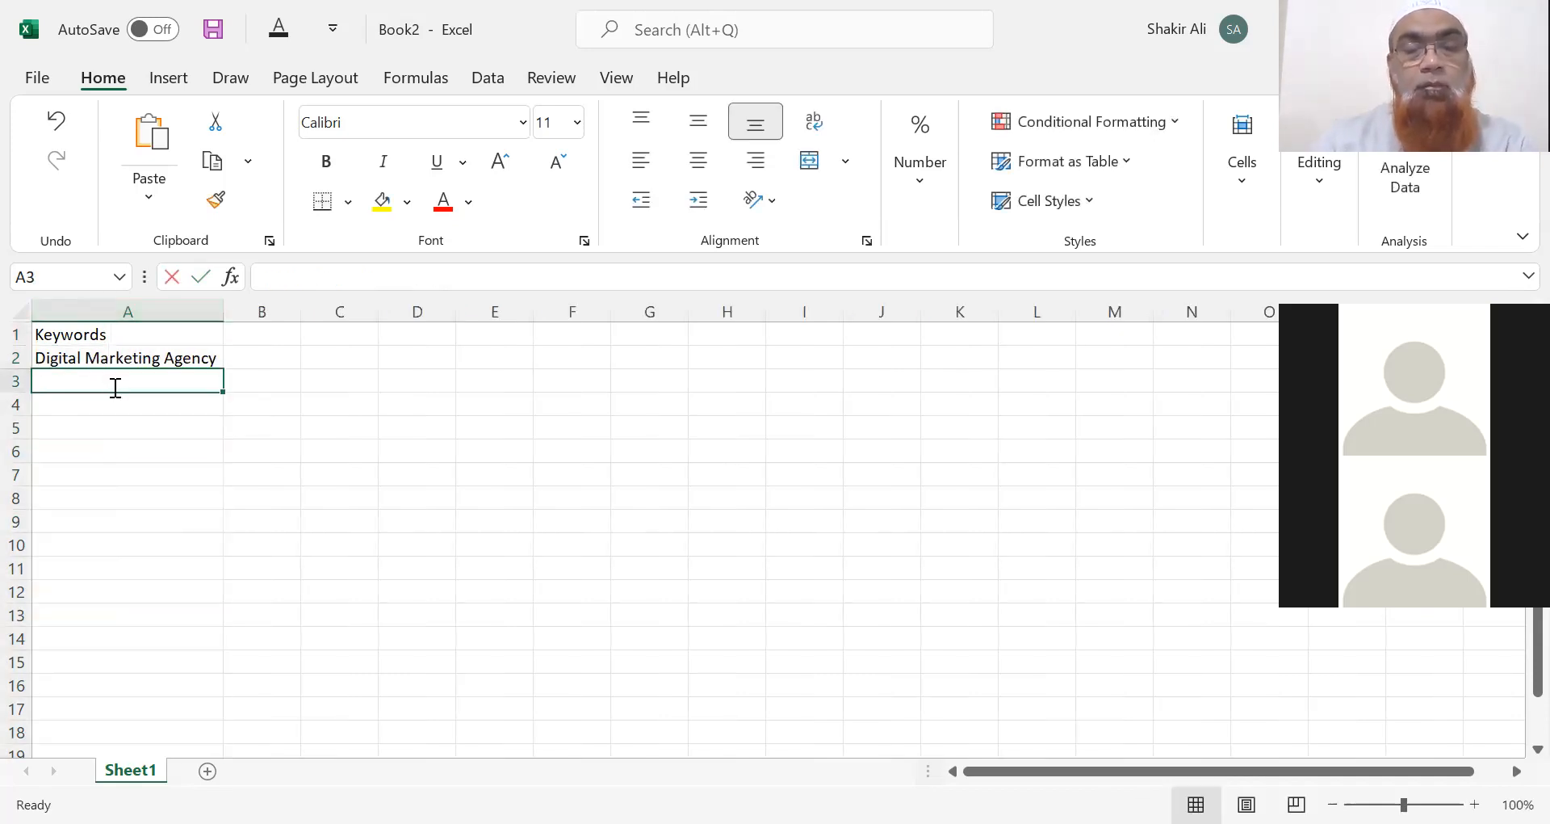
text(Digital Marketing )
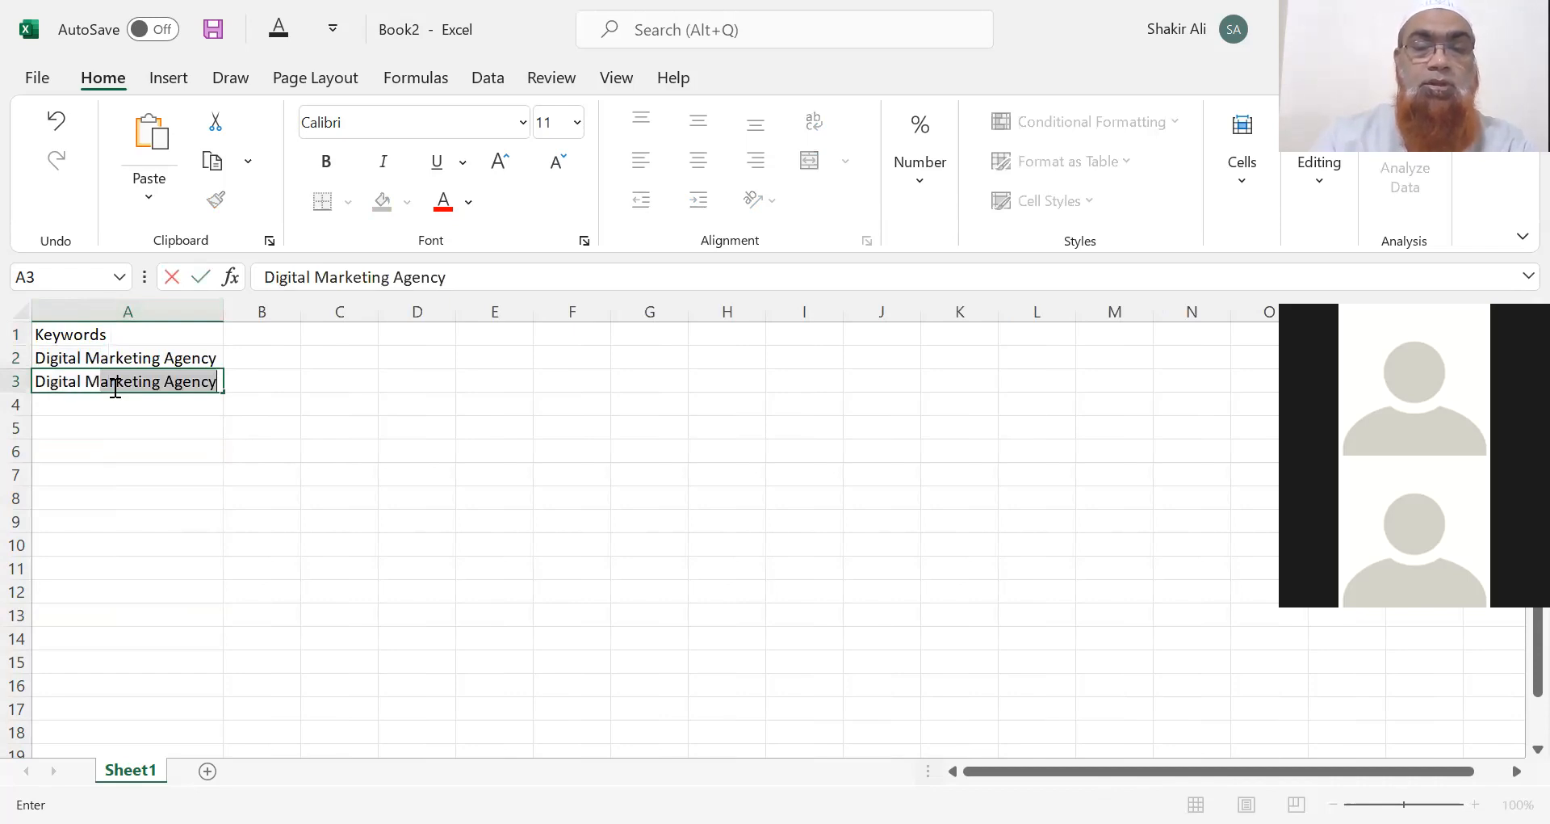
text(Services)
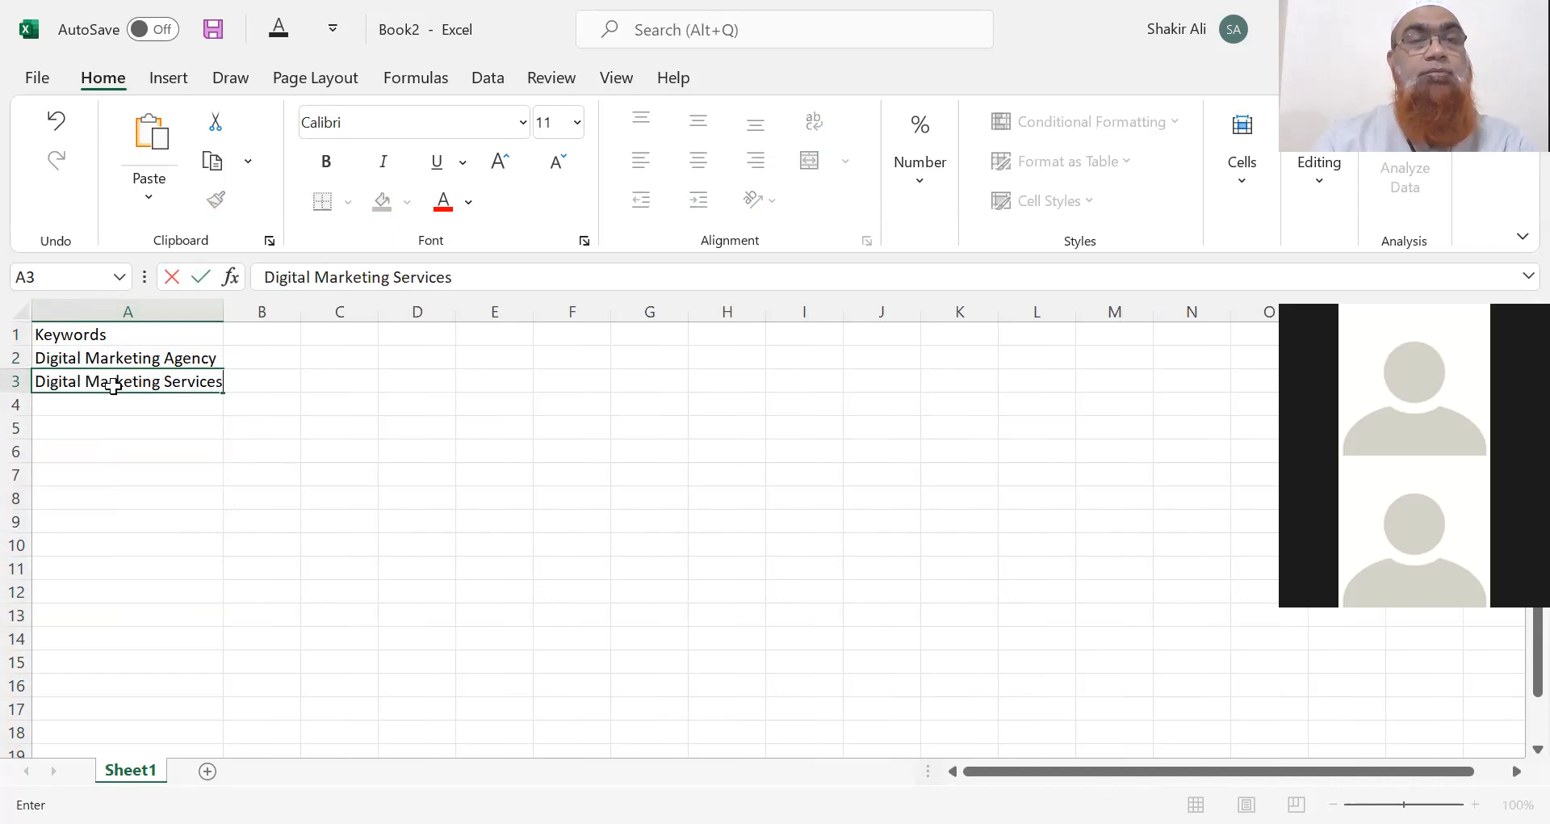
key(Return)
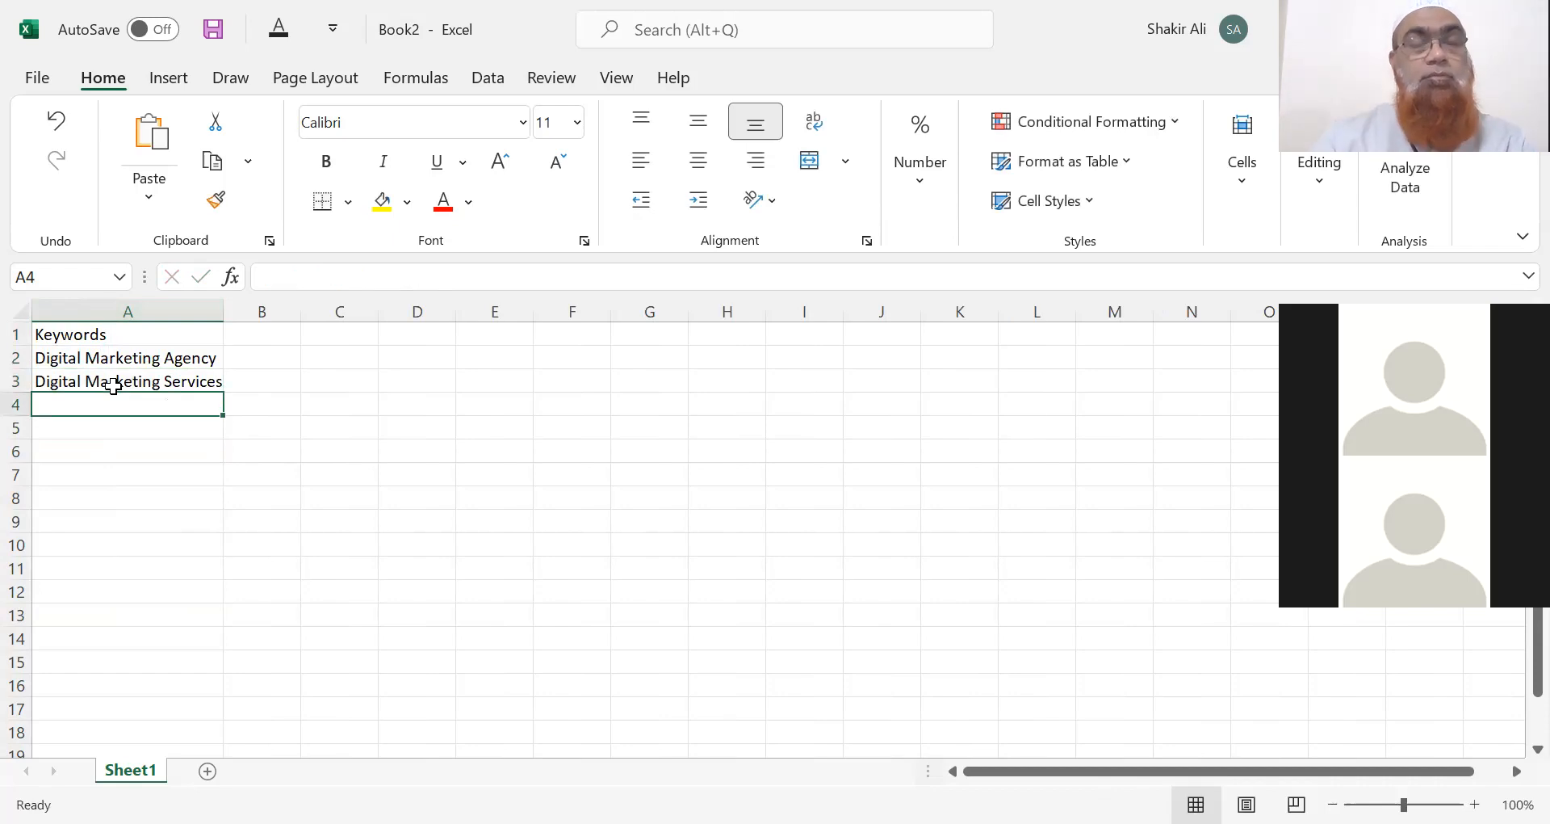
text(Webs)
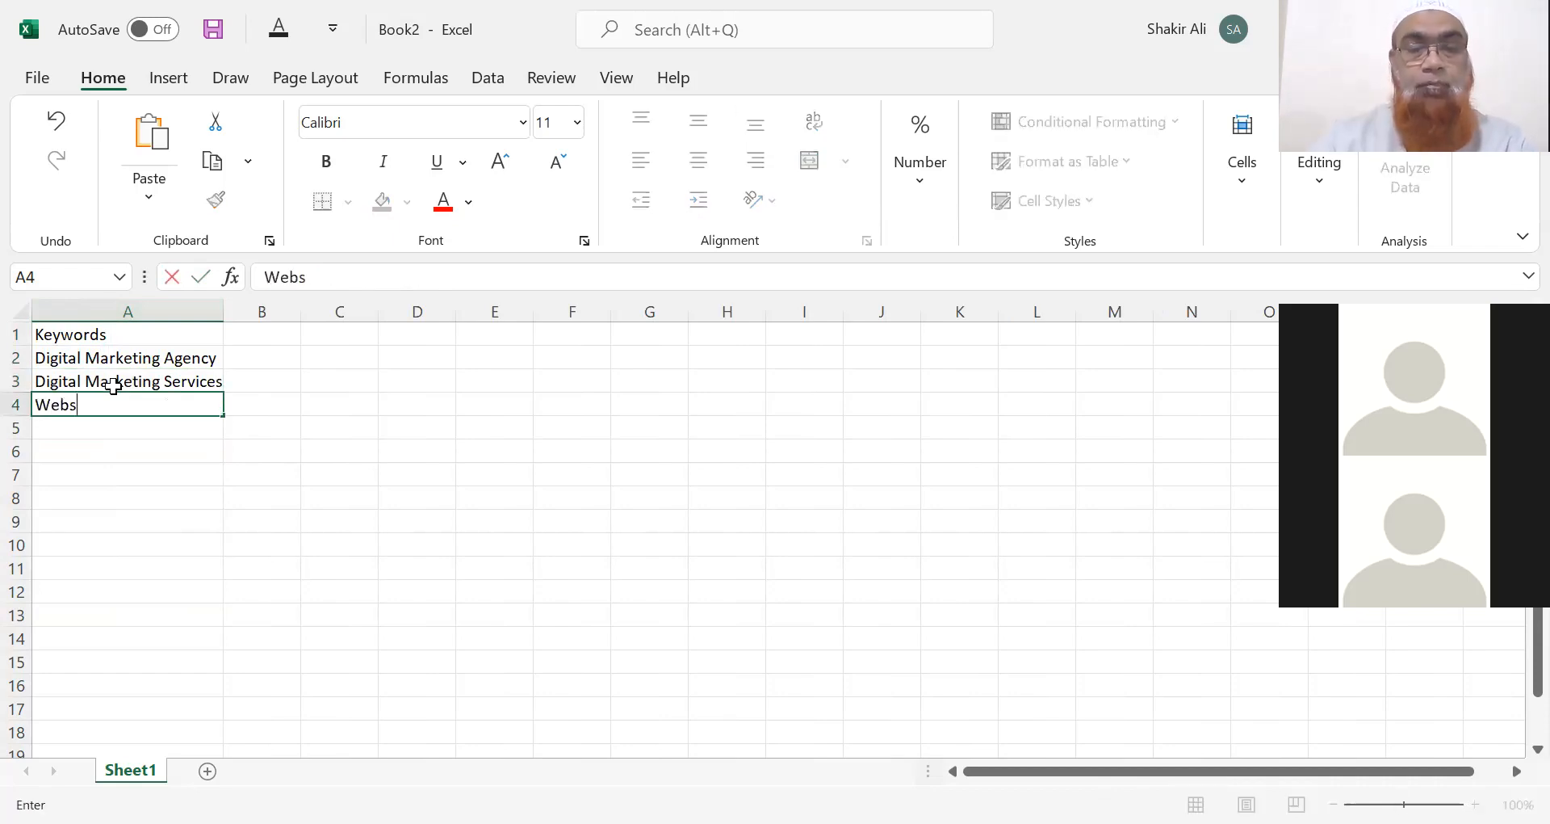
text(ite Desig)
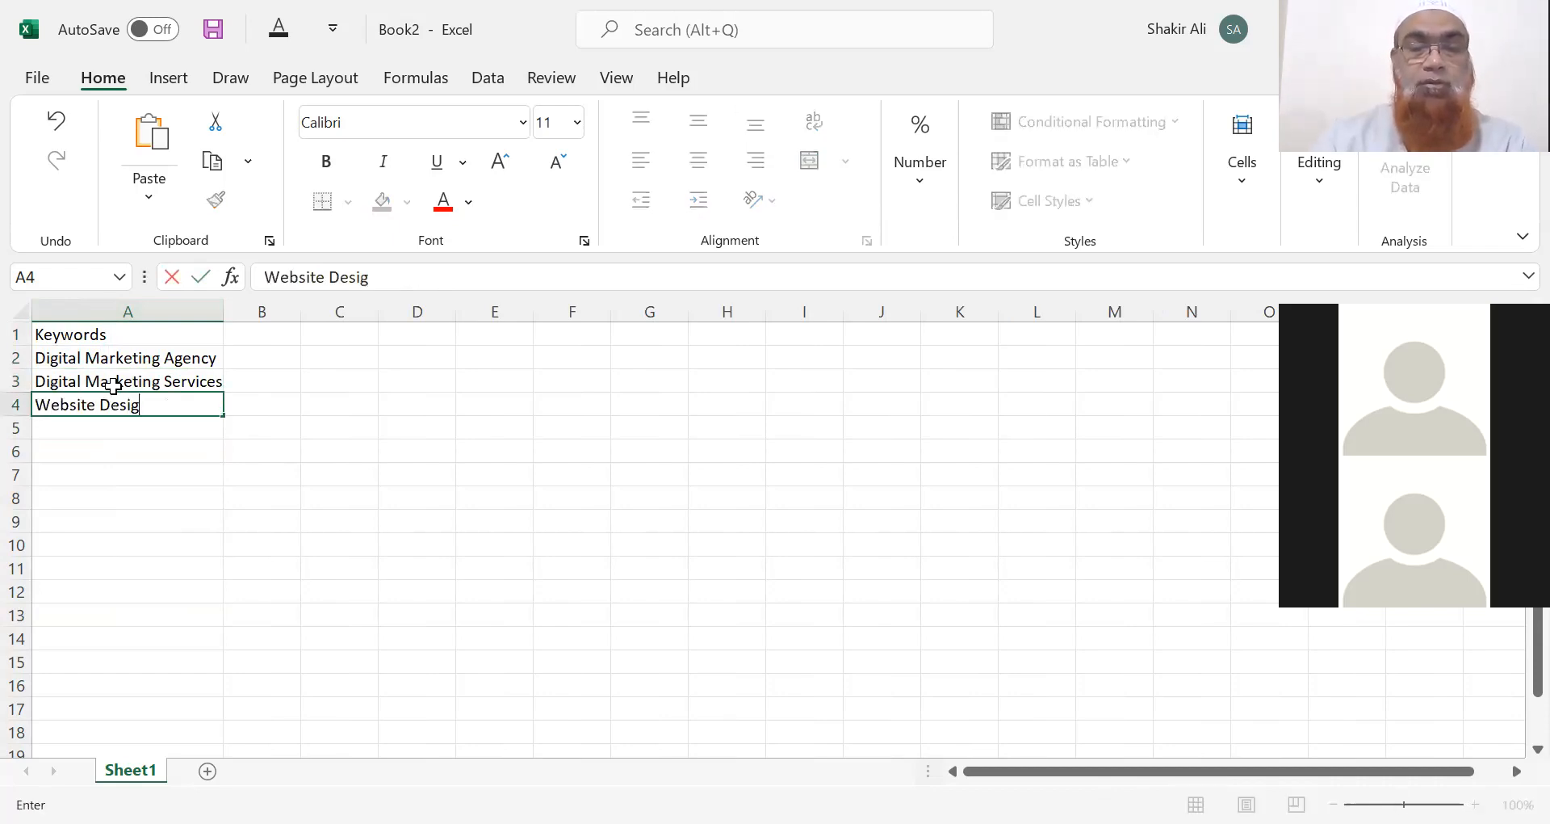
text(ning Serv)
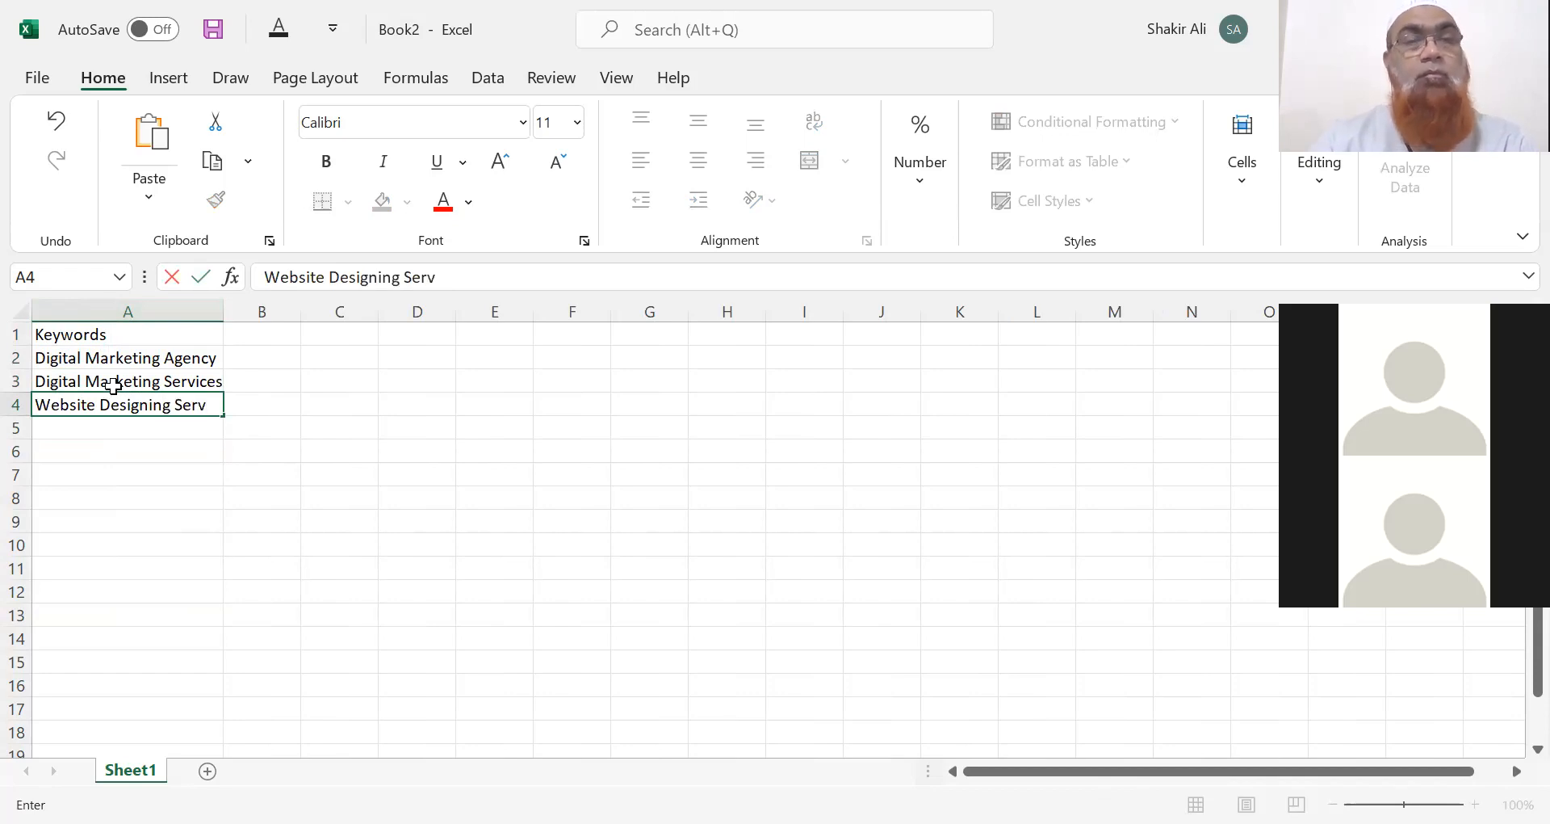
text(ices)
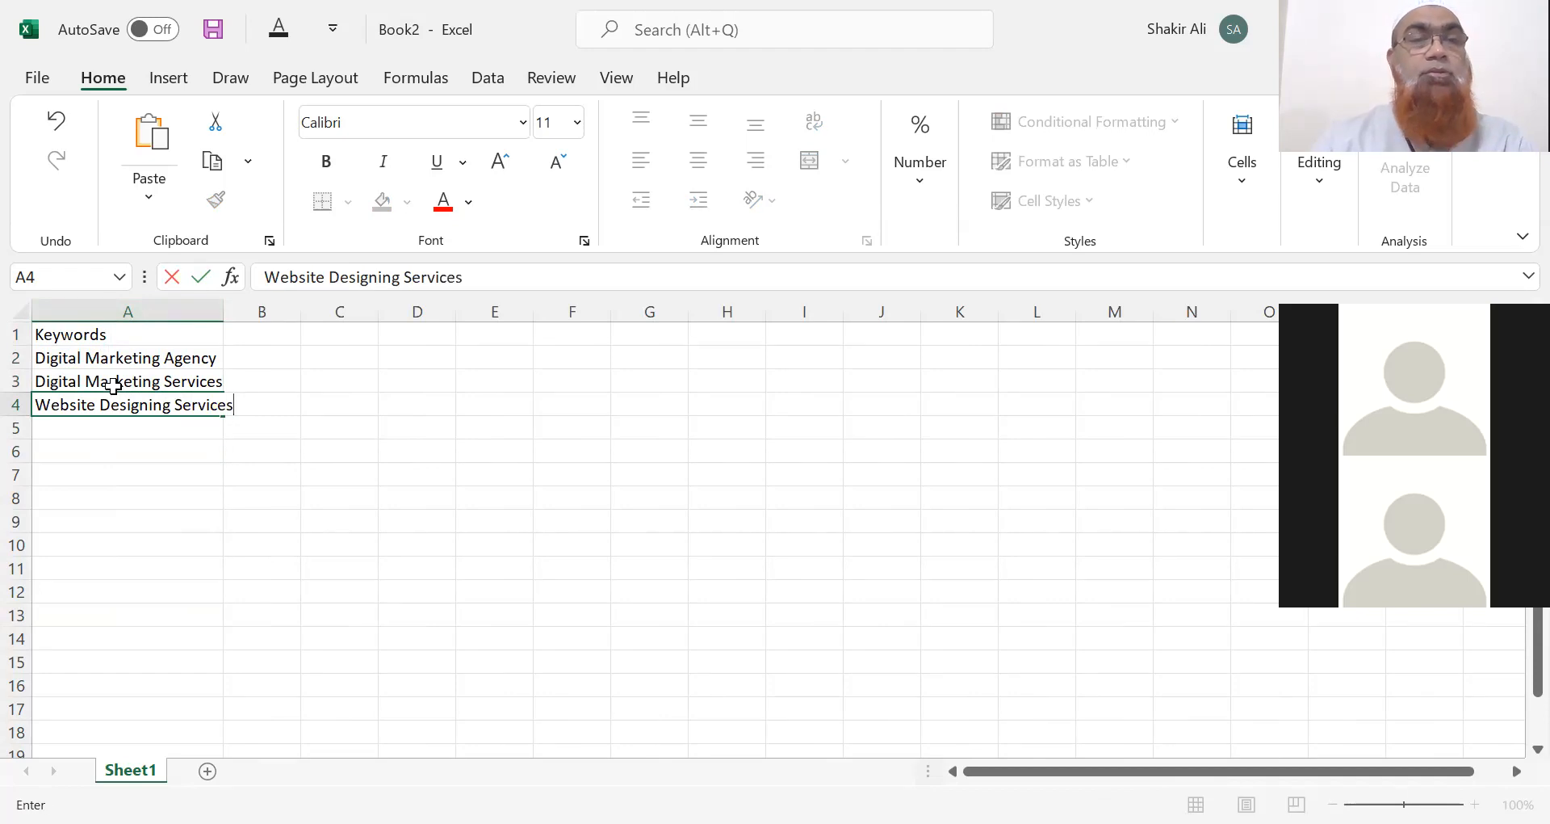
key(Return)
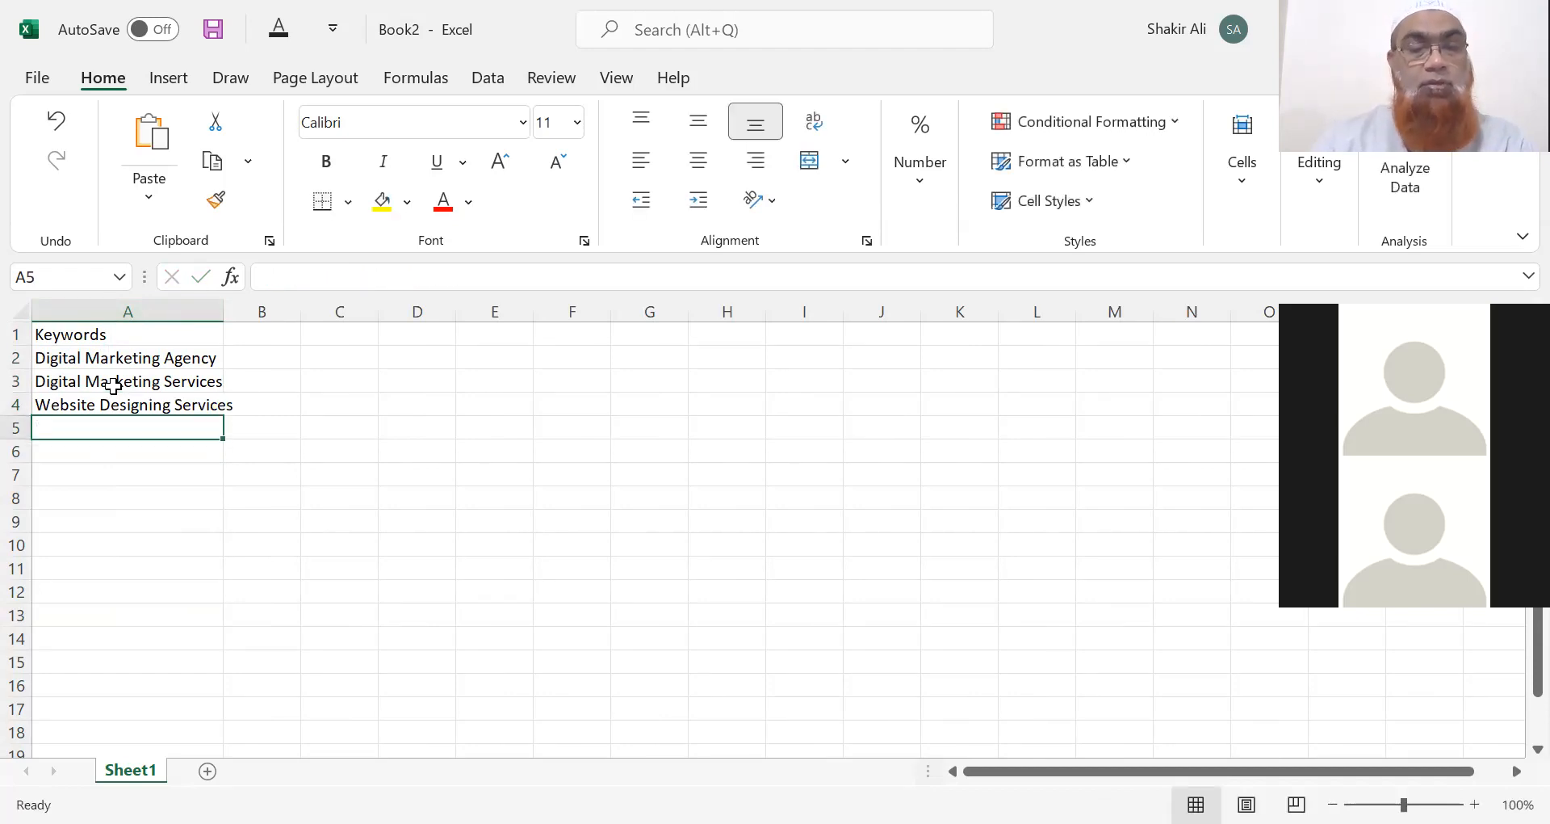
Add SEO Company, Social Media Agency and Lead Generation Services in A5:A7, then AutoFit column A.
text(Search)
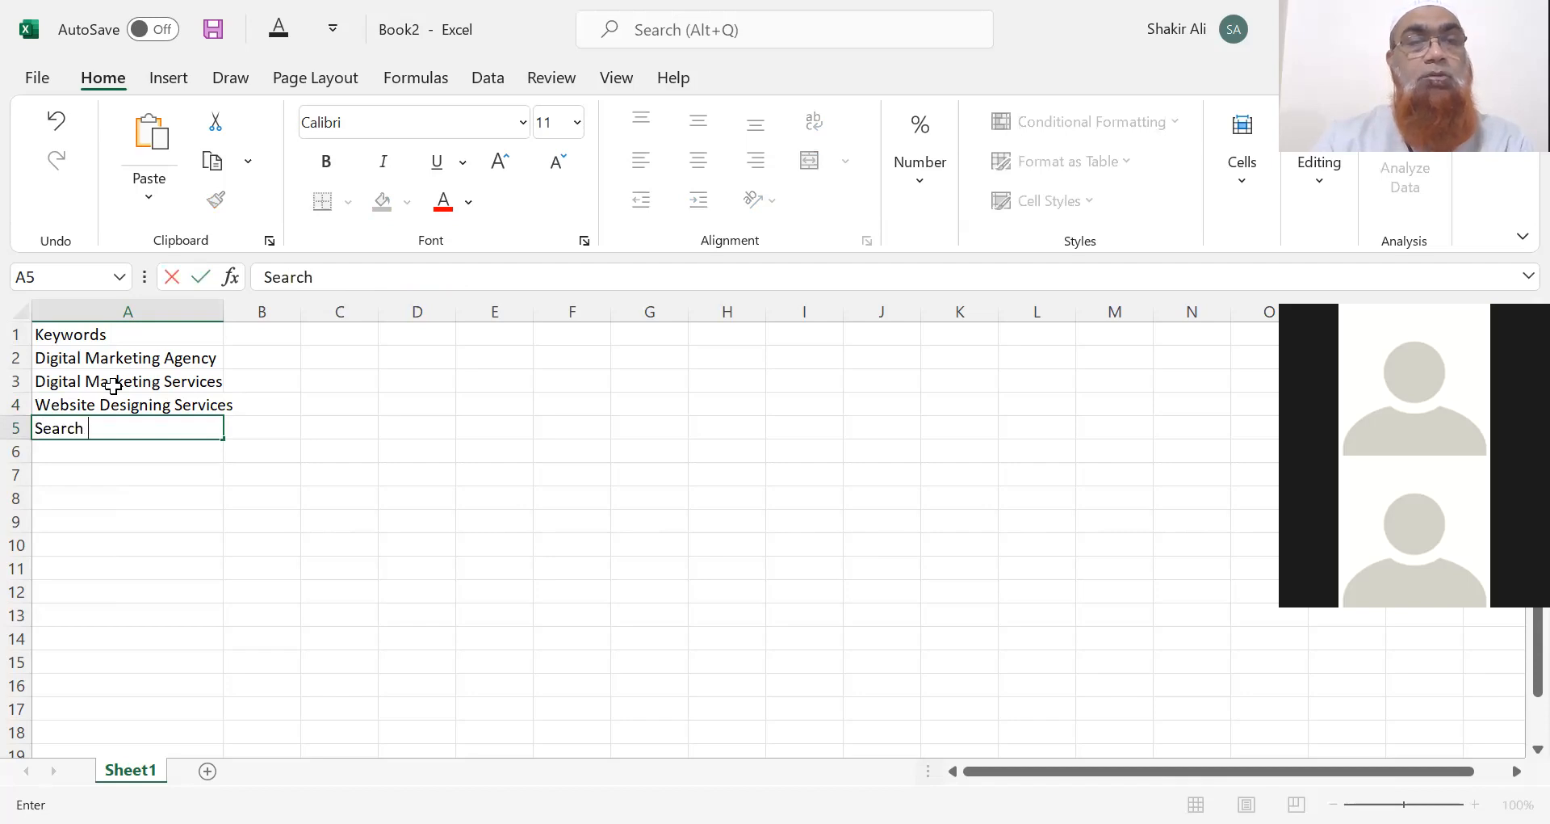
key(BackSpace)
key(BackSpace)
key(BackSpace)
key(BackSpace)
key(BackSpace)
key(BackSpace)
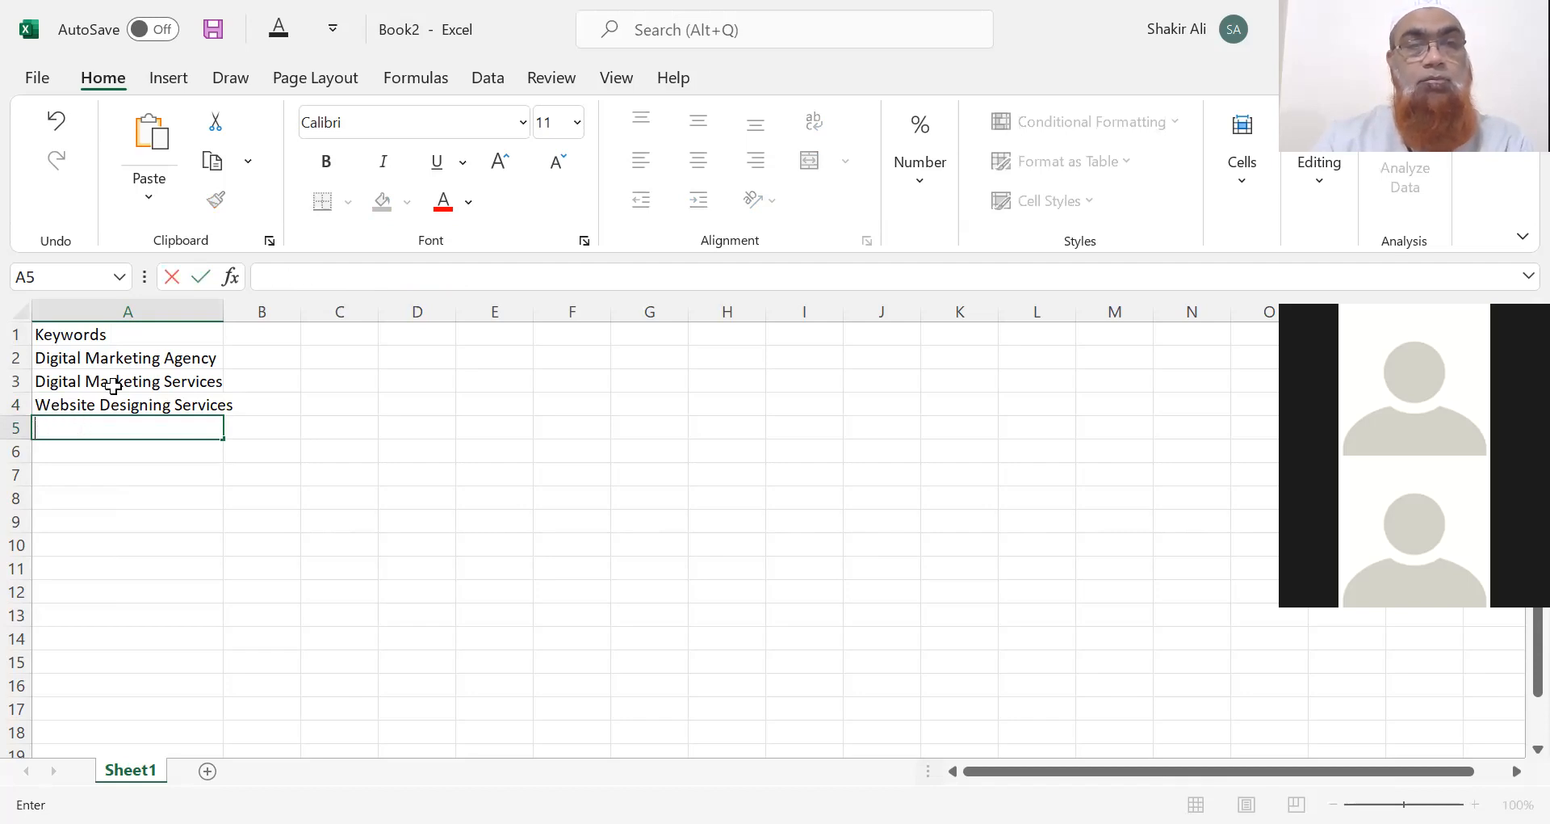
text(SEO C)
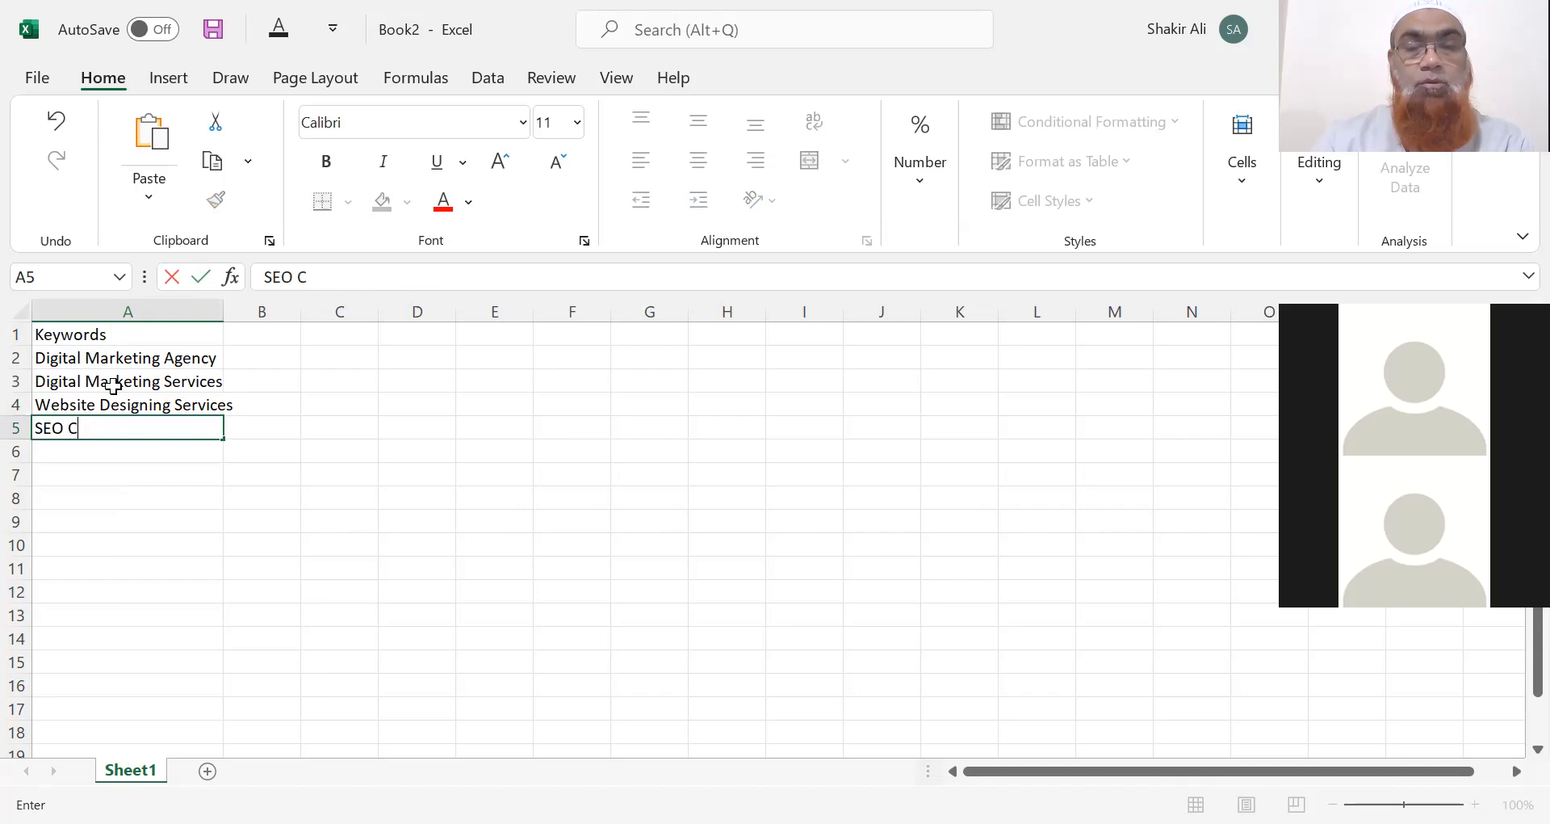
text(ompany)
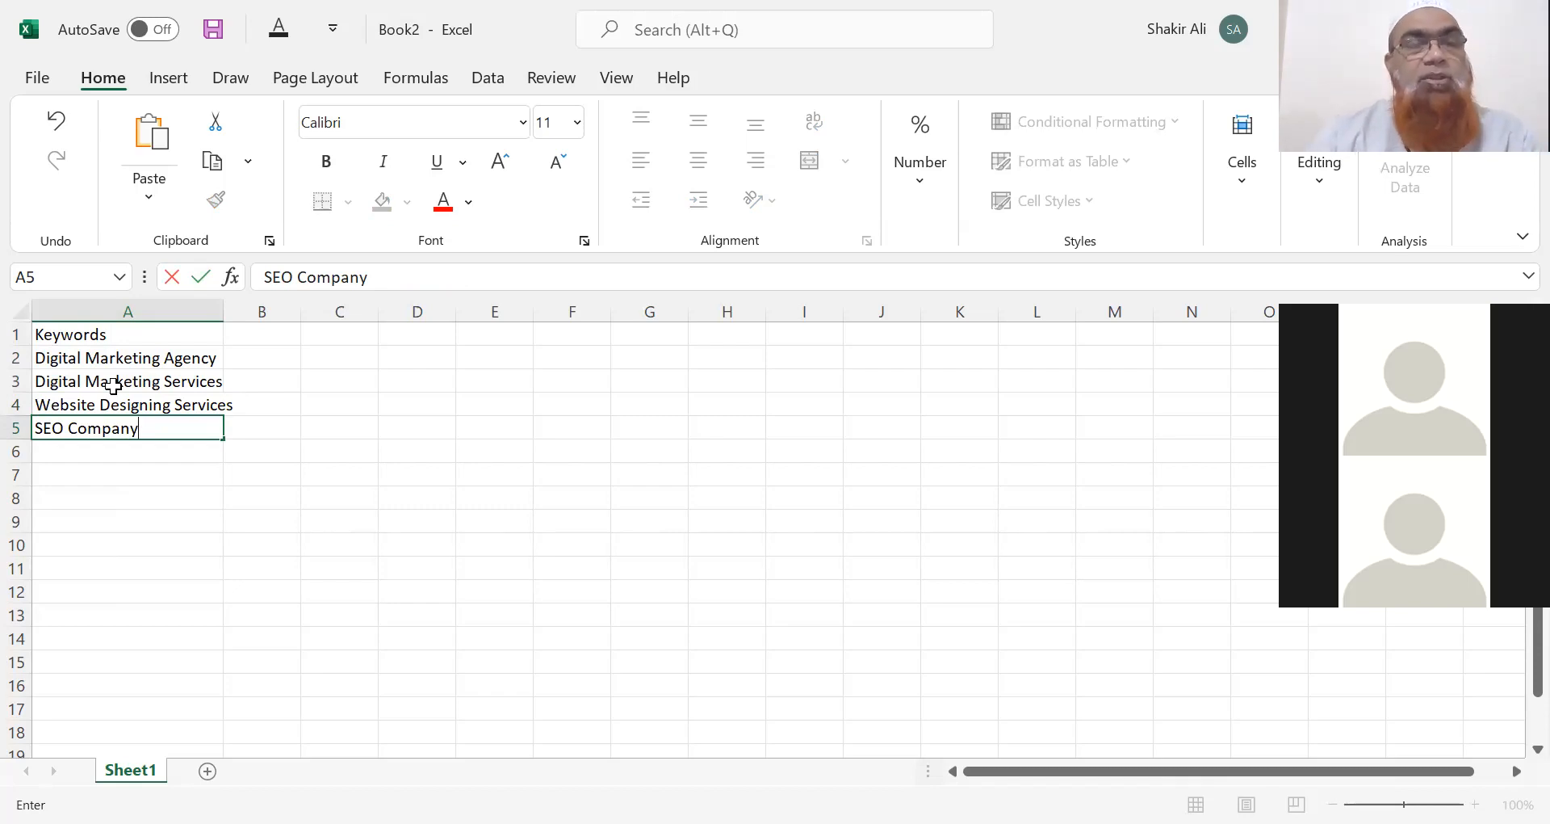
key(Return)
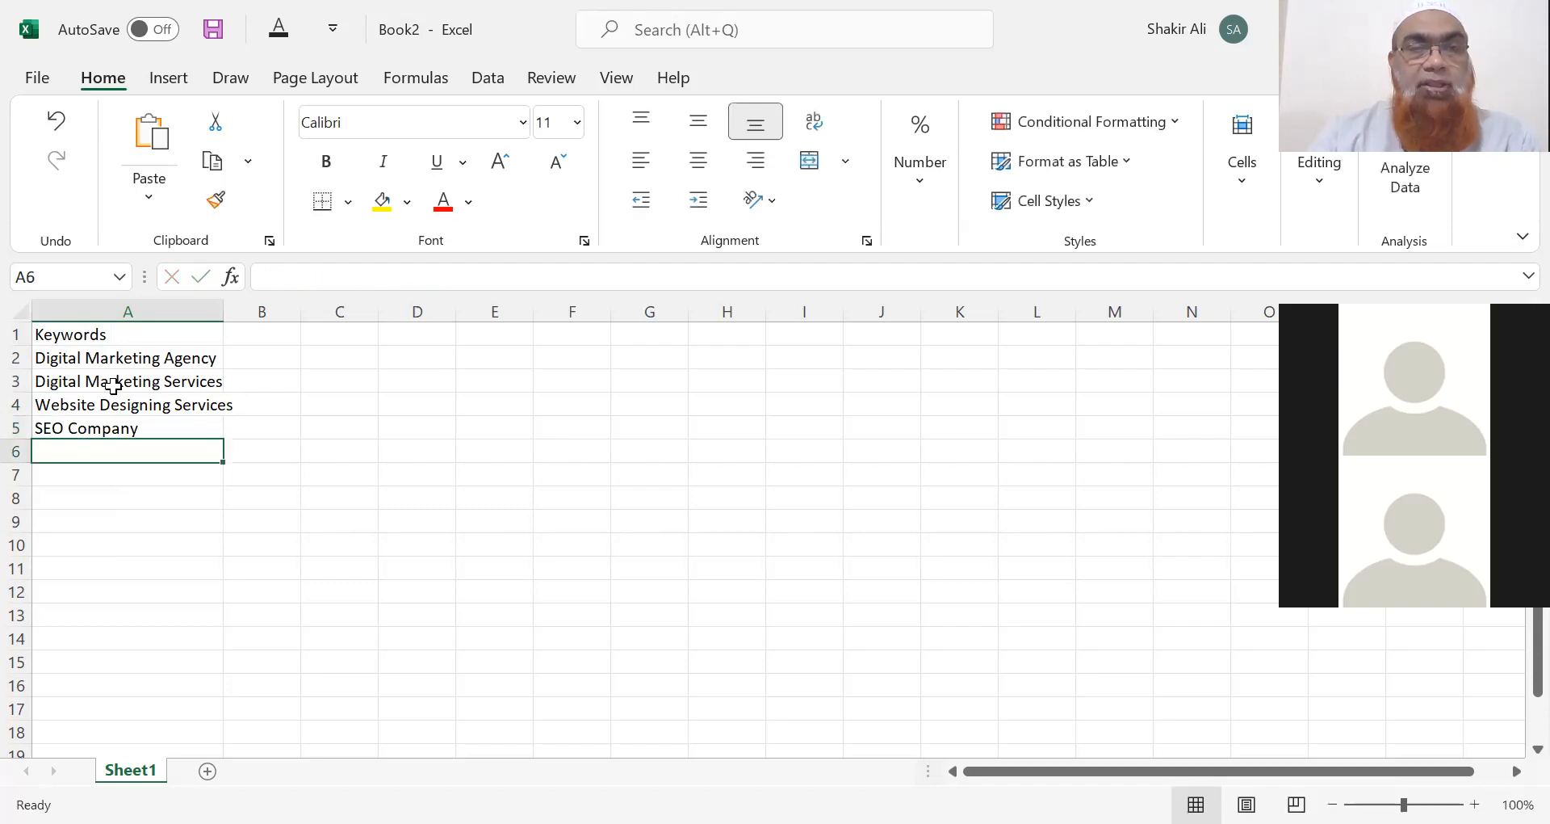
text(Social )
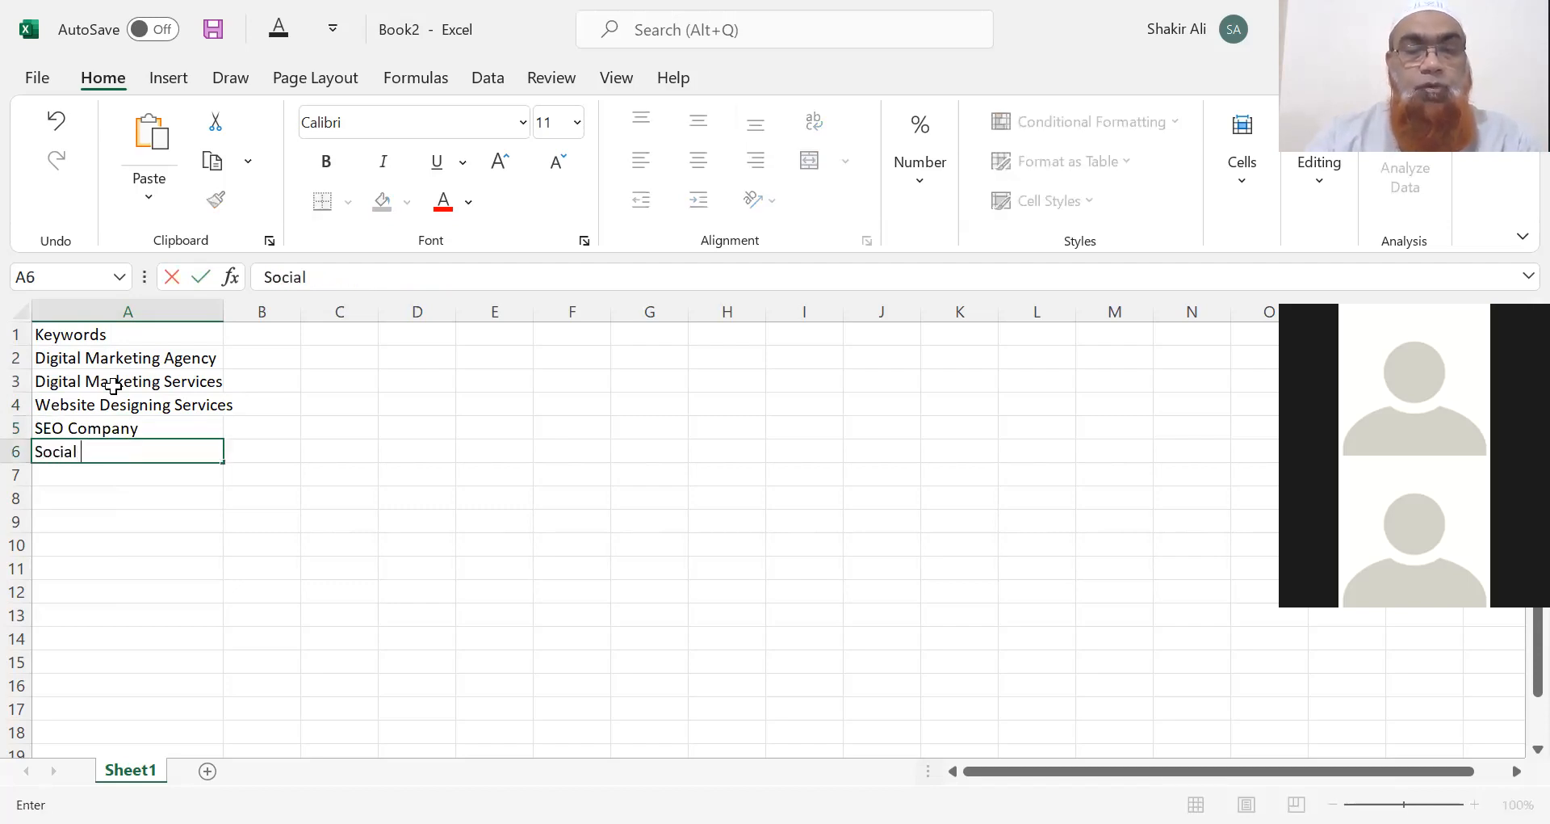
text(Media Agency)
key(Return)
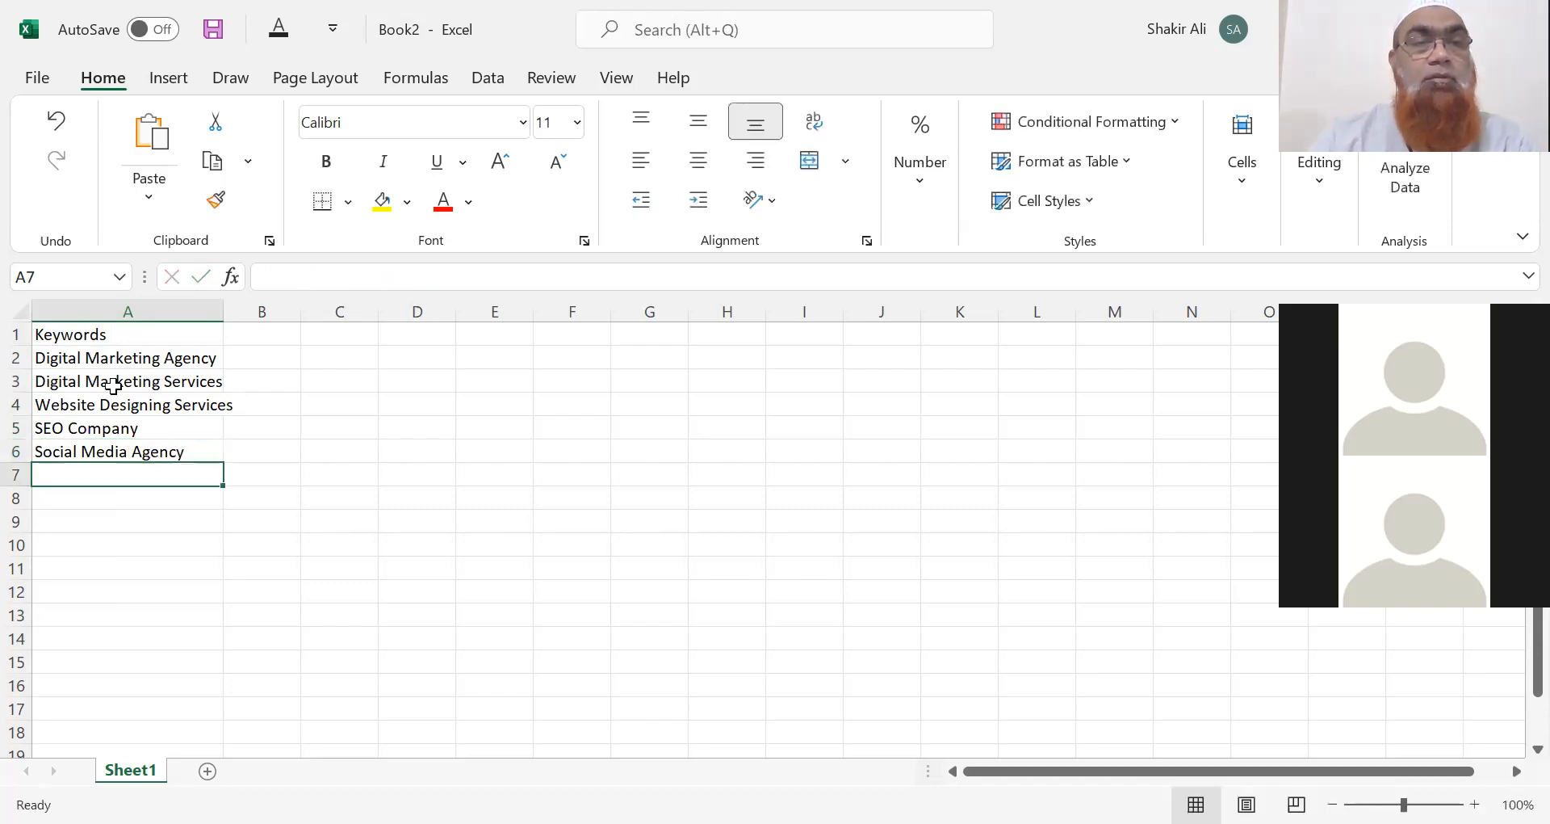
text(Lead)
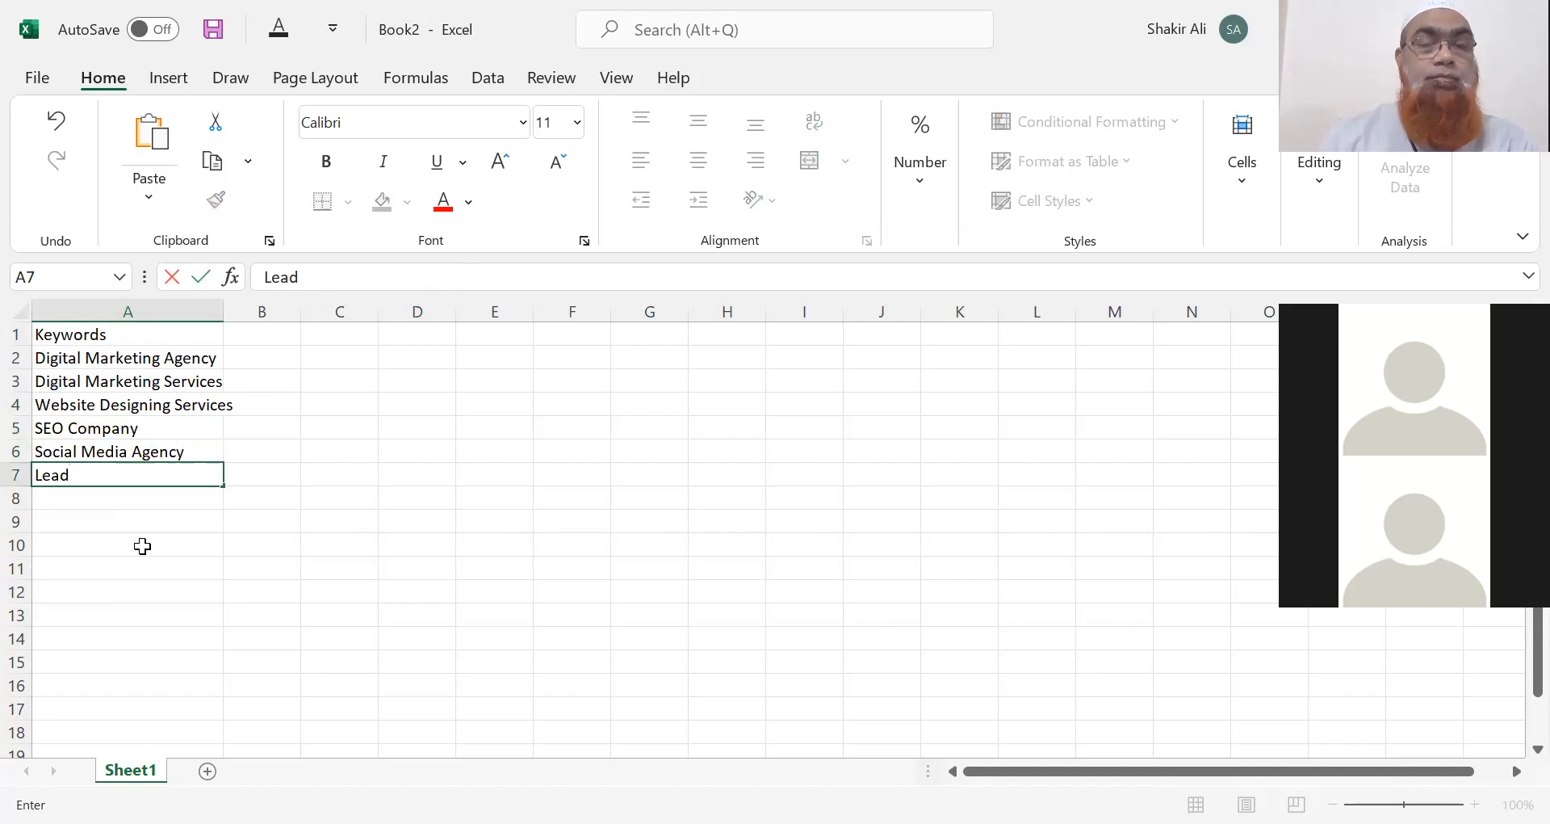
text( Generation Services)
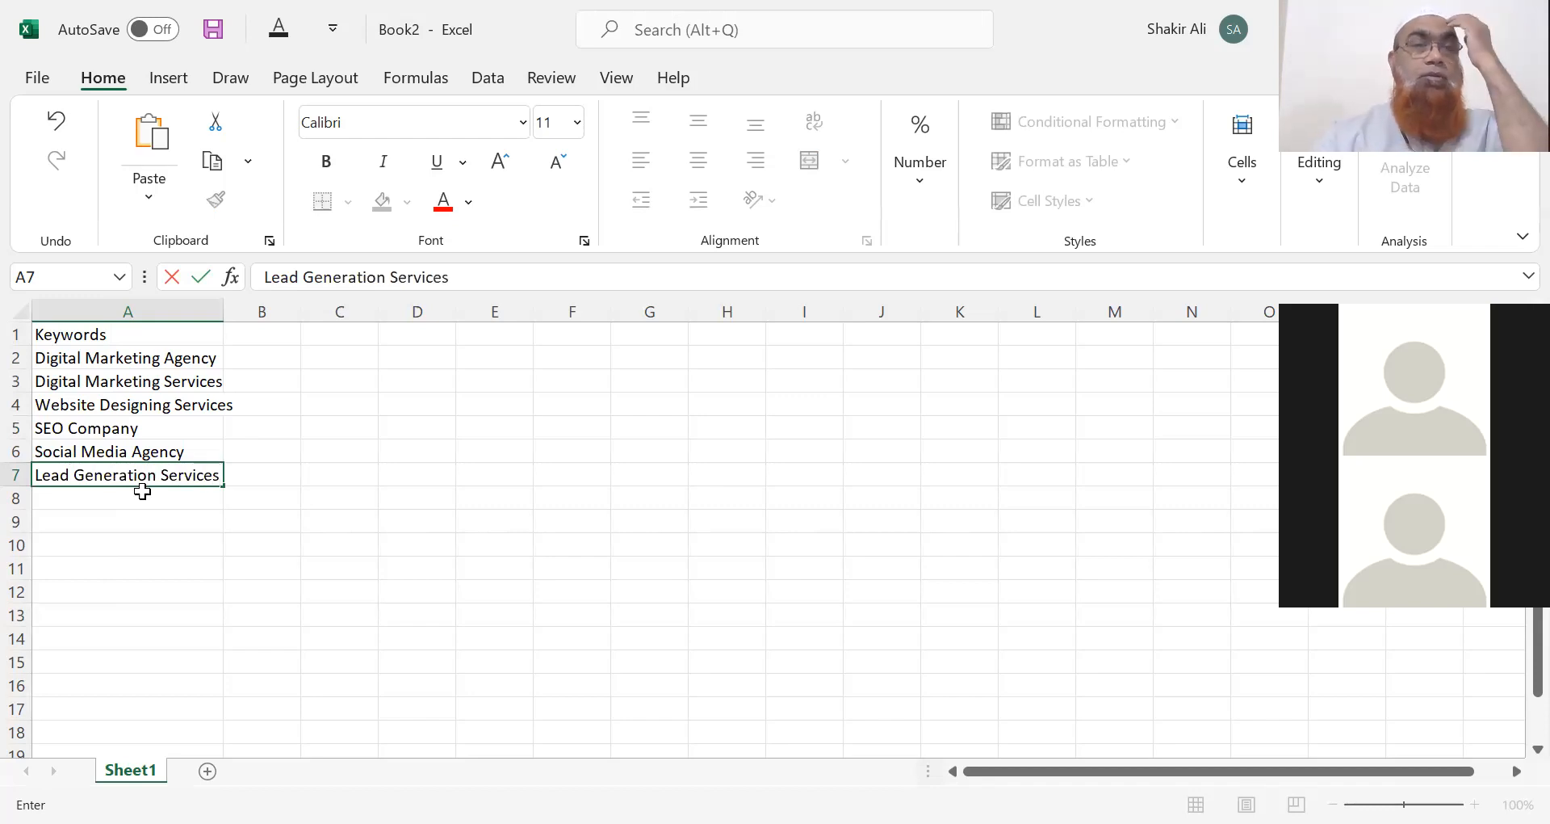
click(212, 526)
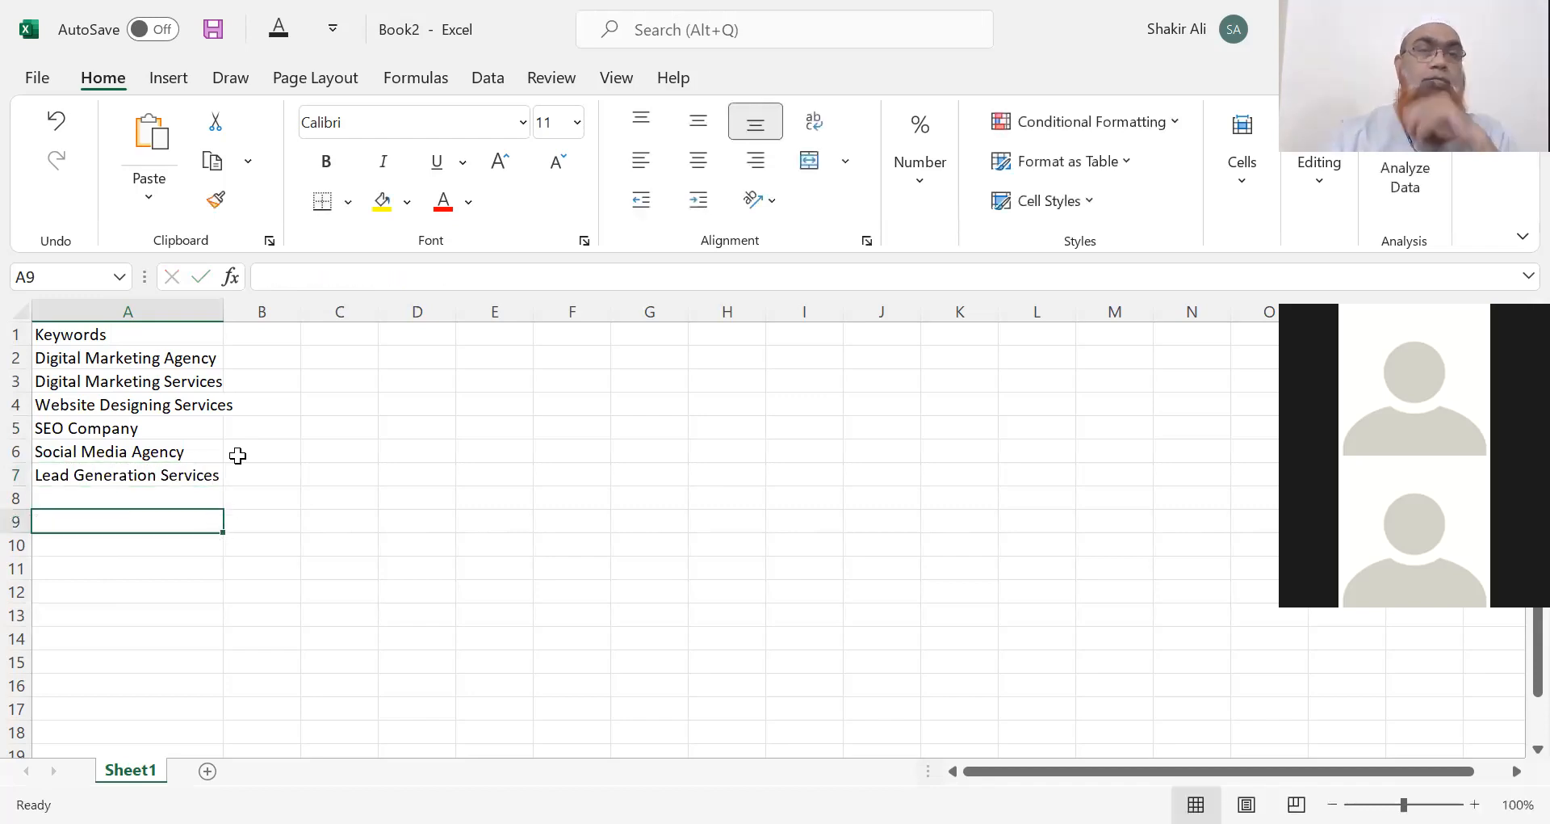
double_click(225, 312)
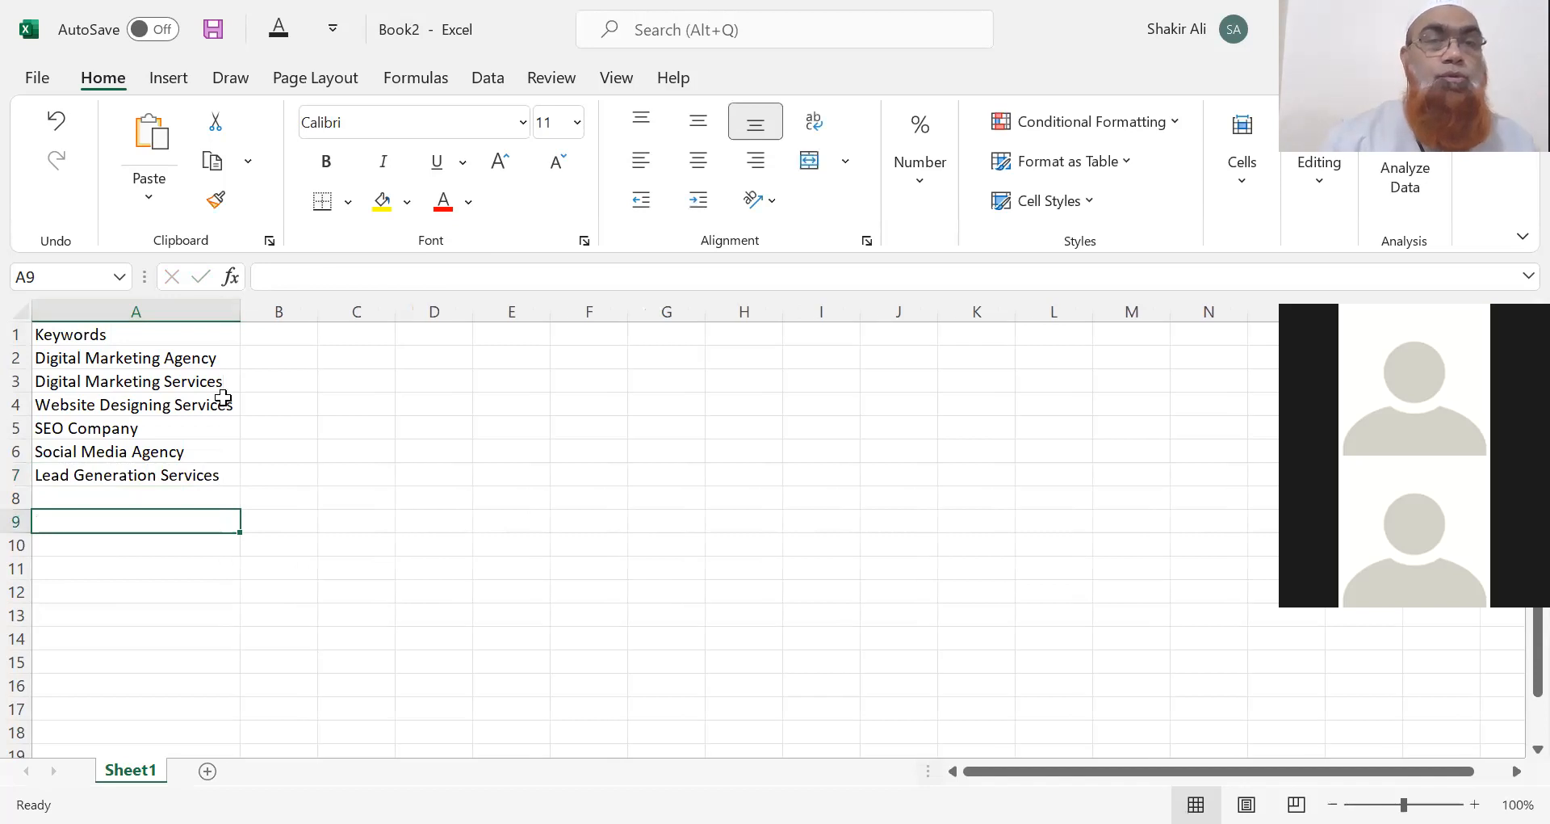
Select cell A5 holding SEO Company.
click(213, 424)
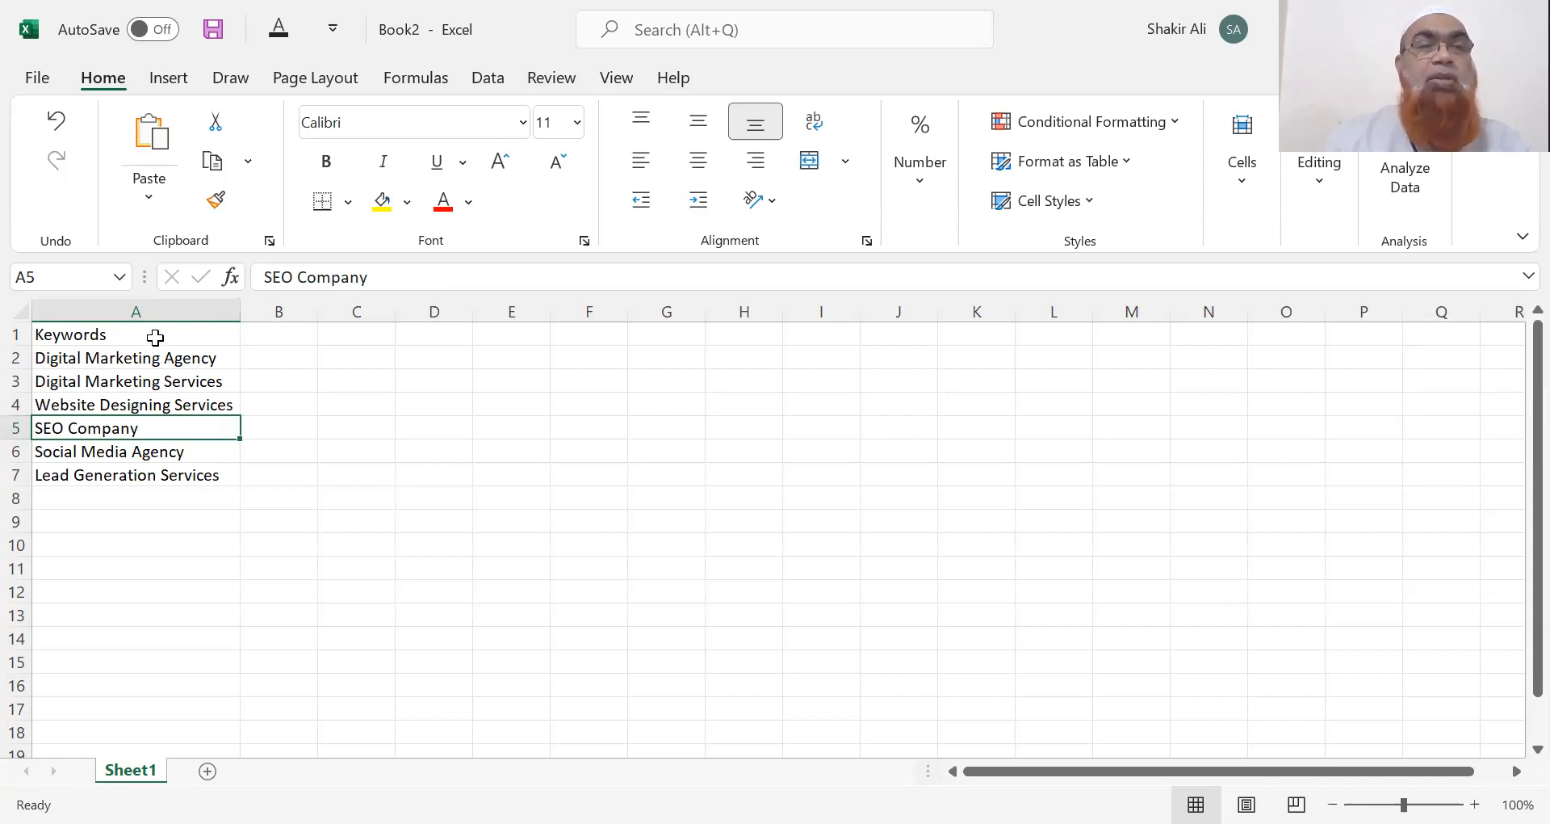
Prefix the A1 heading with 'Primary' so it reads Primary Keywords.
click(39, 332)
double_click(39, 333)
text(Primary)
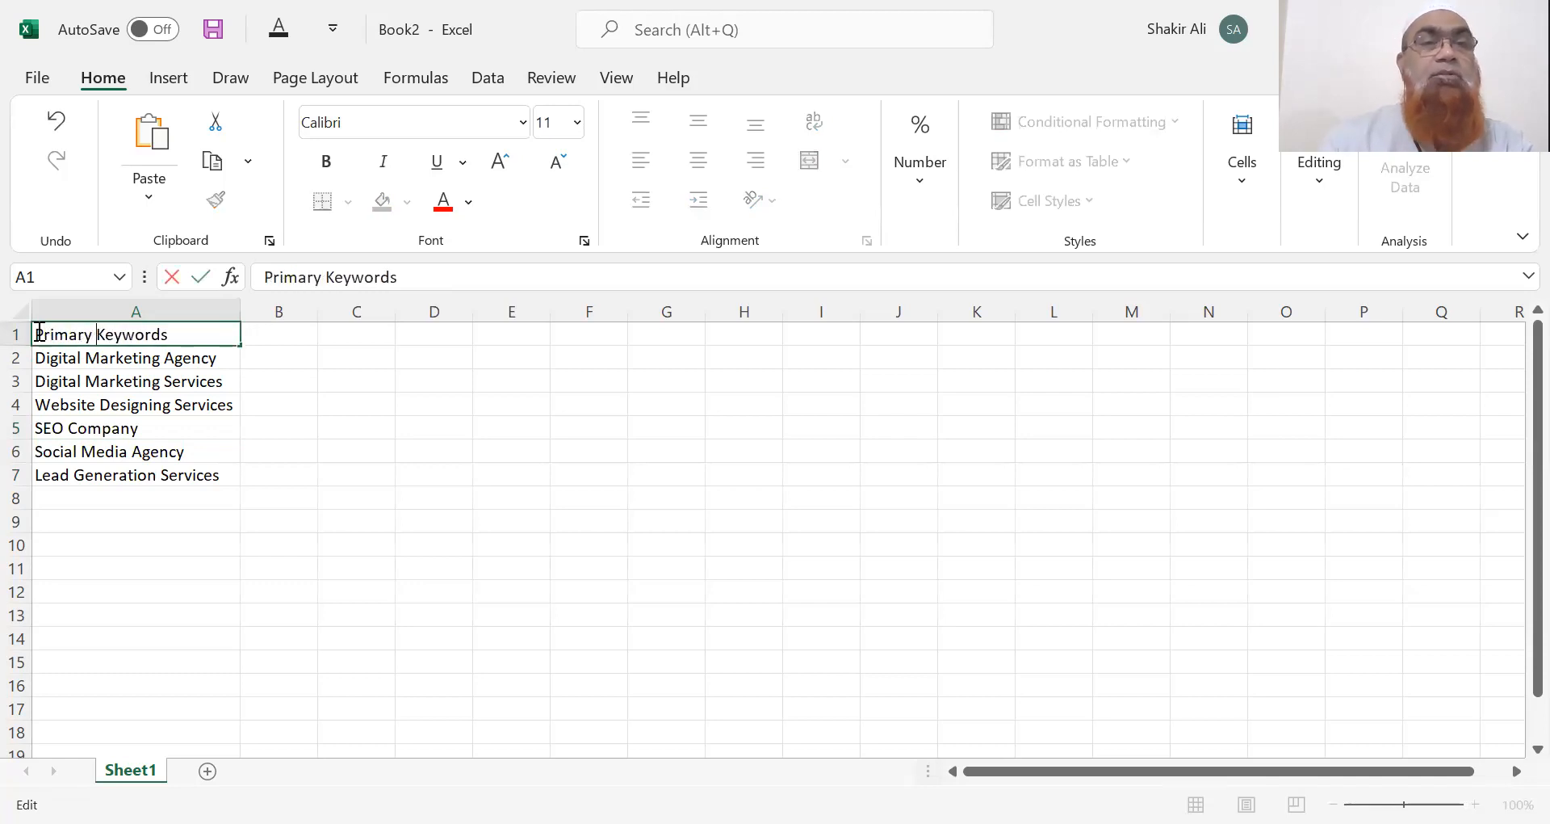
click(298, 402)
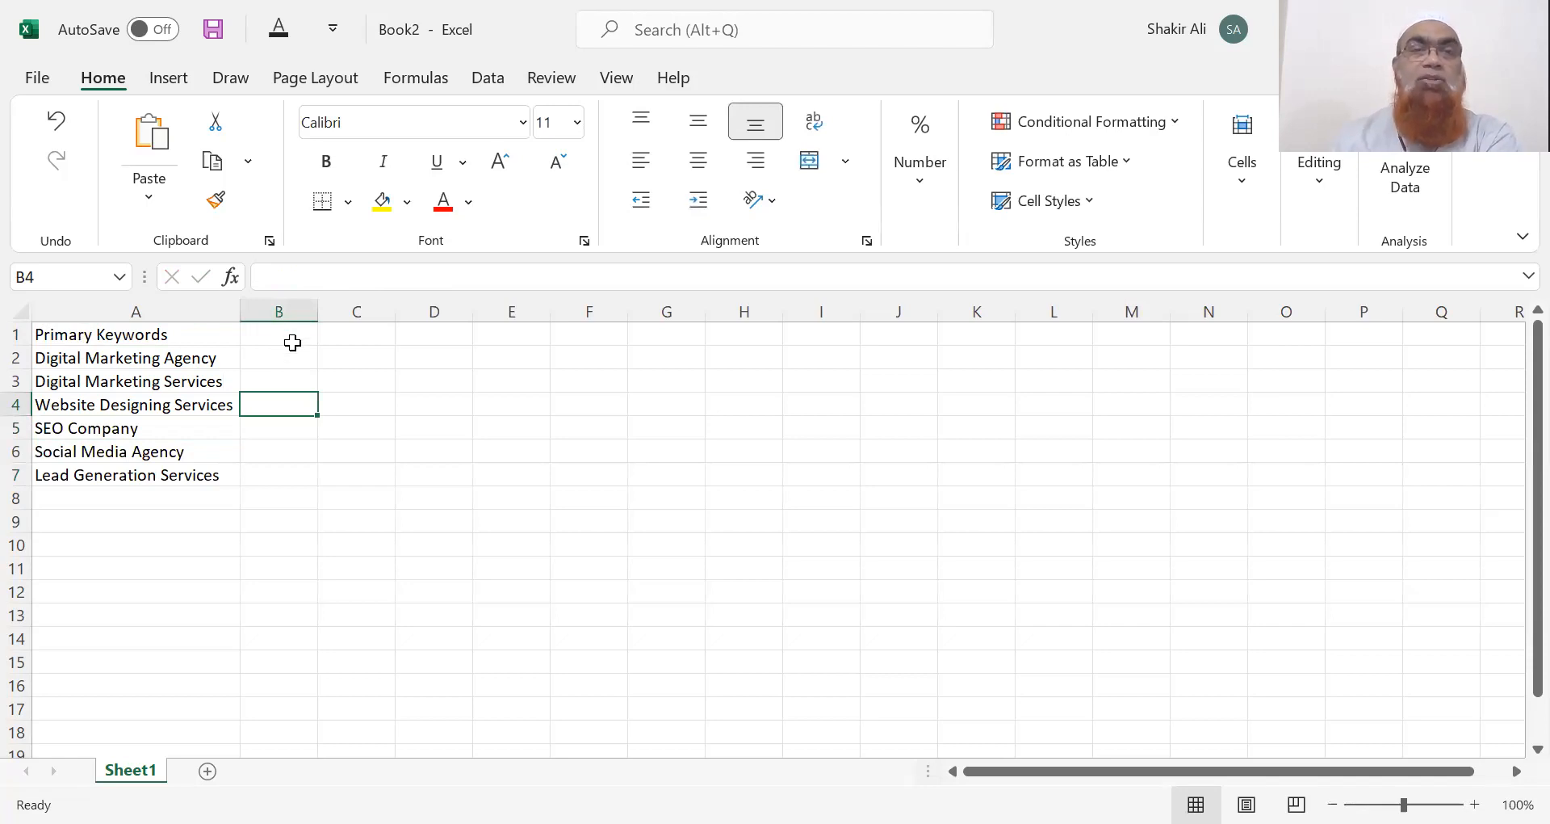
click(292, 340)
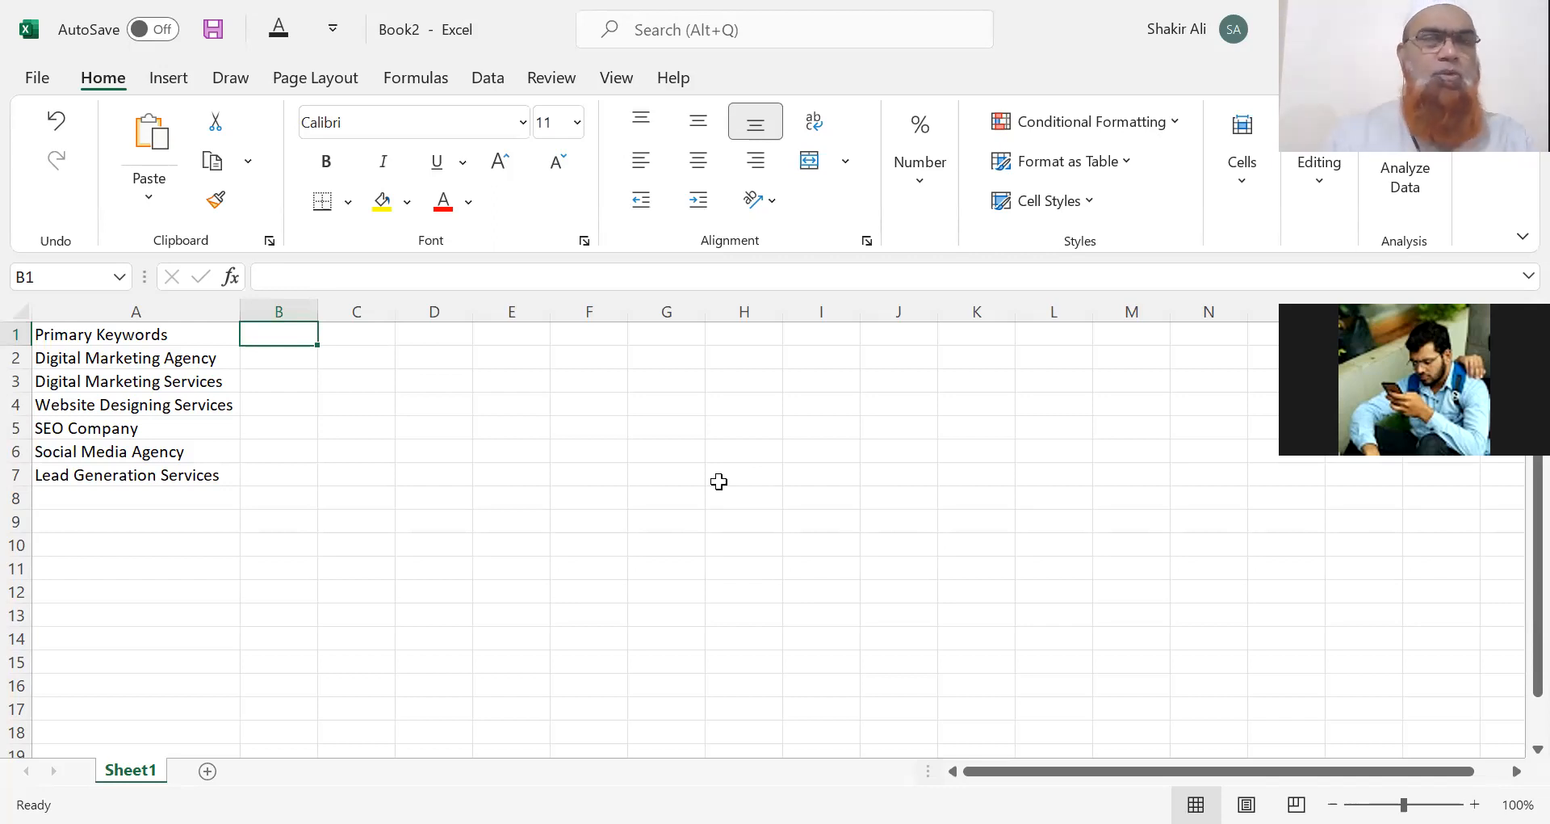
Clear a stray letter from B1 and widen column B for long URLs.
key(alt+Tab)
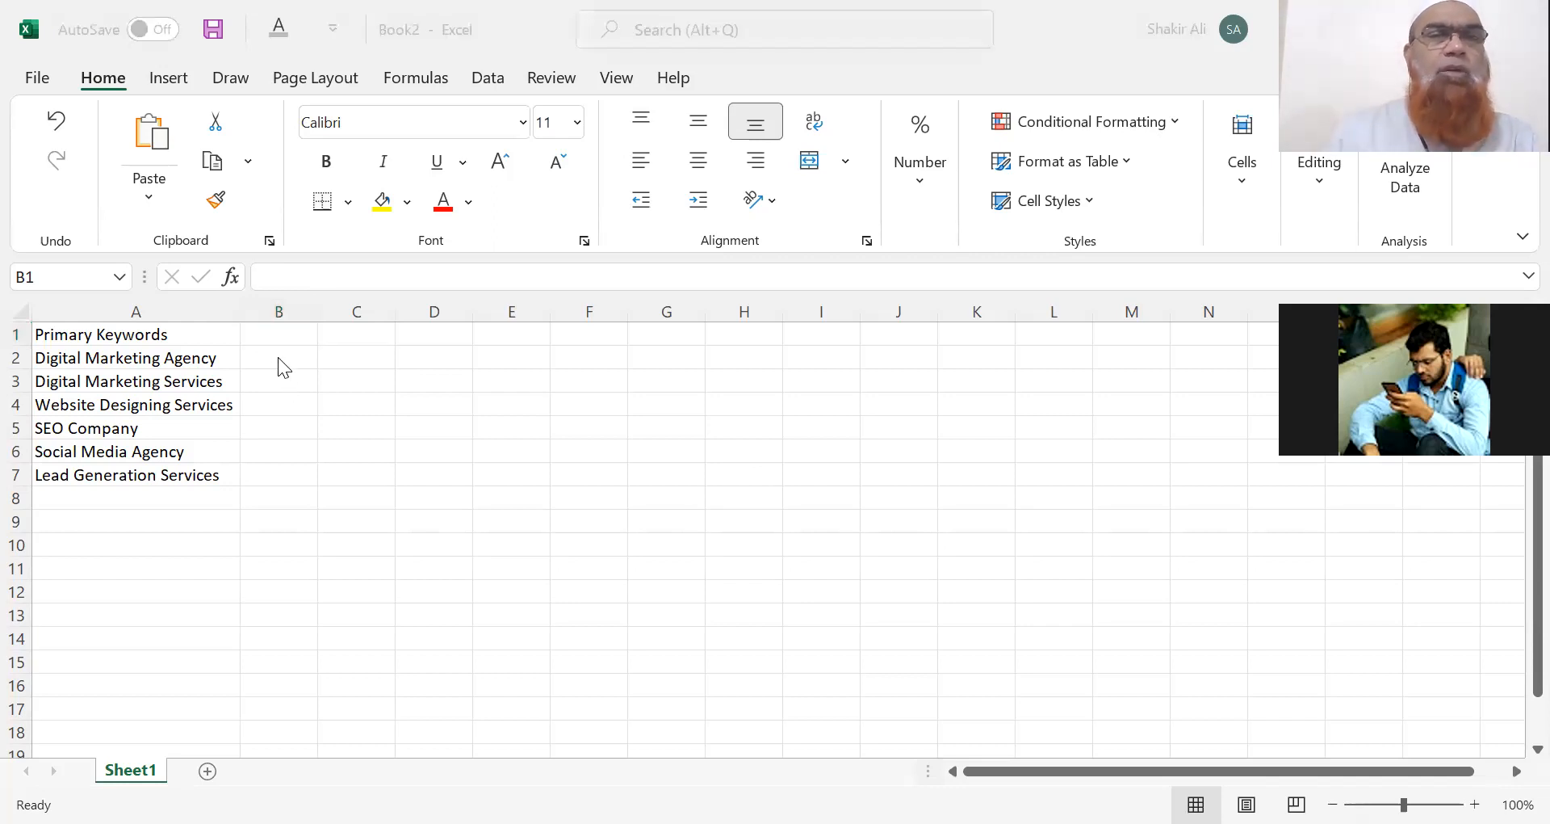
key(alt+Tab)
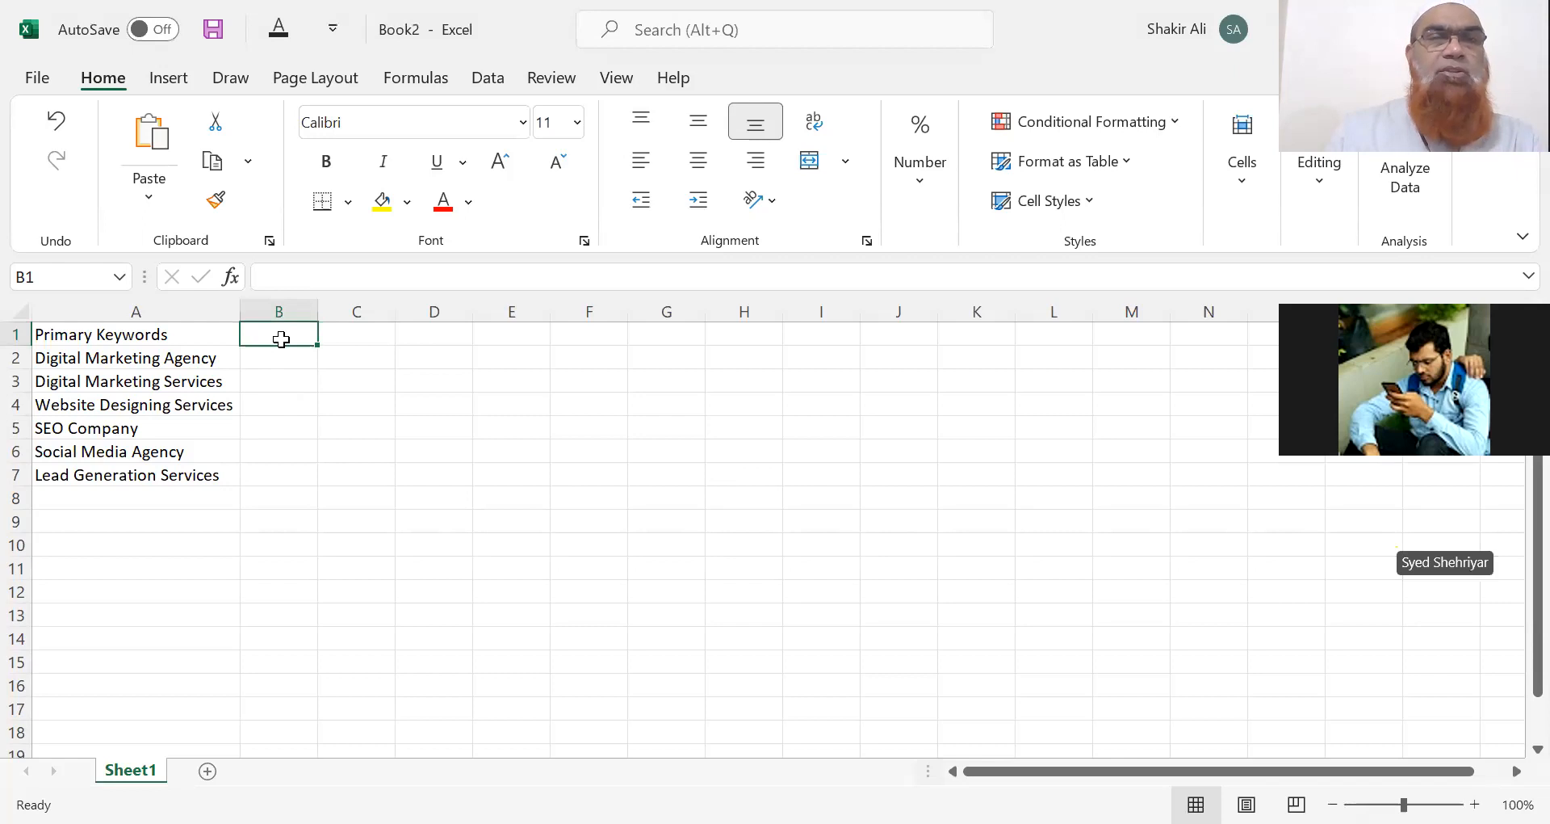
text(F)
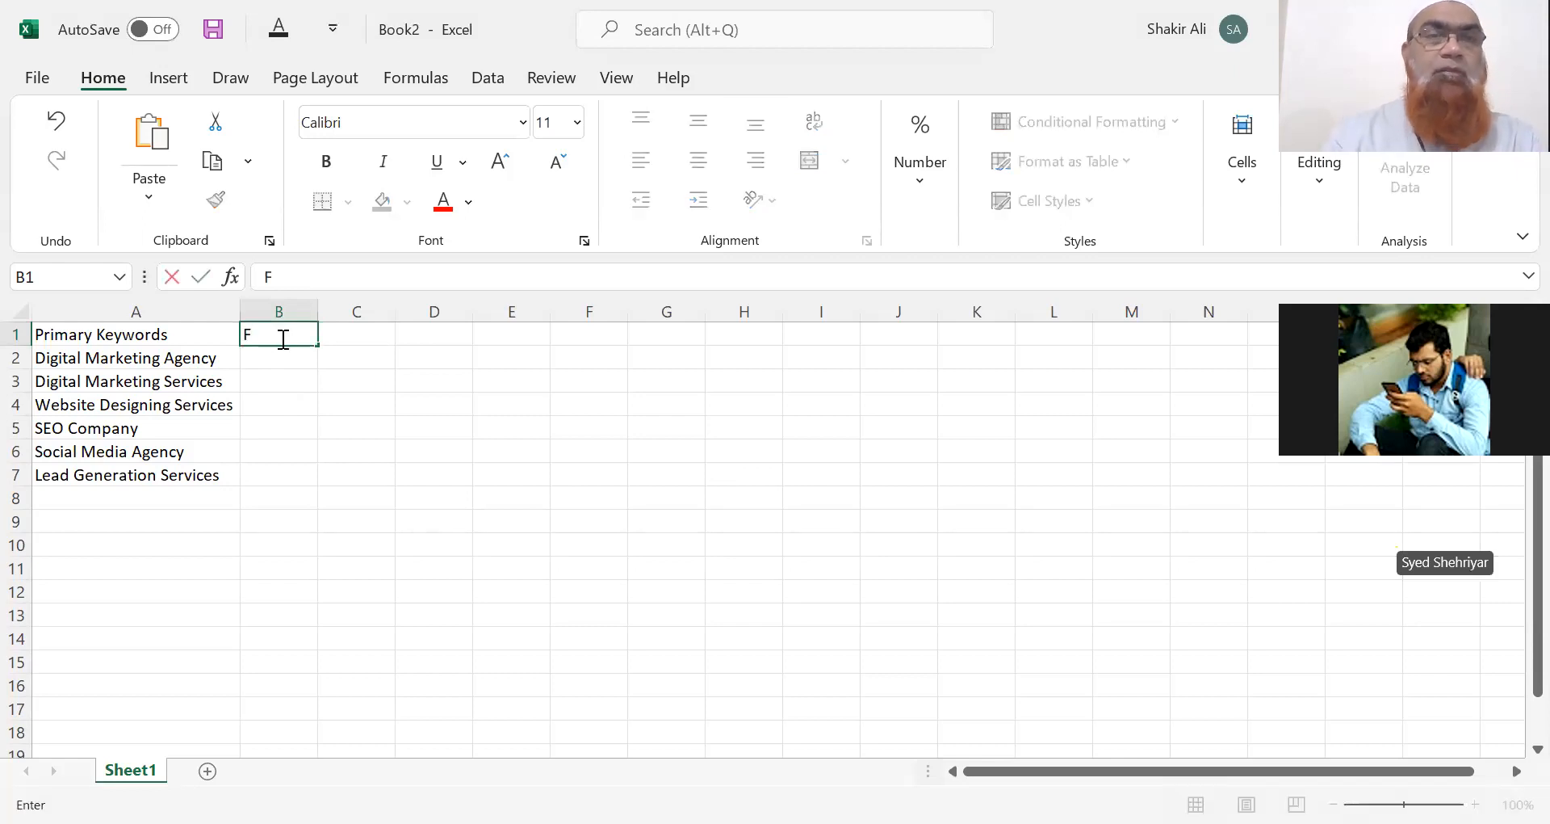
key(BackSpace)
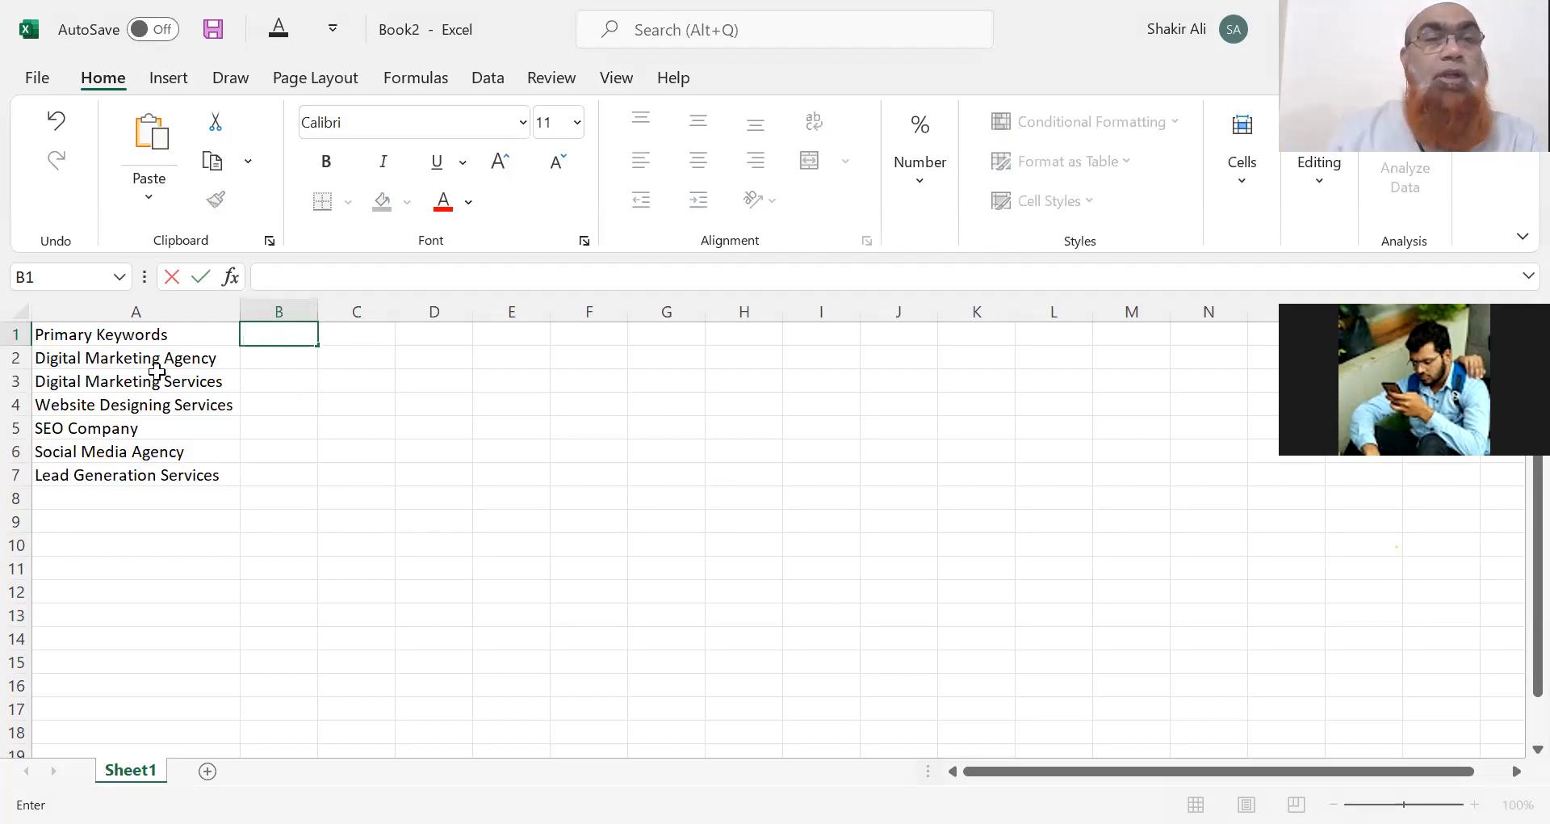
click(267, 357)
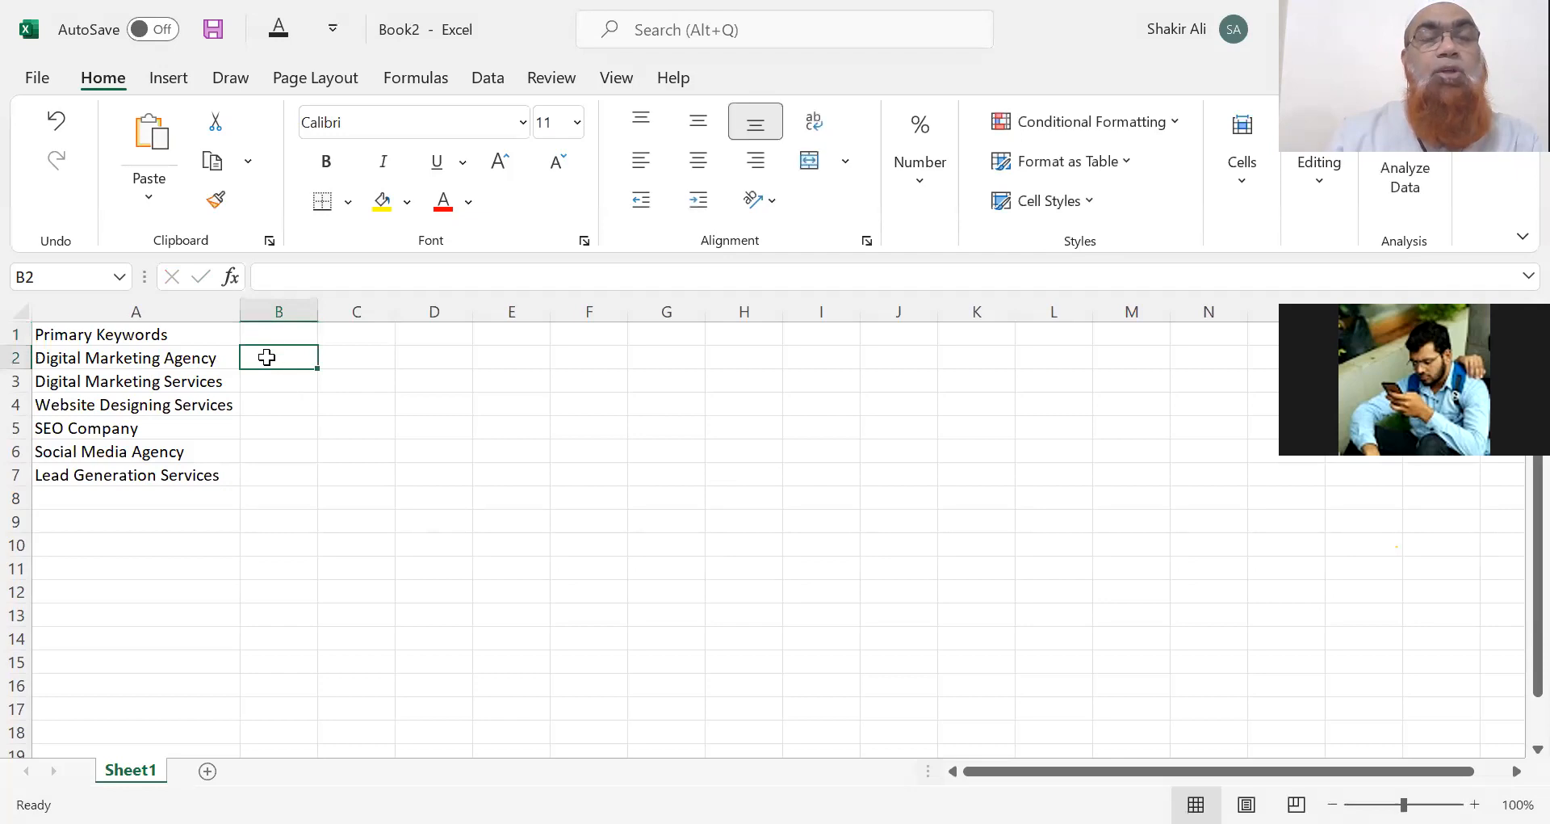
drag(314, 307, 502, 305)
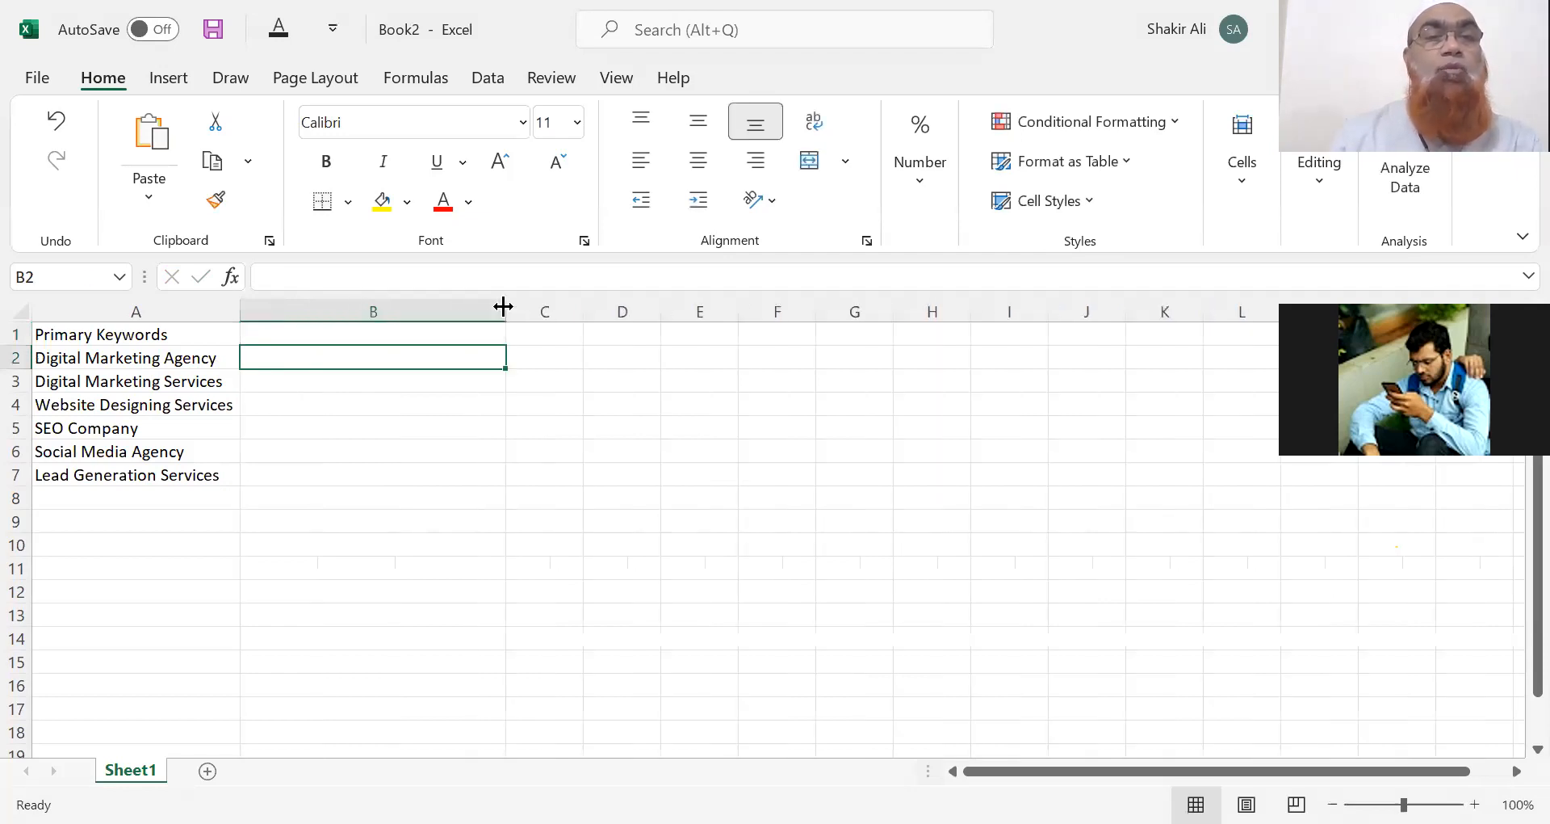
Enter headings URL, Title Tag and Description in B1:D1 and widen columns C and D.
click(373, 335)
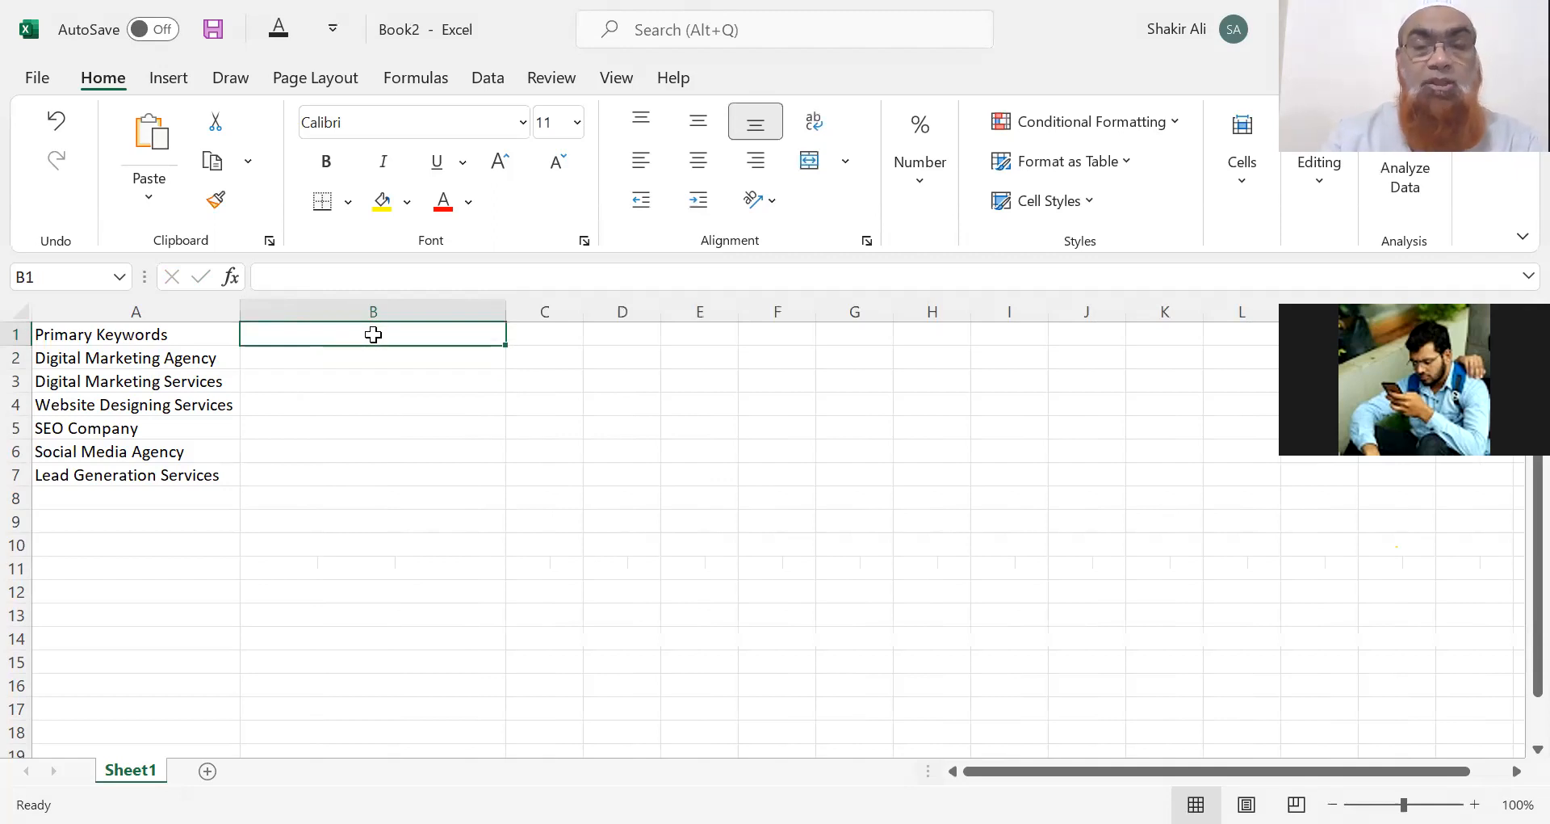
text(URL)
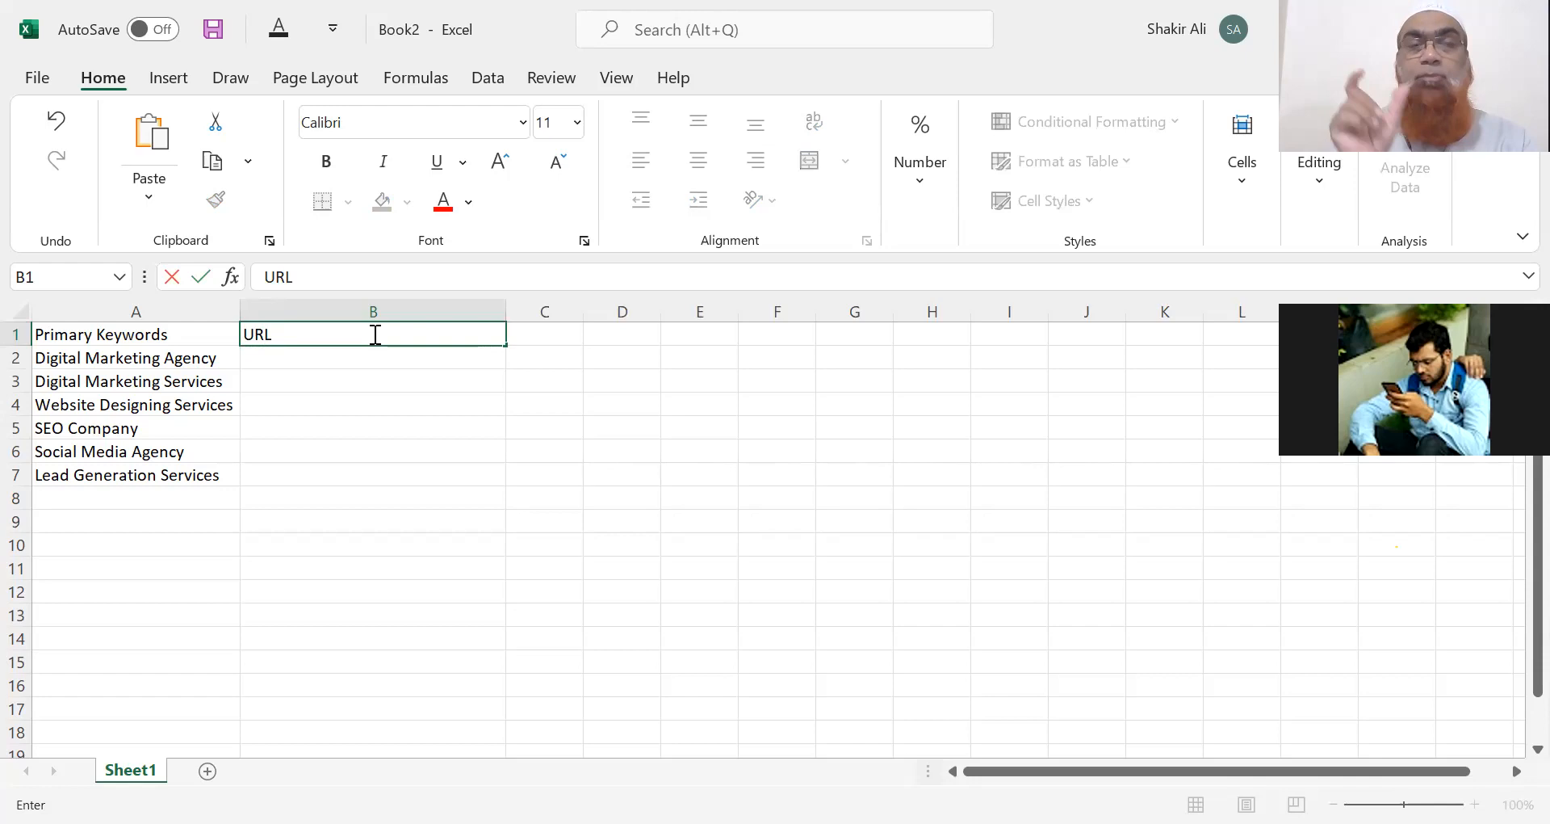
key(Tab)
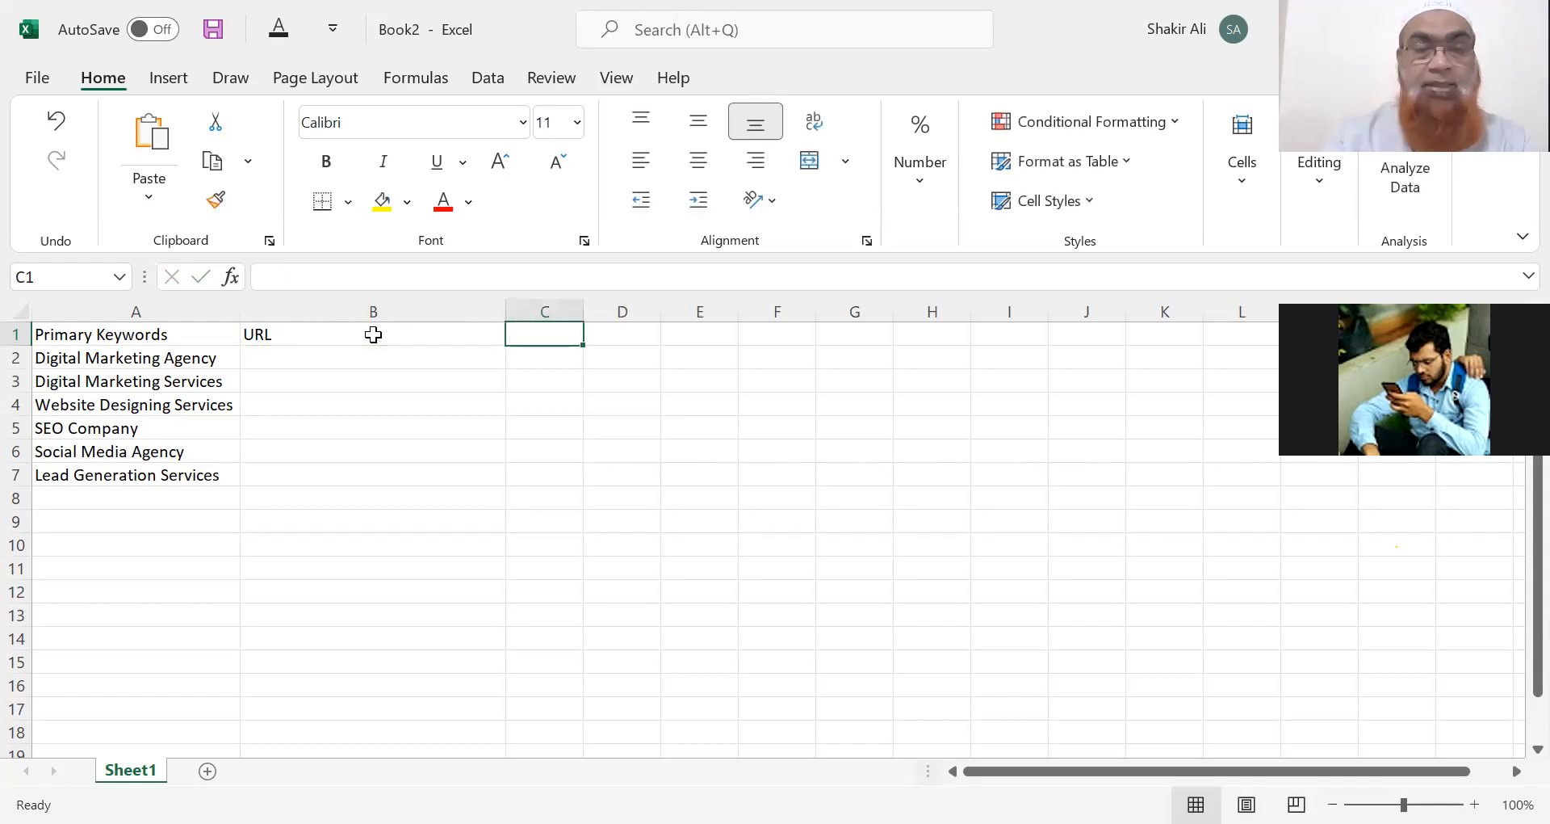
text(Title Tag)
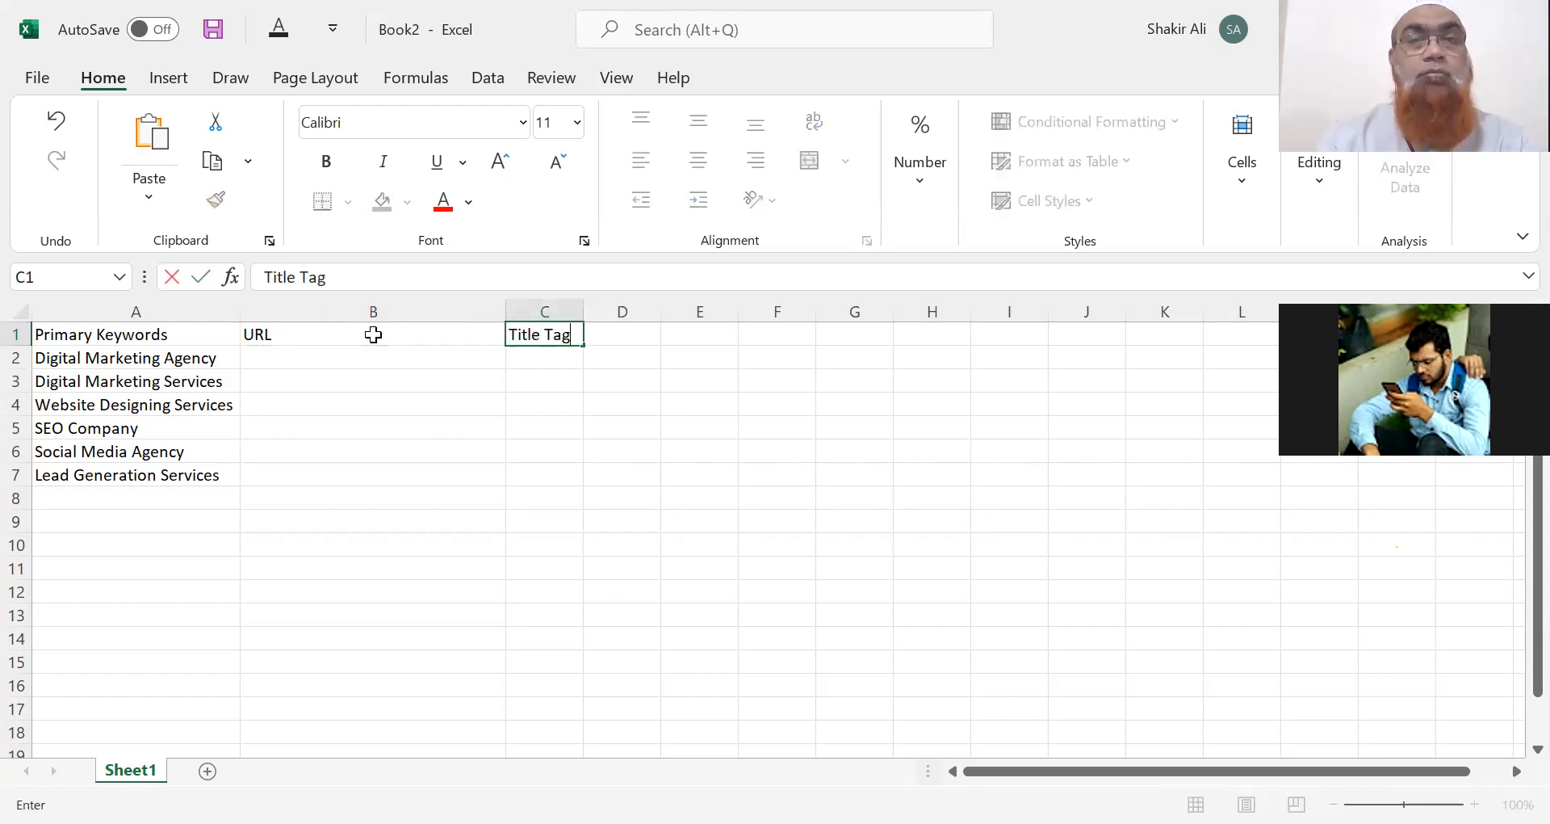
key(Tab)
text(Des)
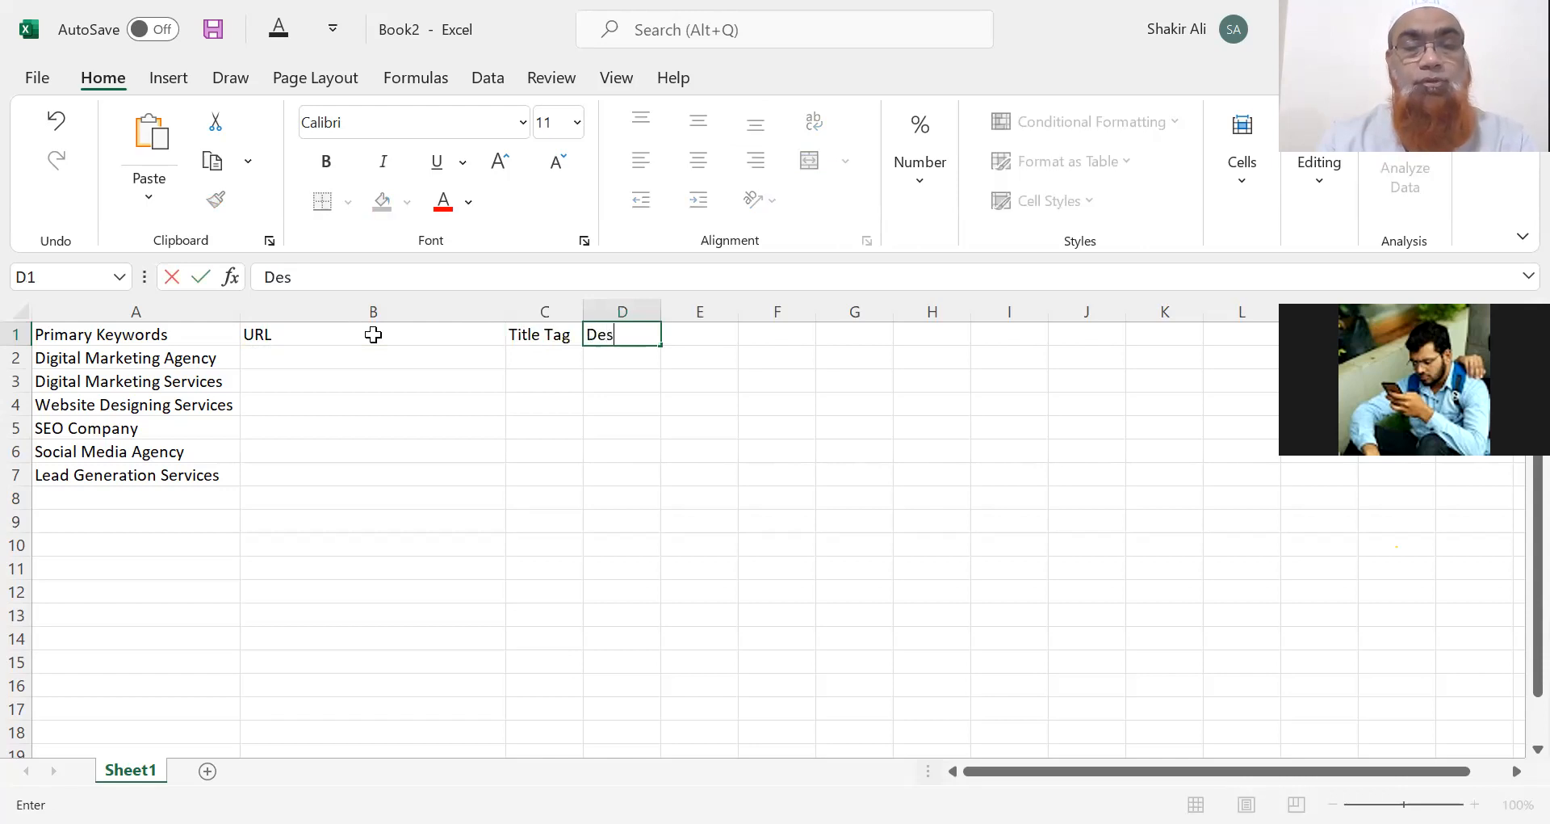
text(cription)
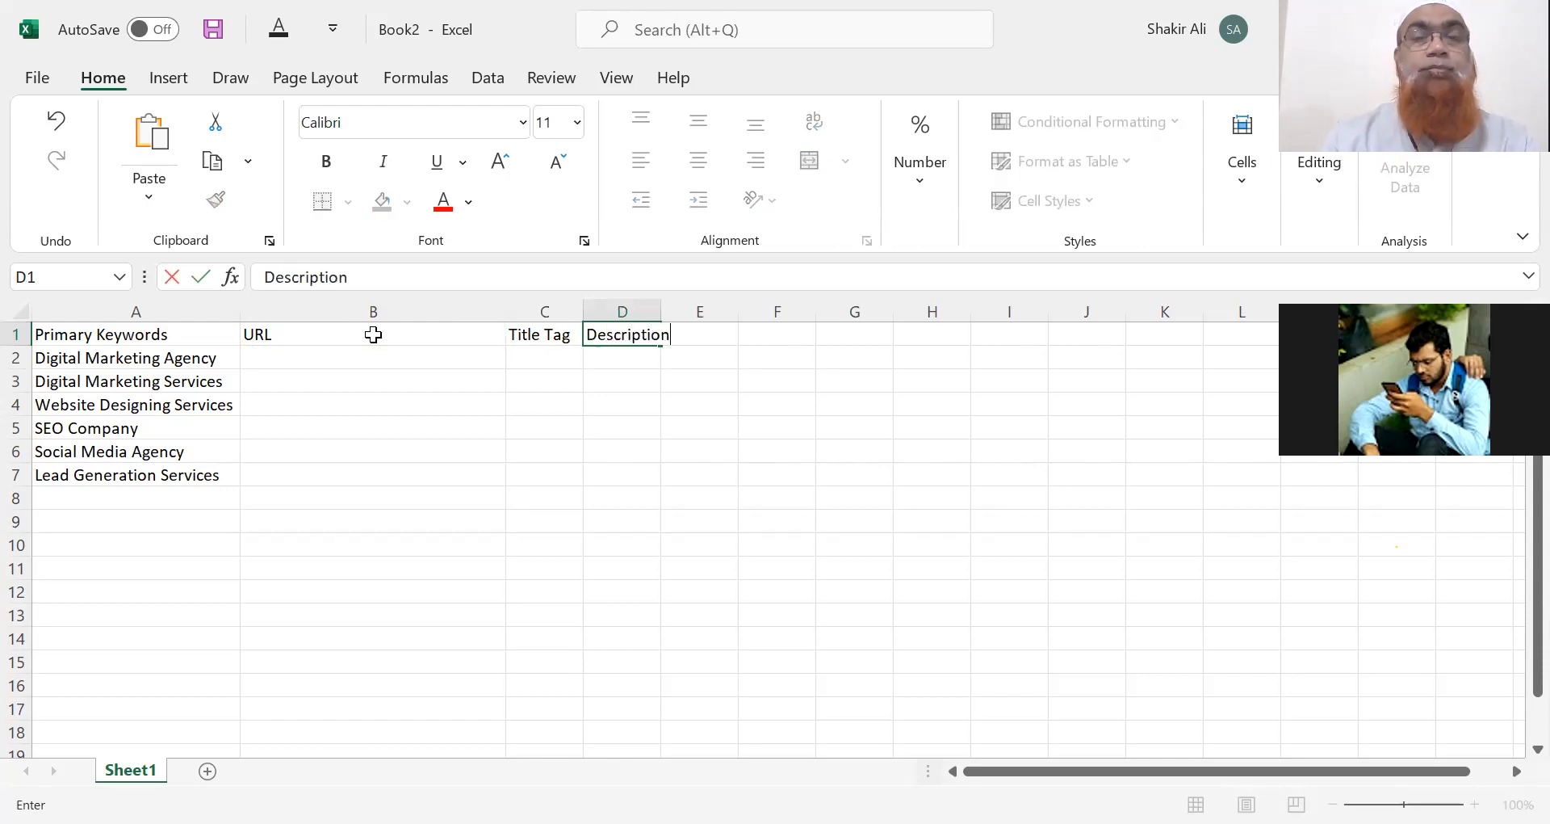
click(638, 310)
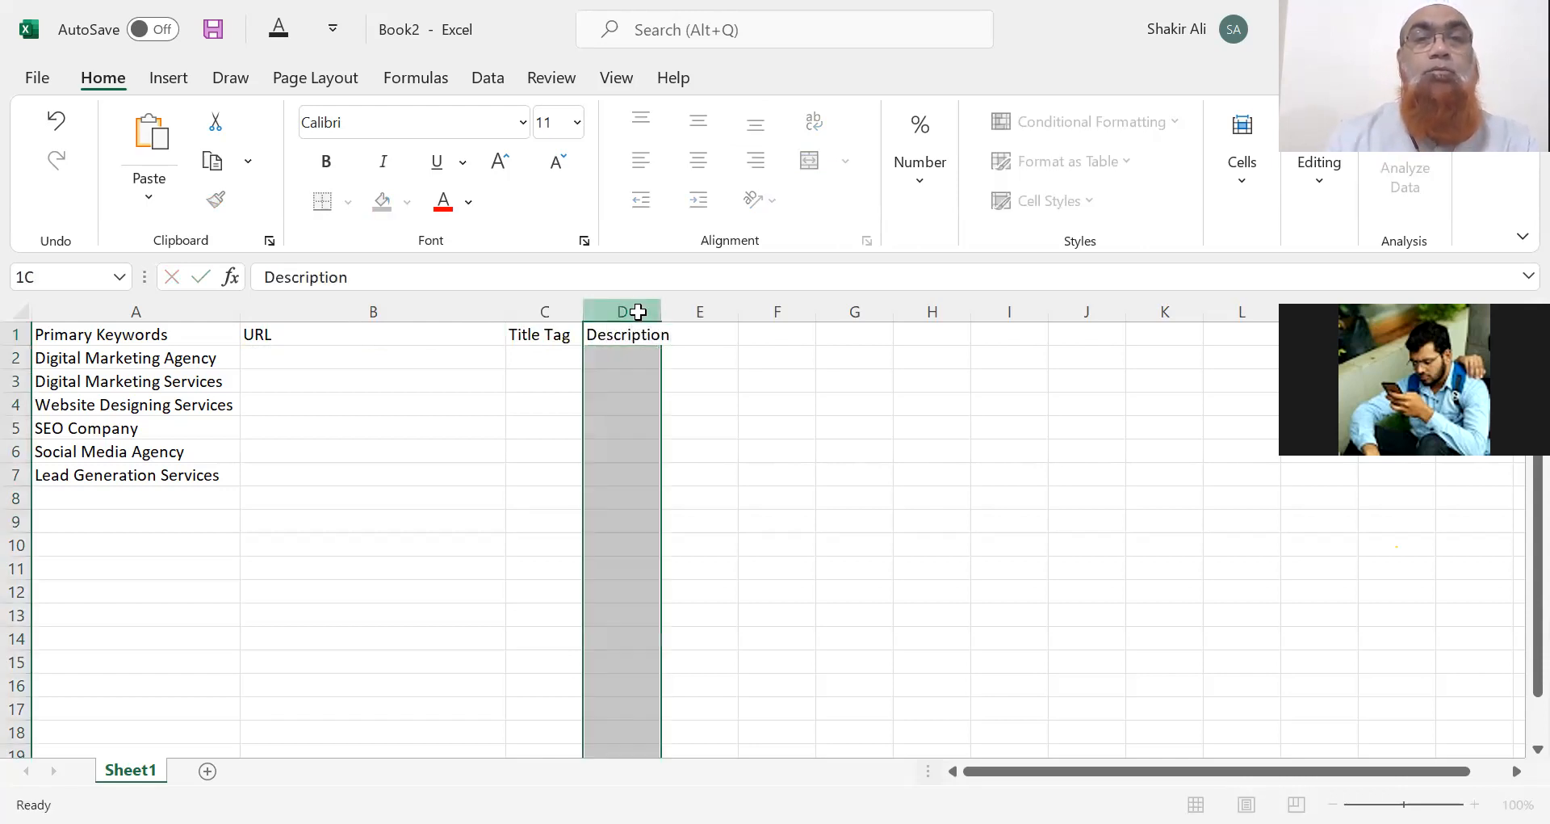
drag(662, 308, 1078, 311)
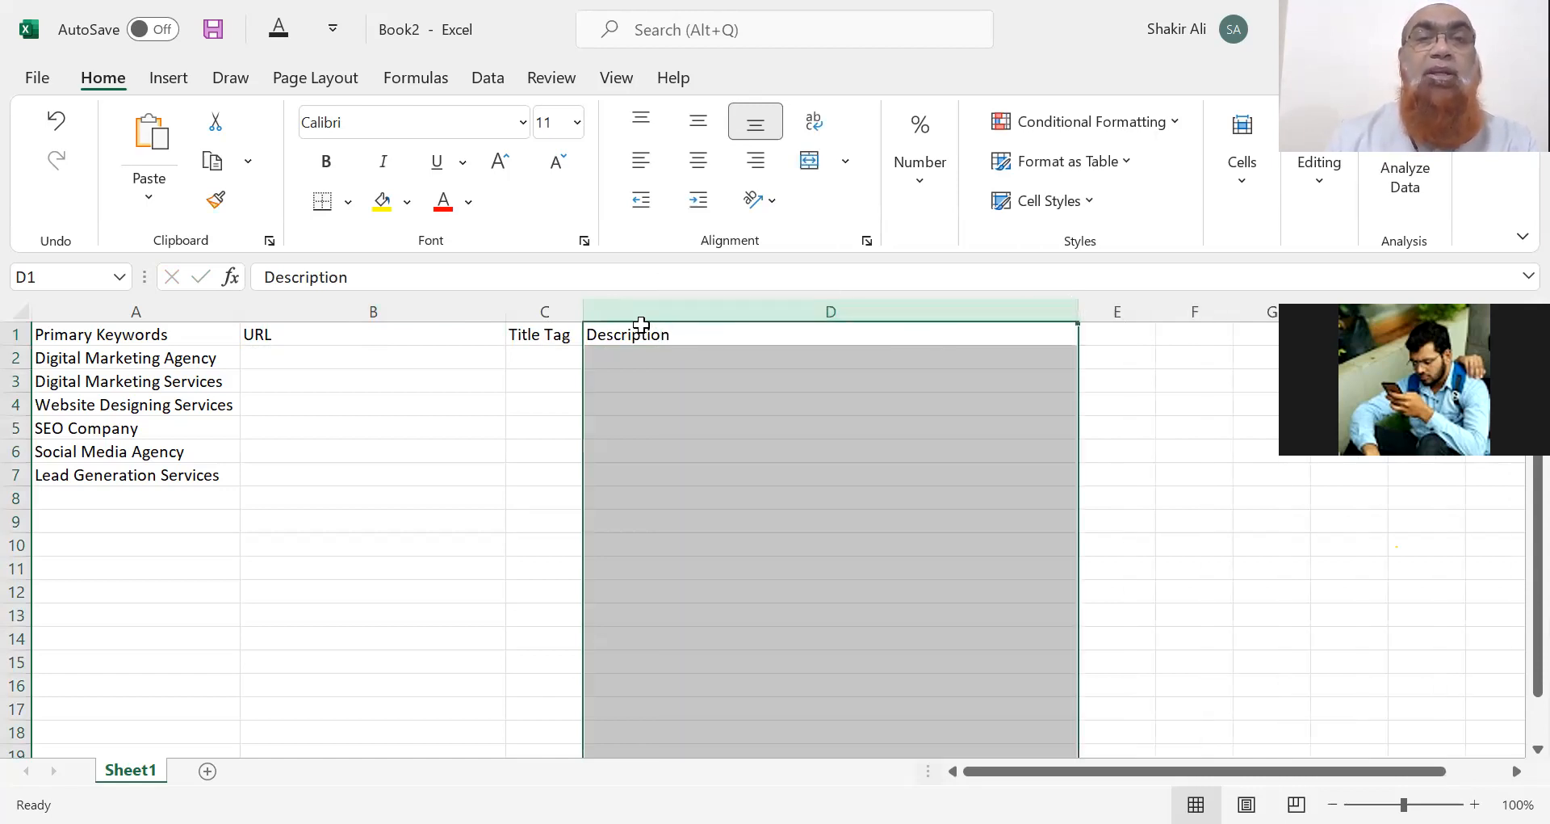
drag(583, 310, 766, 307)
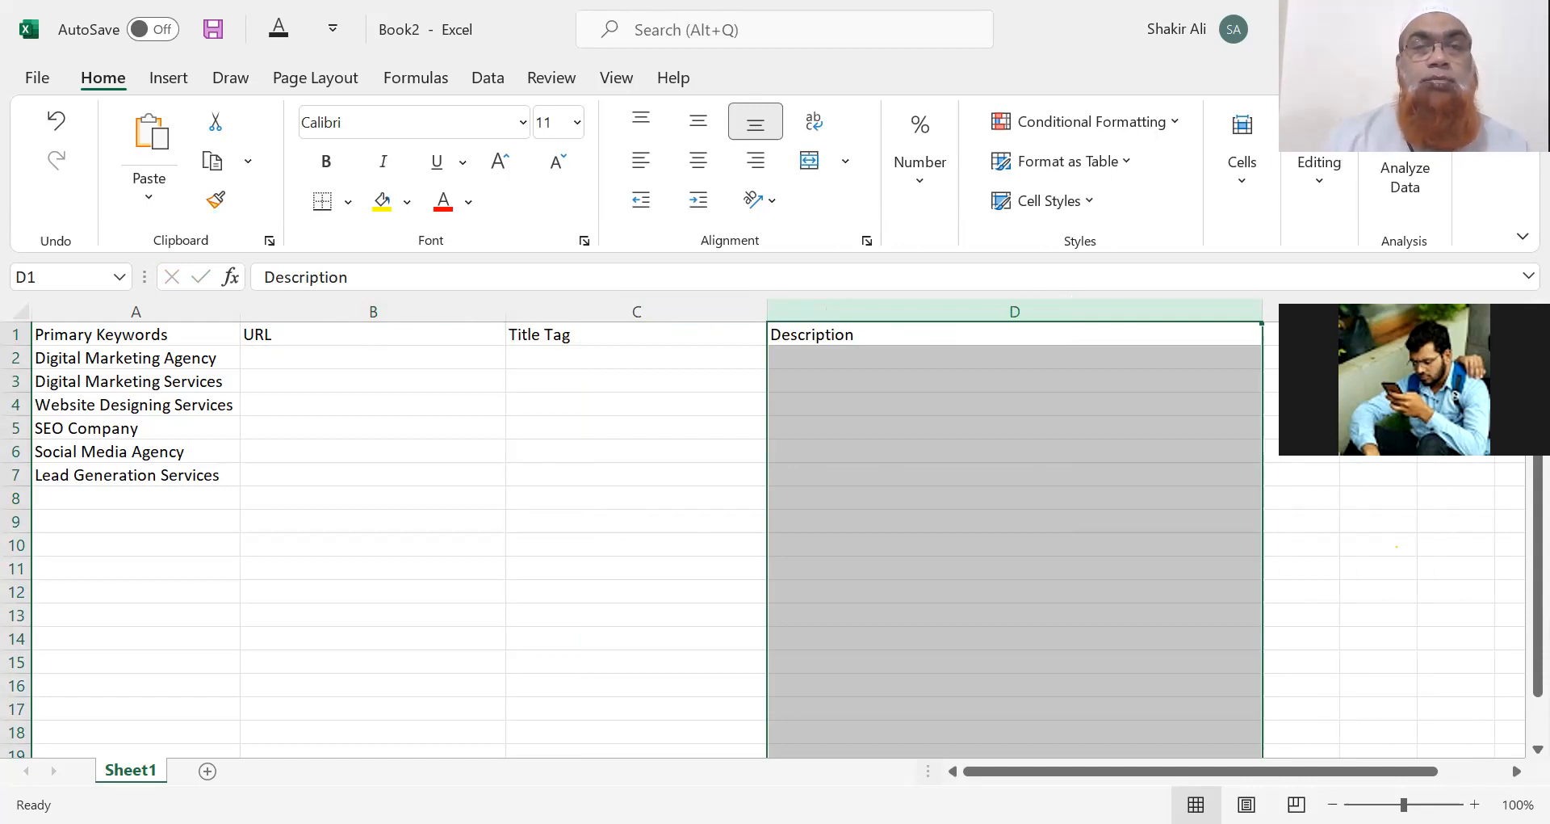
Switch to the browser showing the live Wix site and select its web address.
key(alt+Tab)
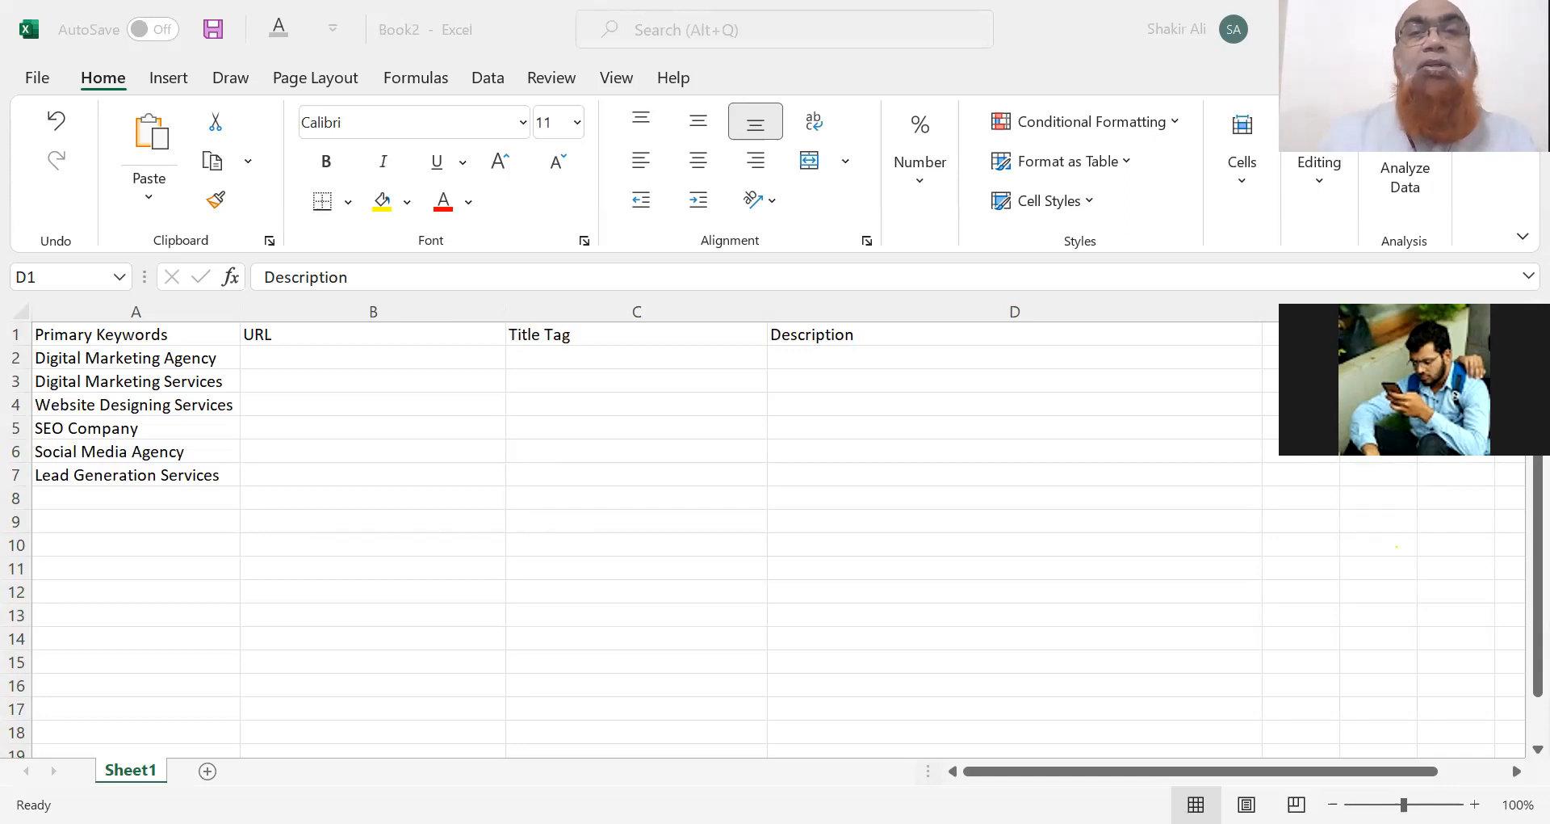
key(alt+Tab)
key(ctrl+l)
key(ctrl+c)
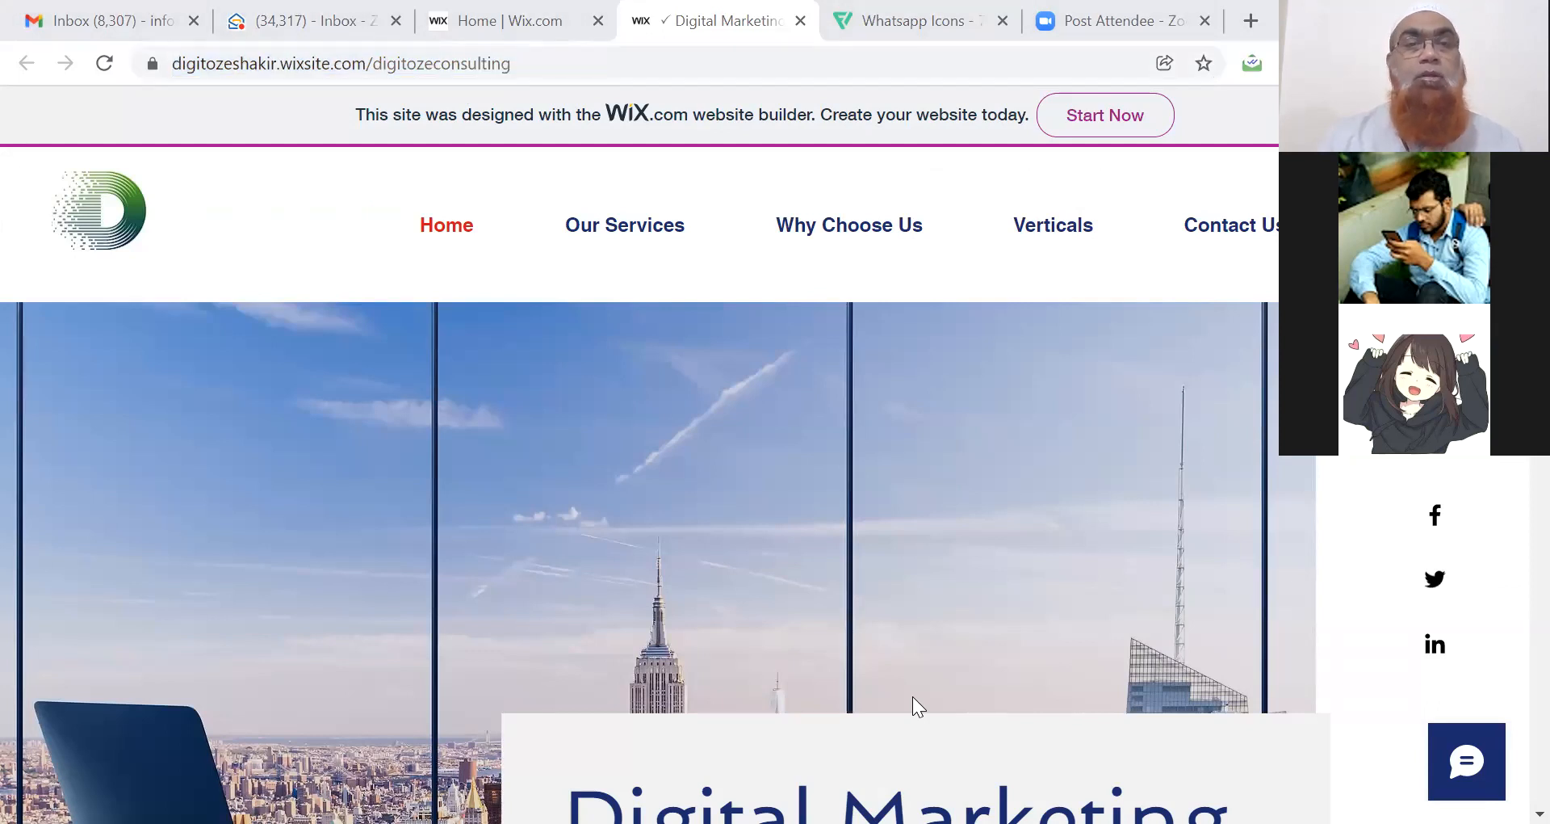
Switch back to the Excel spreadsheet.
key(alt+Tab)
Paste the Wix home-page URL into B2 and AutoFit column B to show it fully.
click(363, 360)
key(ctrl+v)
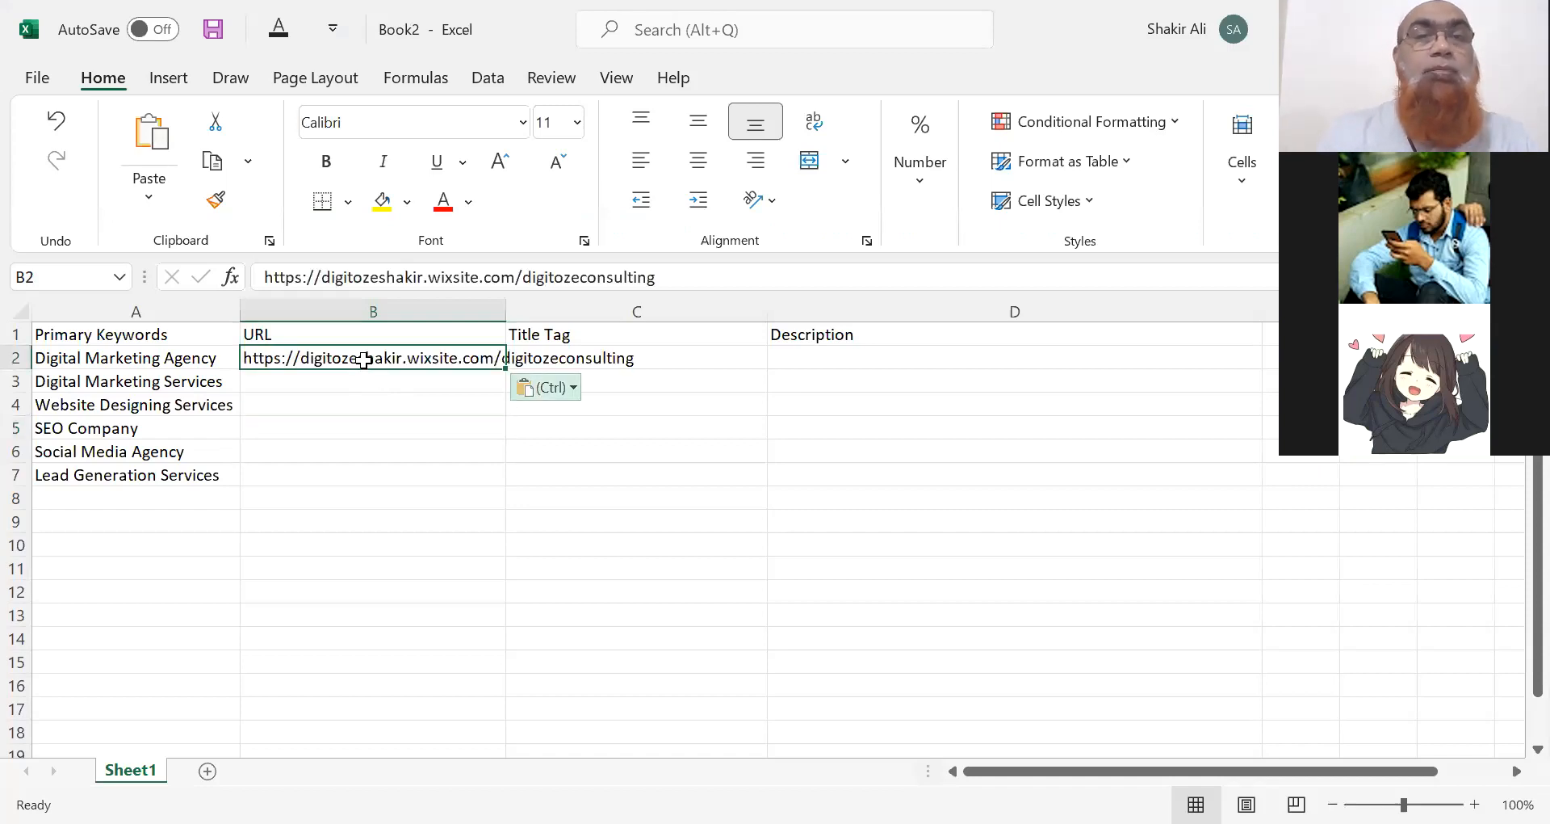
key(ctrl)
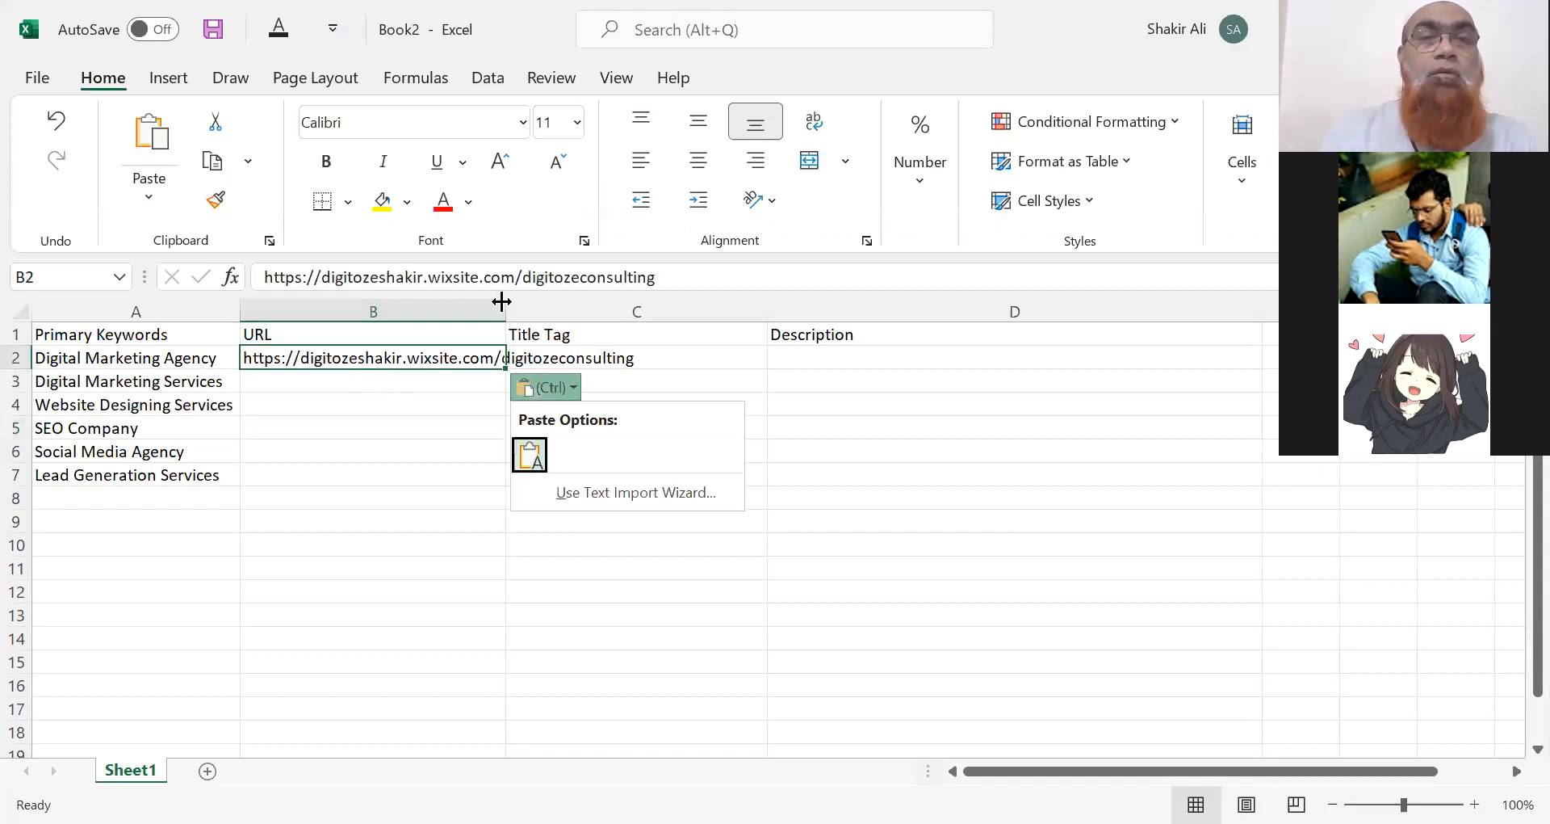
double_click(504, 305)
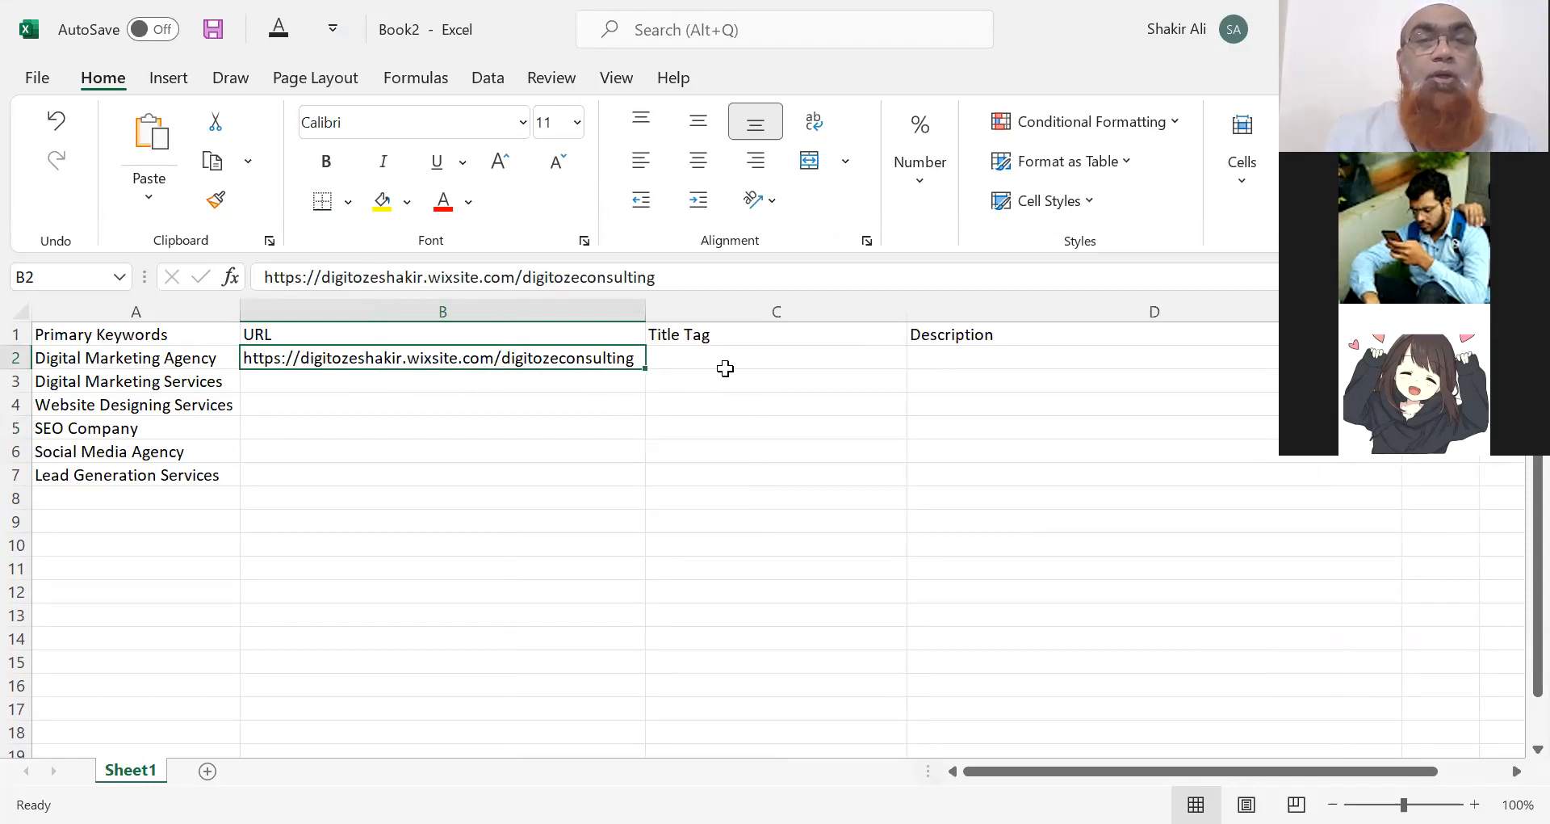
click(725, 367)
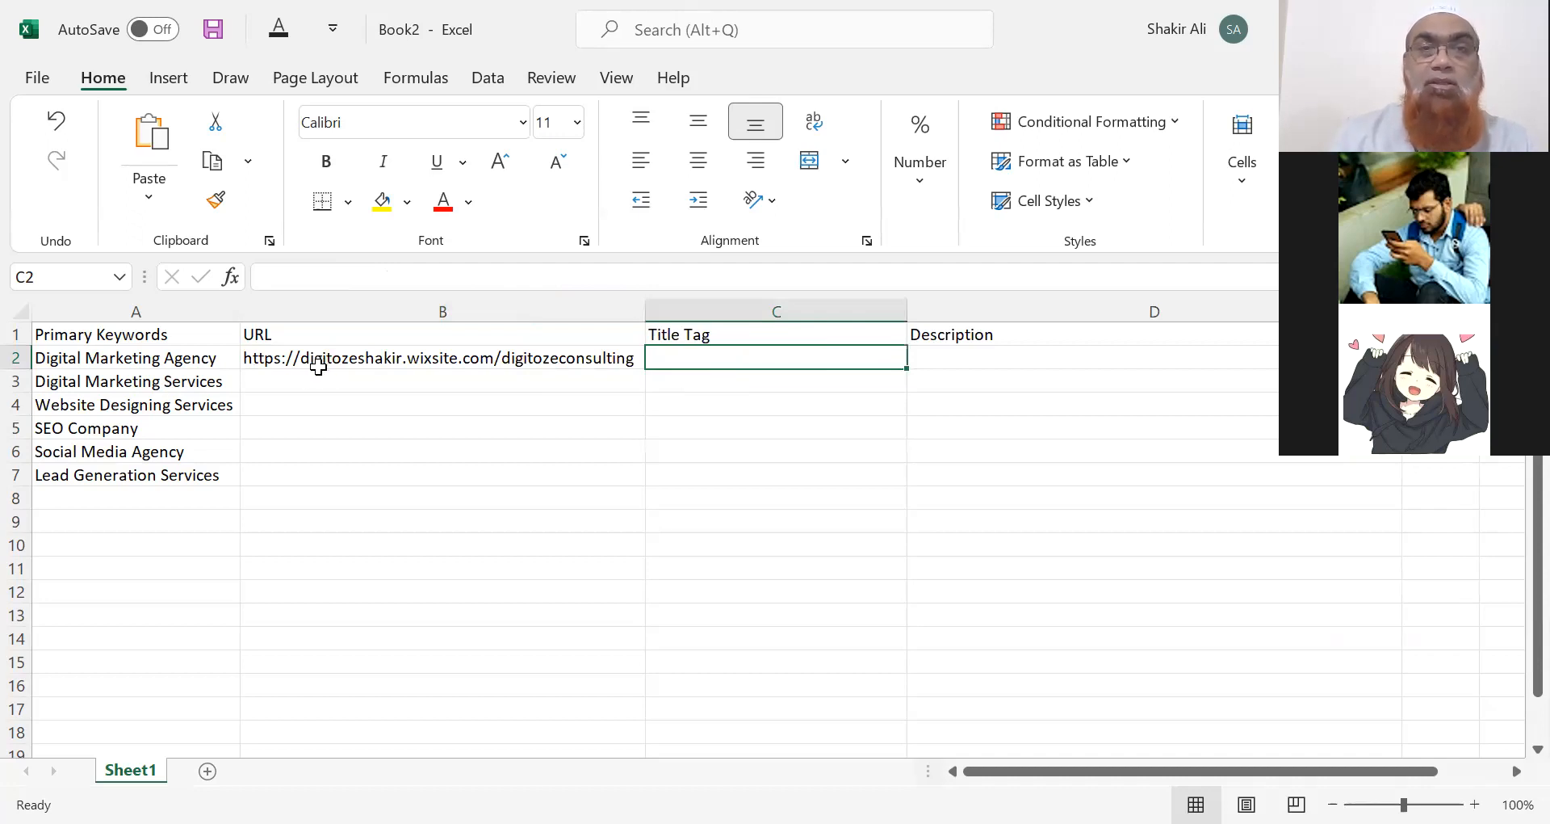
click(182, 362)
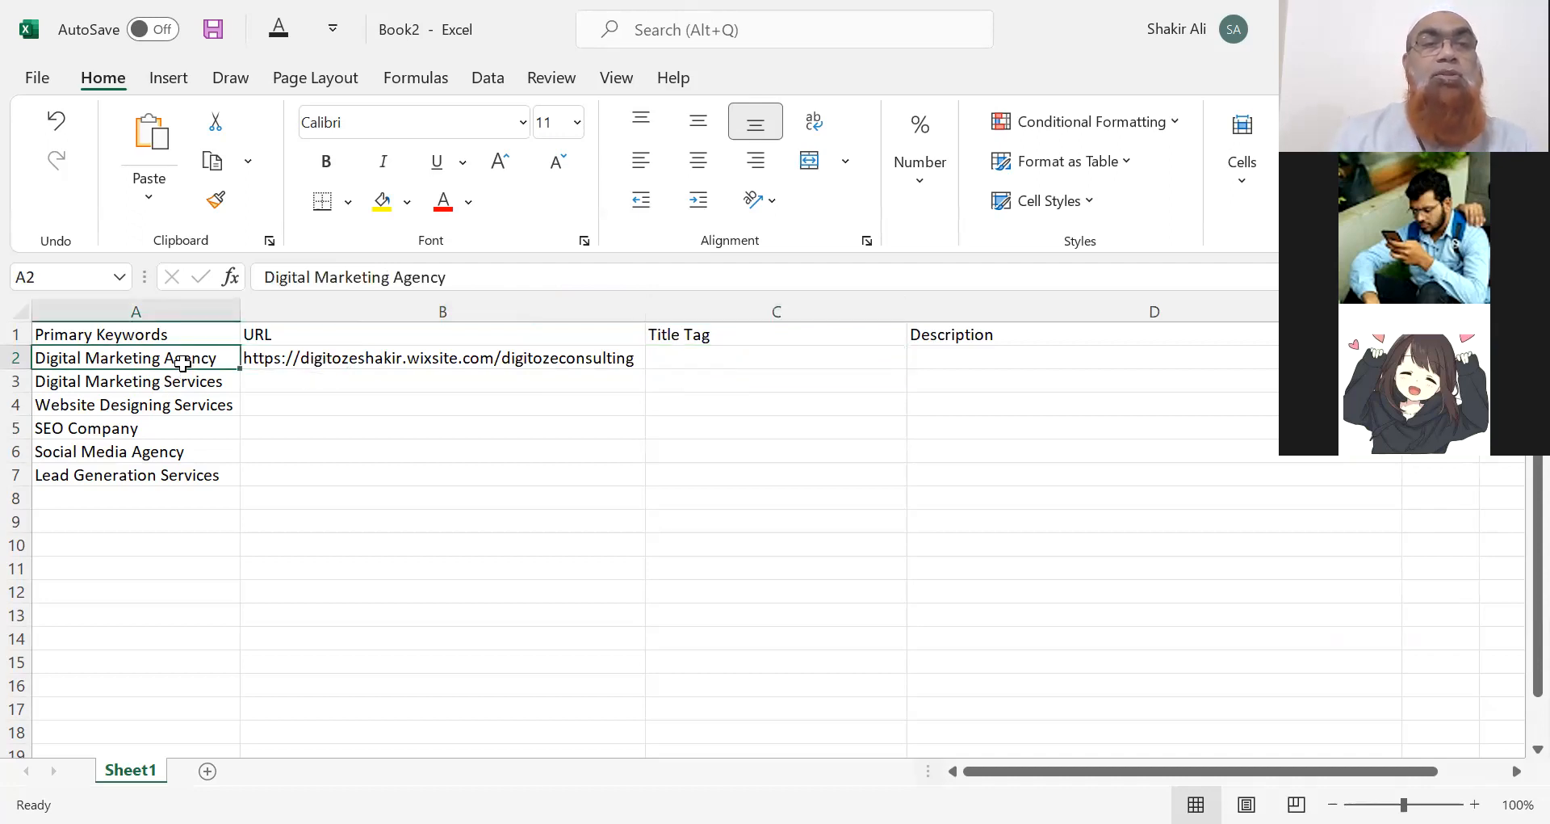
click(701, 354)
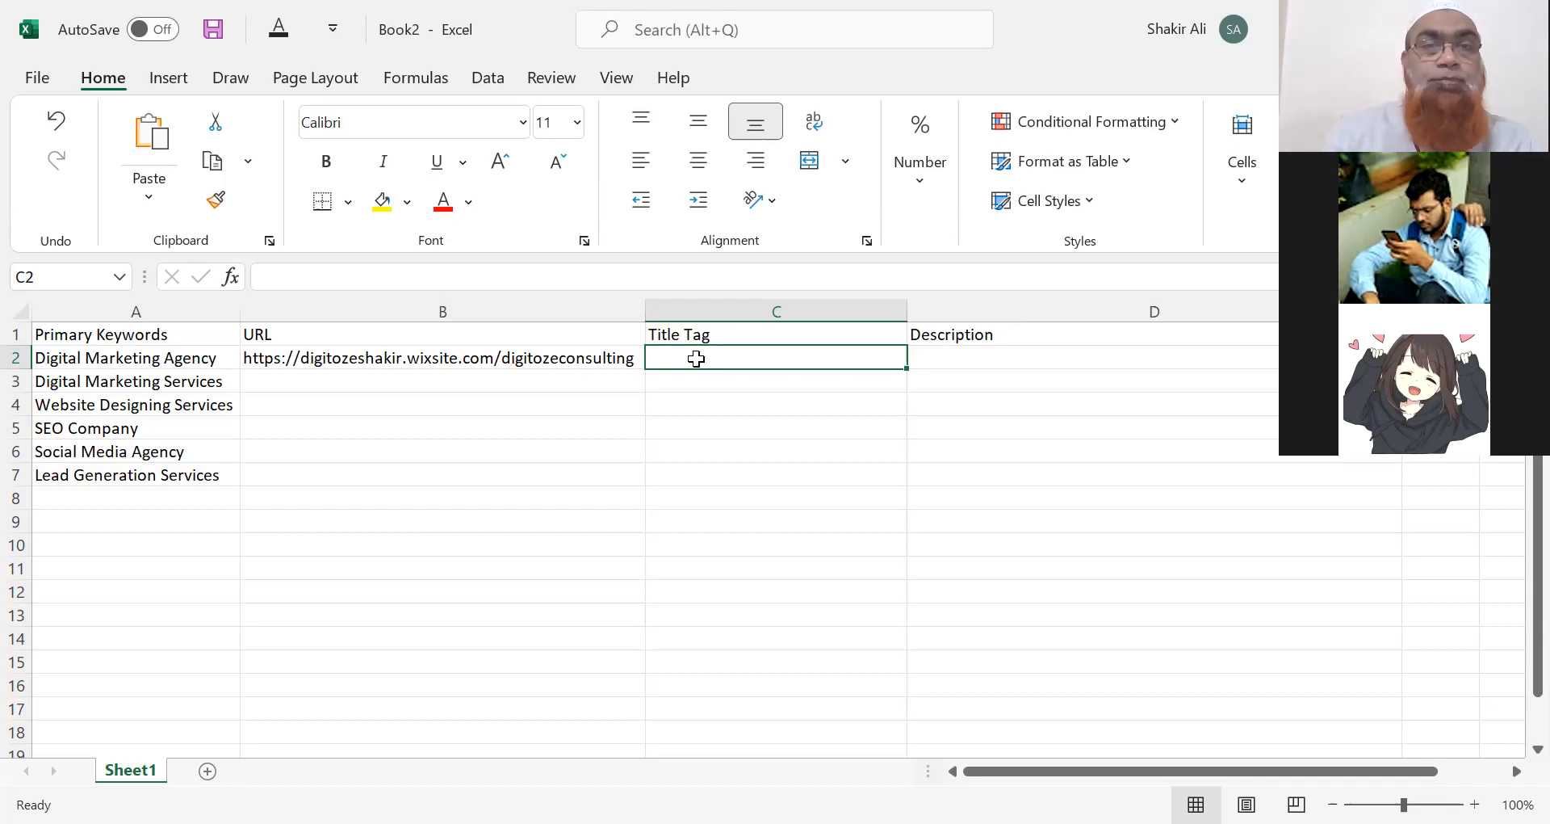
Enter 'Best Digital Marketing Agency In Hyderabad' in C2 and AutoFit column C.
double_click(696, 359)
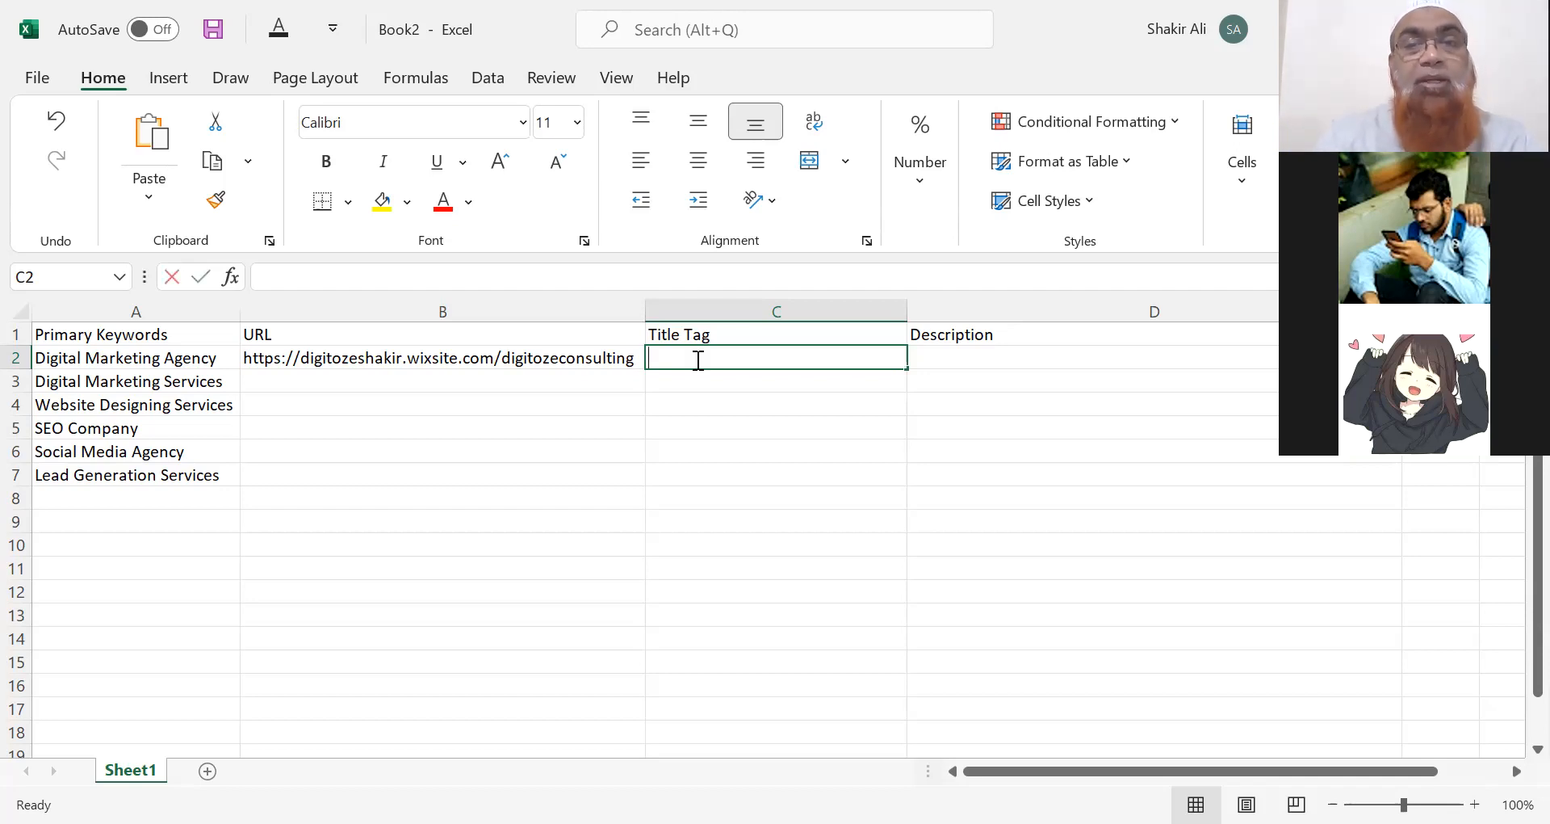
text(Best D)
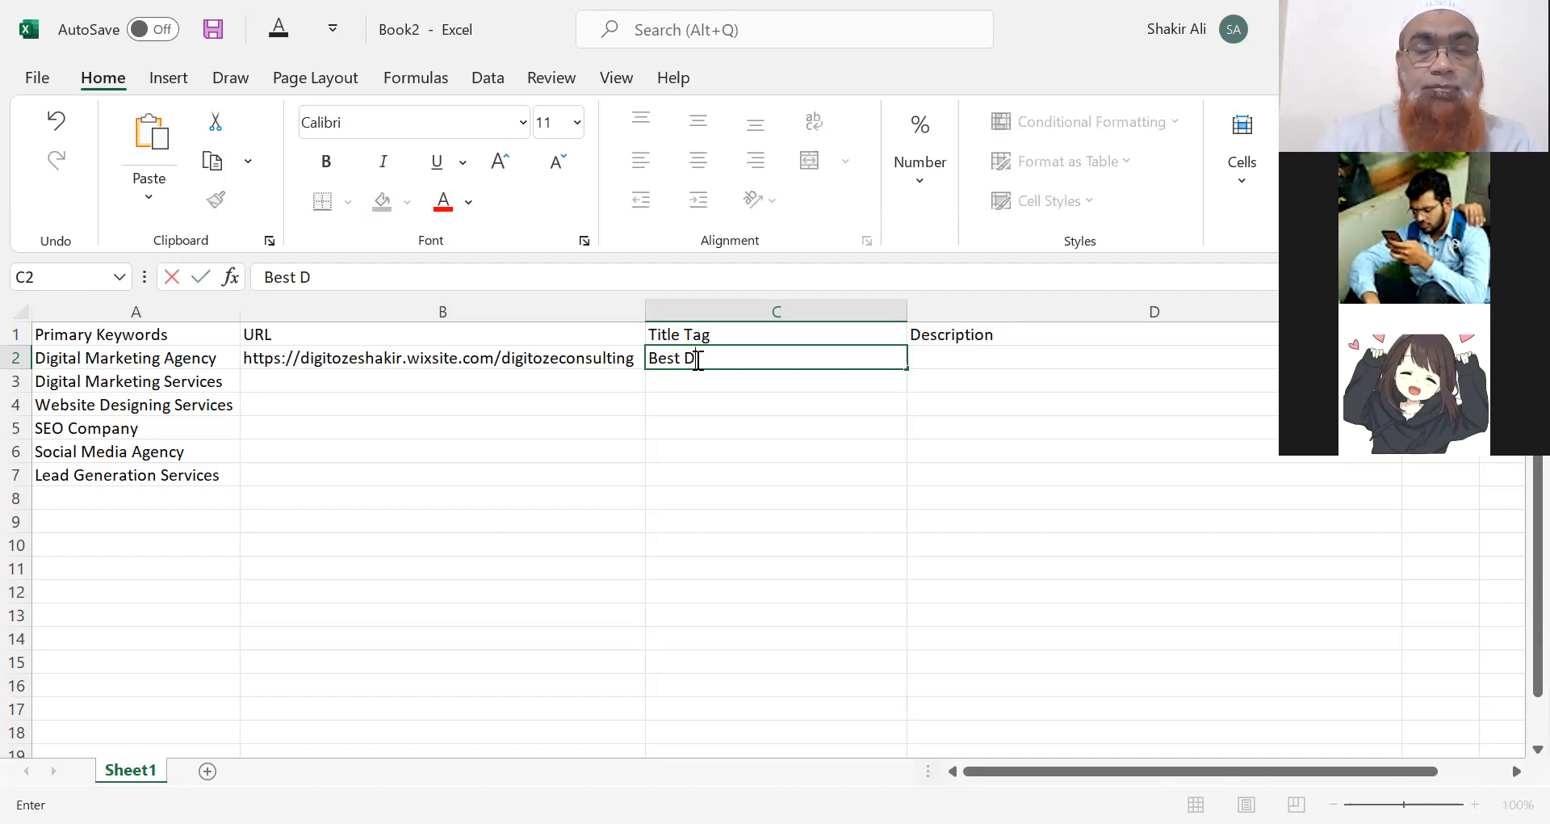
text(igital Ma)
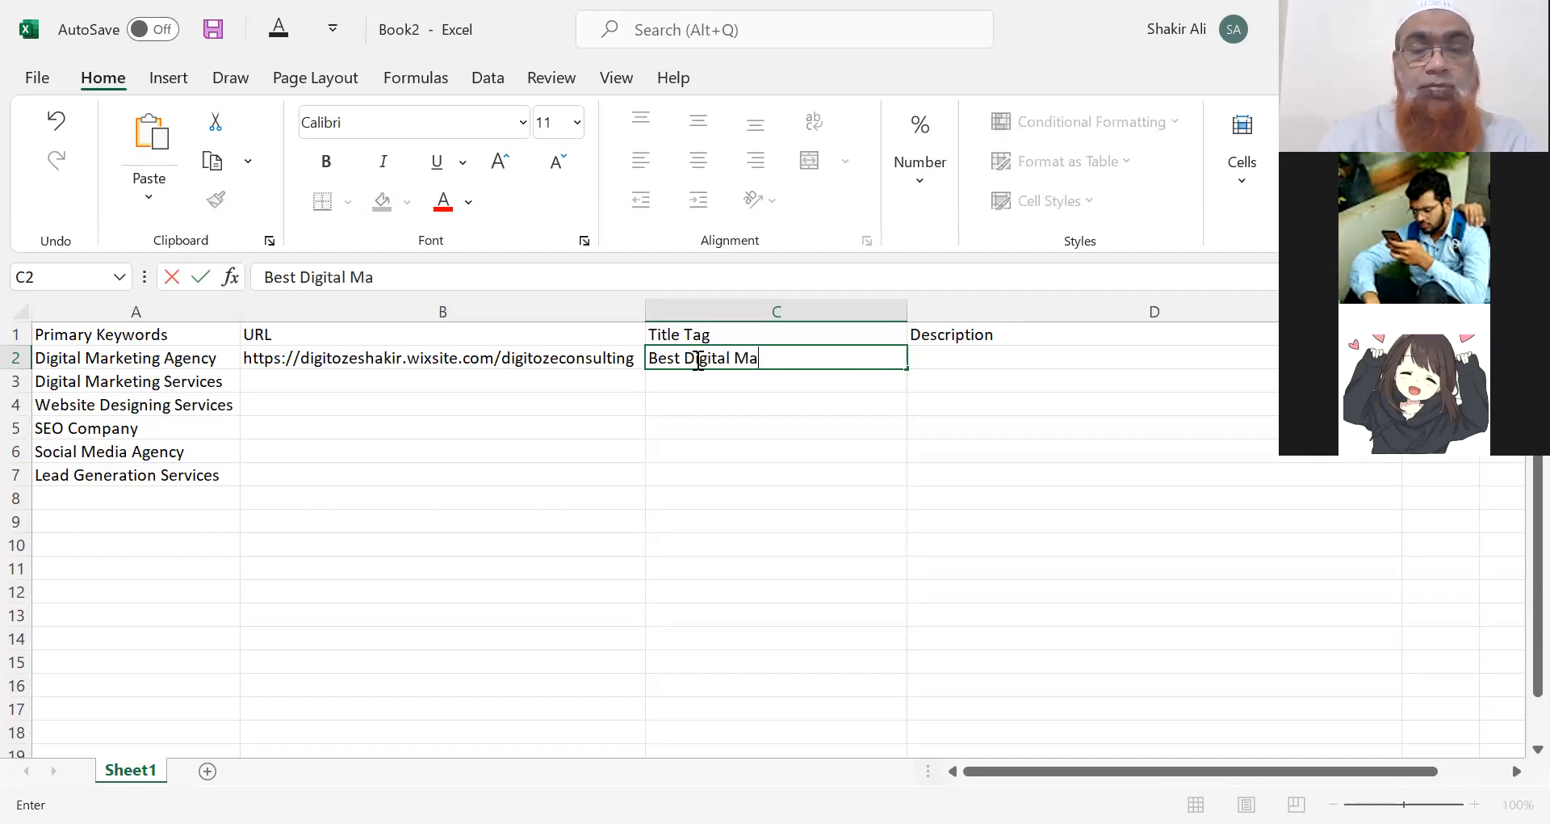
text(rketing Age)
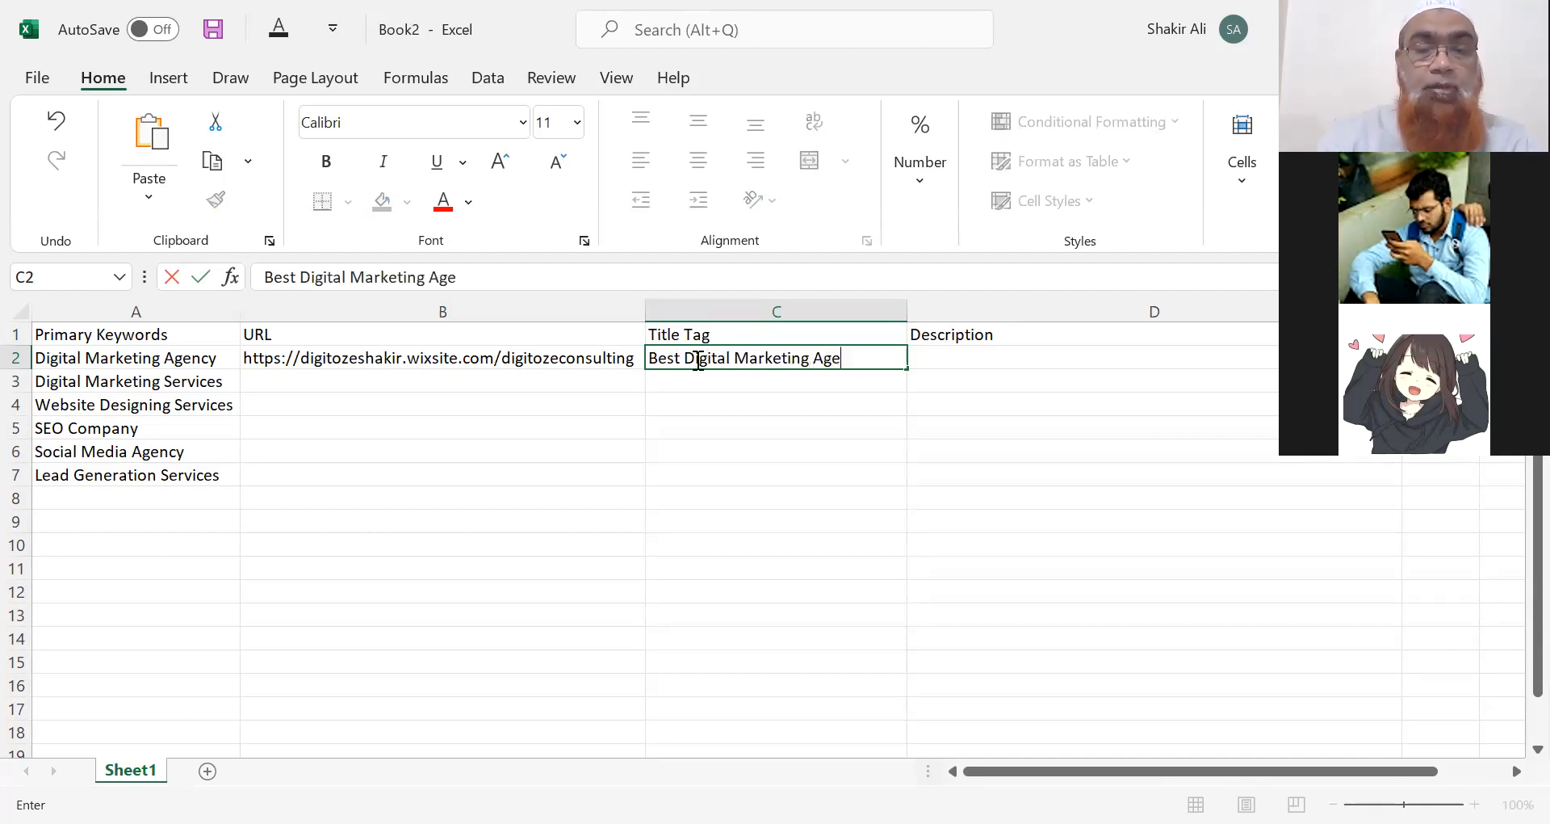
text(ncy Hyderabad)
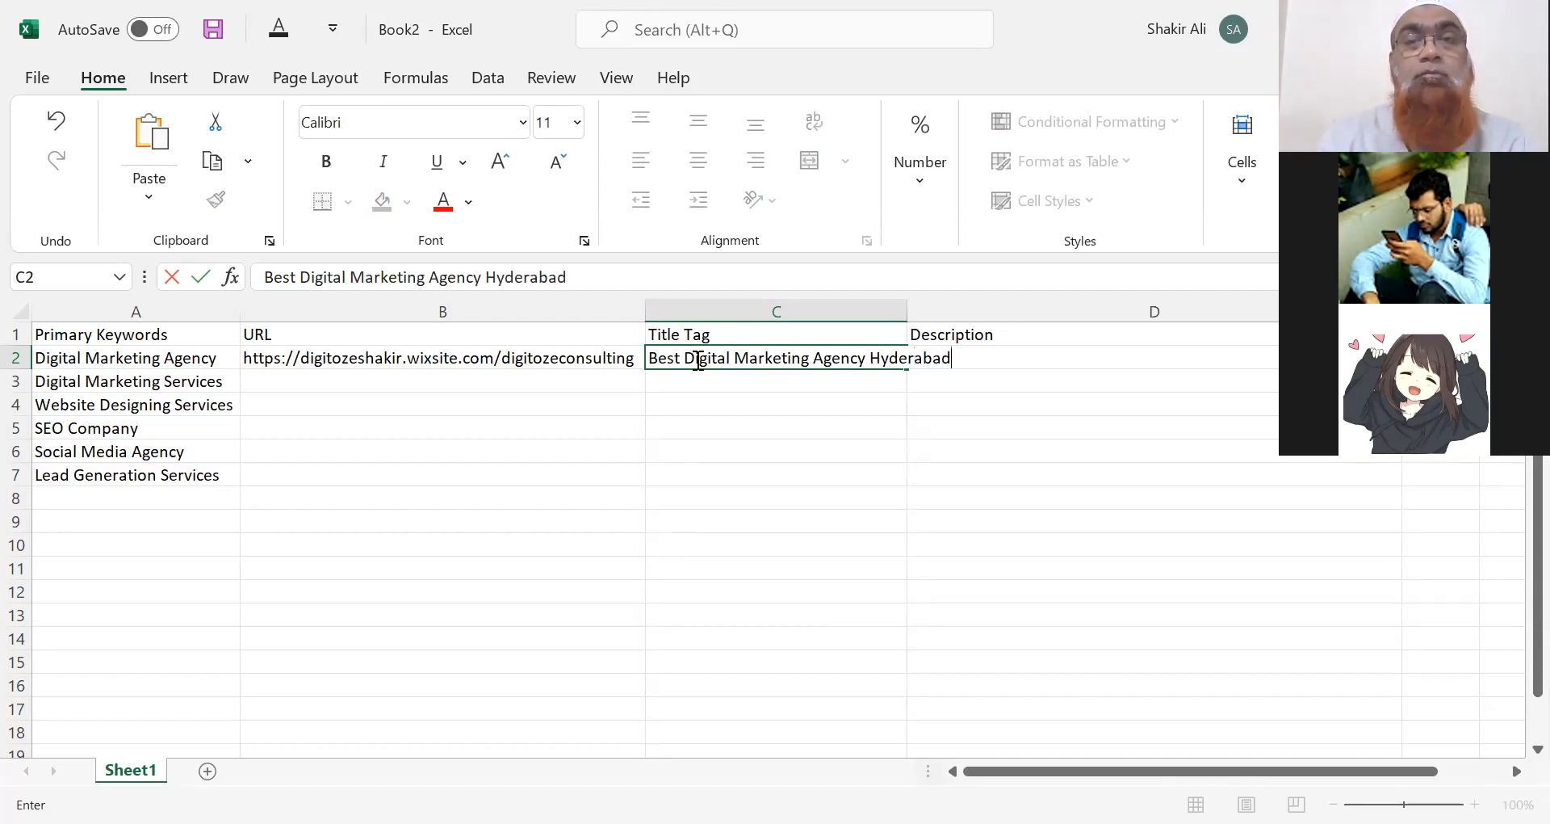
click(871, 358)
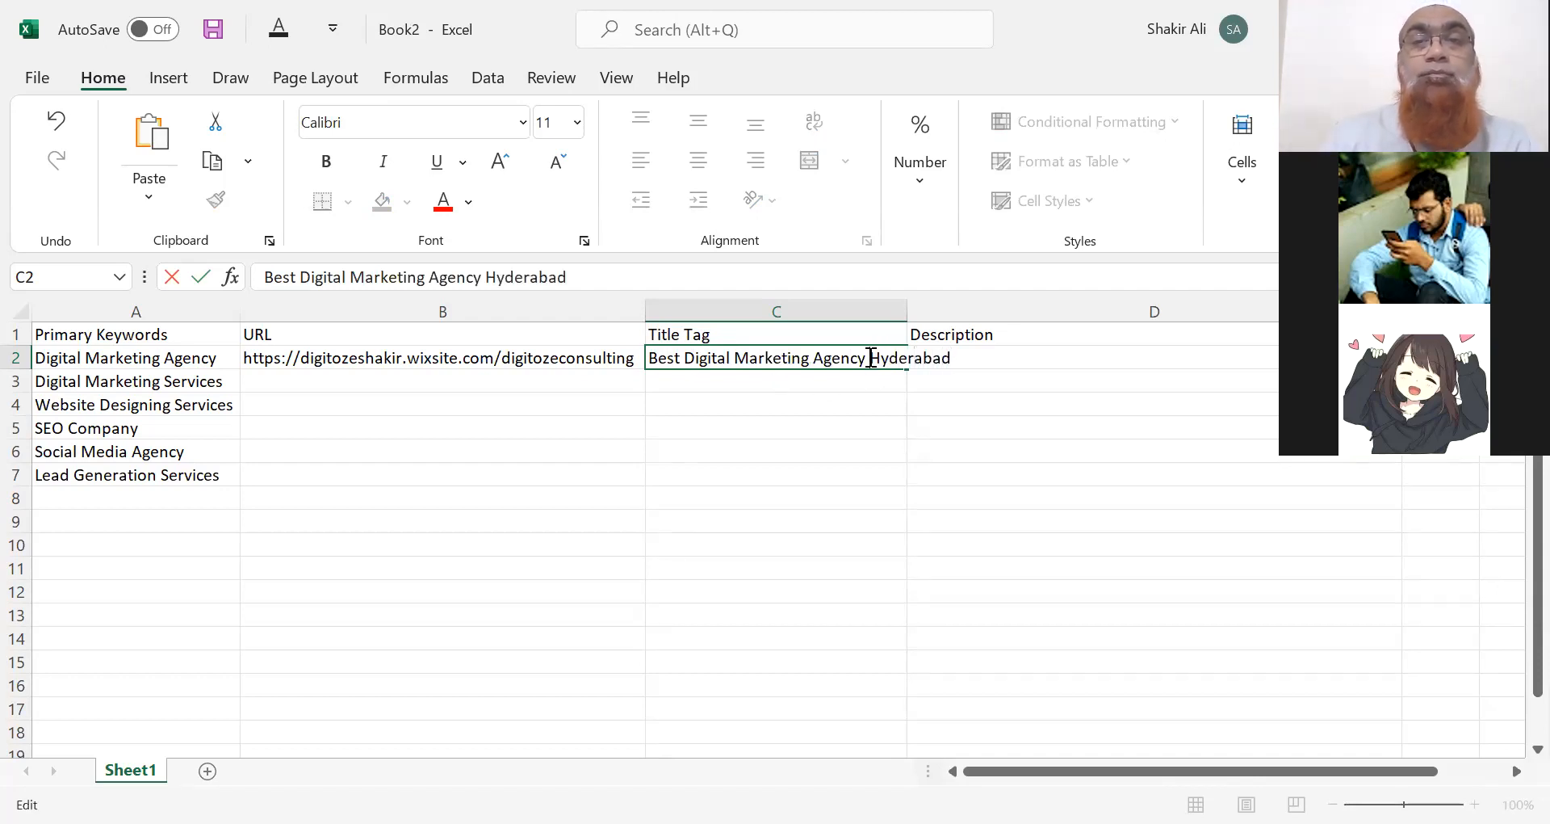
text(In)
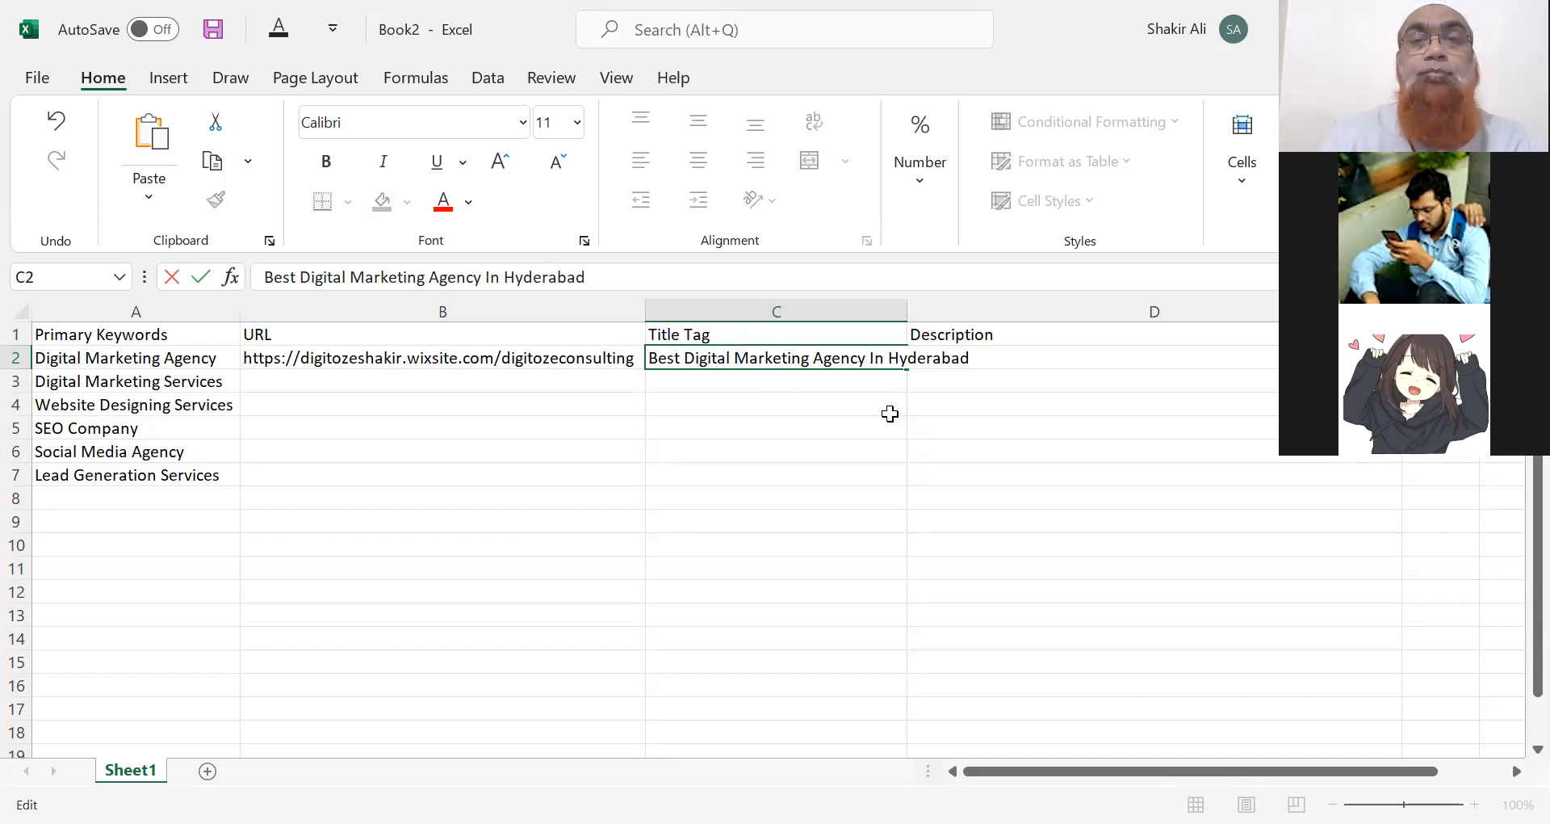
key(Return)
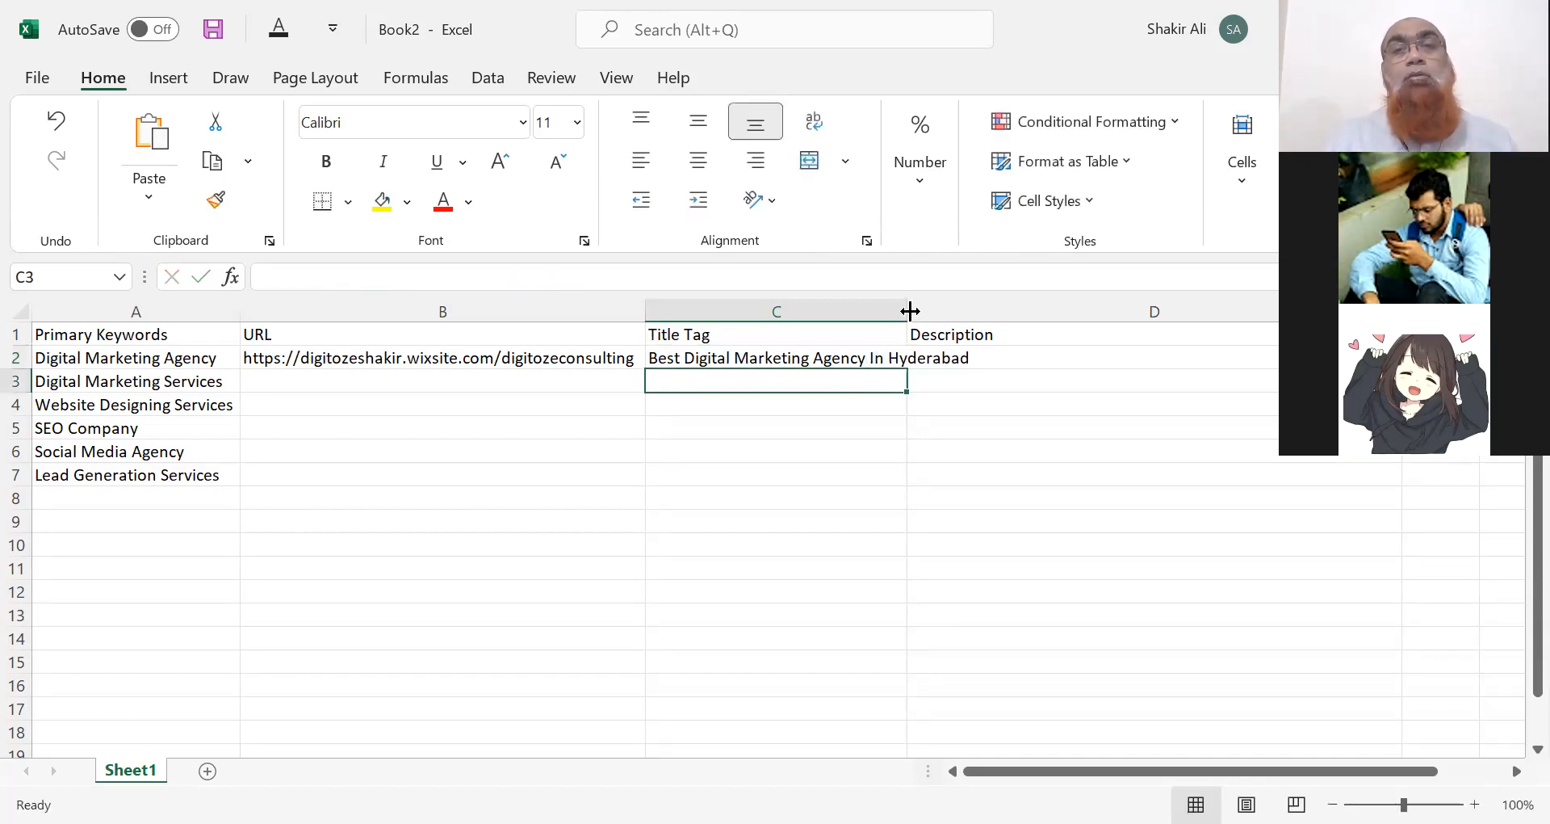
double_click(909, 309)
click(880, 359)
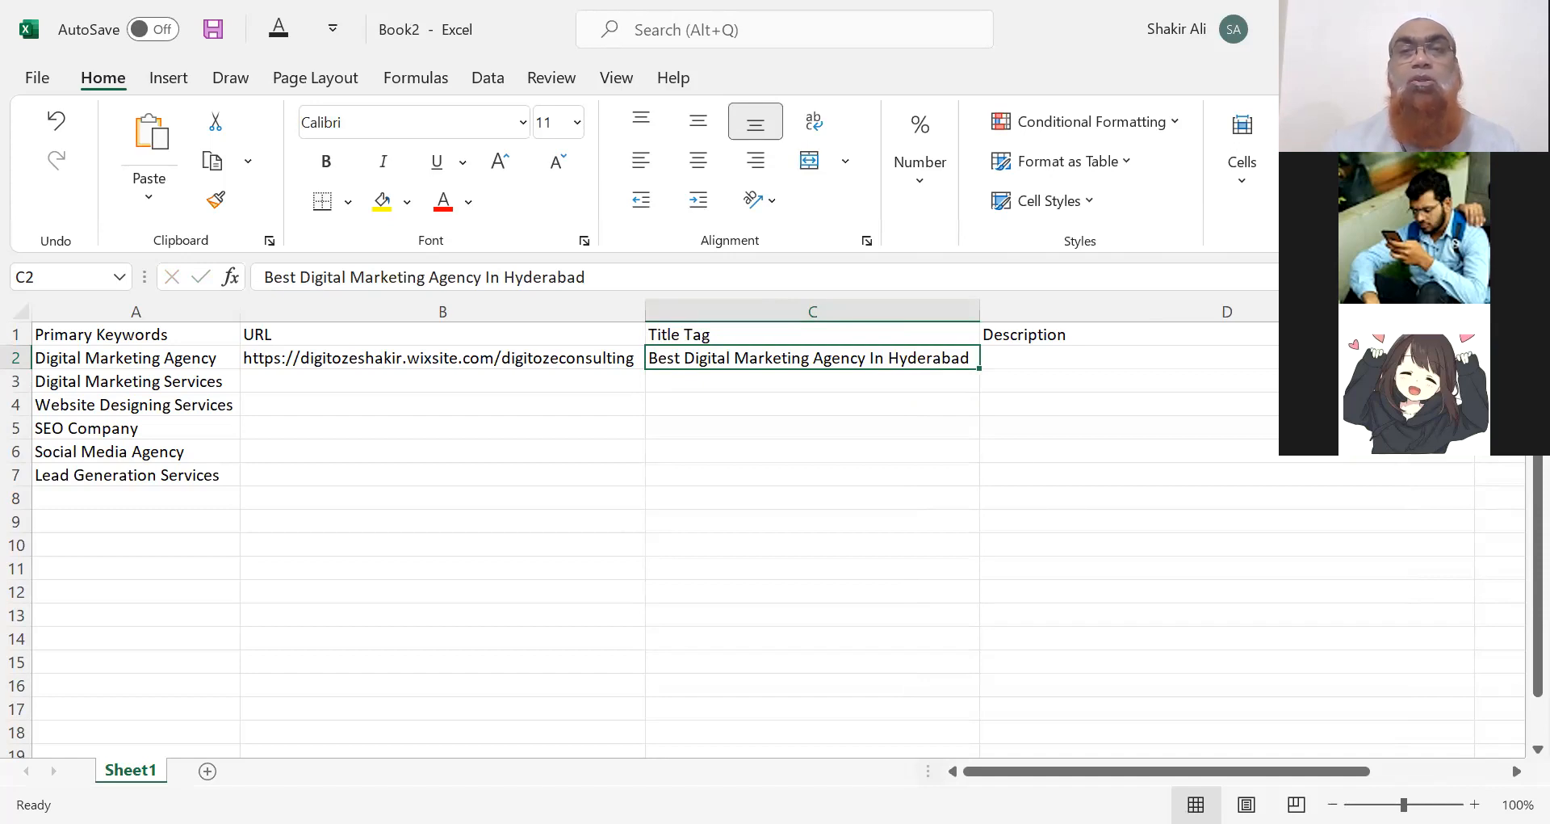
Start the D2 description with 'Digital Marketing Agency - Digitoze -'.
click(1026, 355)
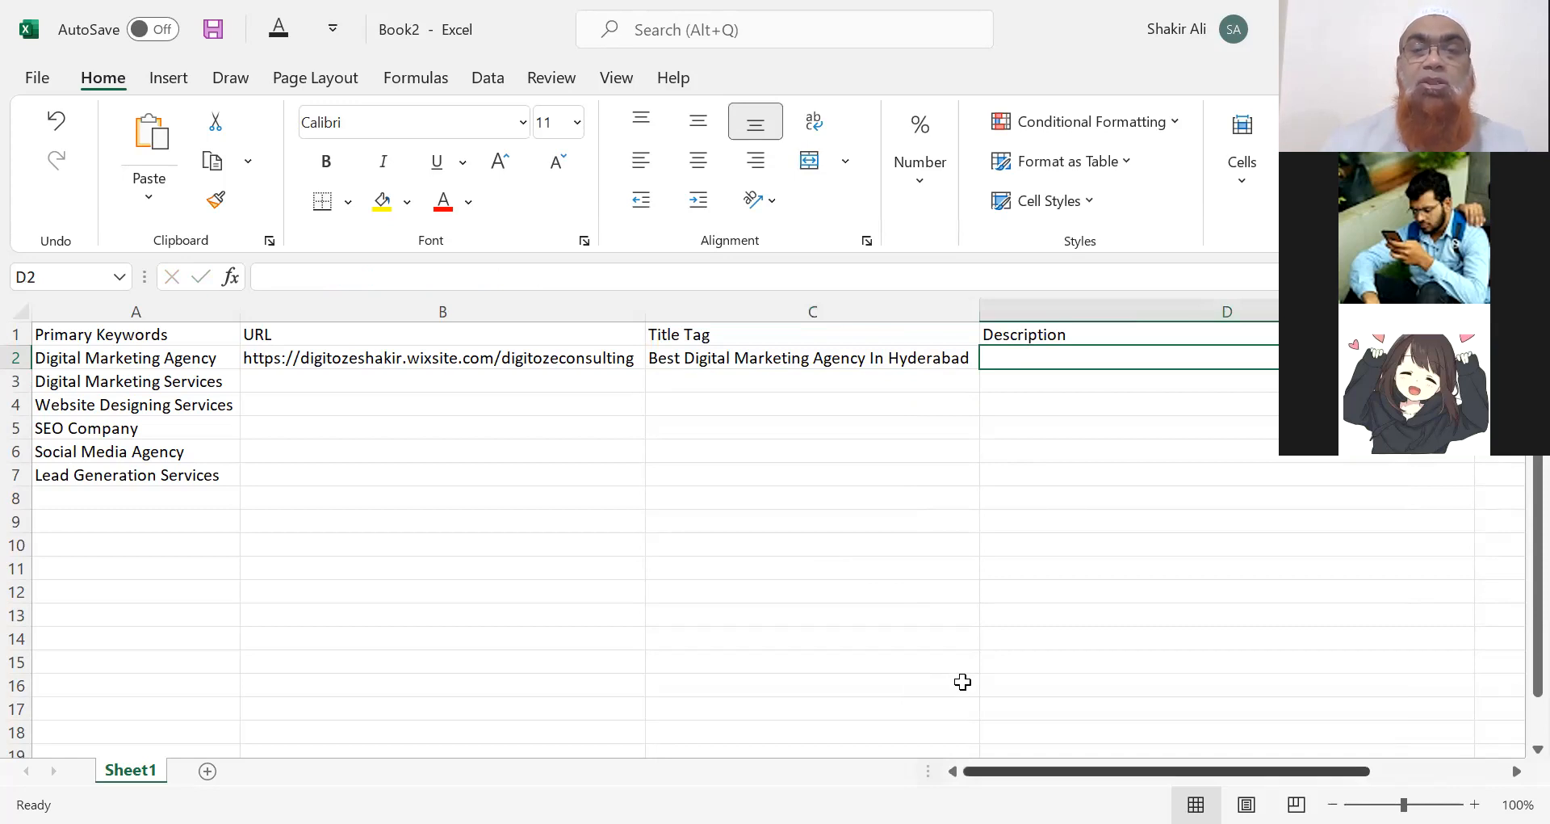
scroll(962, 683, right, 3)
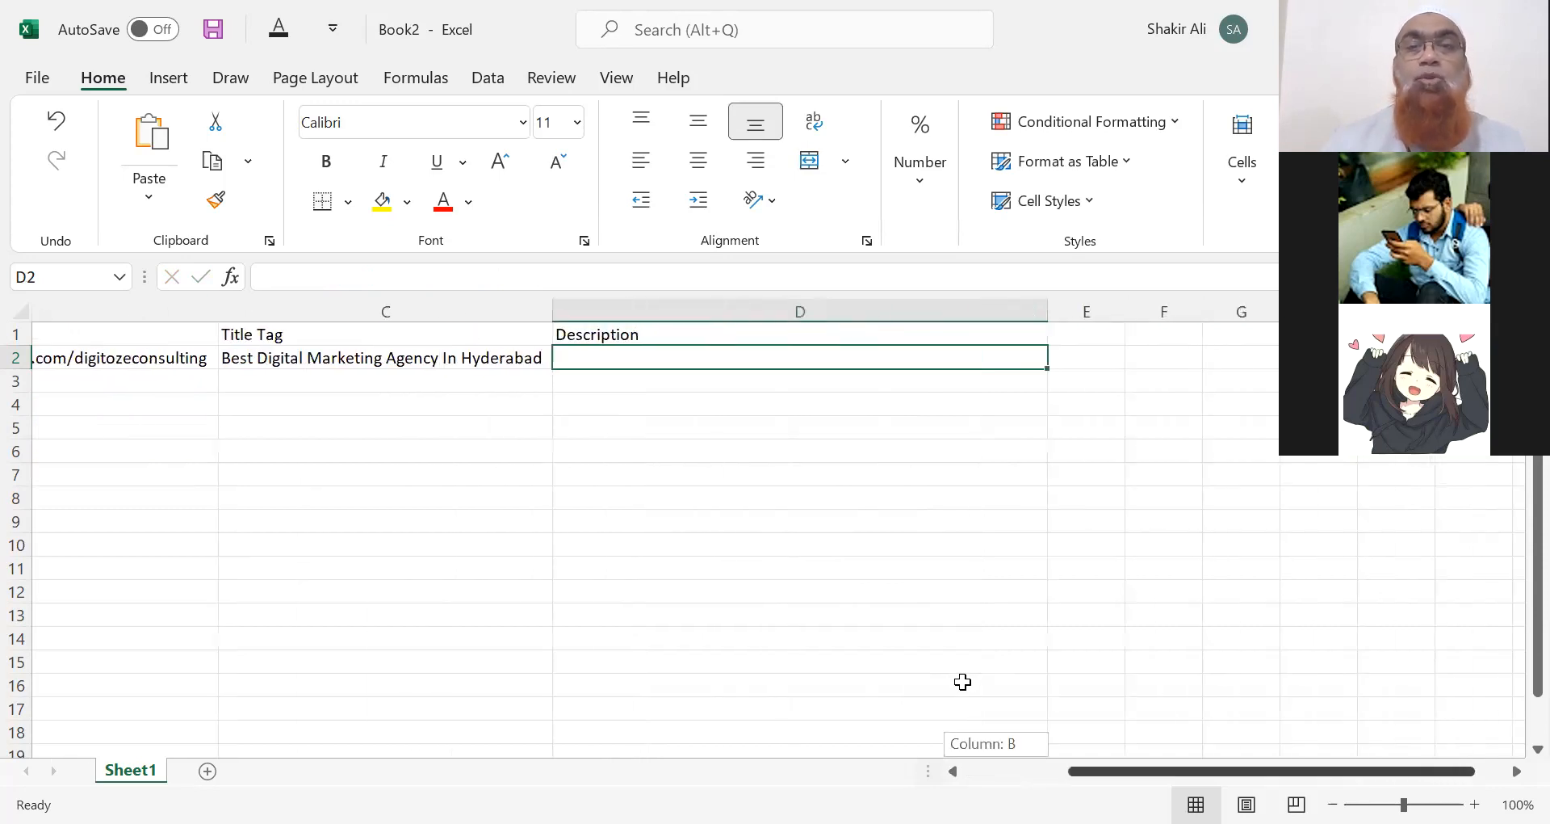
scroll(962, 683, right, 1)
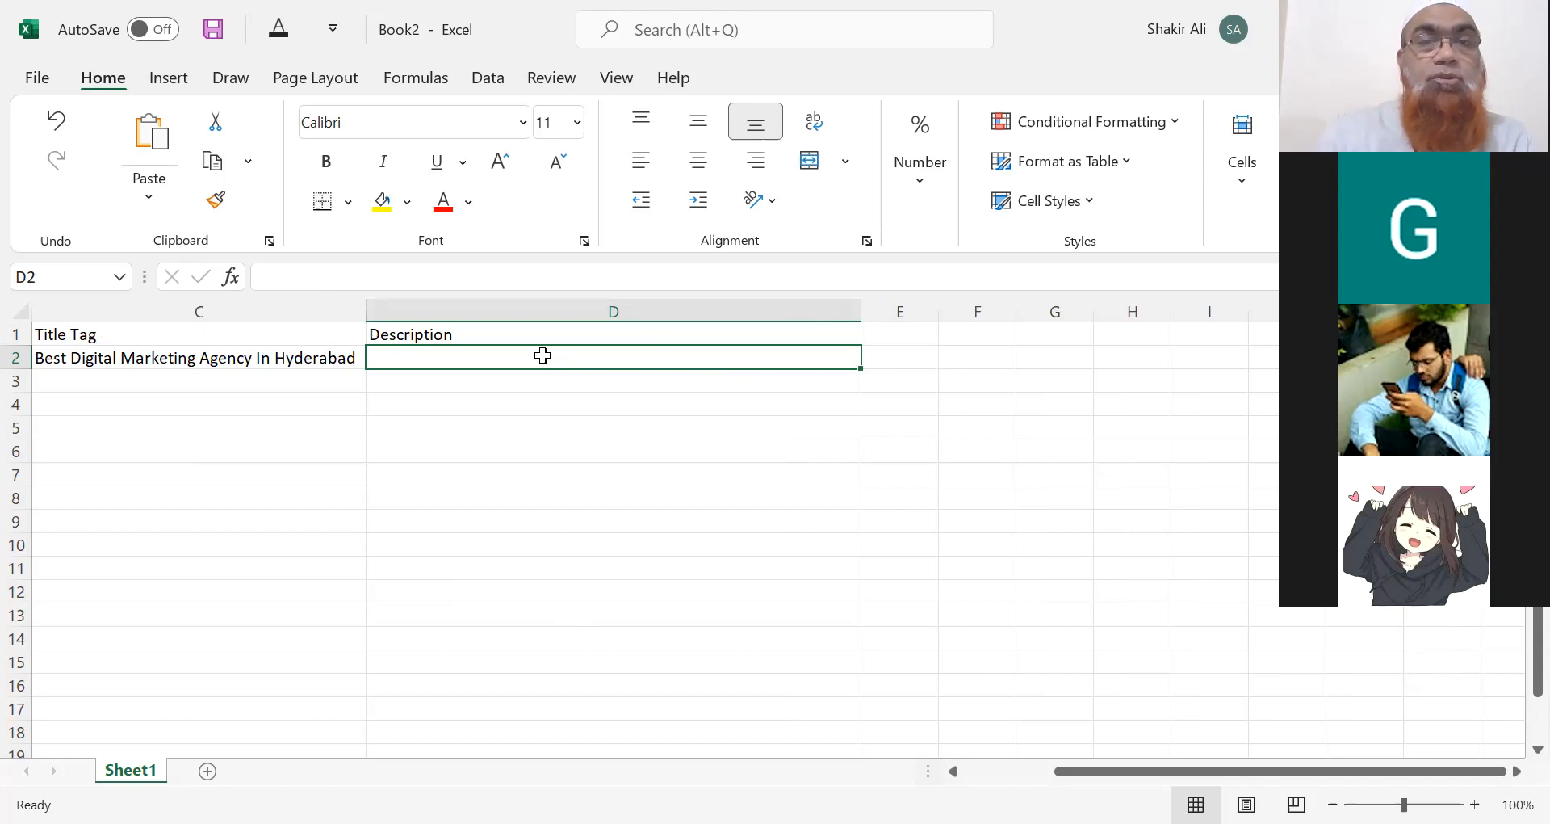
double_click(542, 358)
text(B)
key(BackSpace)
text(D)
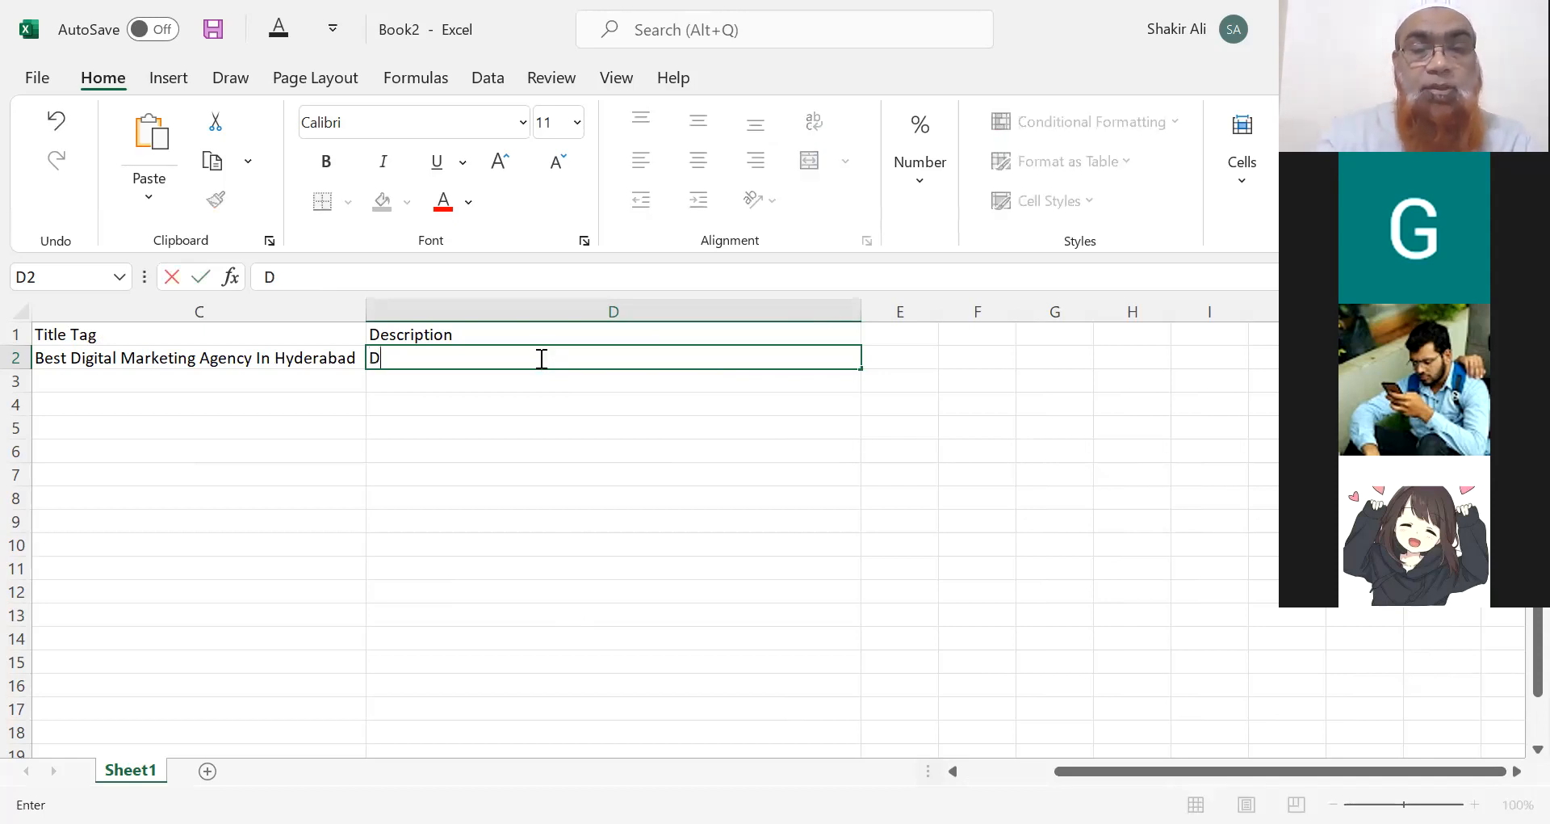
text(igital M)
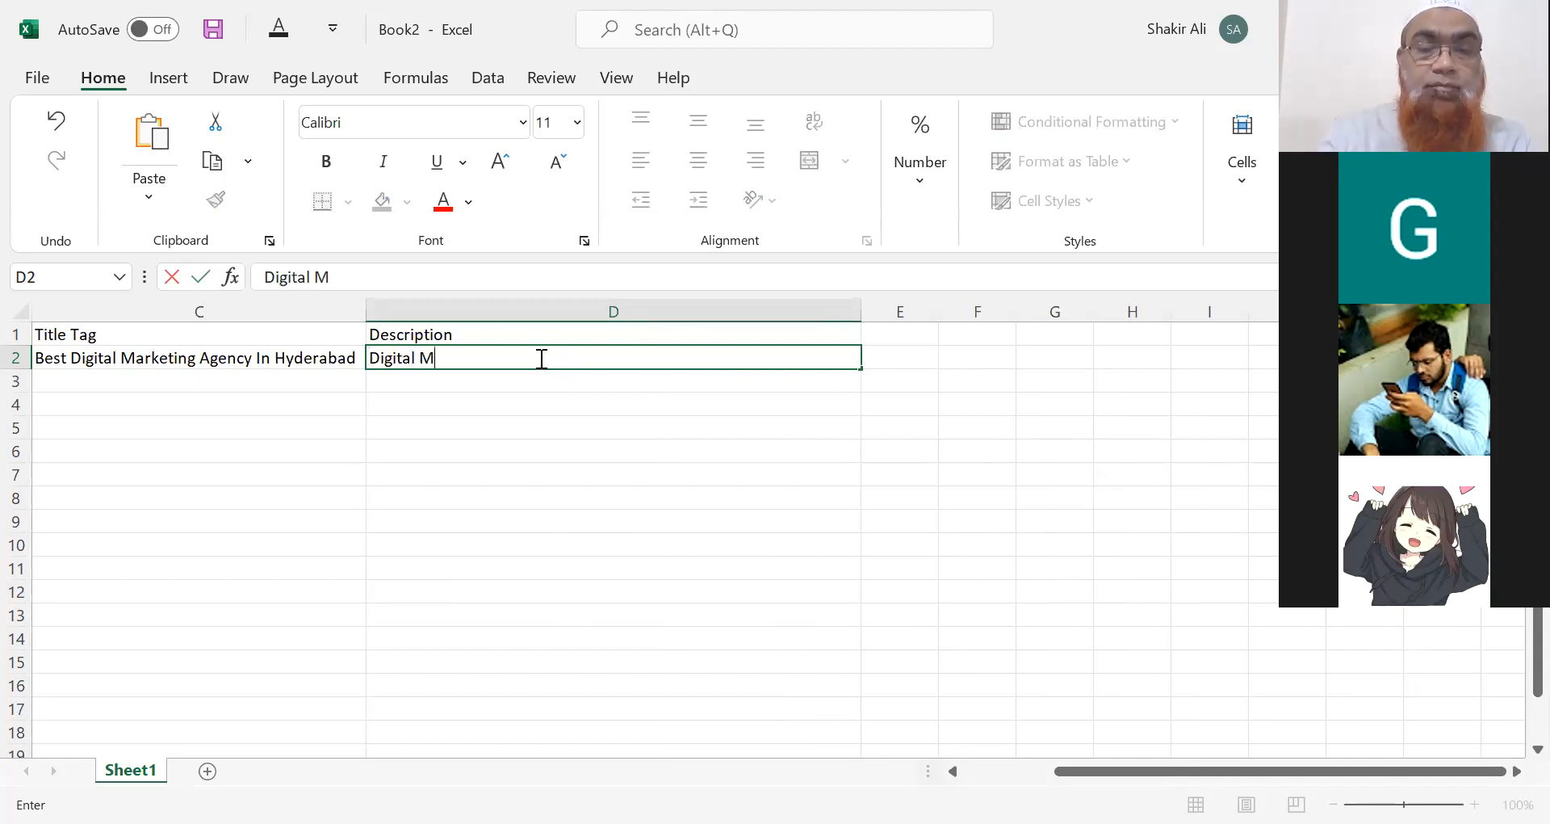
text(arketing Age)
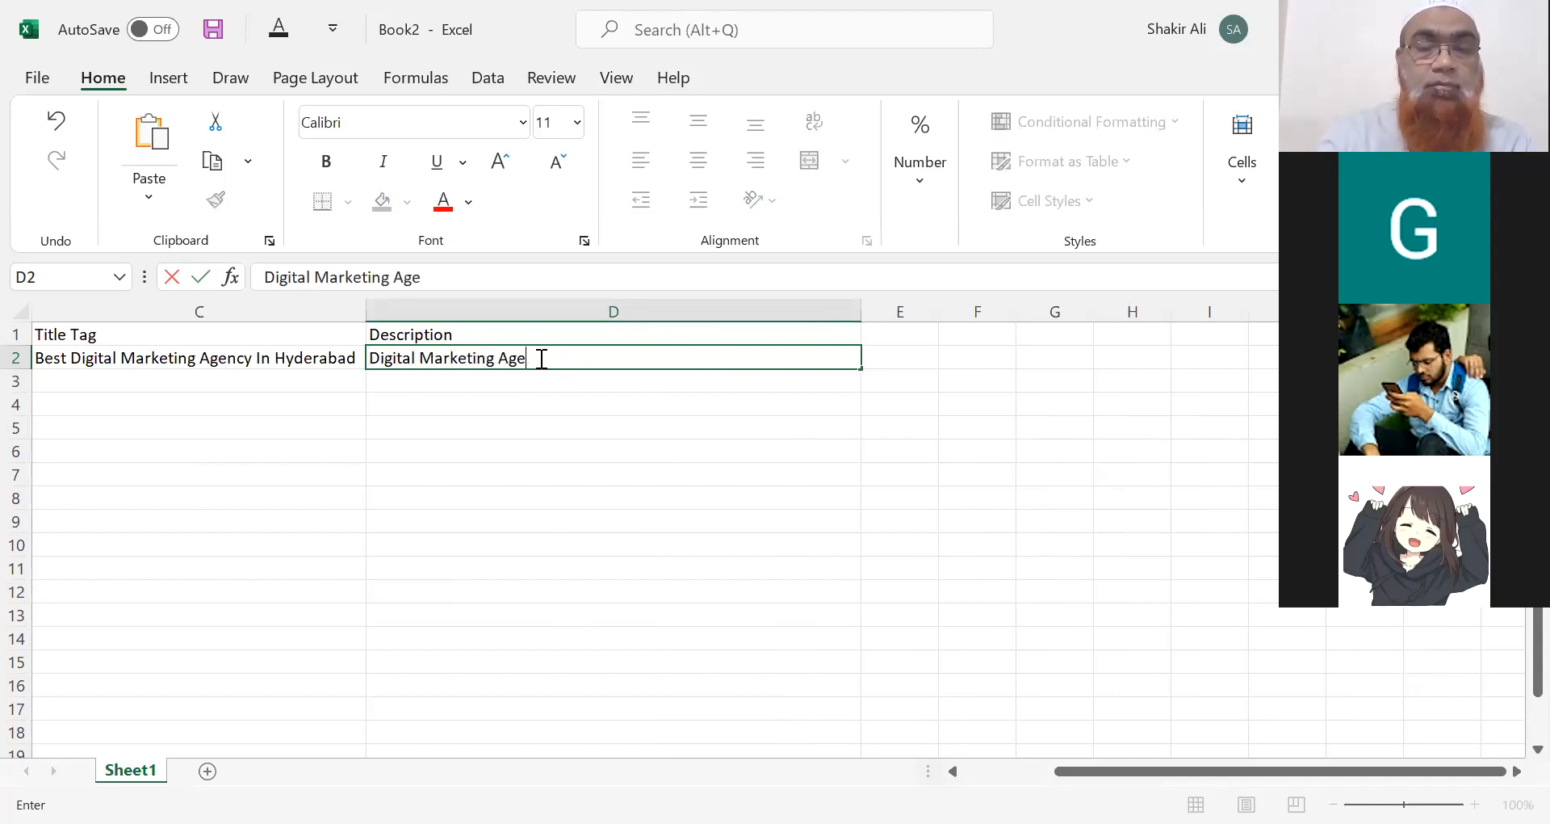
text(ncy - D)
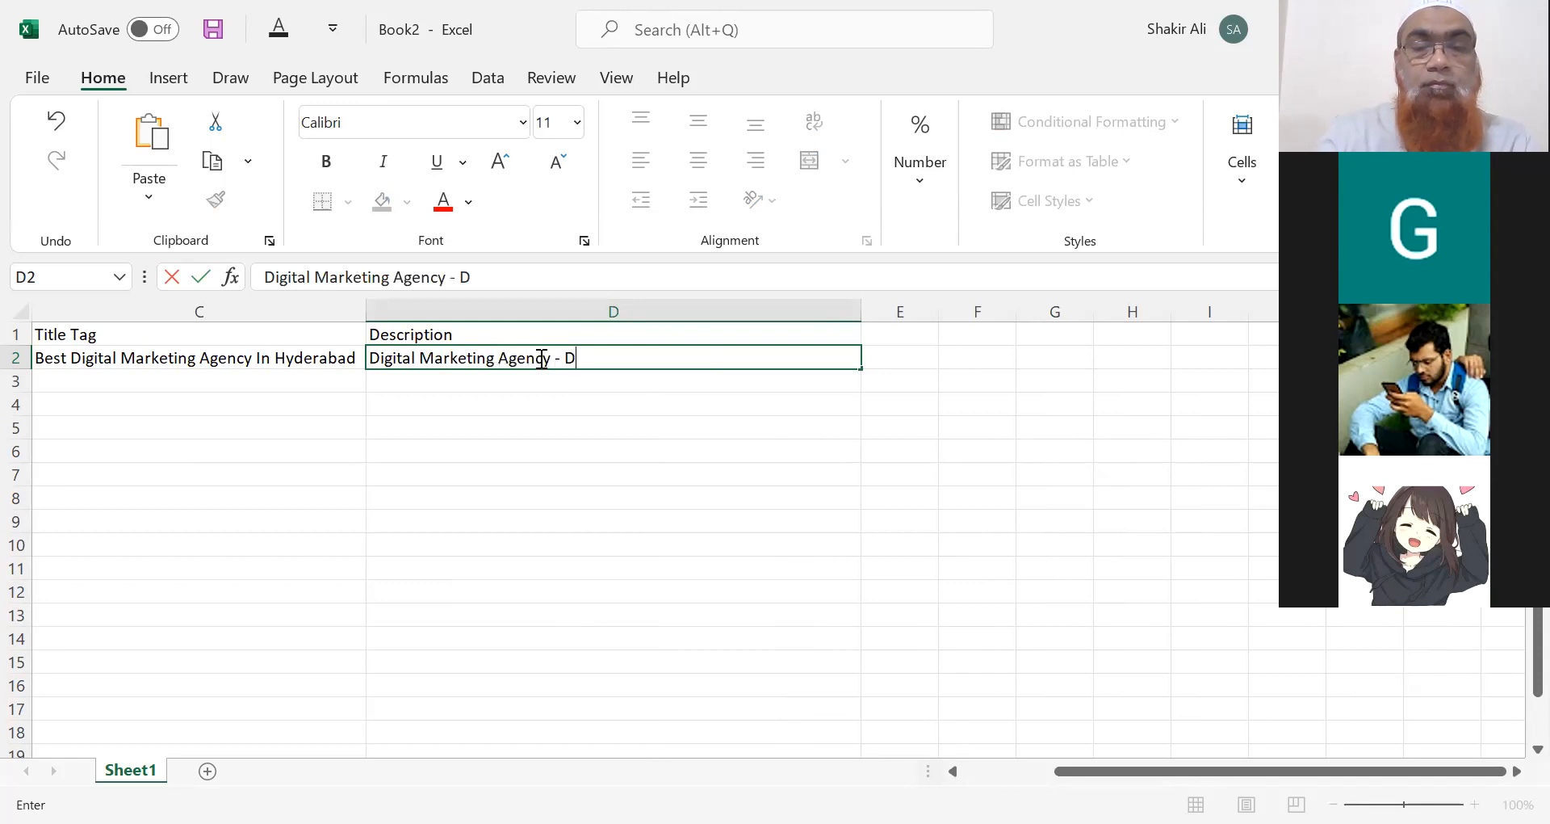
text(igitoze -)
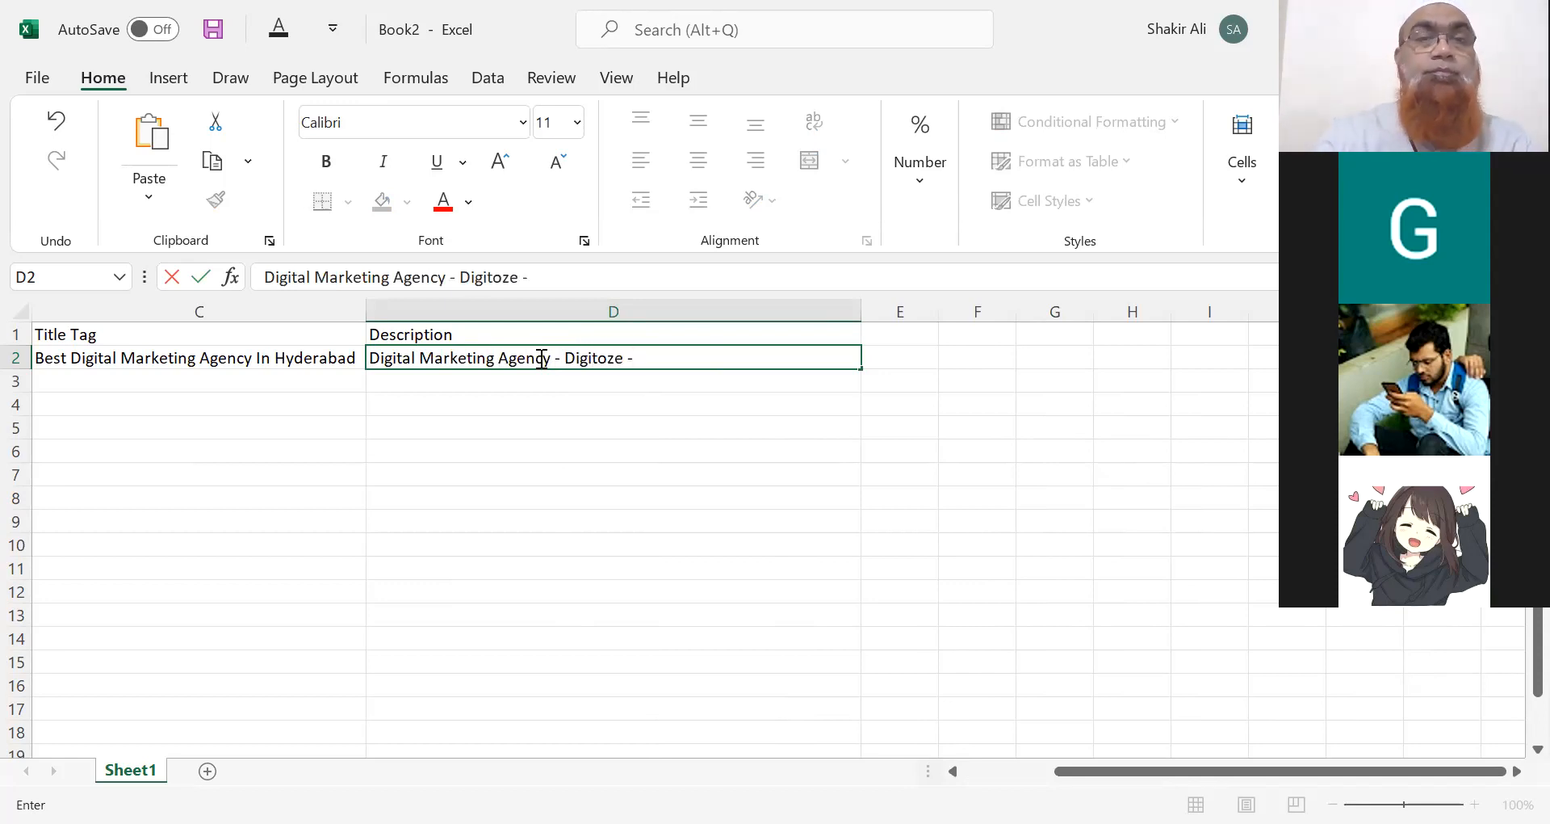
Insert 'Hyderabad based' before Digitoze and continue the description through 'for All Businesses at Affordable Price'.
click(568, 358)
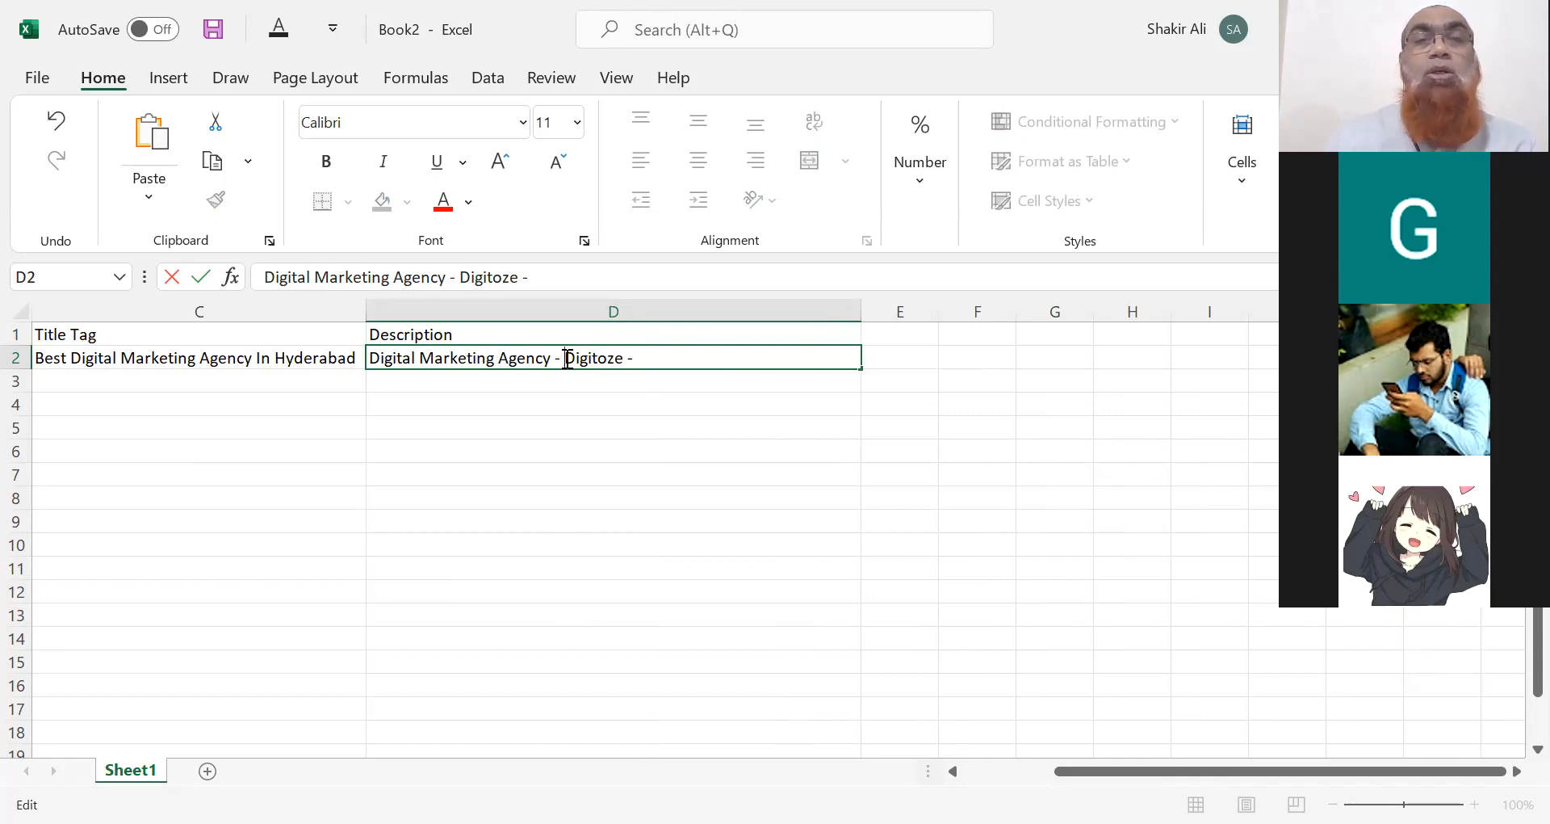
text(Hyderabad )
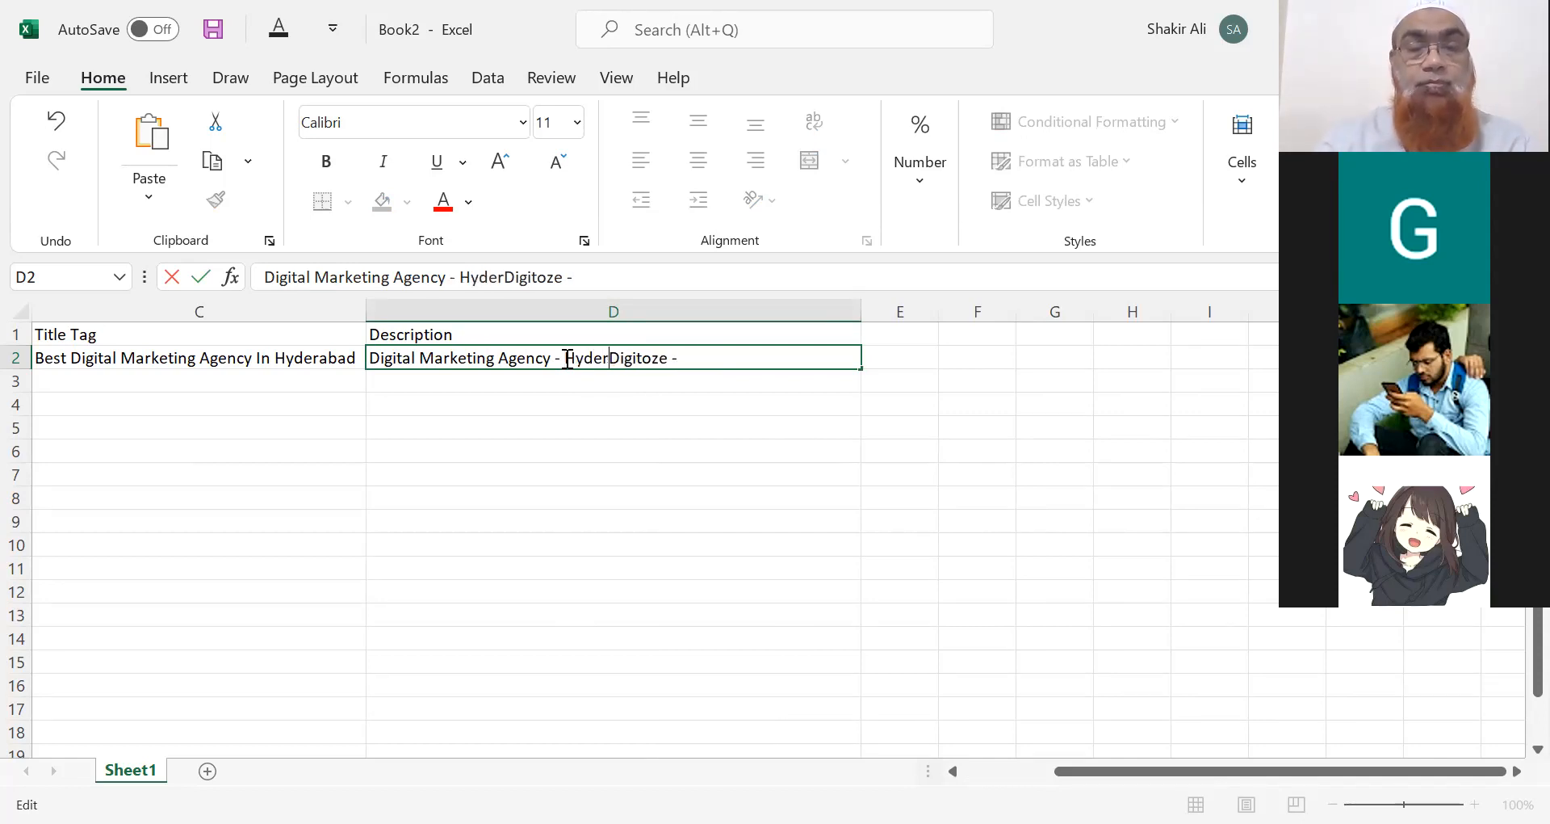
text(based Digit)
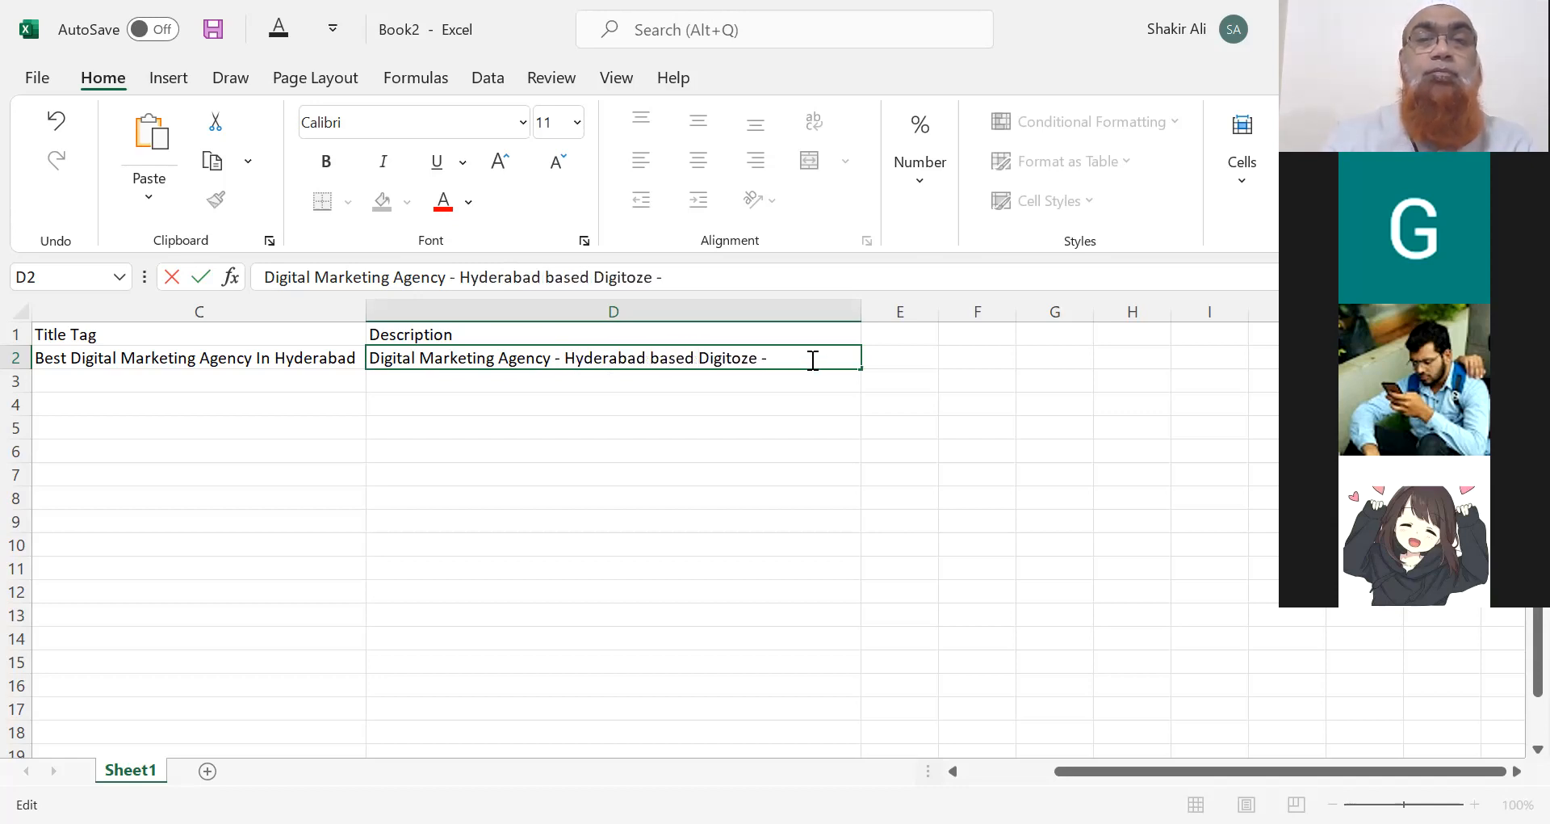
text(oze - o)
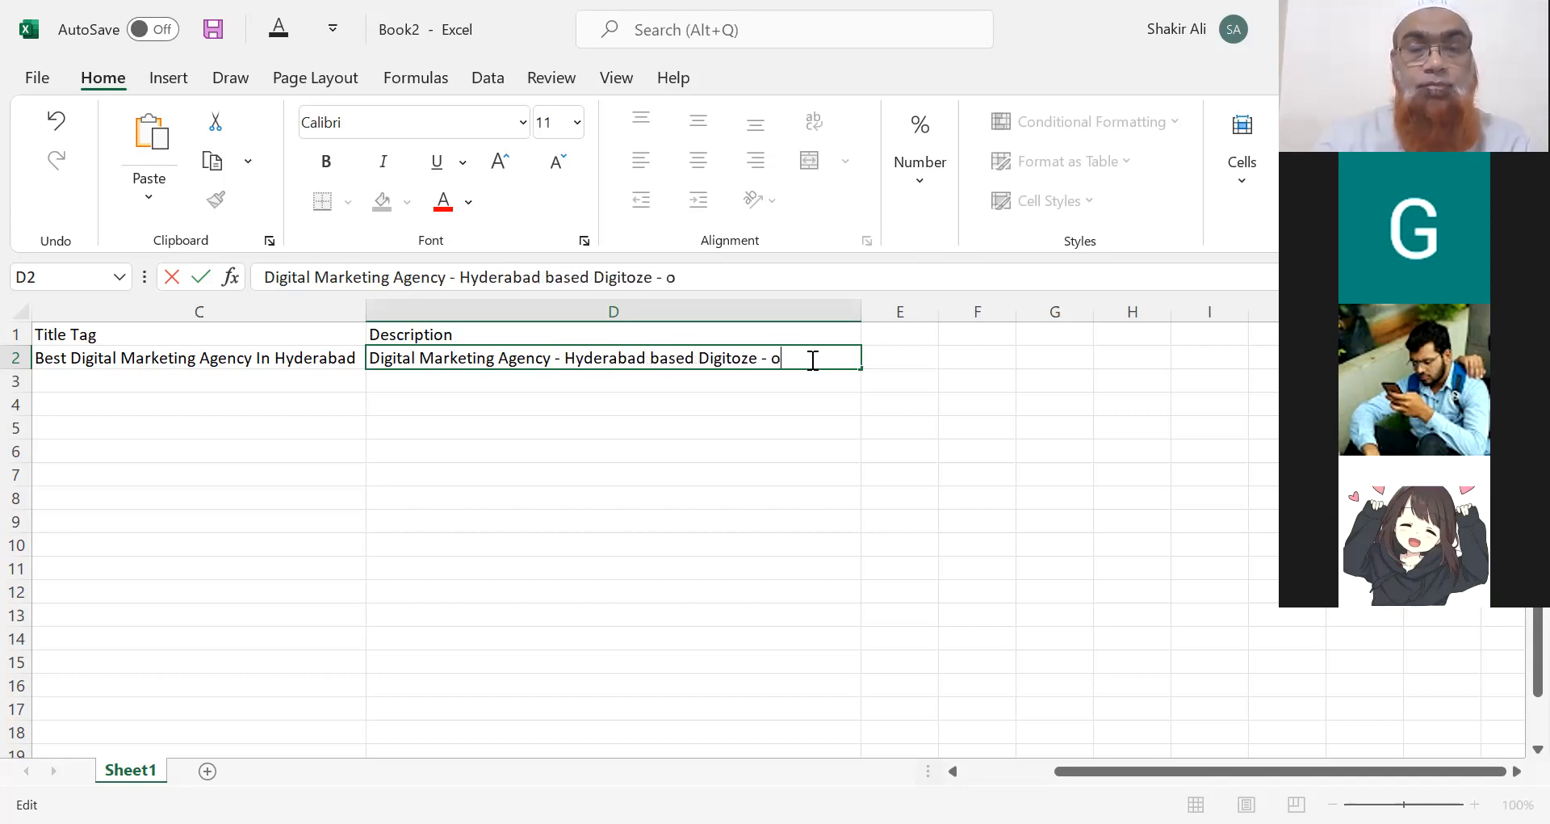
text(ffers Bes)
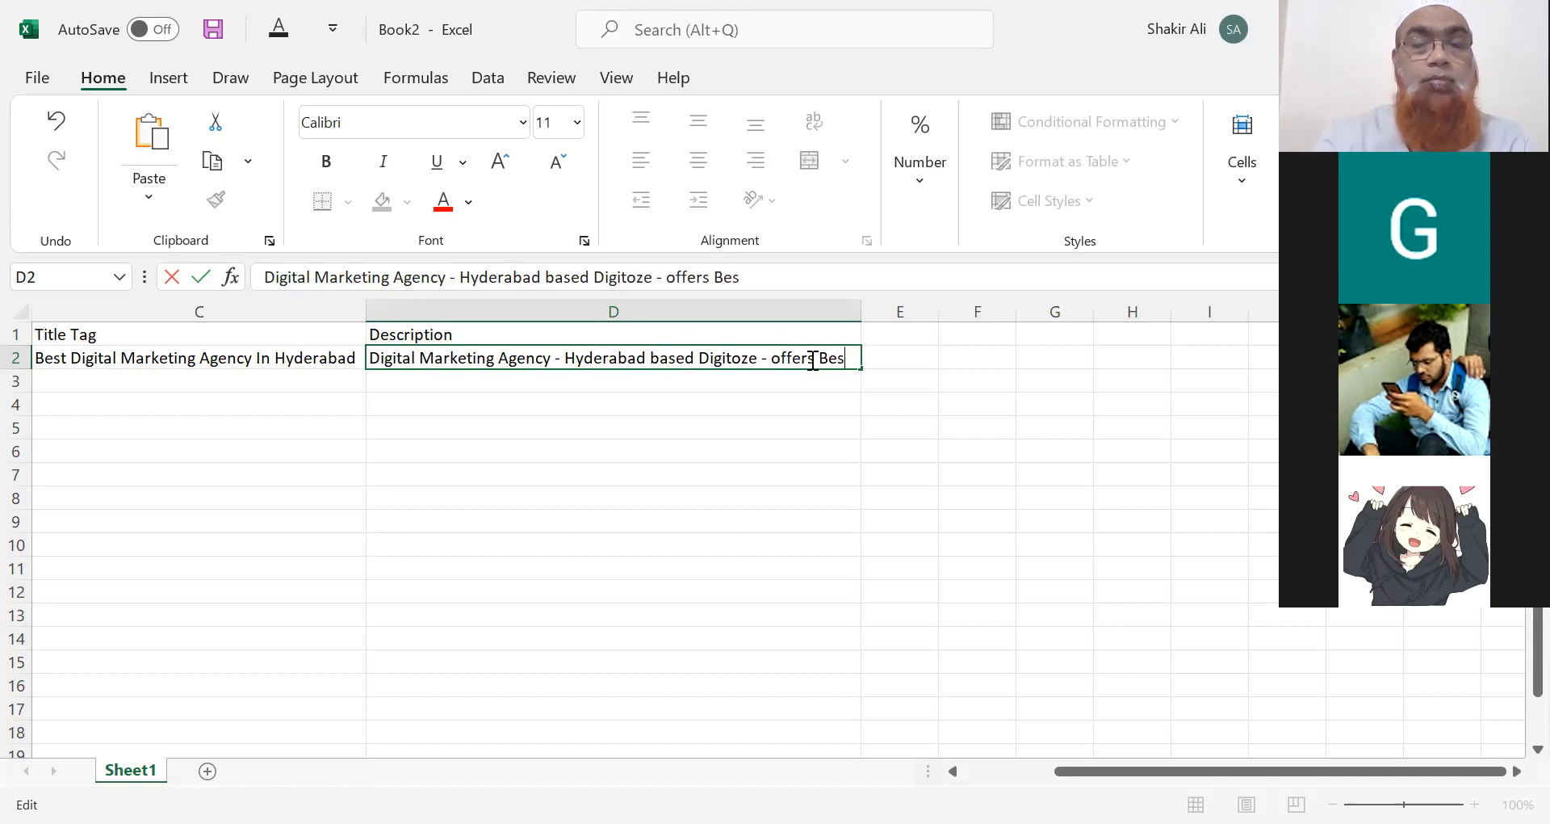
text(t Digita)
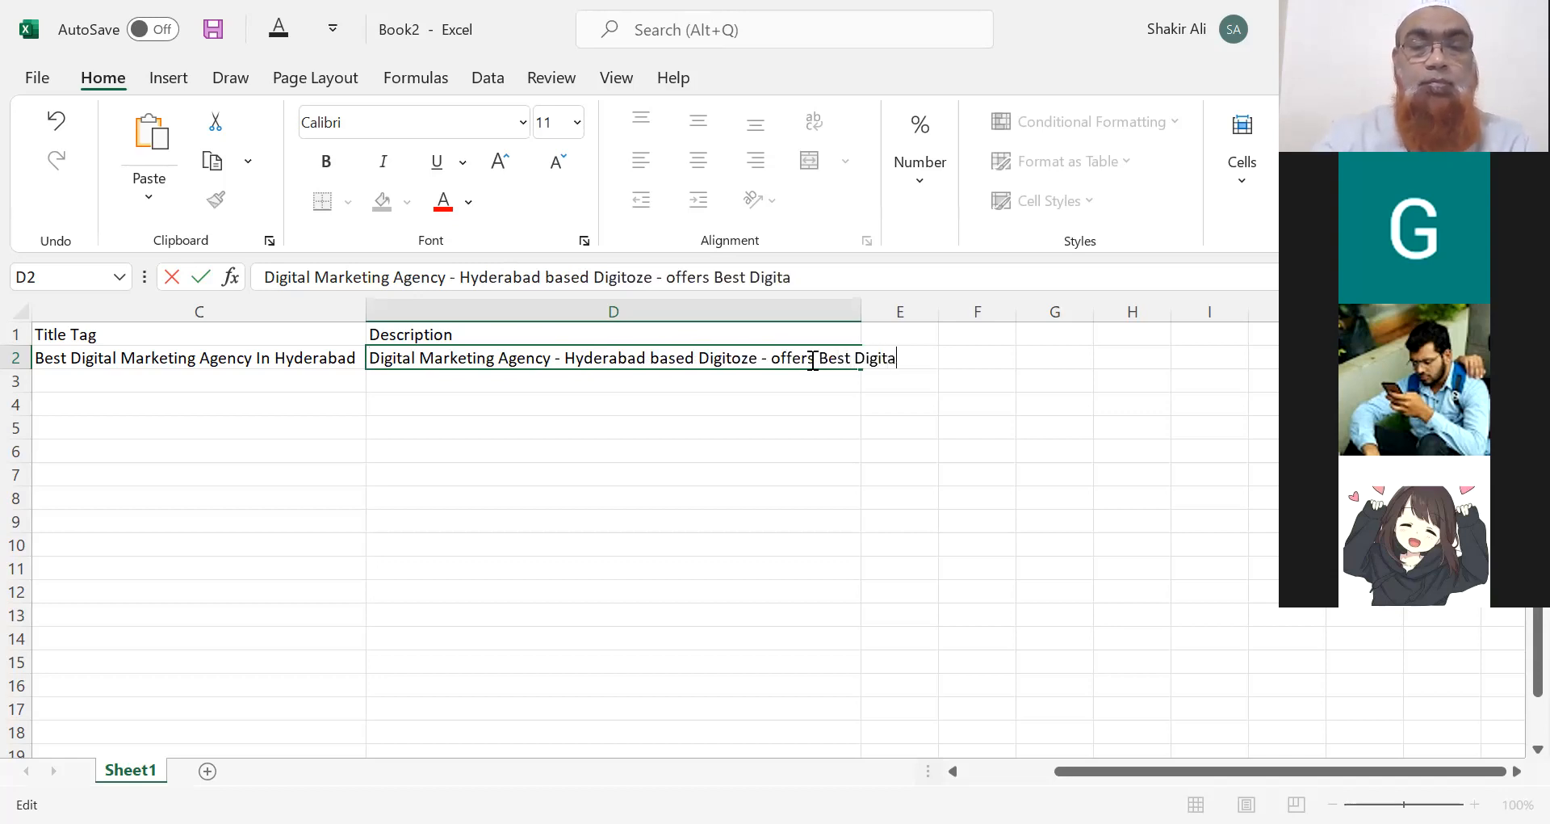
text(l Marketing)
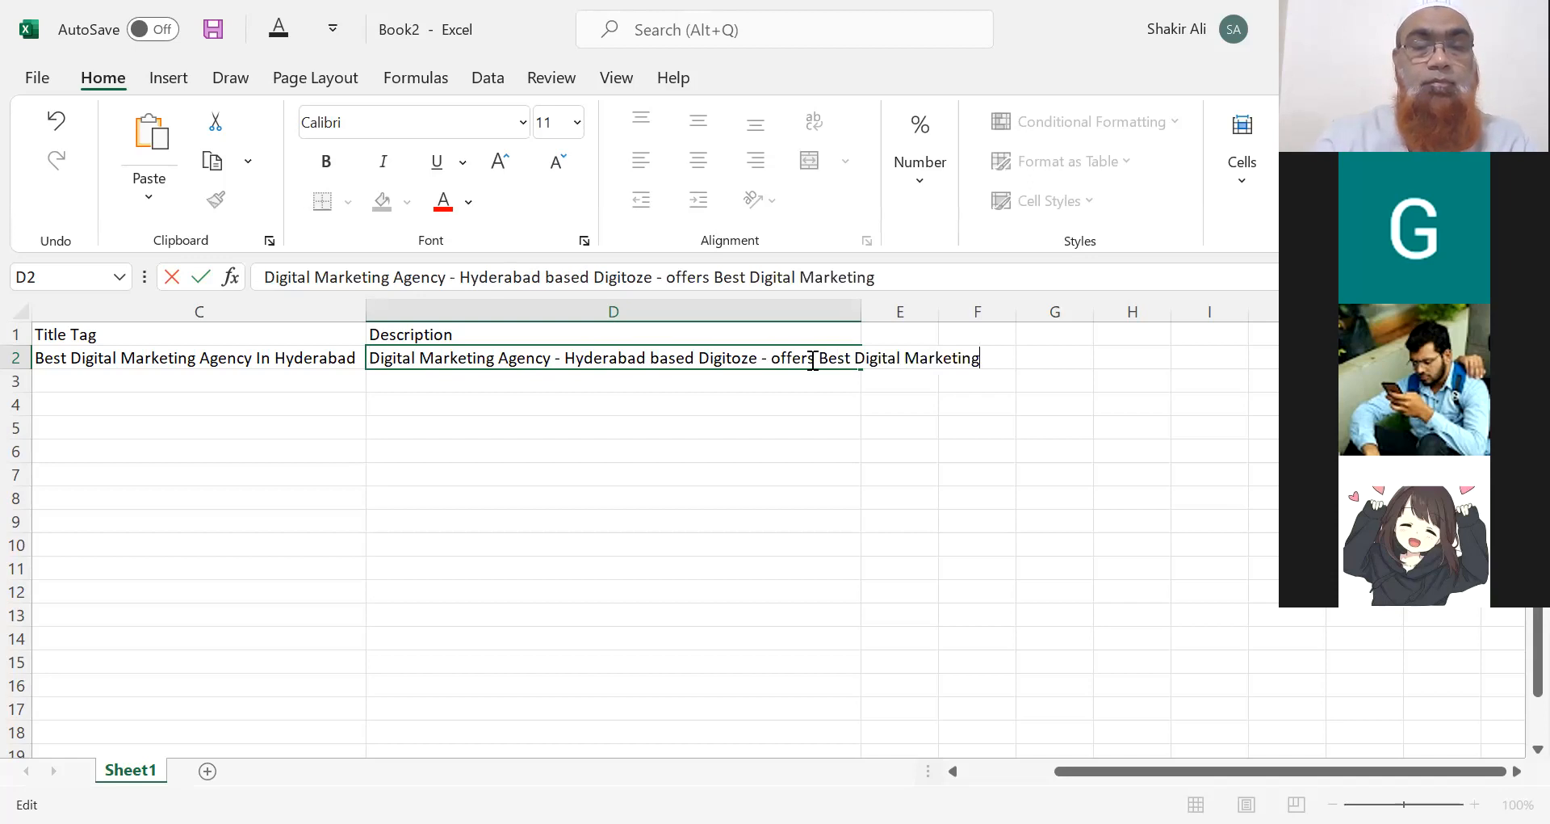
text( Services)
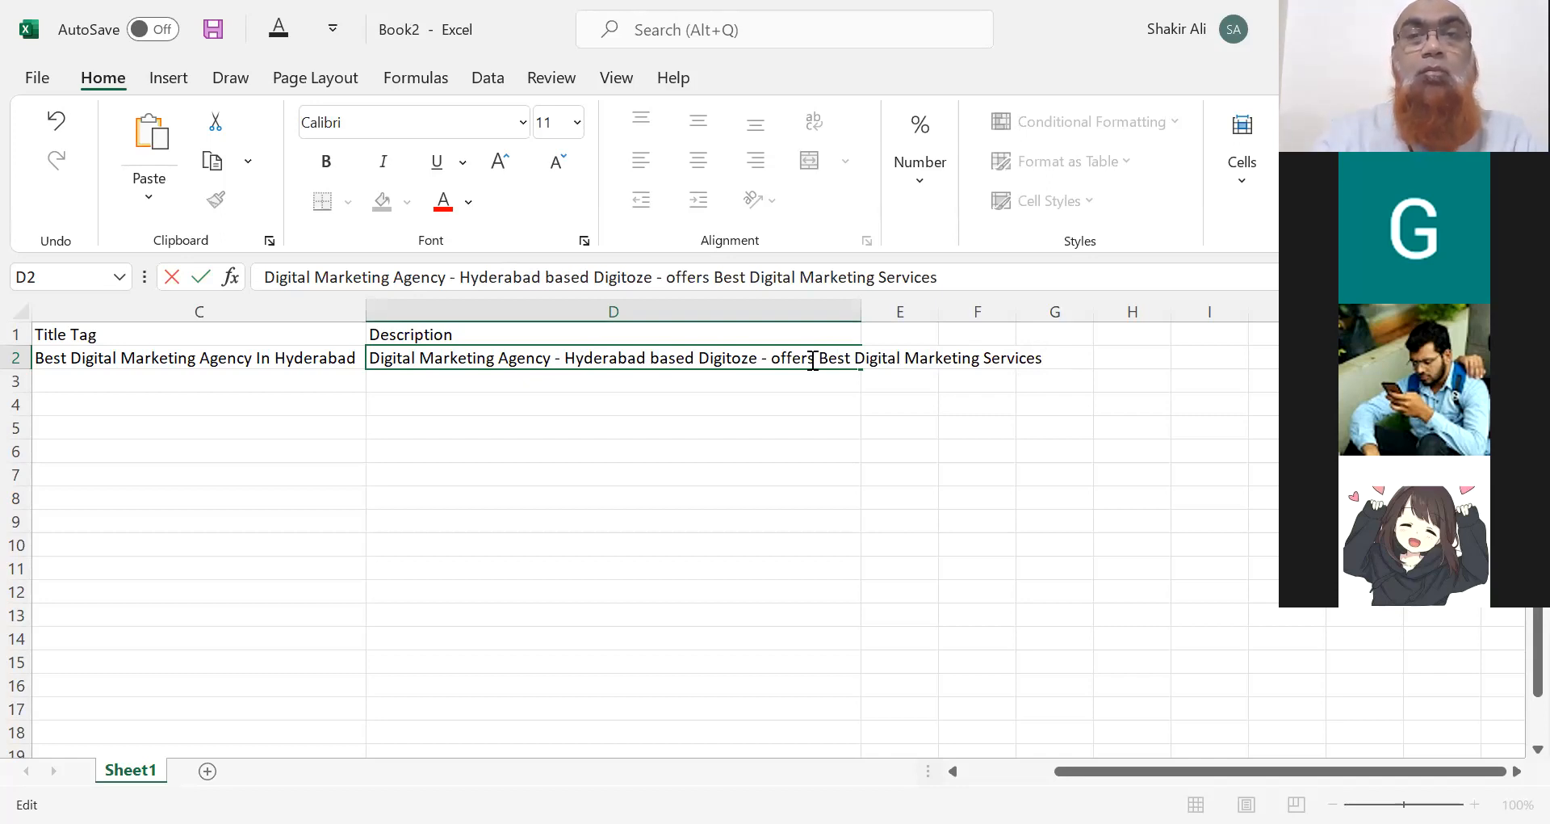
text(for Al)
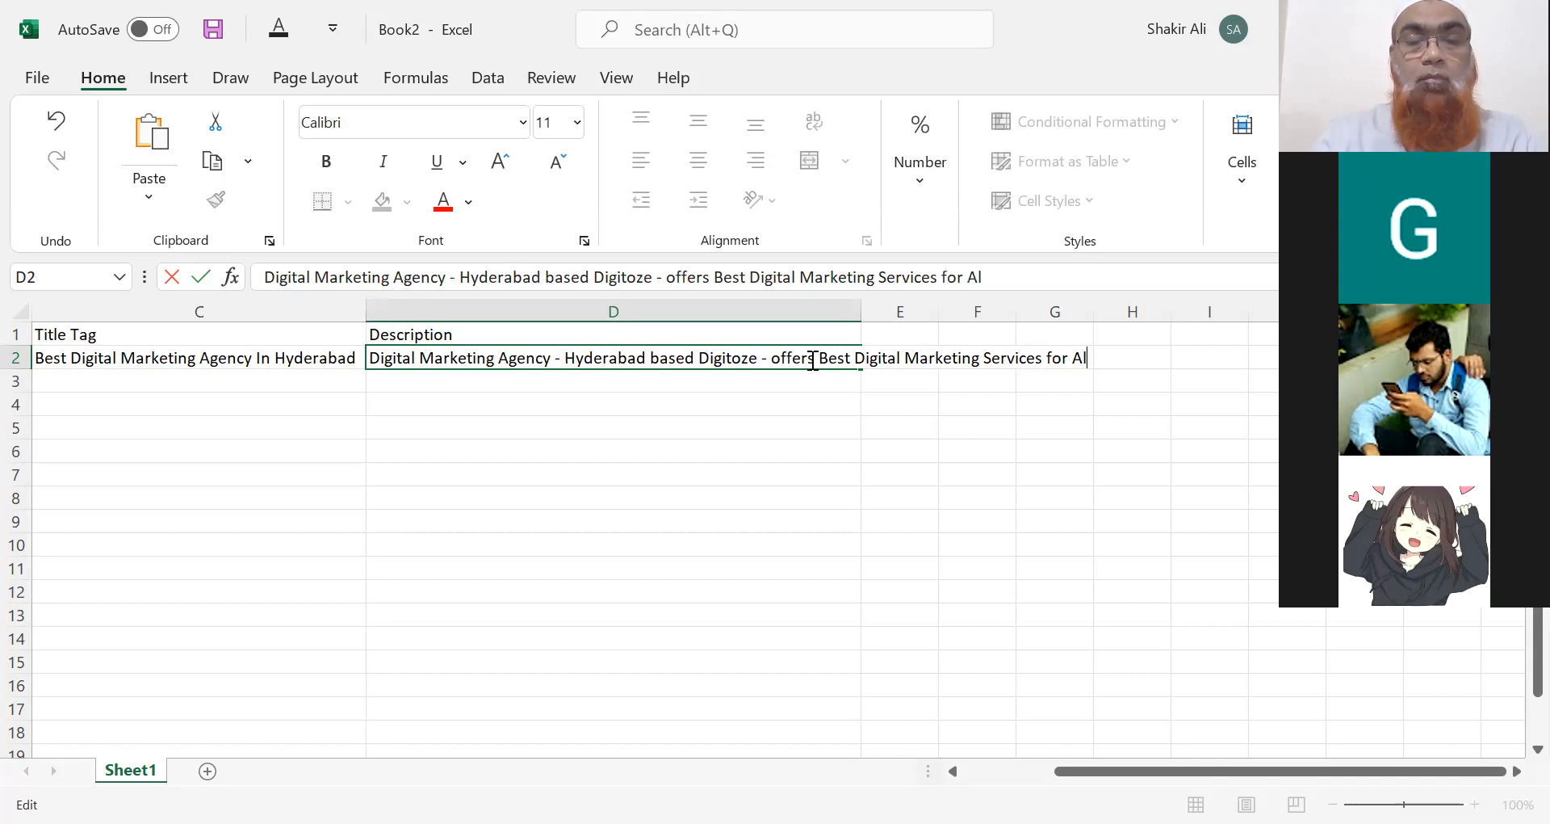
text(l Businesses )
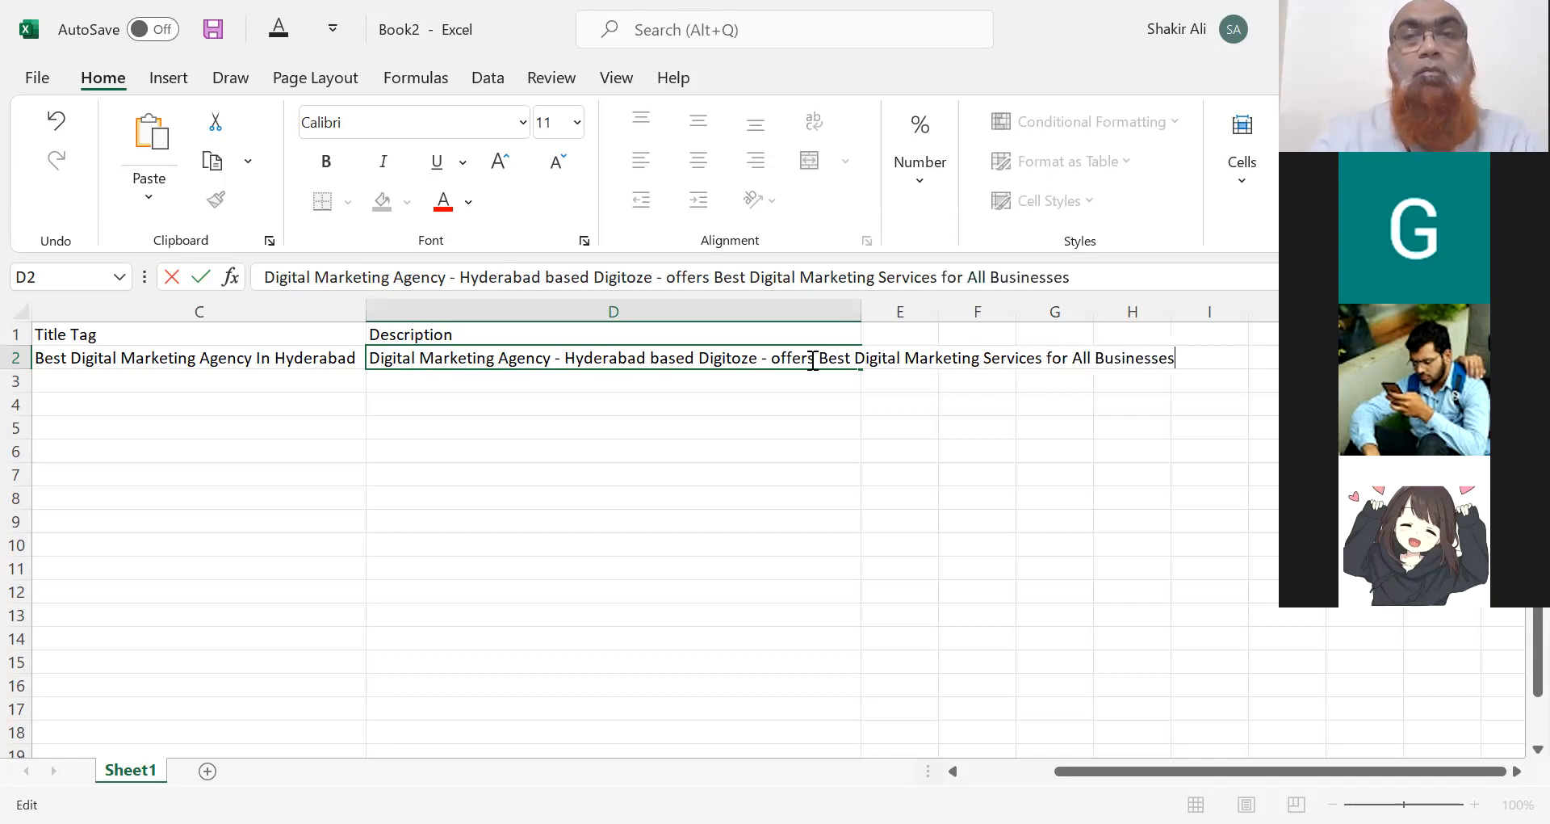
text(at )
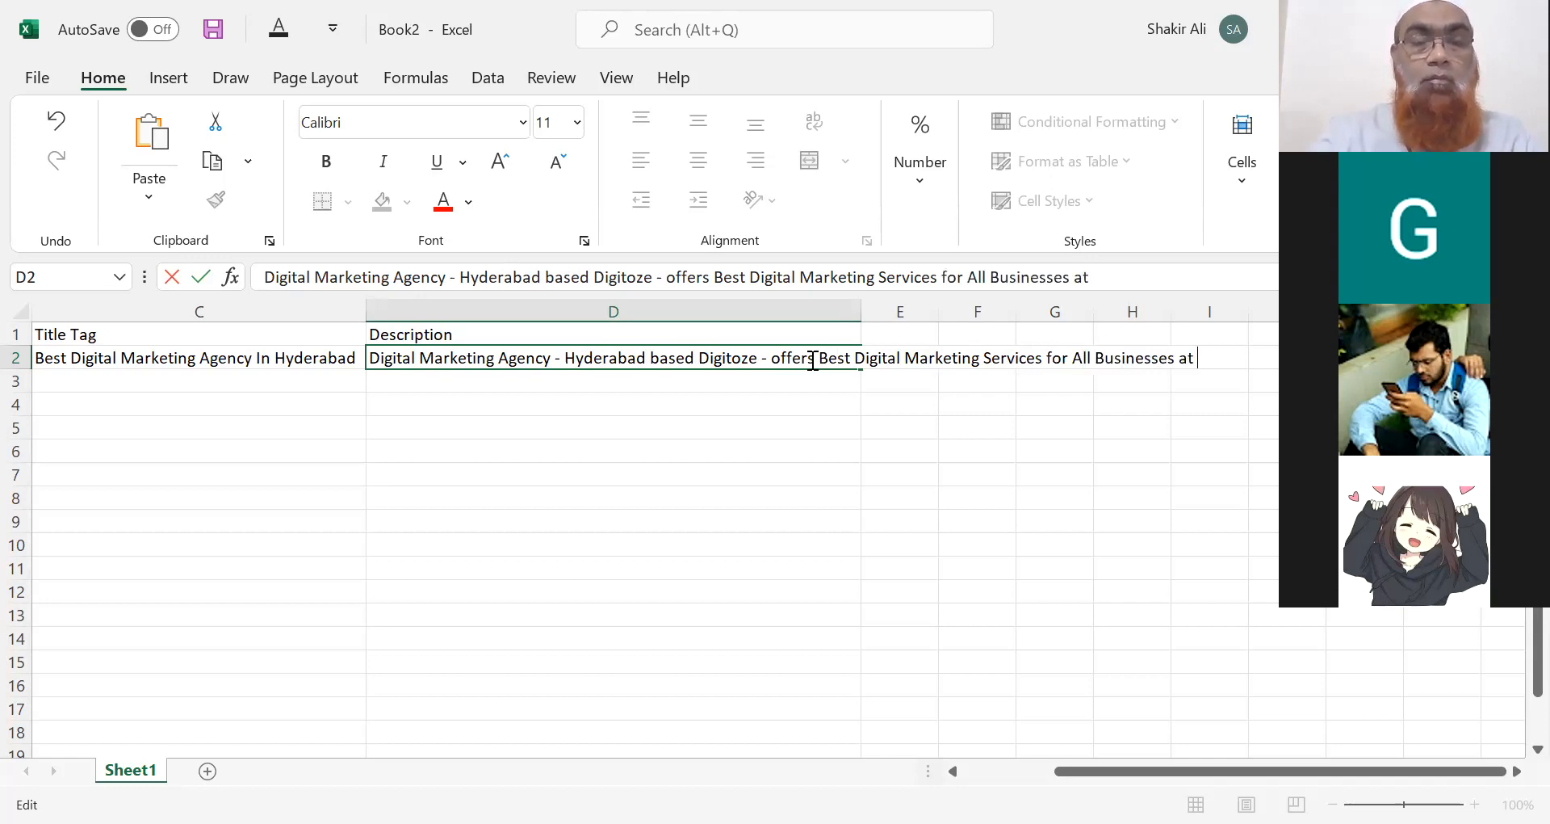
text(Affordable)
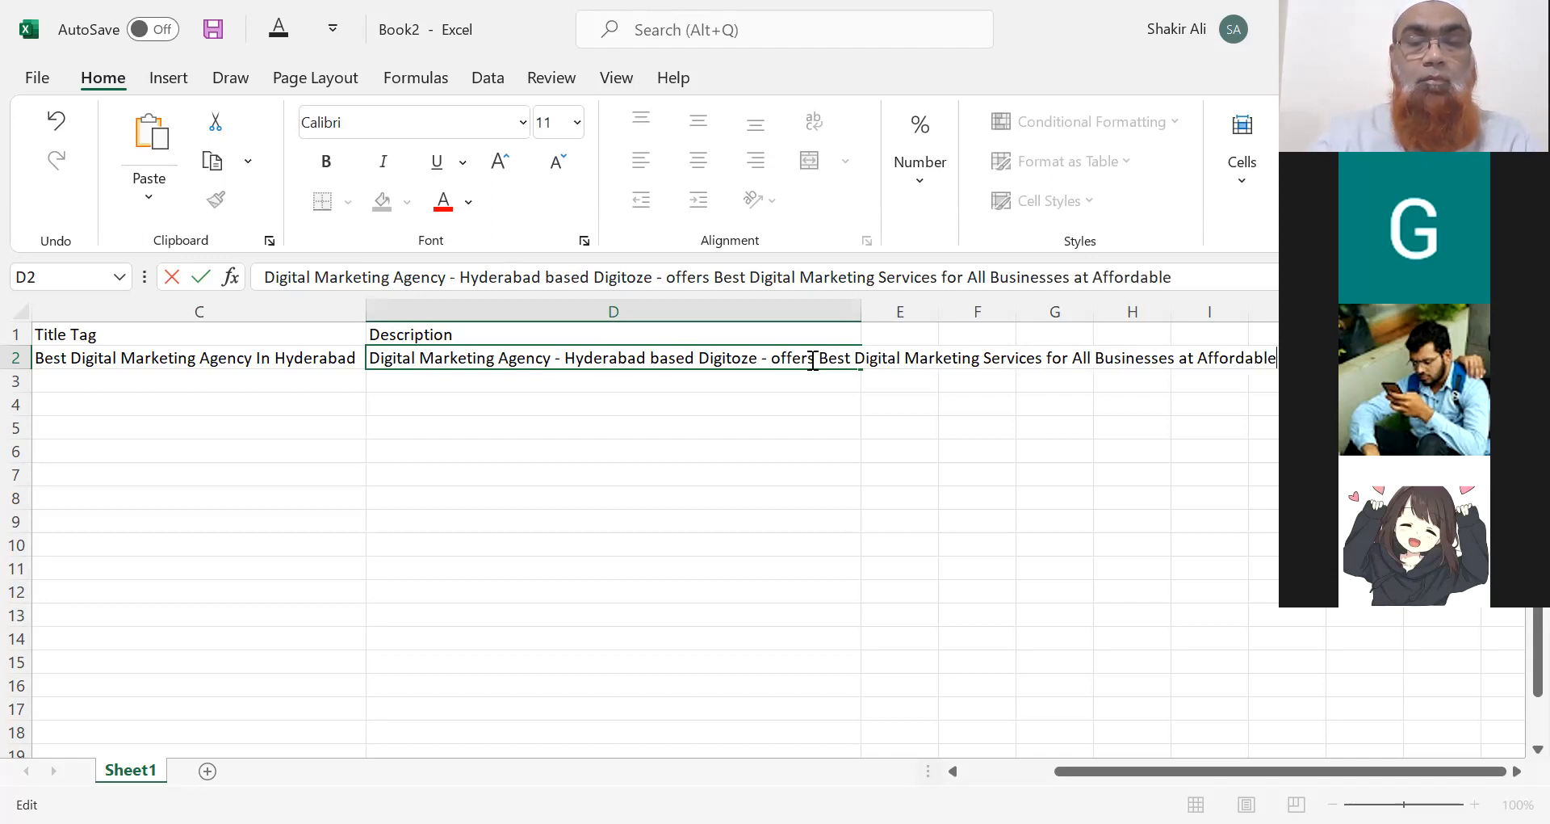
text( Price.)
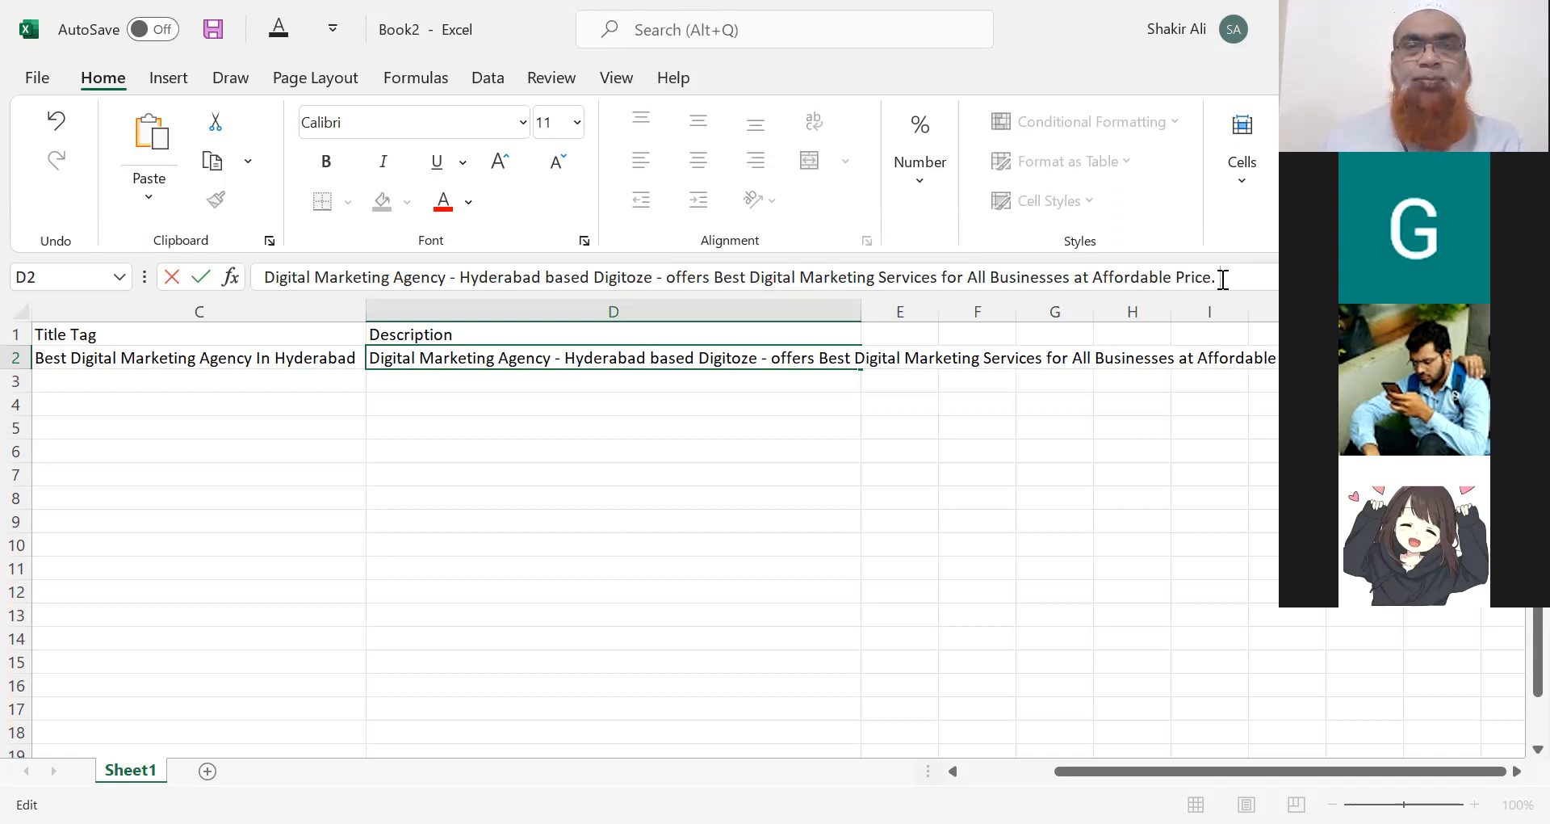
Finish the D2 description with 'For More…' and the contact phone number on a new line.
text(For Mor)
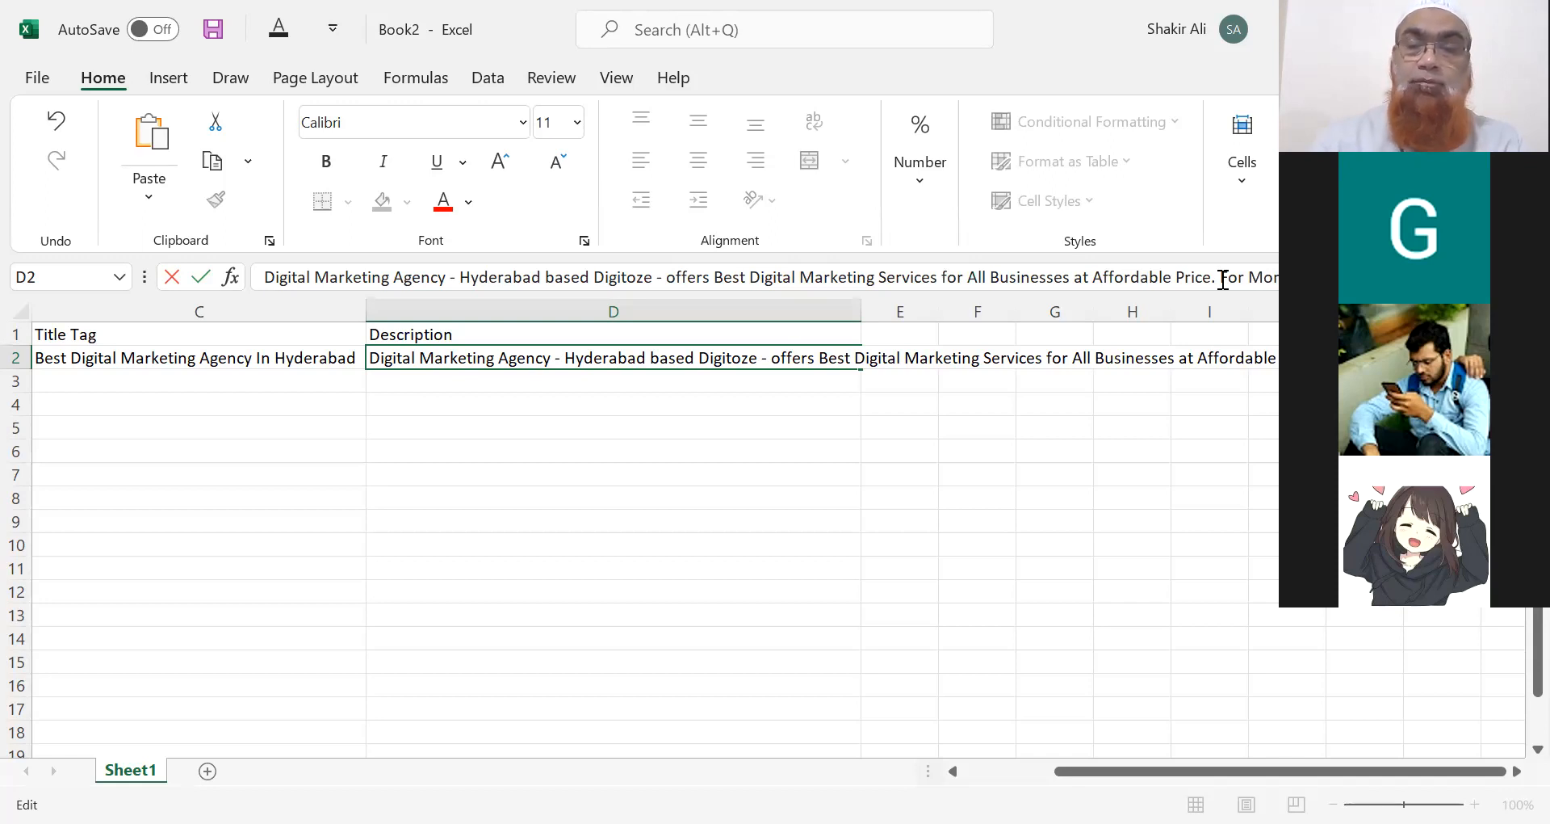
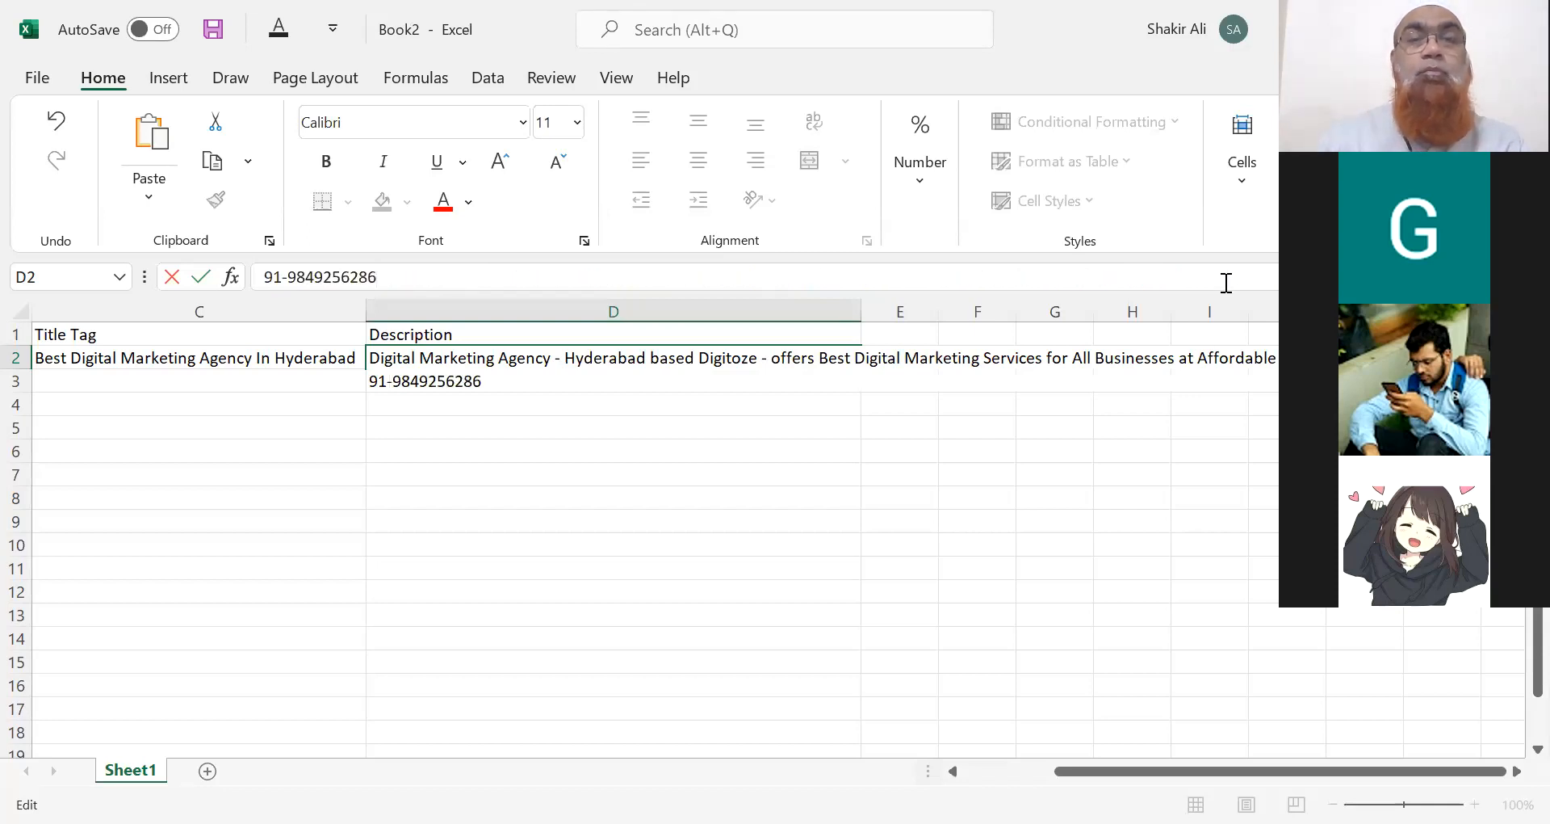
click(719, 310)
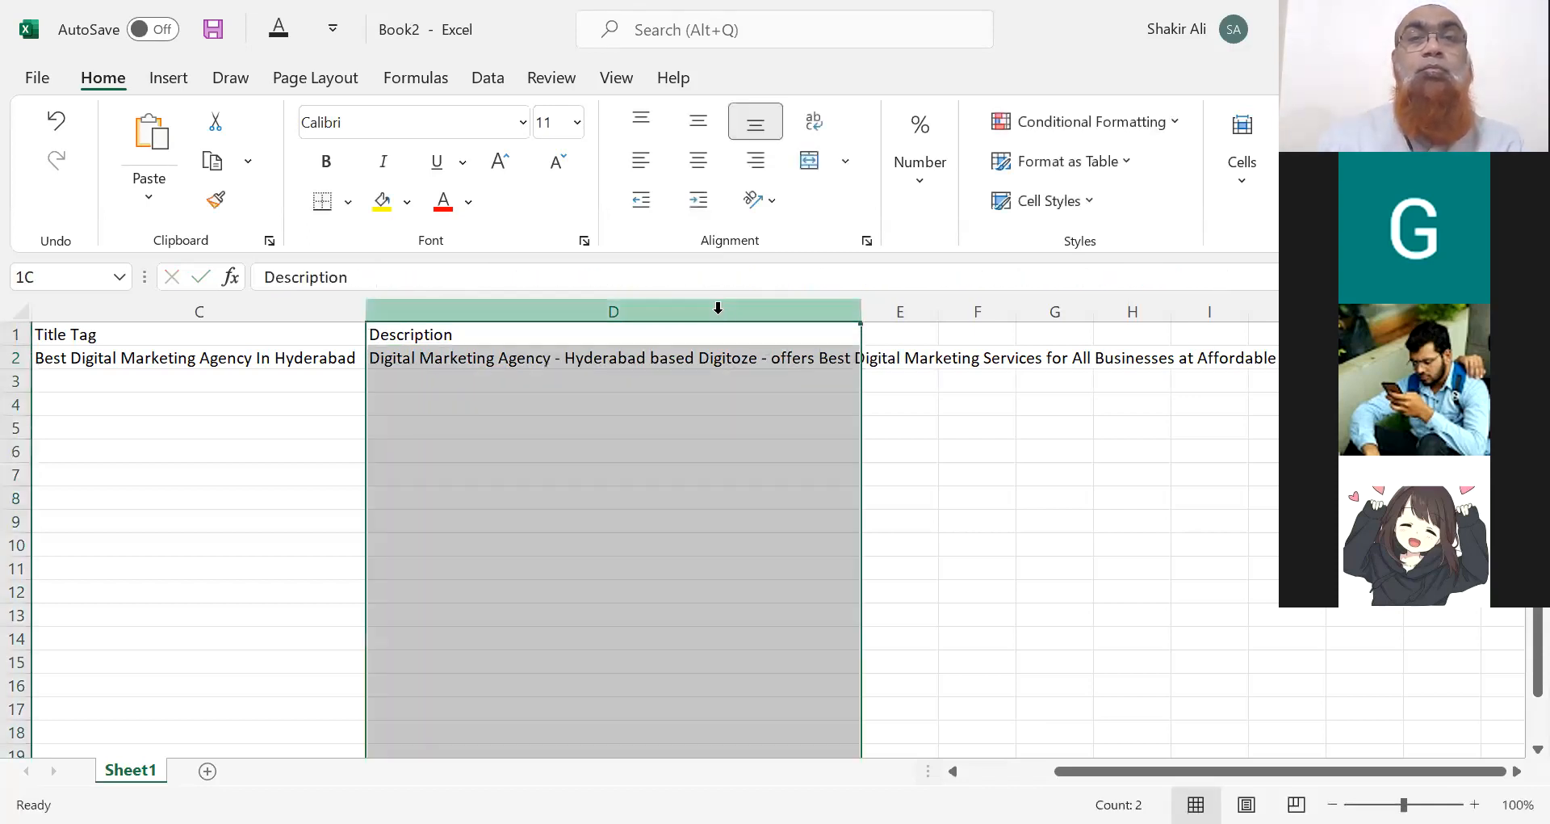
Turn on Wrap Text so the D2 description wraps onto several lines.
click(809, 122)
click(633, 391)
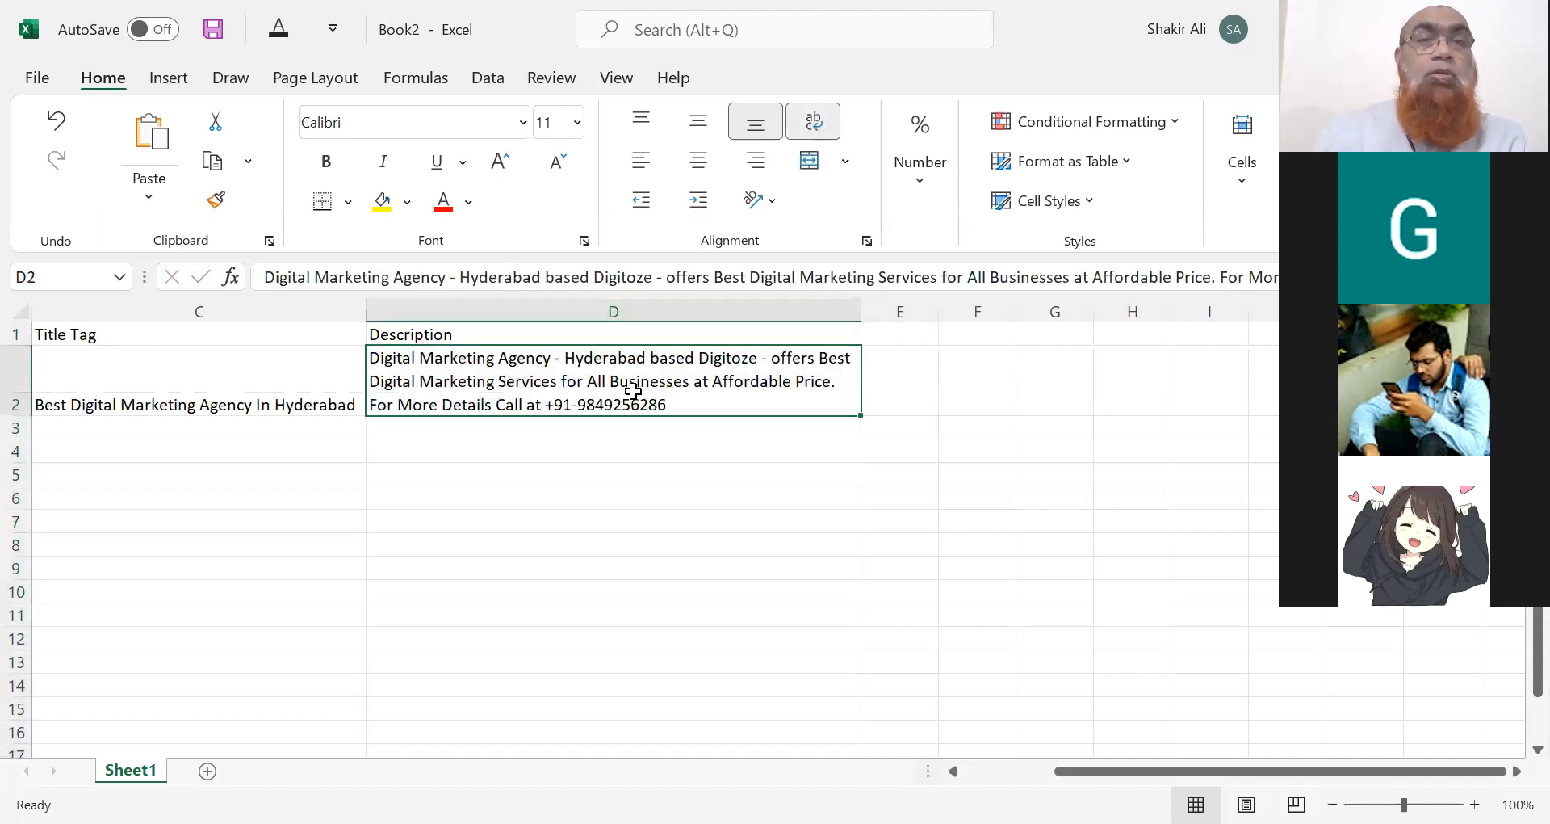
key(Left)
key(Left)
key(Left)
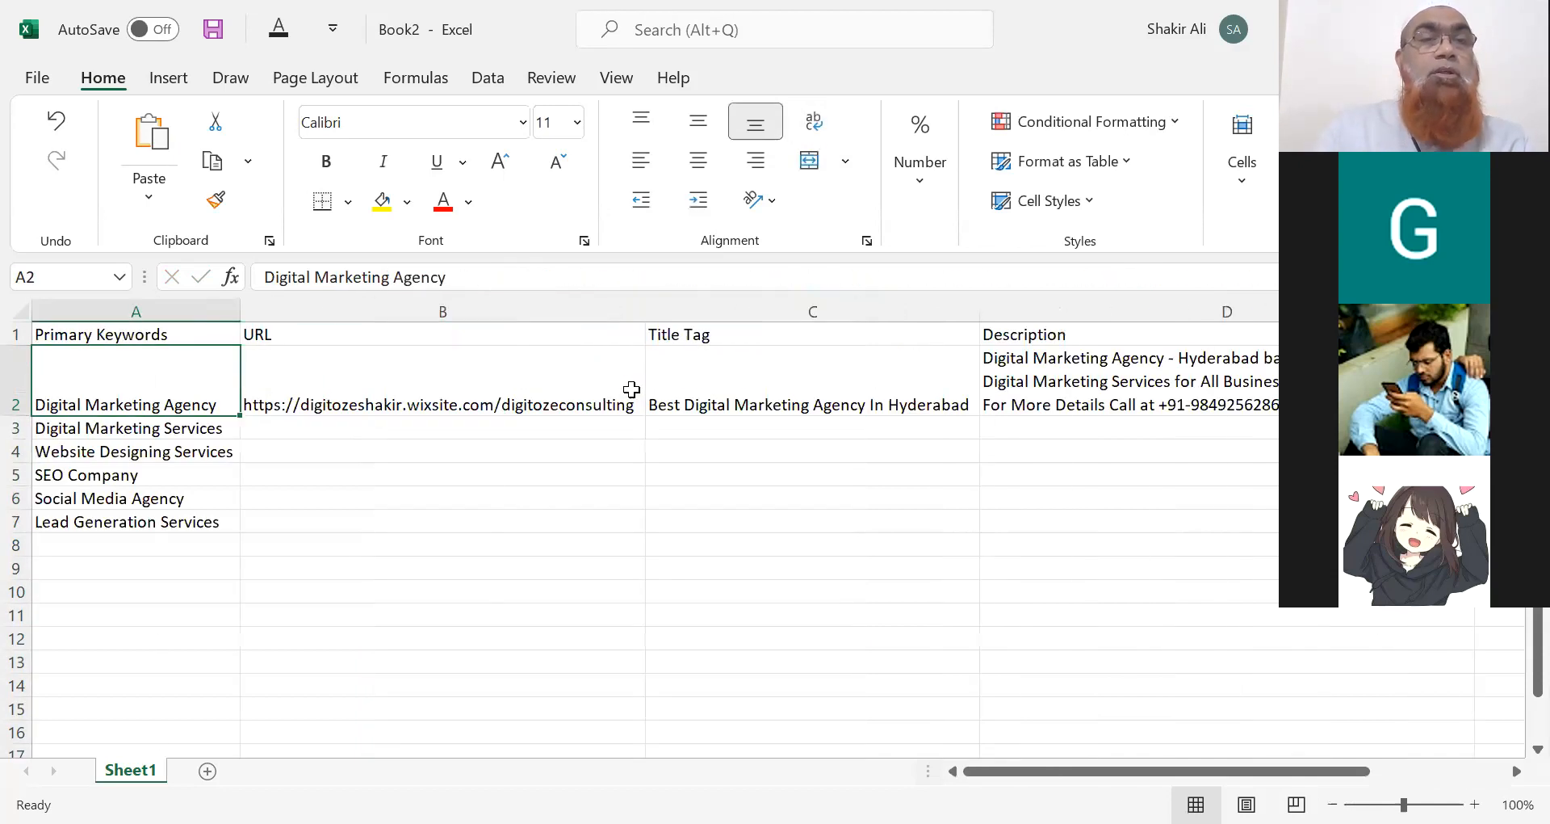
Middle-align every cell in the sheet vertically.
click(20, 311)
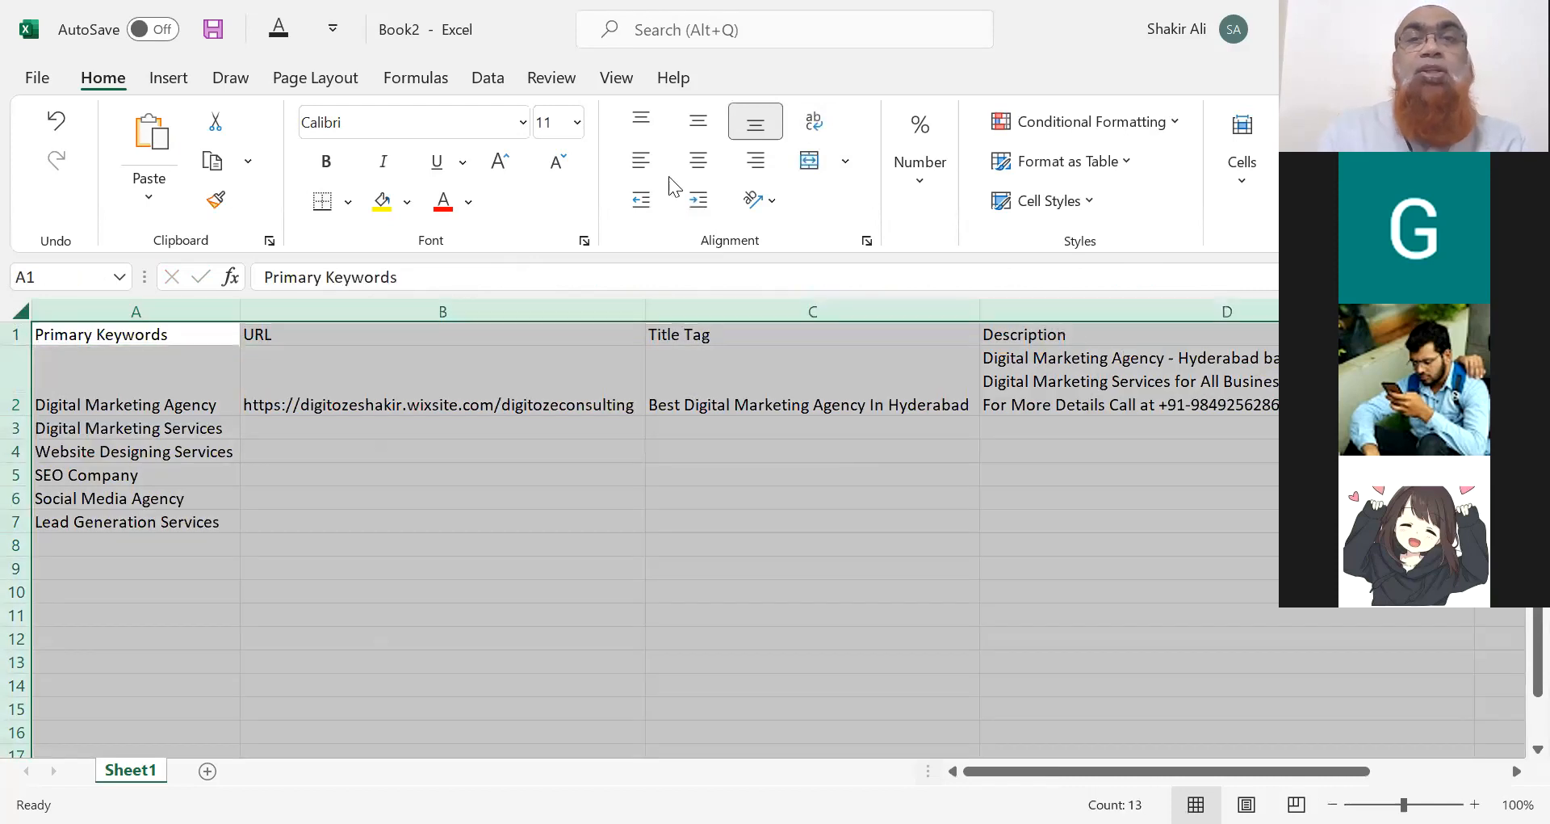
click(699, 123)
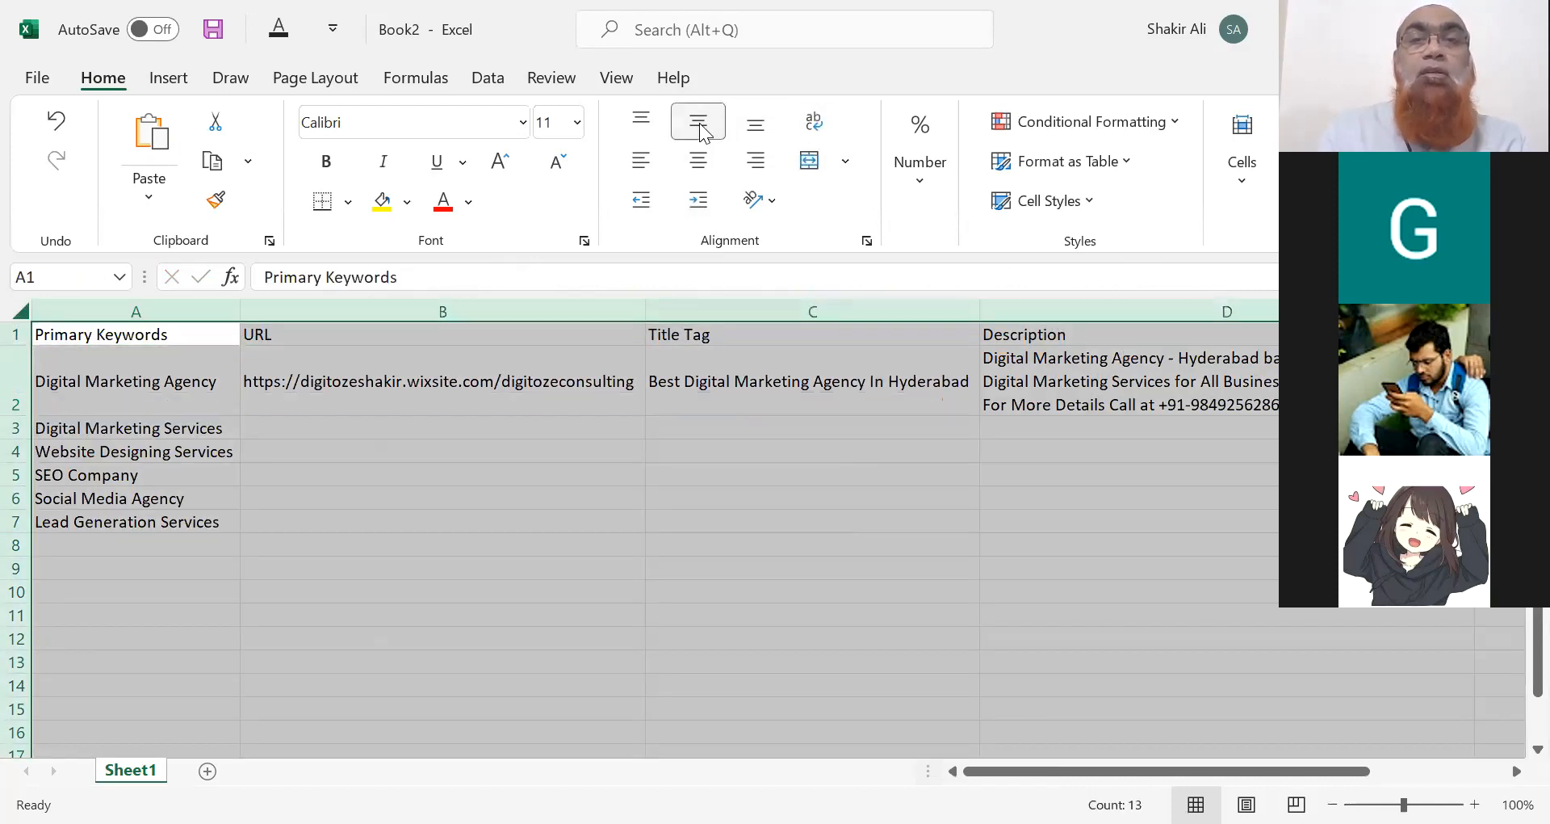
click(541, 404)
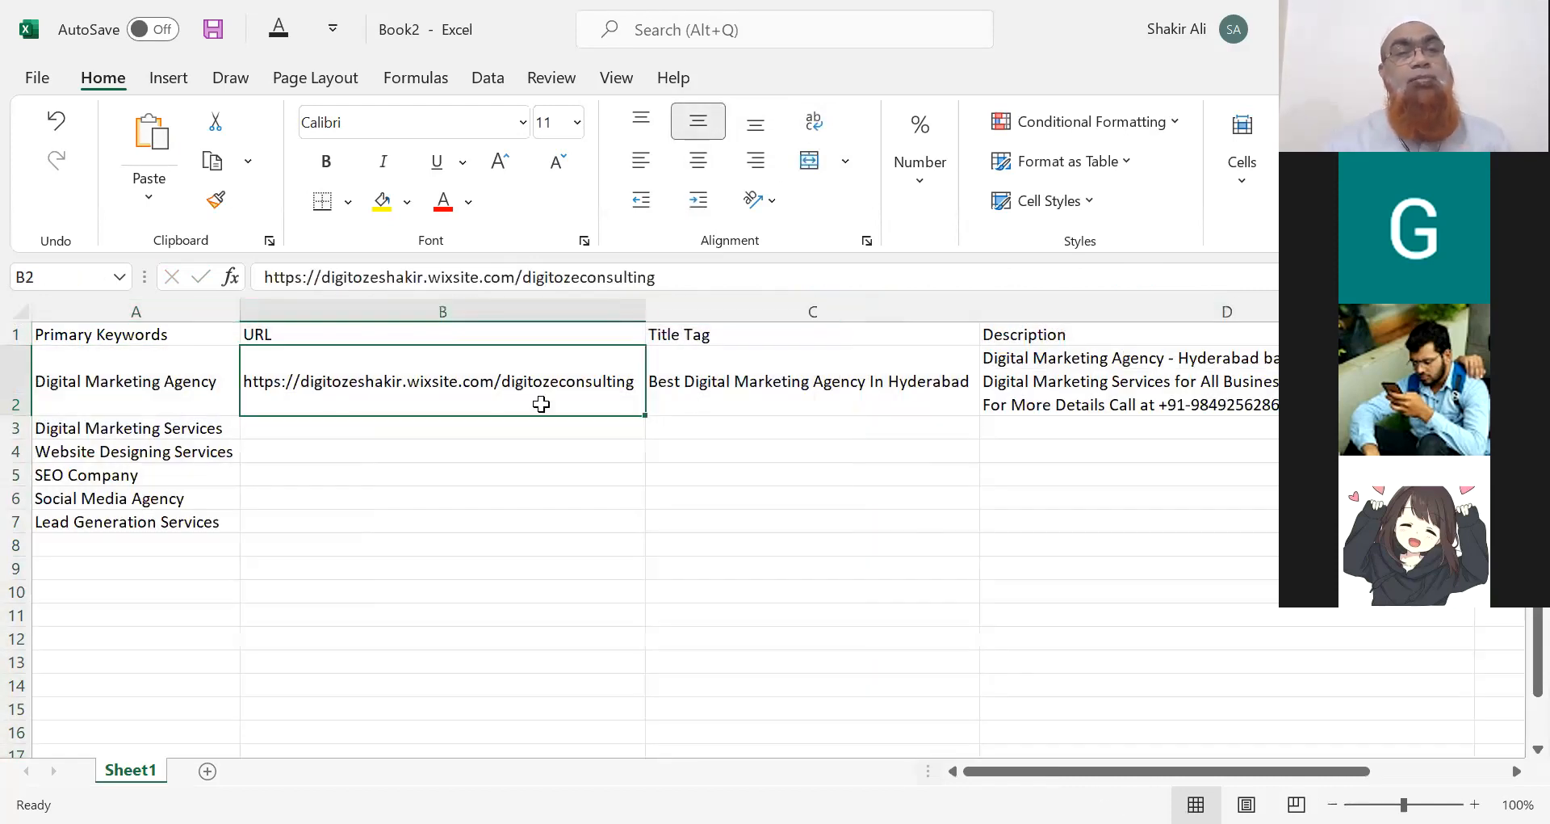
click(449, 444)
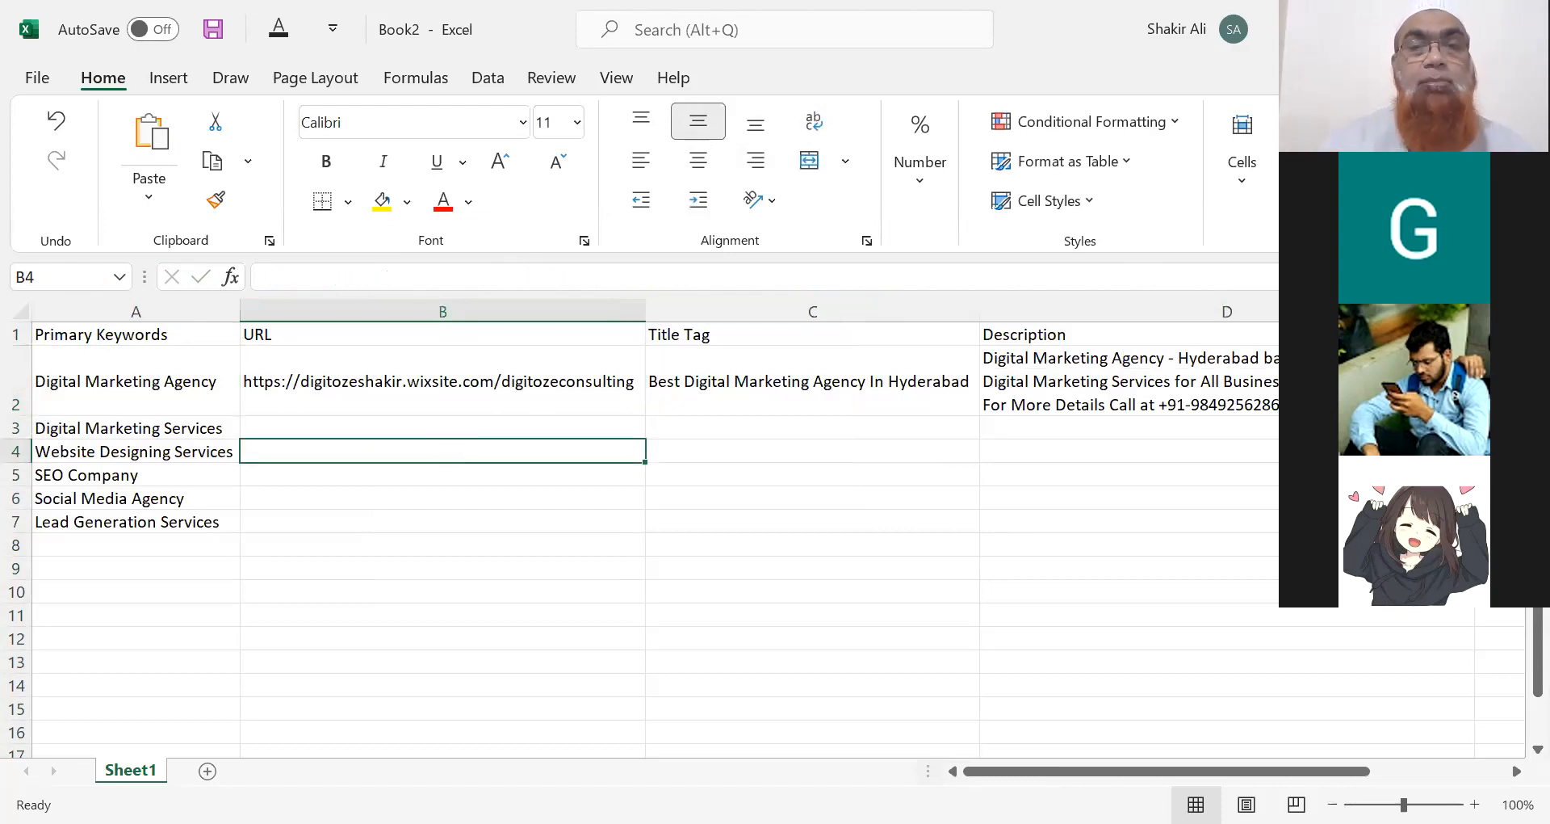
click(371, 428)
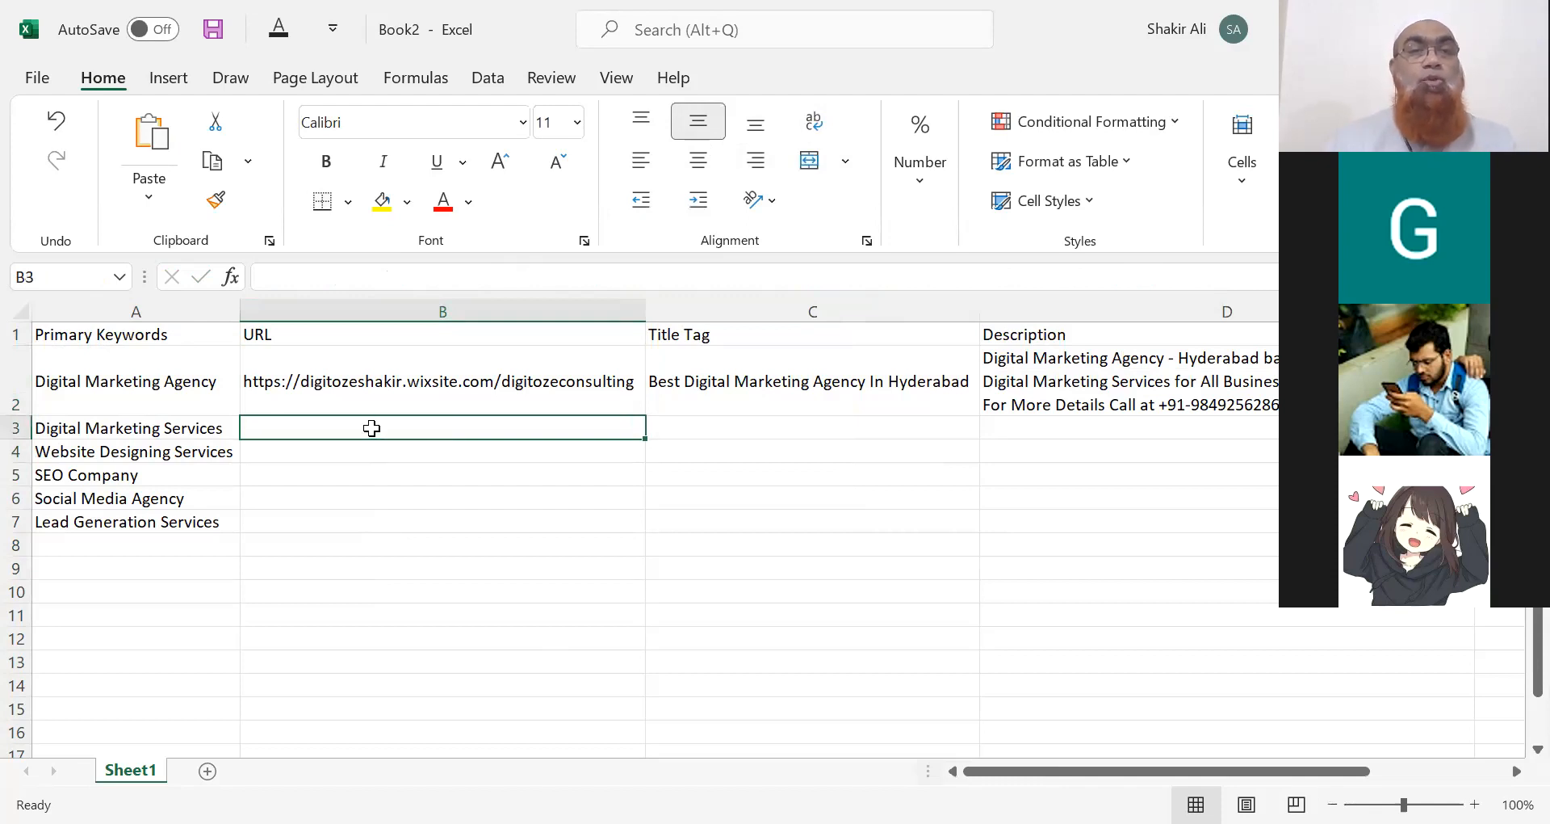
click(412, 391)
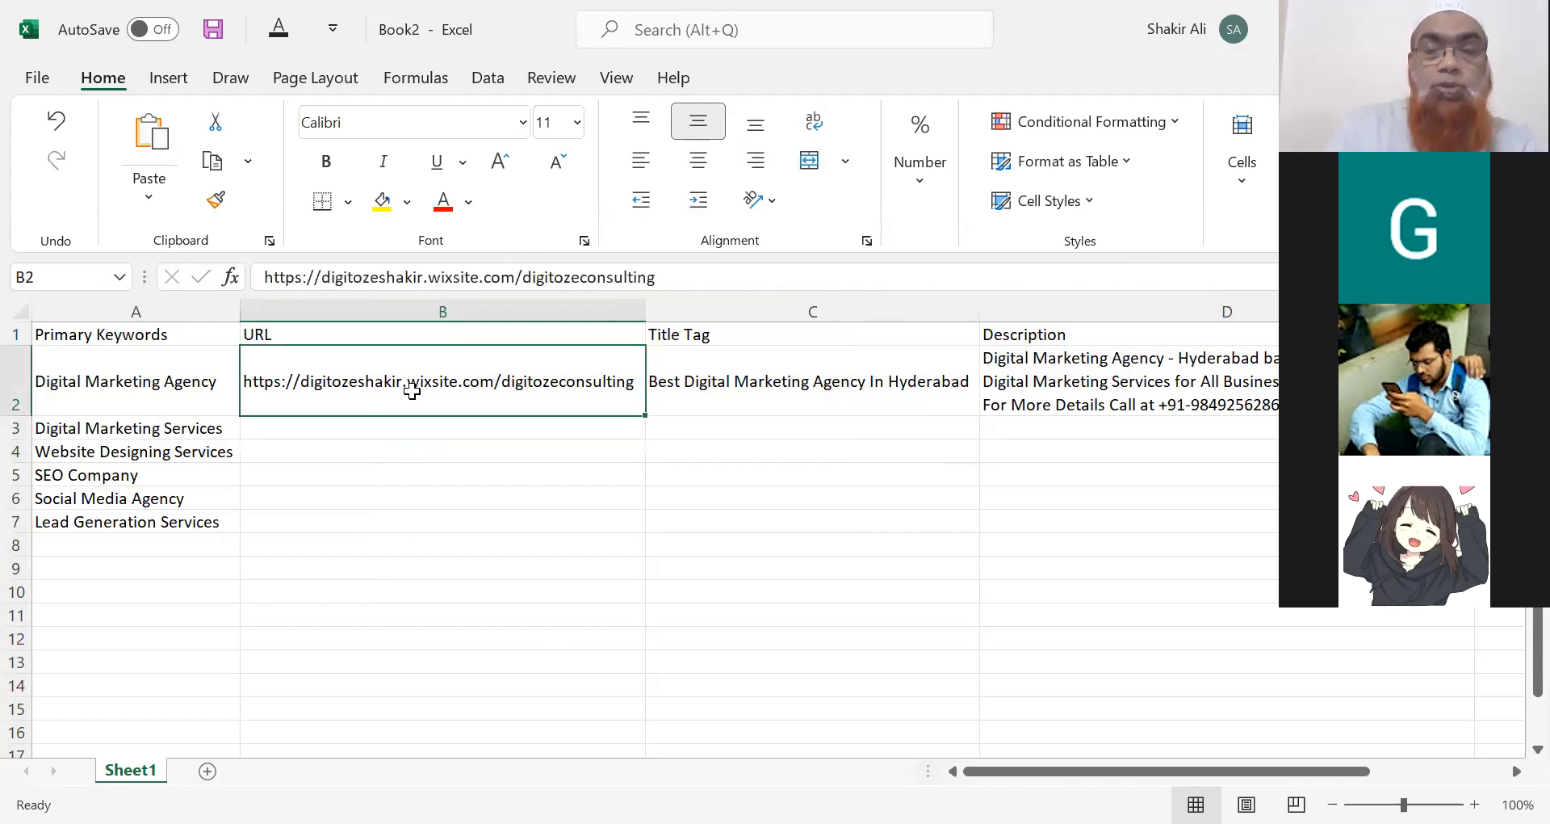
key(ctrl+c)
key(Down)
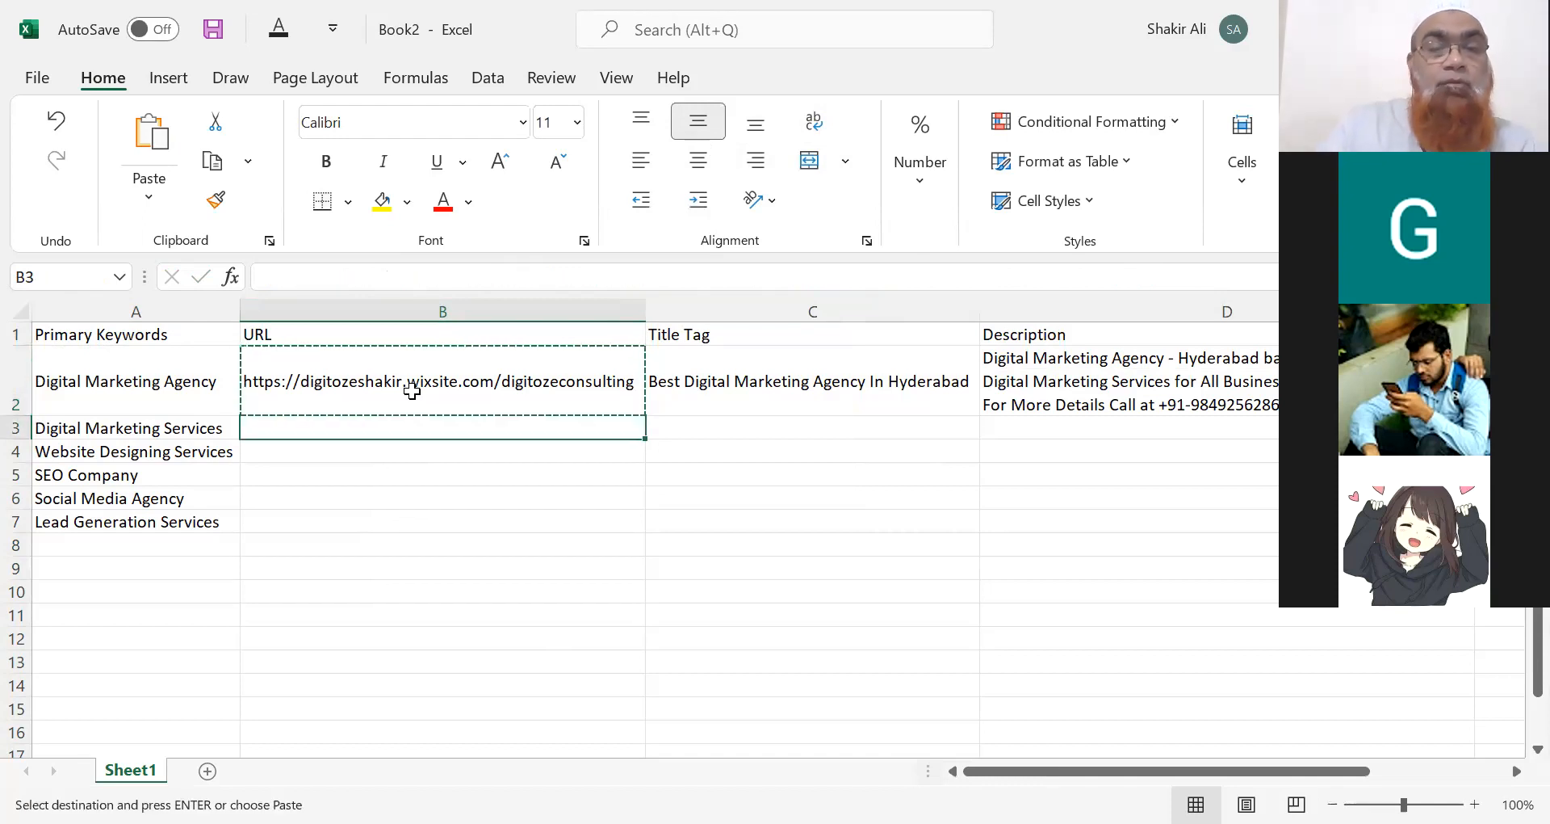
key(ctrl+v)
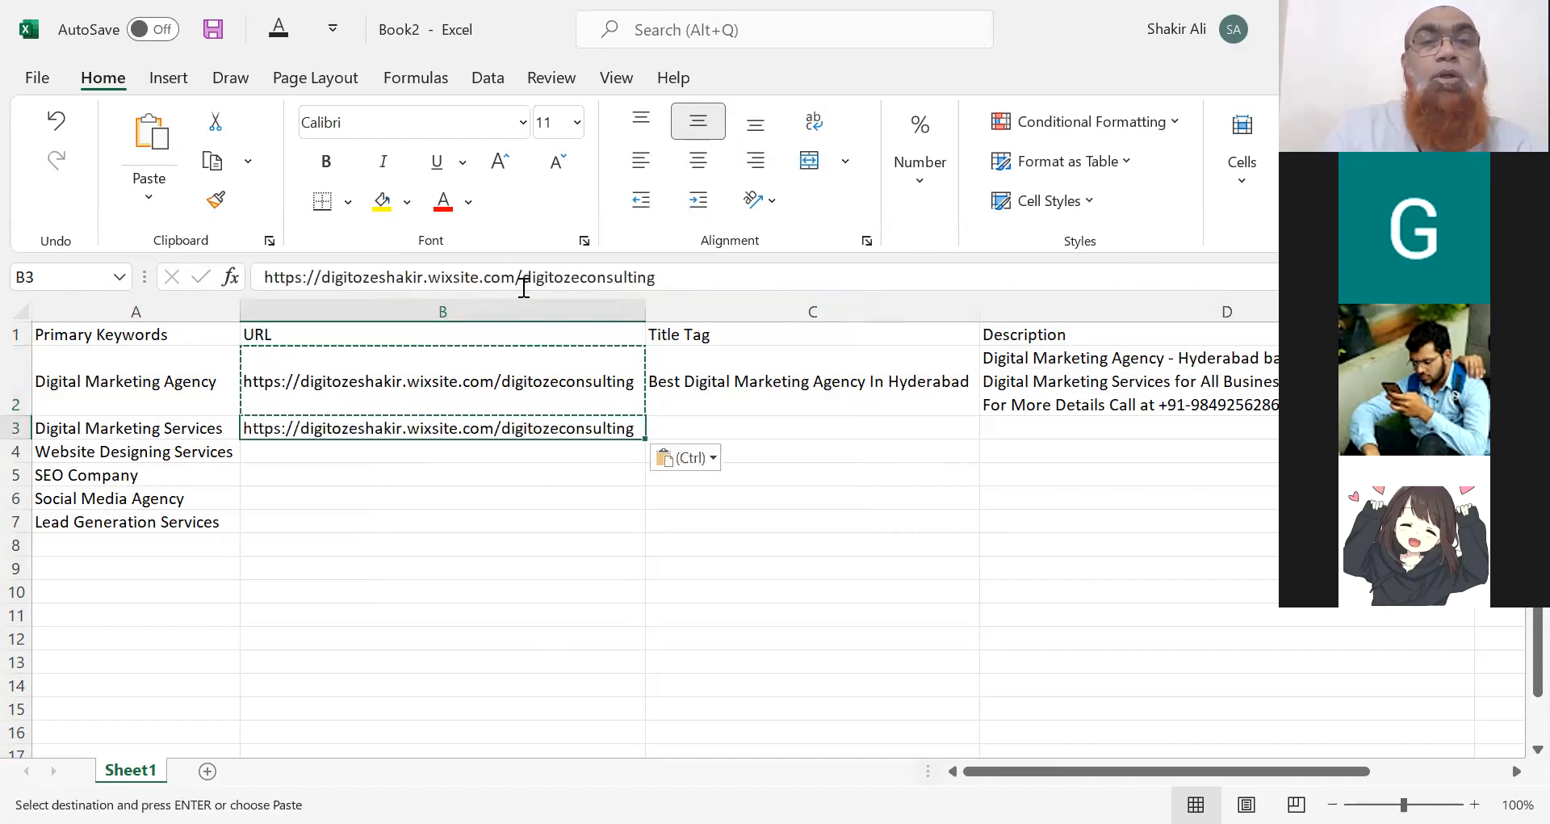
drag(522, 281, 675, 285)
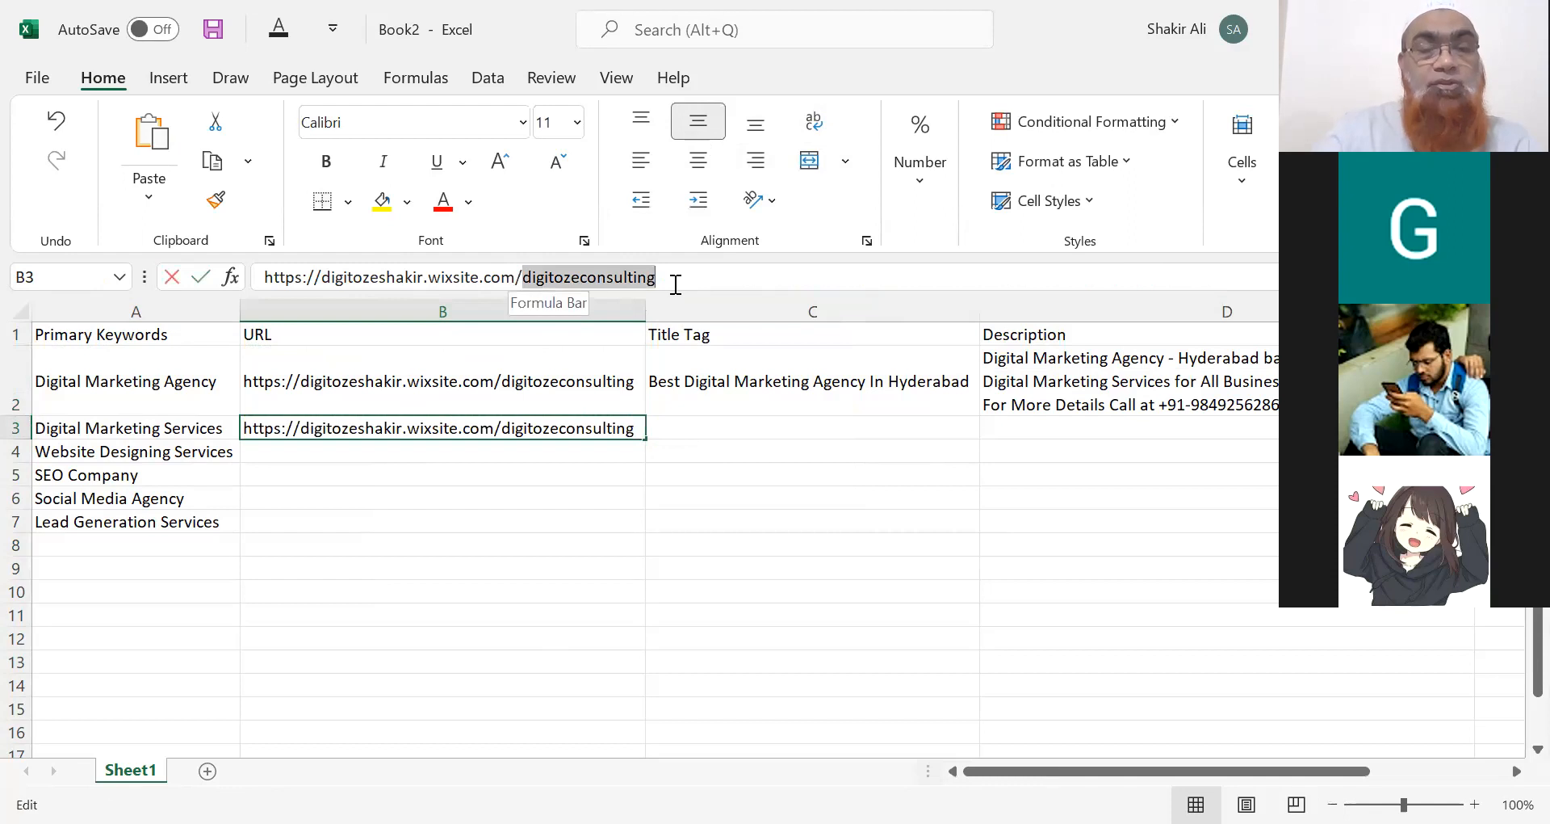
text(about)
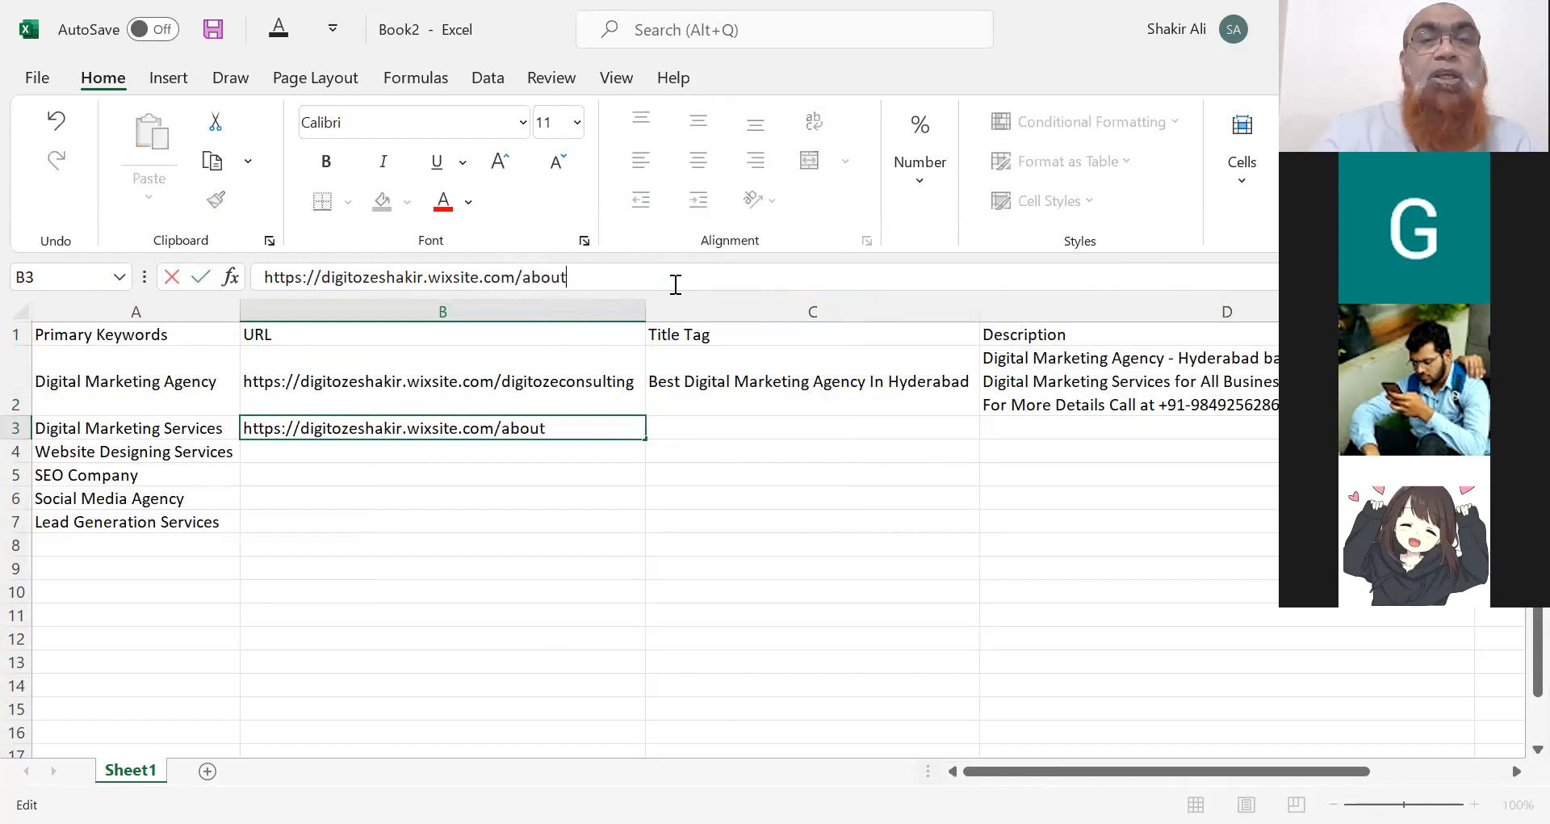
click(775, 426)
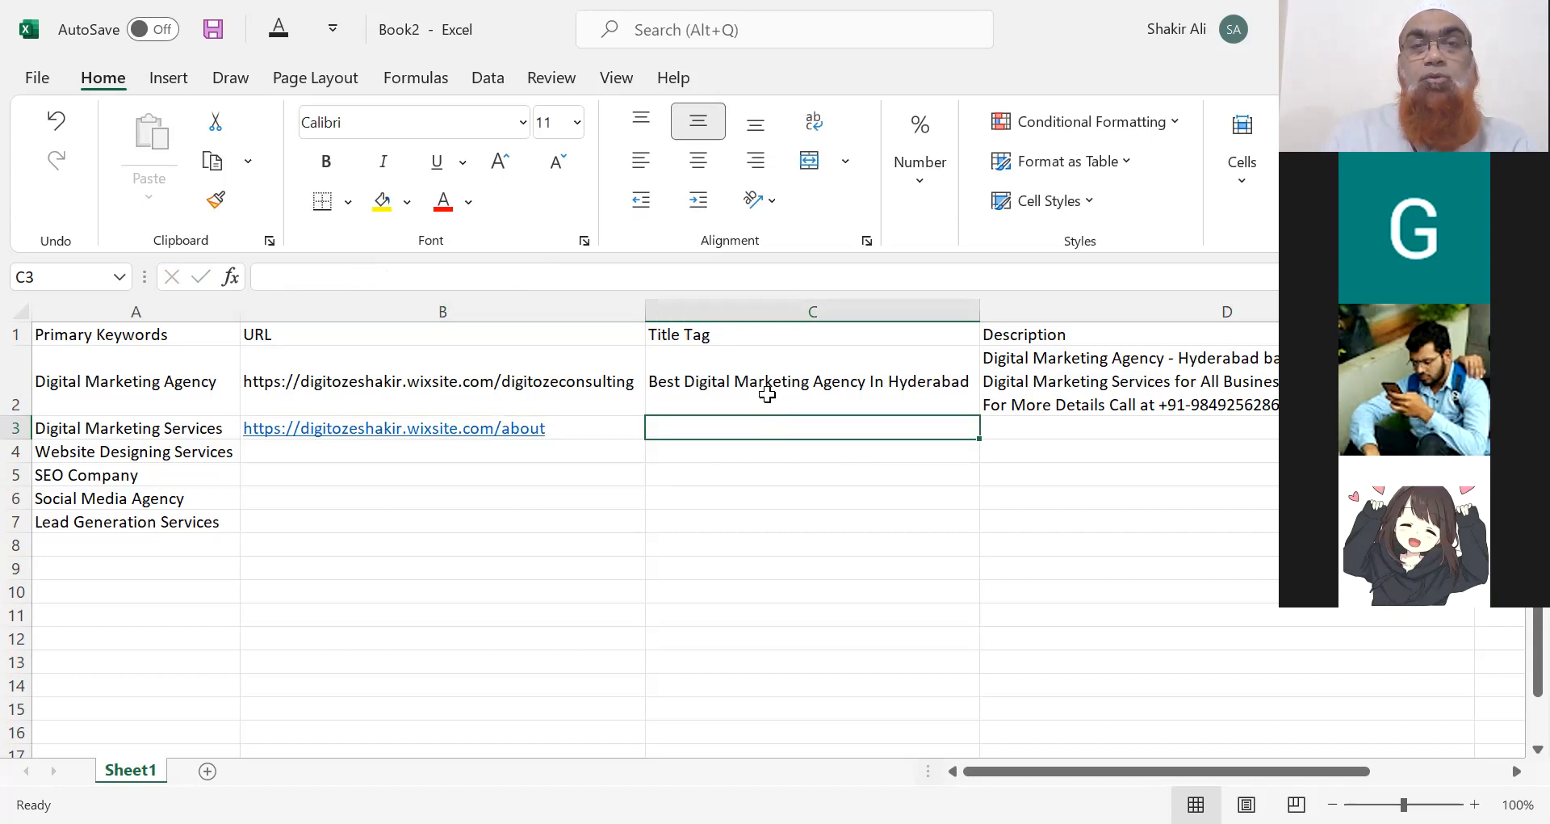
Enter 'Top Digital Marketing Service Provider in Hyderabad' as the C3 title tag.
click(765, 391)
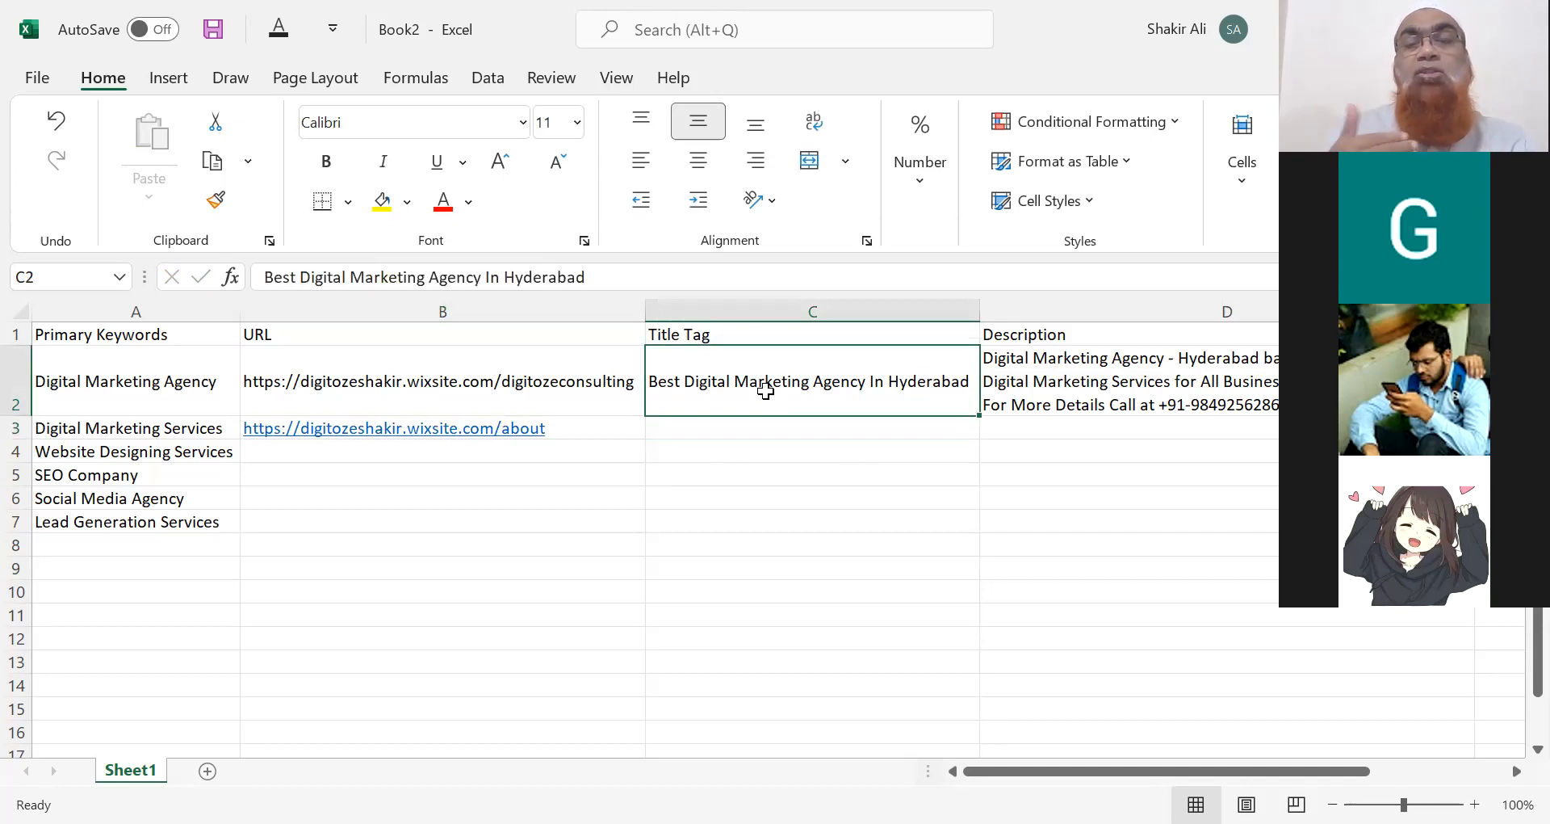
click(131, 432)
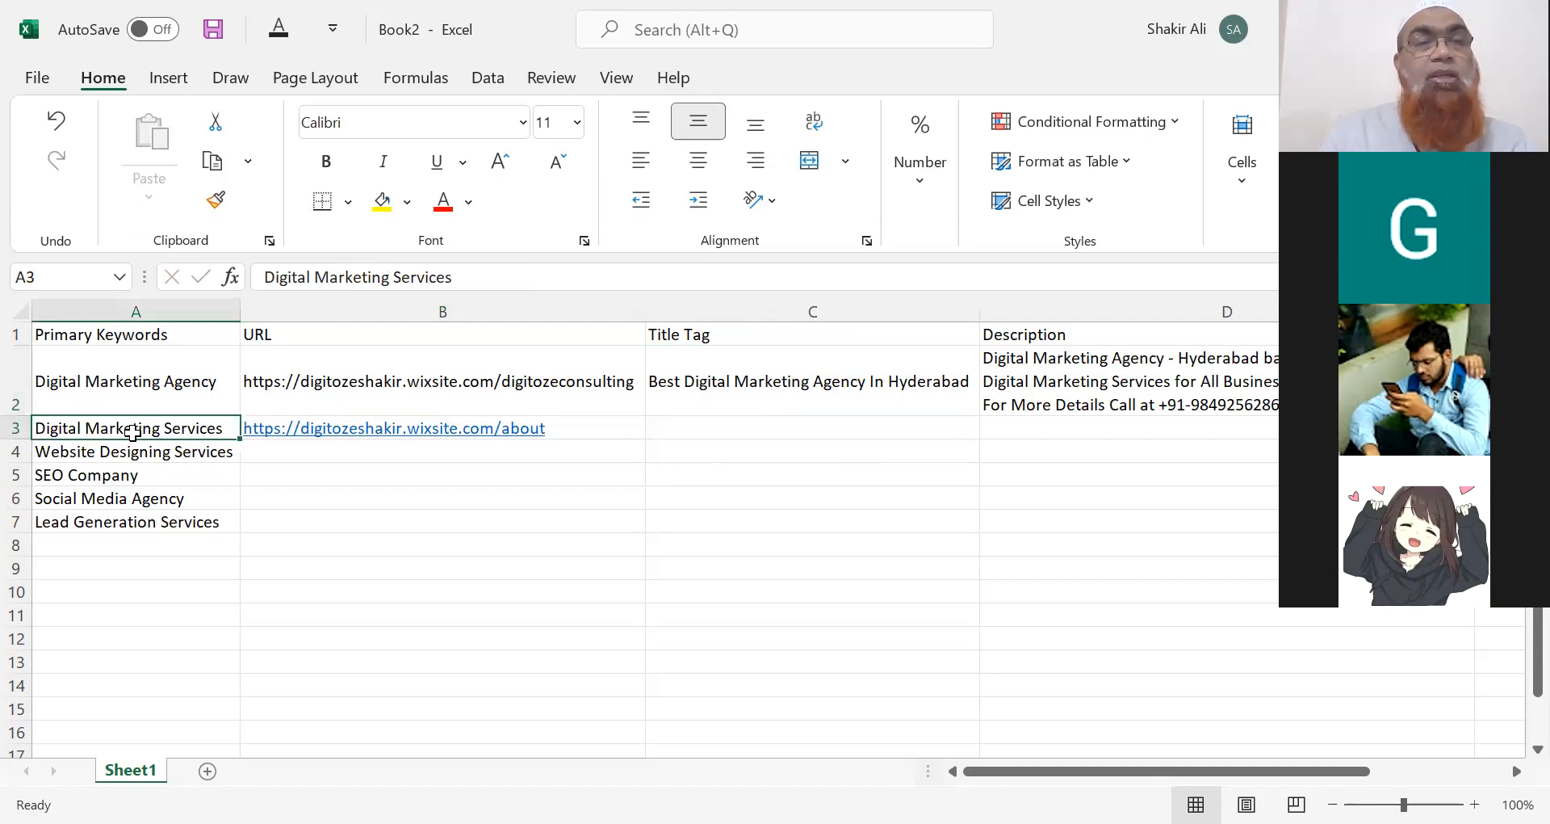
click(701, 422)
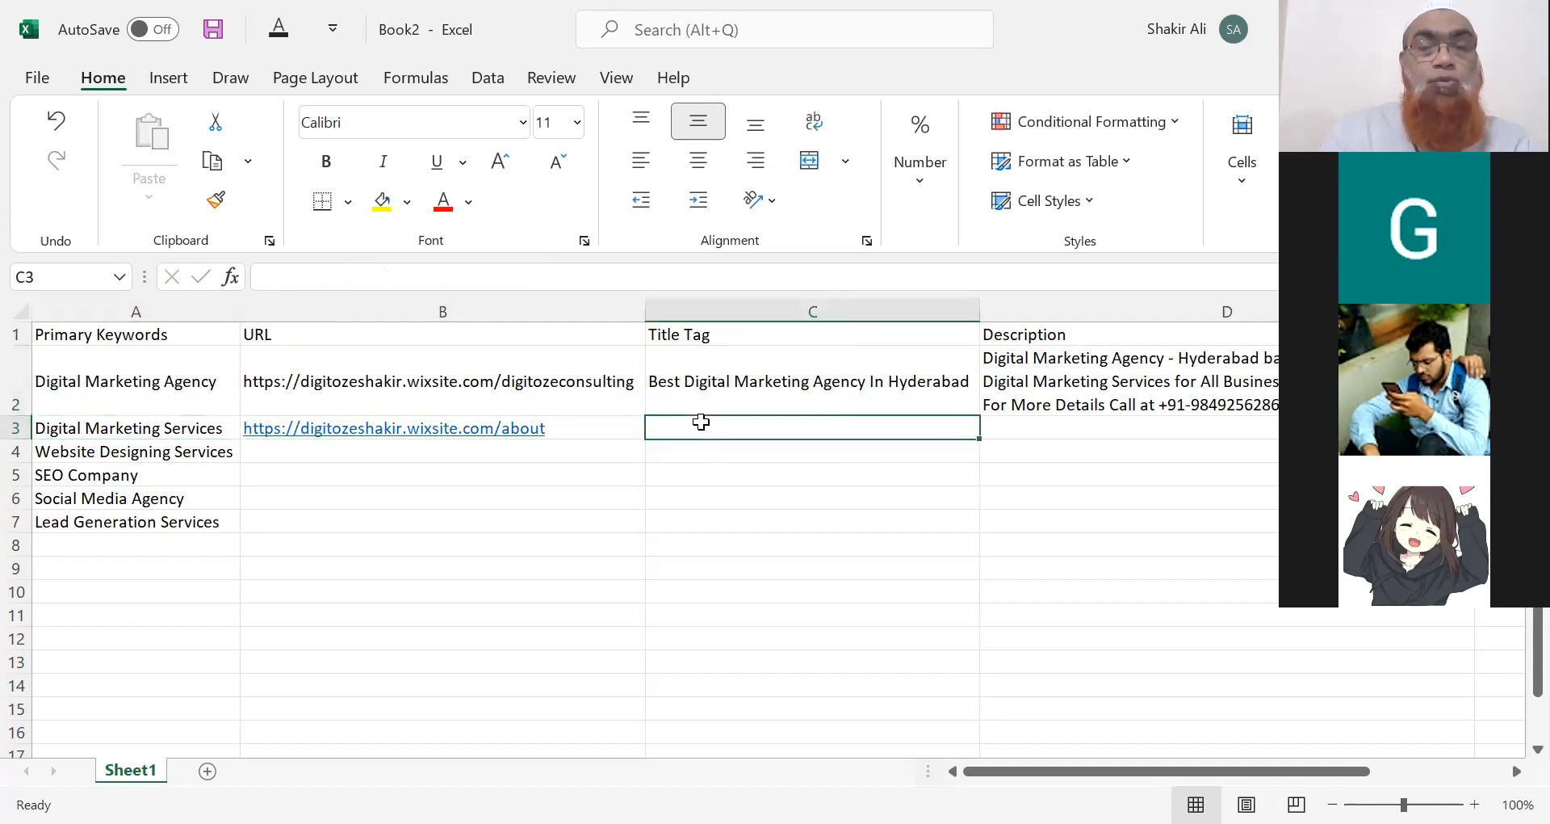
text(Best)
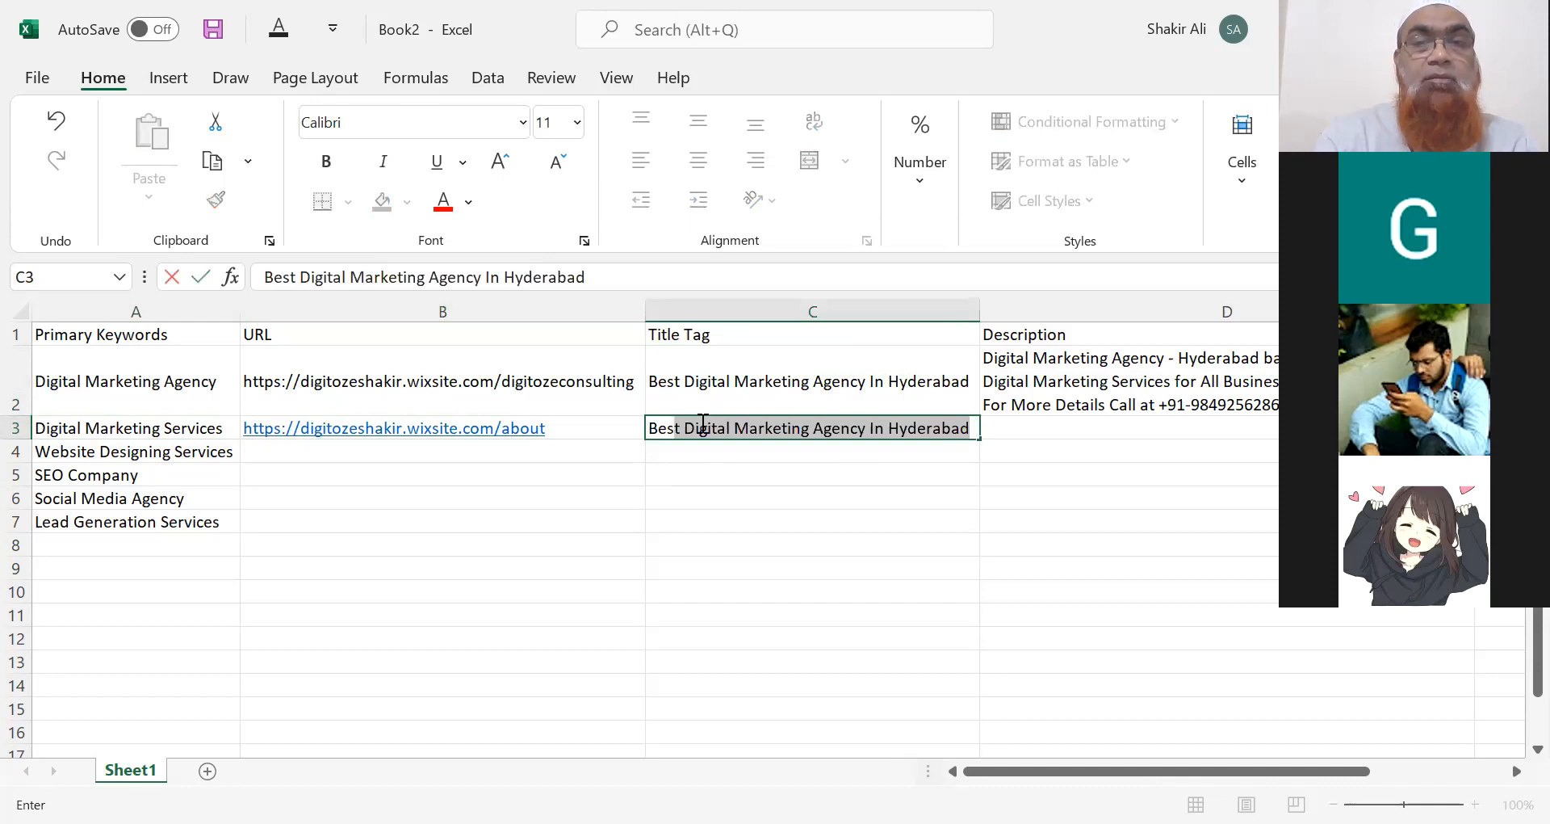
text( D)
key(BackSpace)
key(BackSpace)
key(BackSpace)
key(BackSpace)
key(BackSpace)
key(BackSpace)
key(BackSpace)
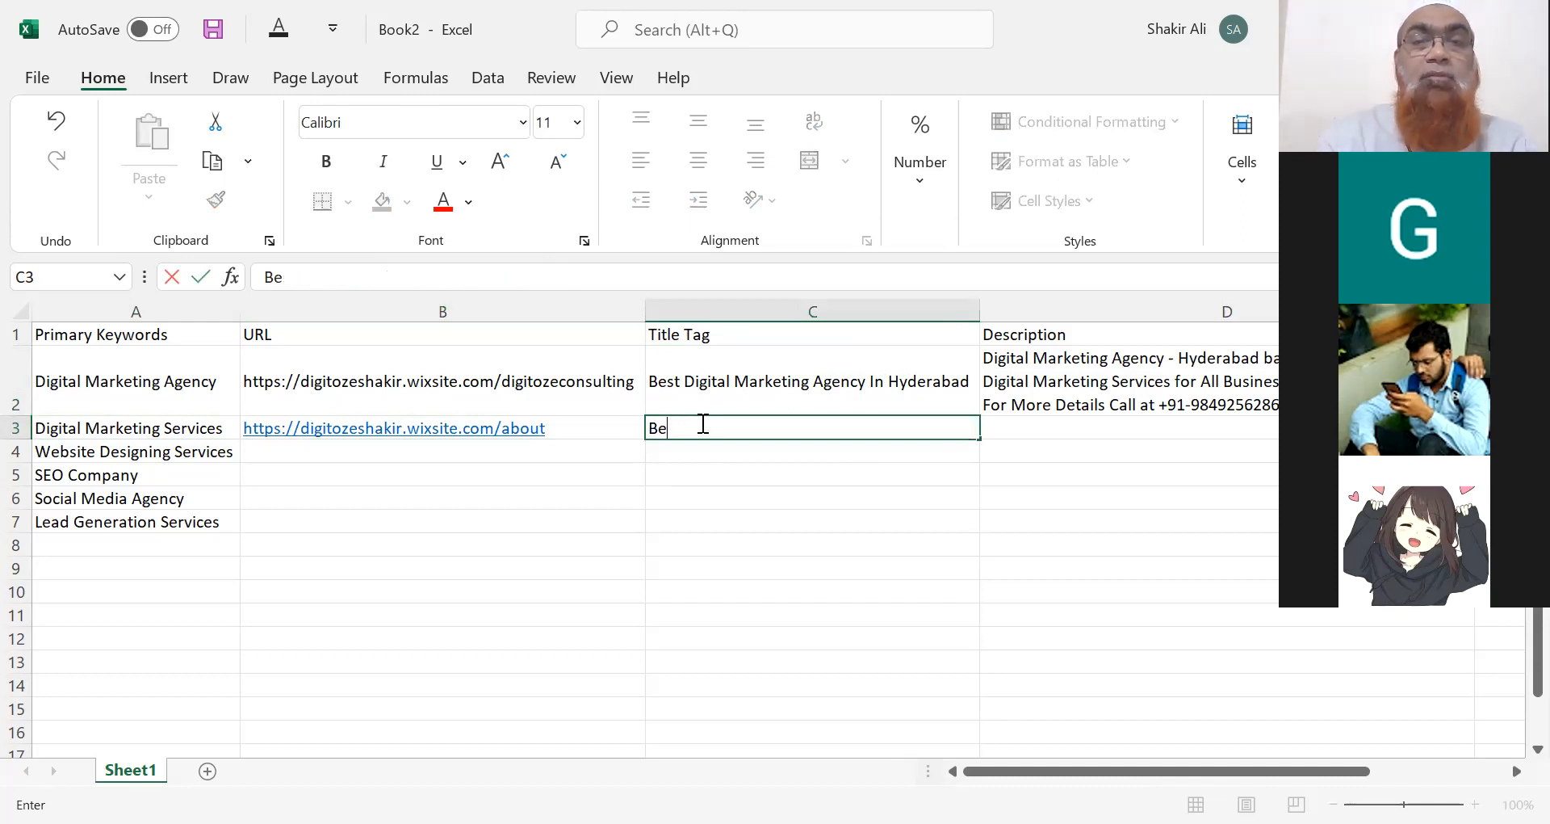
text(Top)
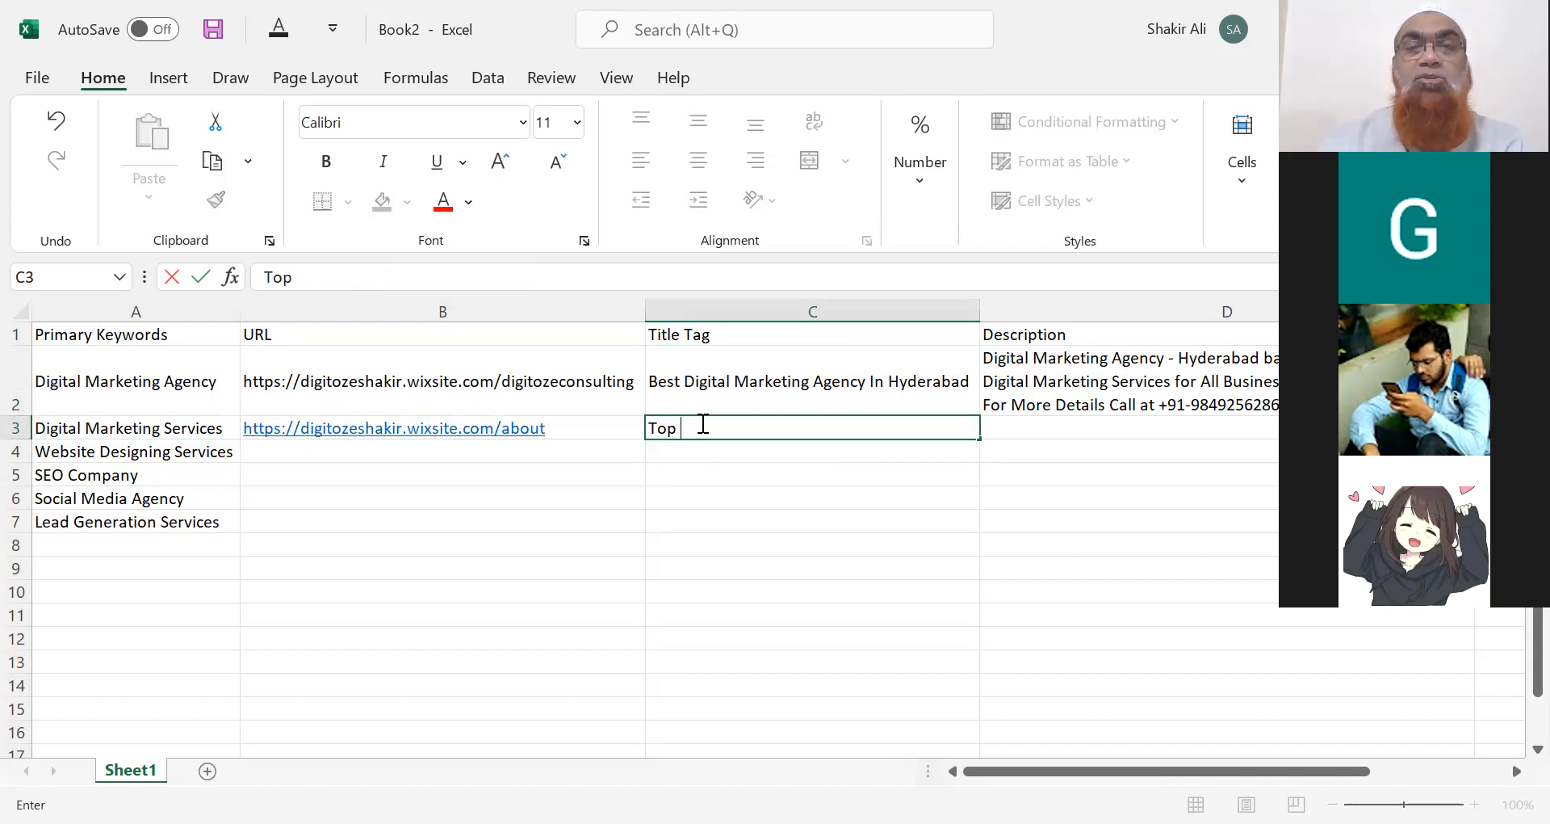
text(Digital Marketing Service Pro)
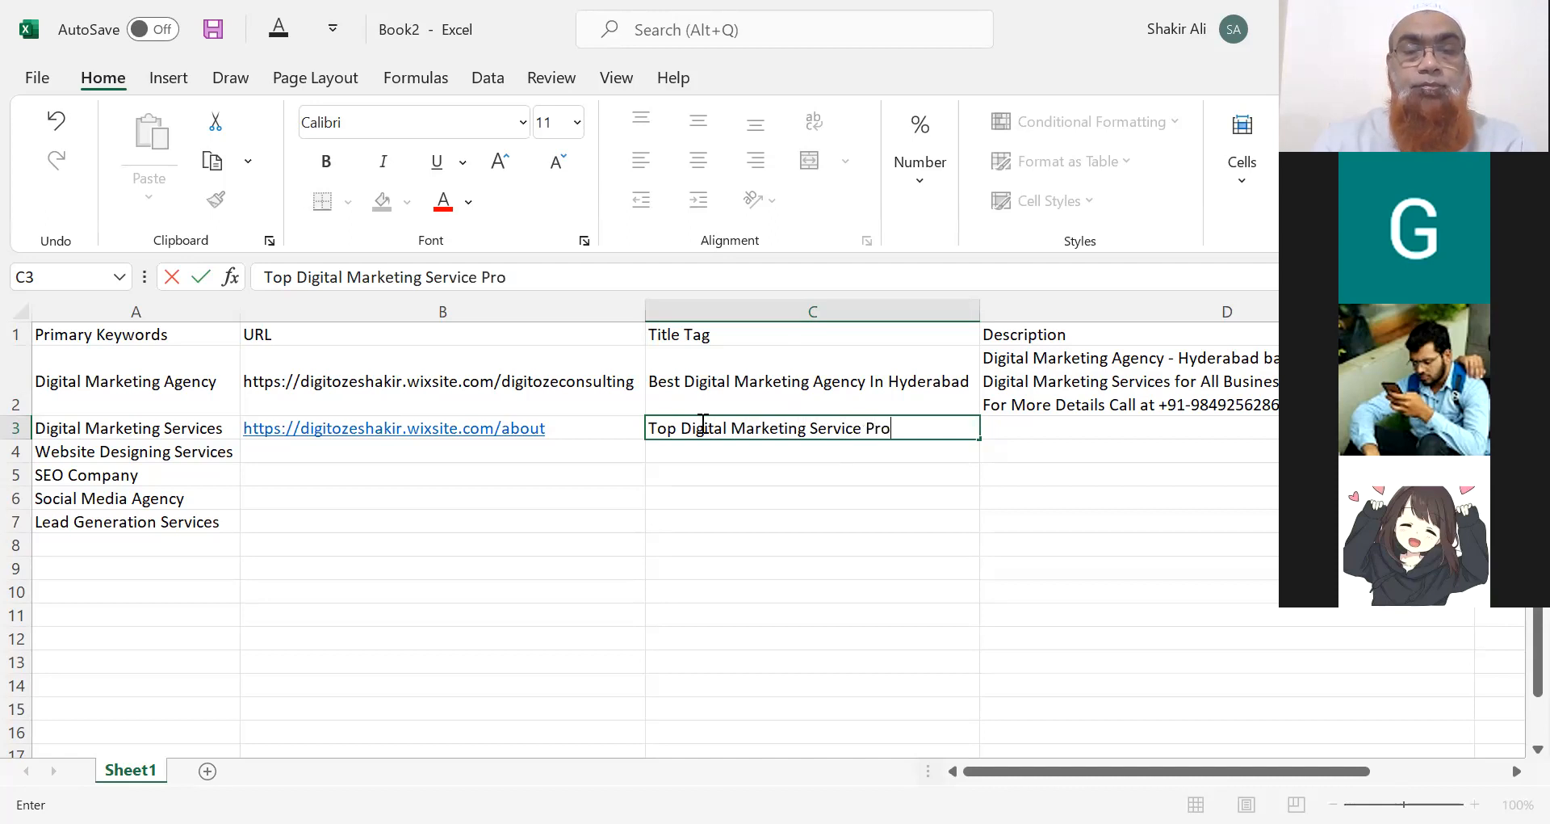
text(vider in Hyderabad)
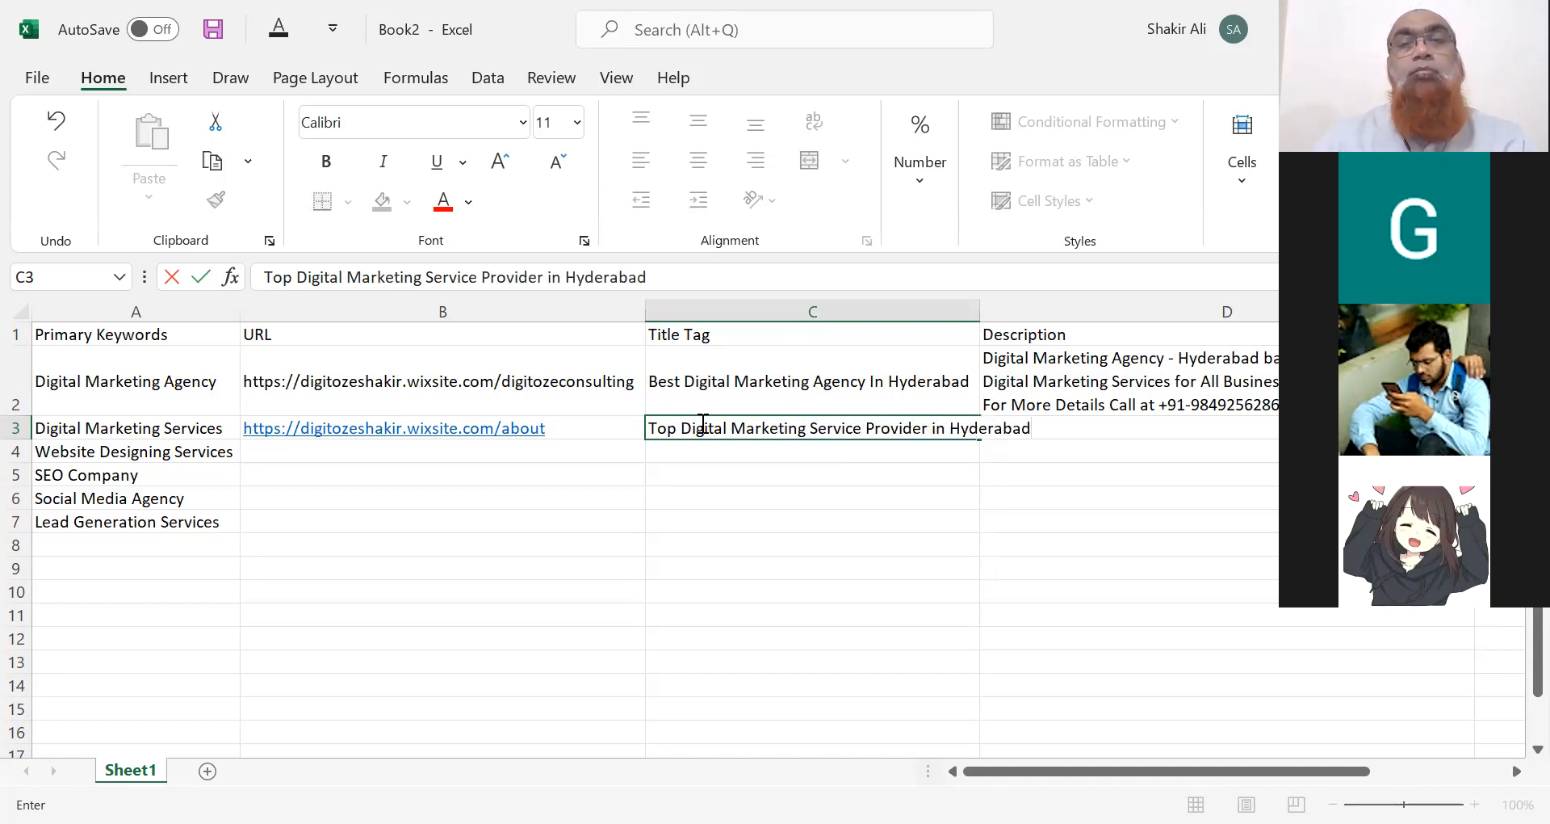
click(956, 314)
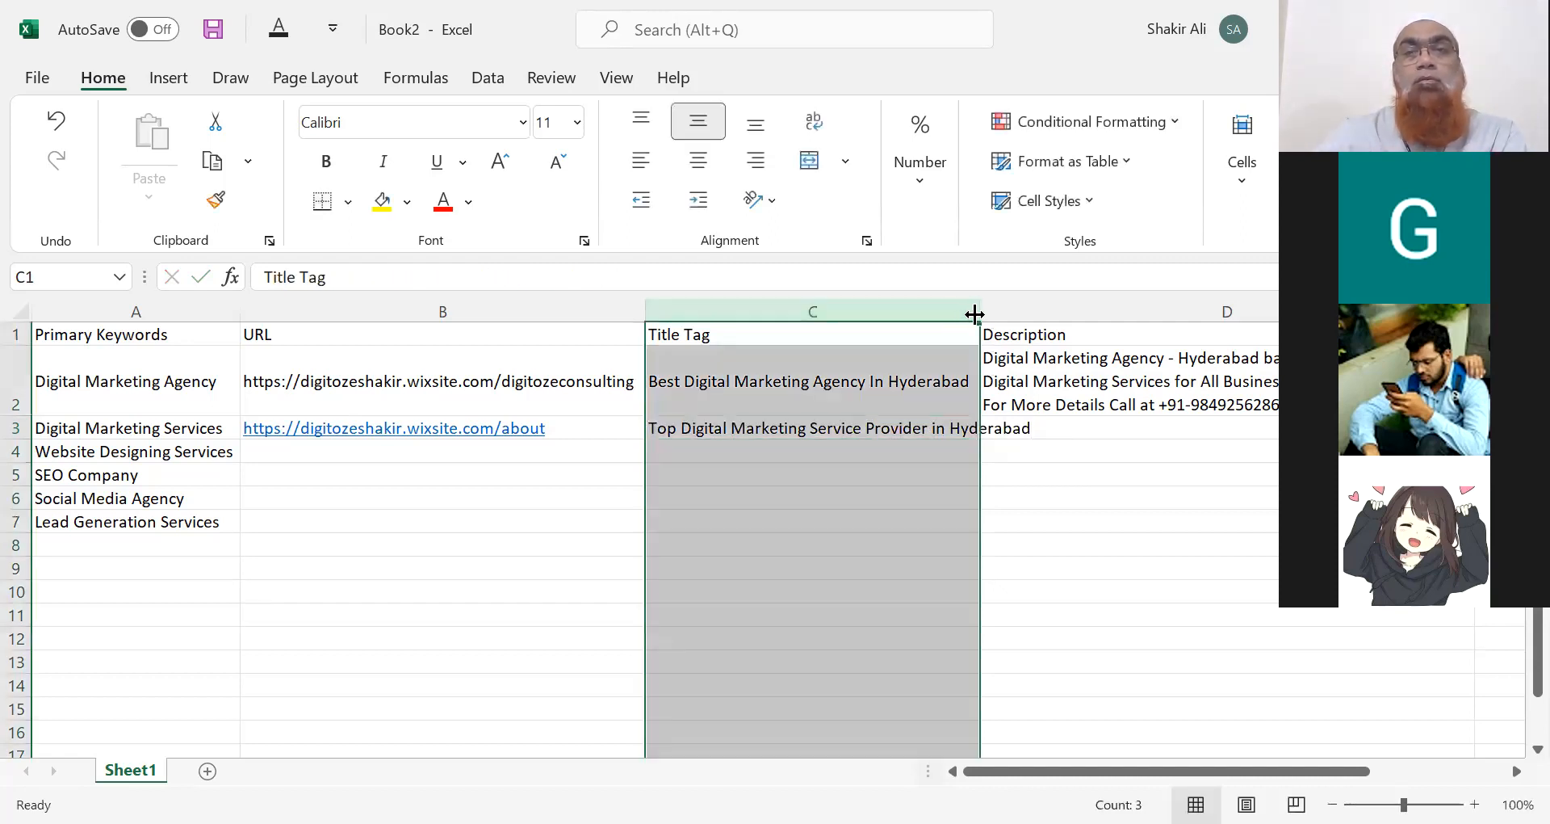
Widen column C and start the D3 description with 'Top Digital Marketing Service Provider'.
double_click(974, 314)
click(1084, 428)
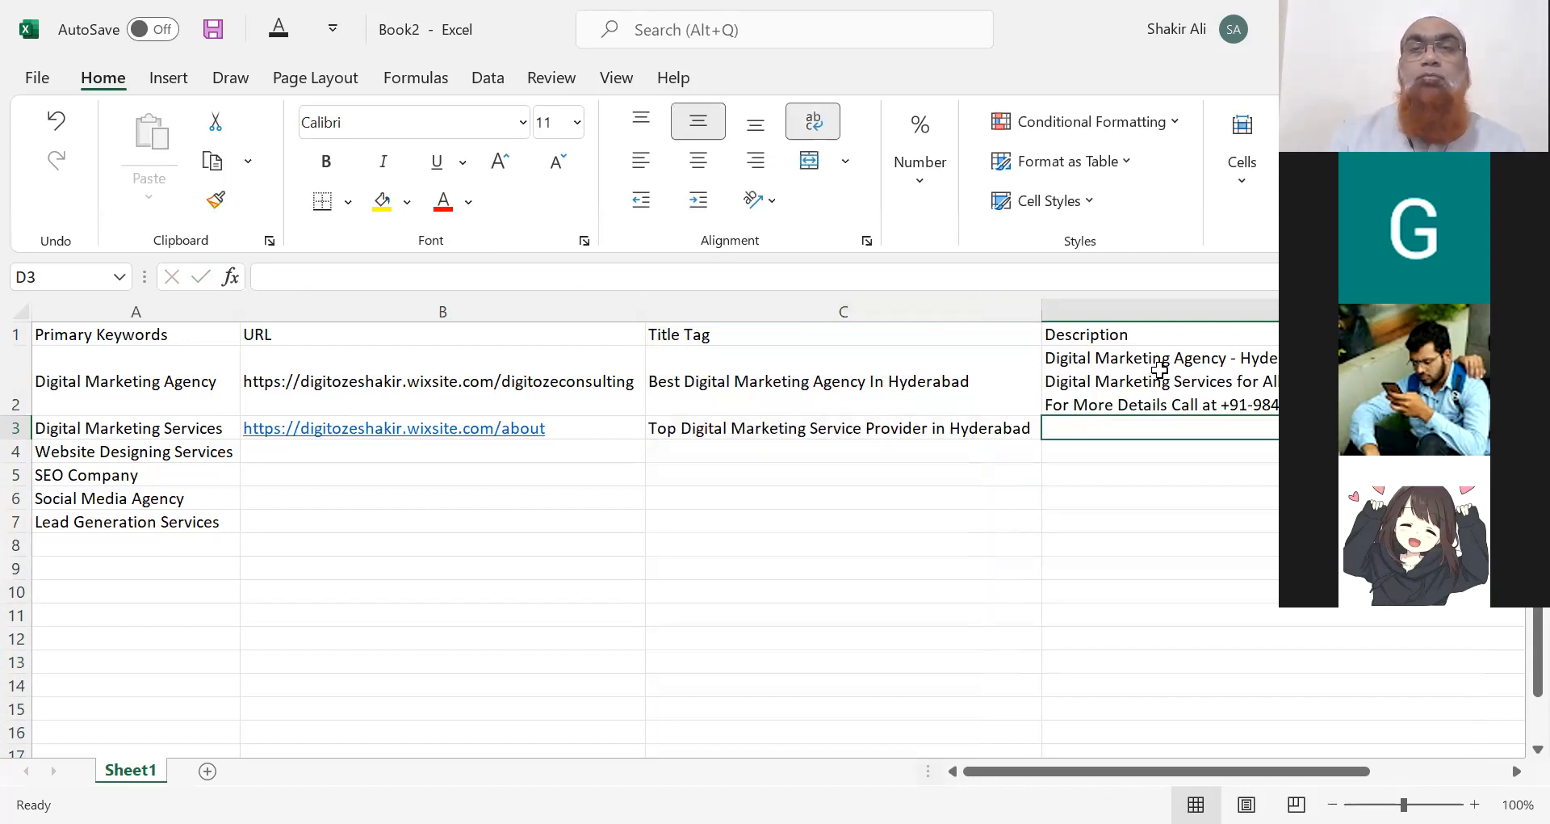
double_click(1120, 425)
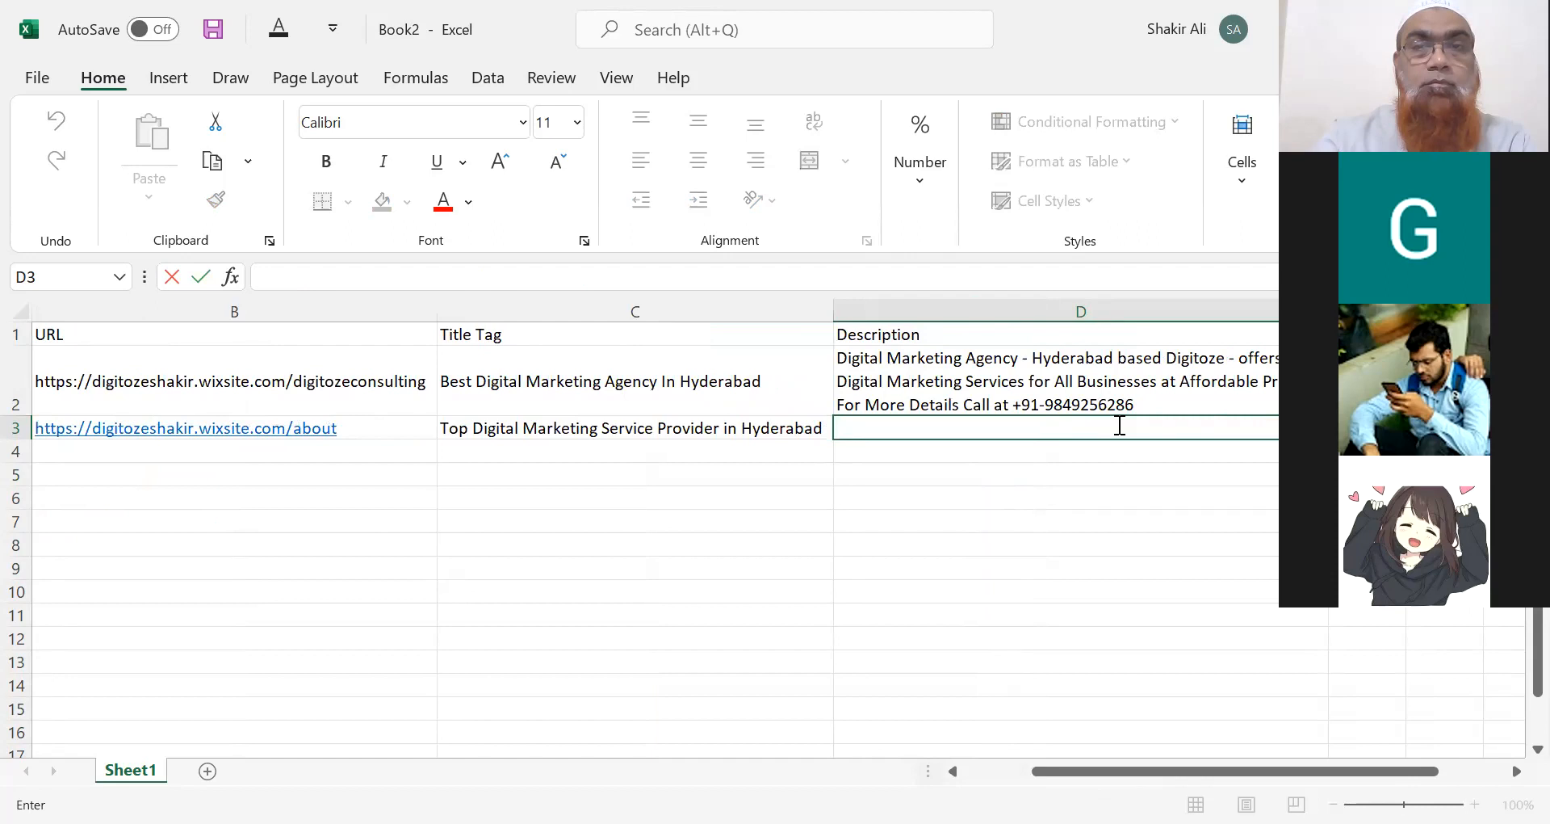
text(Hyder)
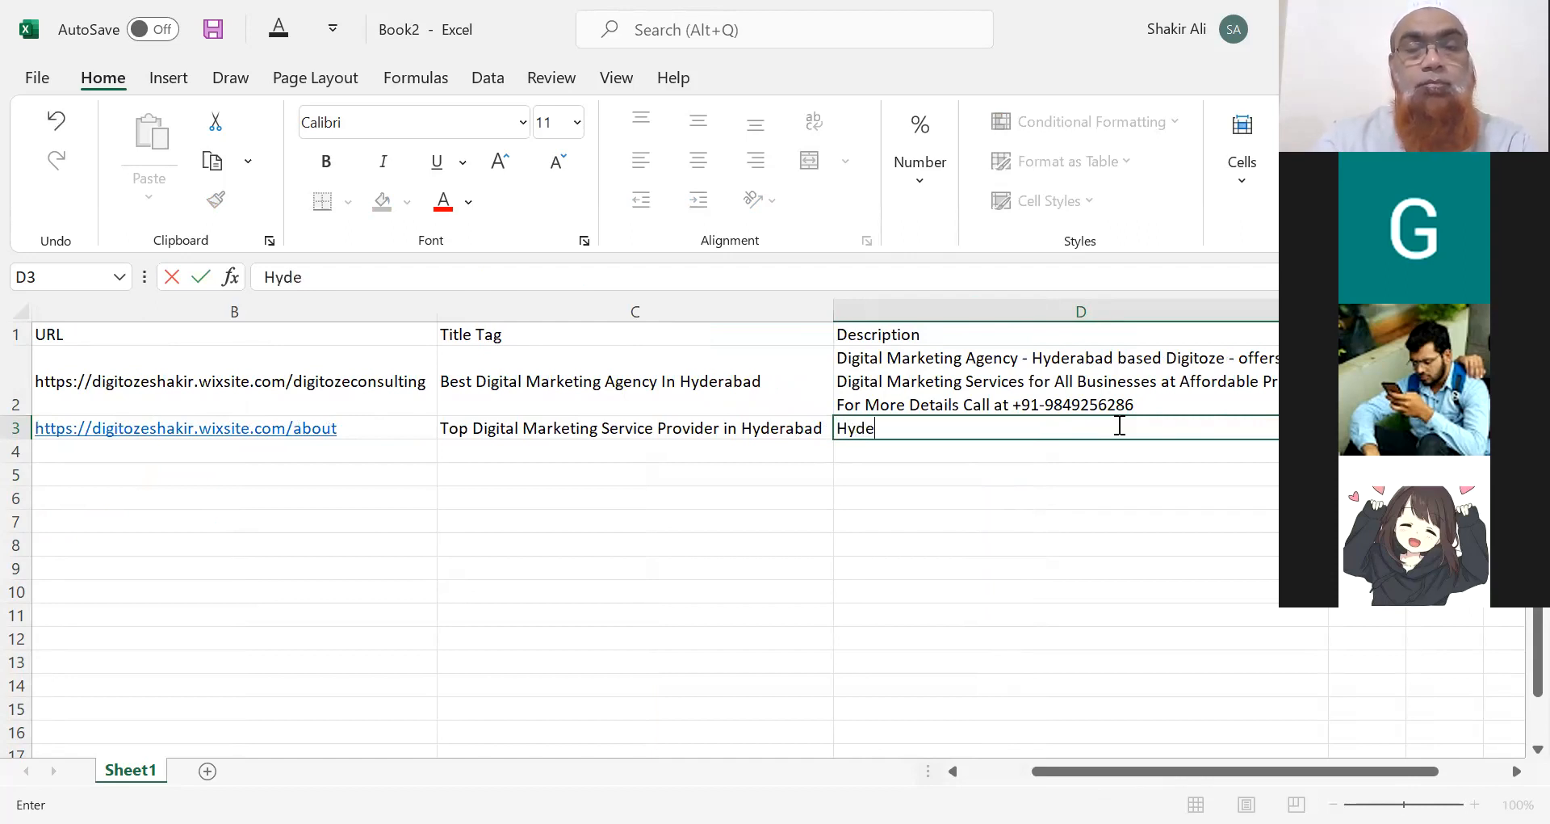
key(BackSpace)
key(BackSpace)
key(BackSpace)
key(BackSpace)
key(BackSpace)
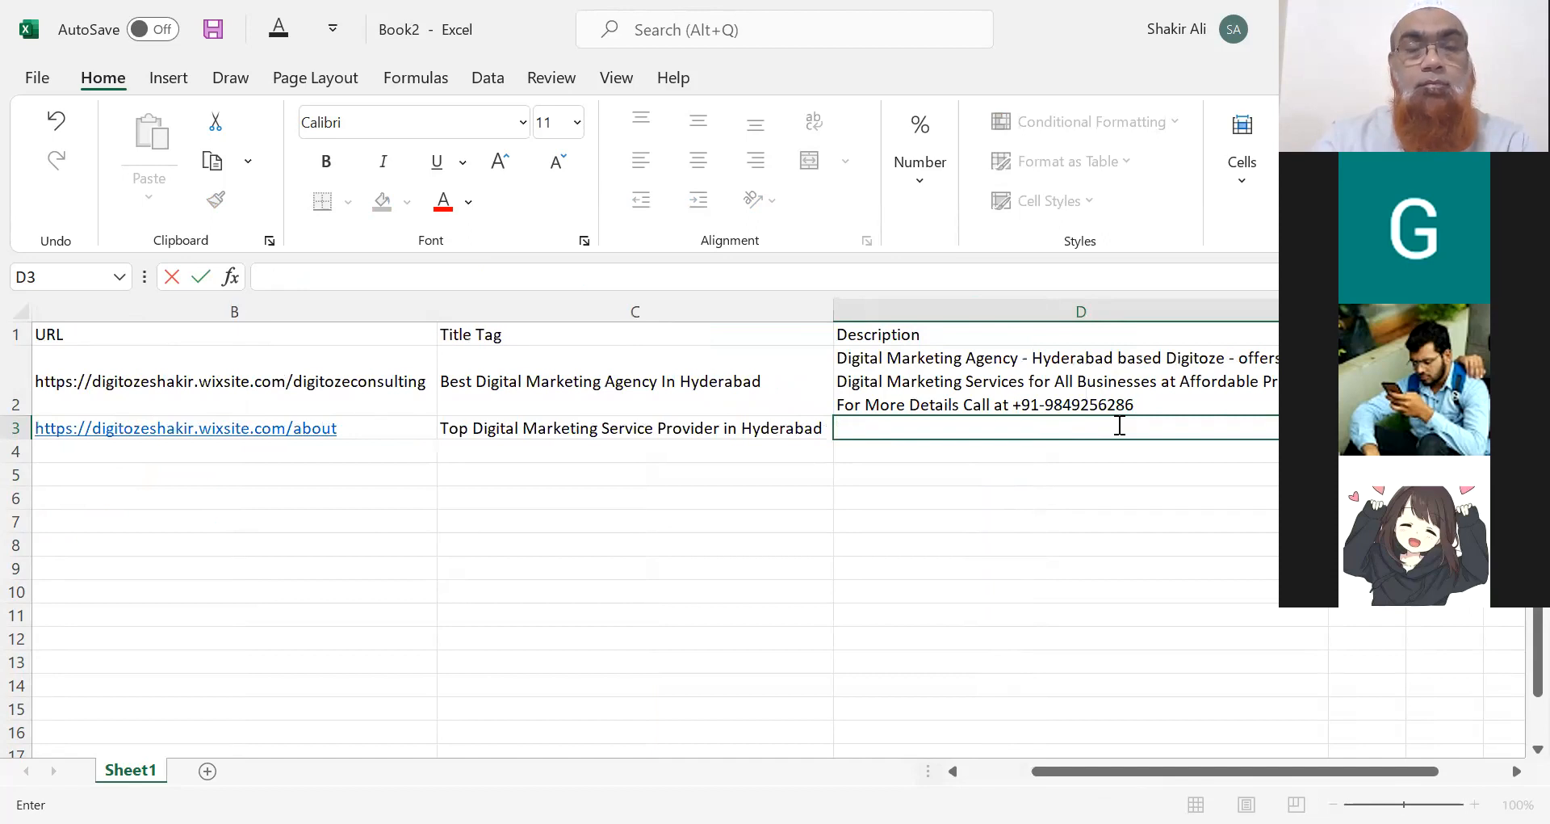
text(Digitoze - Offers)
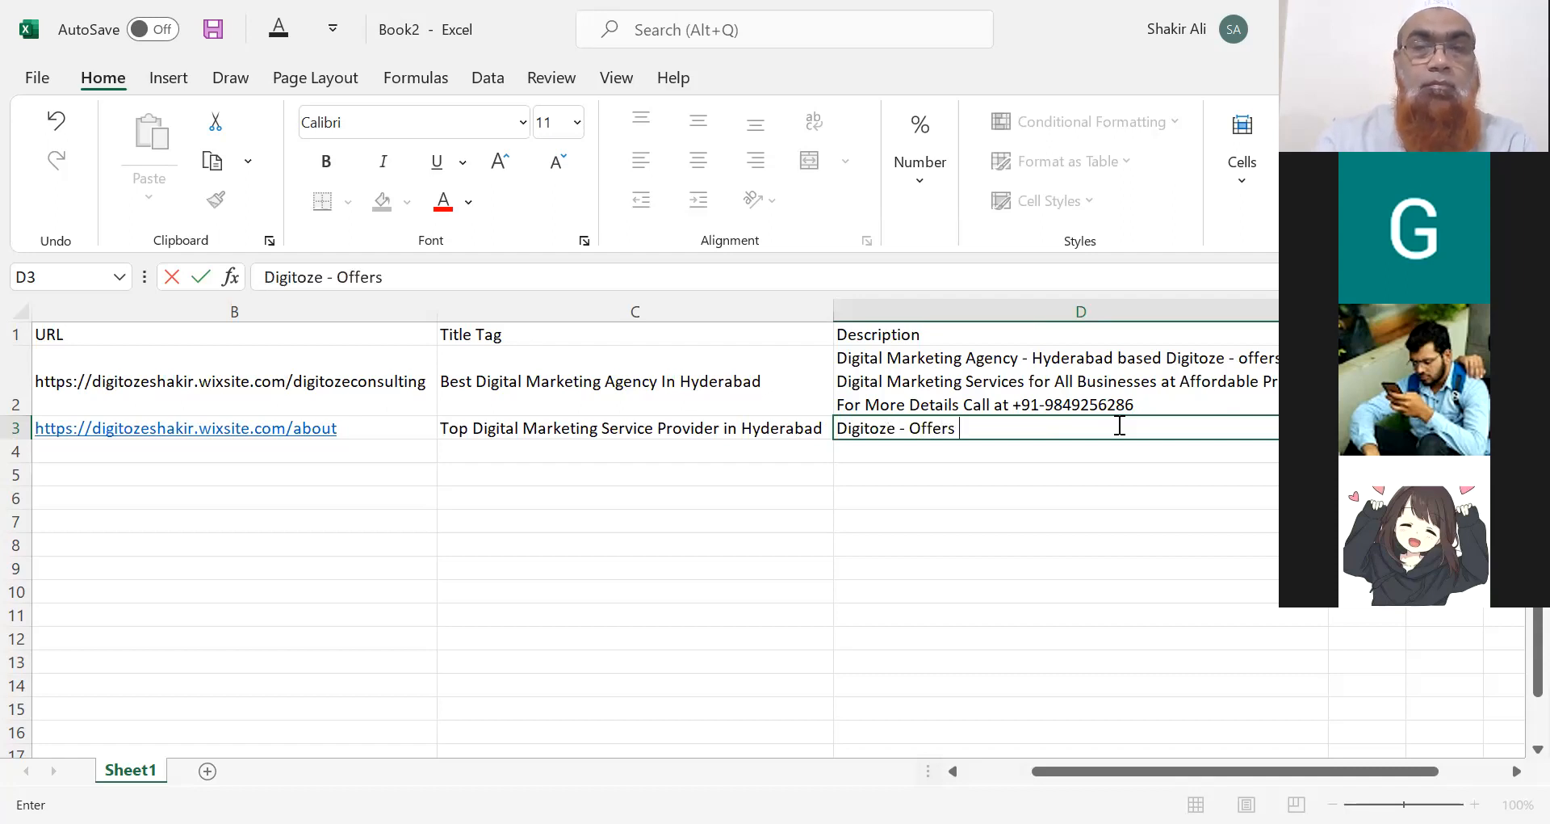
key(BackSpace)
key(BackSpace)
key(BackSpace)
key(BackSpace)
key(BackSpace)
key(BackSpace)
key(BackSpace)
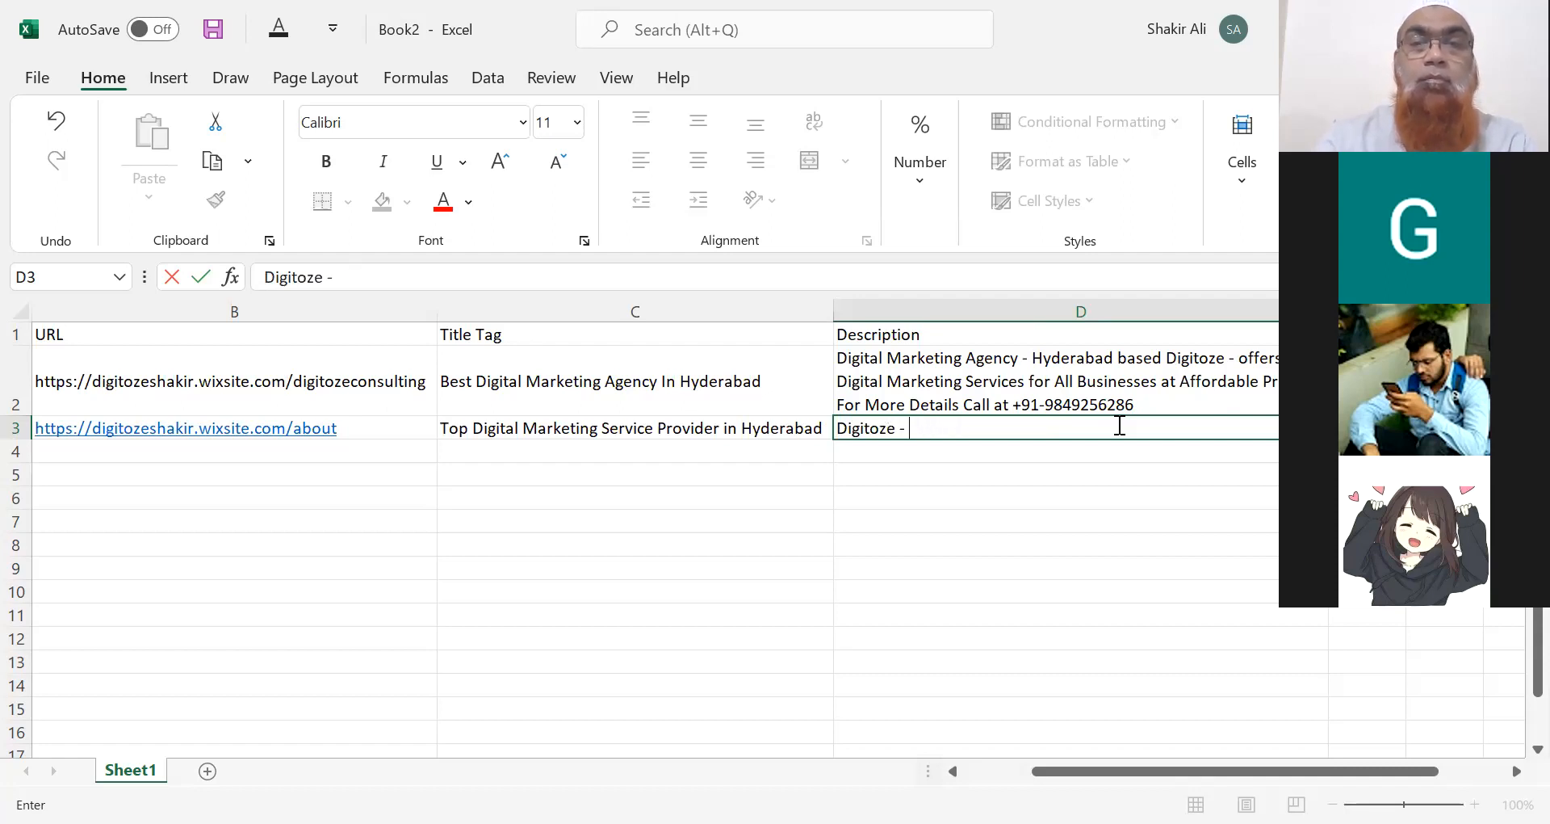
text(Top Digital Marketing )
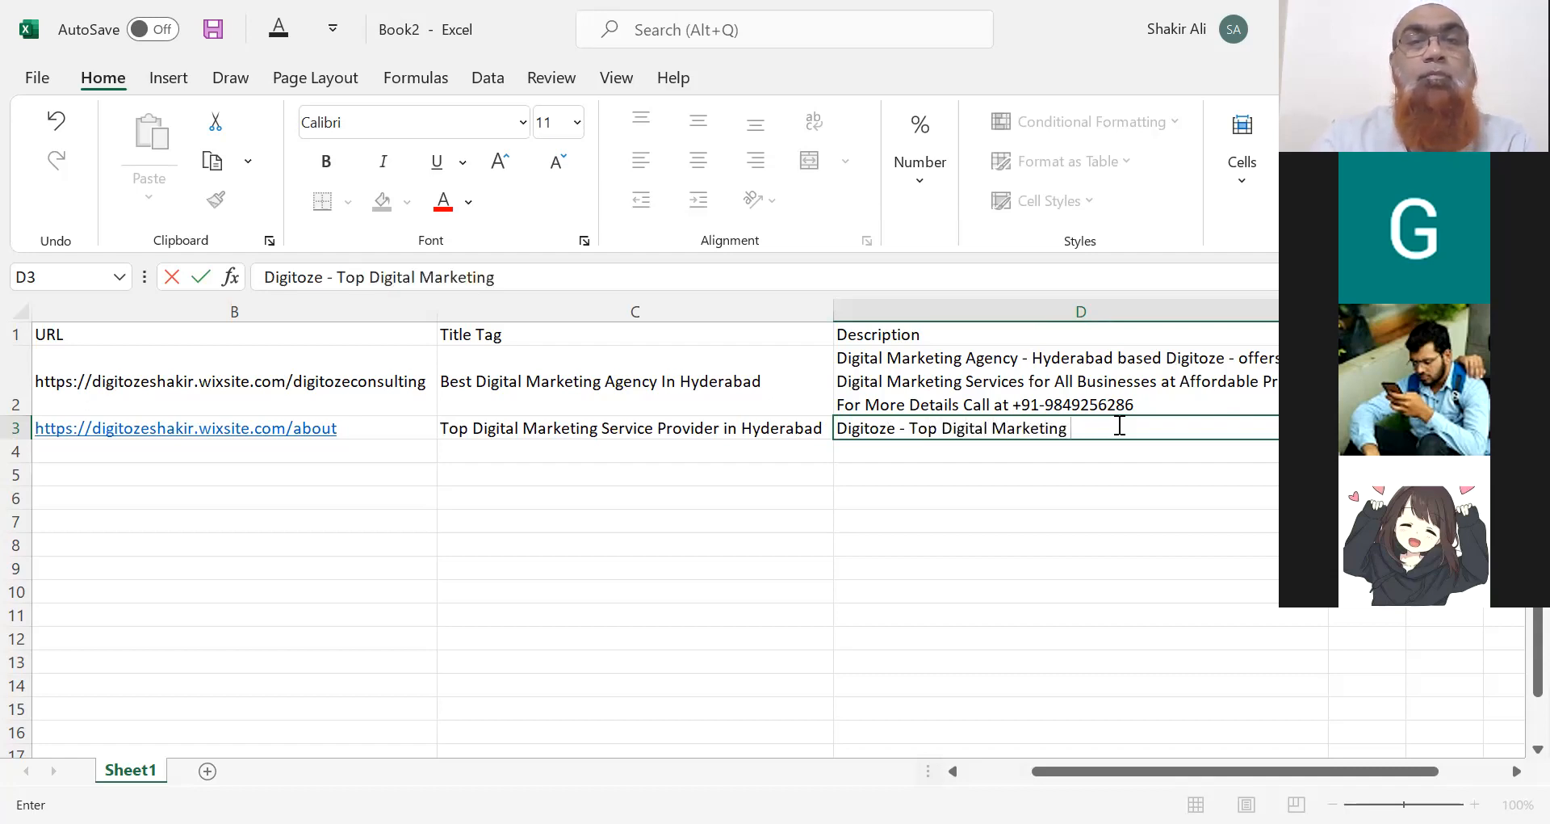
text(Service)
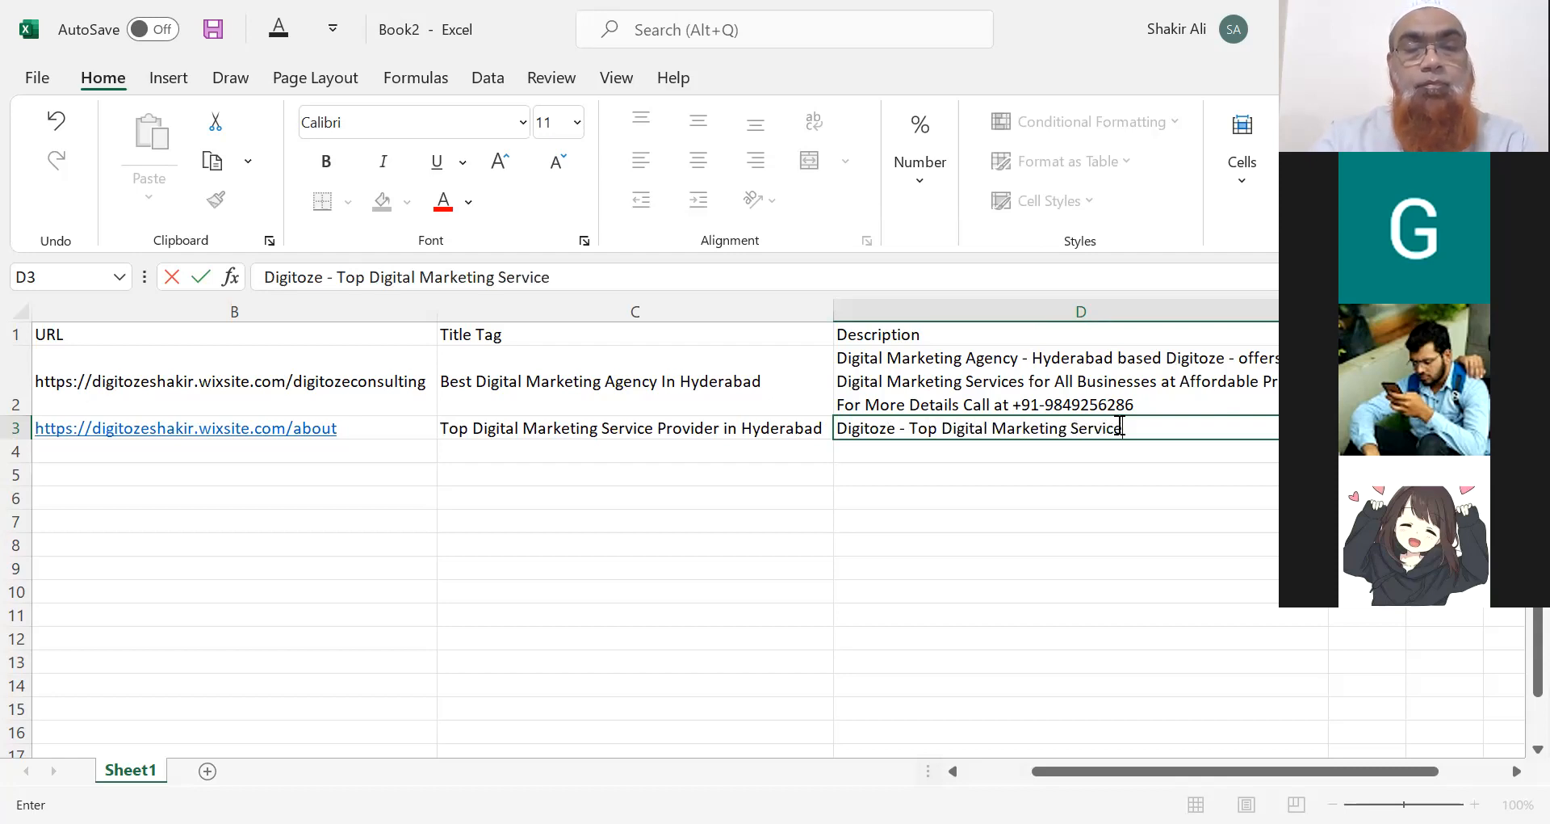
text( Provider)
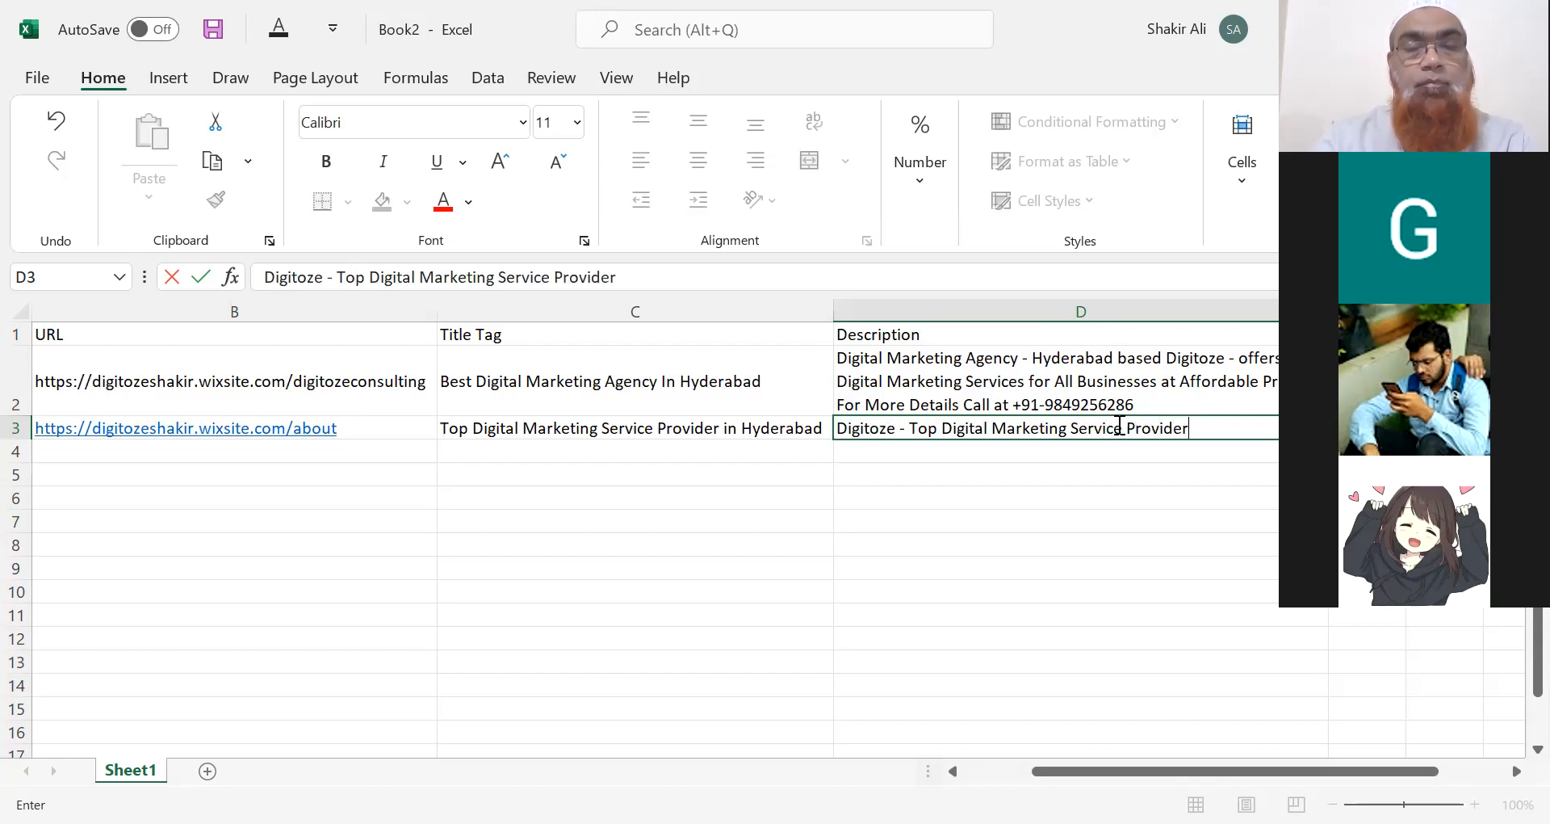
text( located)
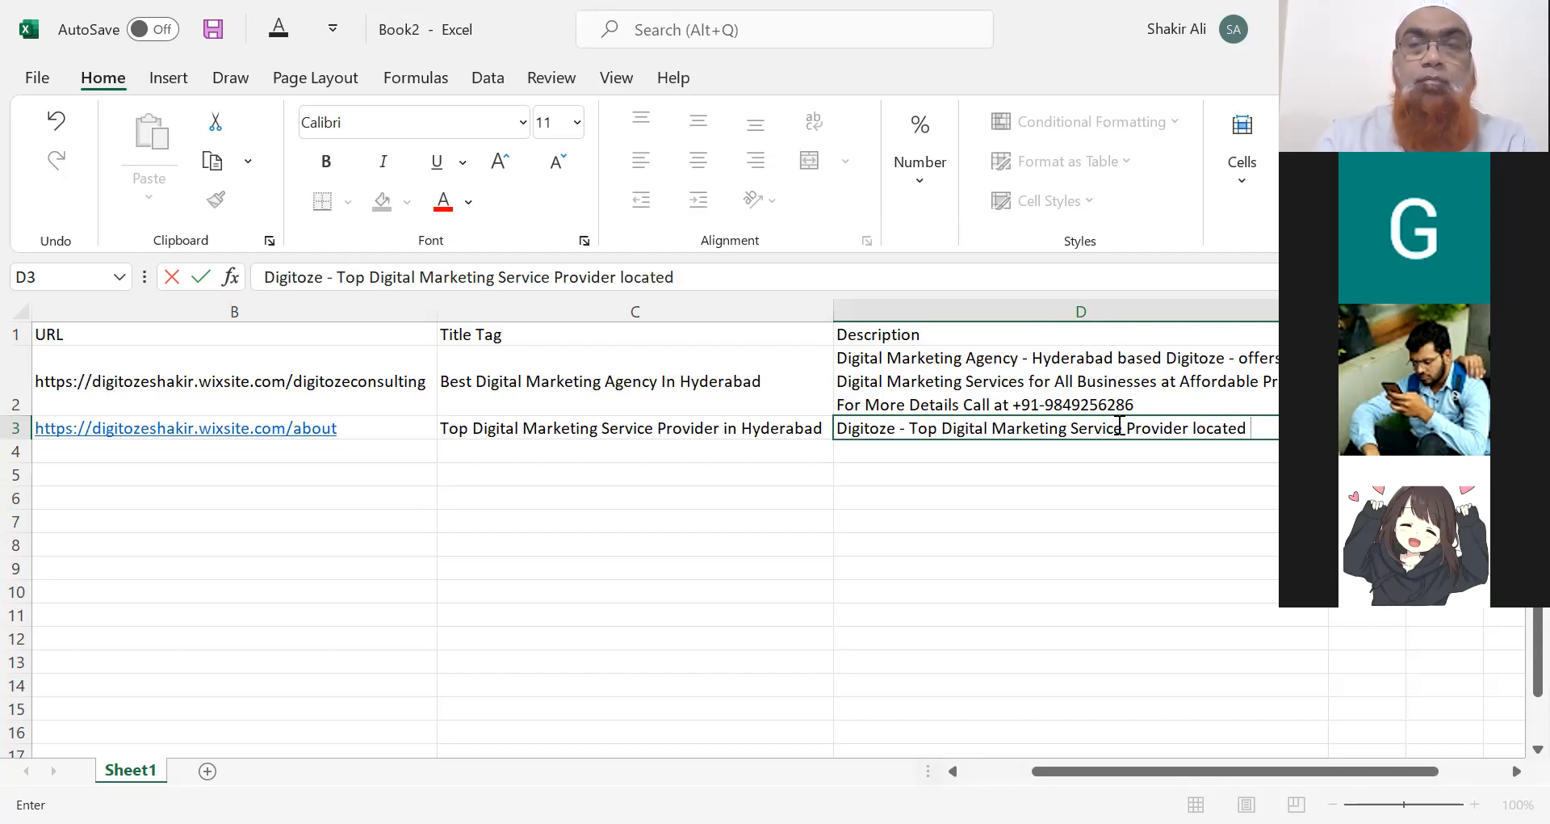
Complete D3: Hyderabad services for Small, Medium and Large, Best Price, packages from Rs 10,000 per month.
key(BackSpace)
key(BackSpace)
key(BackSpace)
key(BackSpace)
key(BackSpace)
key(BackSpace)
key(BackSpace)
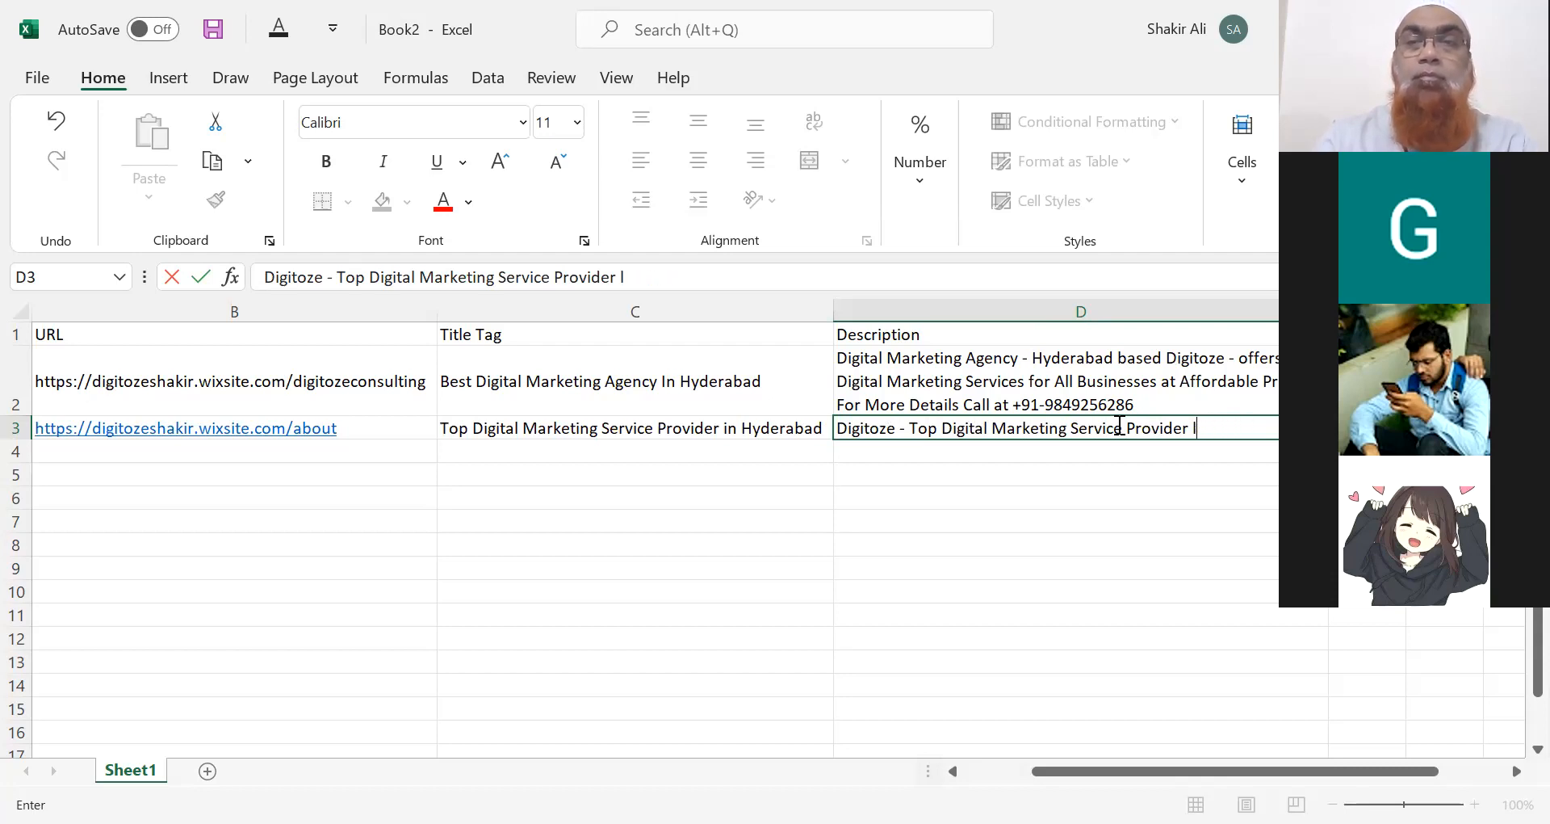
text(in Hyd)
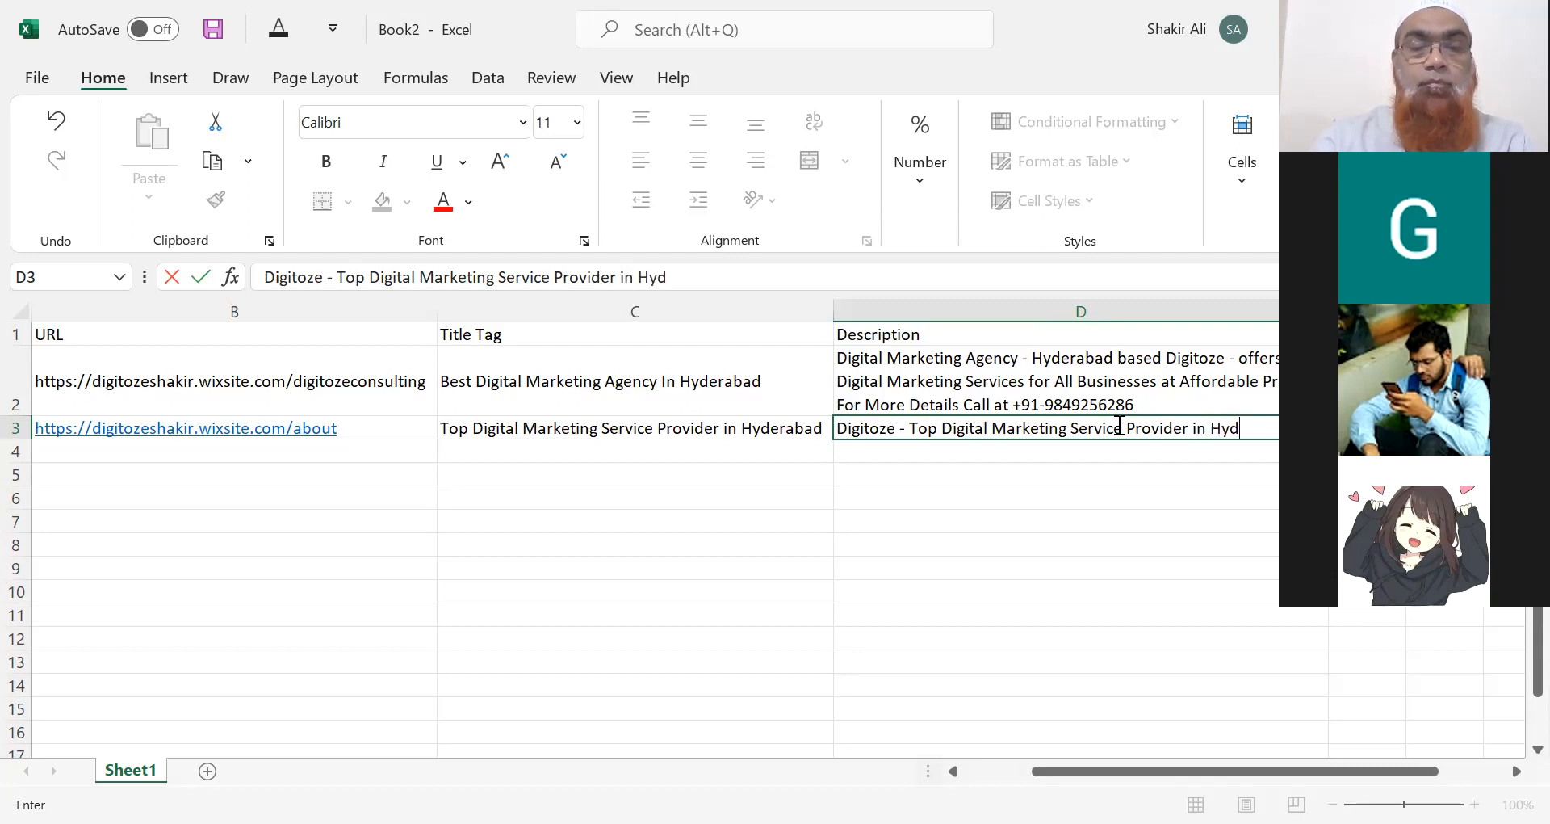
text(erabad offers )
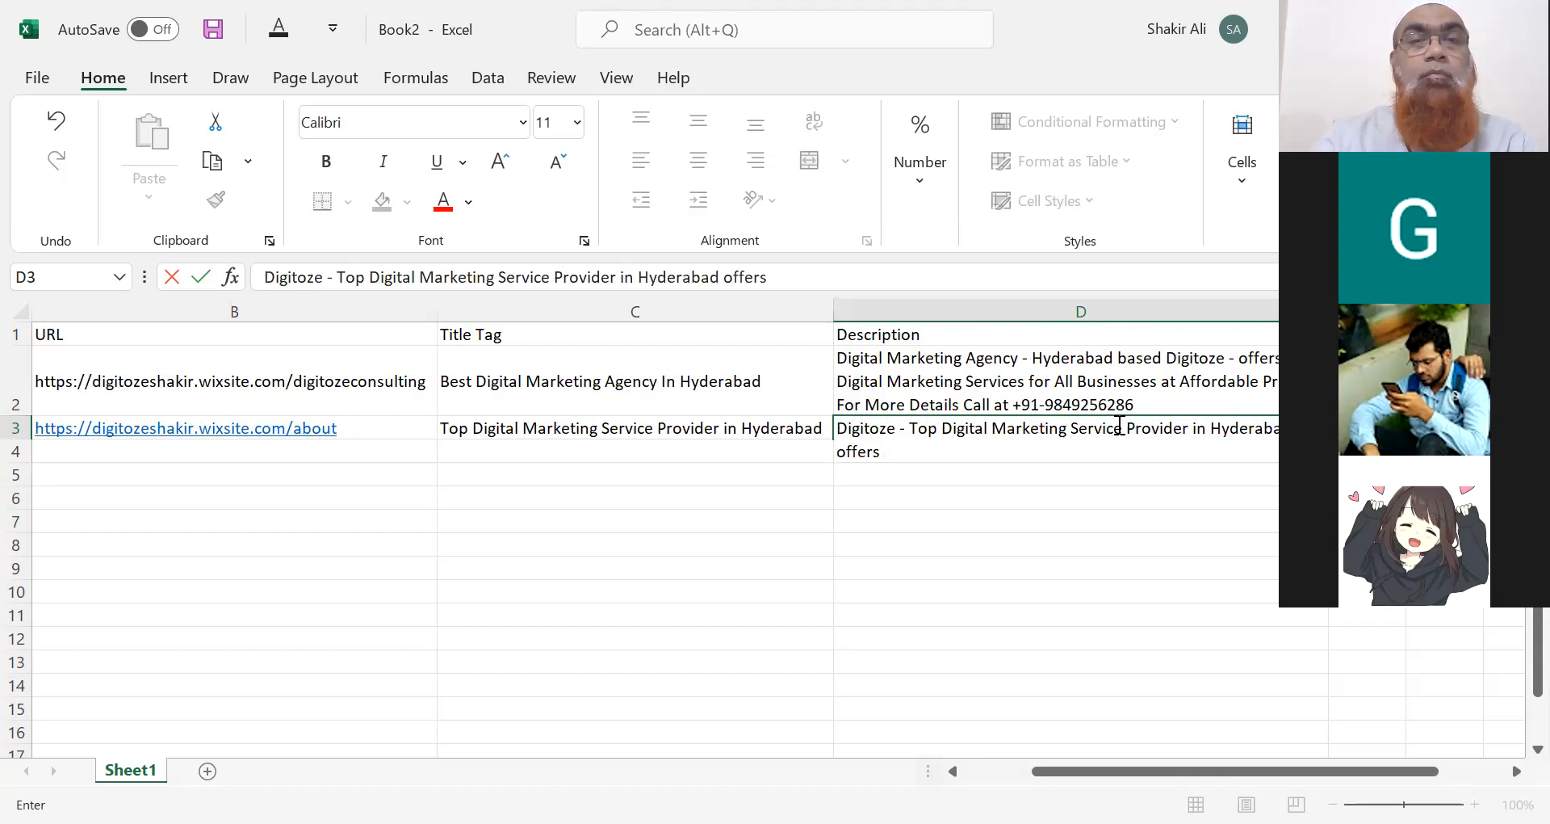
text(Complete Digital Marketing Services for)
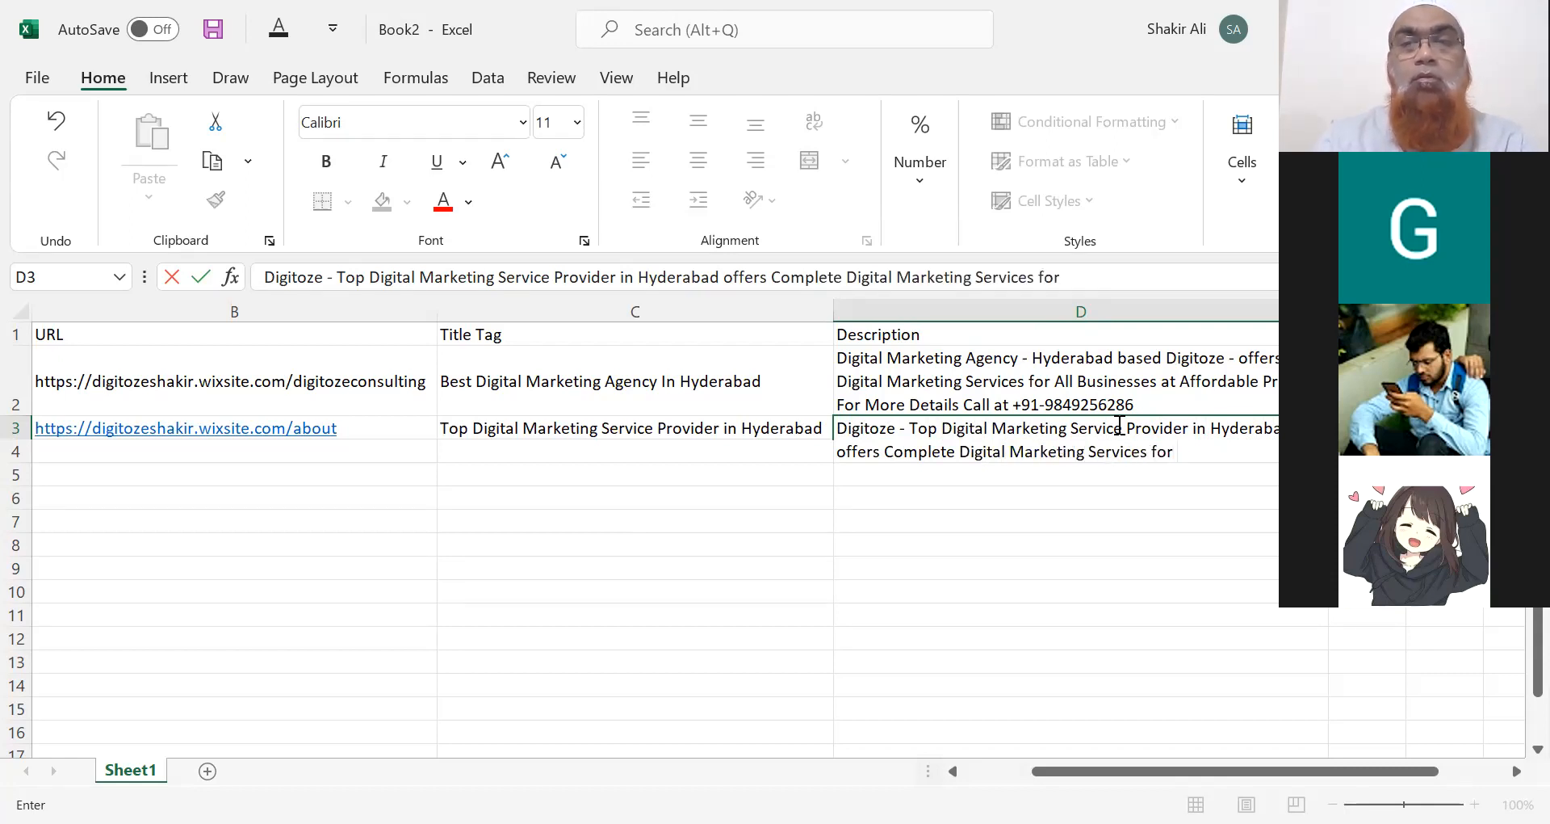
text( Small)
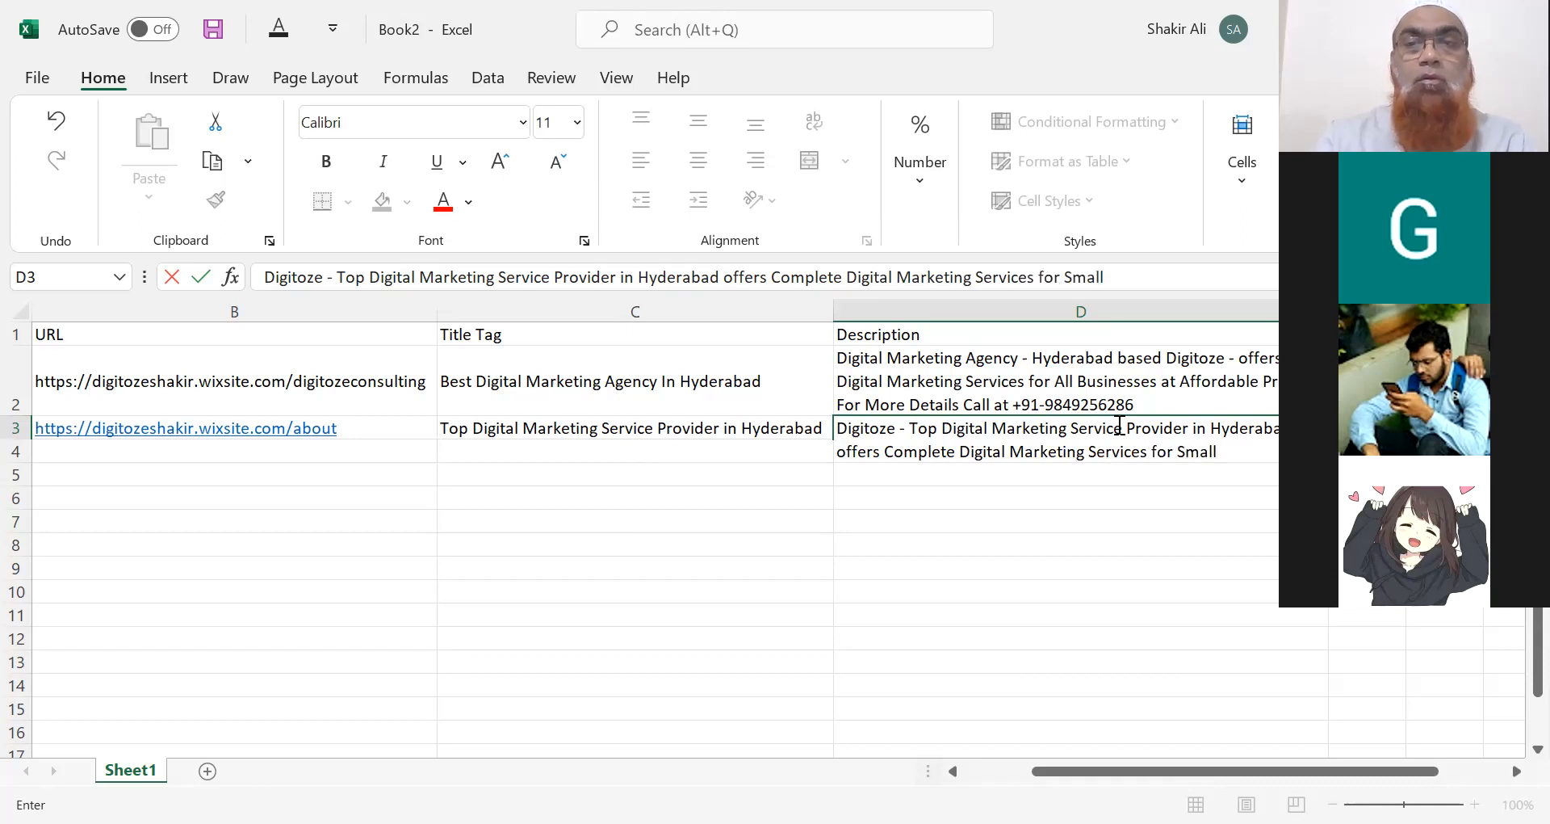
text(, M)
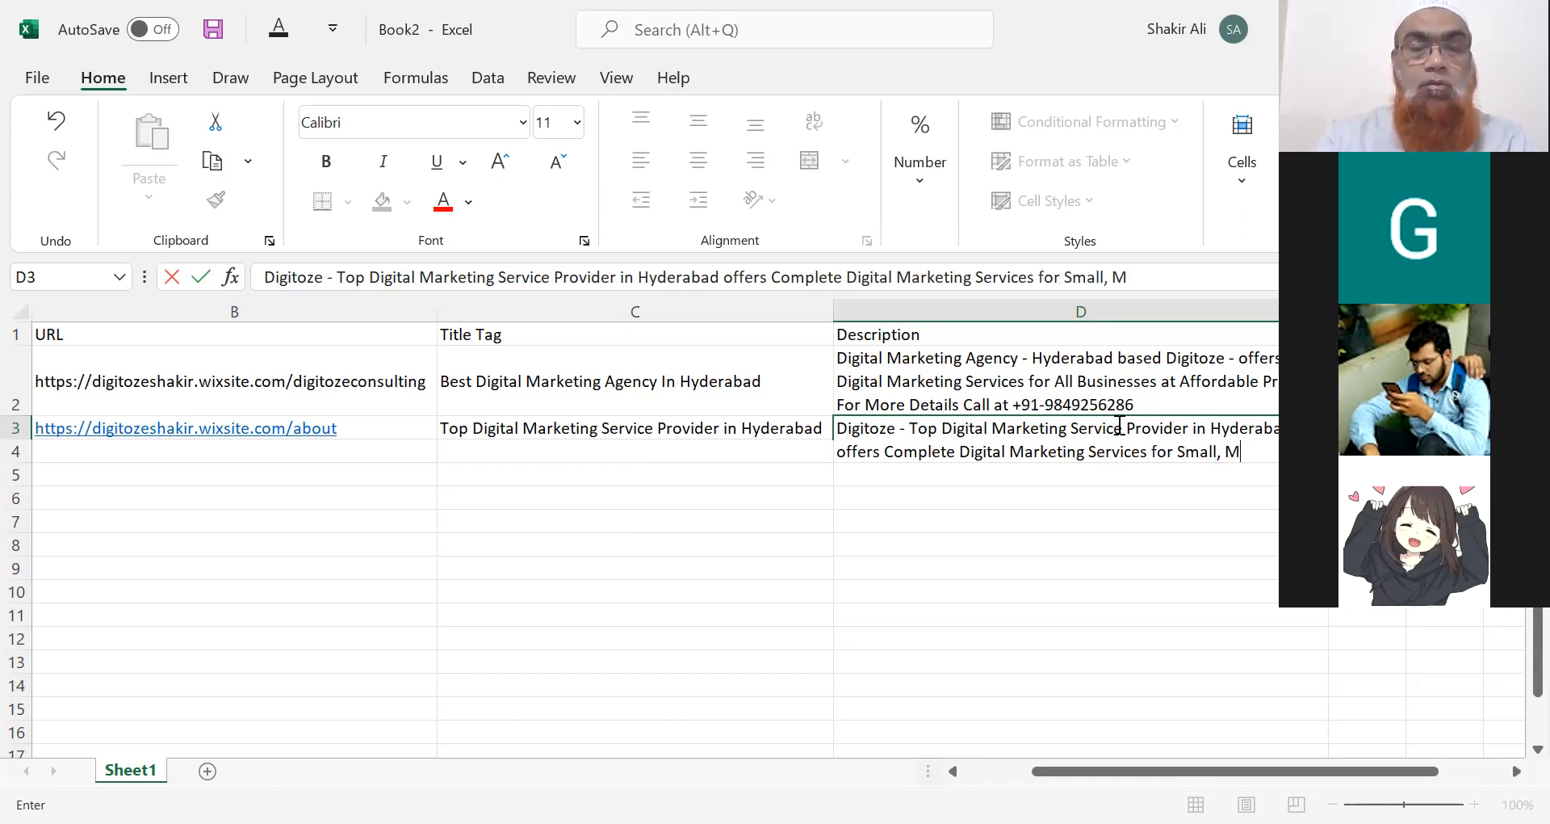
text(edium and)
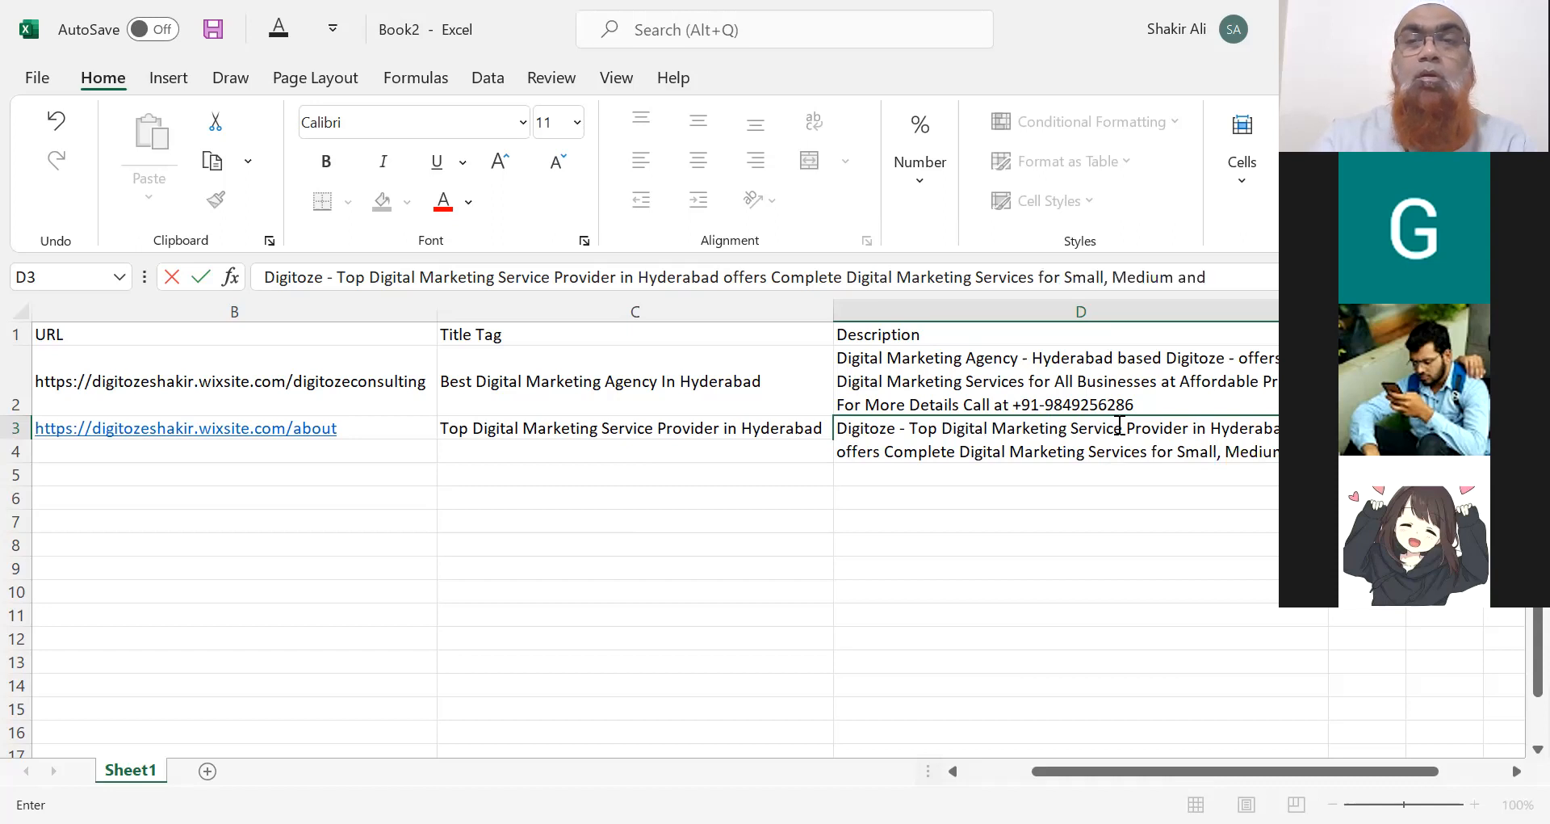
text( Larger )
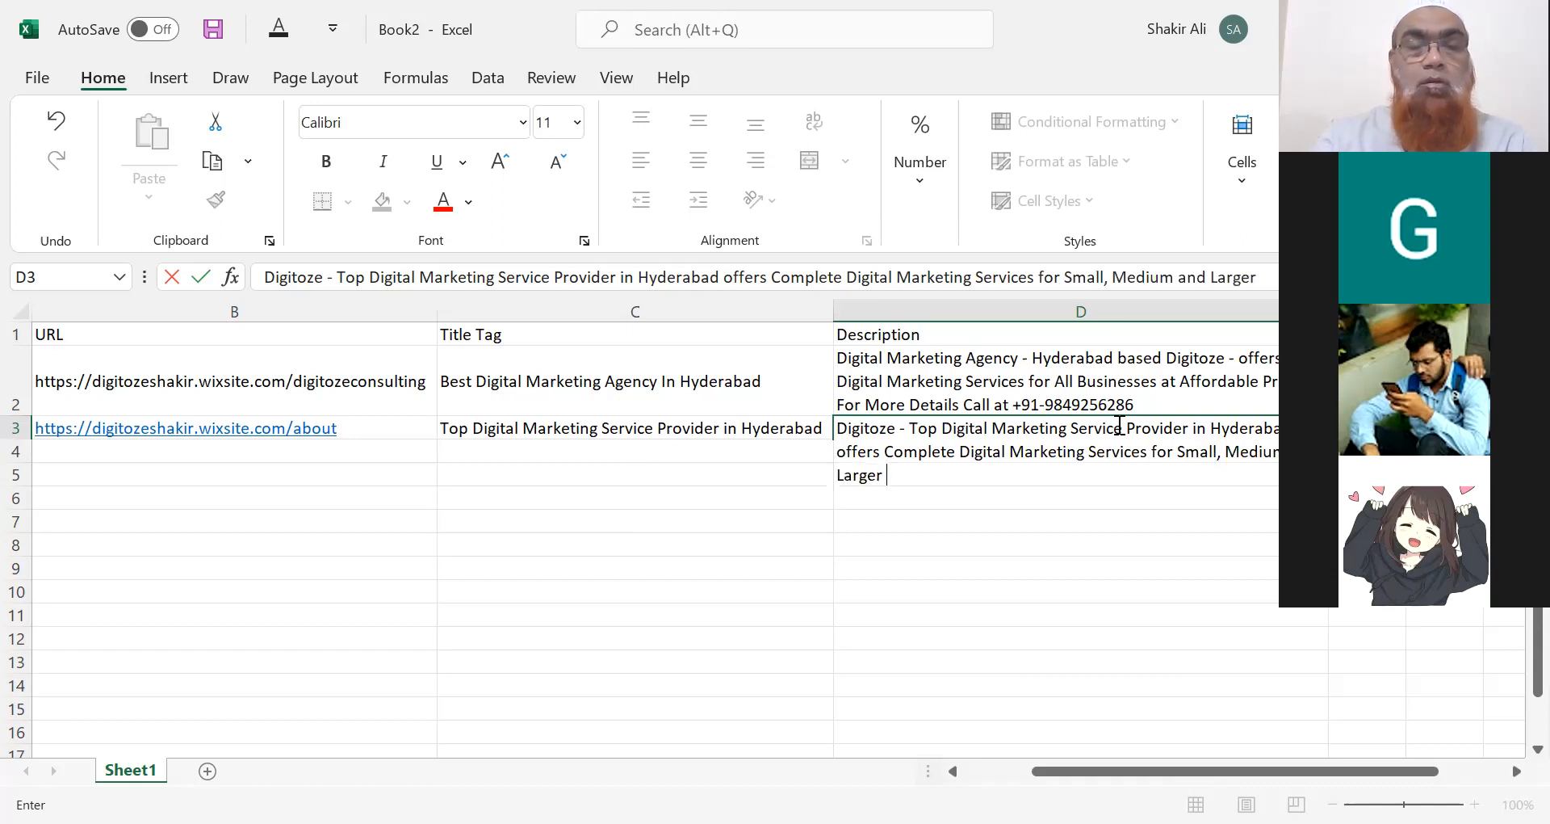
text(Enter)
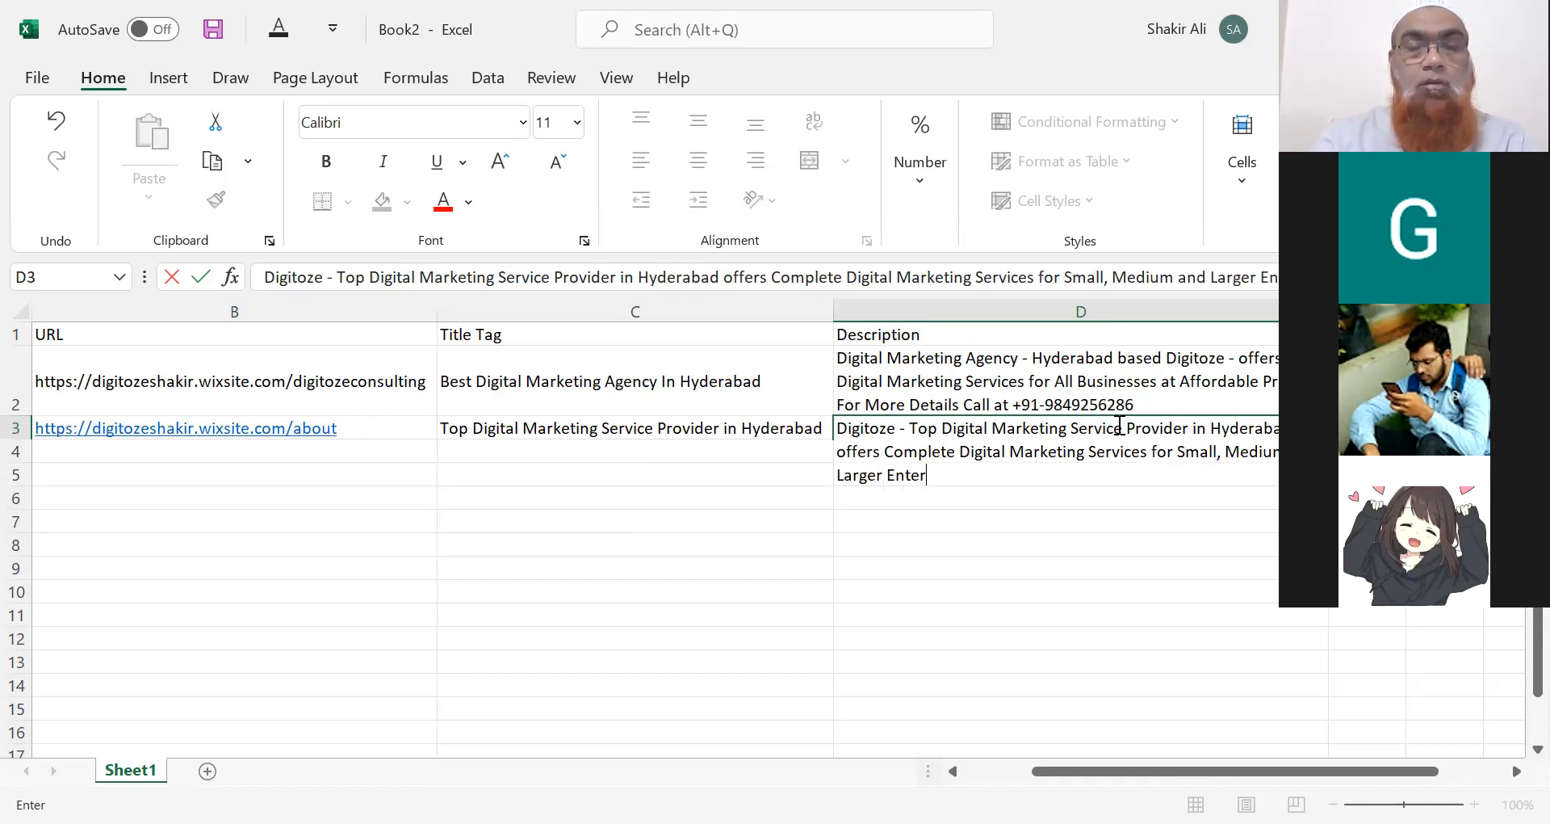
text(prices a)
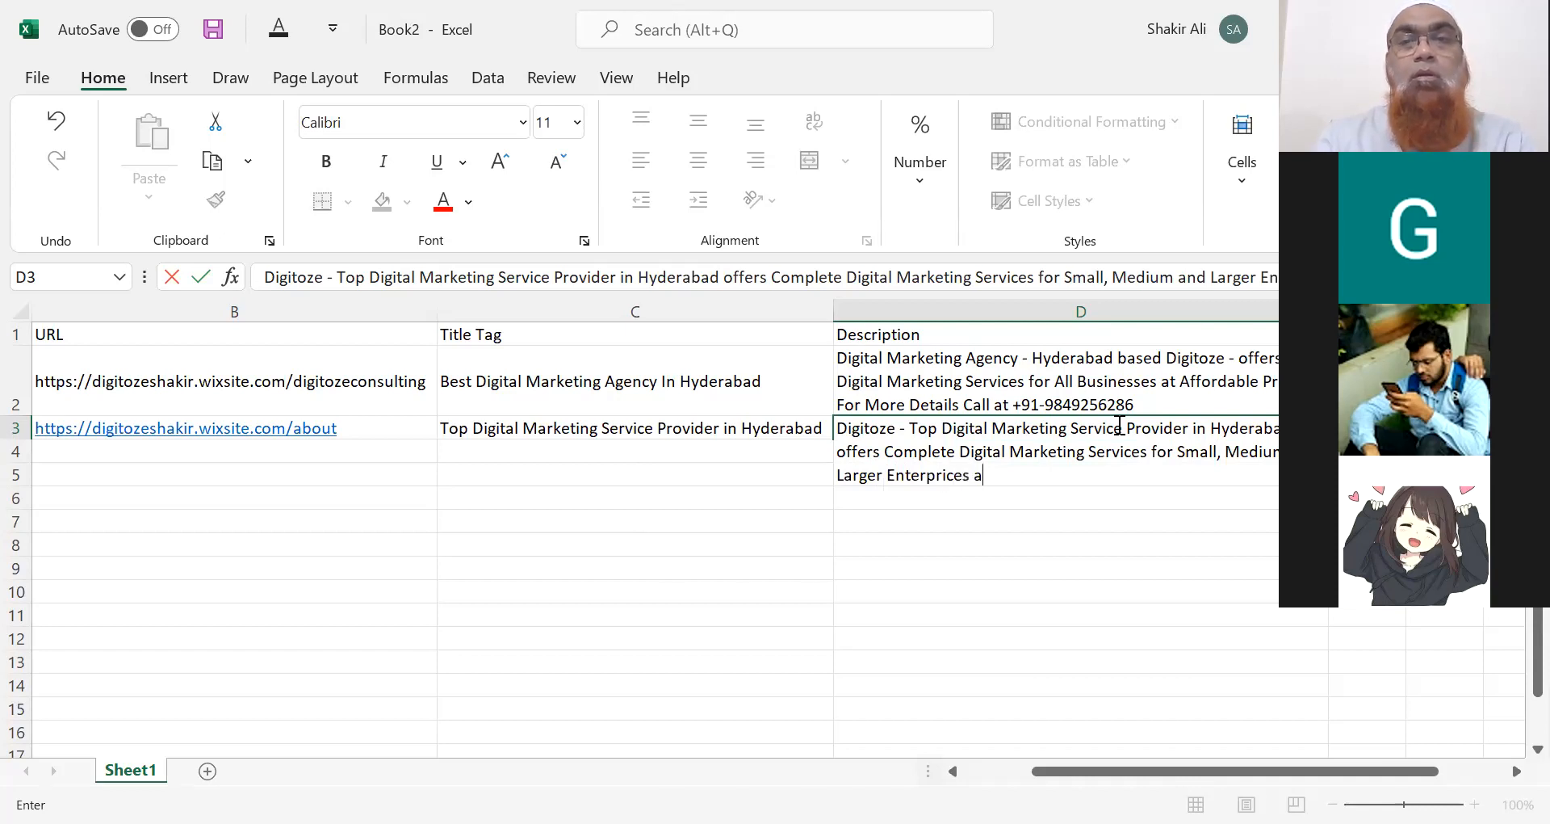
text(t)
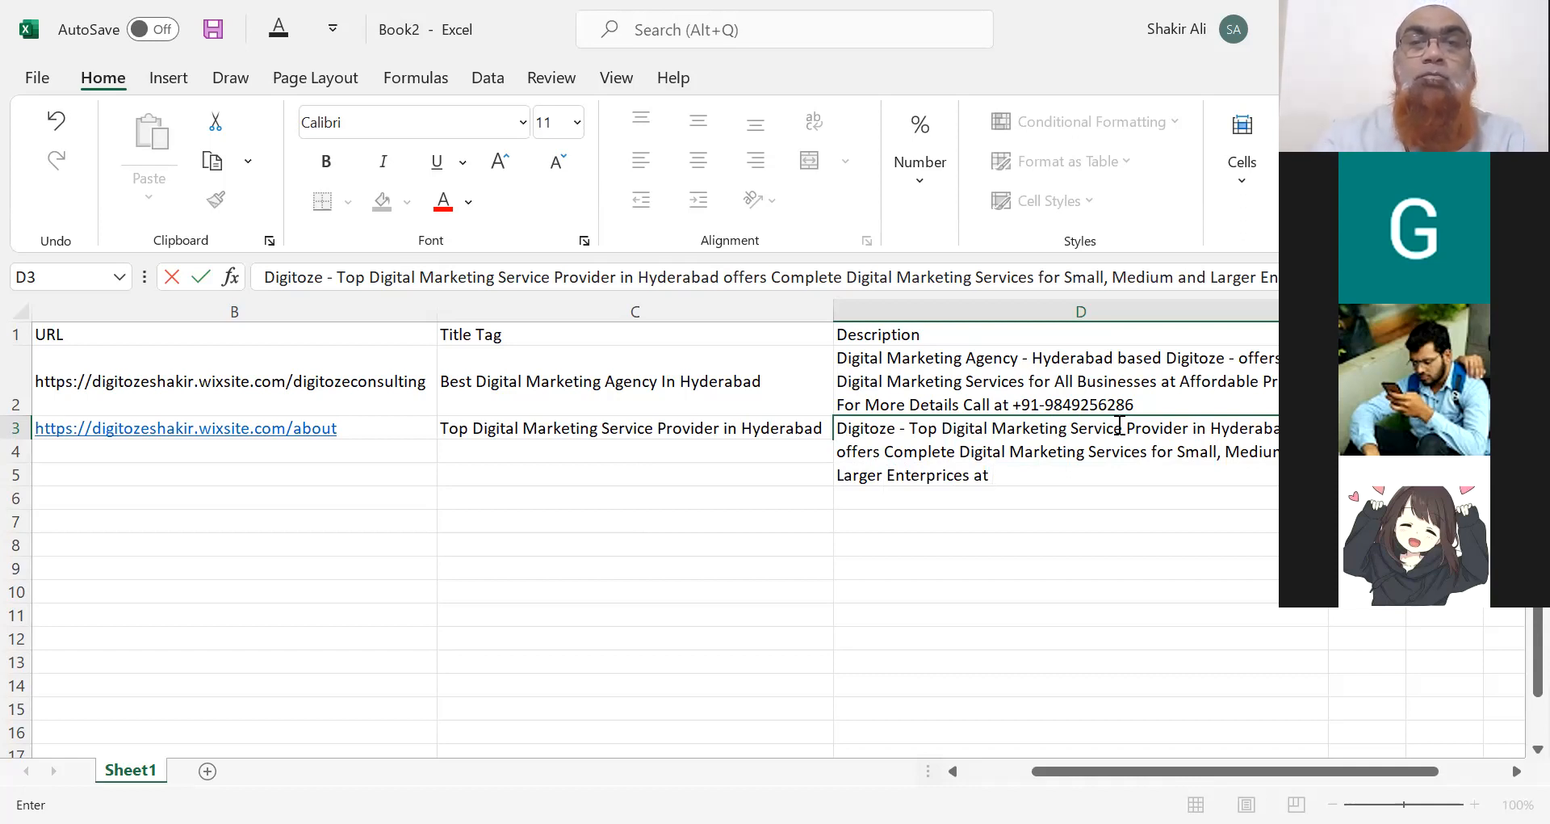
click(885, 479)
key(BackSpace)
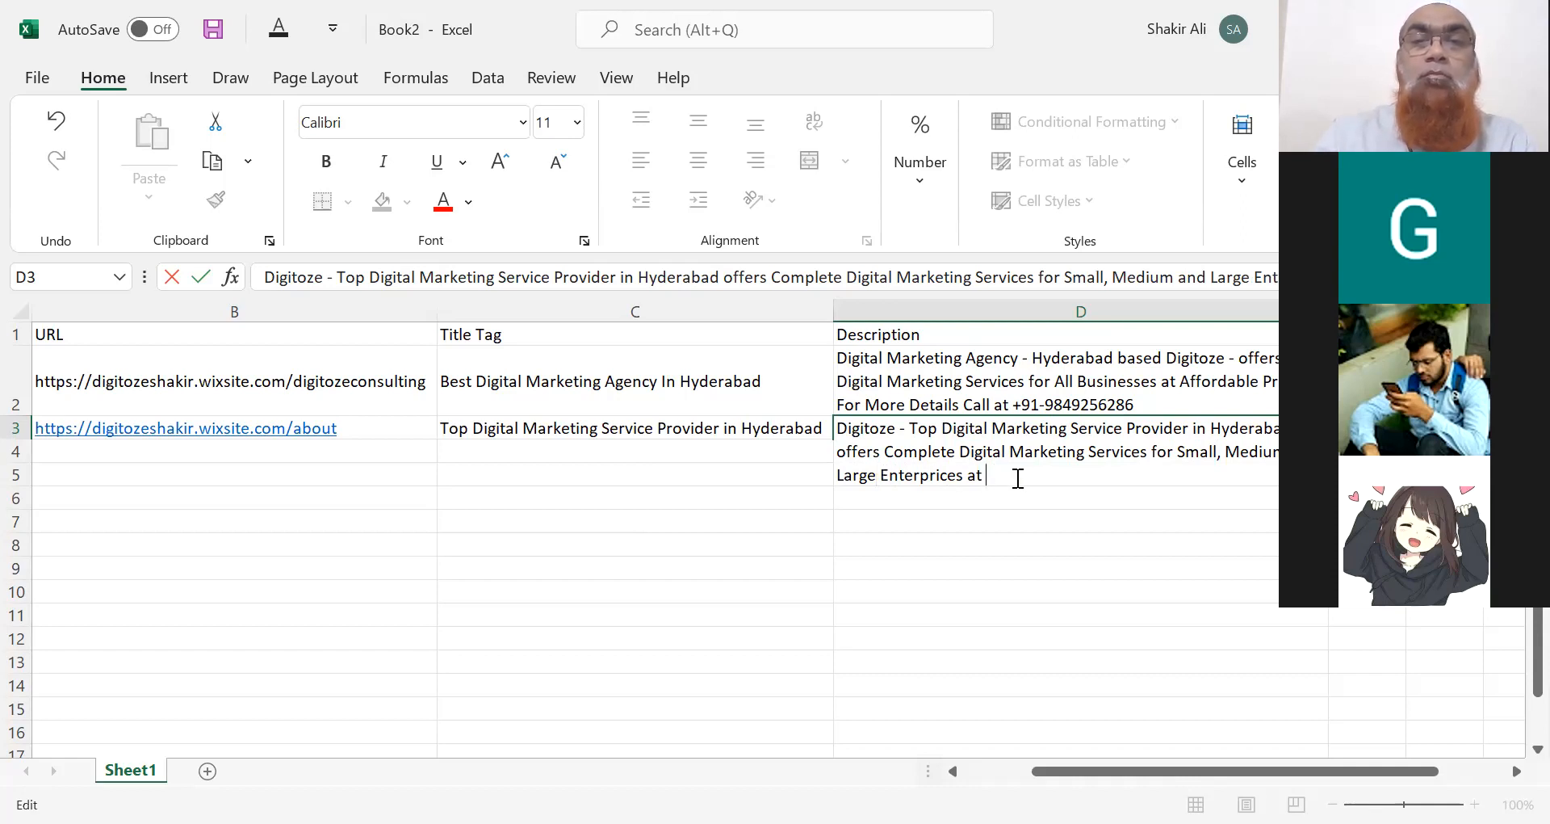
text(Best)
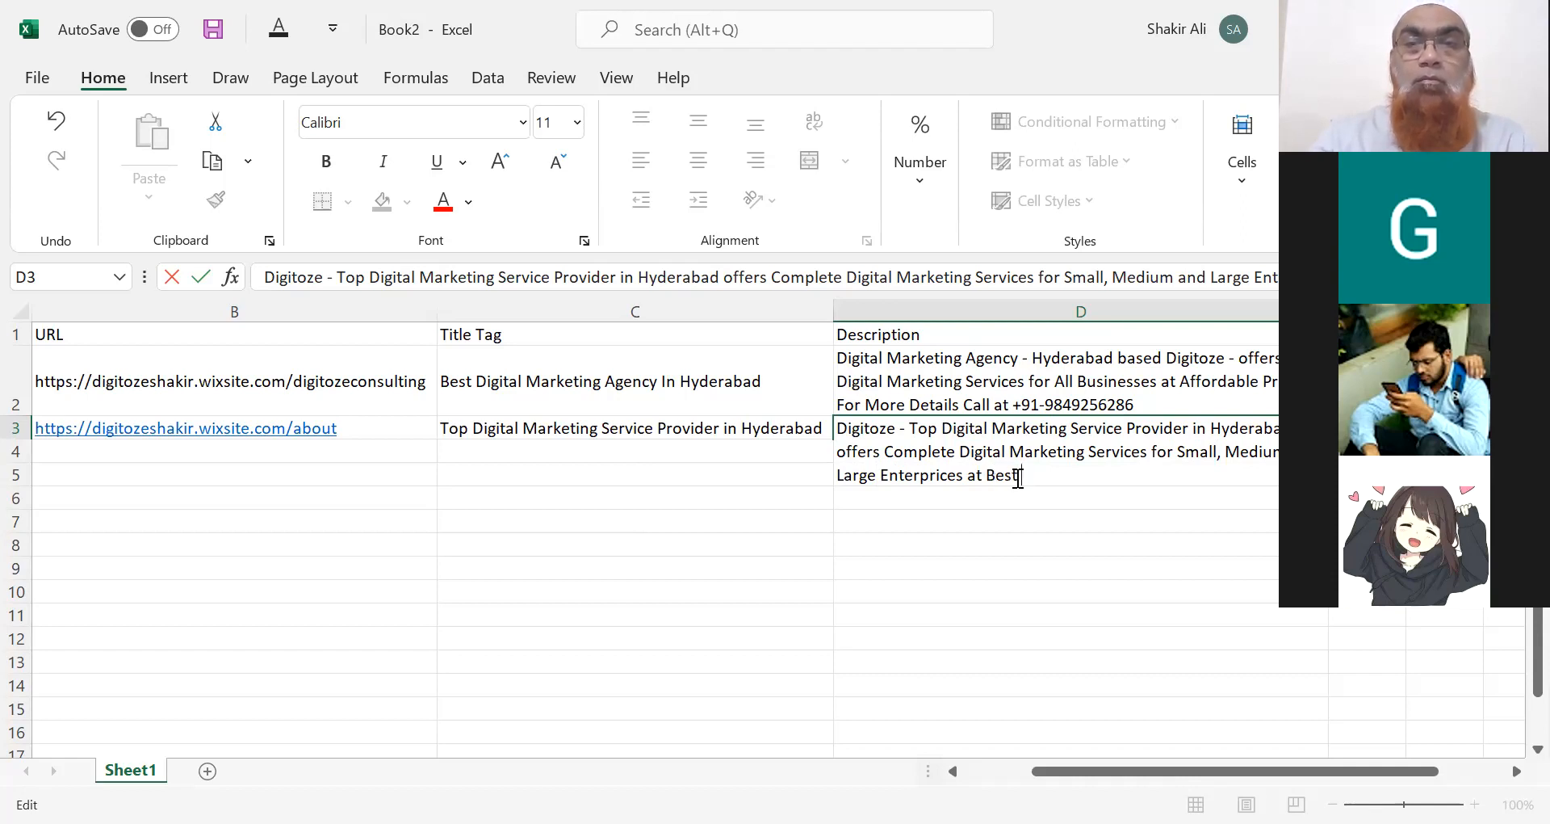
text( Price.)
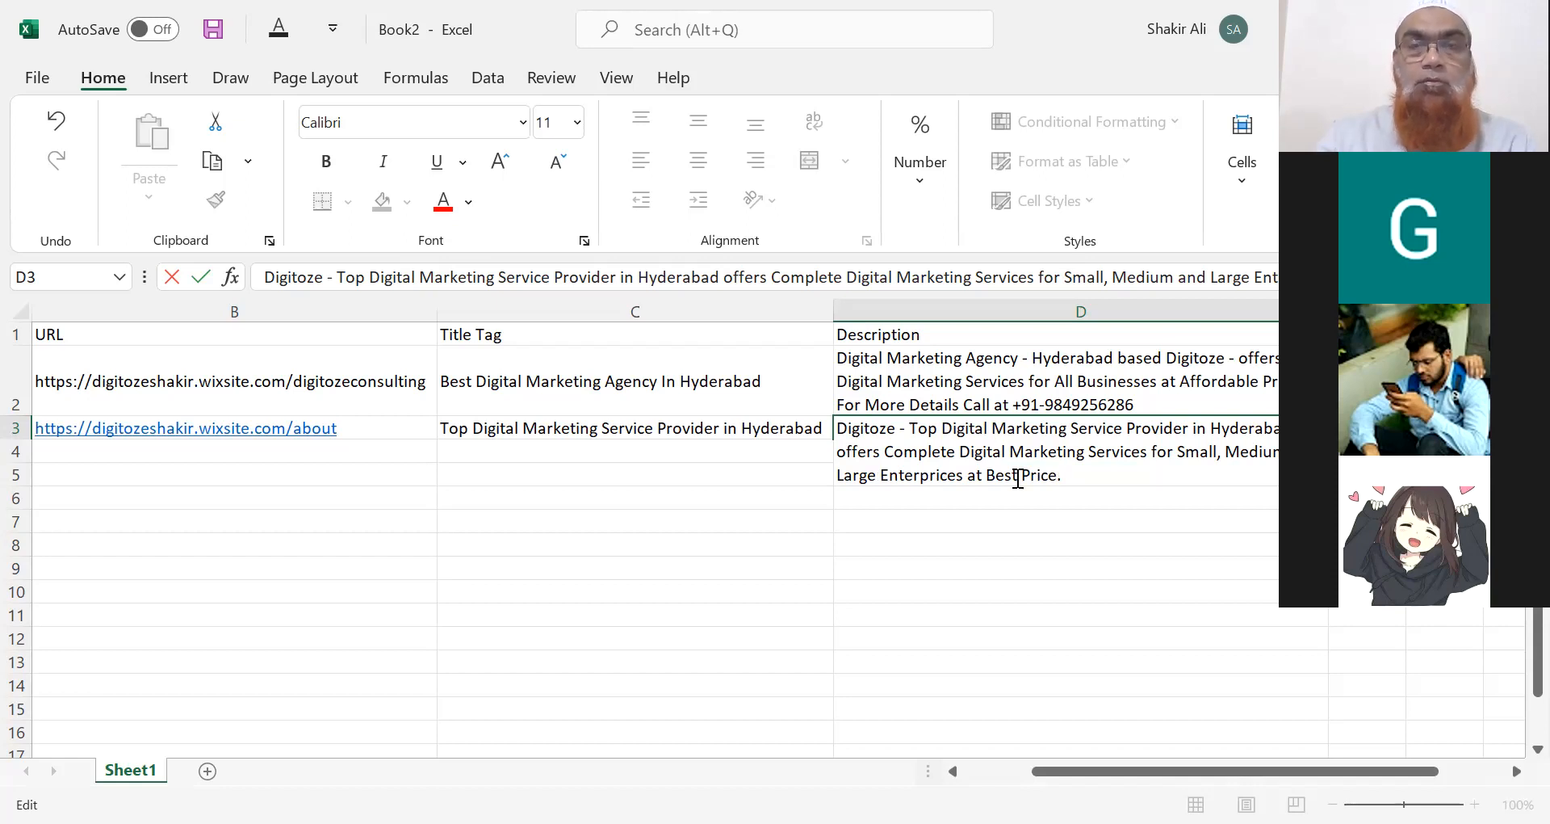
text(Package)
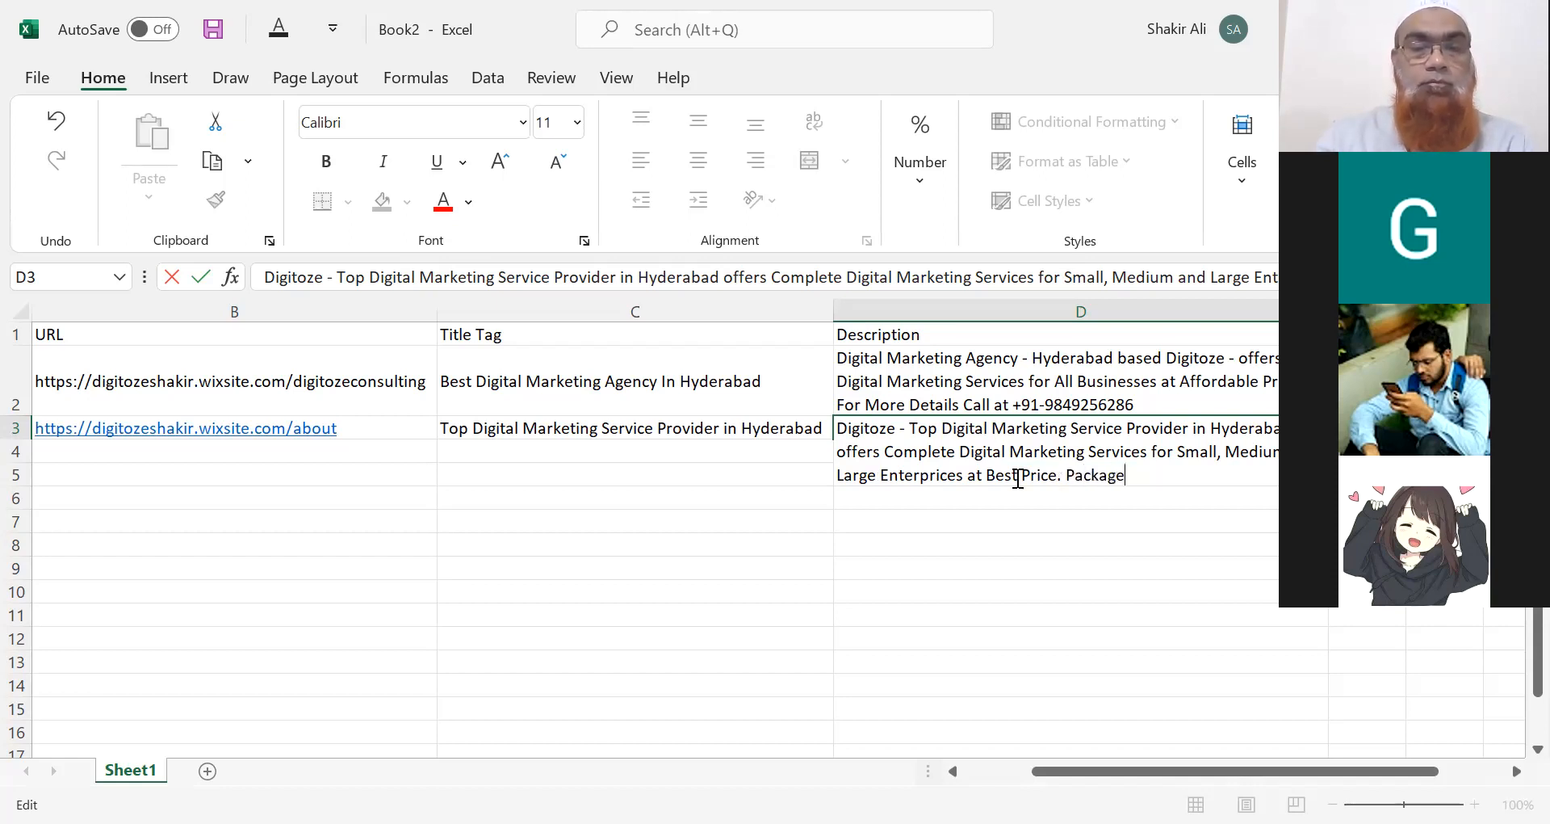
text(s strats )
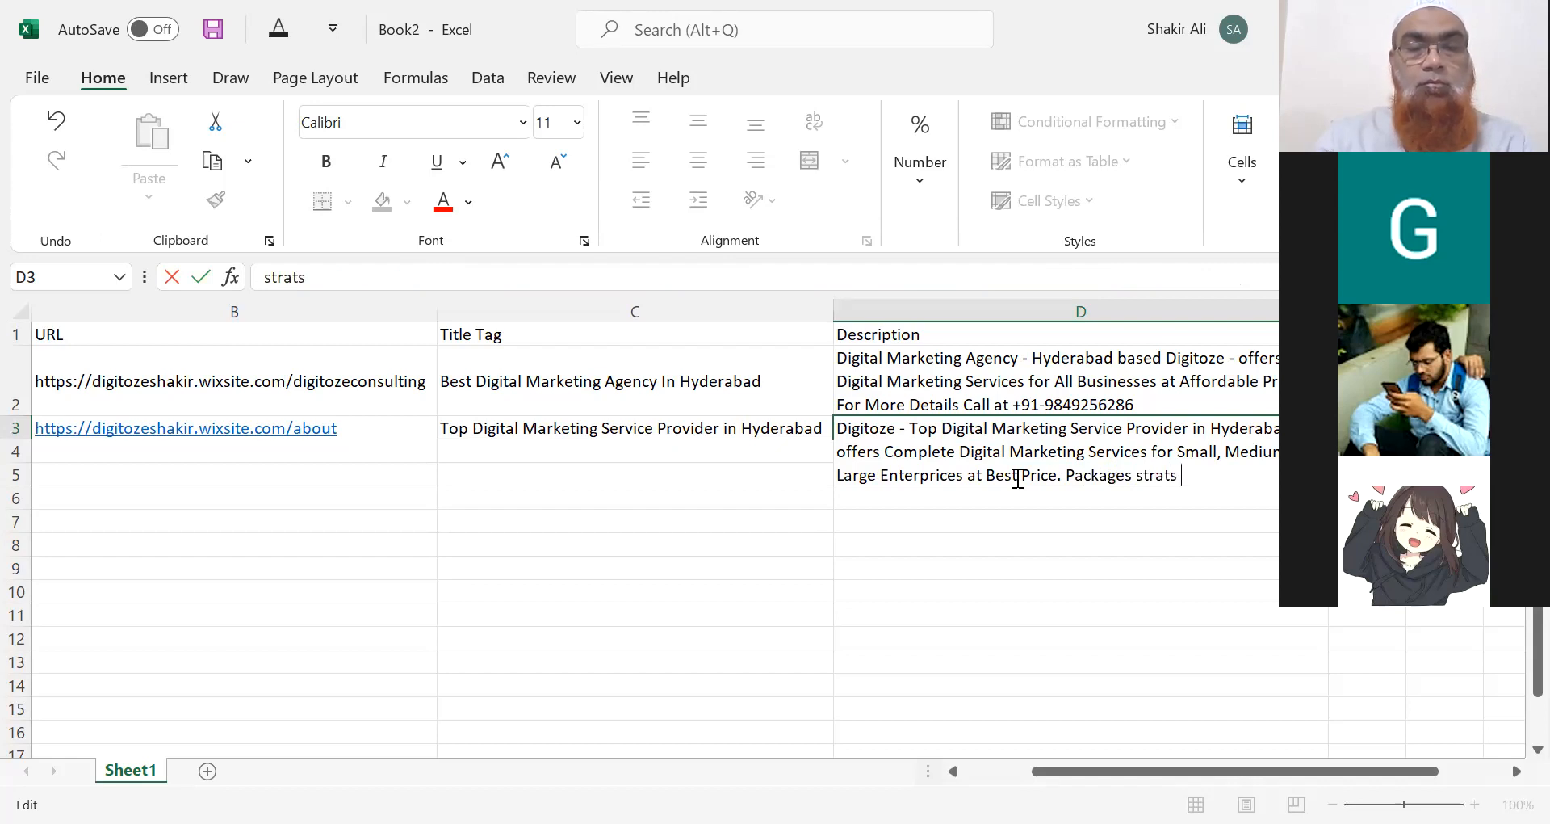
text(with )
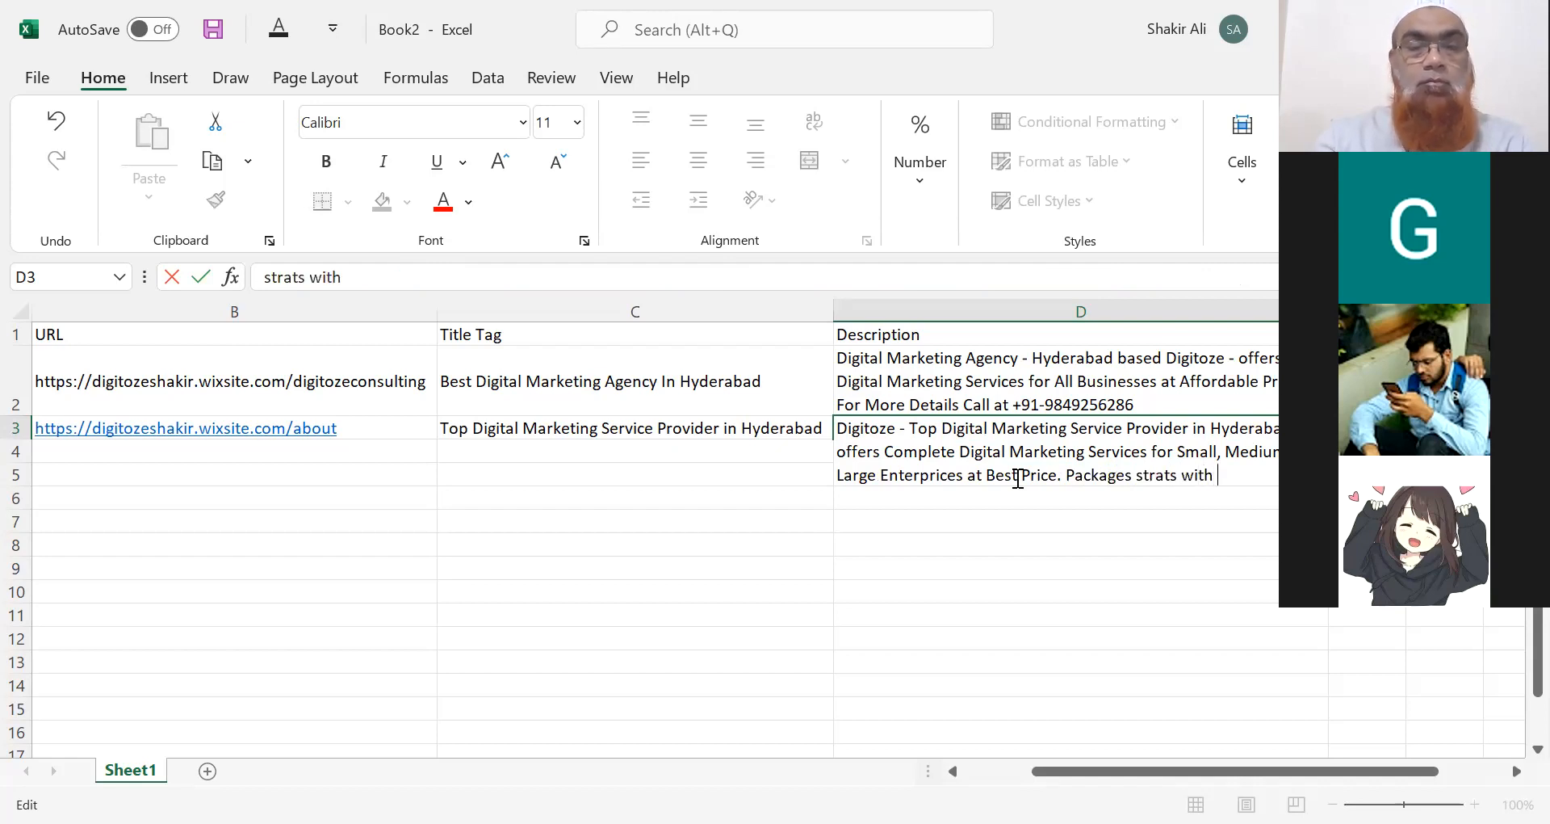
text(Rs 10,)
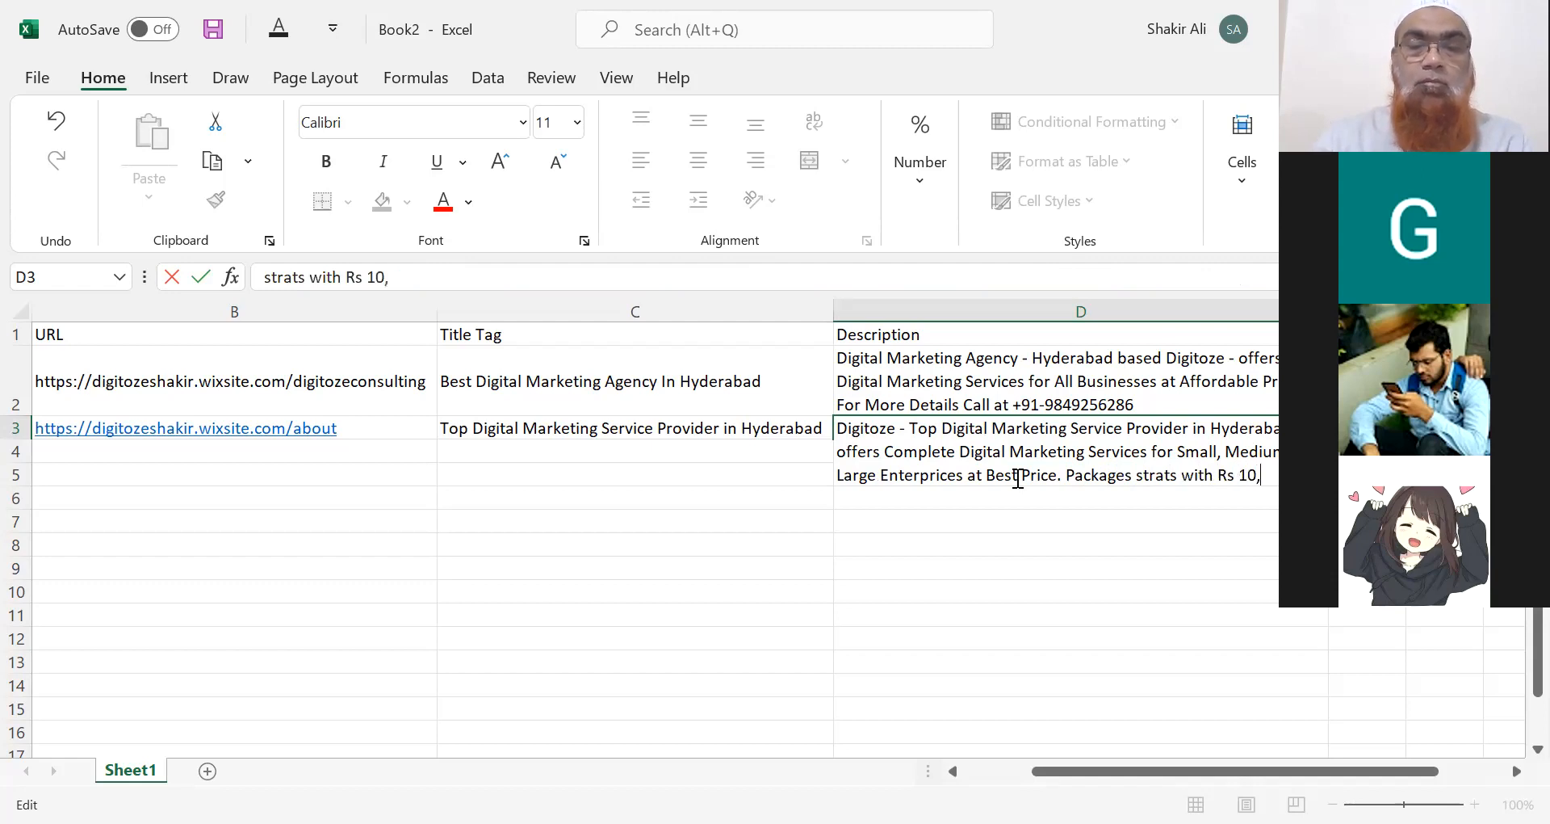
text(000 per month.)
drag(1083, 517, 1028, 486)
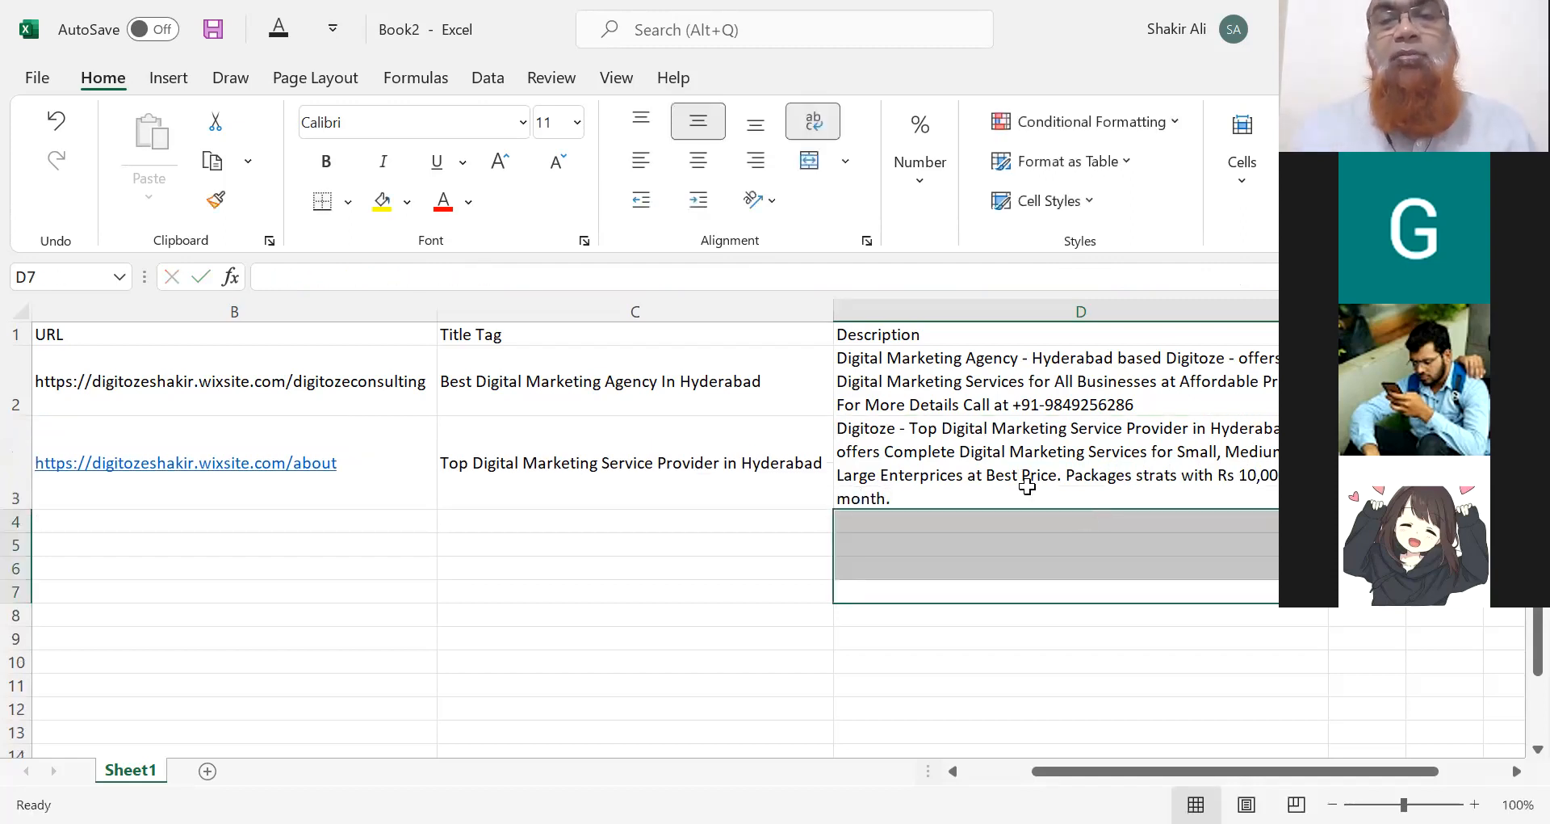
Copy the B2 URL into B4 beside Website Designing Services.
click(1022, 470)
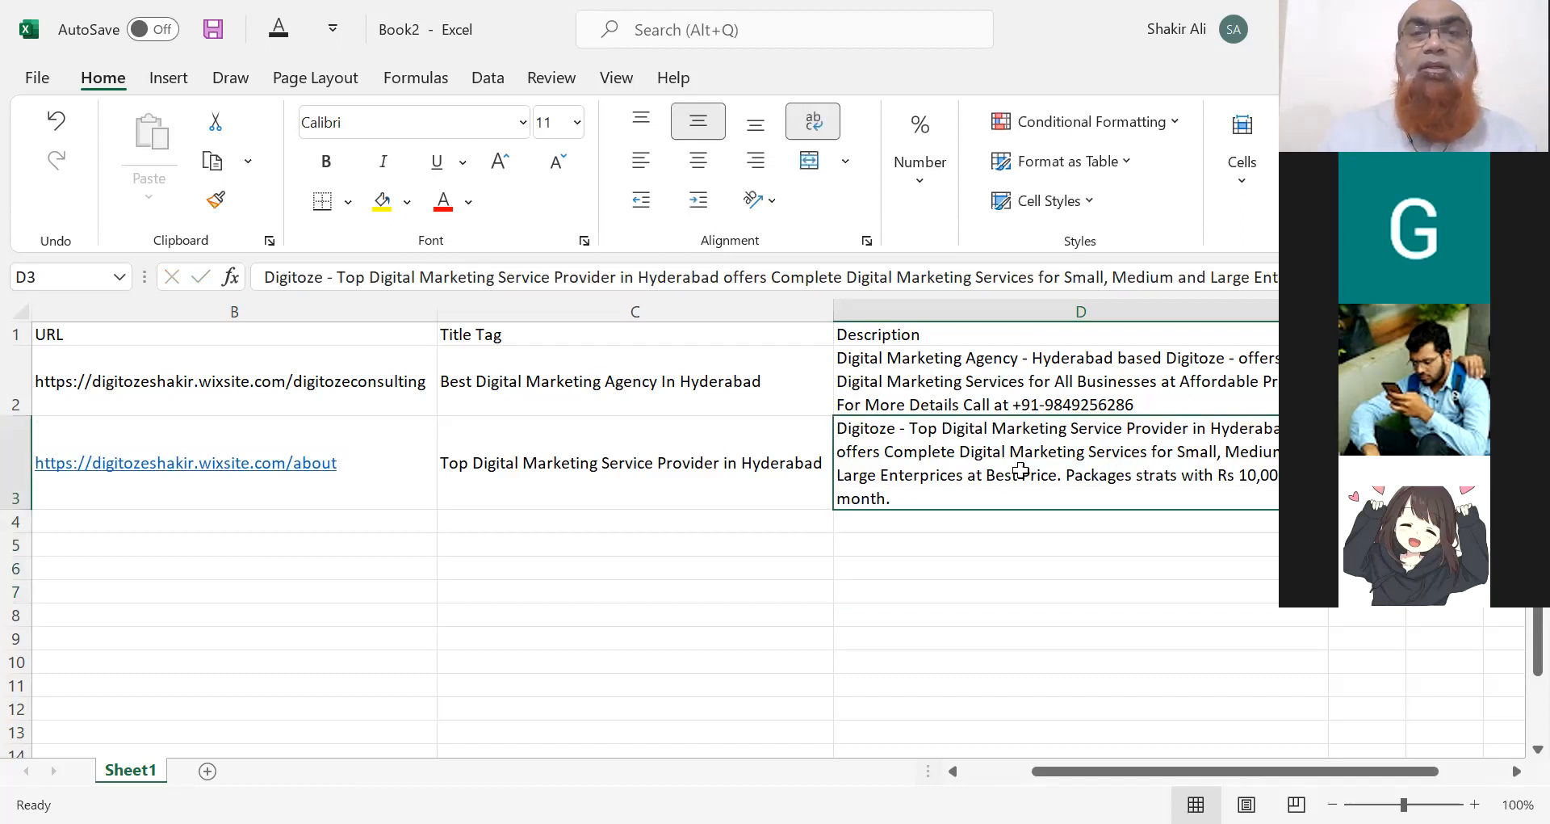
key(Left)
key(Left)
key(Left)
key(Down)
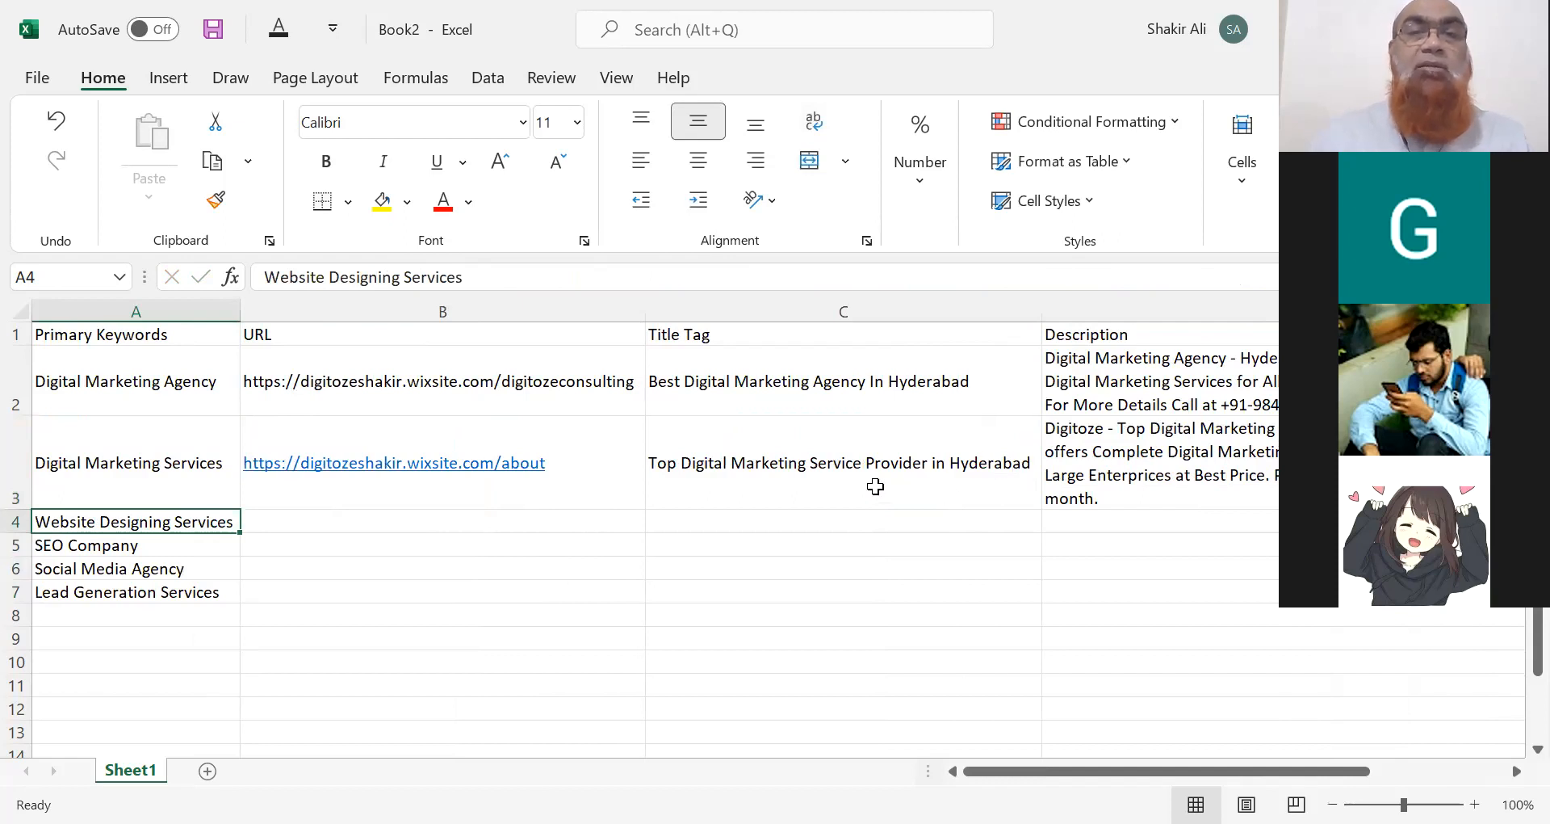
click(614, 381)
key(ctrl+c)
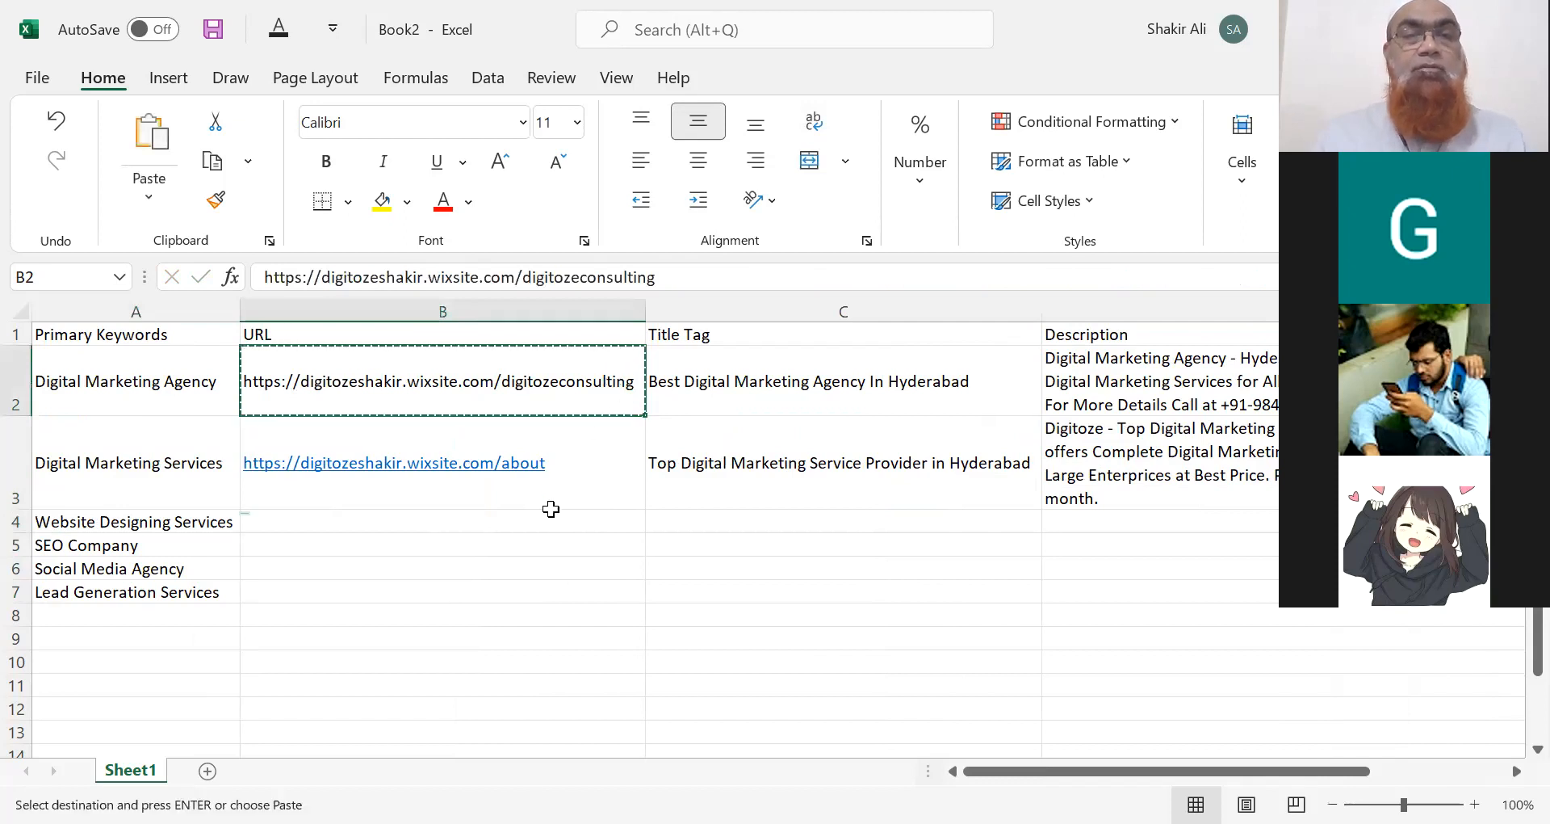
click(549, 524)
key(ctrl+v)
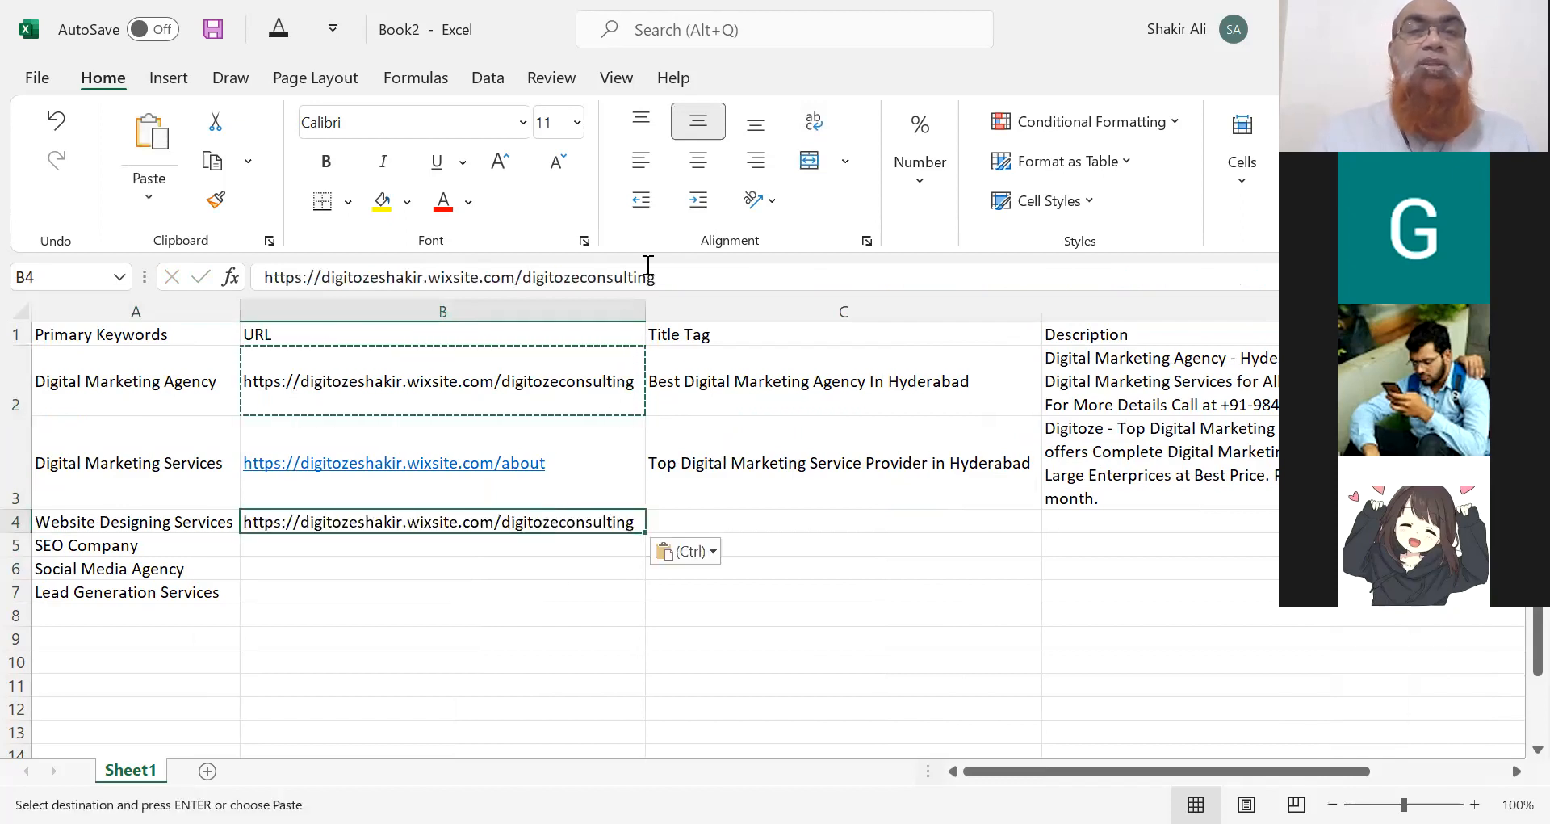
Change the B4 URL path to Website-Designing-Services and widen column B to fit.
click(524, 278)
drag(523, 279, 681, 274)
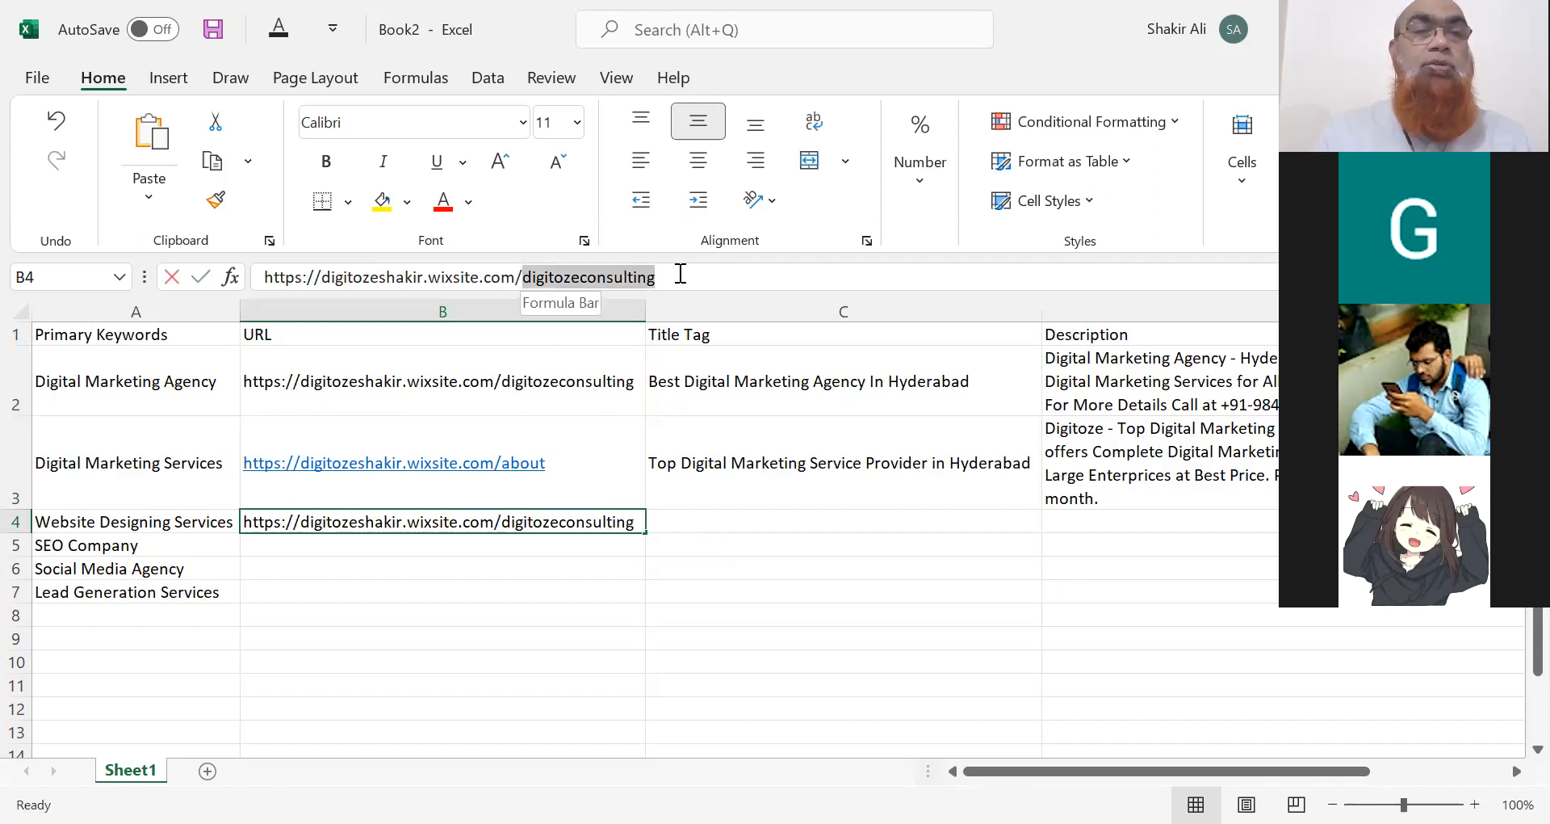
text(Websi)
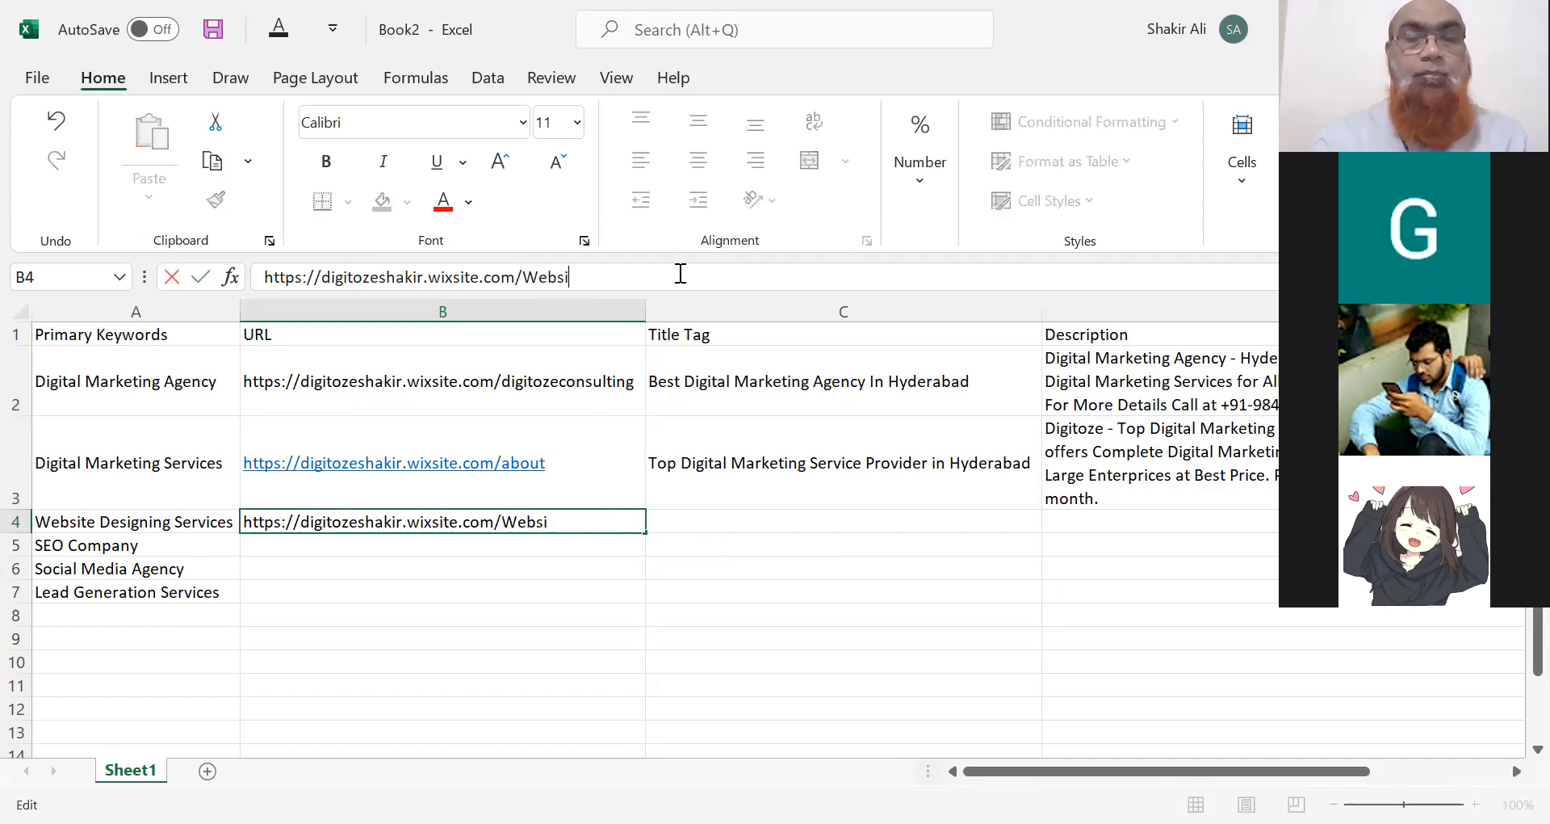
text(te Des)
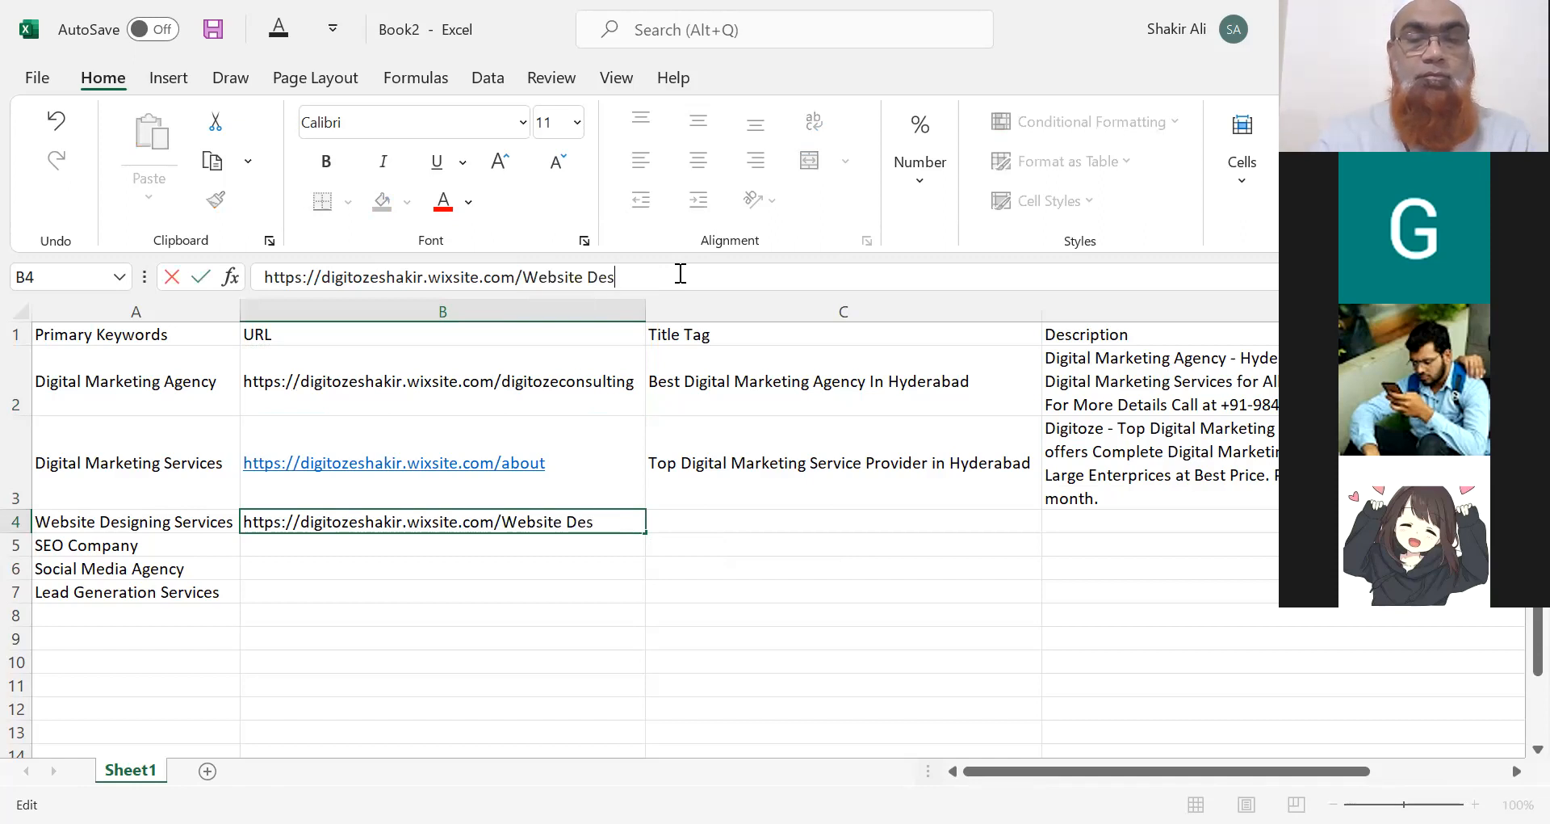
text(igning Services)
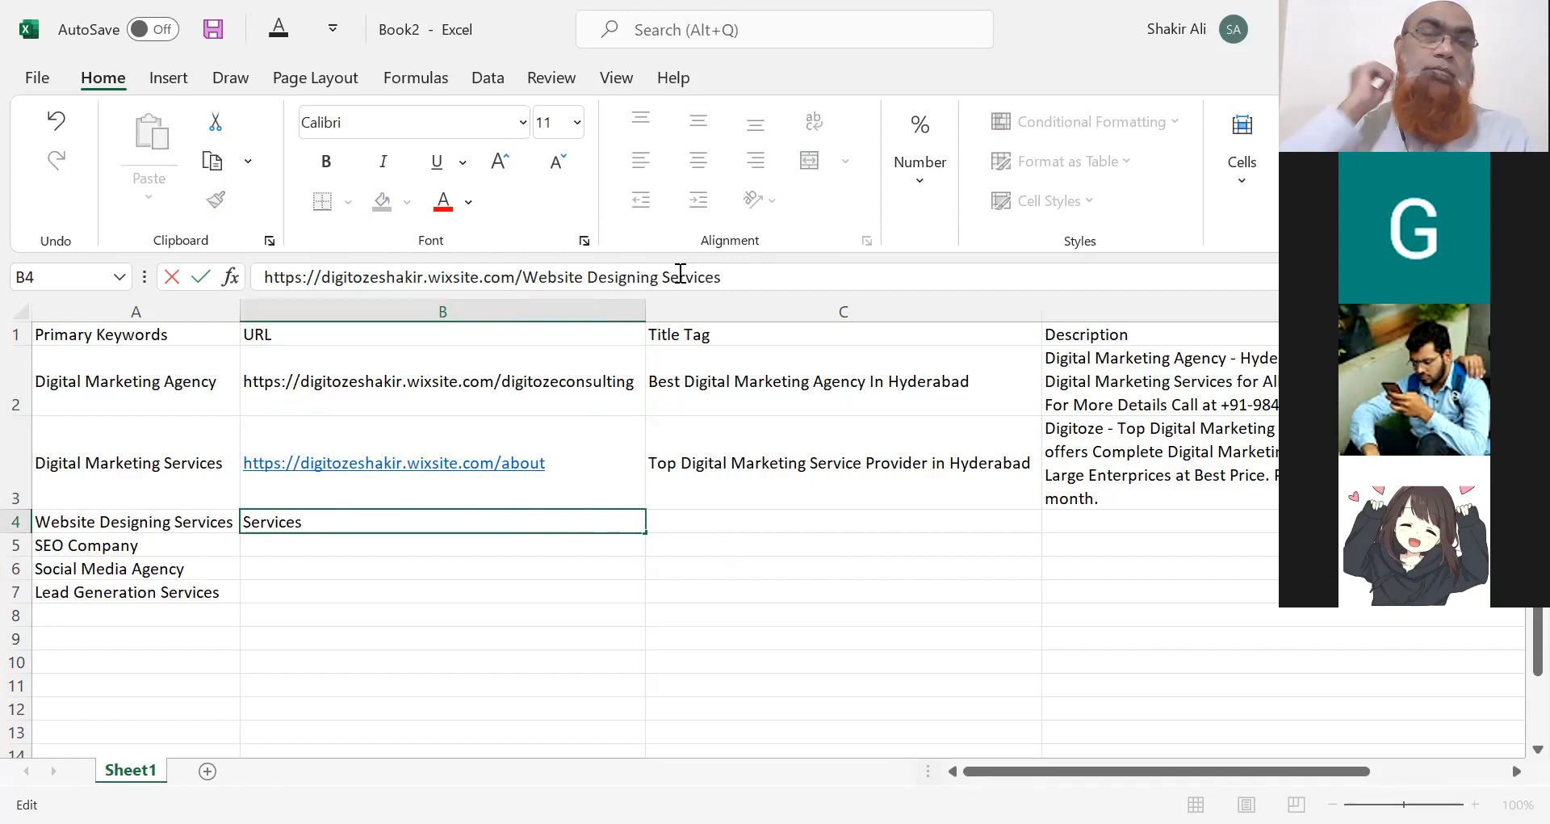
click(593, 276)
key(BackSpace)
text(-)
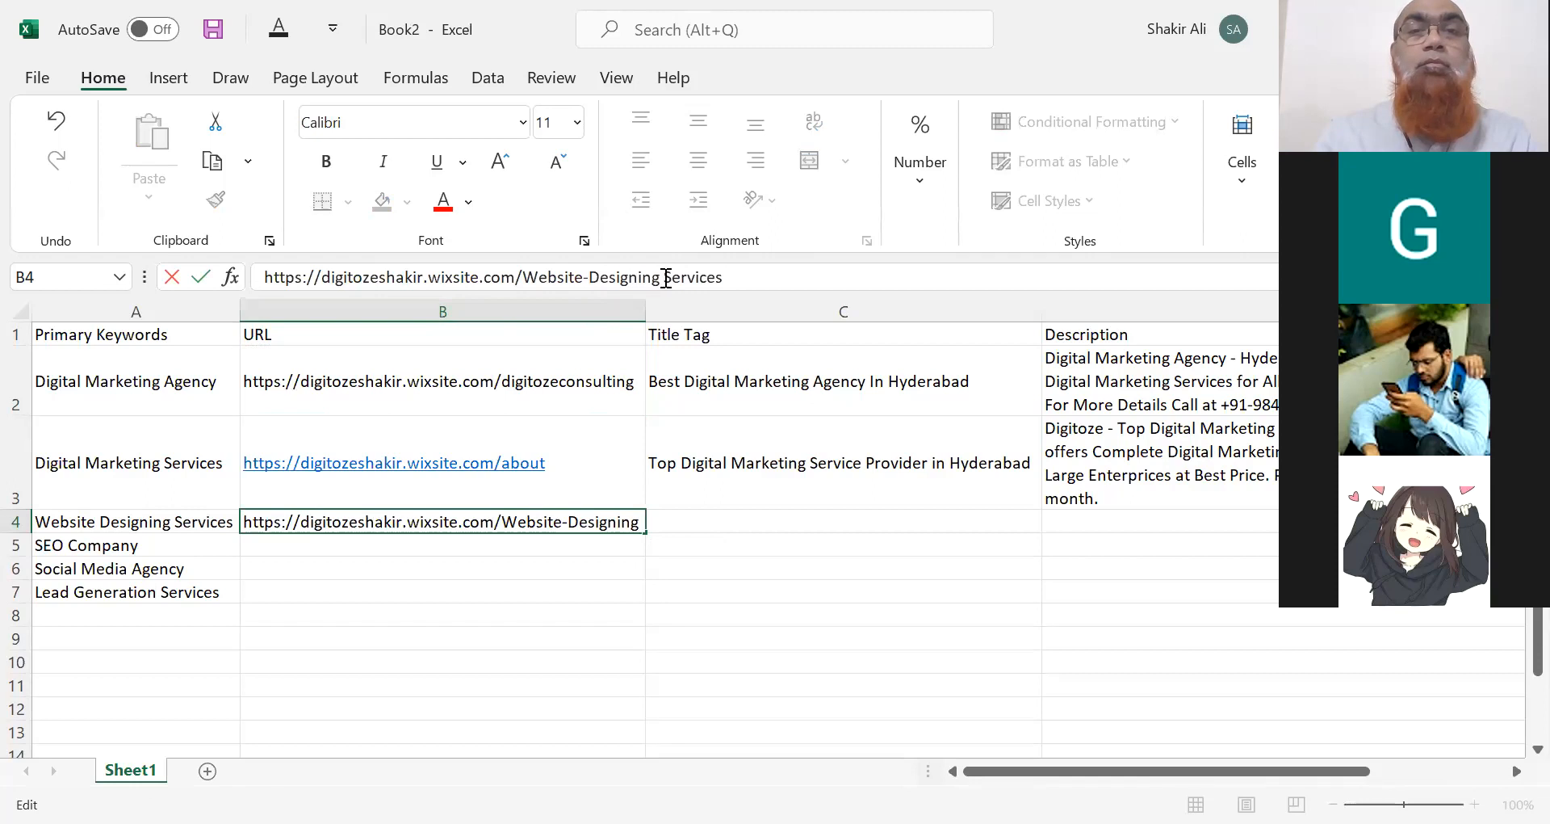
click(666, 277)
key(BackSpace)
text(-)
key(ctrl+Return)
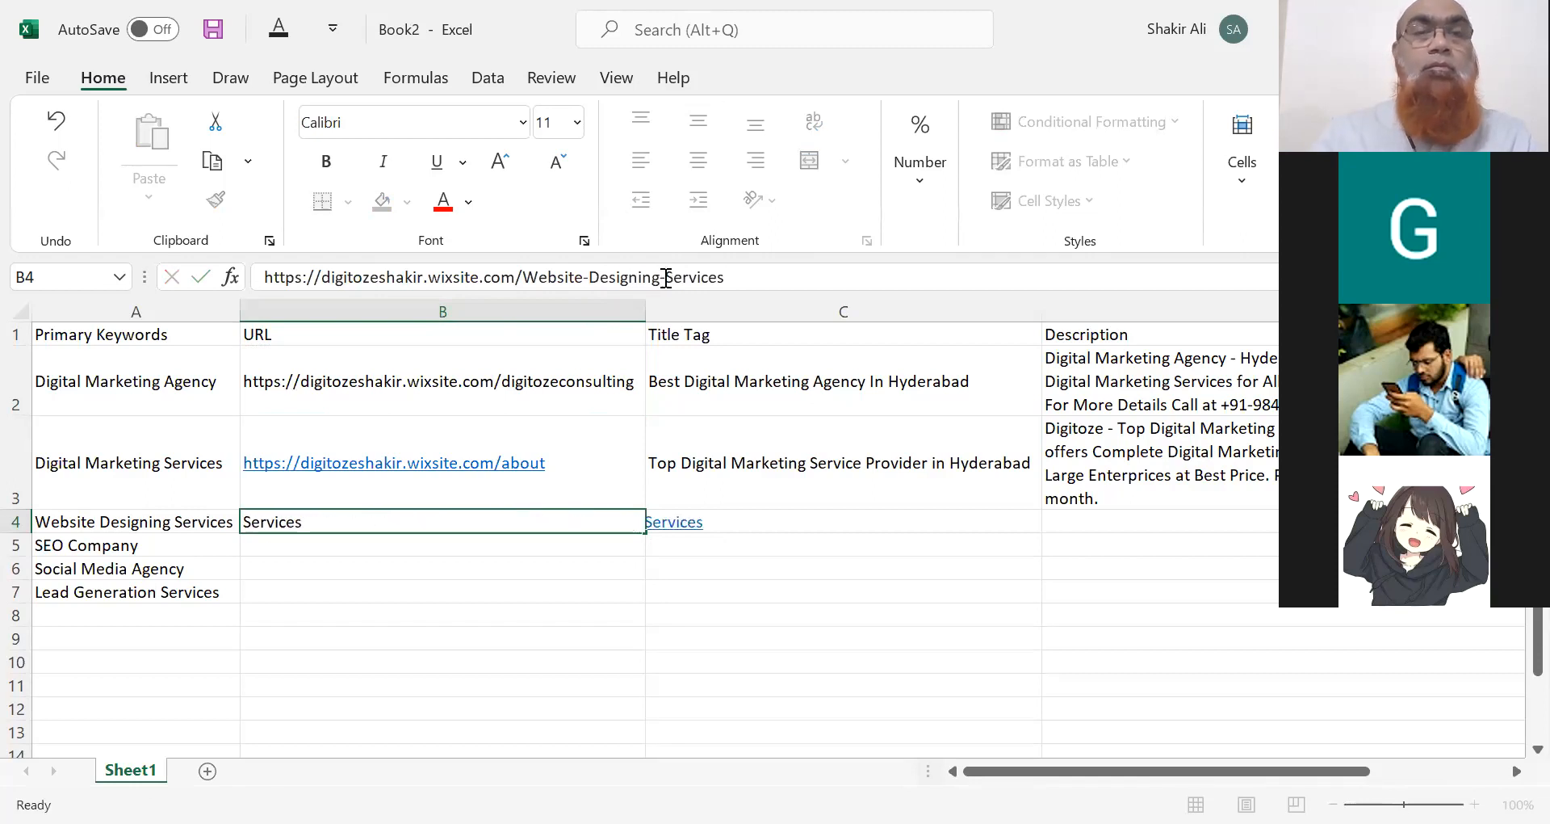
key(Return)
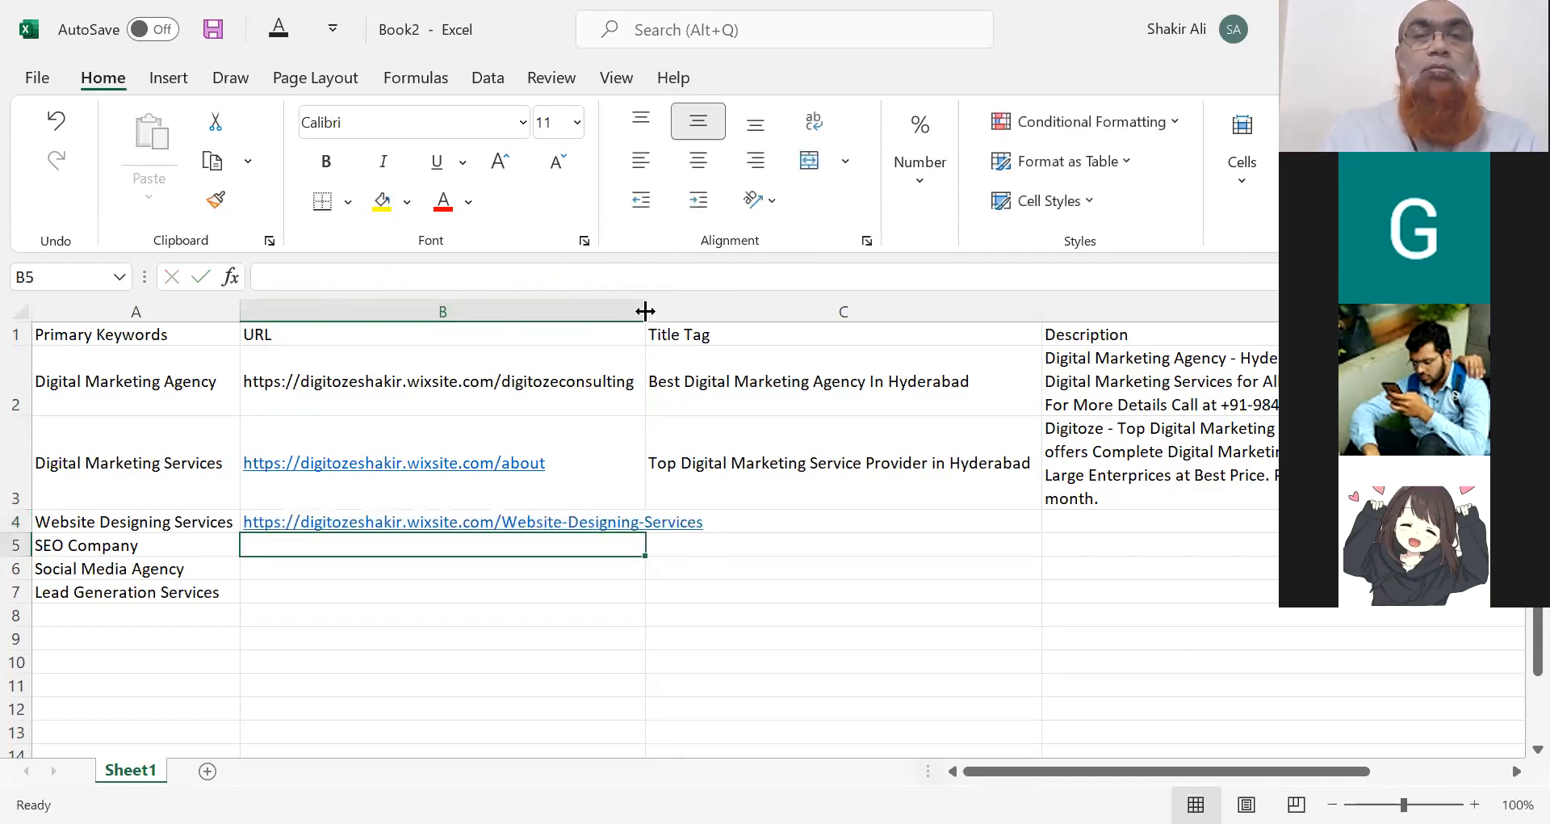
double_click(645, 311)
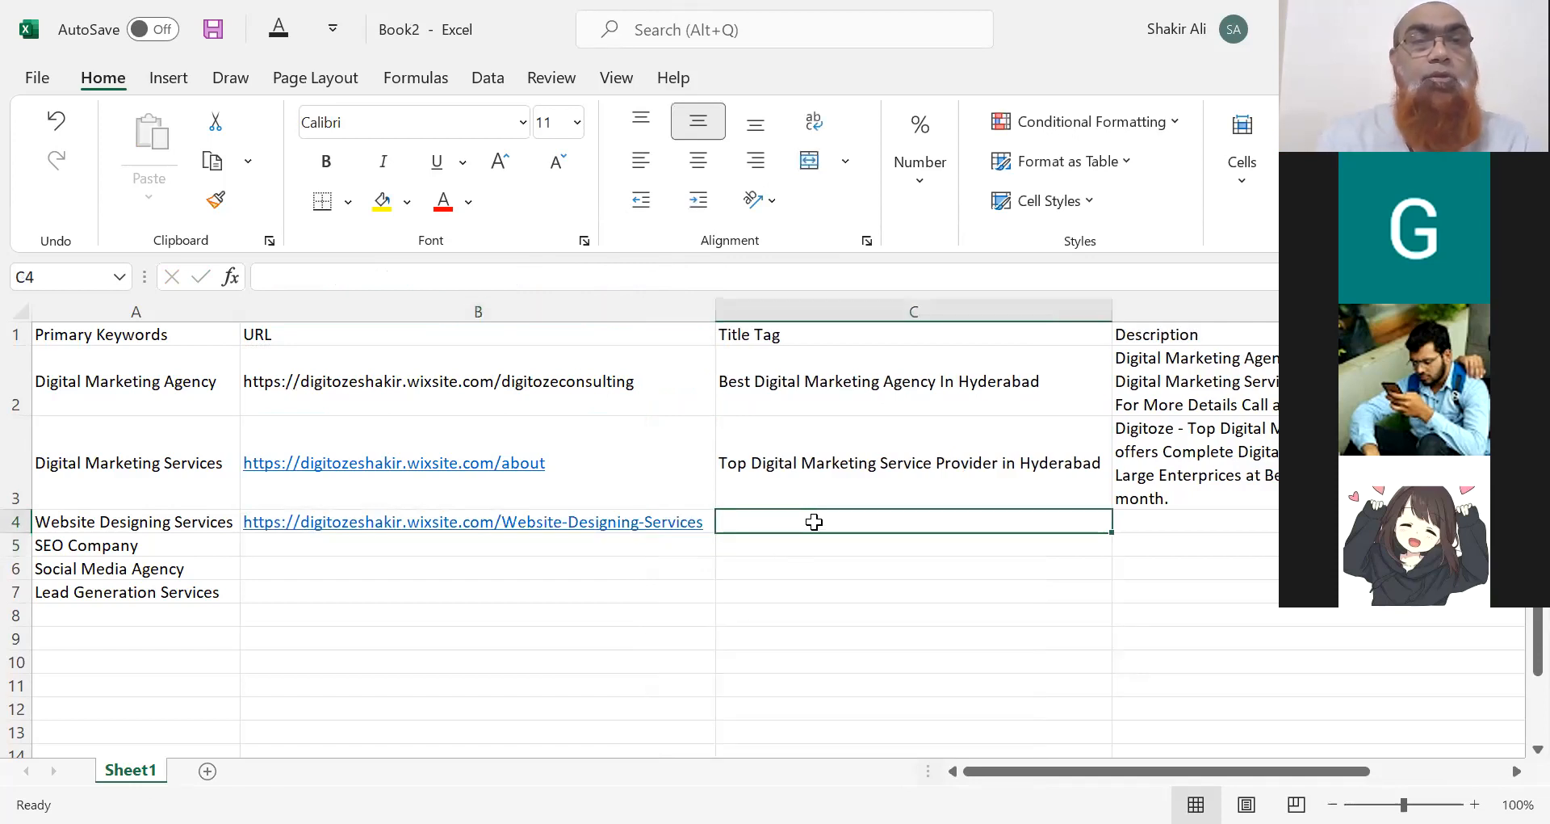
Enter 'Affordable Website Designing Services in Hyderabad' as the C4 title tag.
text(Best)
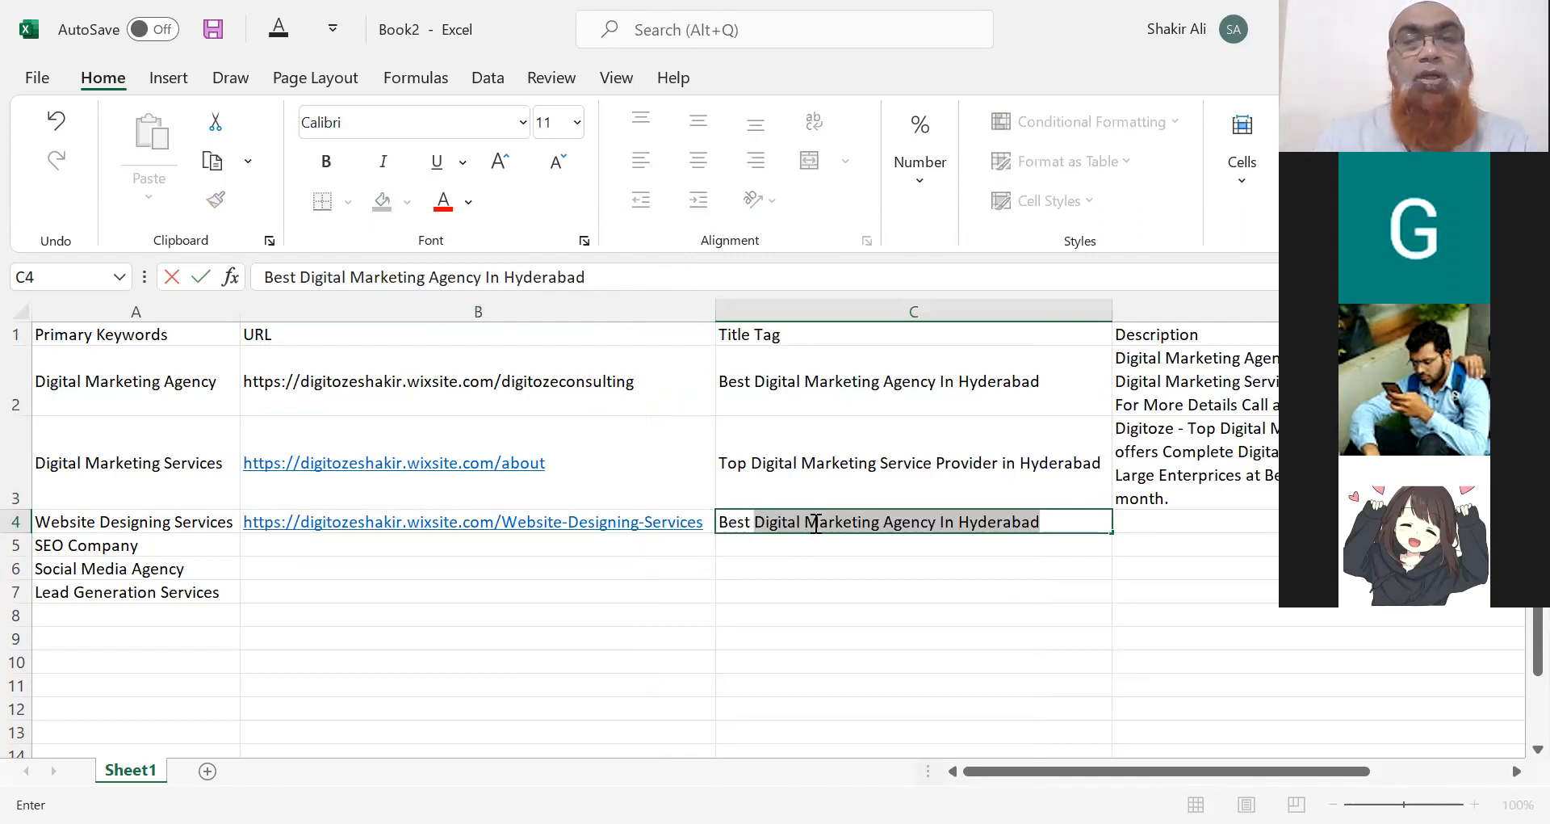
key(BackSpace)
key(BackSpace)
key(BackSpace)
key(BackSpace)
key(BackSpace)
key(BackSpace)
text(Affordabl)
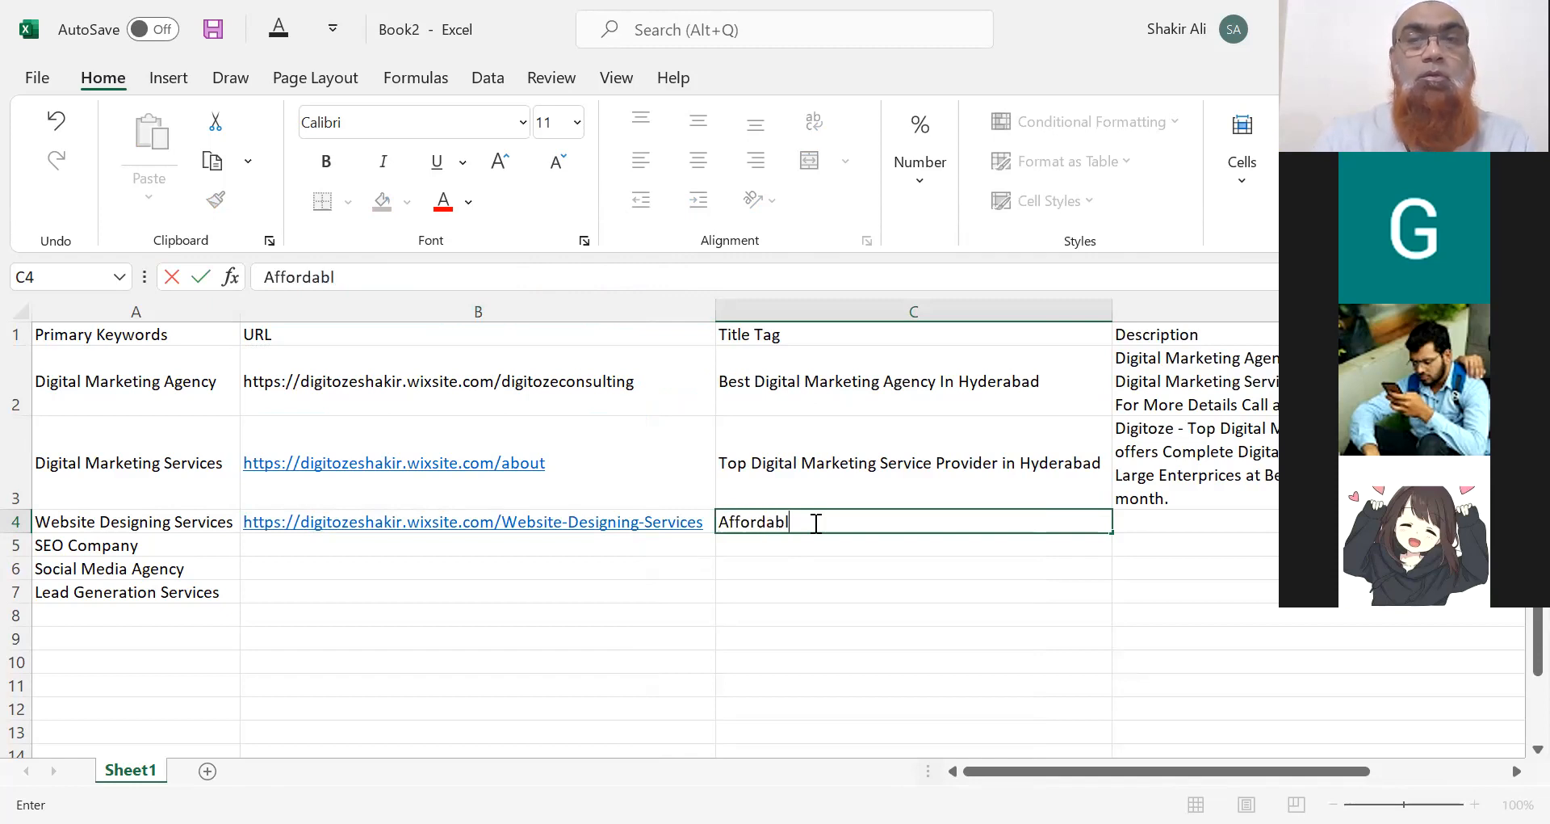
text(e Web)
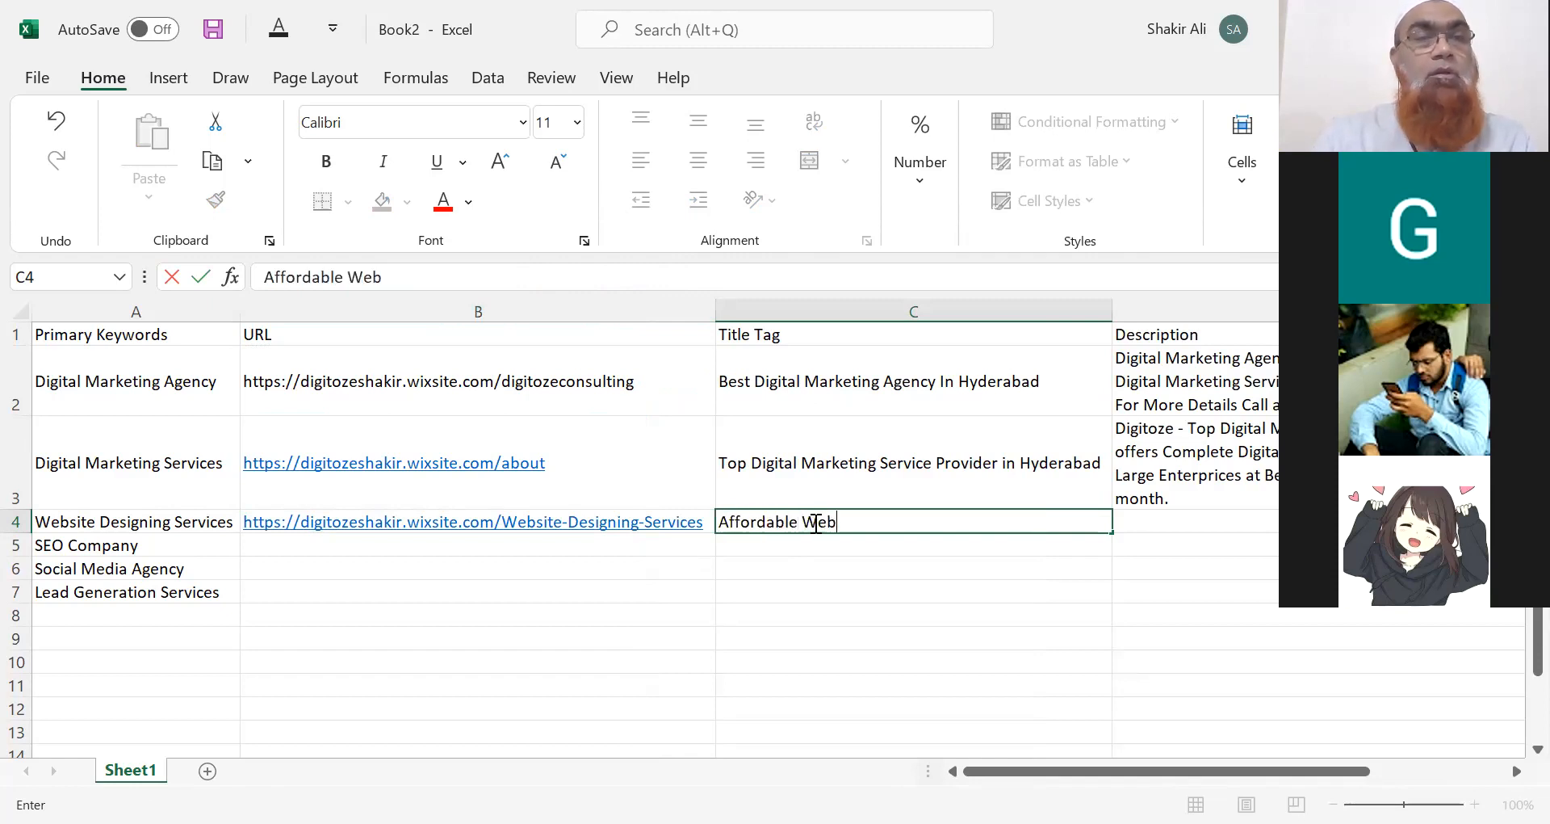
text(site D)
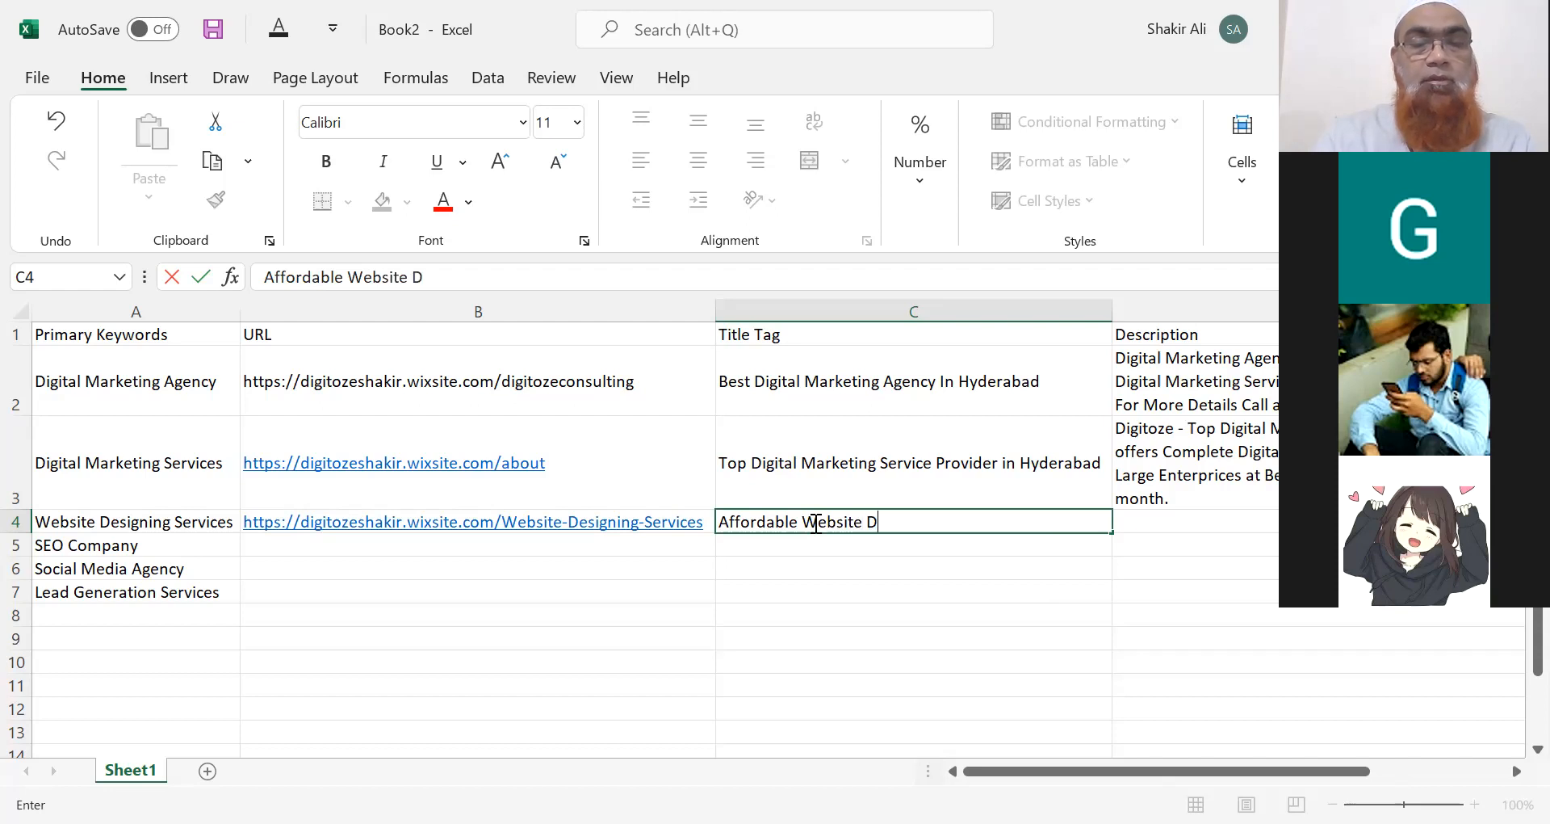
text(esigning )
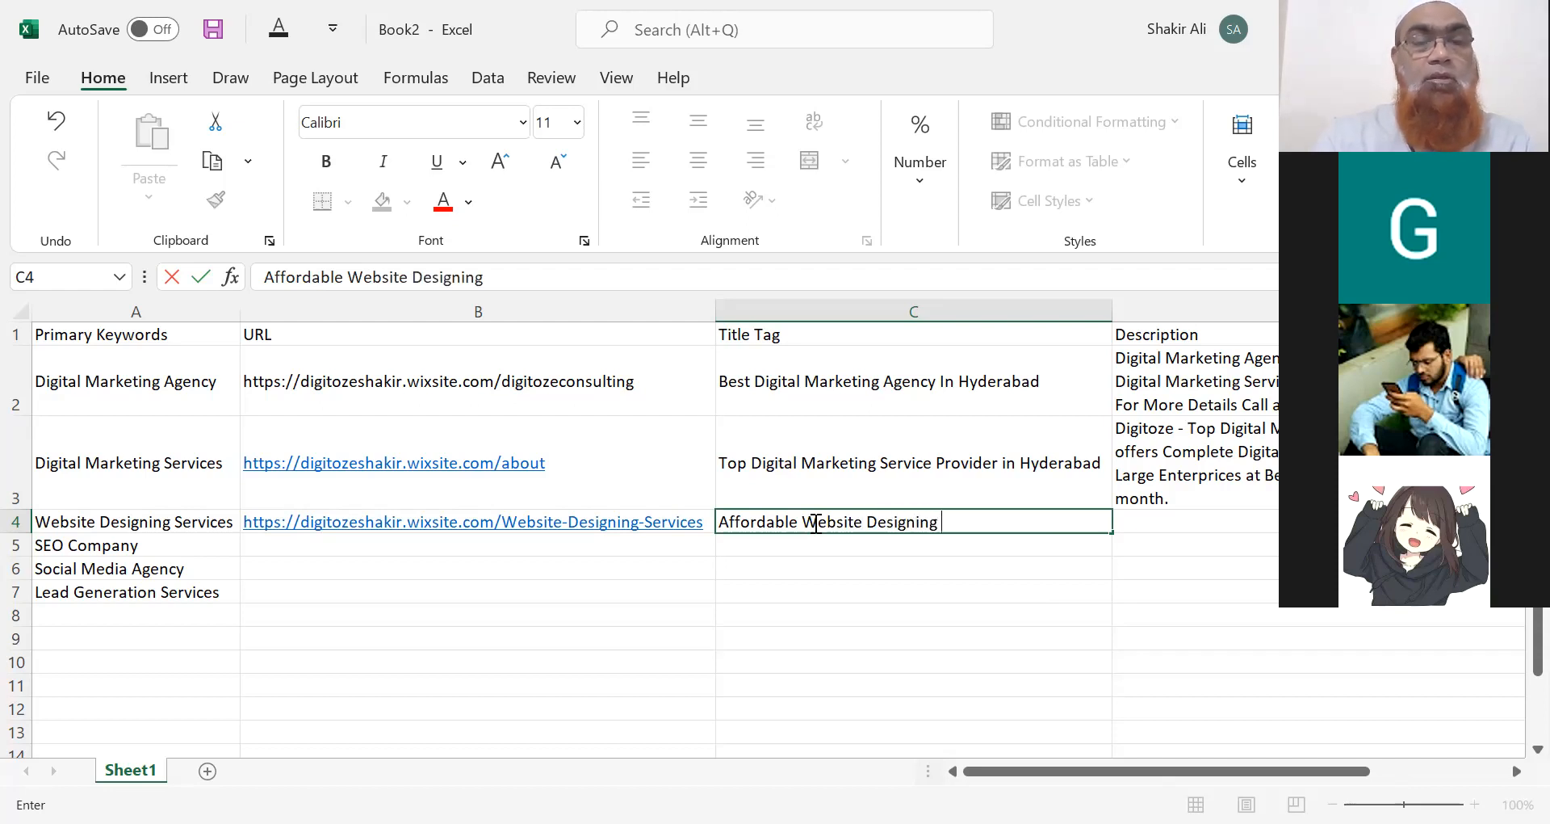
text(Service)
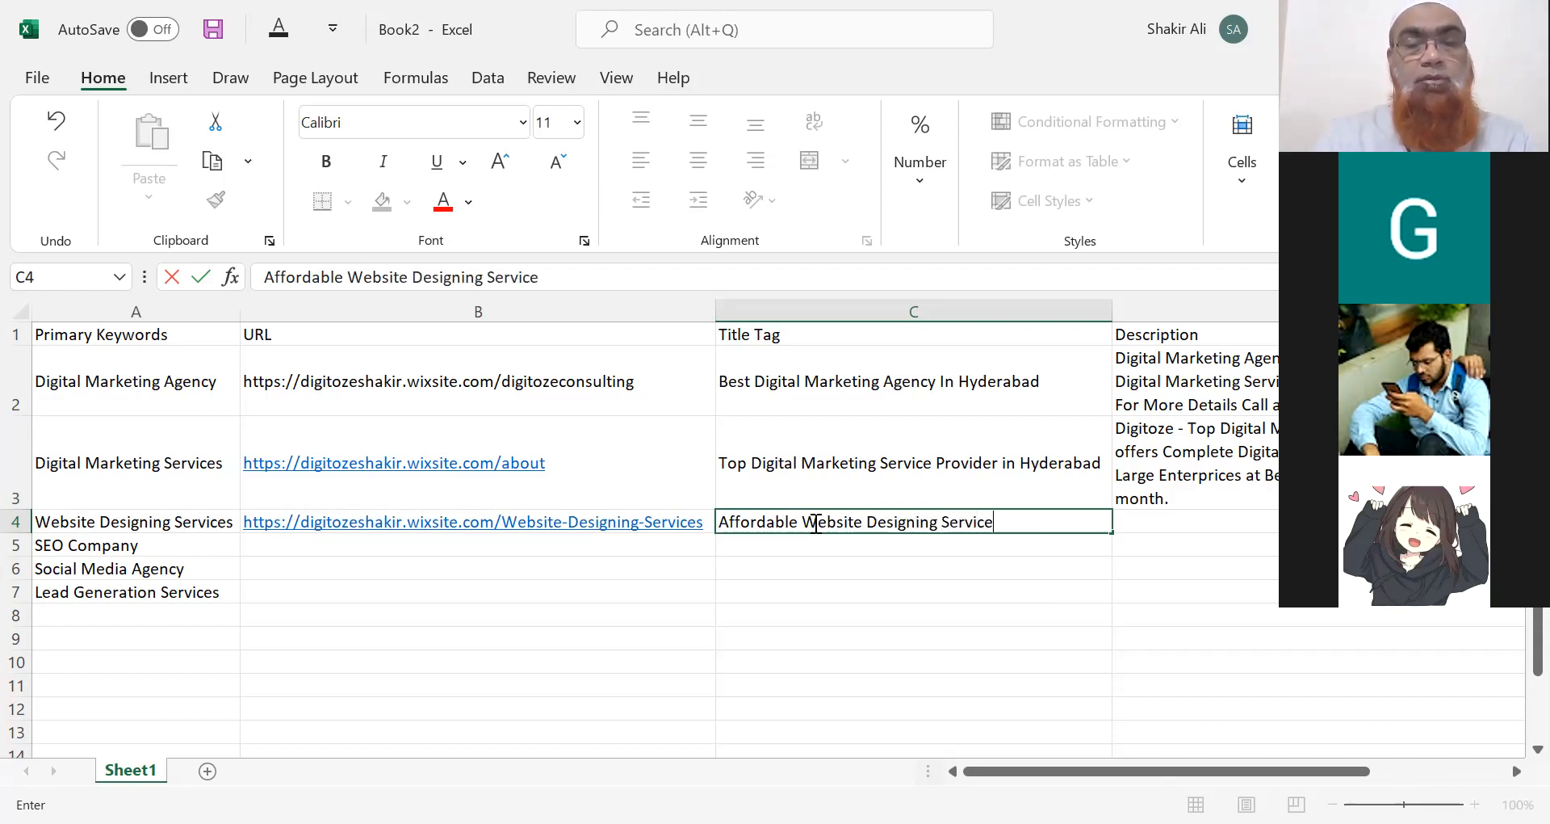
text(s in )
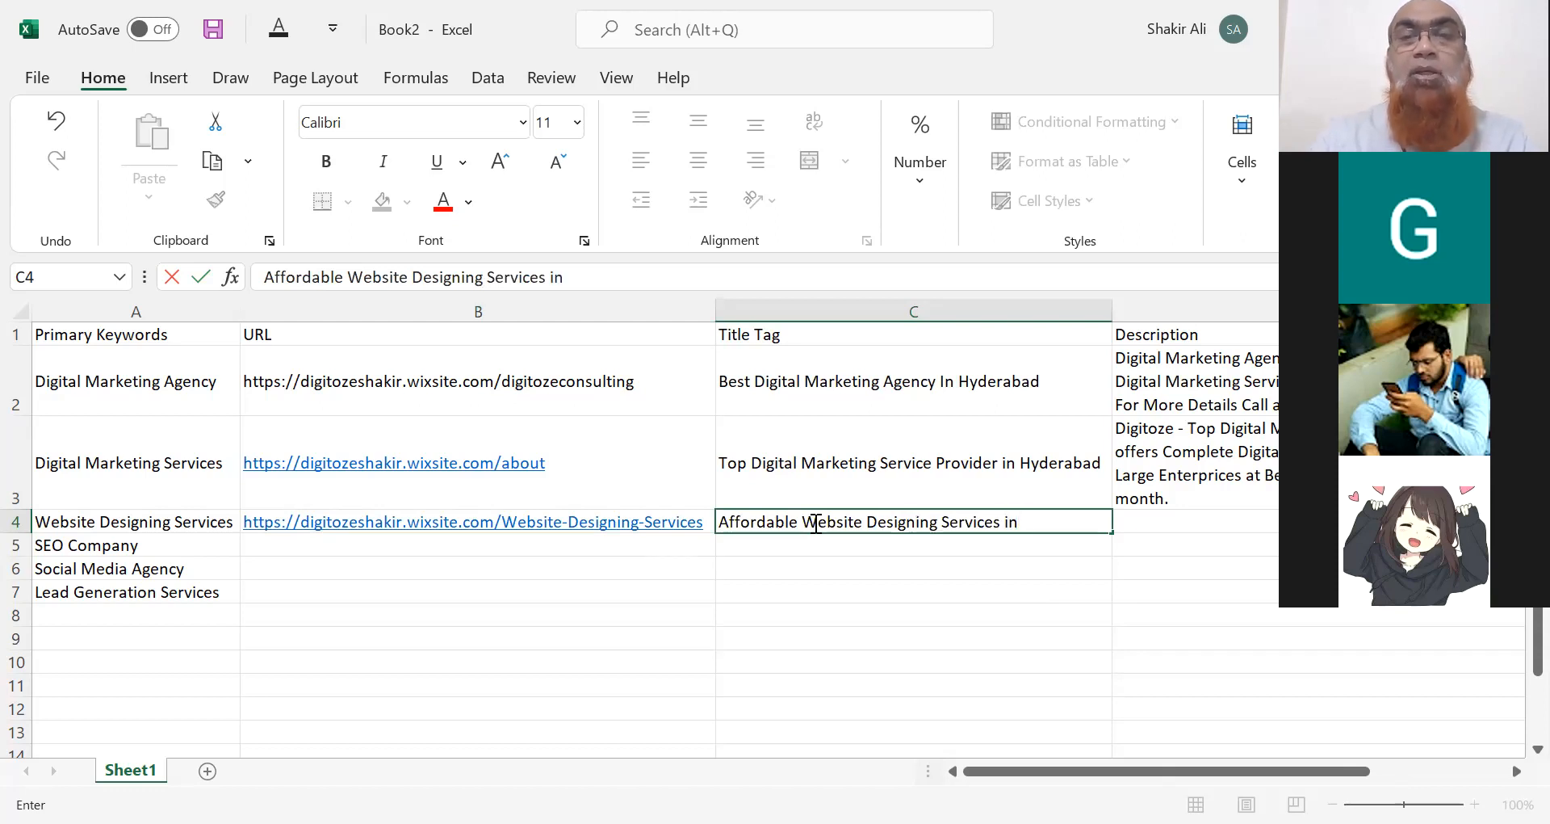
text(Hyderabad)
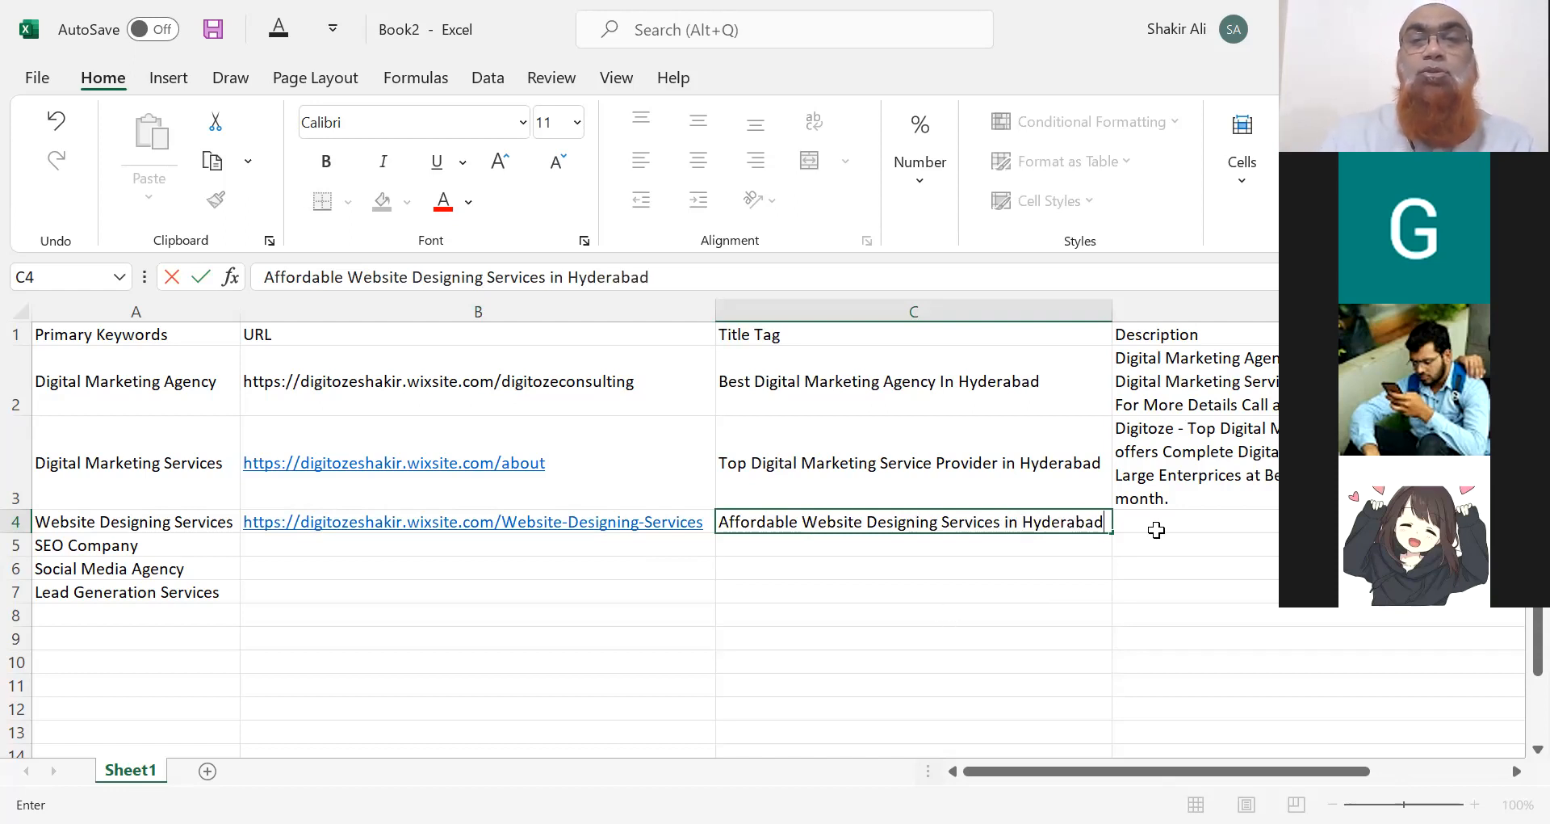
click(1189, 518)
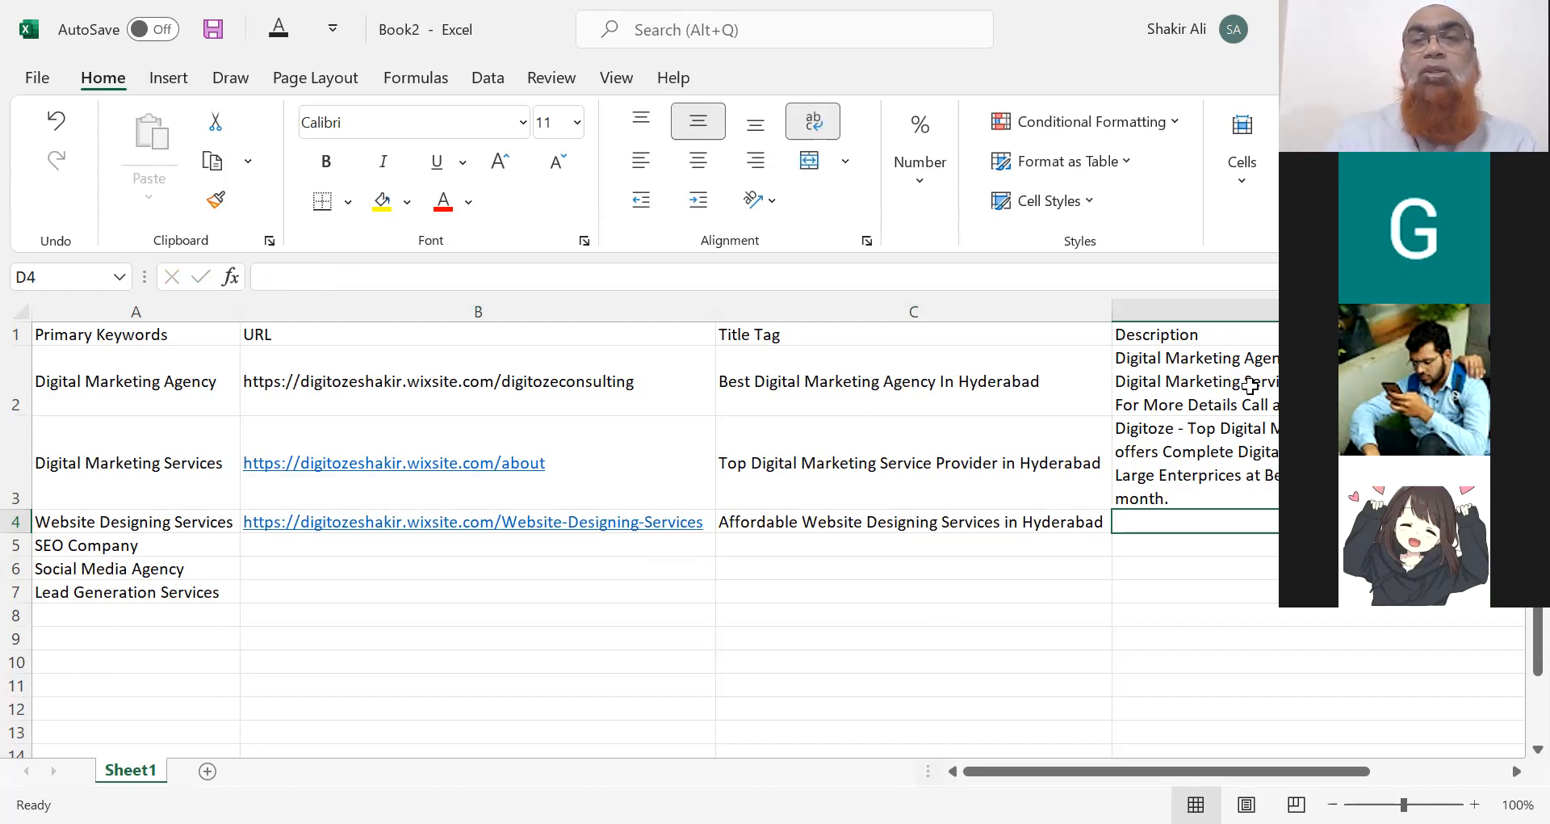
Copy the D2 description into D4.
click(1250, 385)
key(ctrl+c)
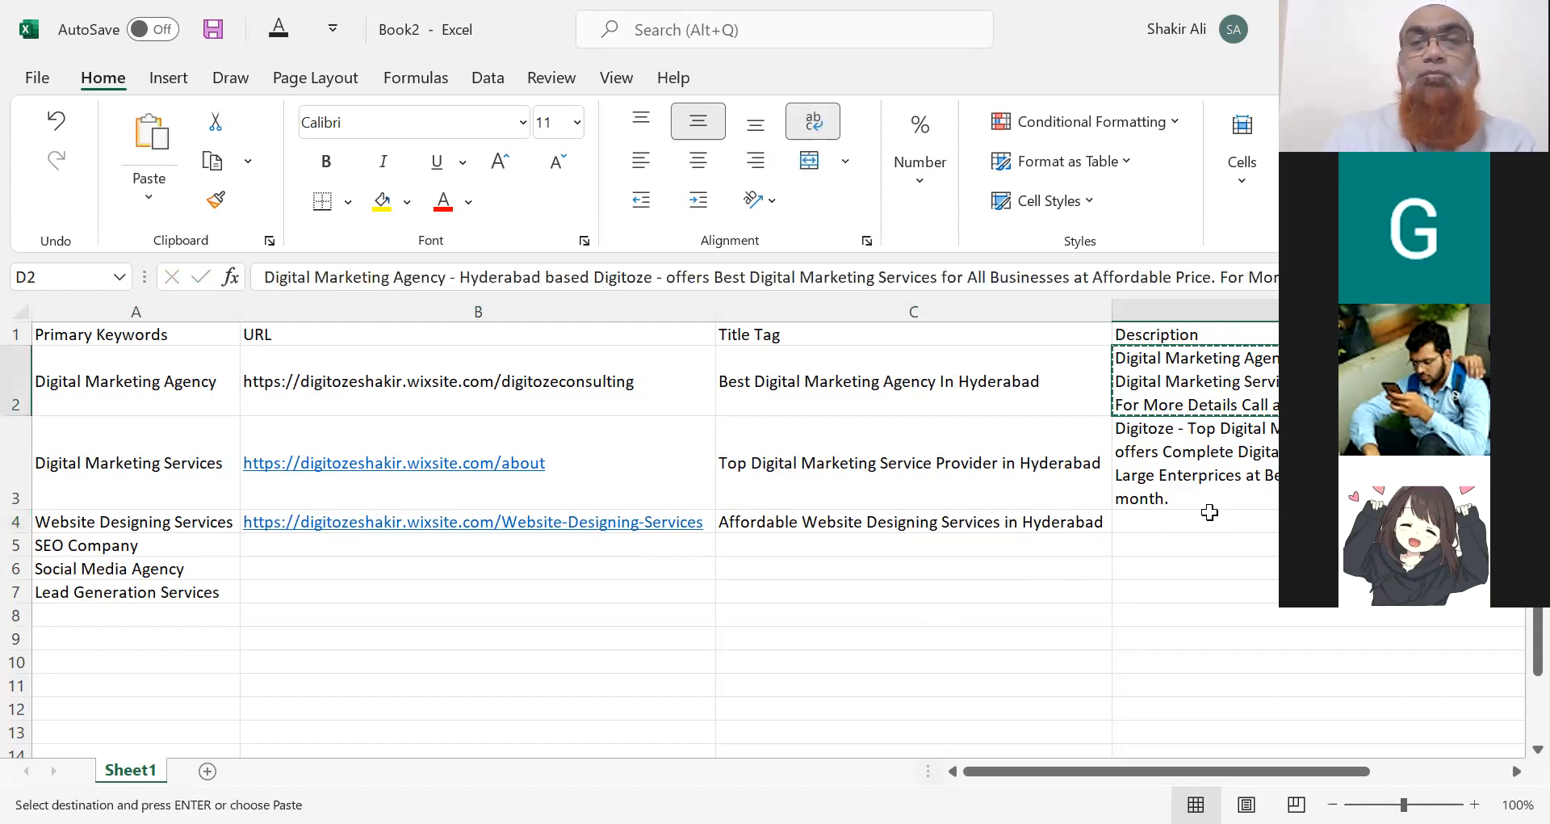
click(1209, 514)
key(ctrl+v)
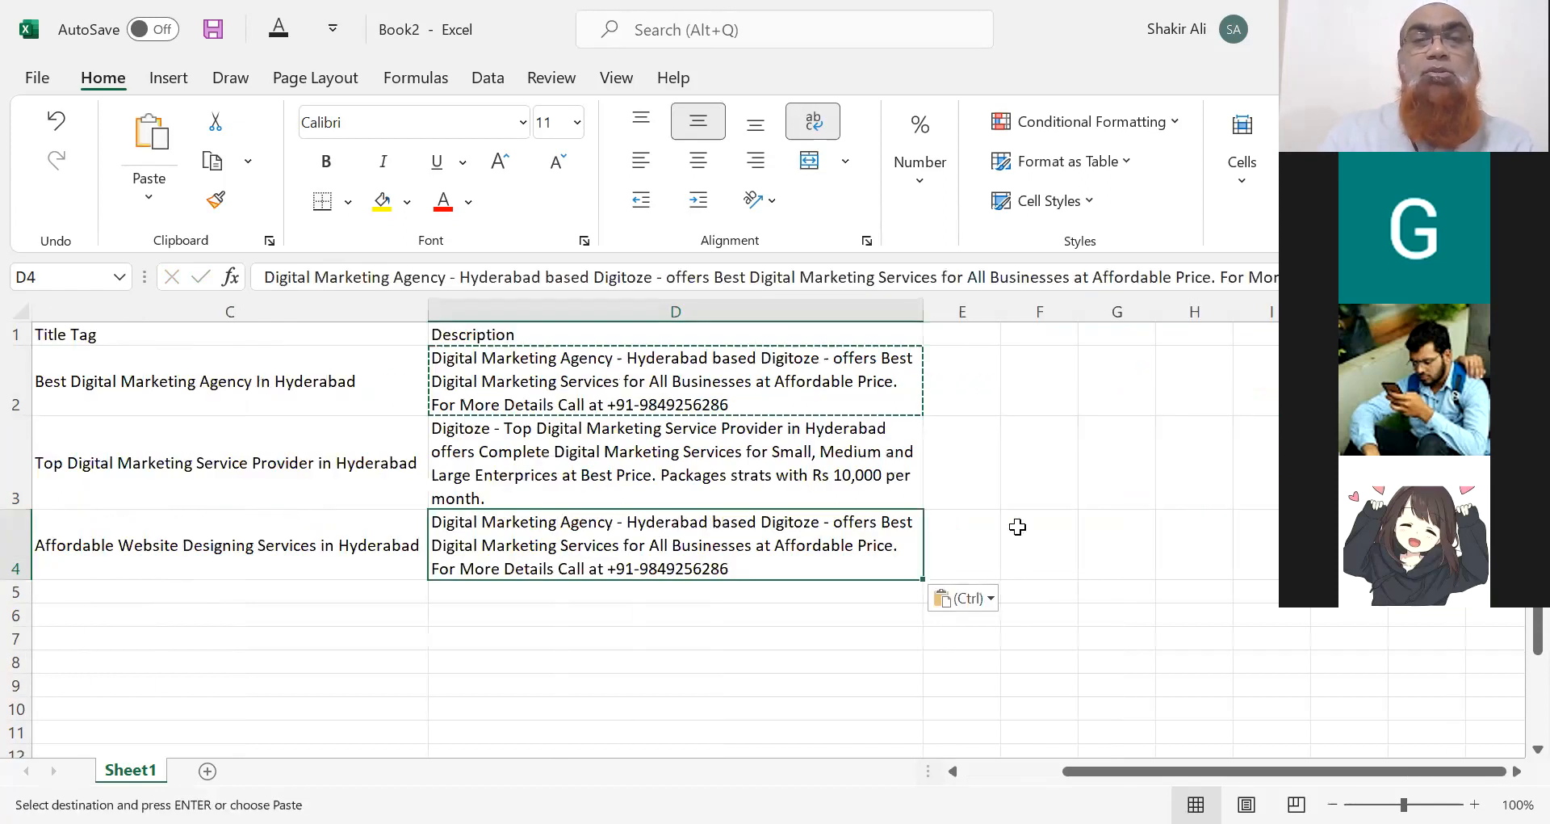
Reword D4 to begin 'Webdesigning Services' and offer Webdesign & Development Services.
drag(267, 277, 446, 278)
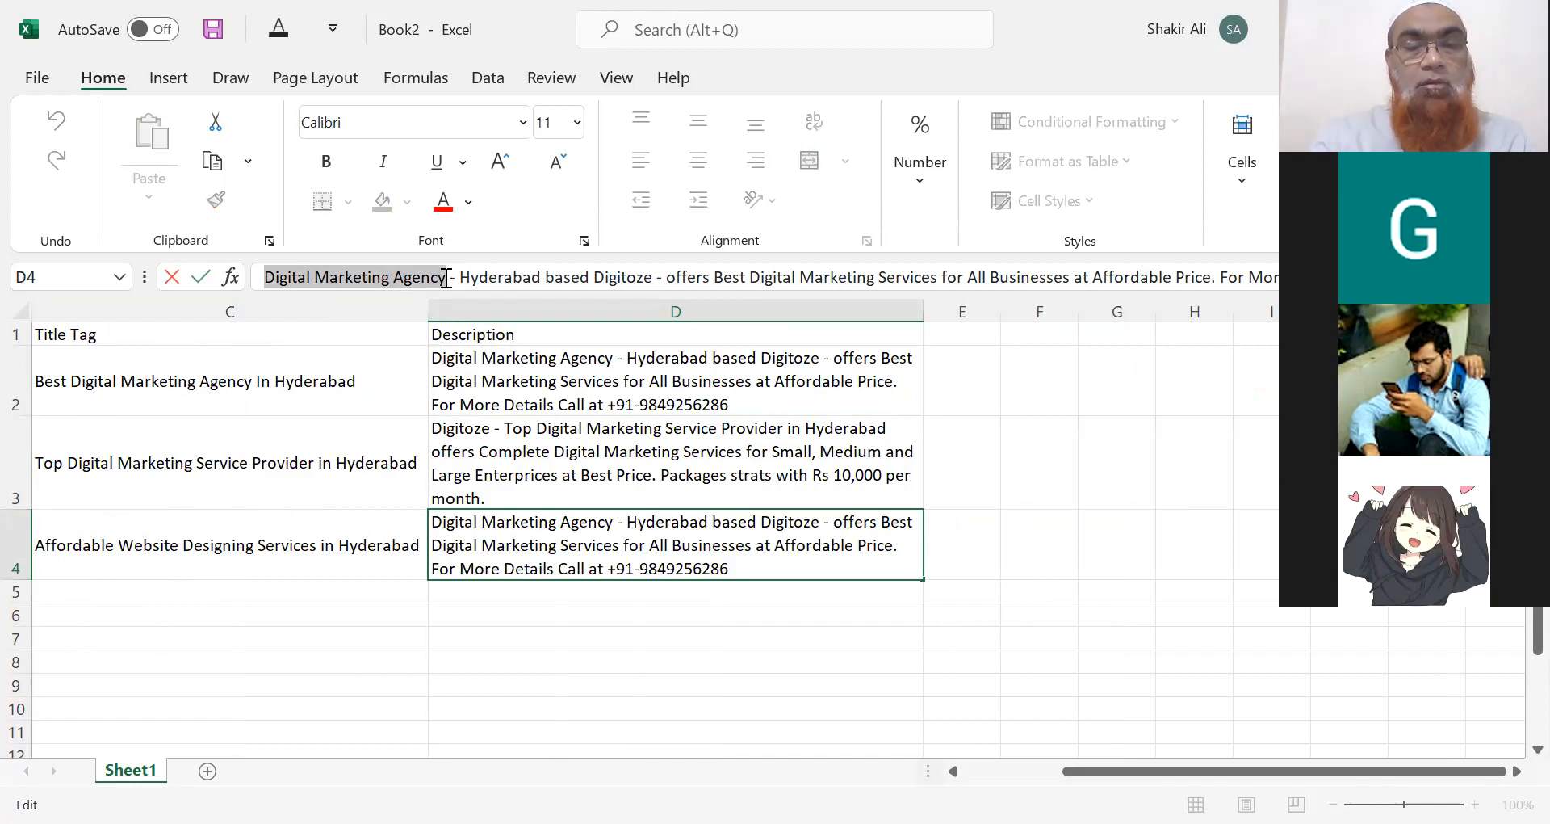
text(Webdesi)
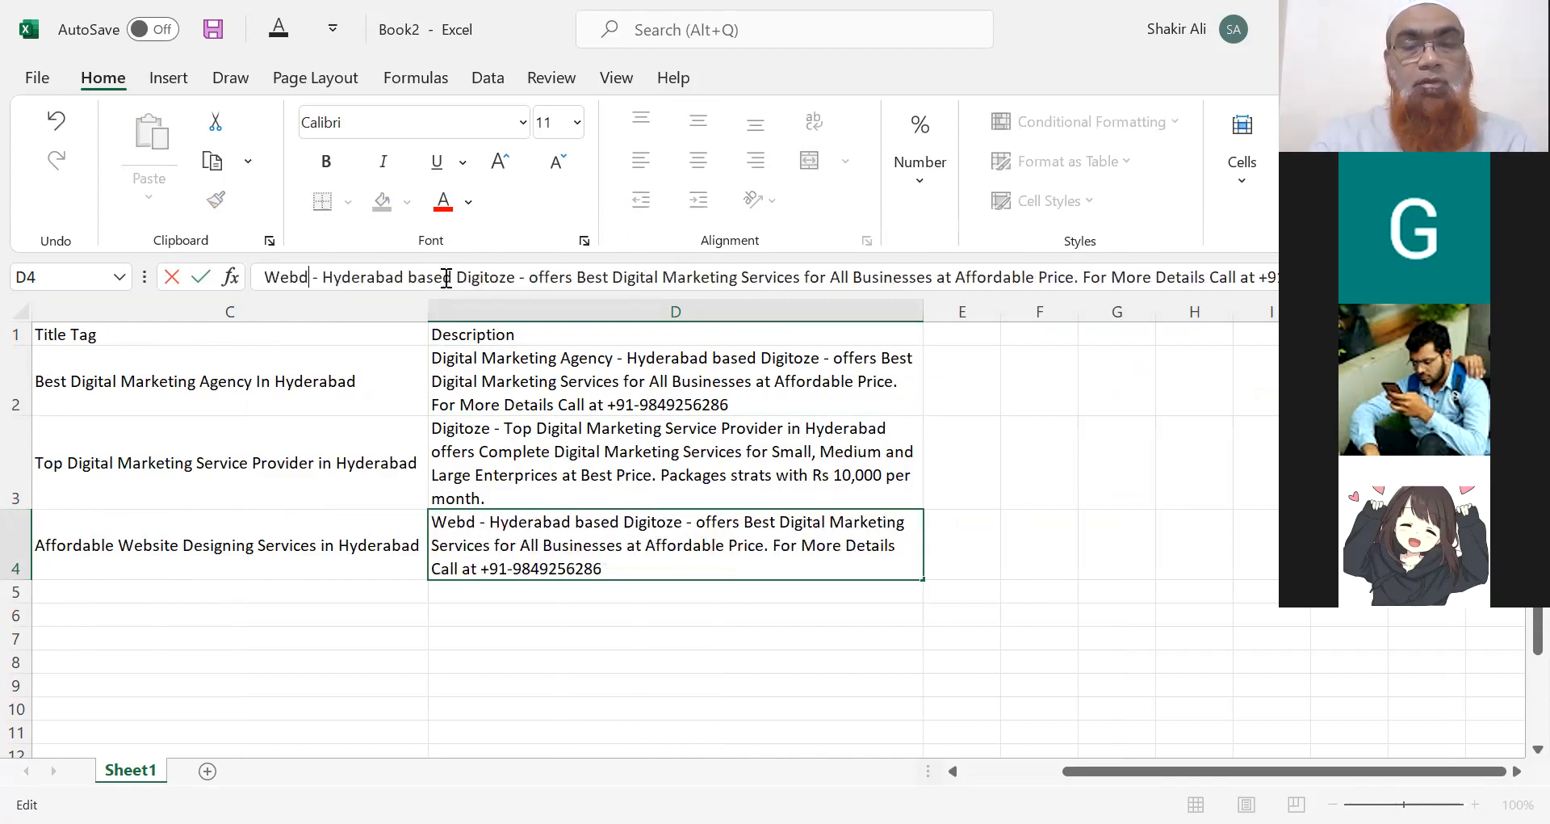
text(gning )
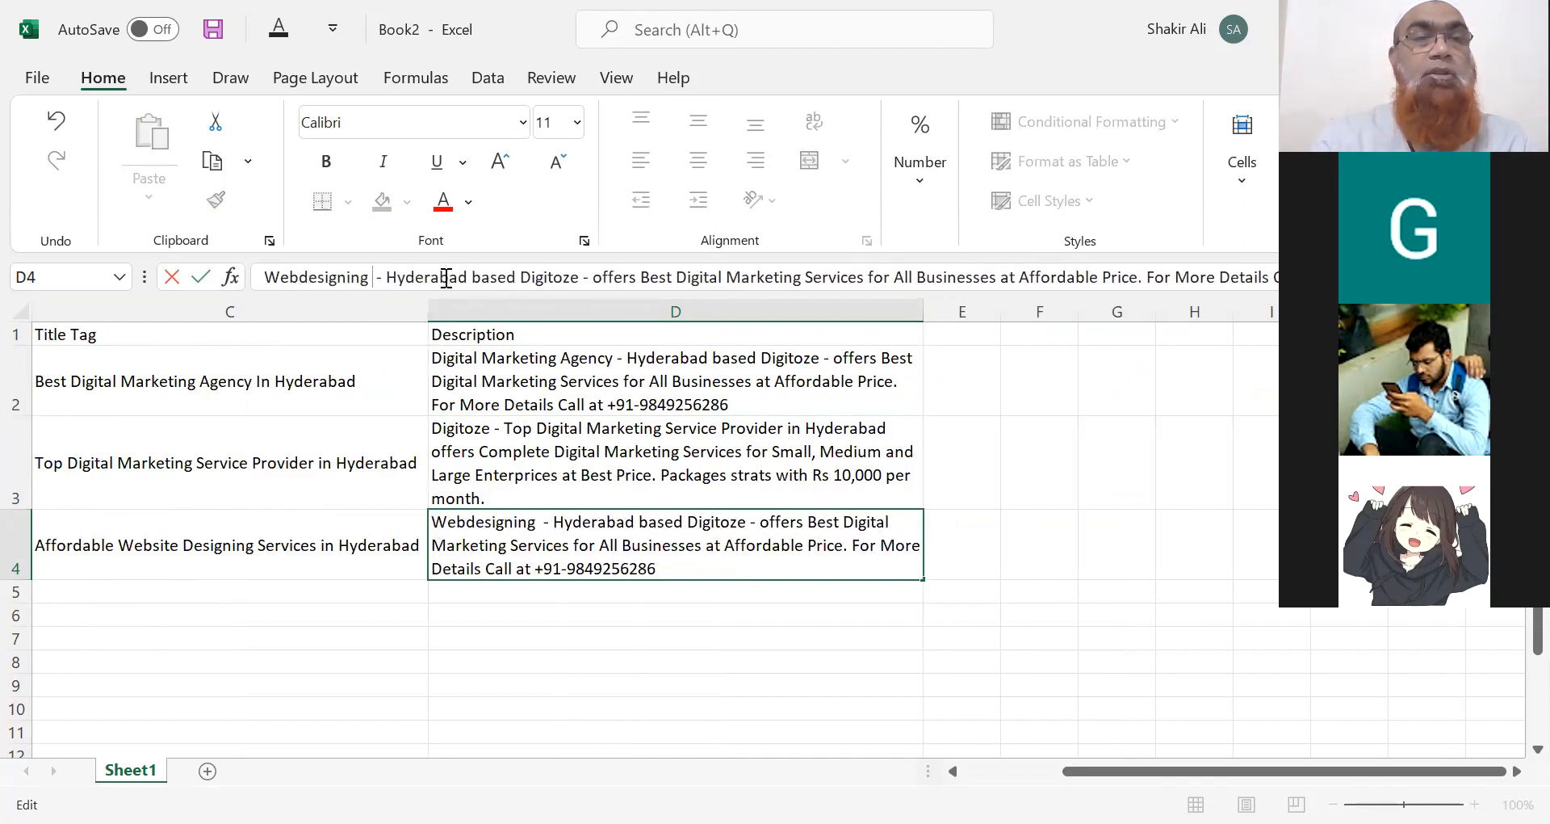
text(Services)
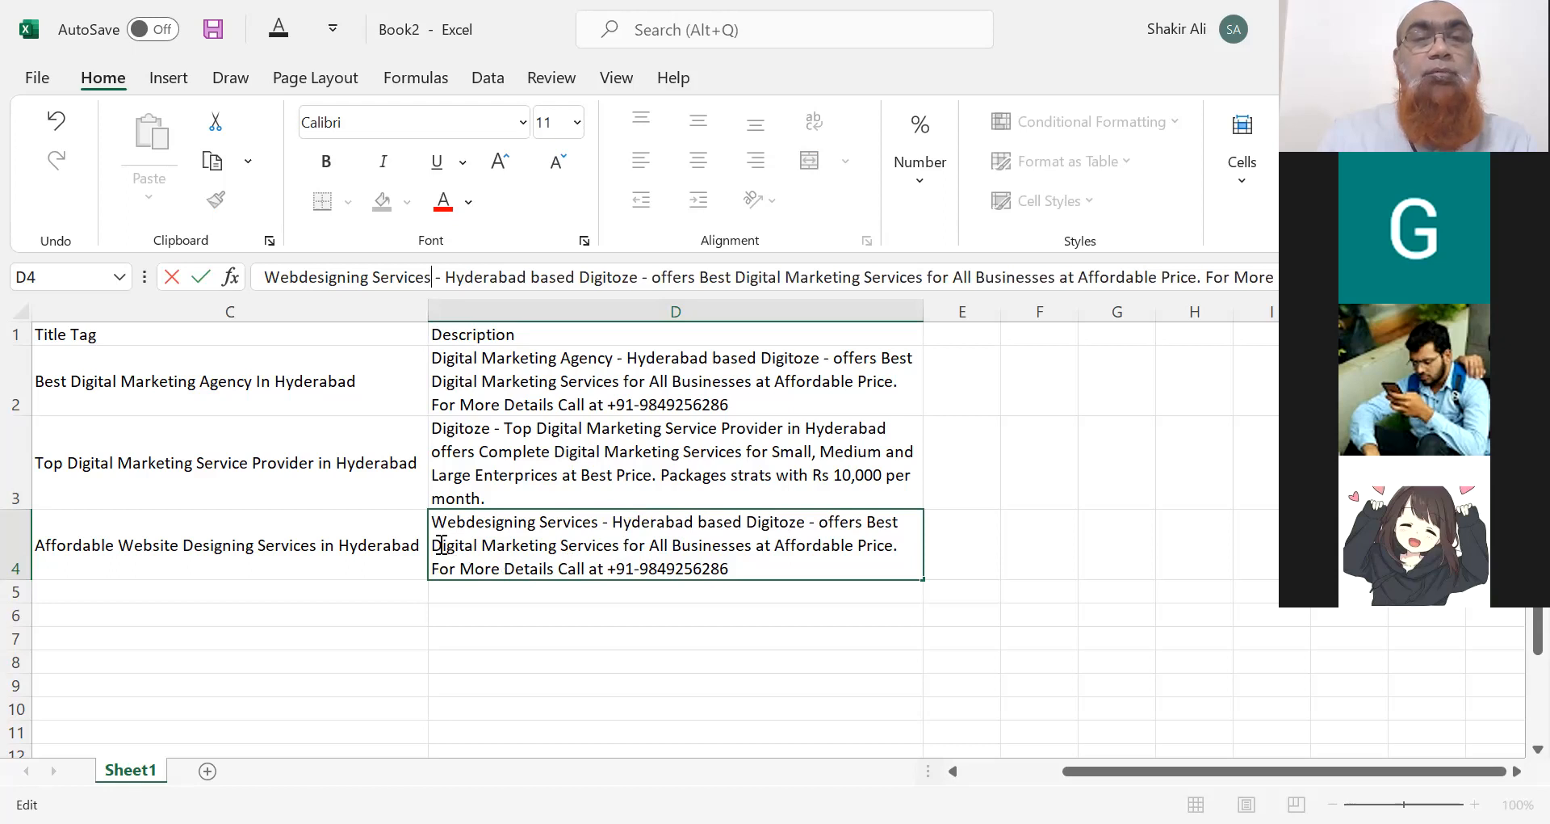
drag(435, 545, 556, 548)
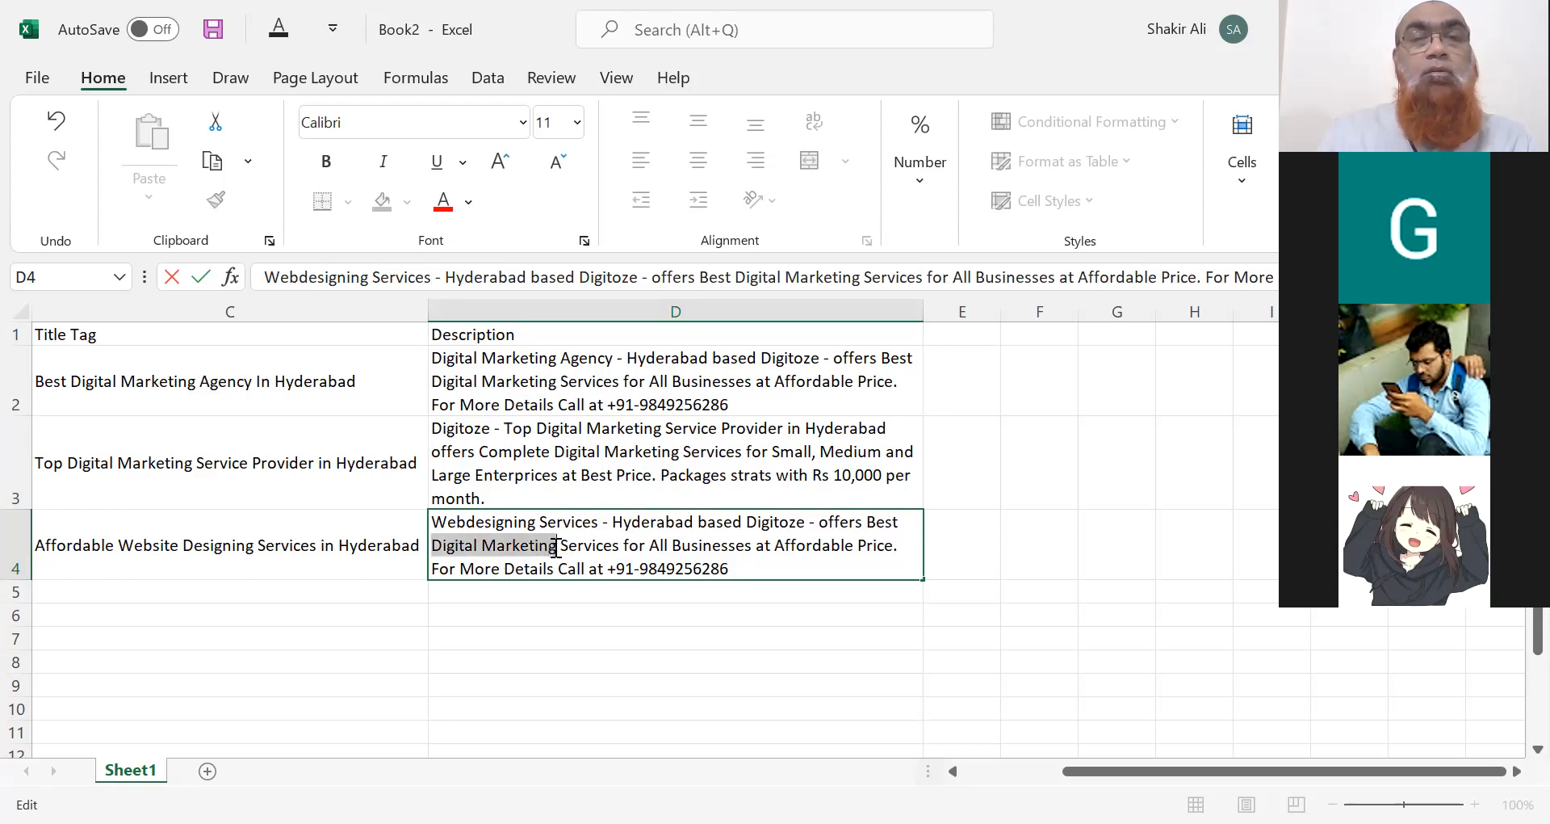
text(Webdesi)
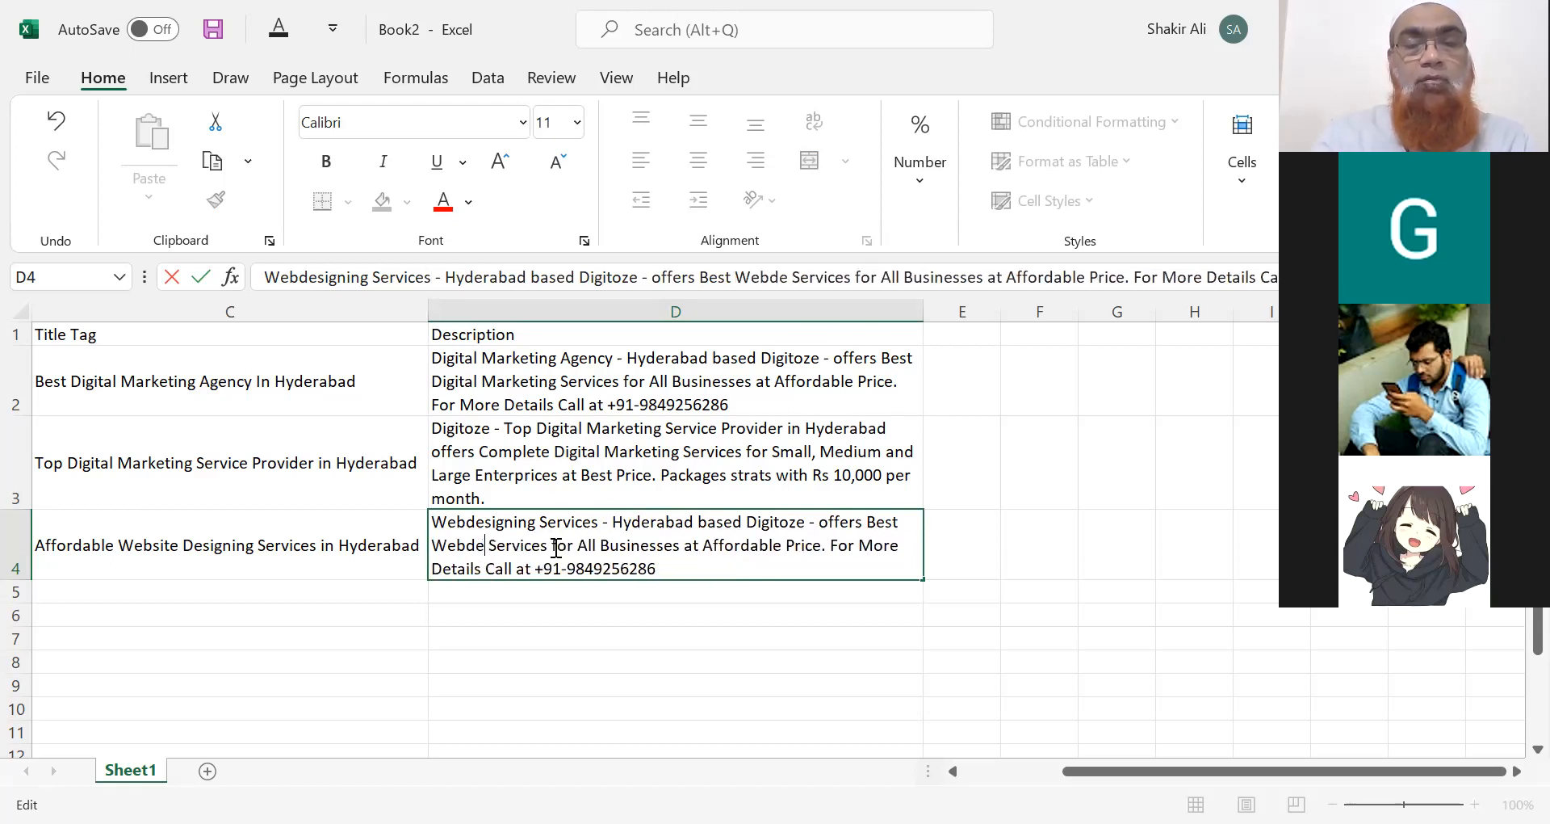
text(gn & Deve)
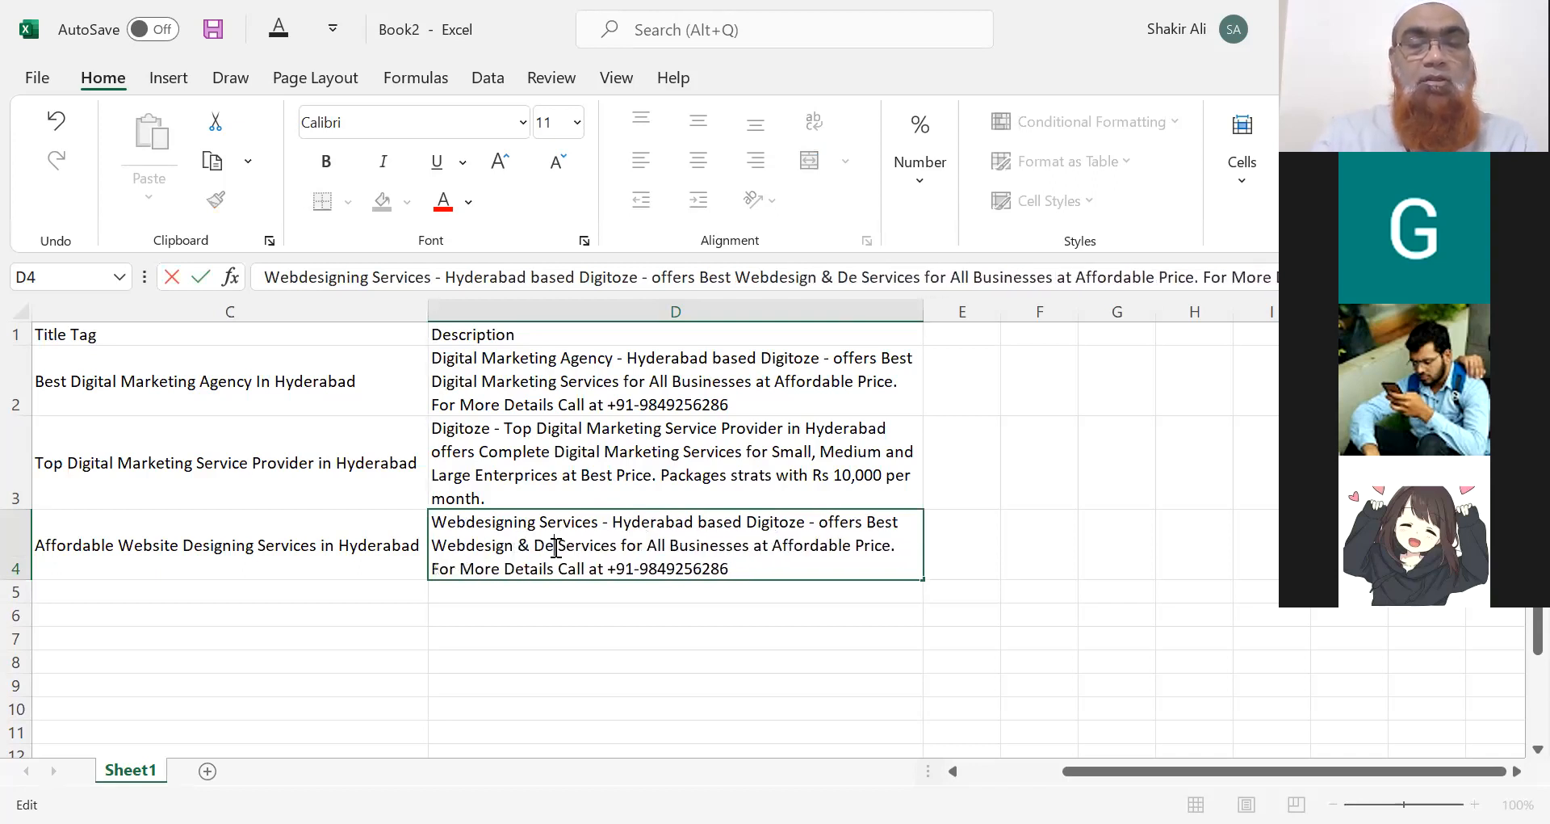
text(lopment)
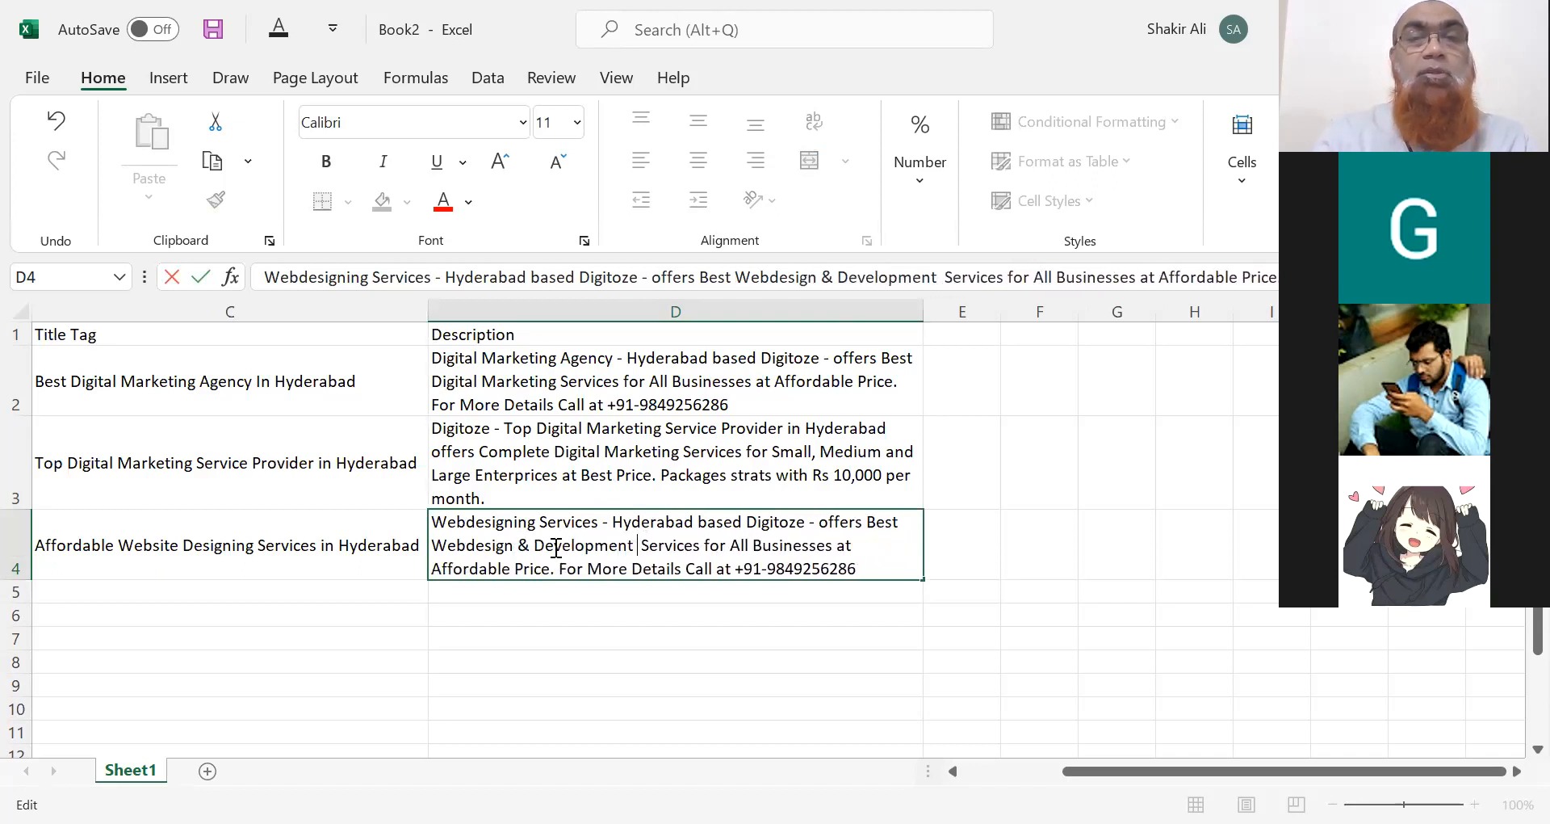
key(BackSpace)
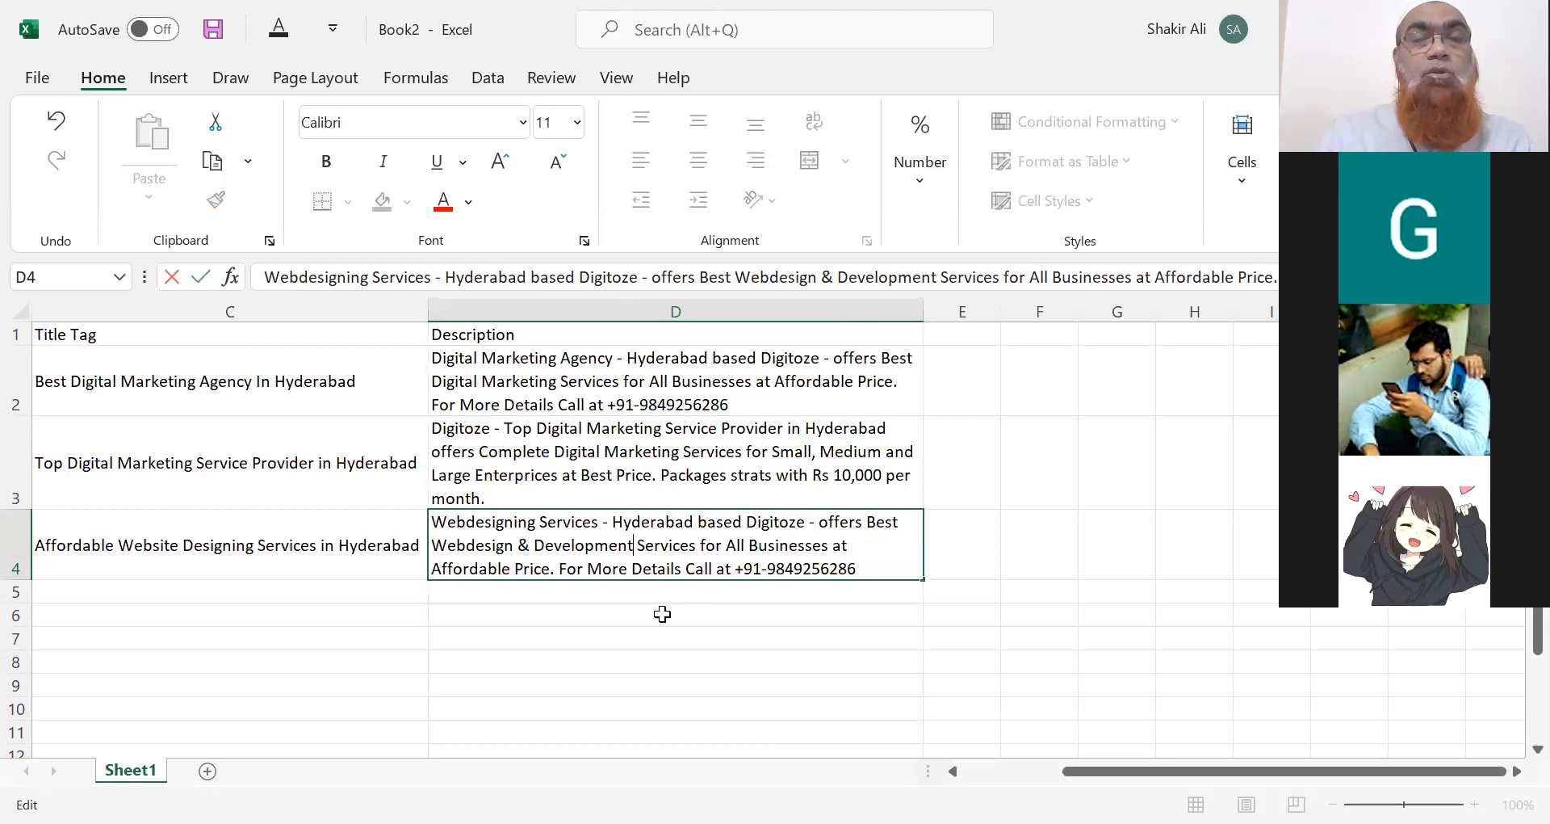
click(662, 614)
click(718, 568)
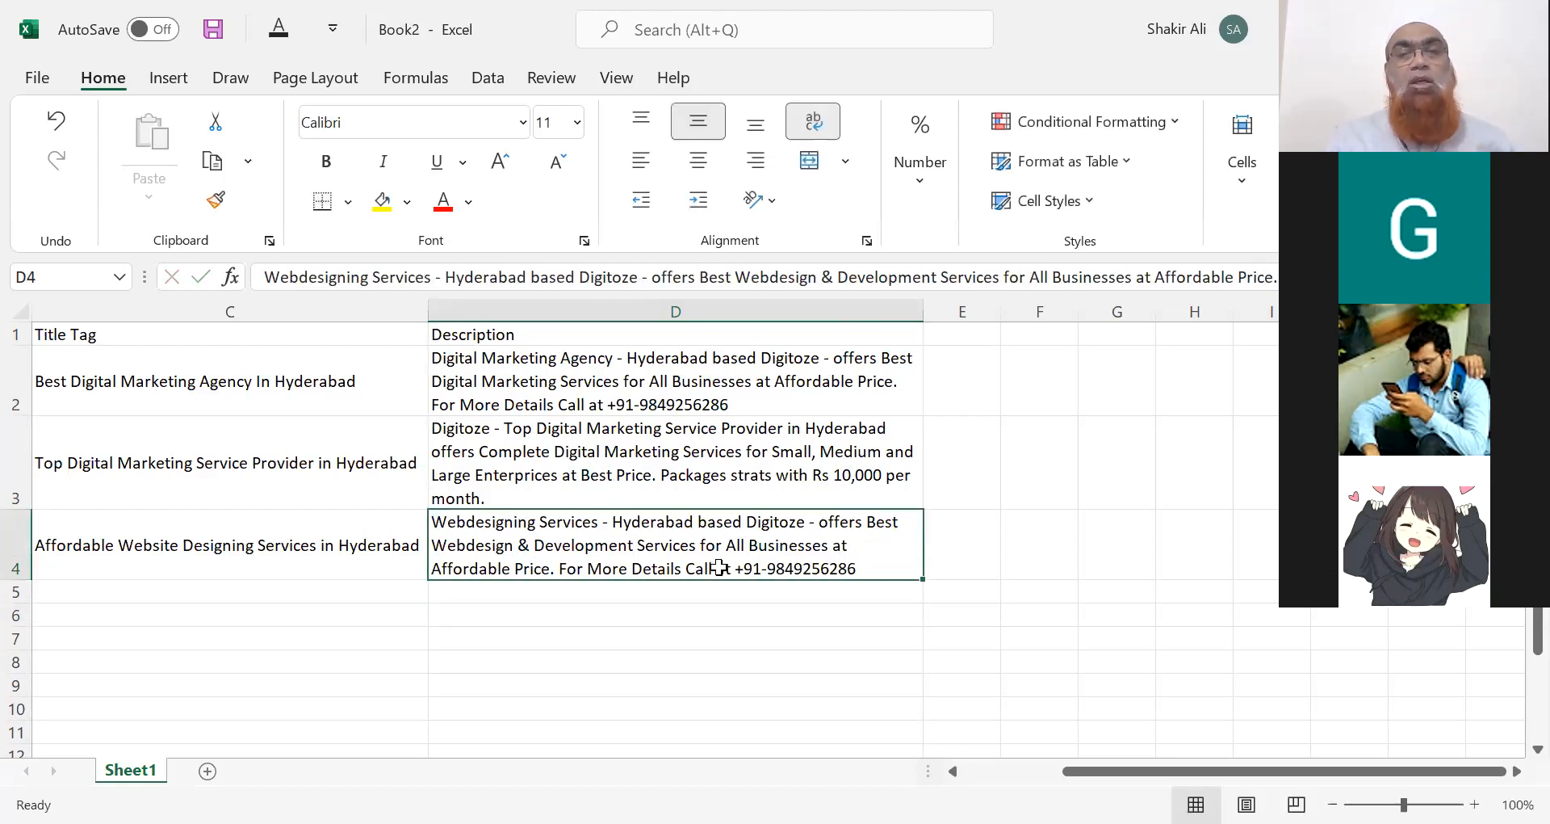
key(Left)
key(Left)
key(Left)
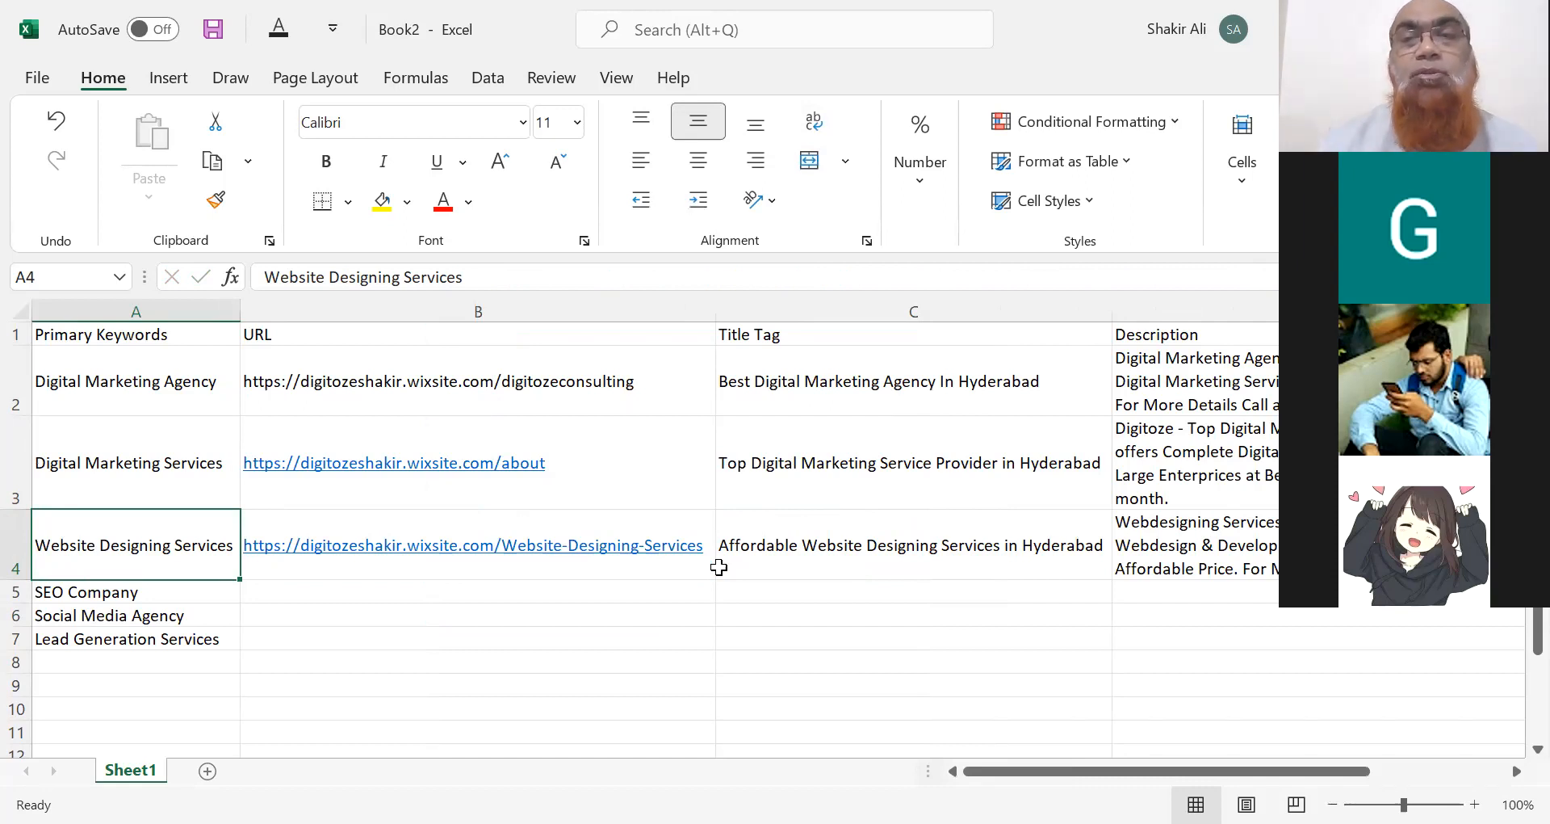
click(862, 404)
click(1138, 396)
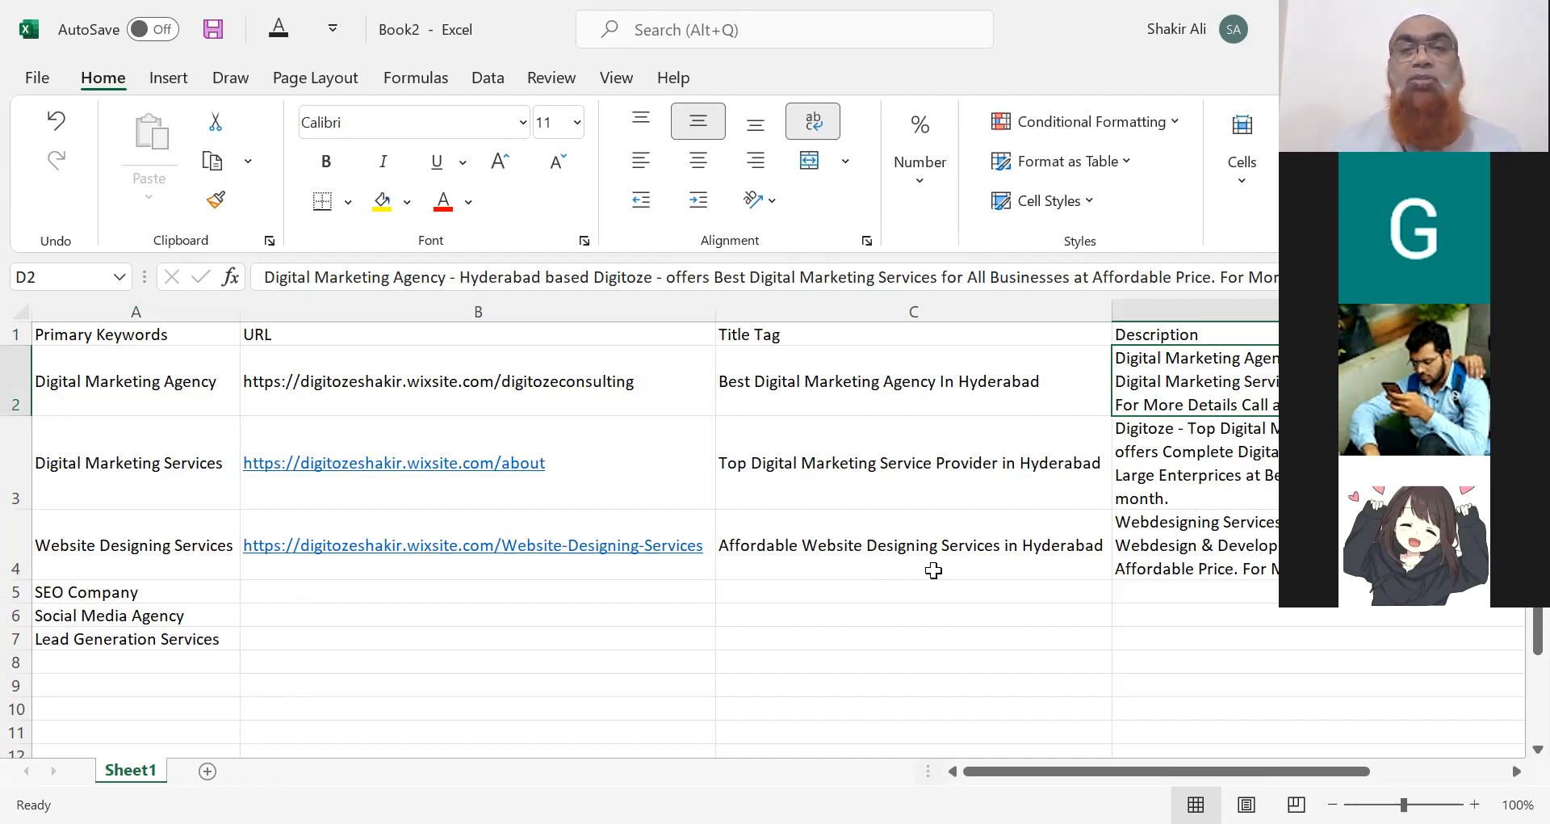
click(1194, 549)
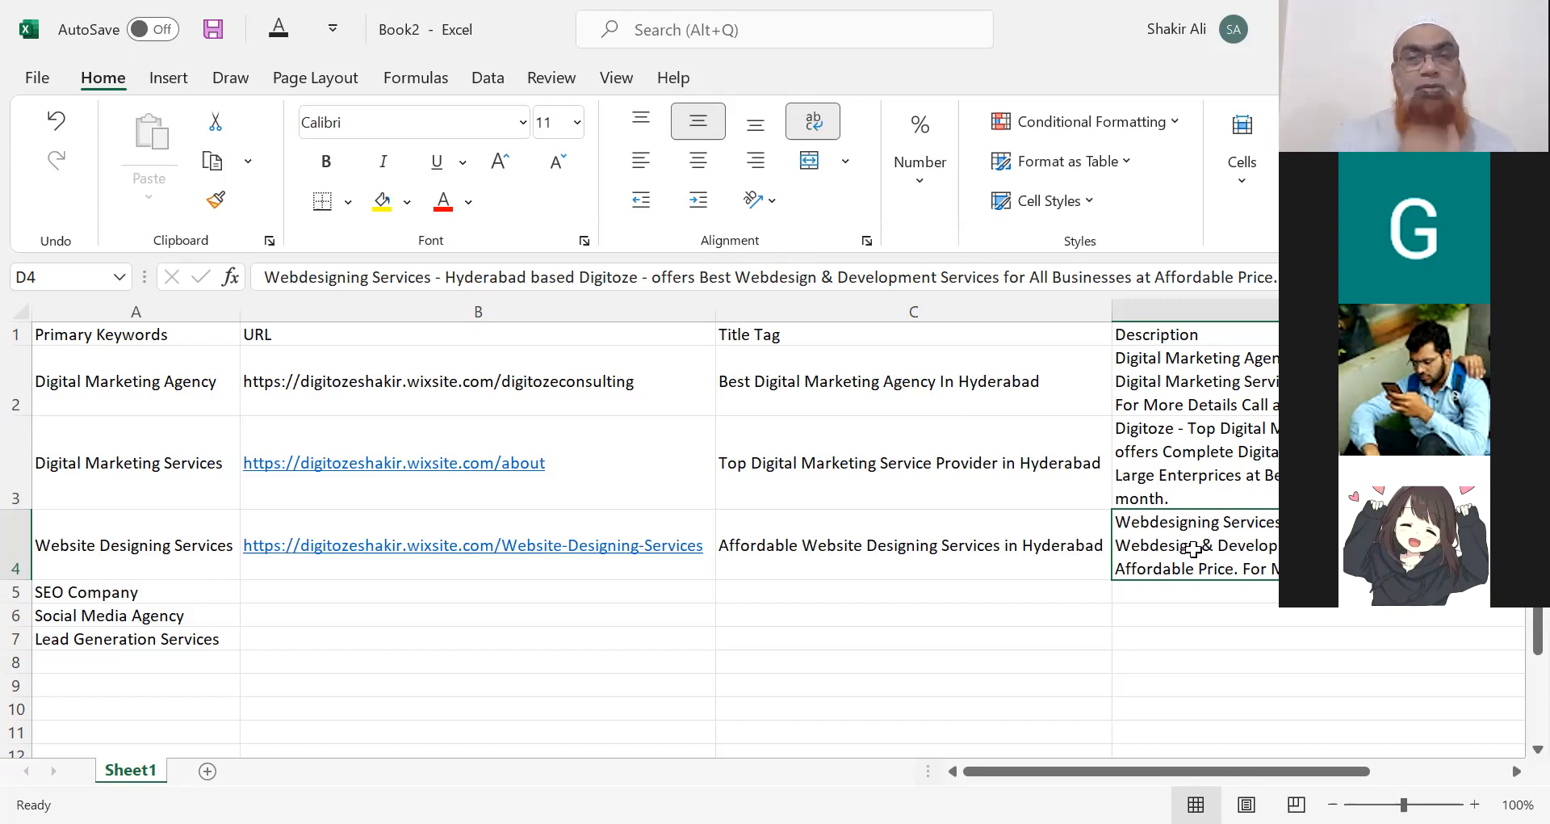
key(Left)
key(Left)
key(Left)
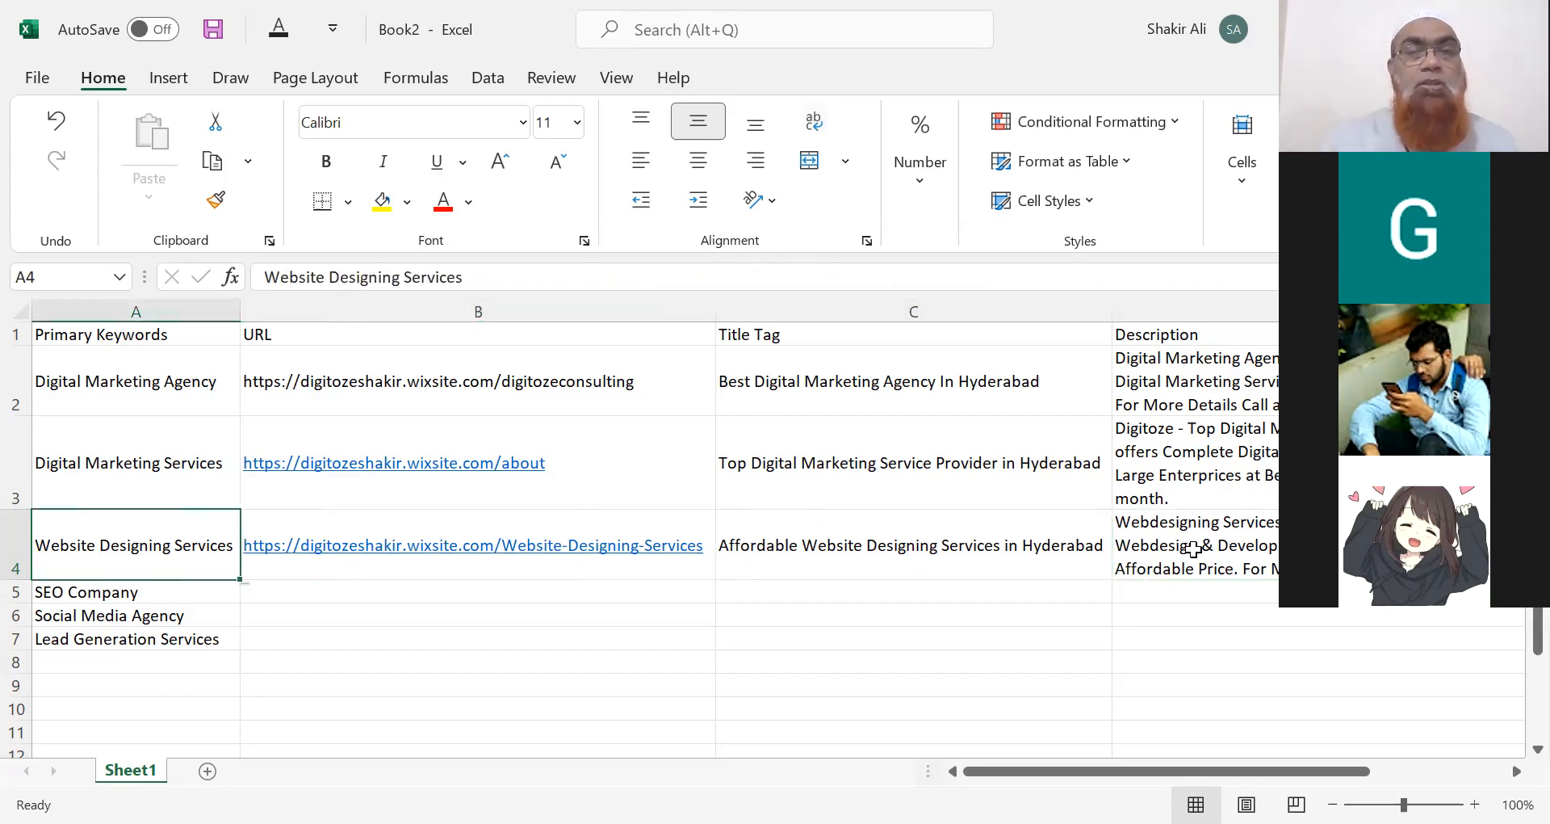
key(Right)
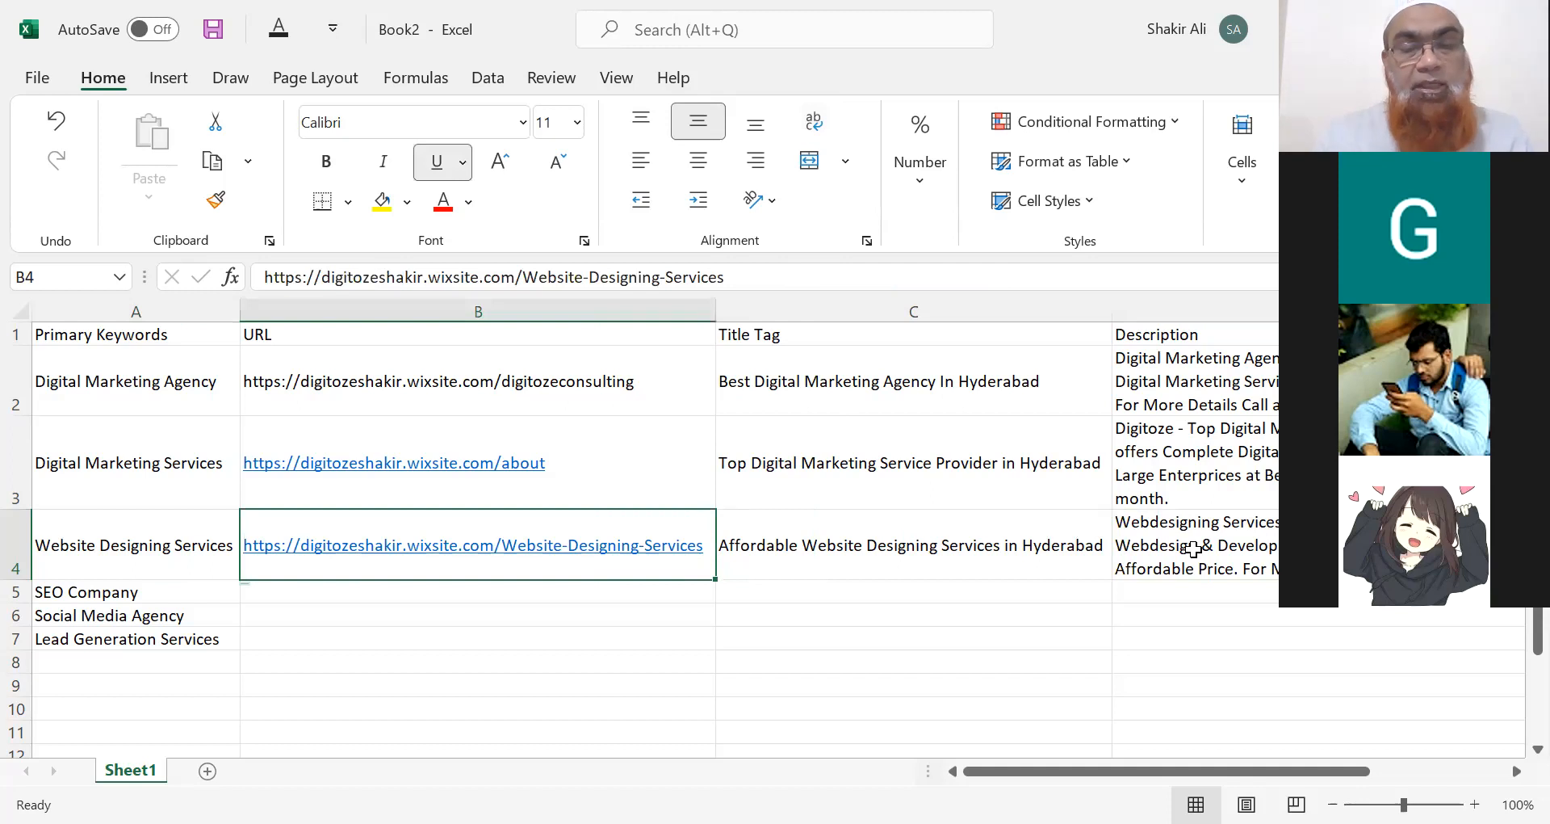
Copy B4's URL into B5 and change its page path to SEO-Company.
key(ctrl+c)
key(Down)
key(ctrl+v)
key(ctrl)
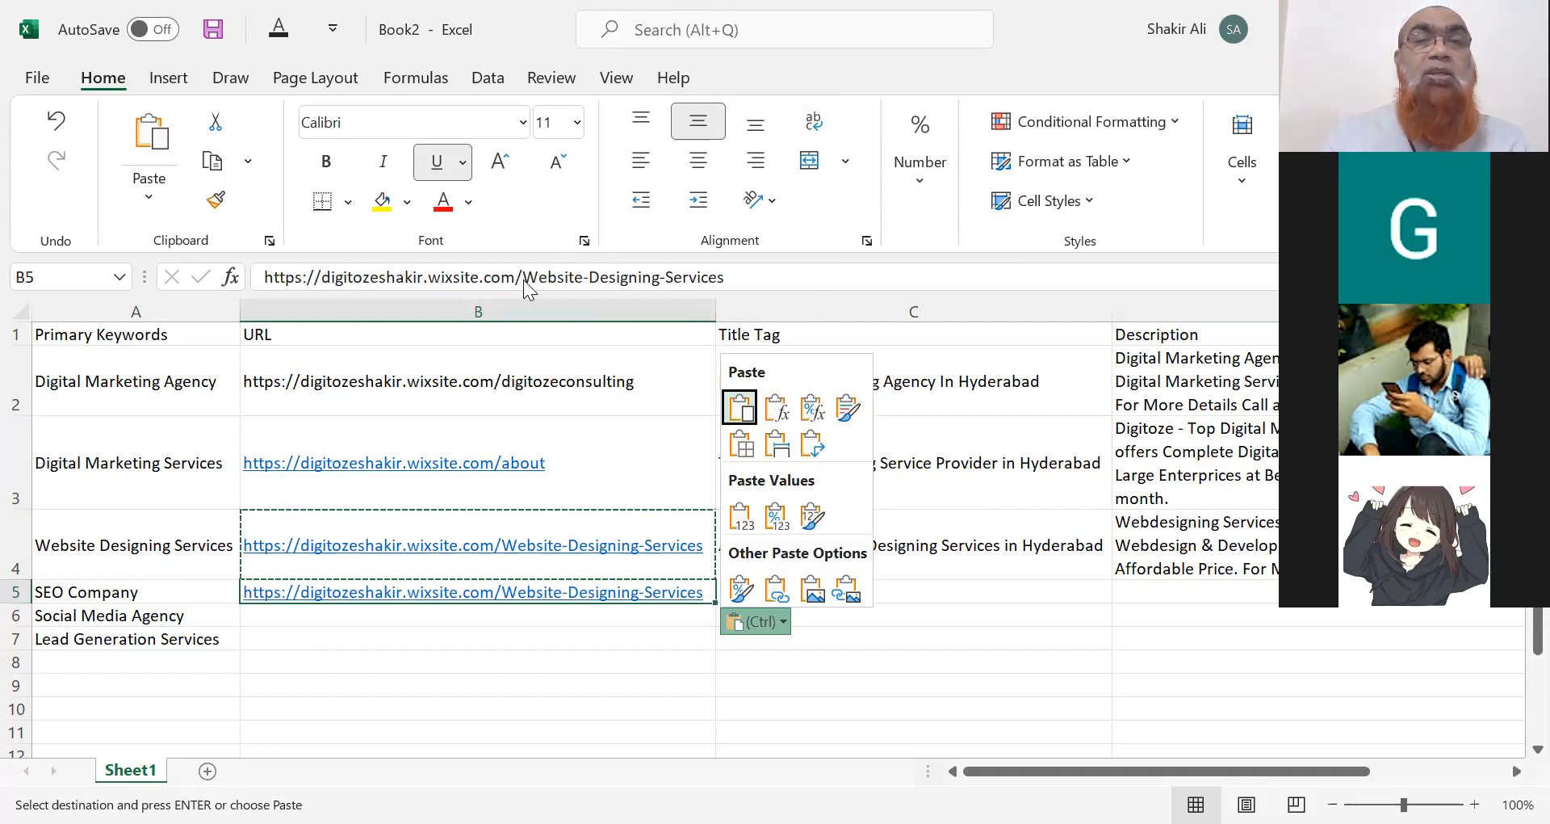
key(Escape)
drag(526, 281, 734, 279)
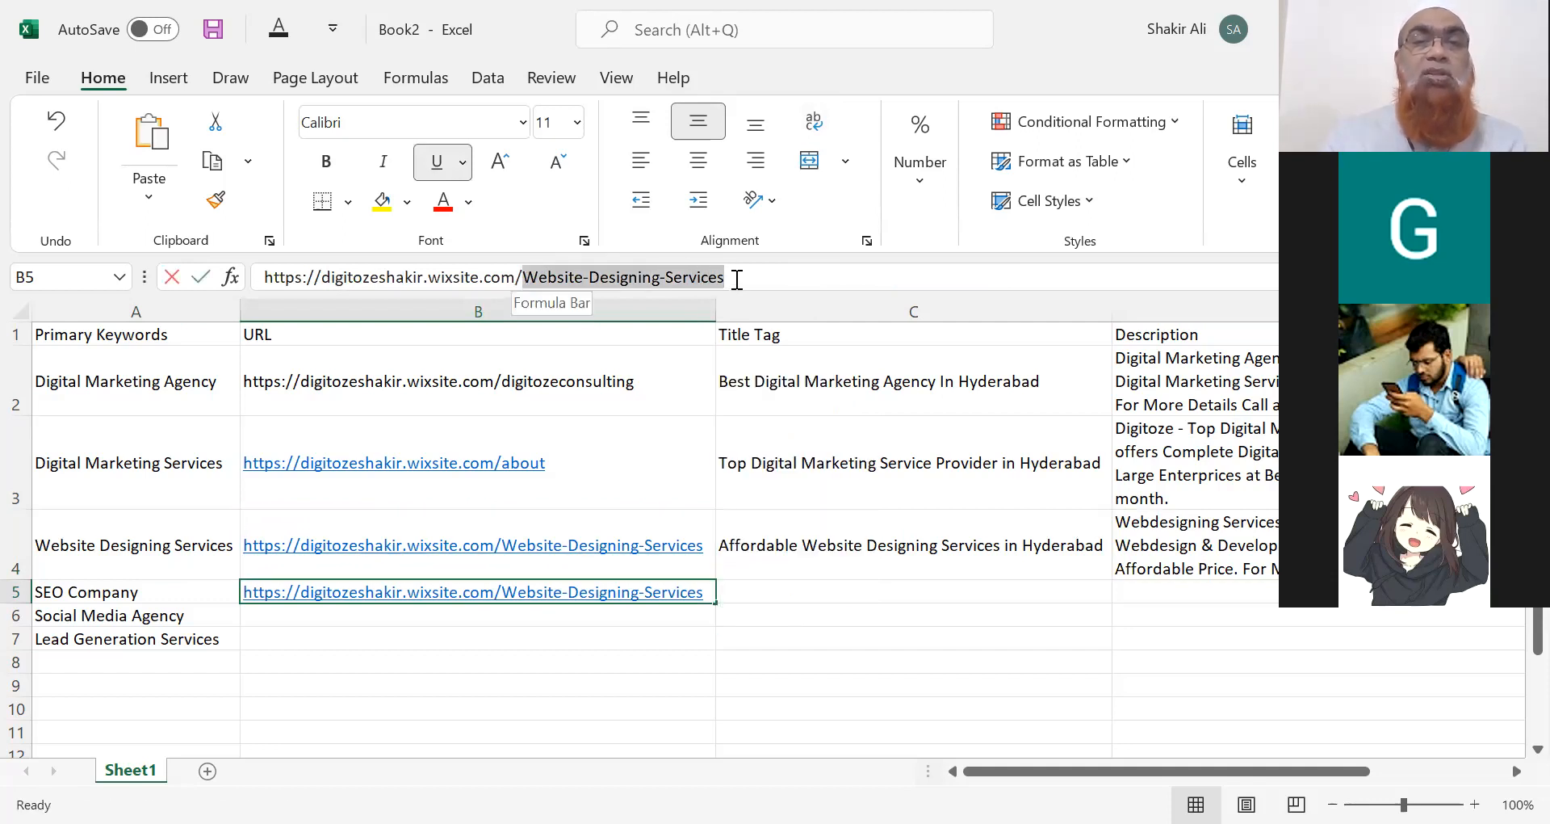
text(SE)
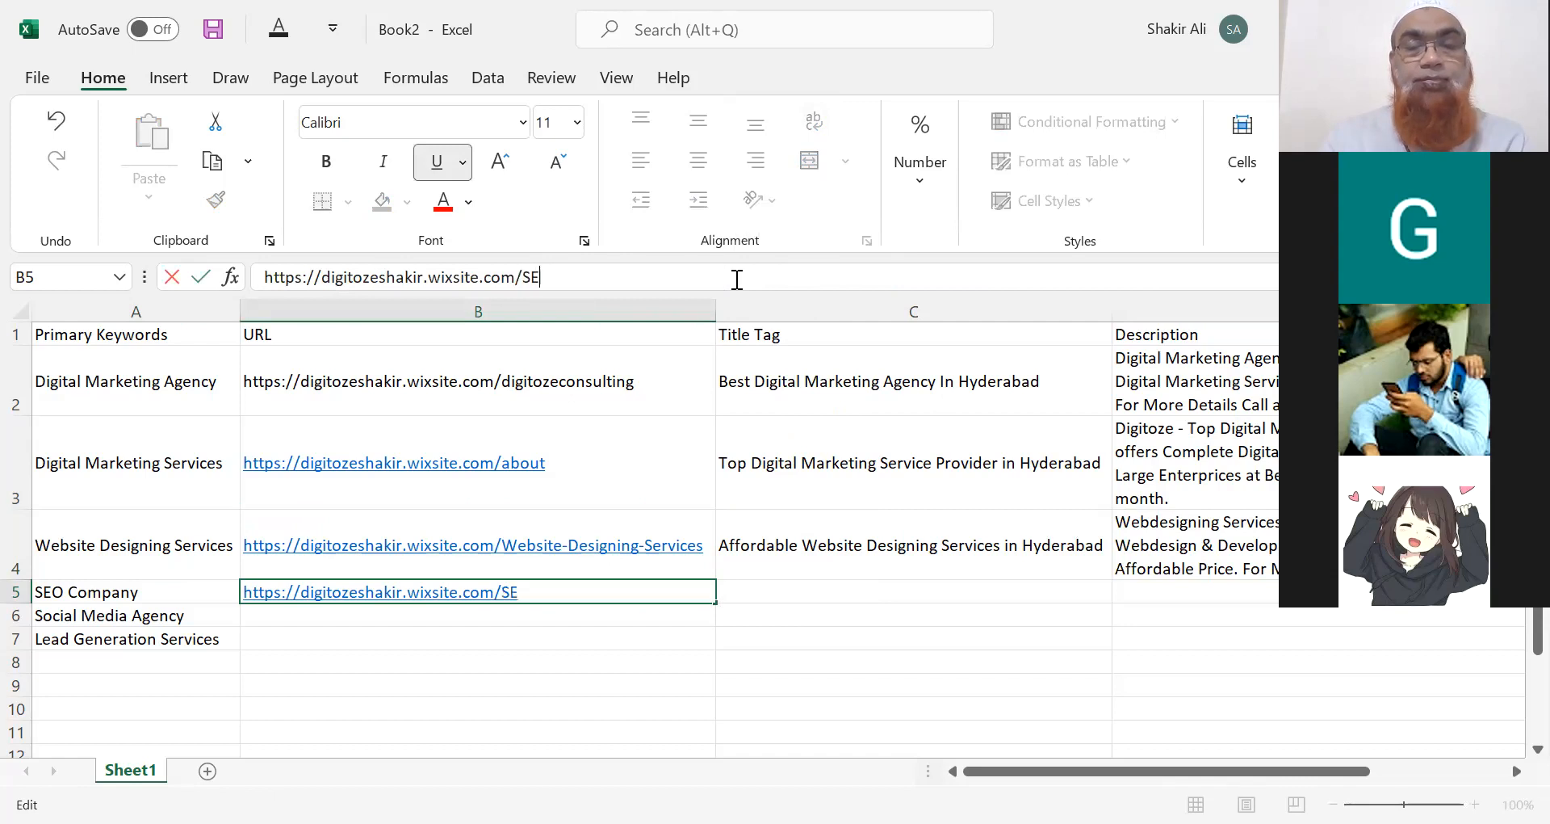
text(O-Company)
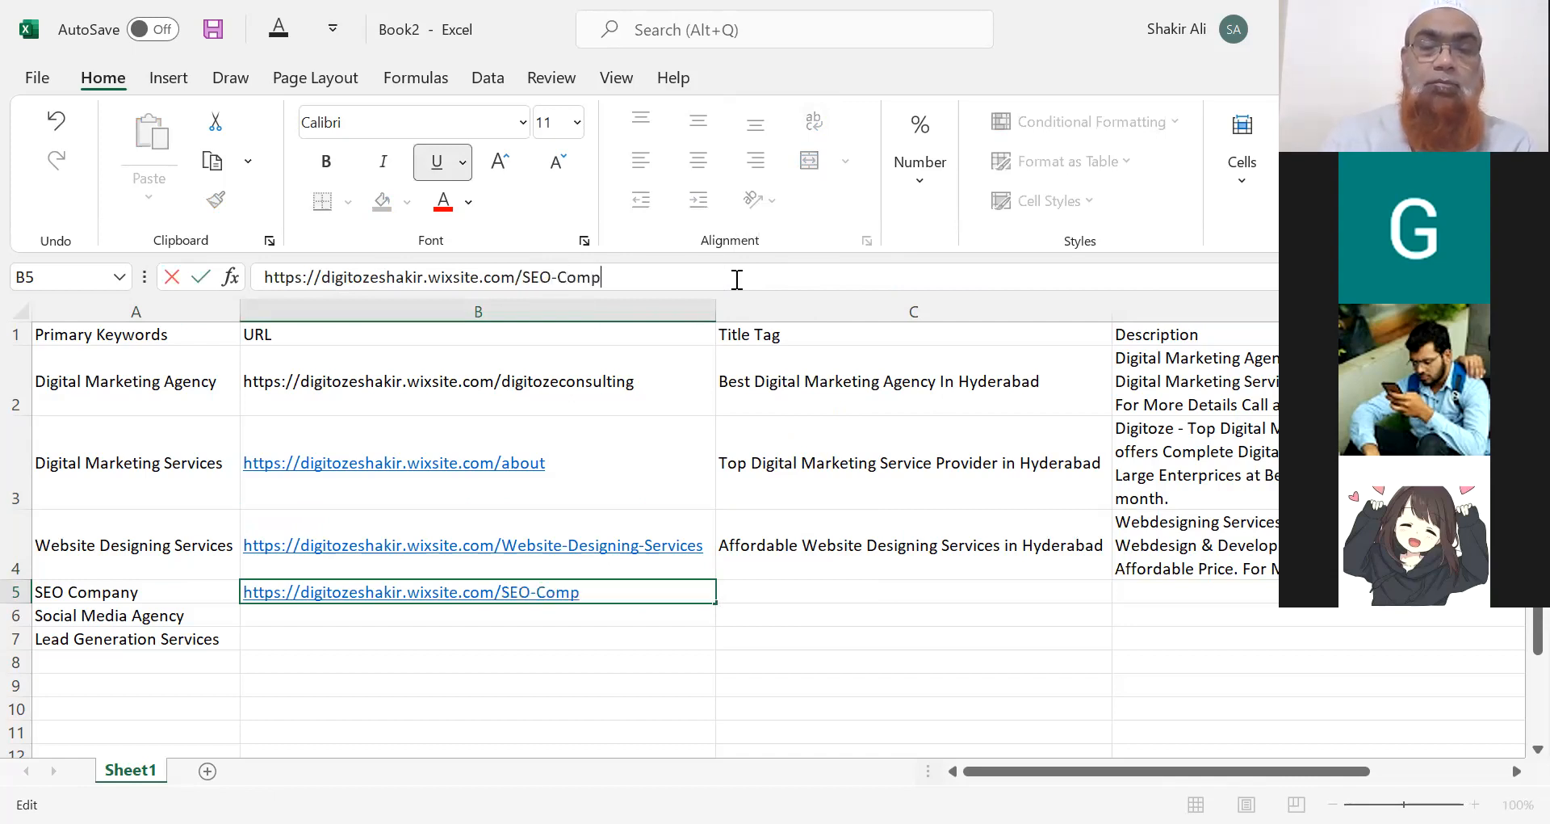
click(789, 596)
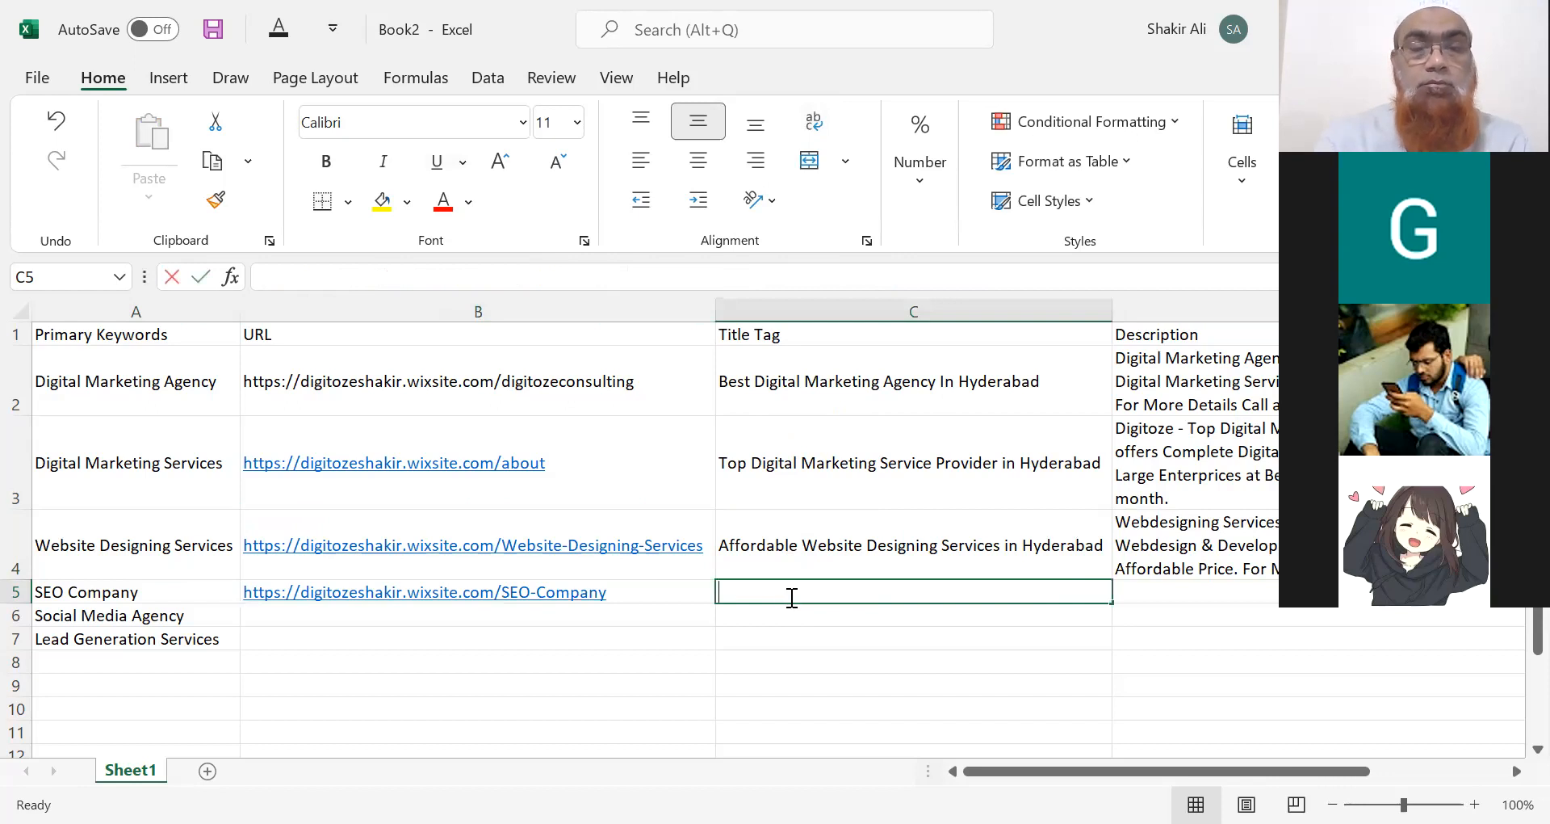
Type 'Top SEO Company in Hyderabad | Affordable SEO Services' into C5, correcting typos along the way.
text(Top )
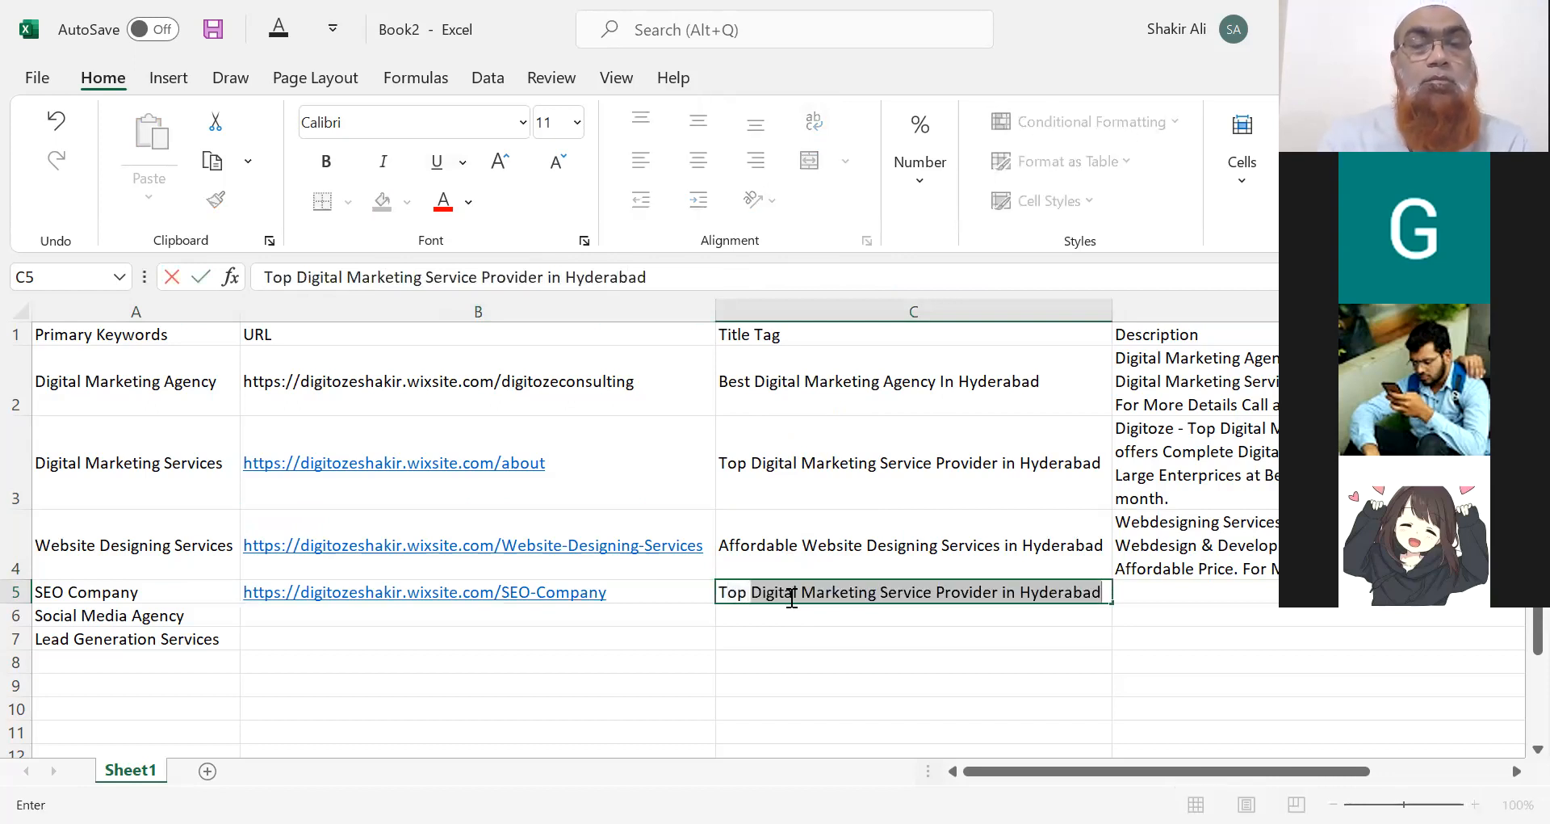
text(SEO Copma)
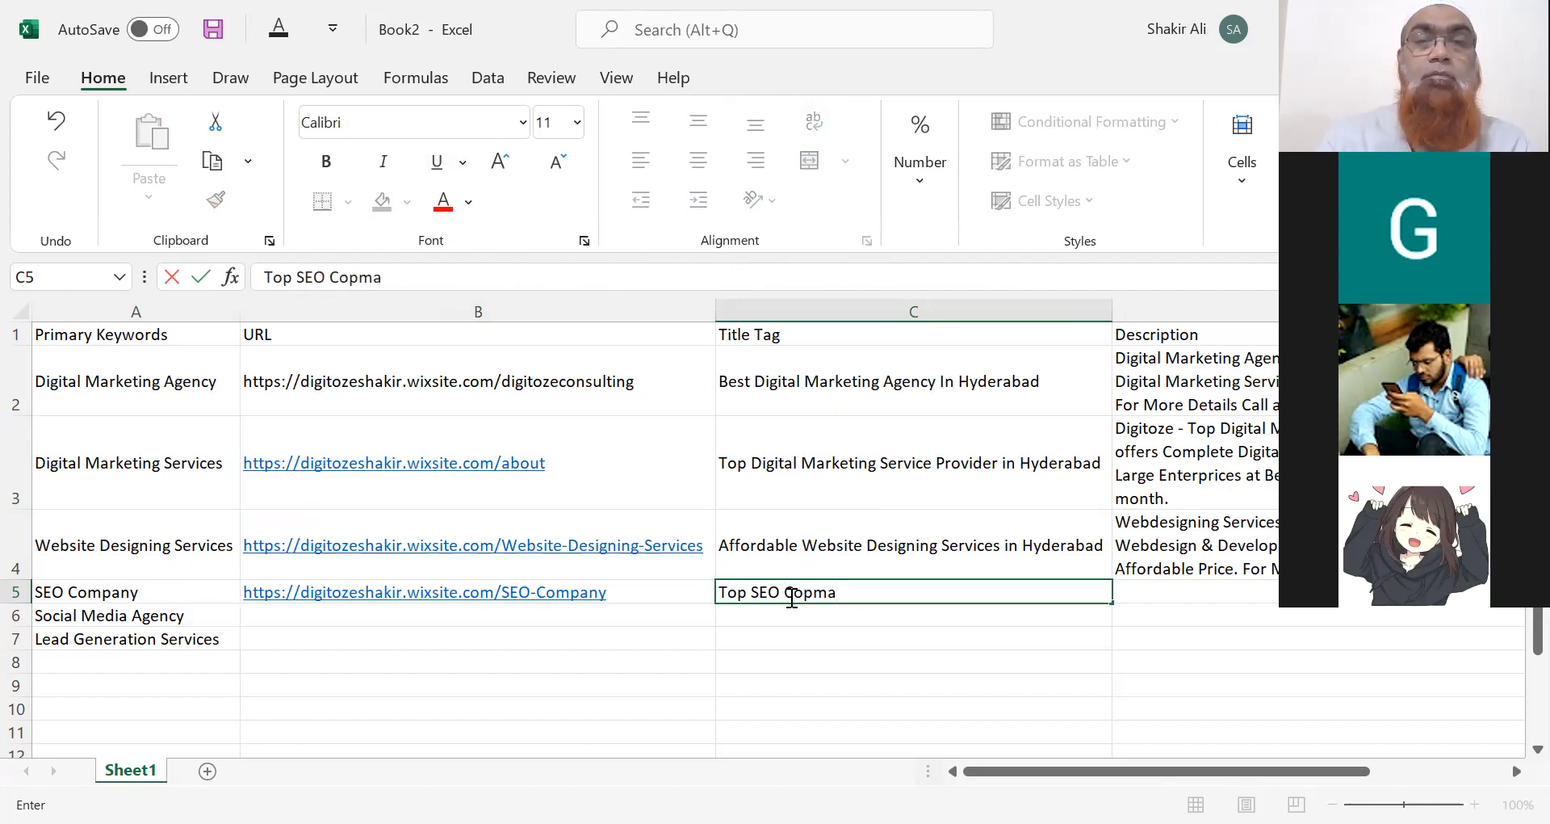
key(BackSpace)
key(BackSpace)
key(BackSpace)
text(mpany in Hyderabad - Digito)
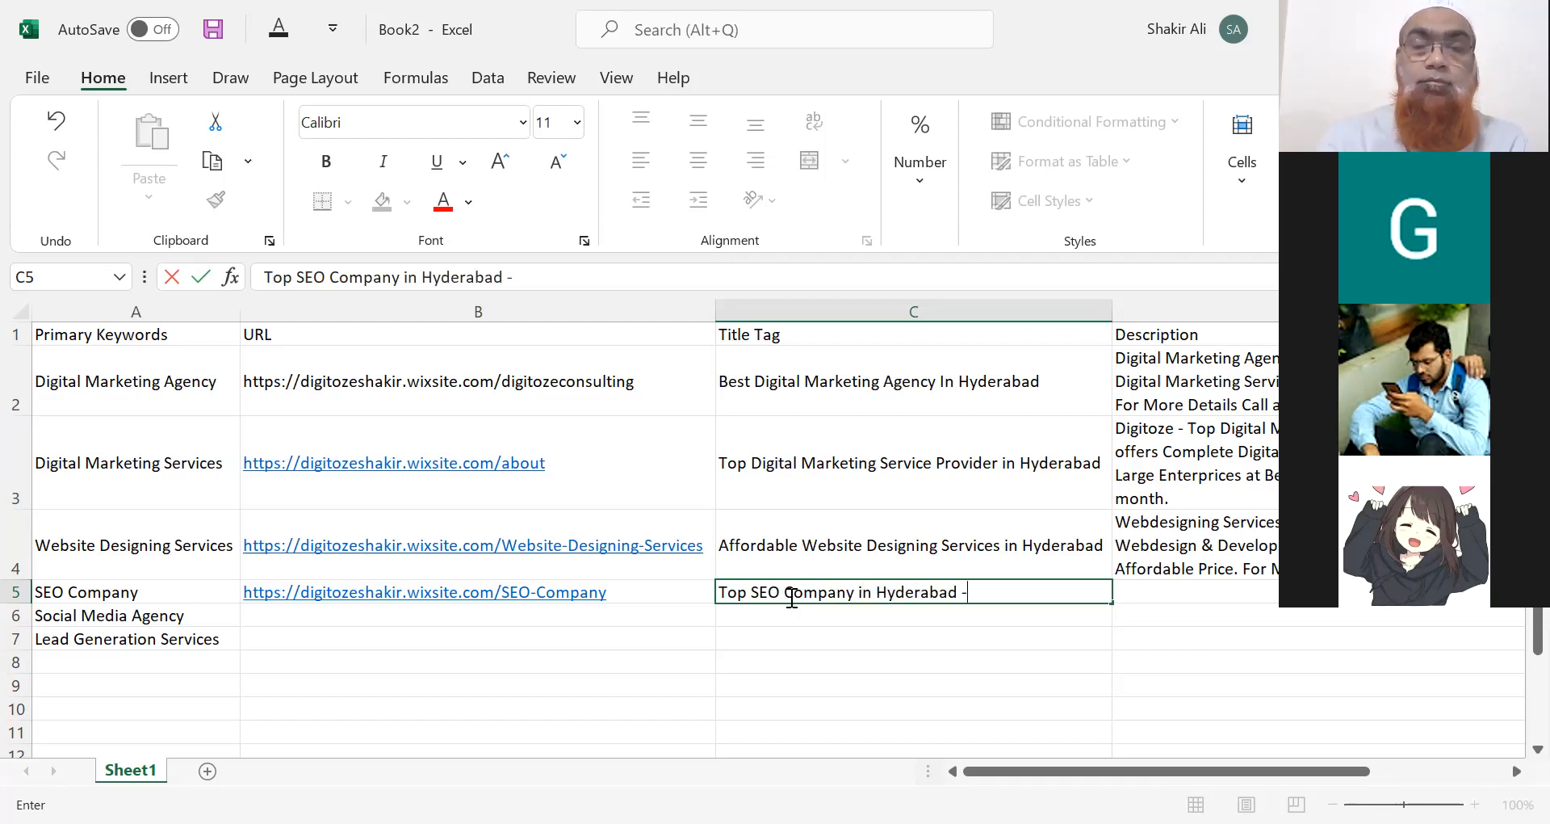
key(BackSpace)
key(BackSpace)
key(BackSpace)
key(BackSpace)
key(BackSpace)
key(BackSpace)
key(BackSpace)
key(BackSpace)
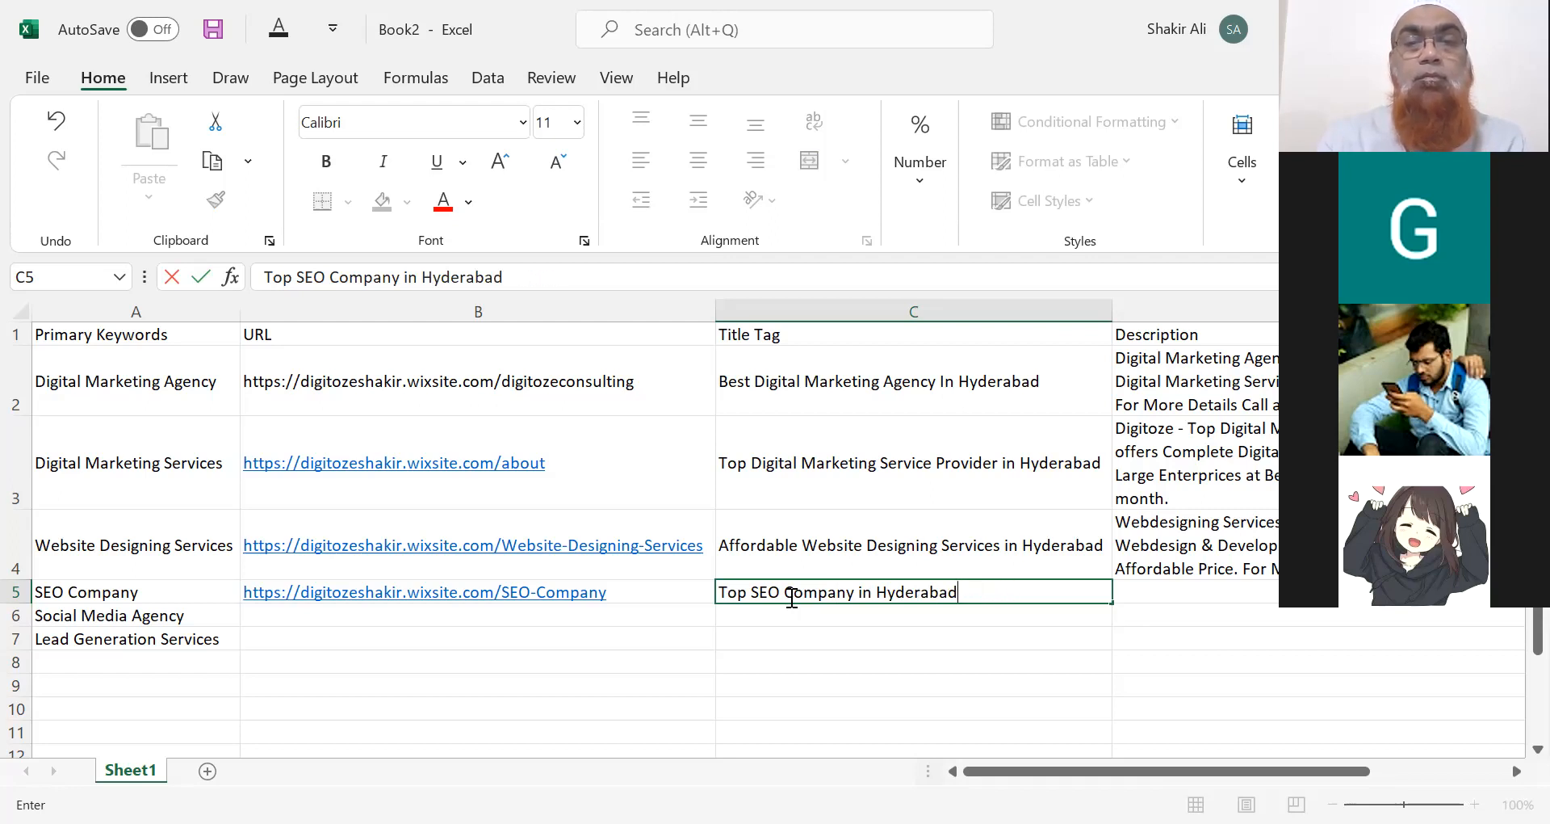
text(|)
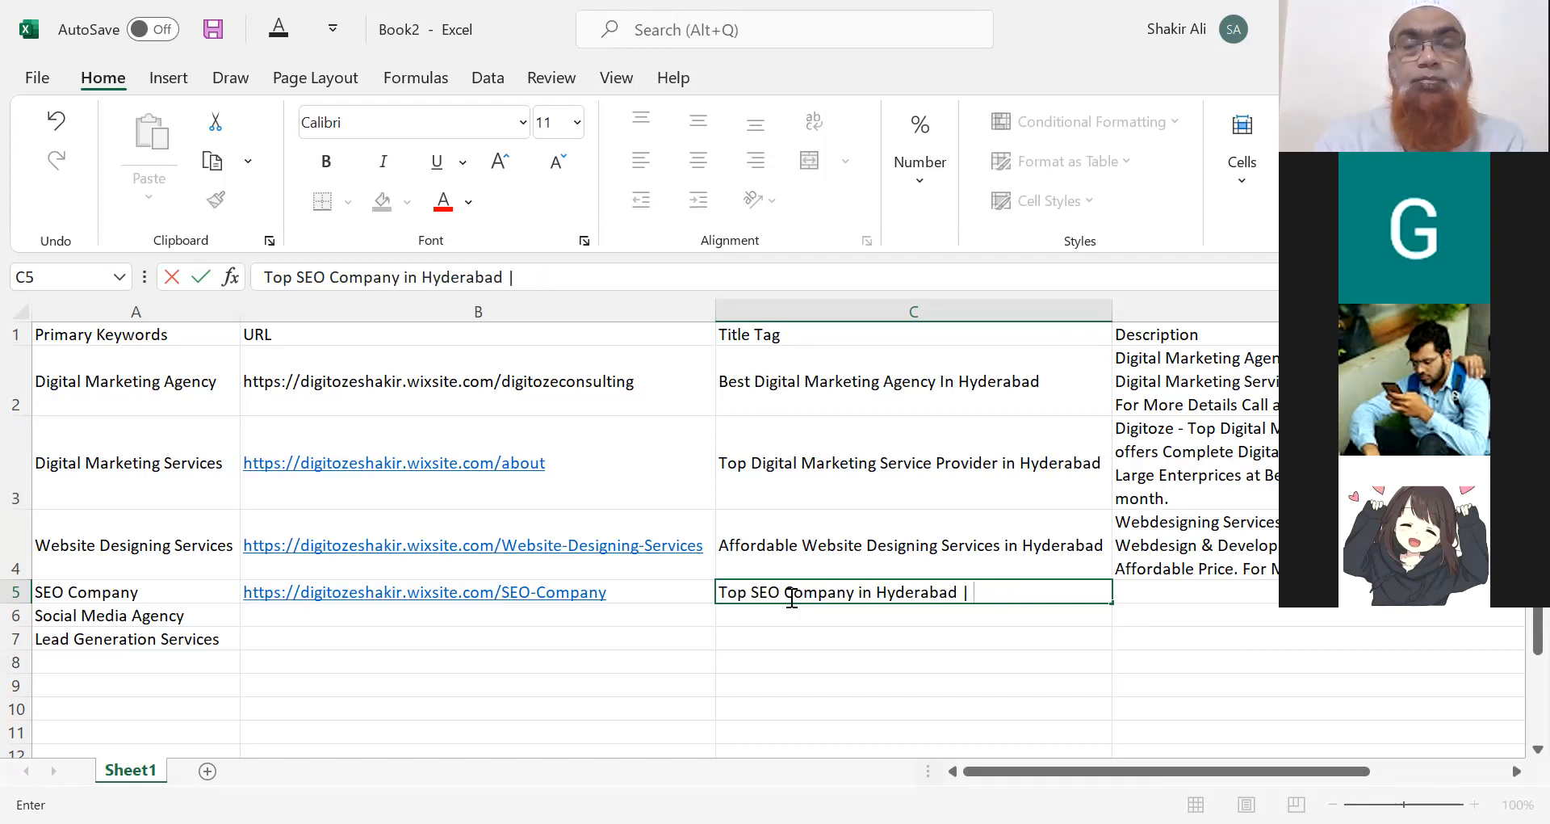
text( Affo)
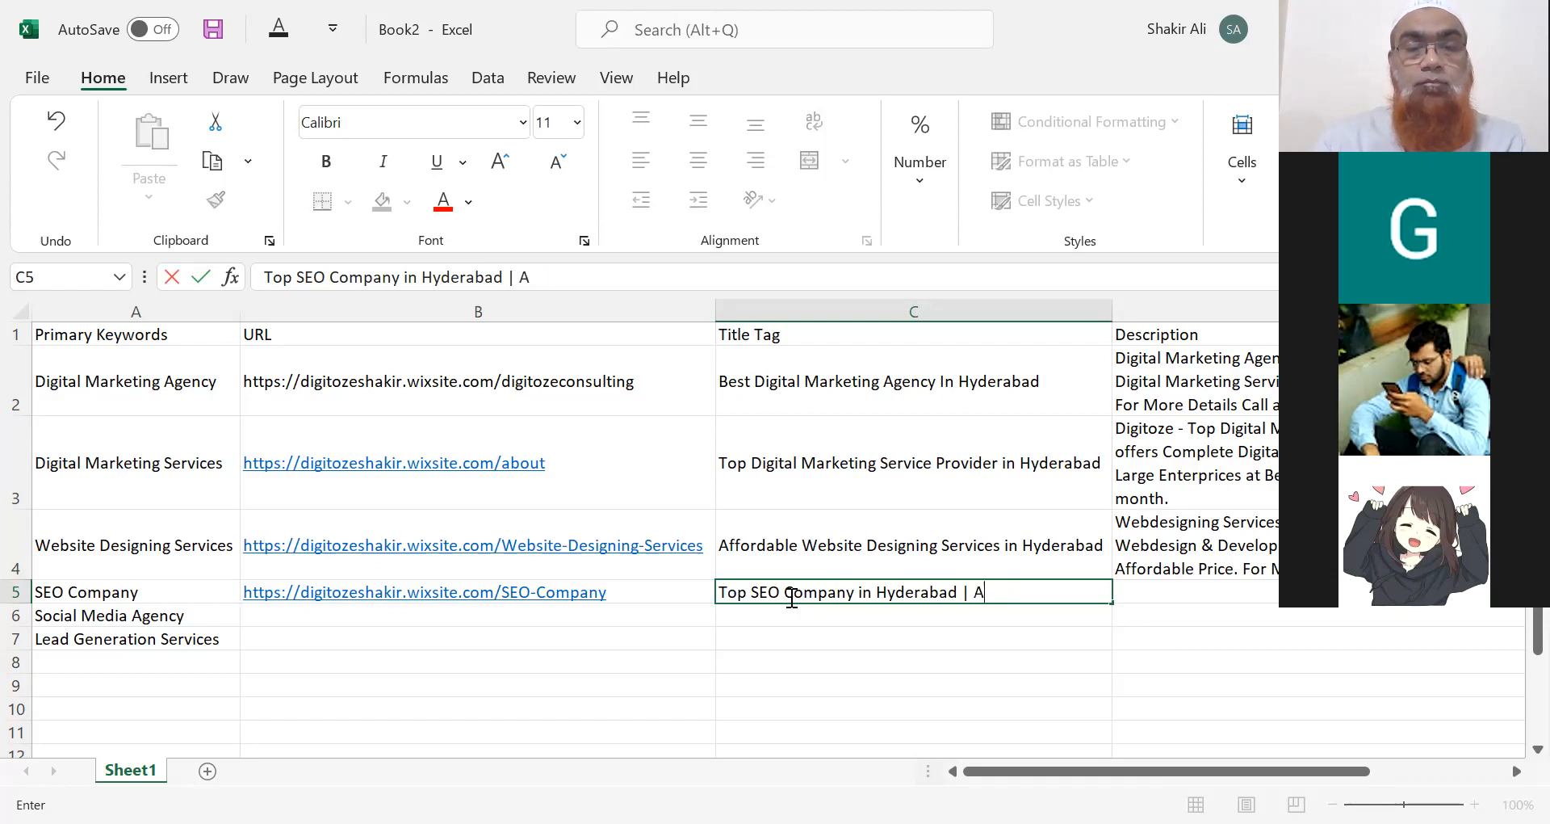
key(BackSpace)
key(BackSpace)
key(BackSpace)
key(BackSpace)
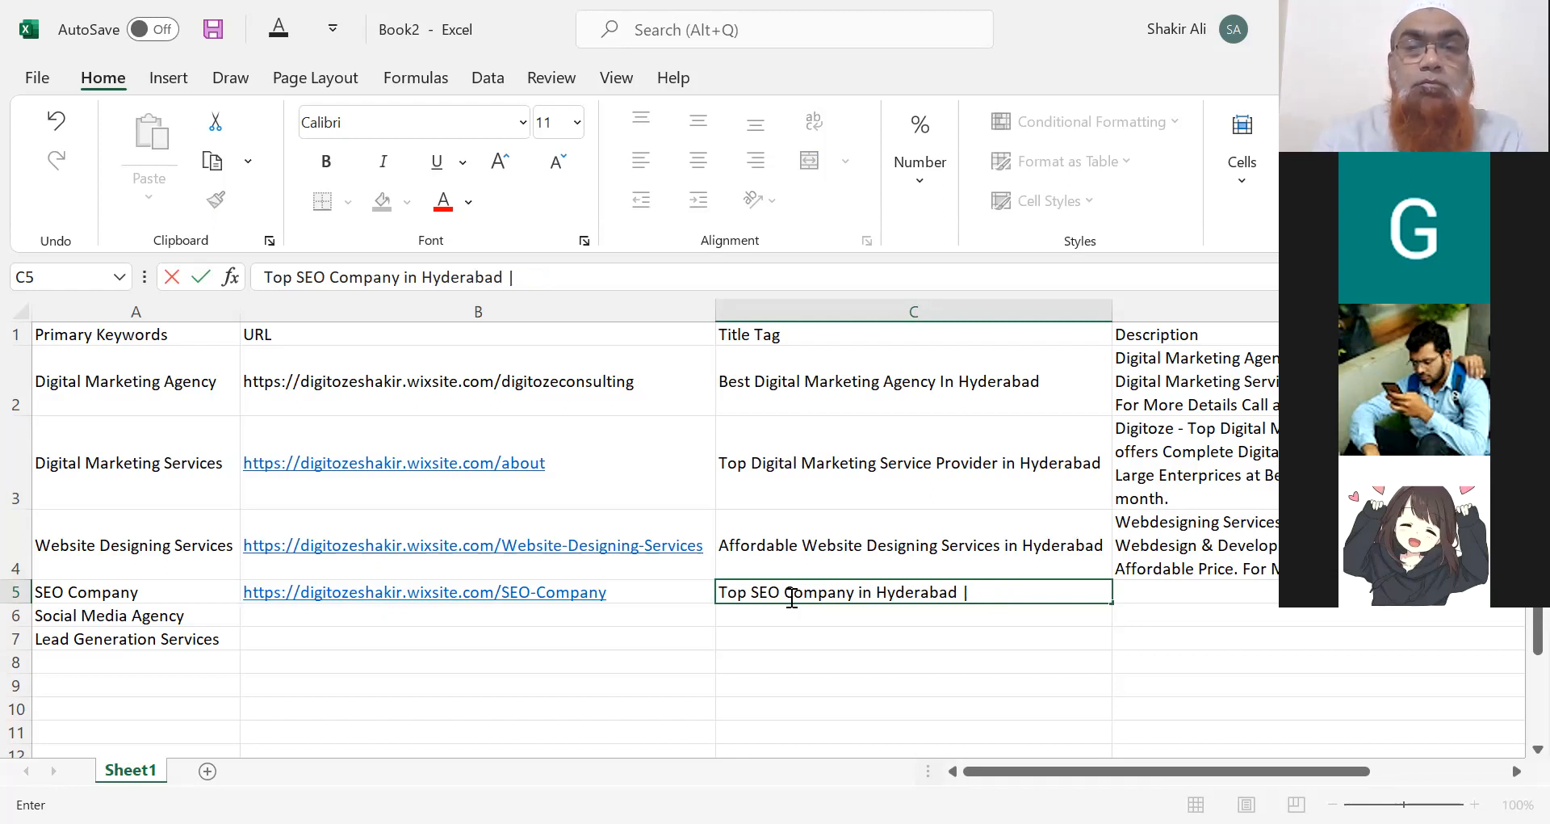
text(A)
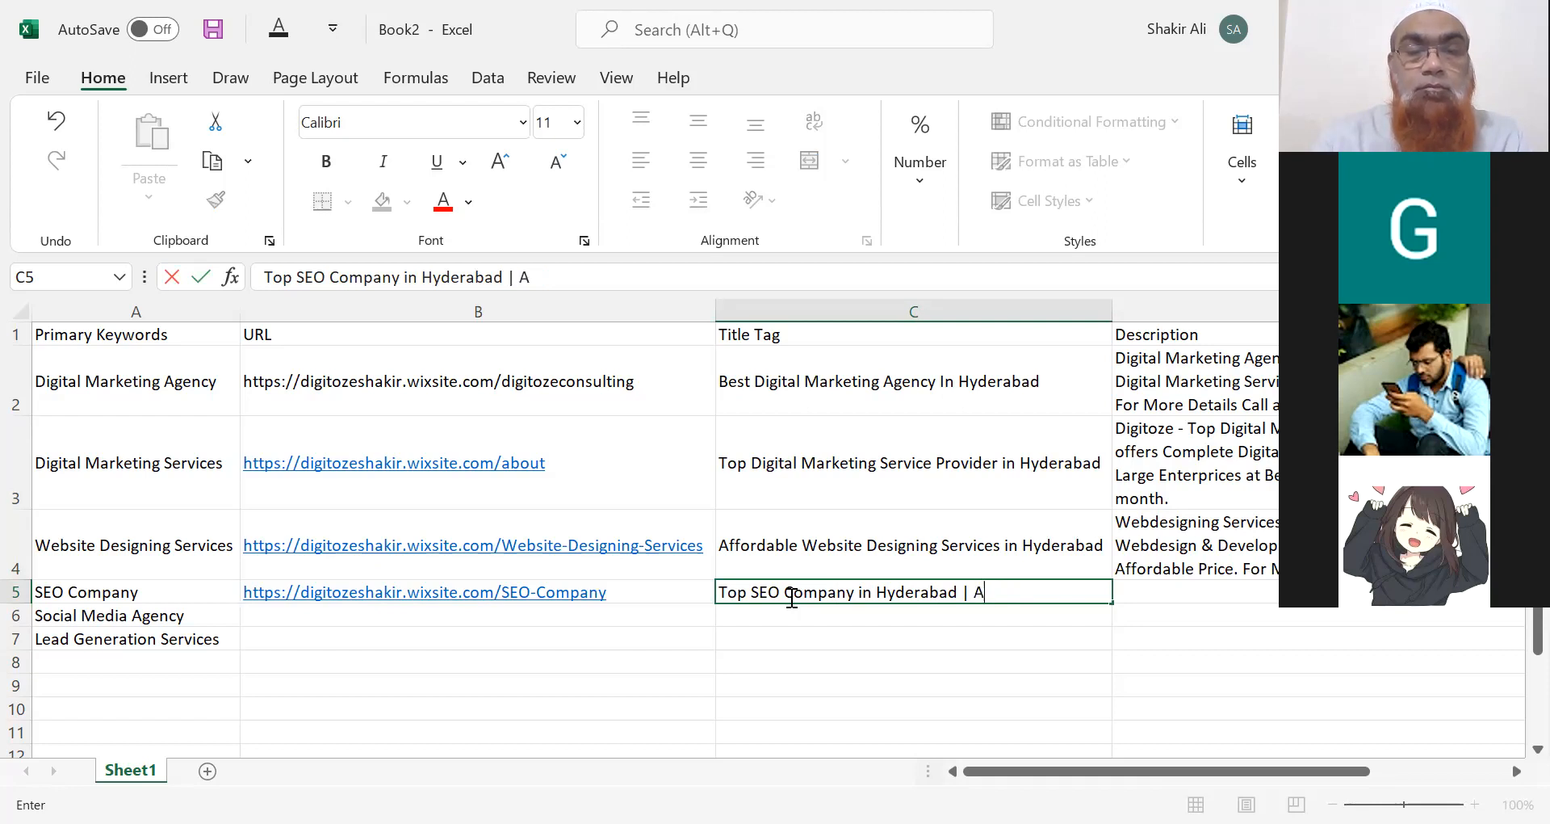
text(ffordabl)
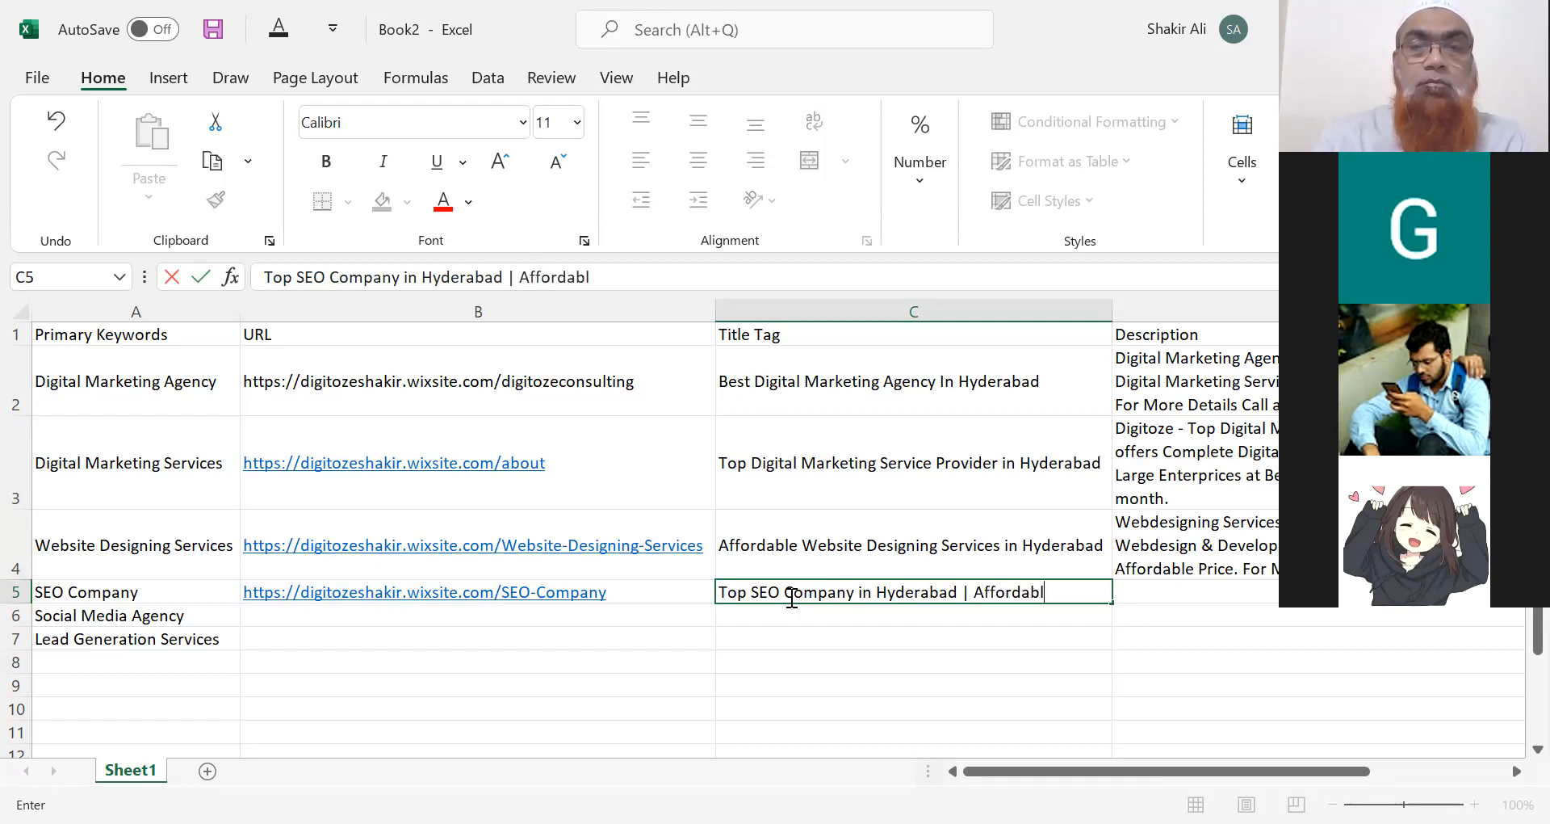
text(e SEO Services)
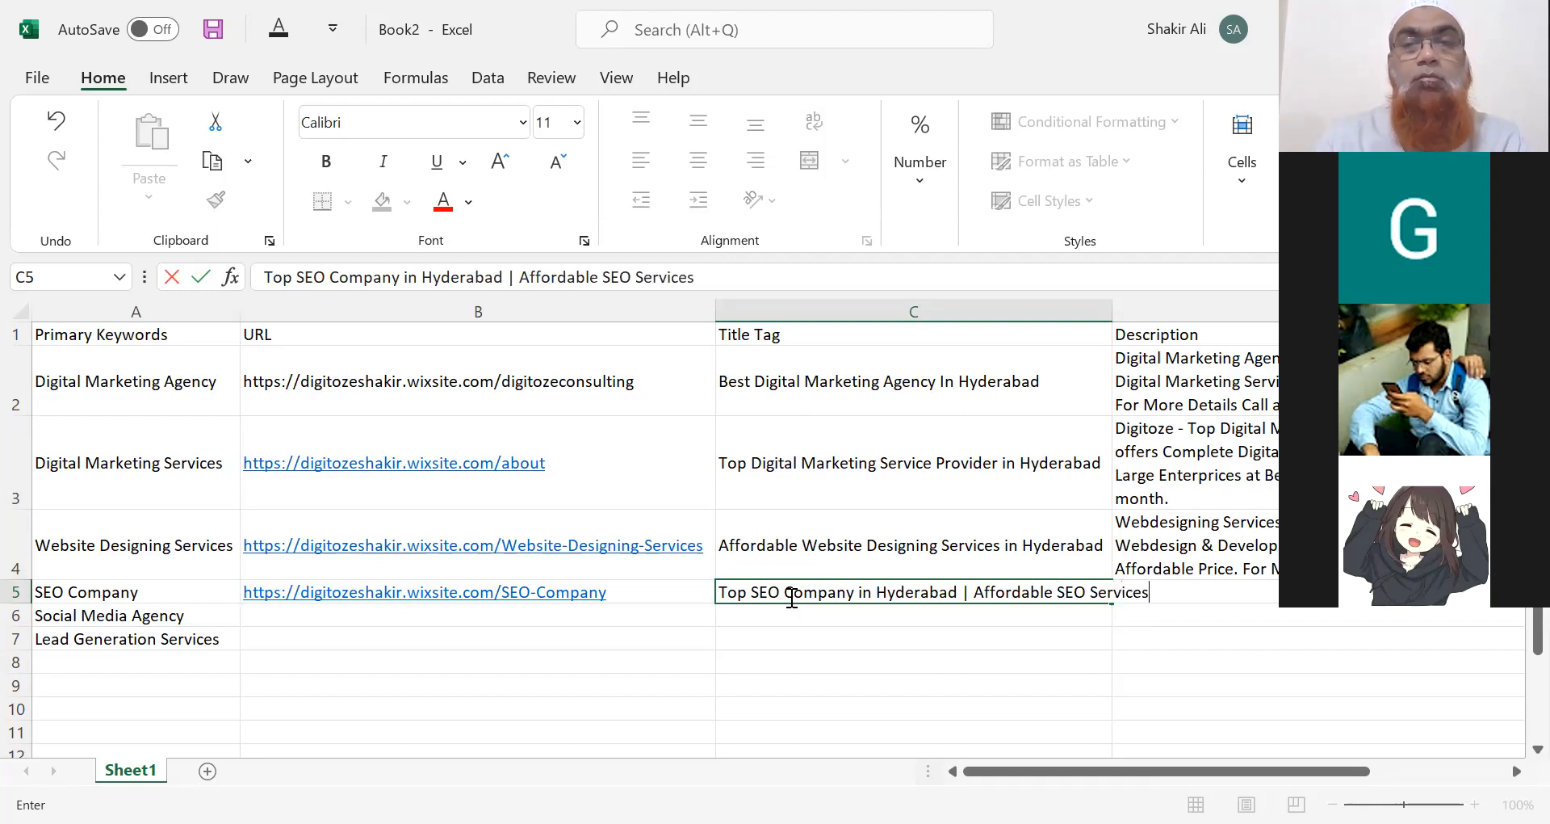
Commit the C5 title tag and widen column C to fit 'Top SEO Company in Hyderabad | Affordable SEO Services'.
click(1197, 612)
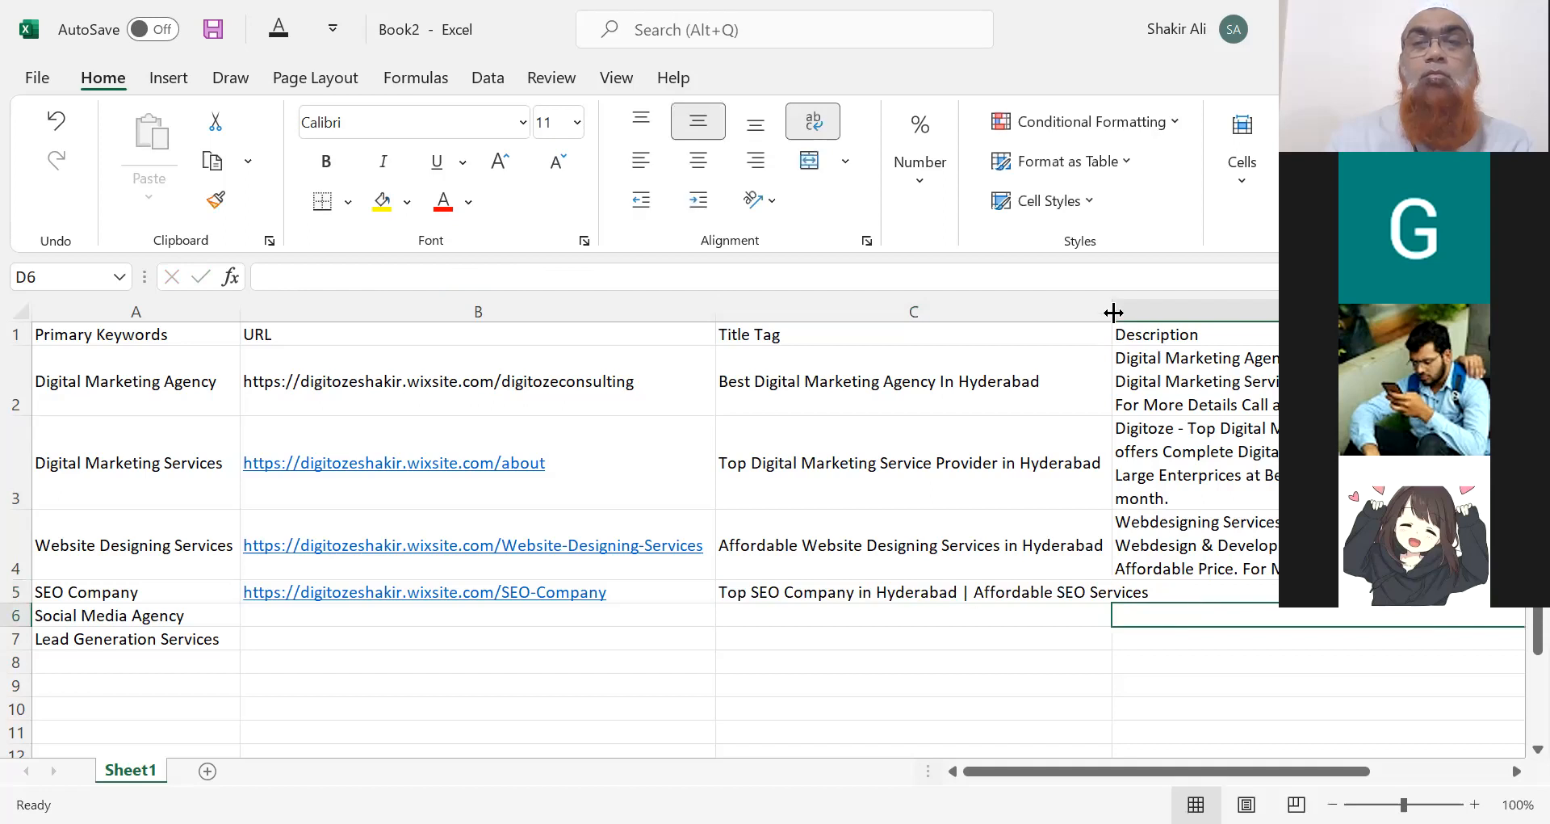
drag(1113, 312, 1161, 312)
click(1196, 592)
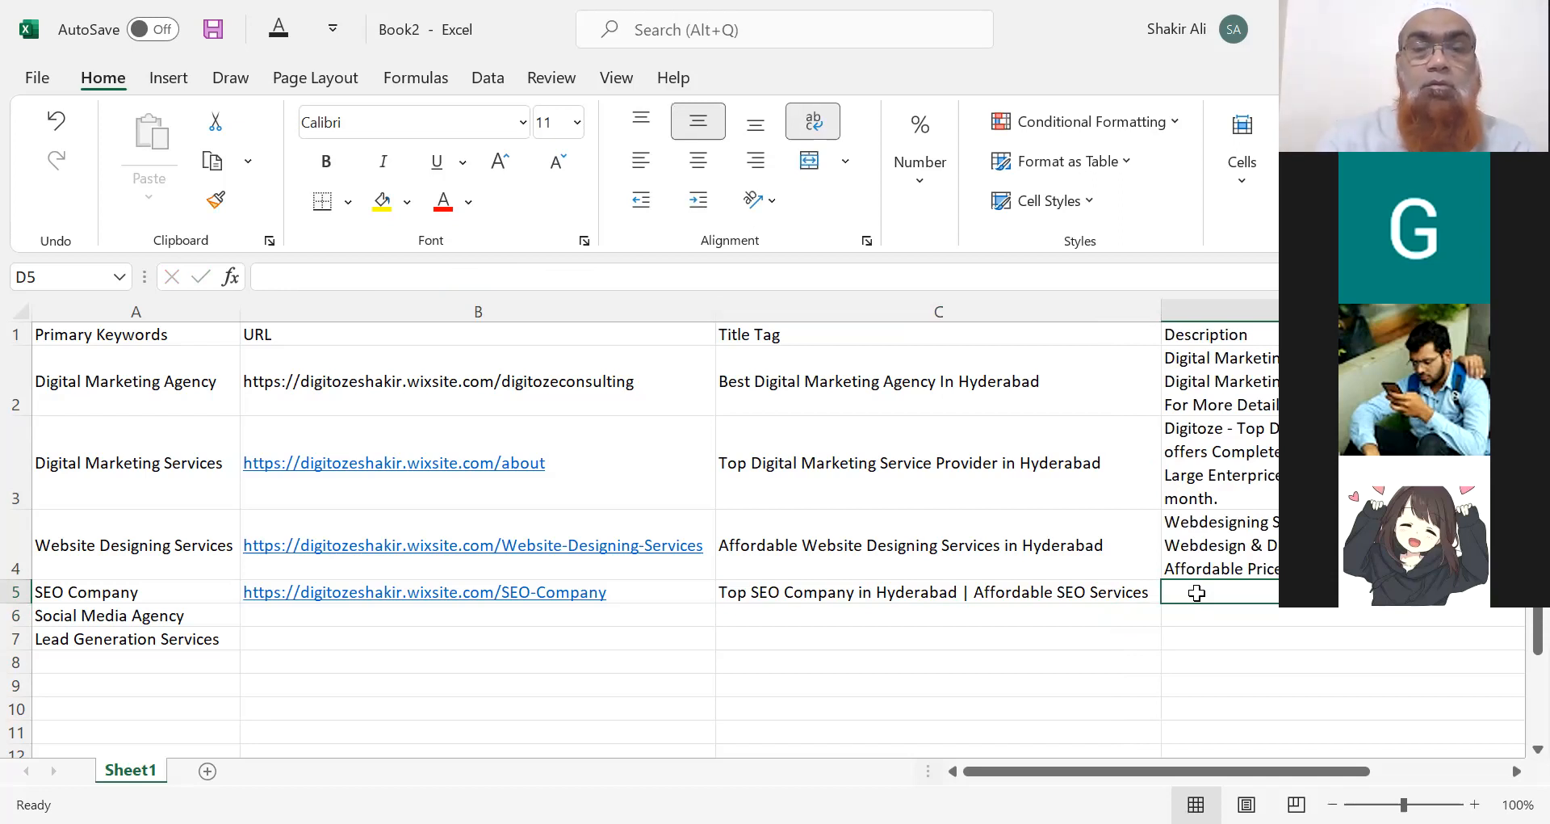
Type the D5 description 'Top SEO Company in Hyderabad - Digitoze - Offers Complete SEO Services…' ending 'at Affordable Price.'.
text(Top SEO )
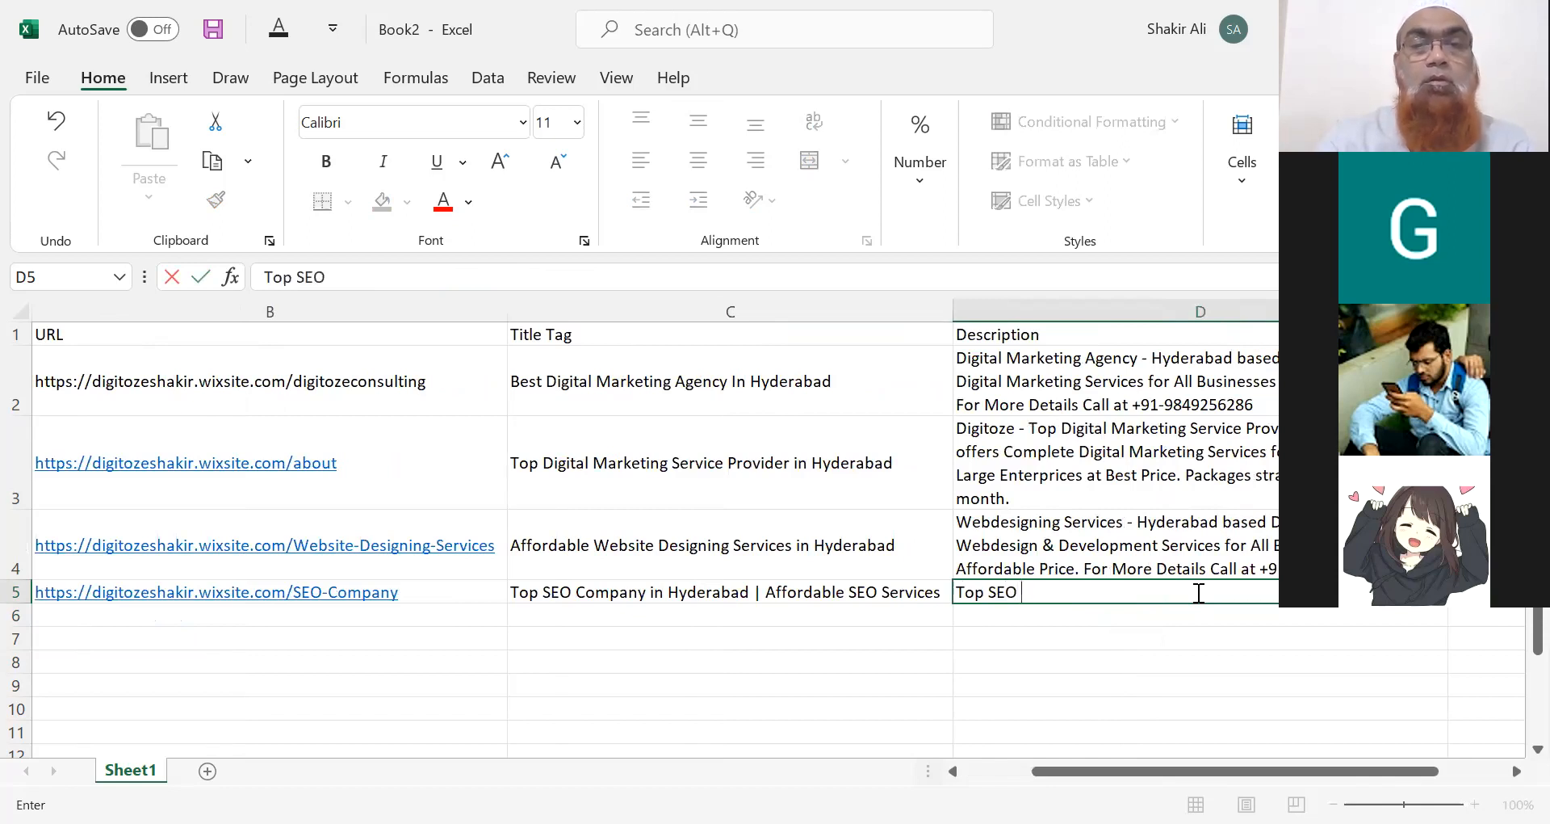
text(Companay)
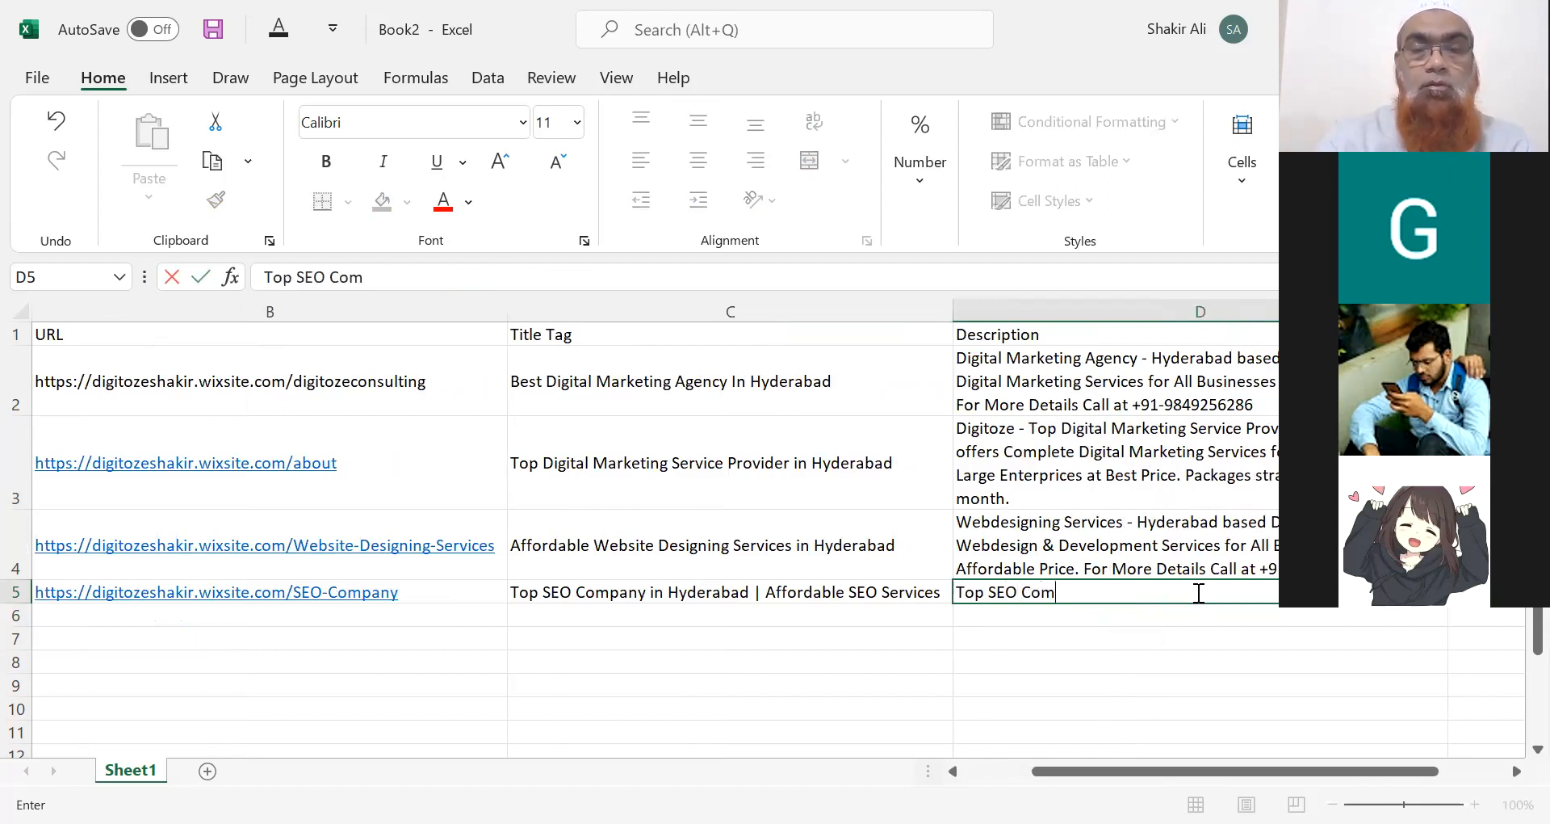
key(BackSpace)
key(BackSpace)
key(BackSpace)
key(BackSpace)
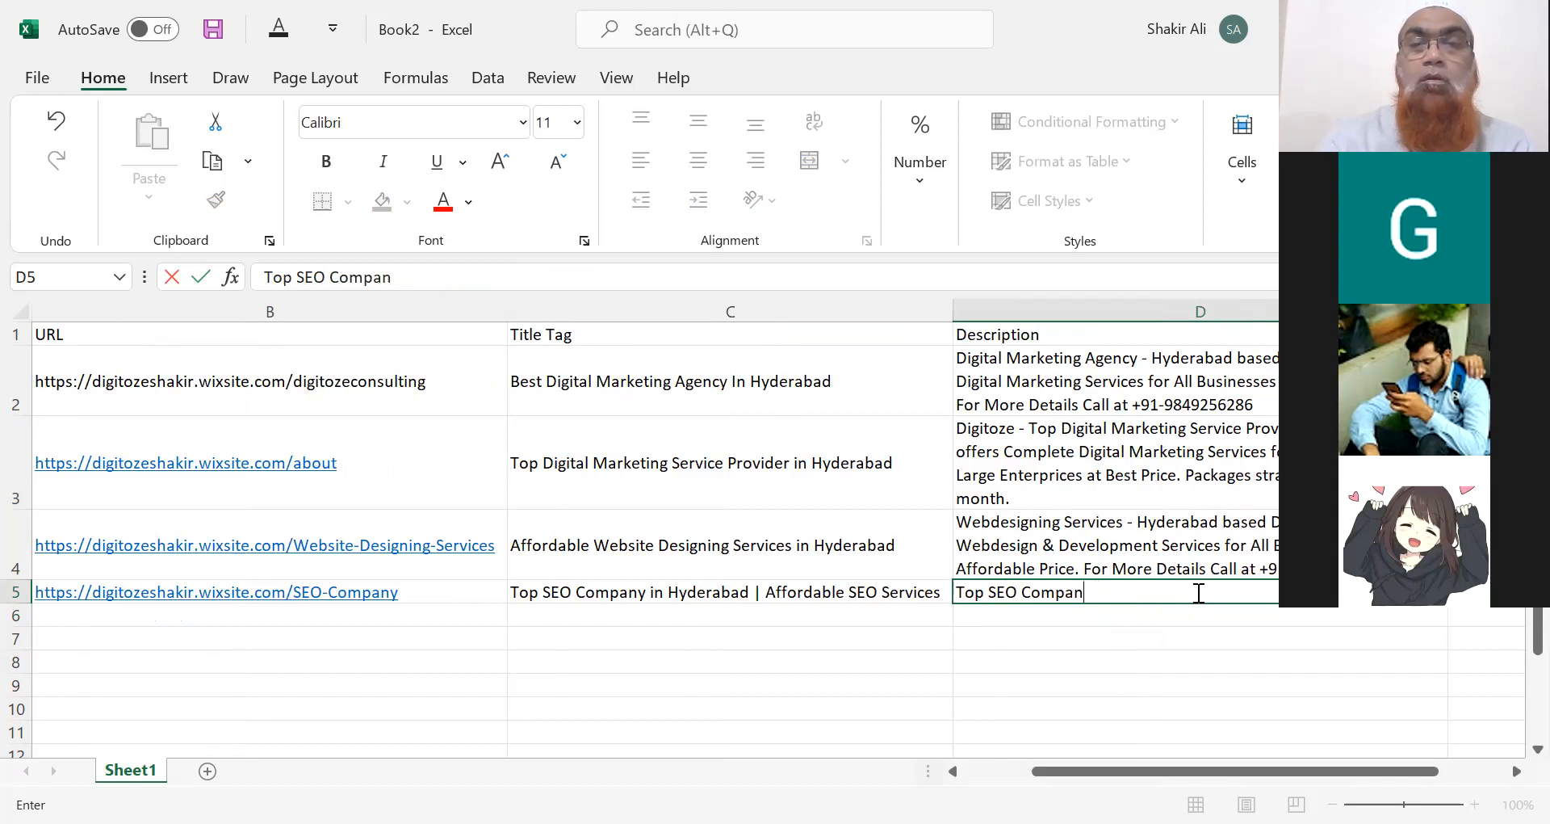
text(any )
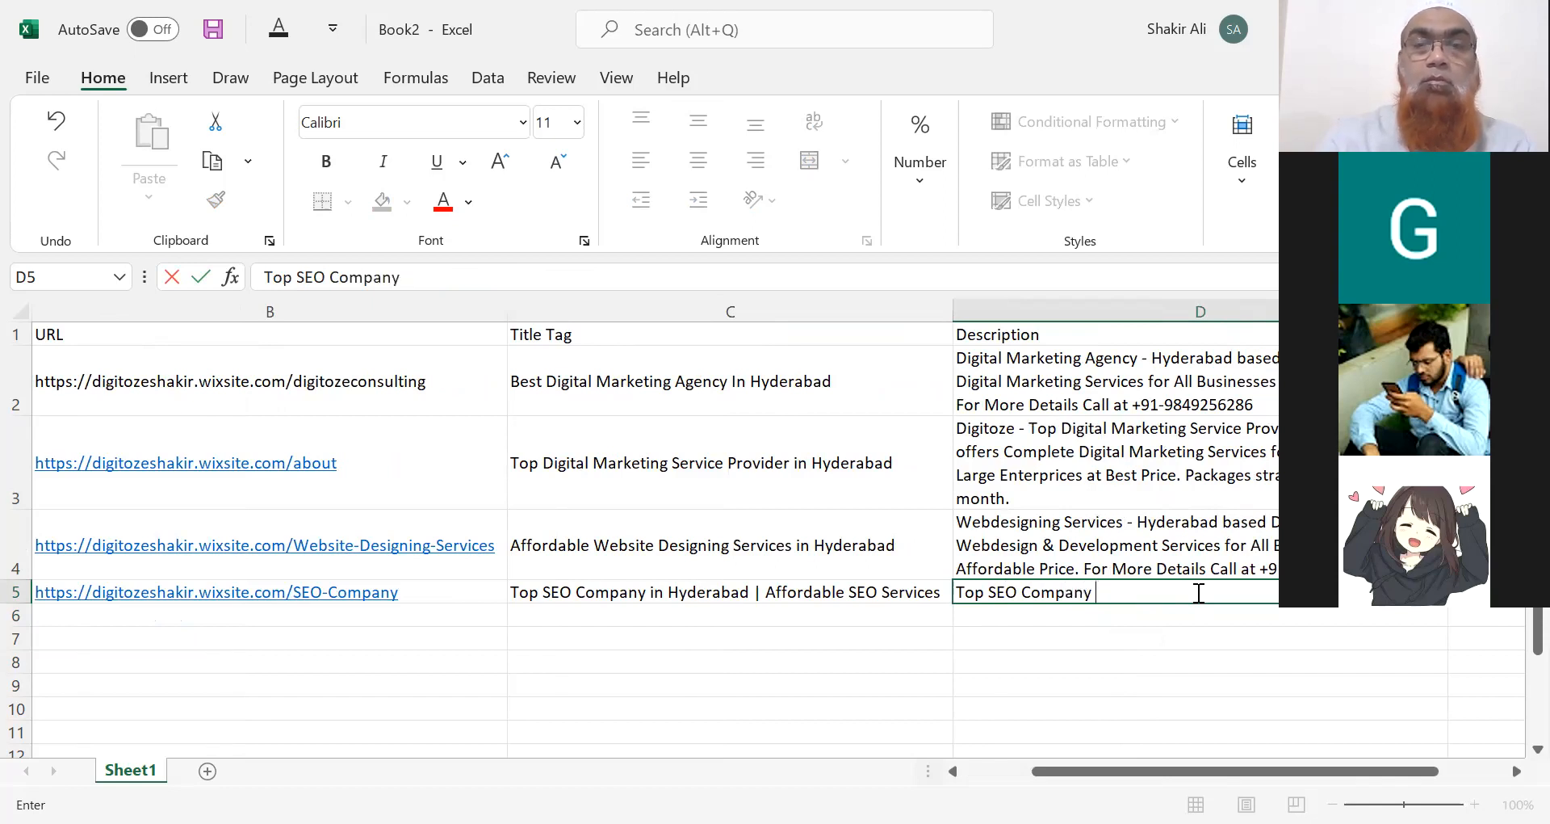
text(in Hyde)
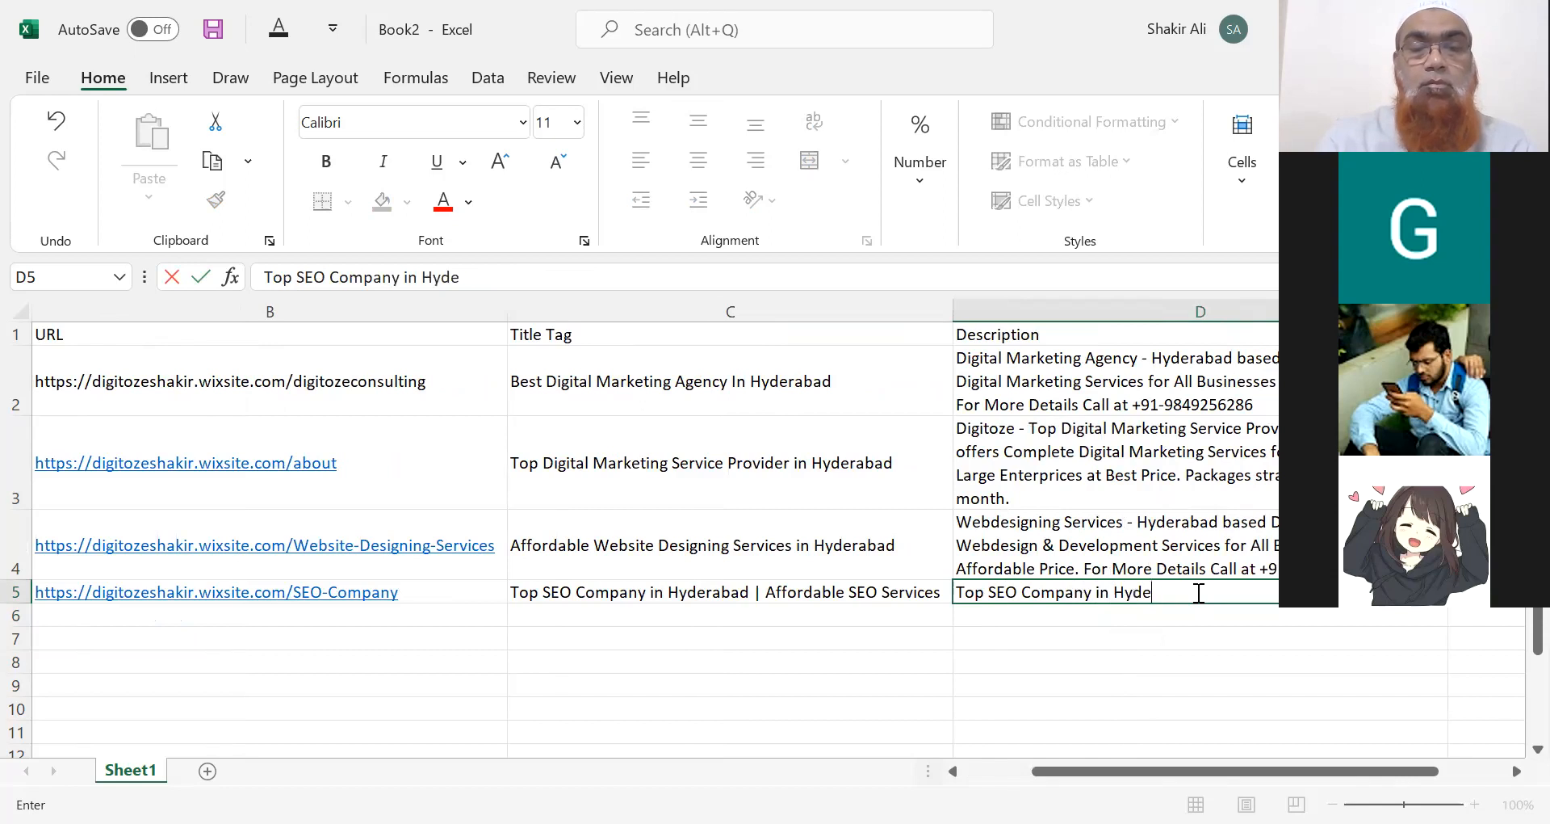
text(rabad - Di)
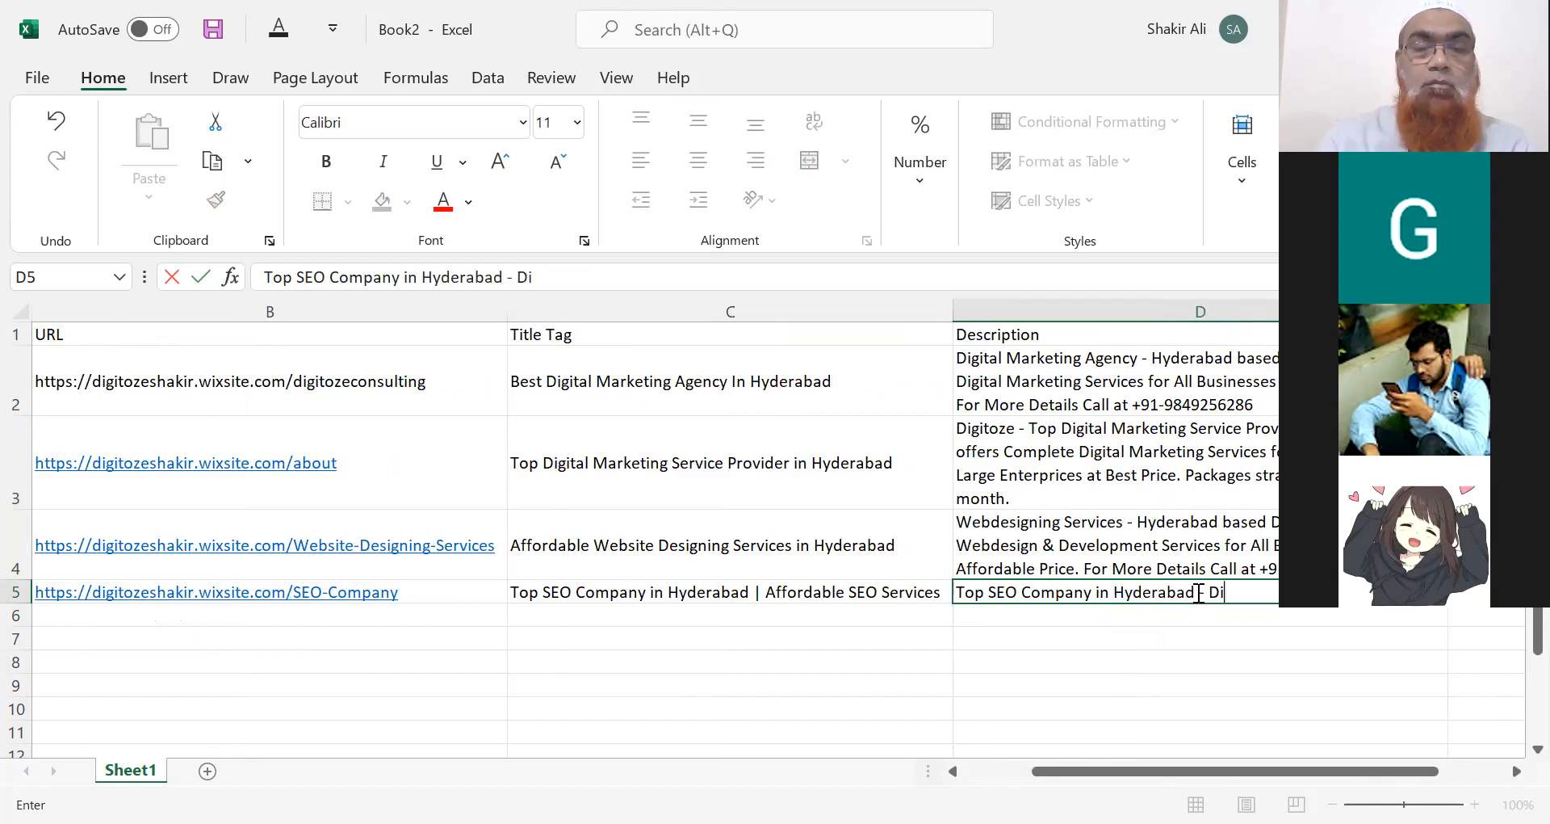
text(gi)
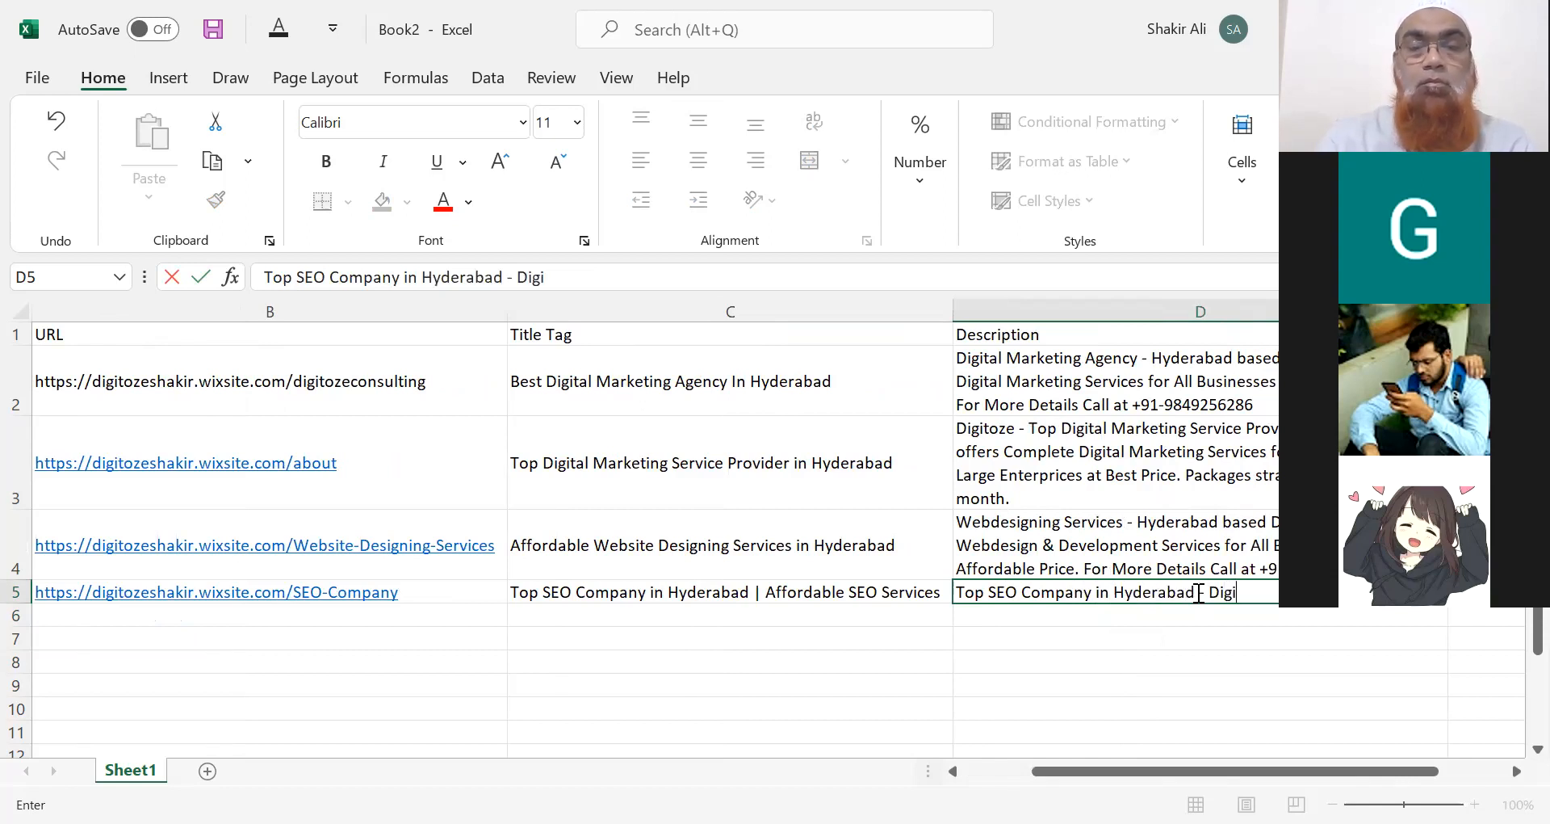
text(toze - O)
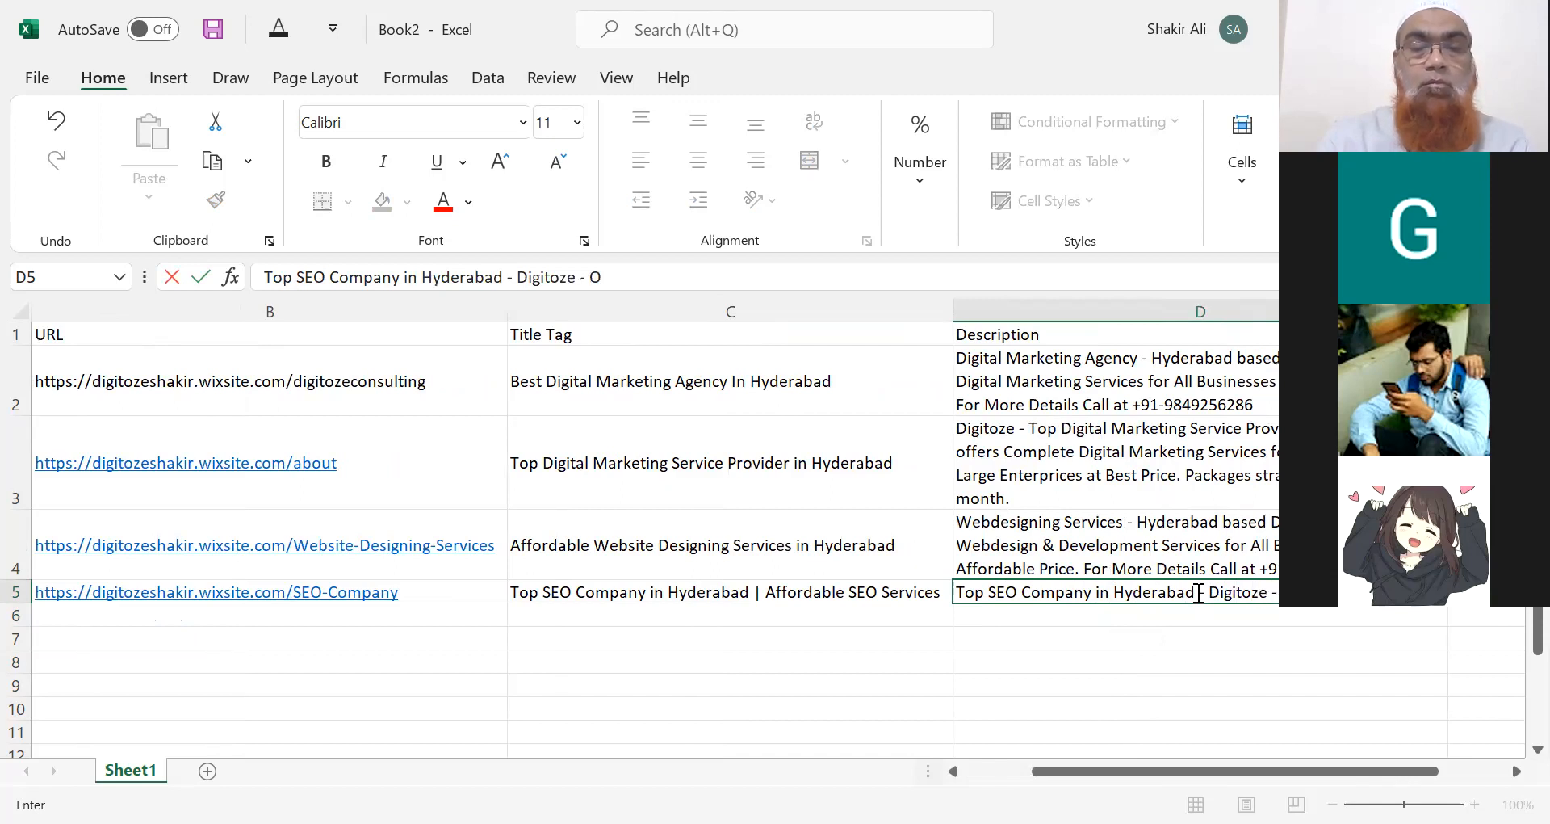
text(ffers Co)
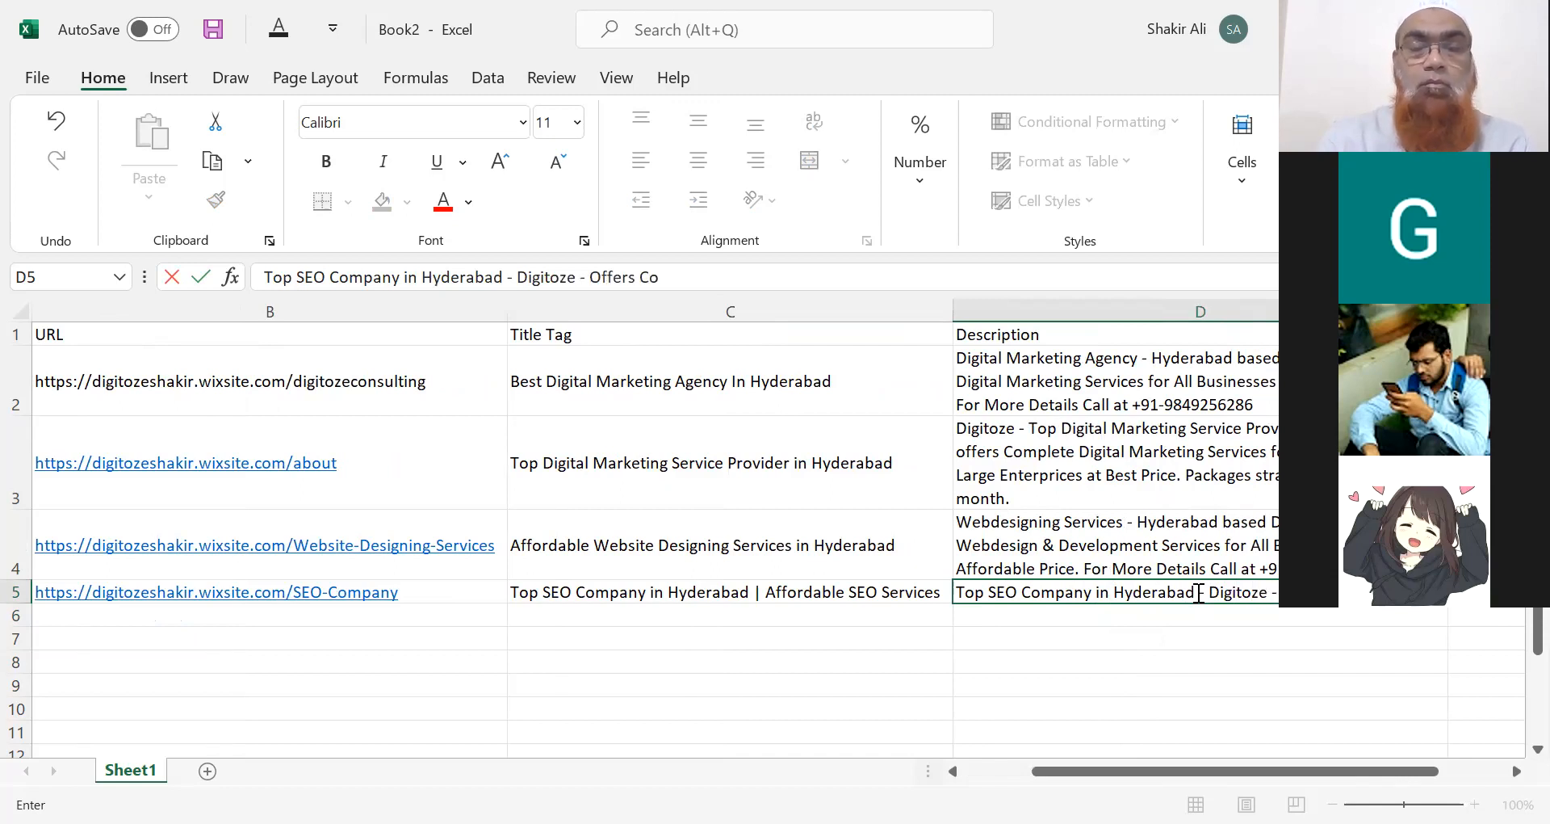
text(mplete SEO Services and)
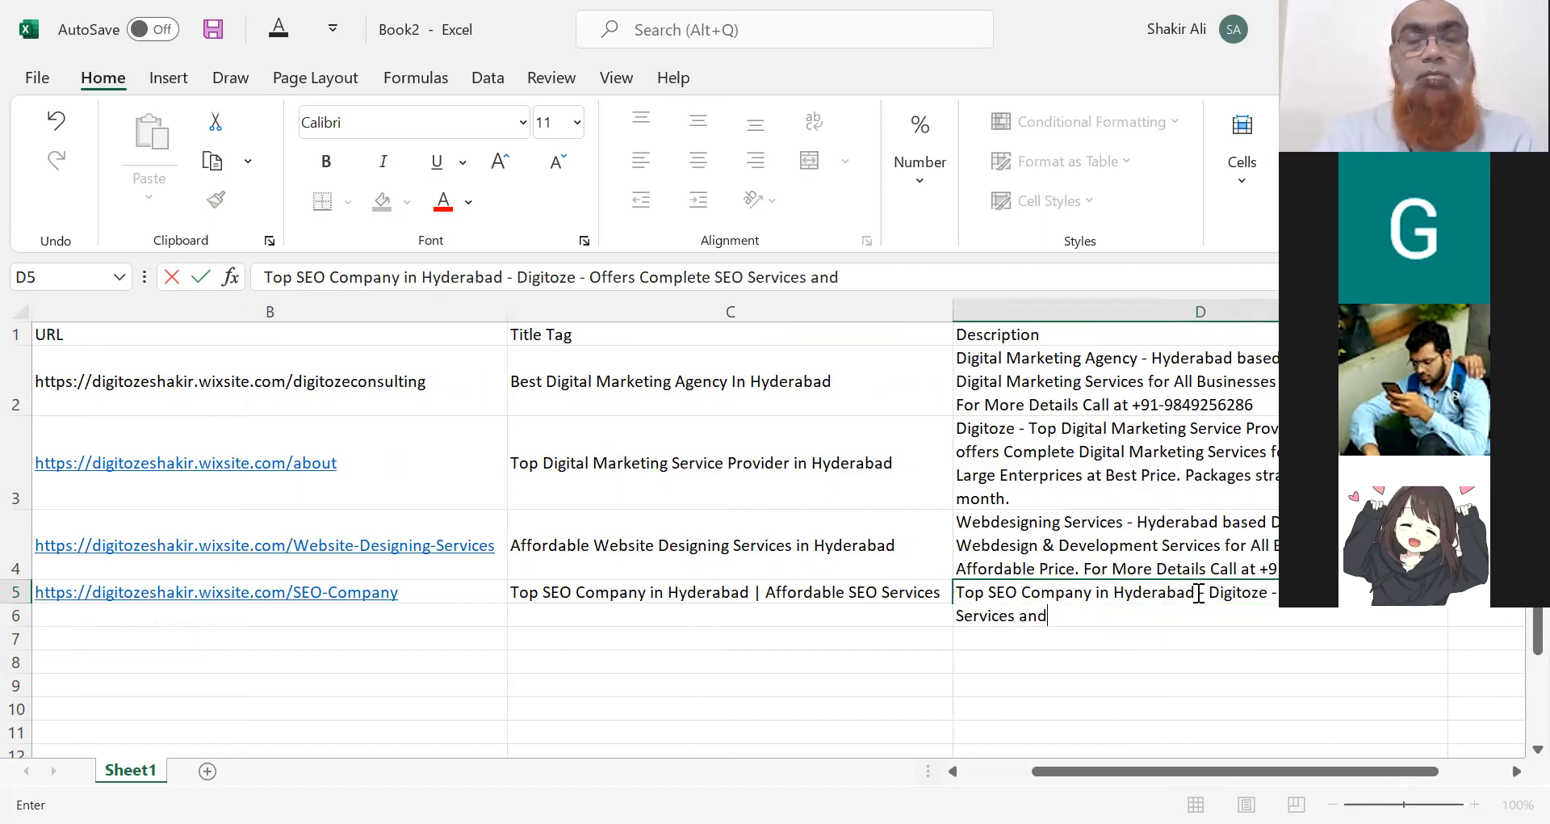
text( Get As)
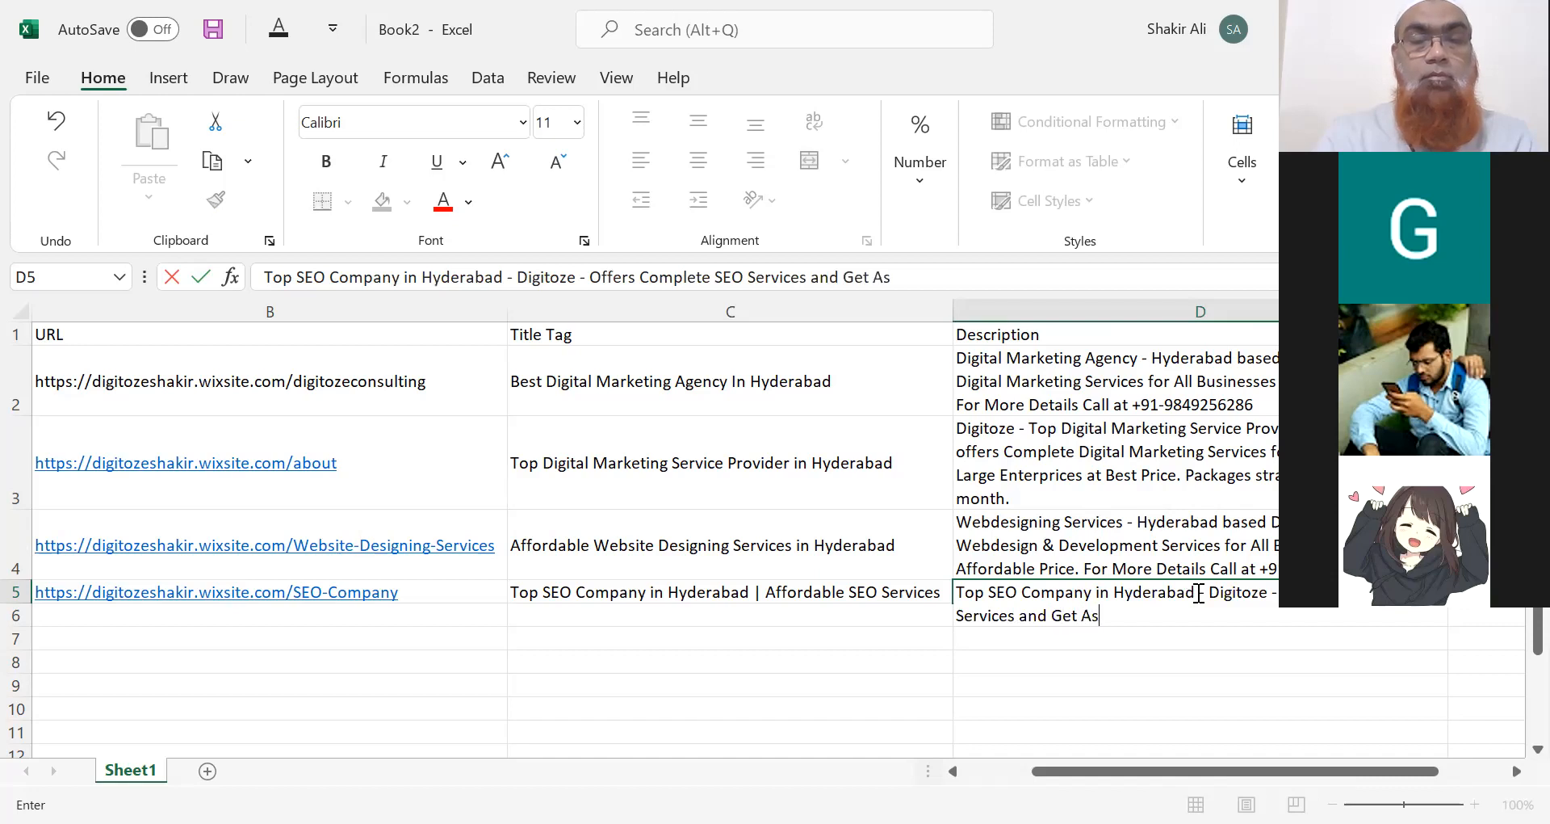
text(sured Ra)
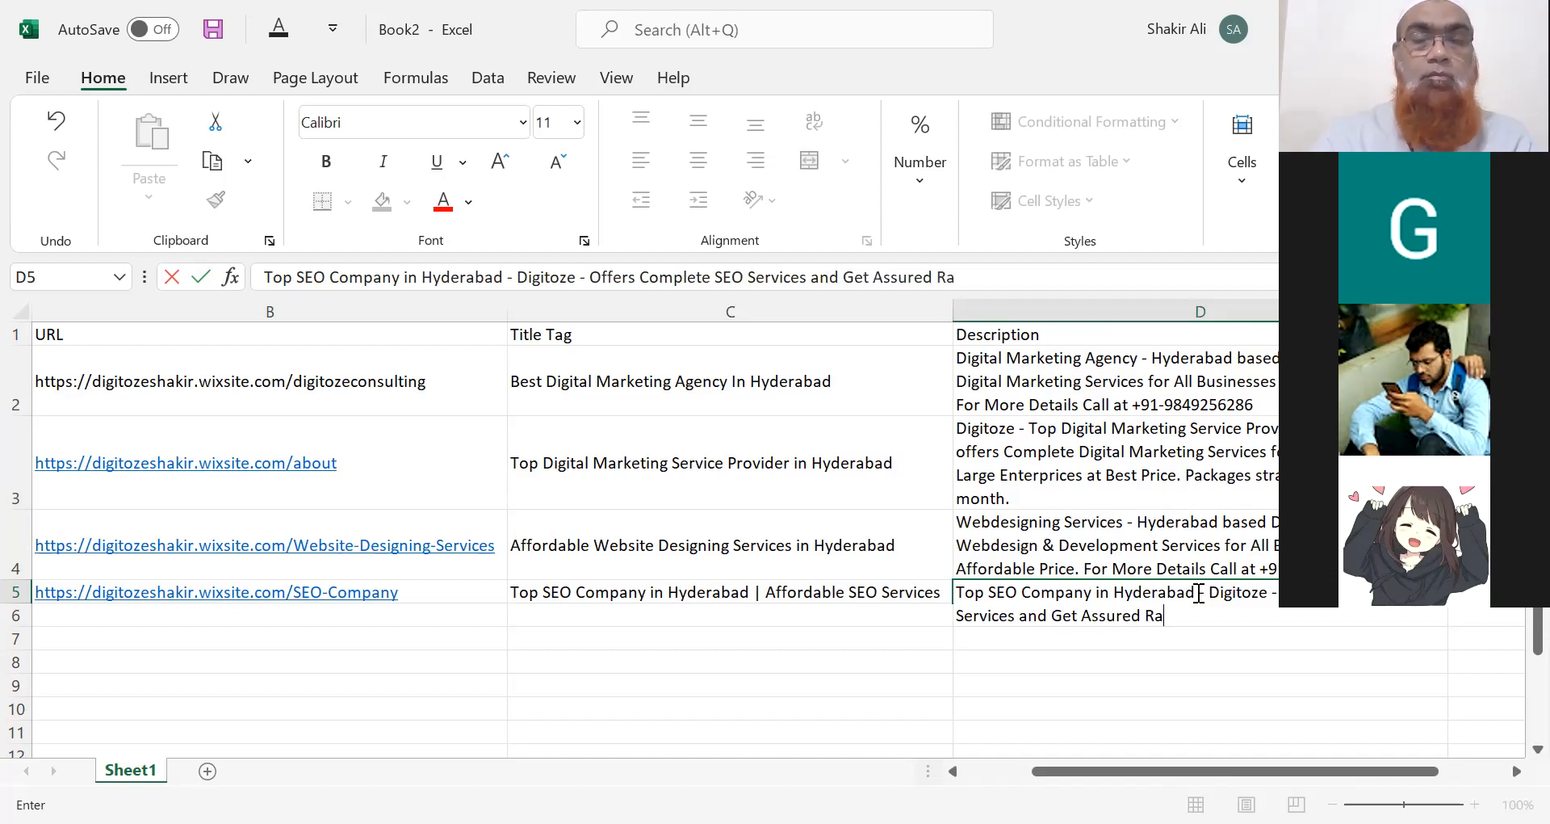
text(njing in Google )
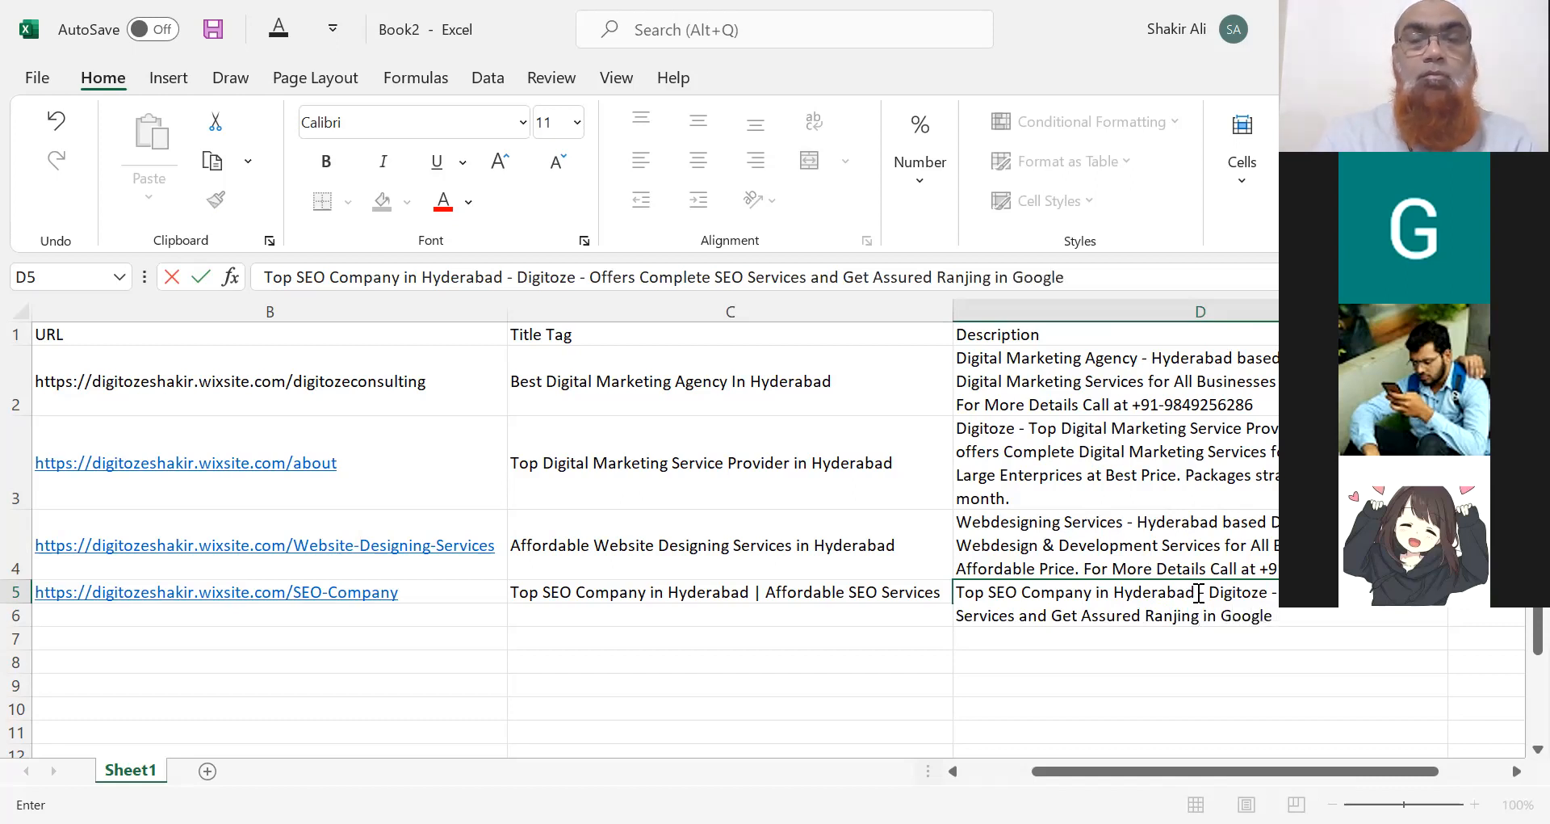
text(with all White)
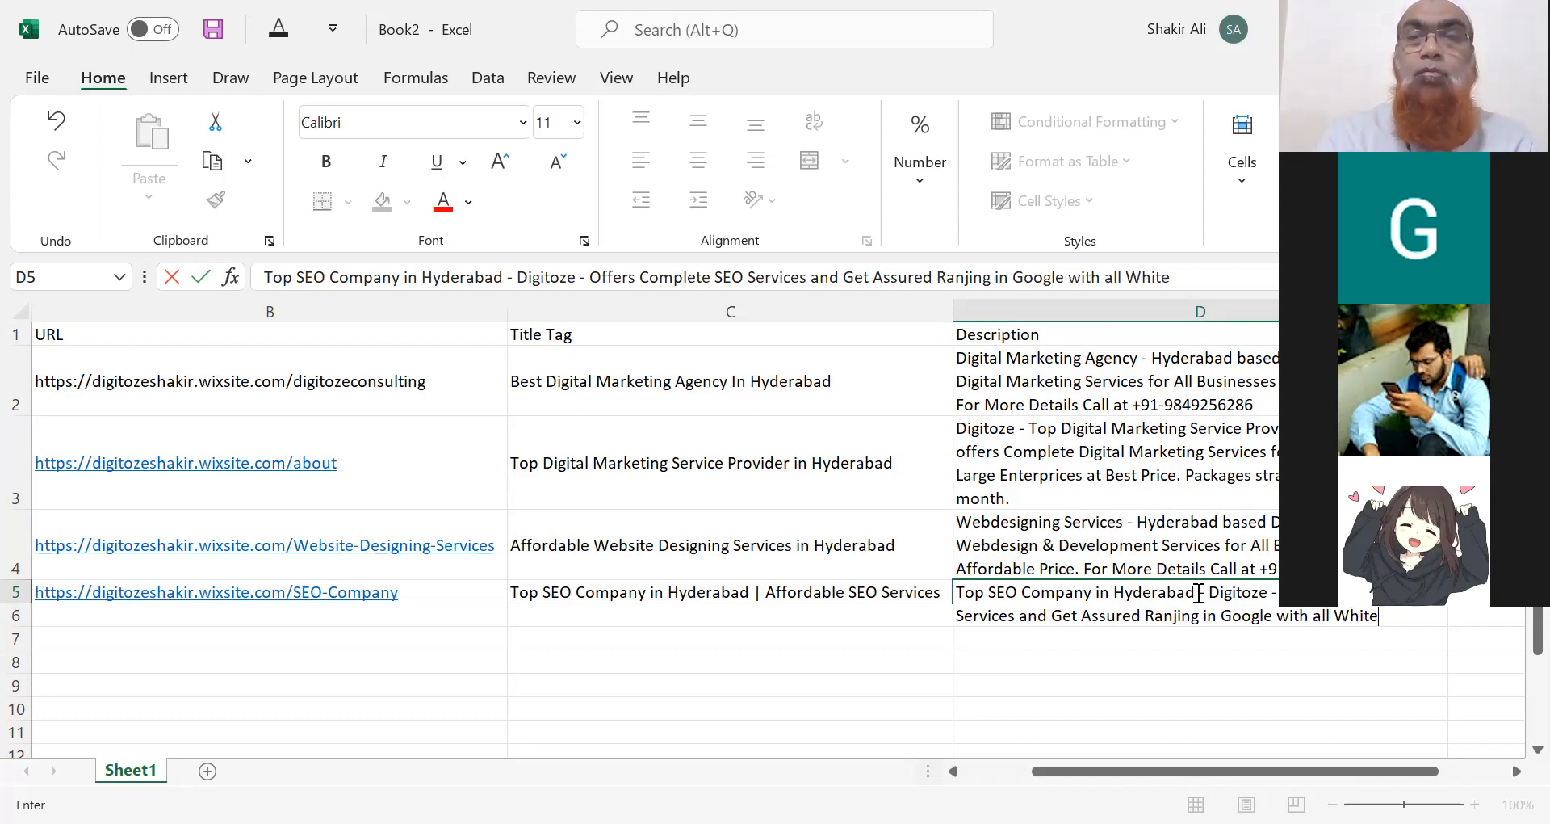
key(BackSpace)
key(BackSpace)
key(BackSpace)
key(BackSpace)
key(BackSpace)
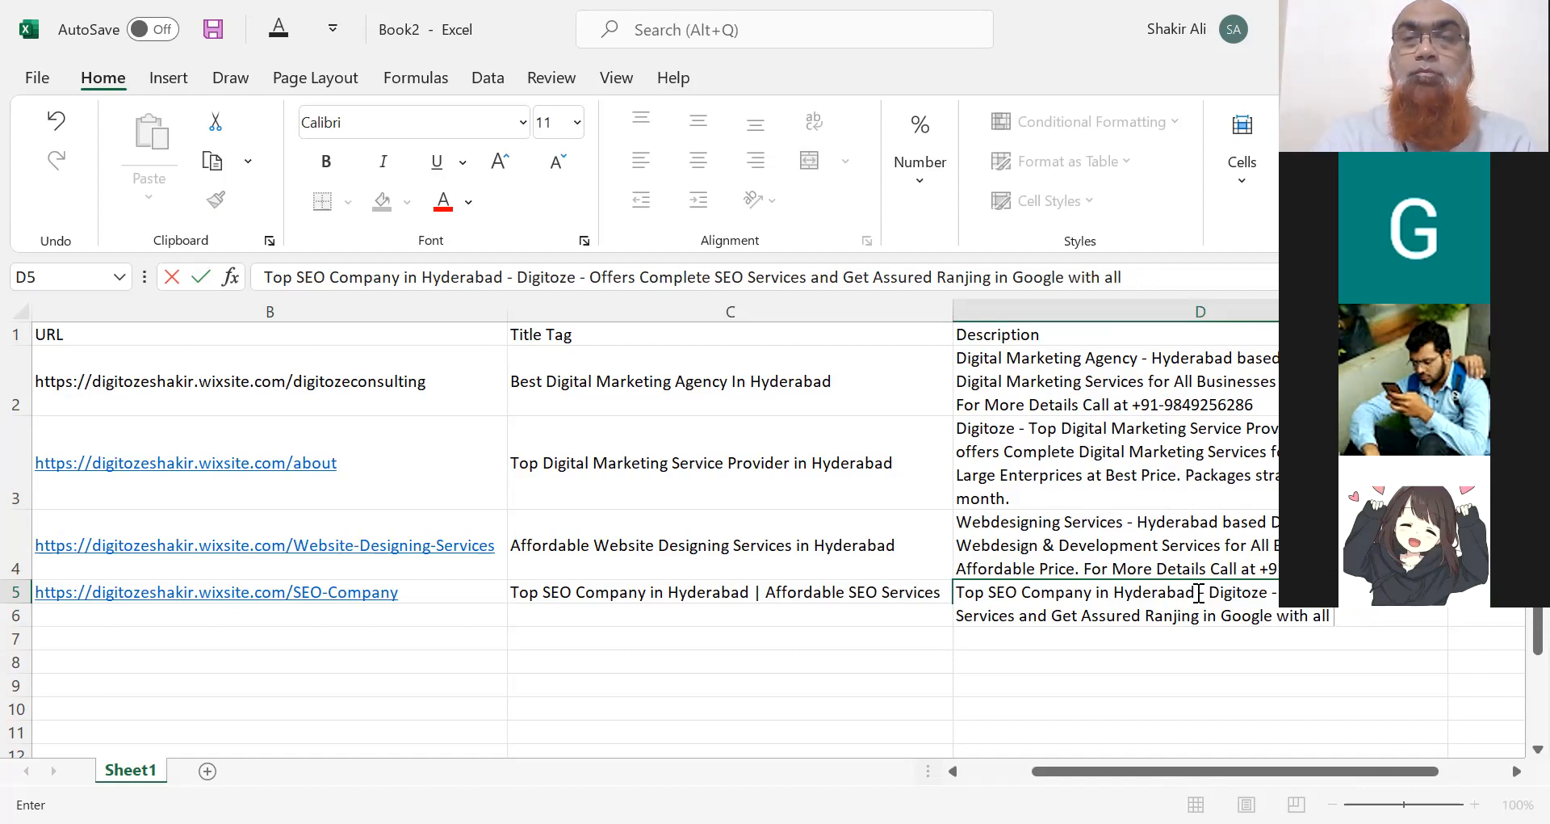
key(BackSpace)
key(BackSpace)
key(BackSpace)
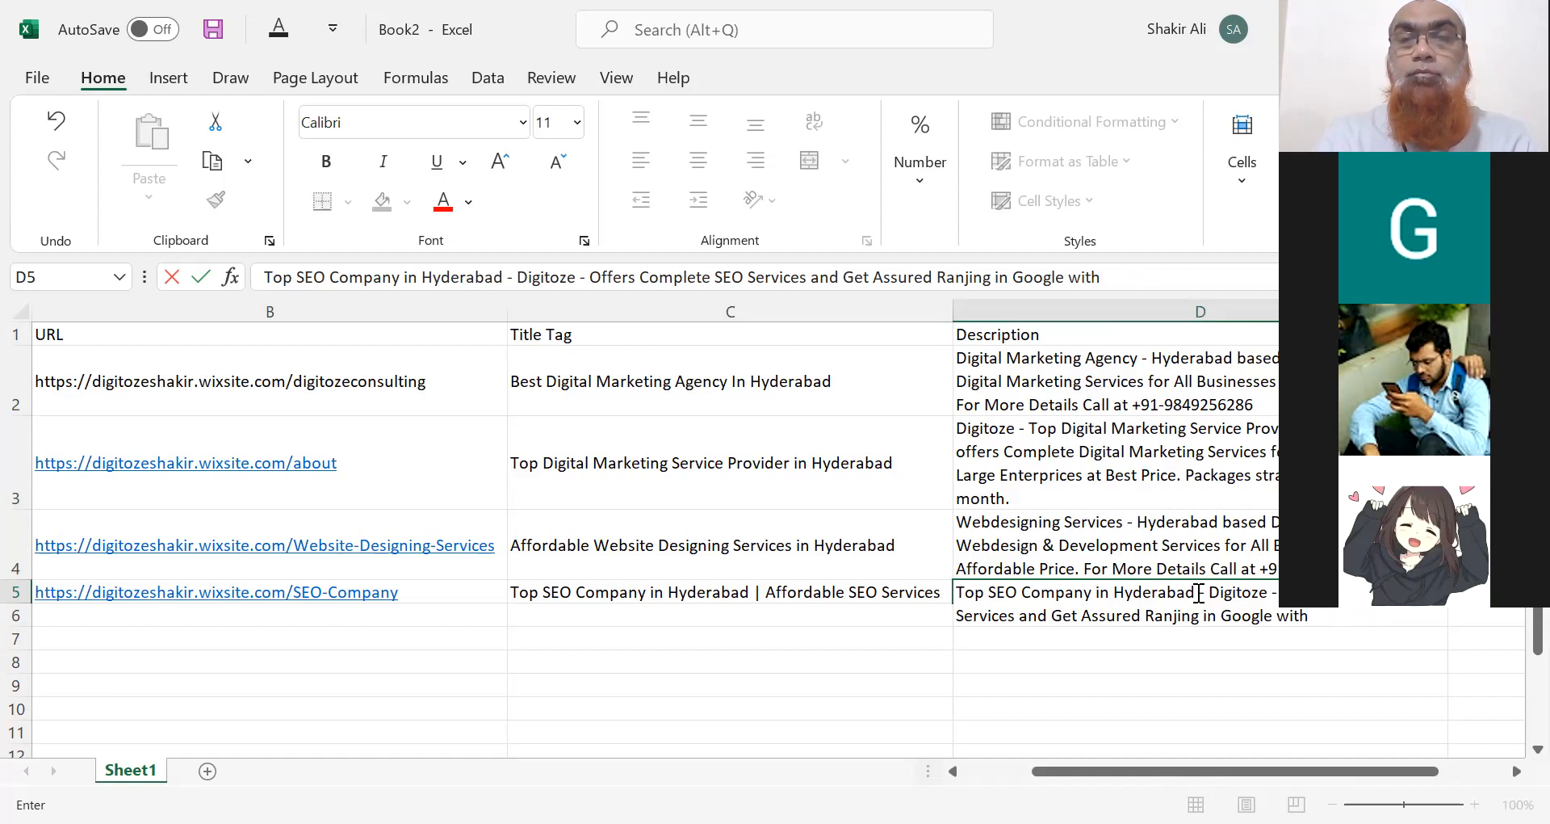
key(BackSpace)
key(BackSpace)
key(BackSpace)
key(BackSpace)
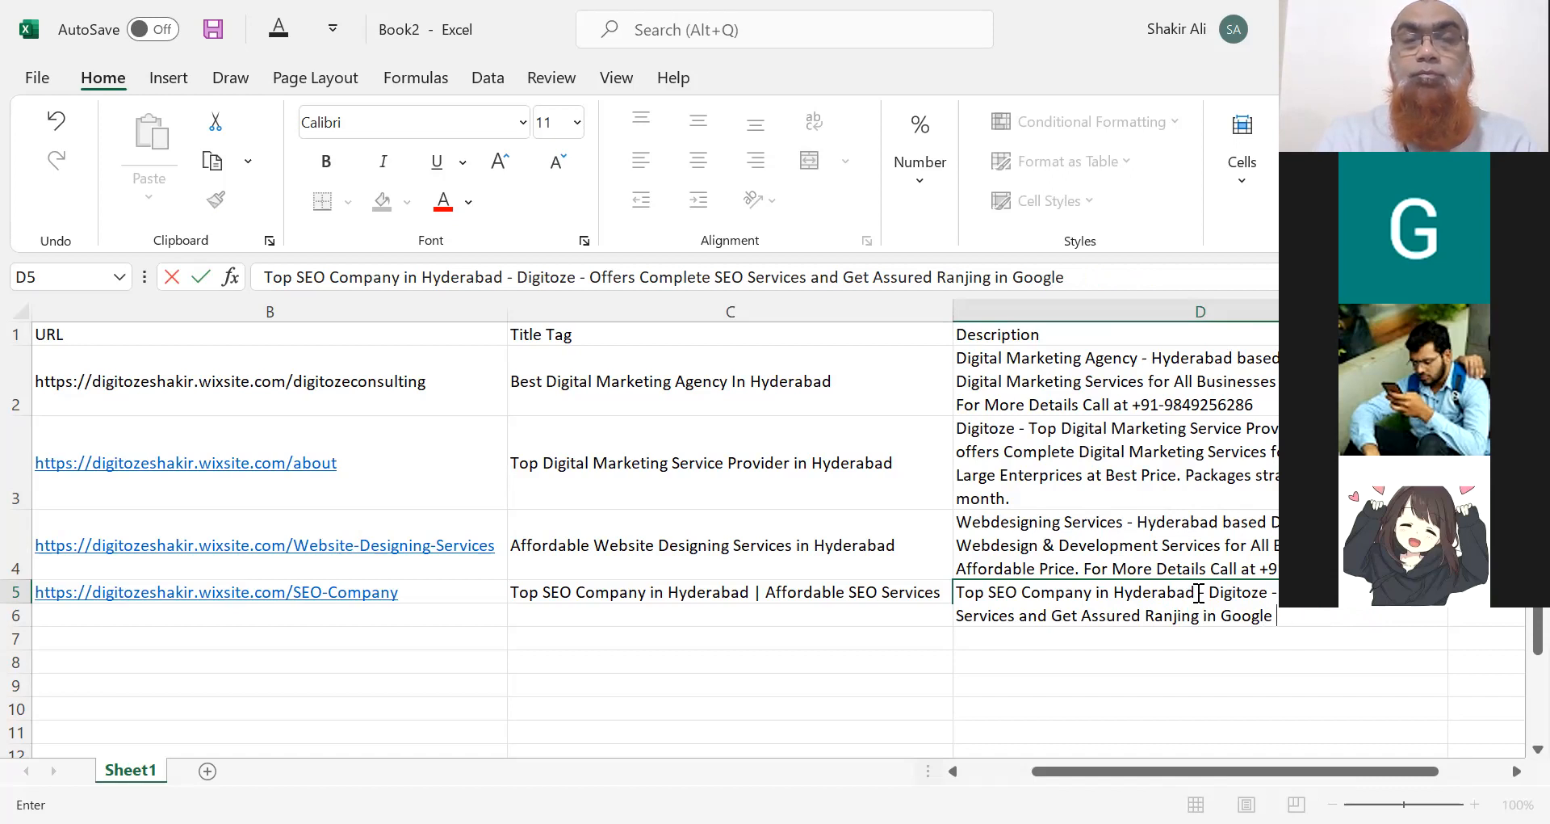
text(at )
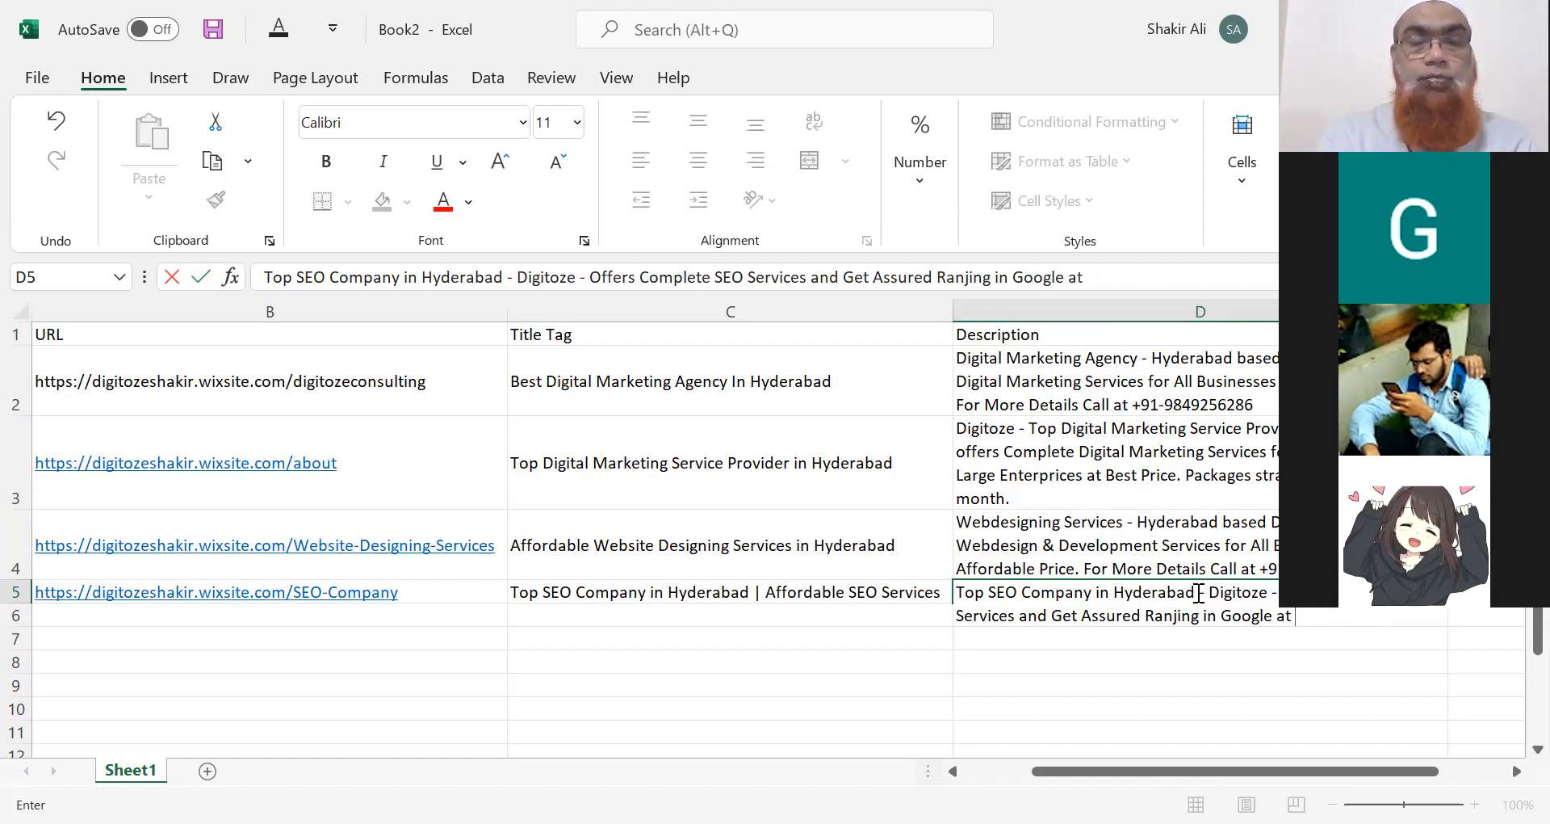
text(Affordable)
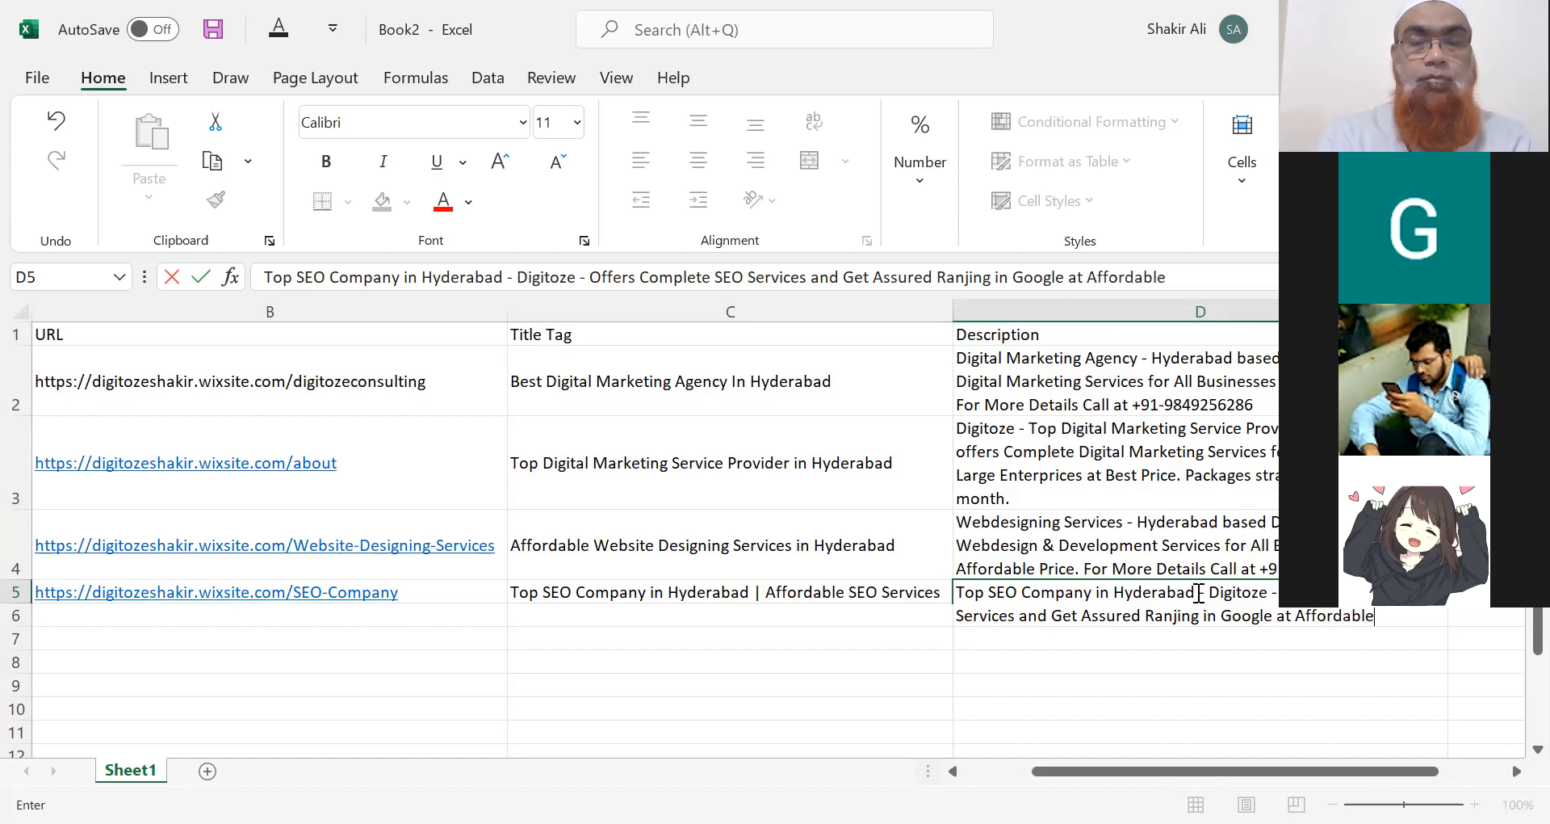
text( Price.)
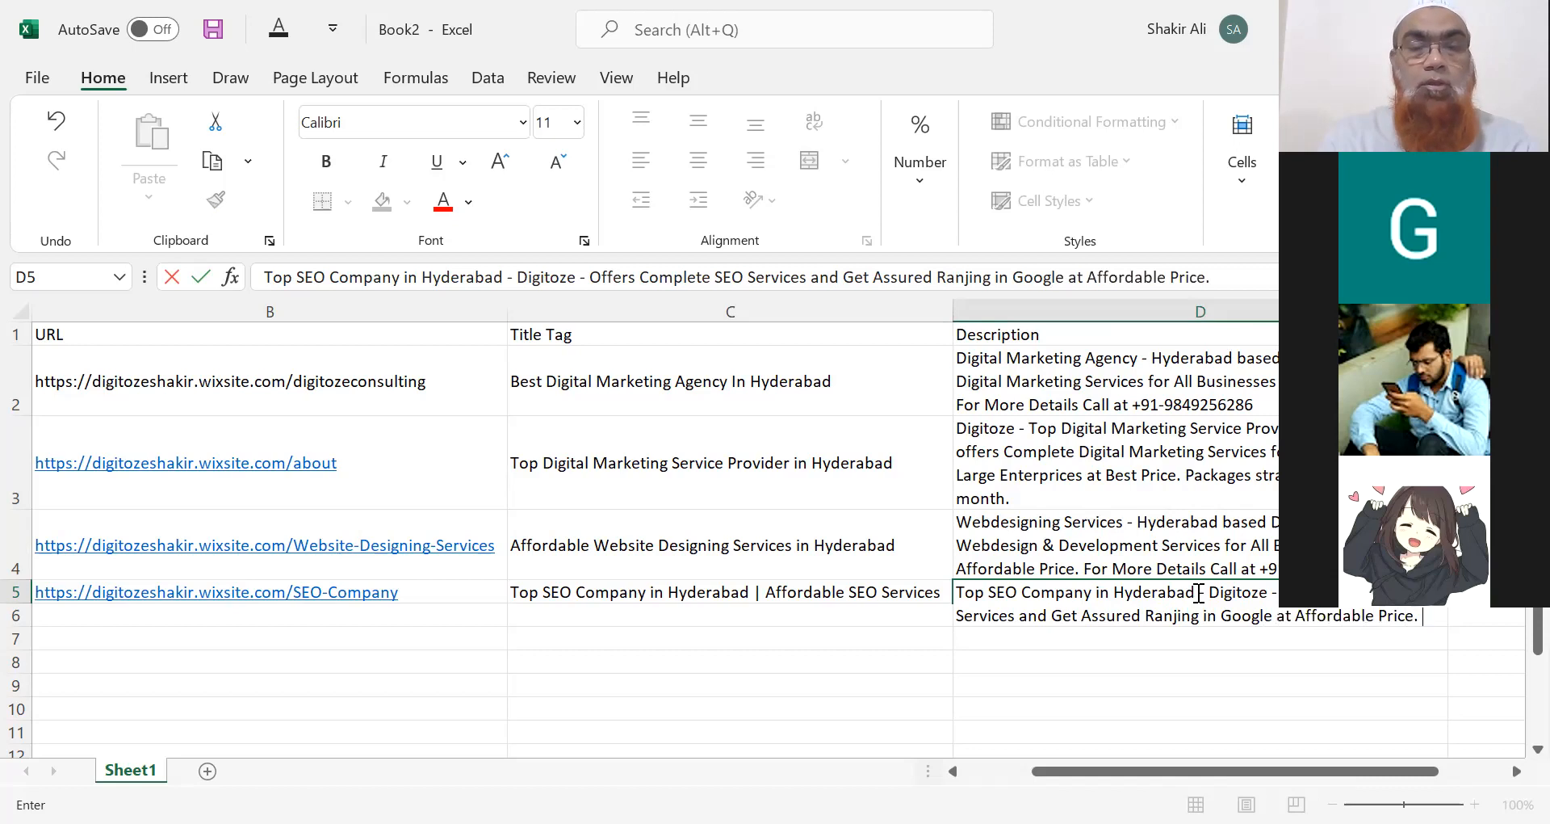
text( Wi)
key(BackSpace)
key(BackSpace)
key(BackSpace)
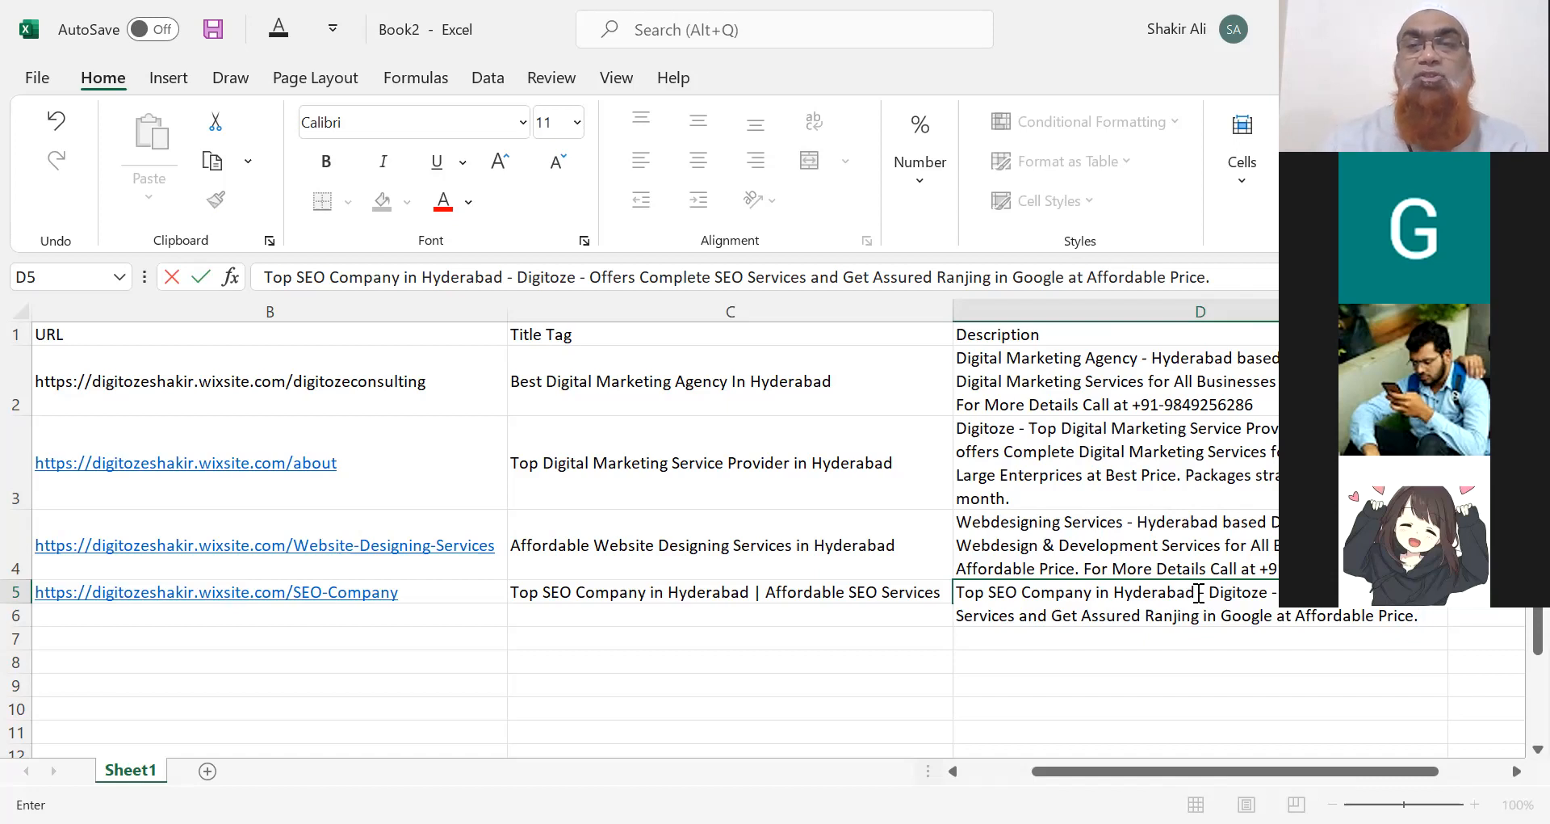
Copy the 'Packages… per month' price sentence from the D3 description.
click(1177, 485)
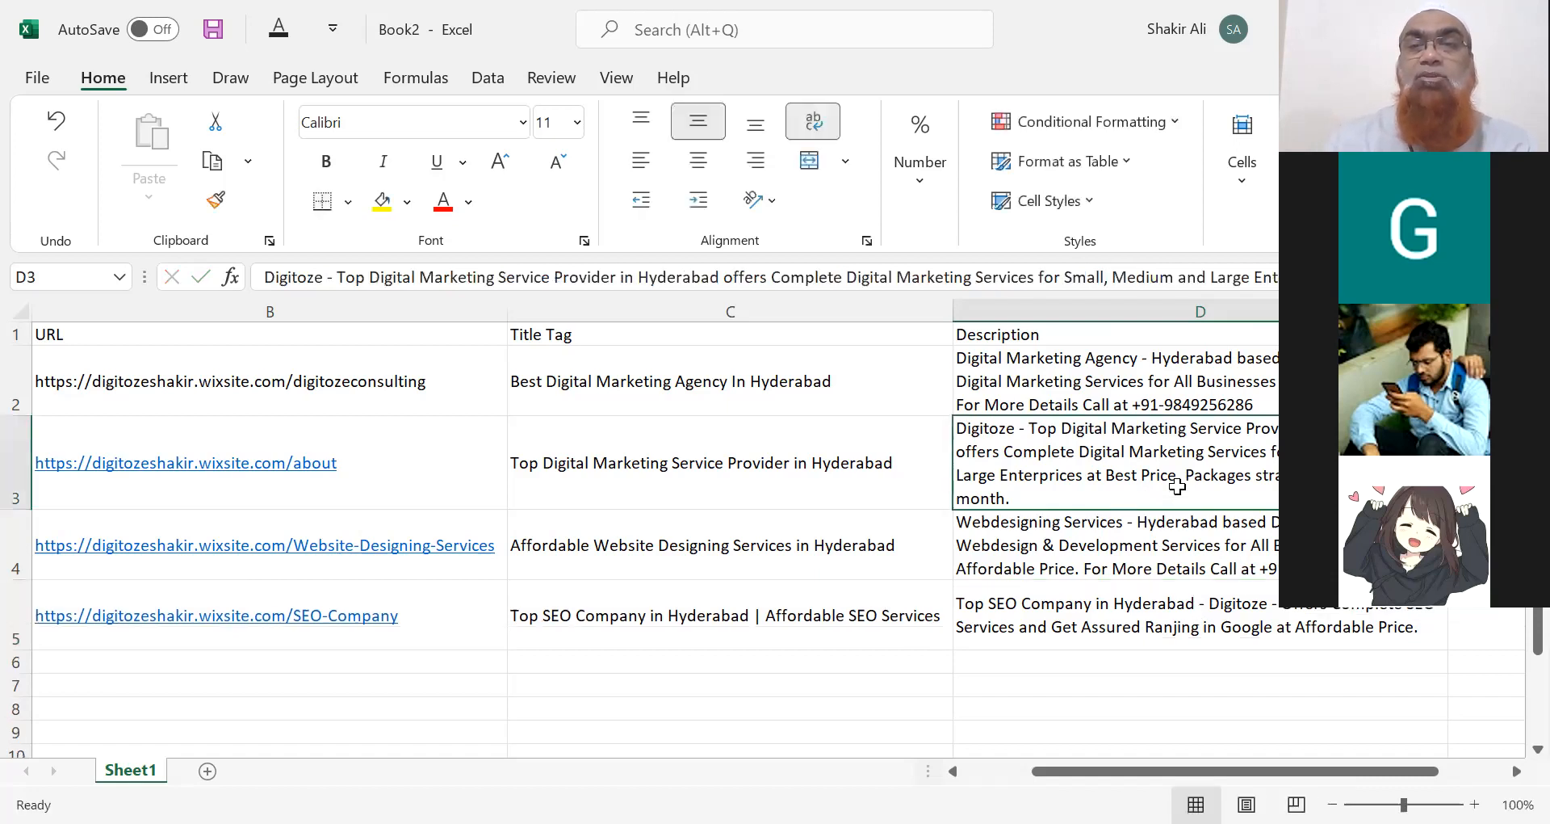
double_click(1189, 474)
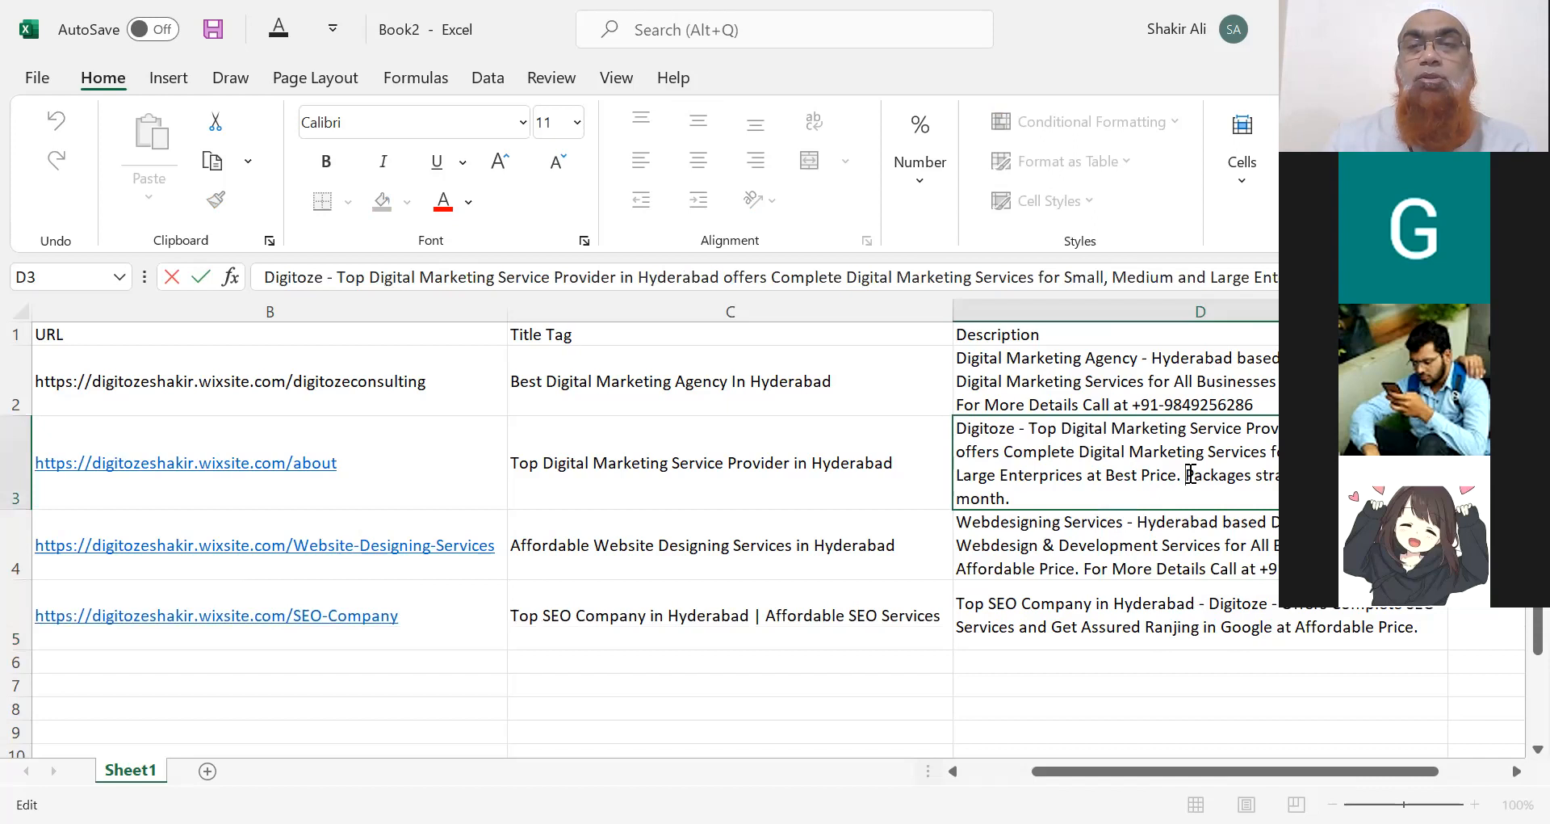
drag(1191, 475, 1190, 506)
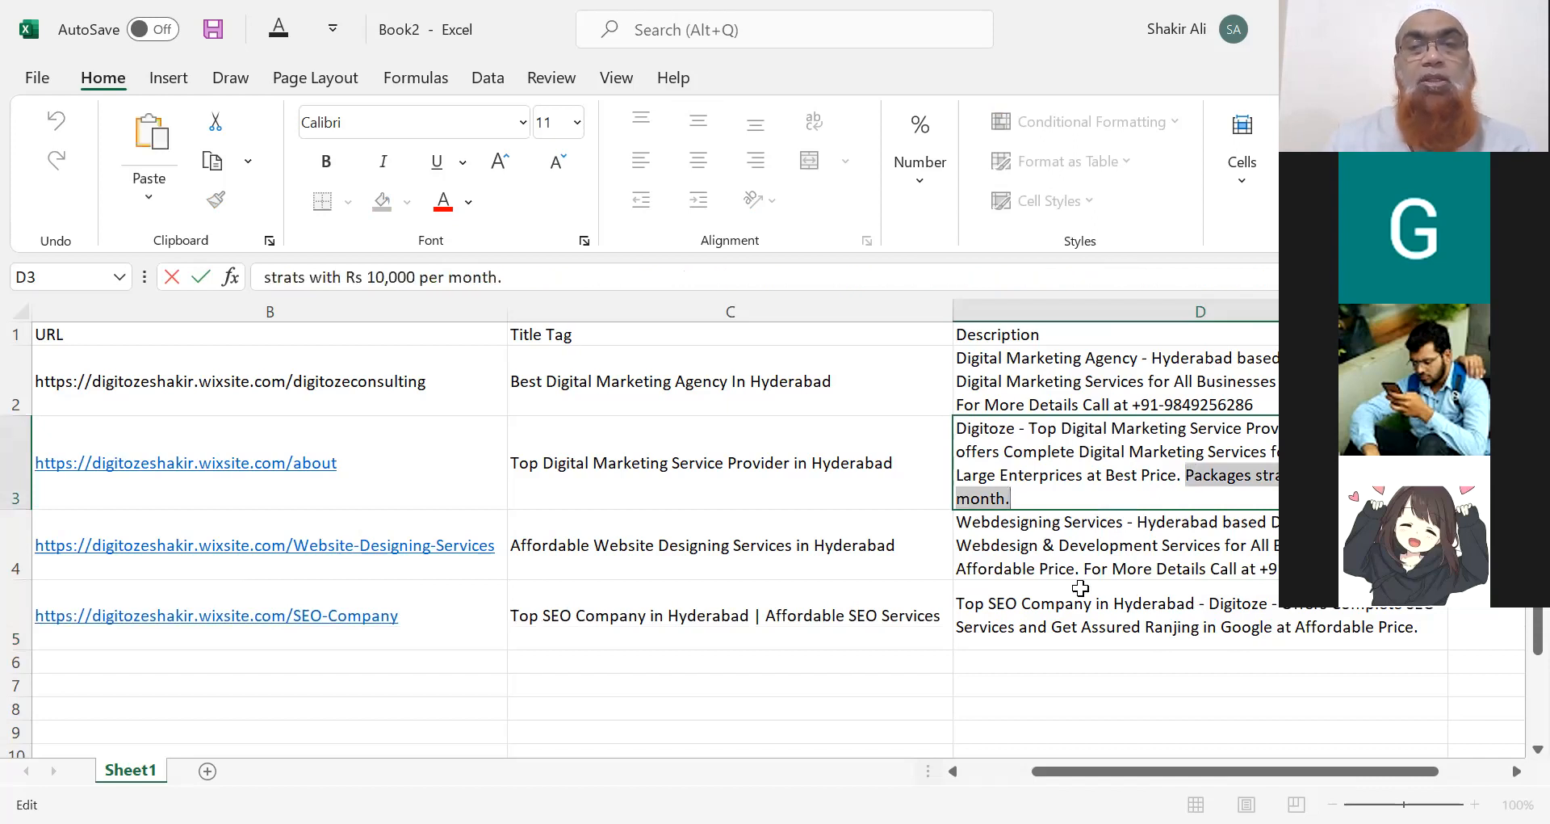
click(1086, 622)
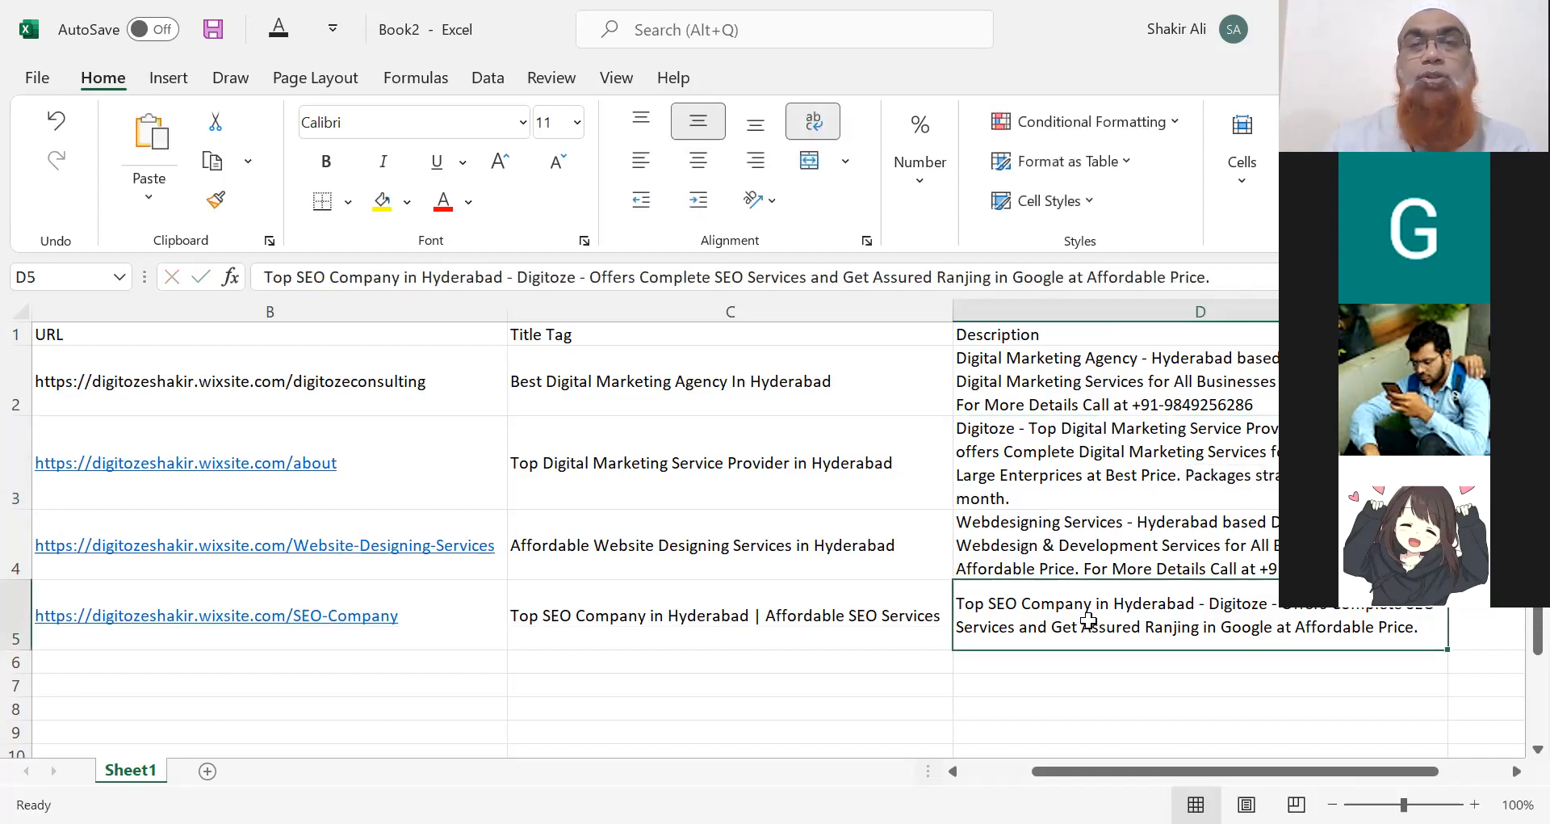
double_click(1088, 620)
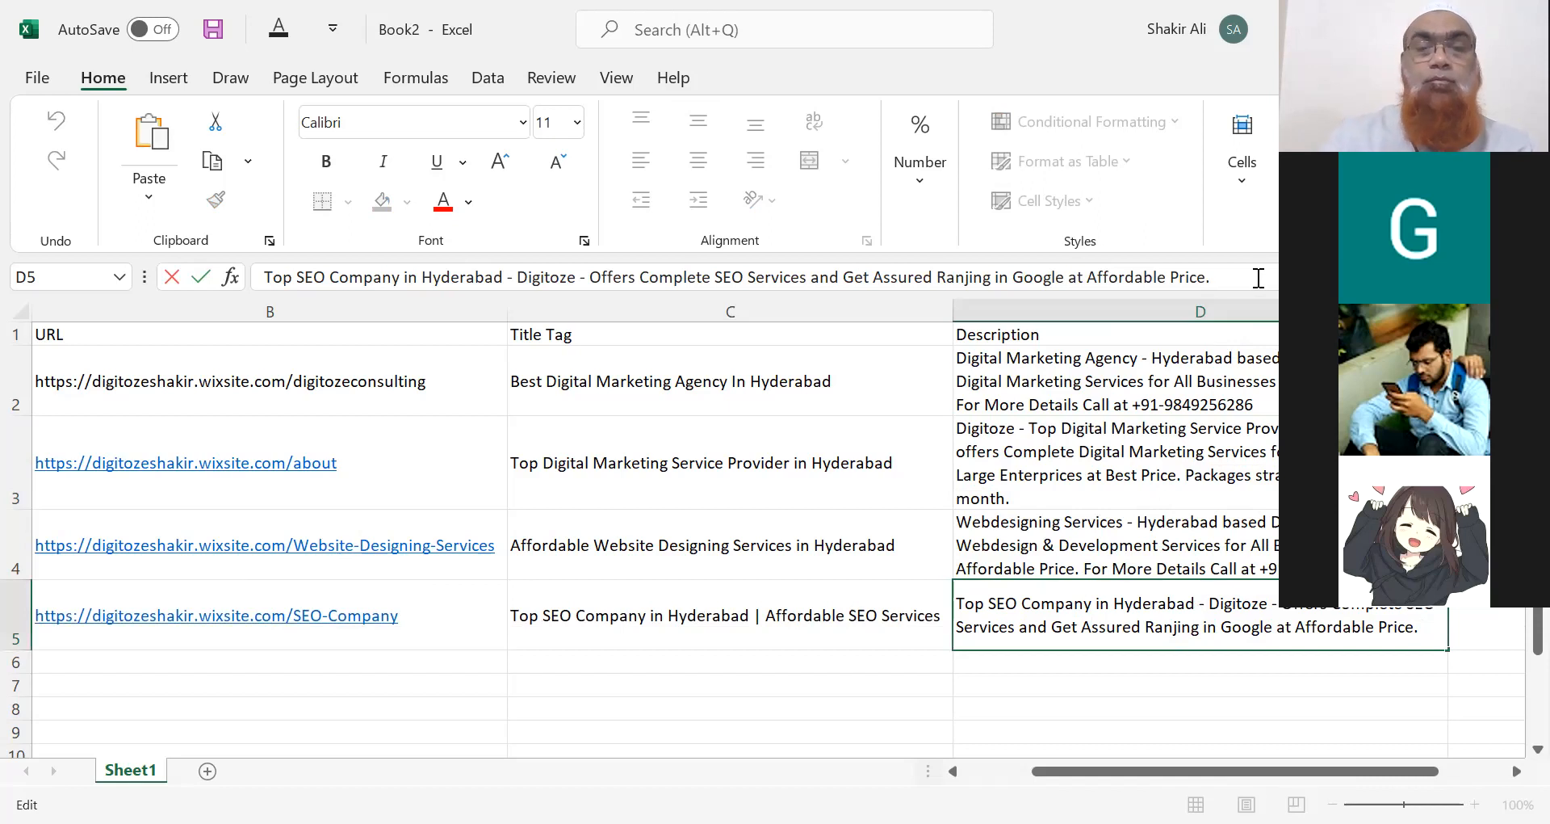
Paste it at the end of D5, adding a custom-package call line with the contact phone number.
text(Packages strats with Rs 10,000 per month.)
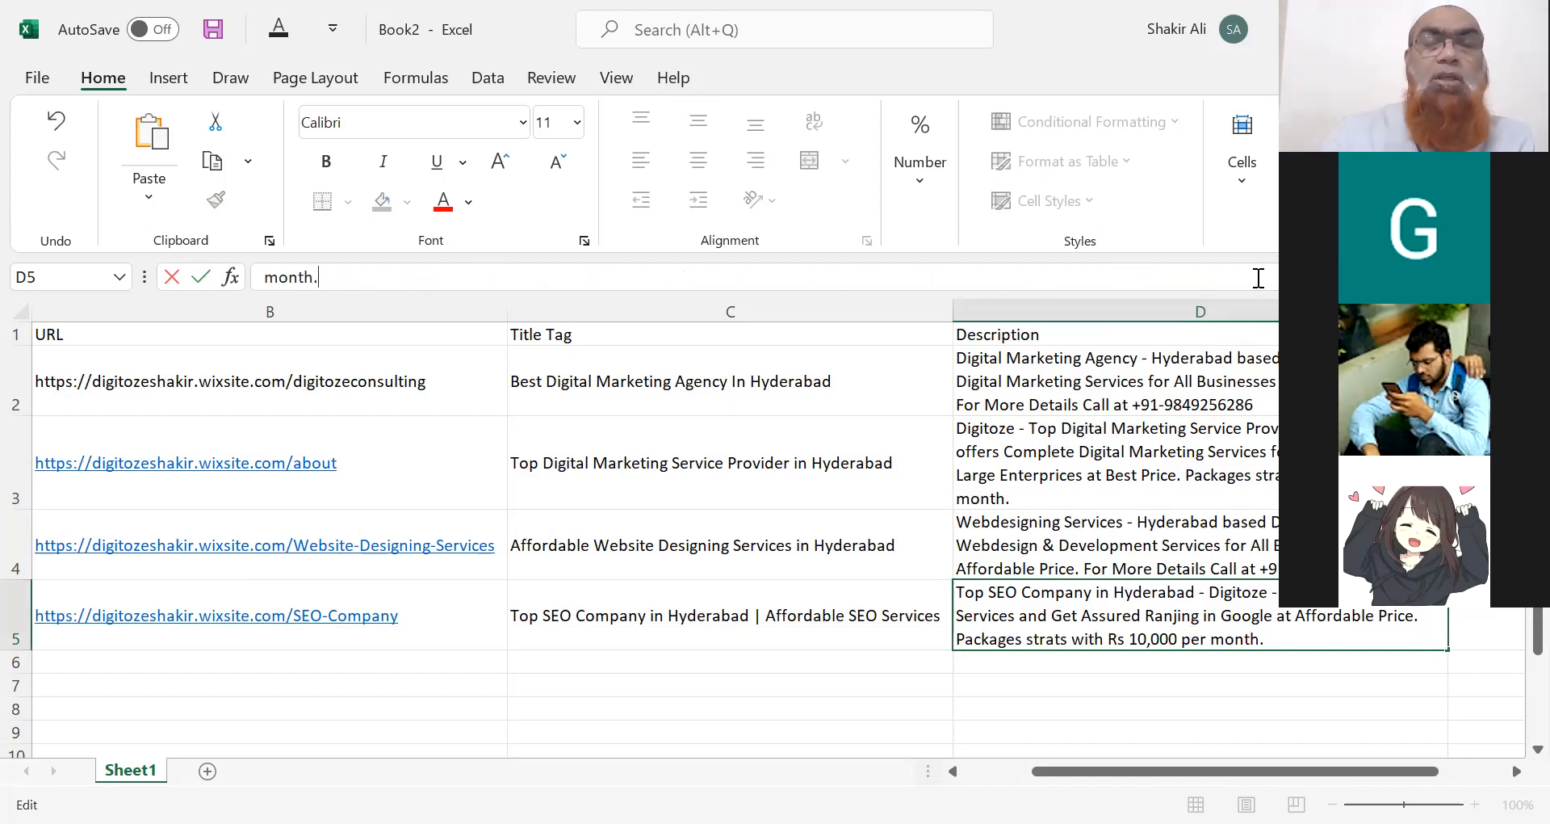
key(BackSpace)
text(- C)
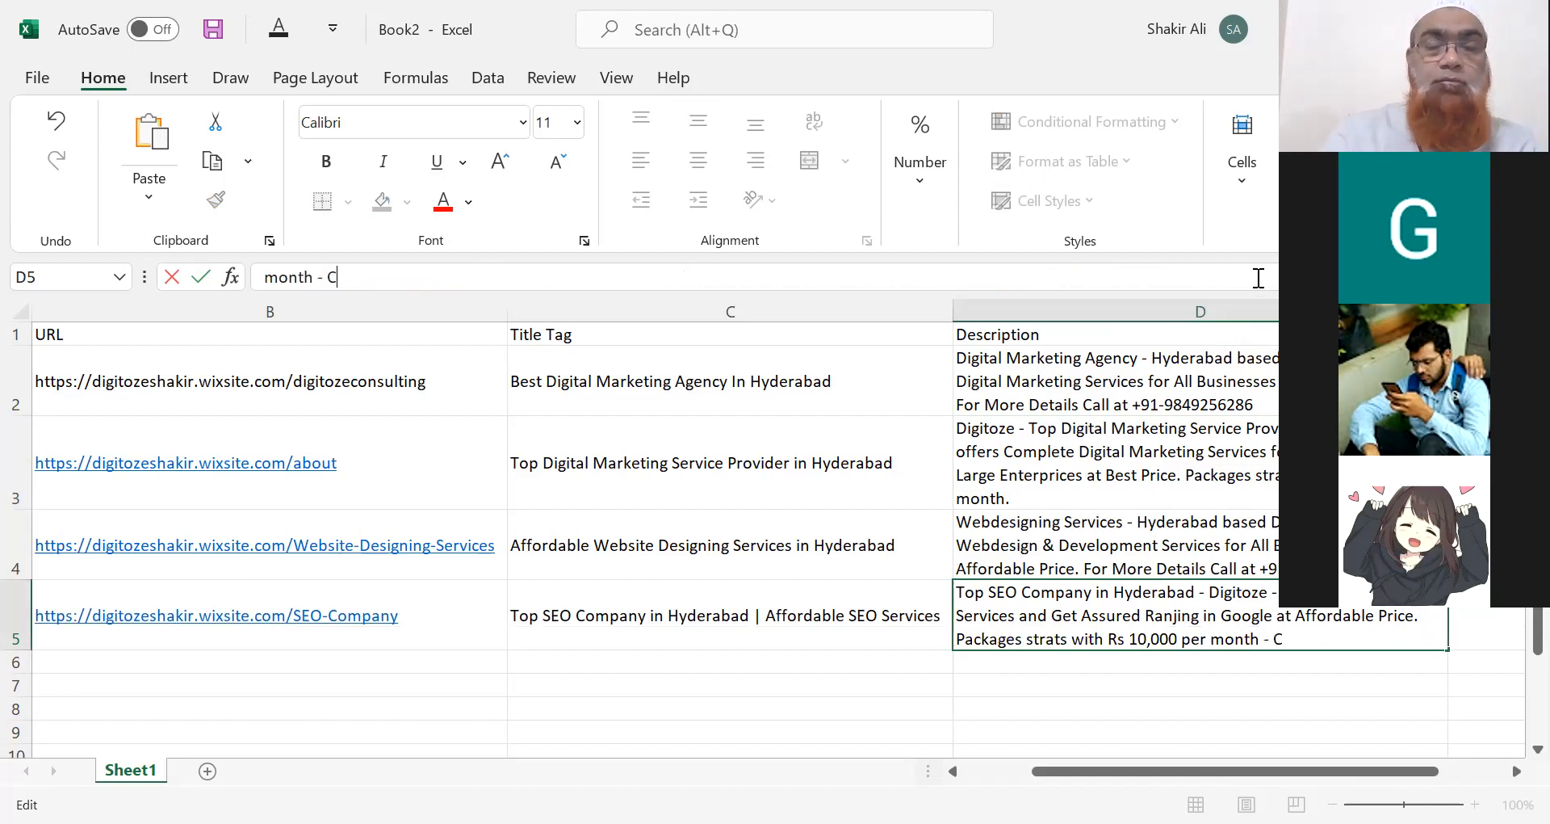
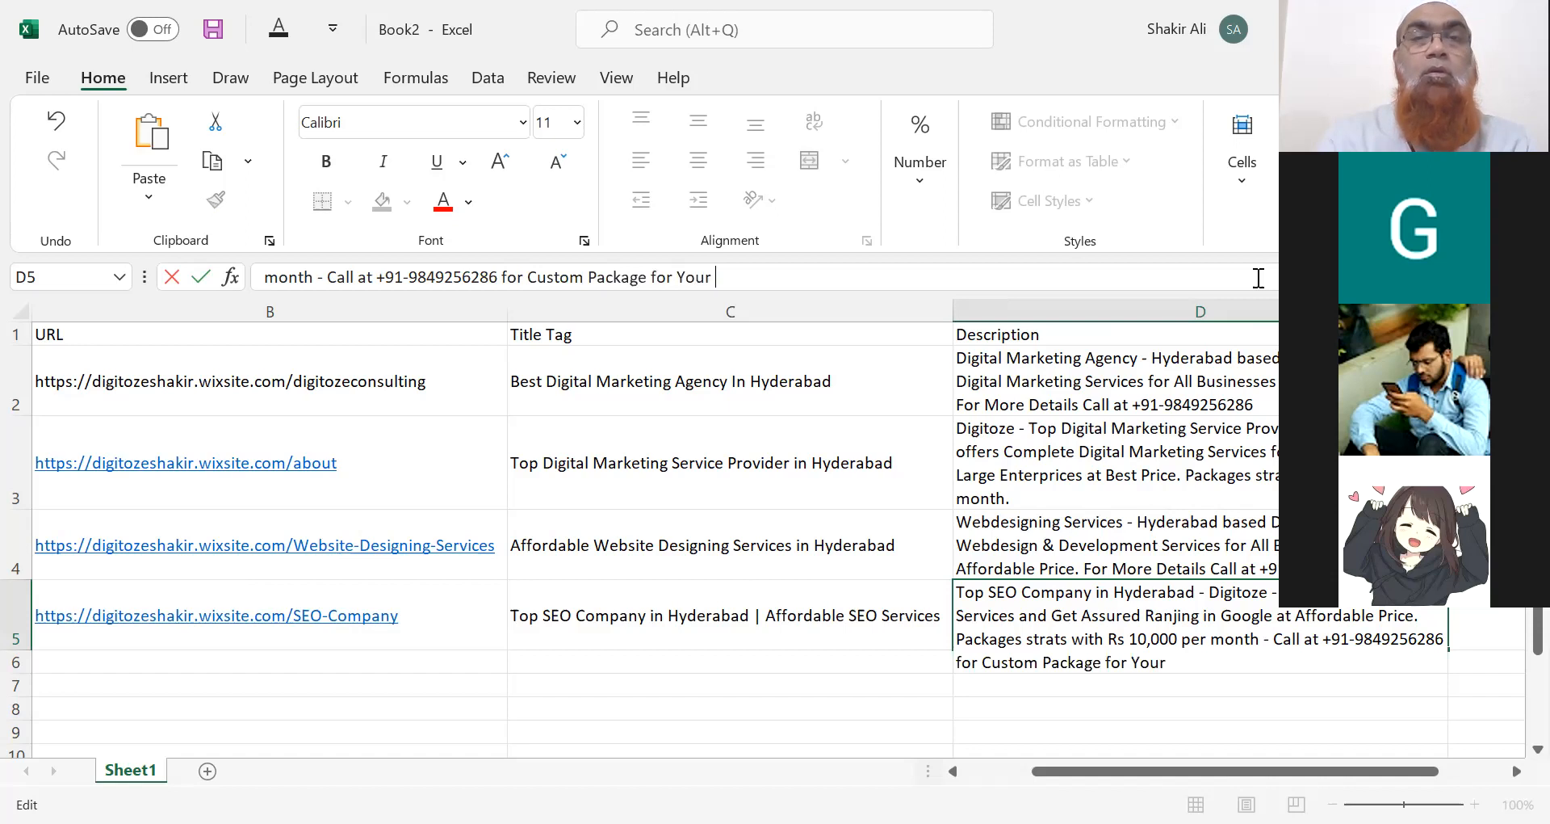
text(Business)
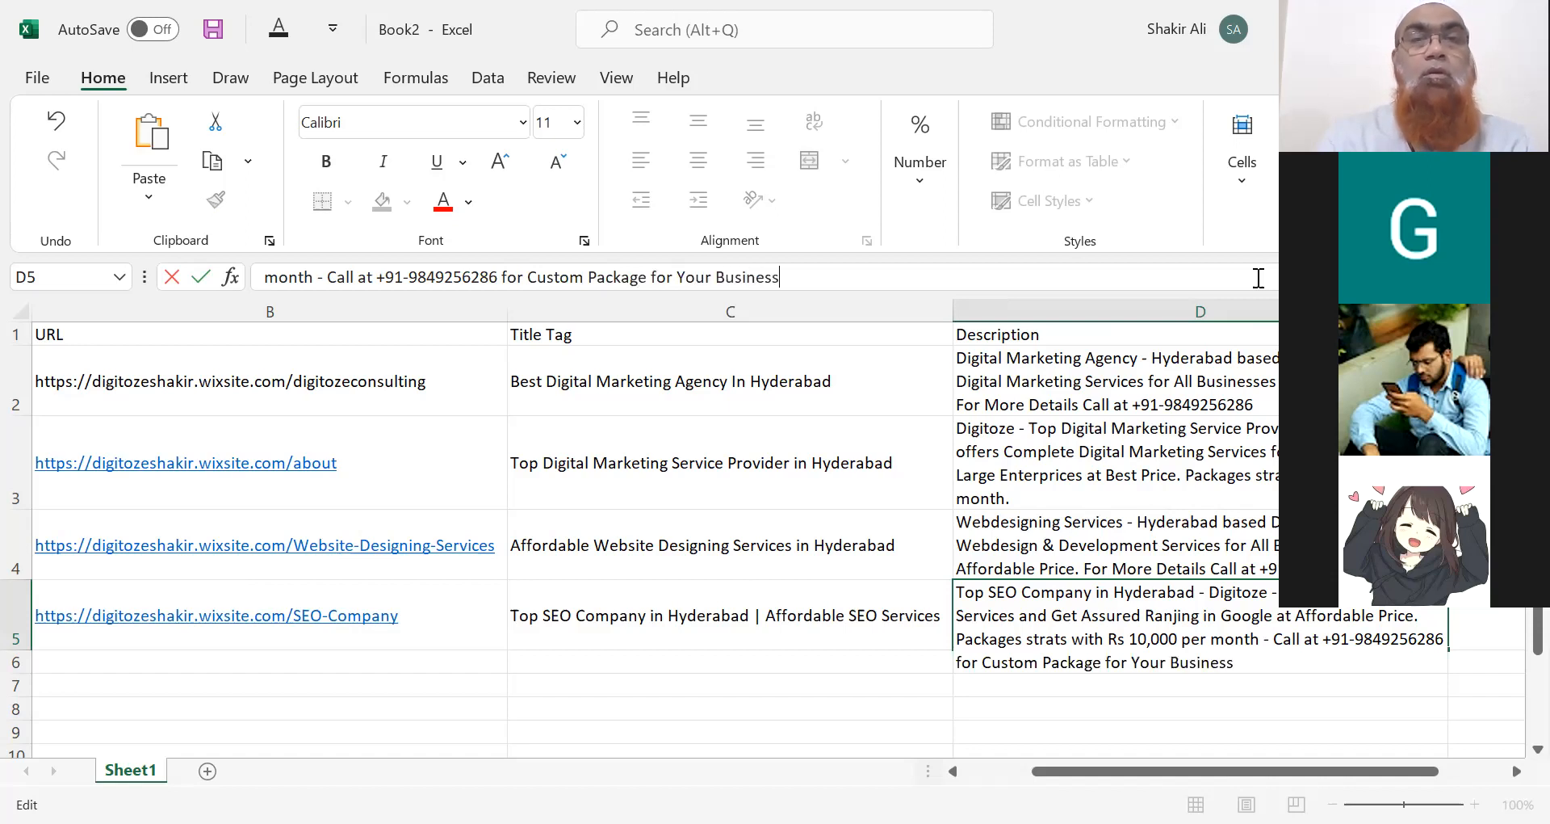
key(Return)
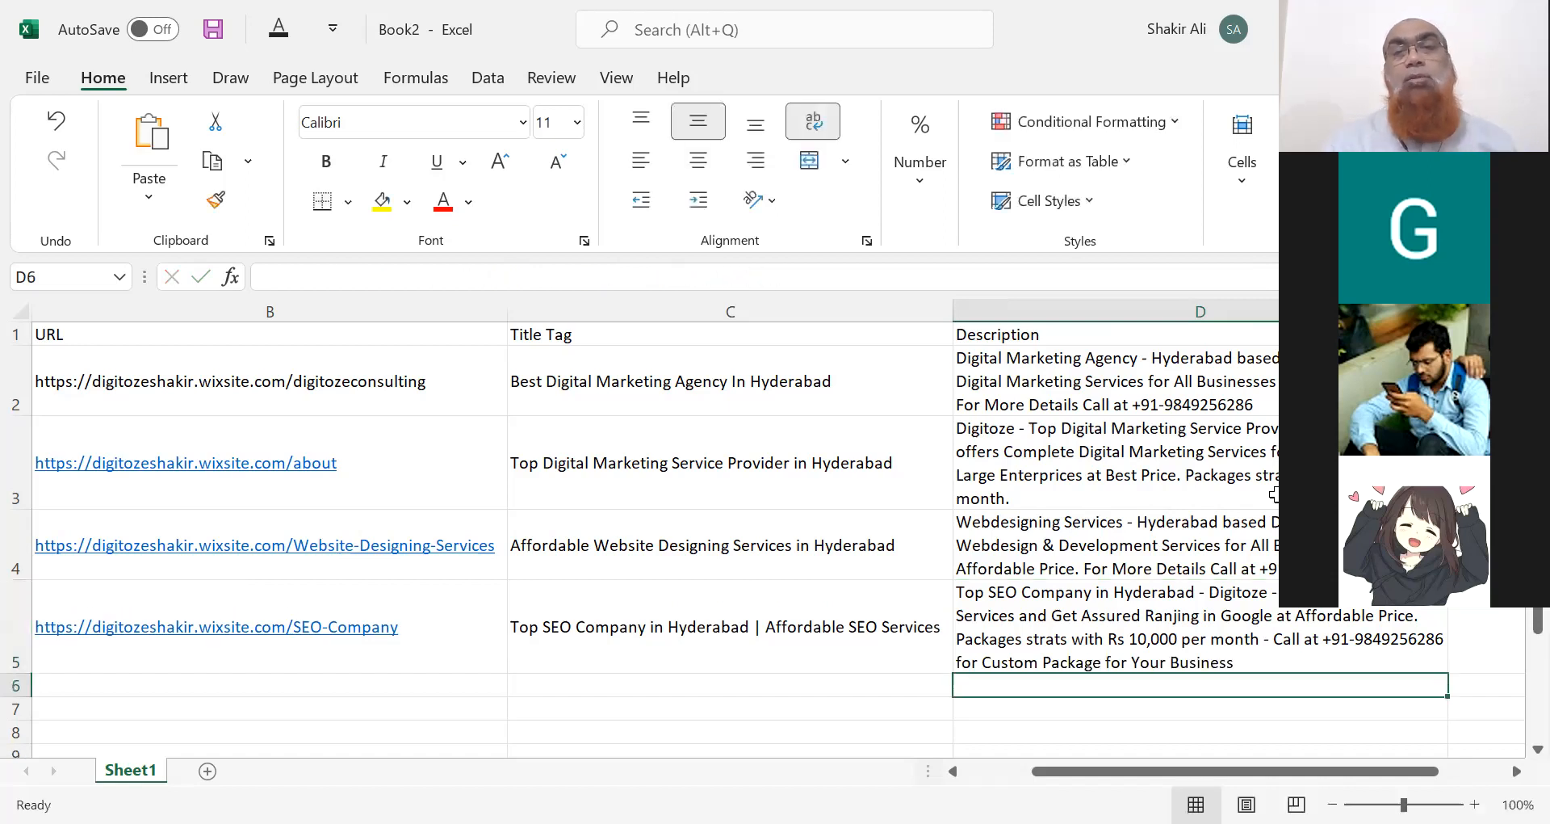
Move through the sheet to the SEO Company keyword in column A.
click(1252, 521)
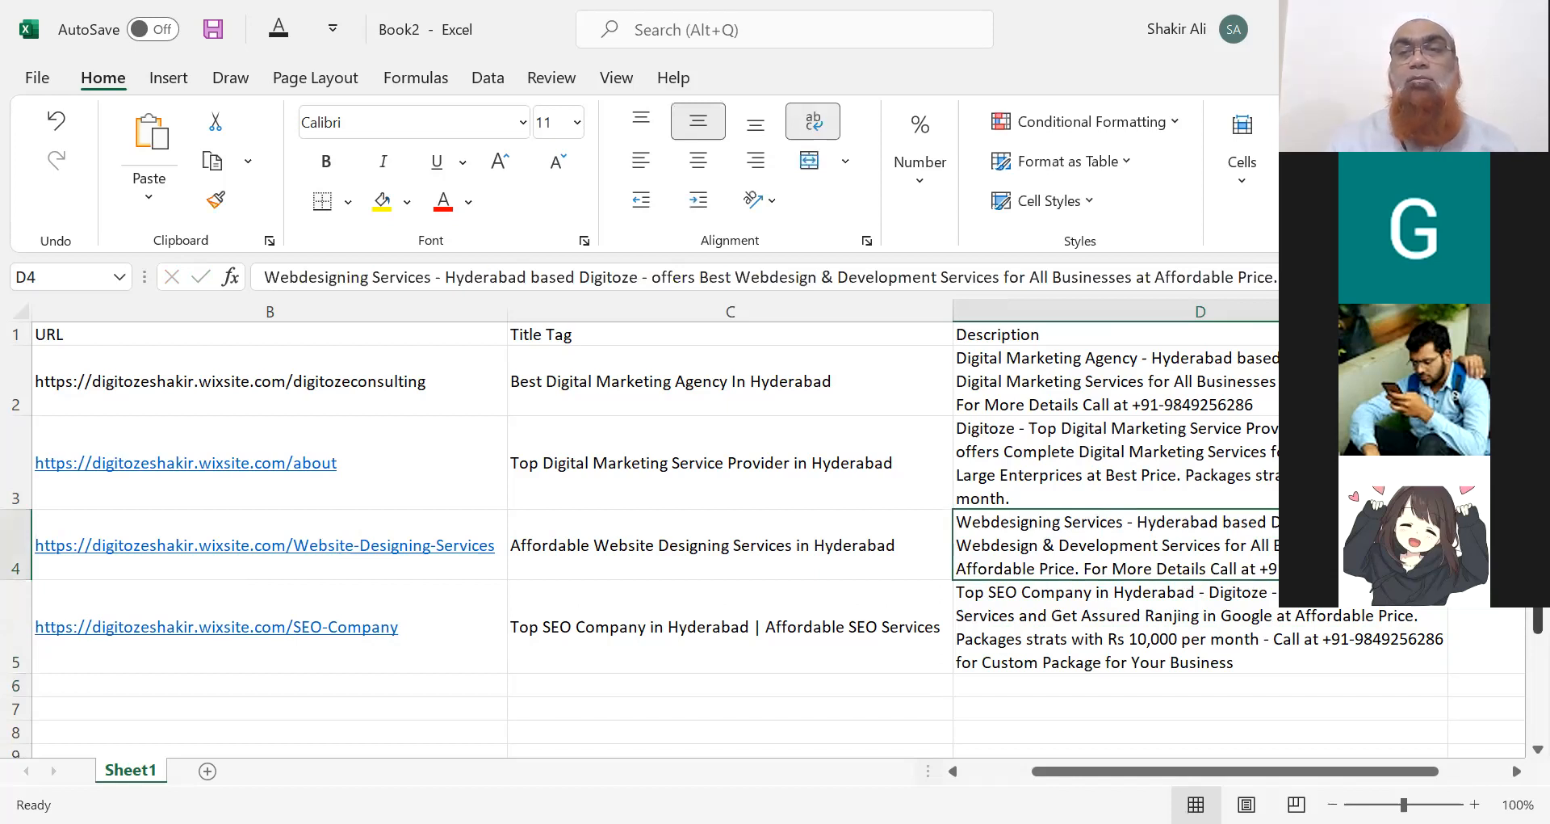
scroll(808, 524, down, 1)
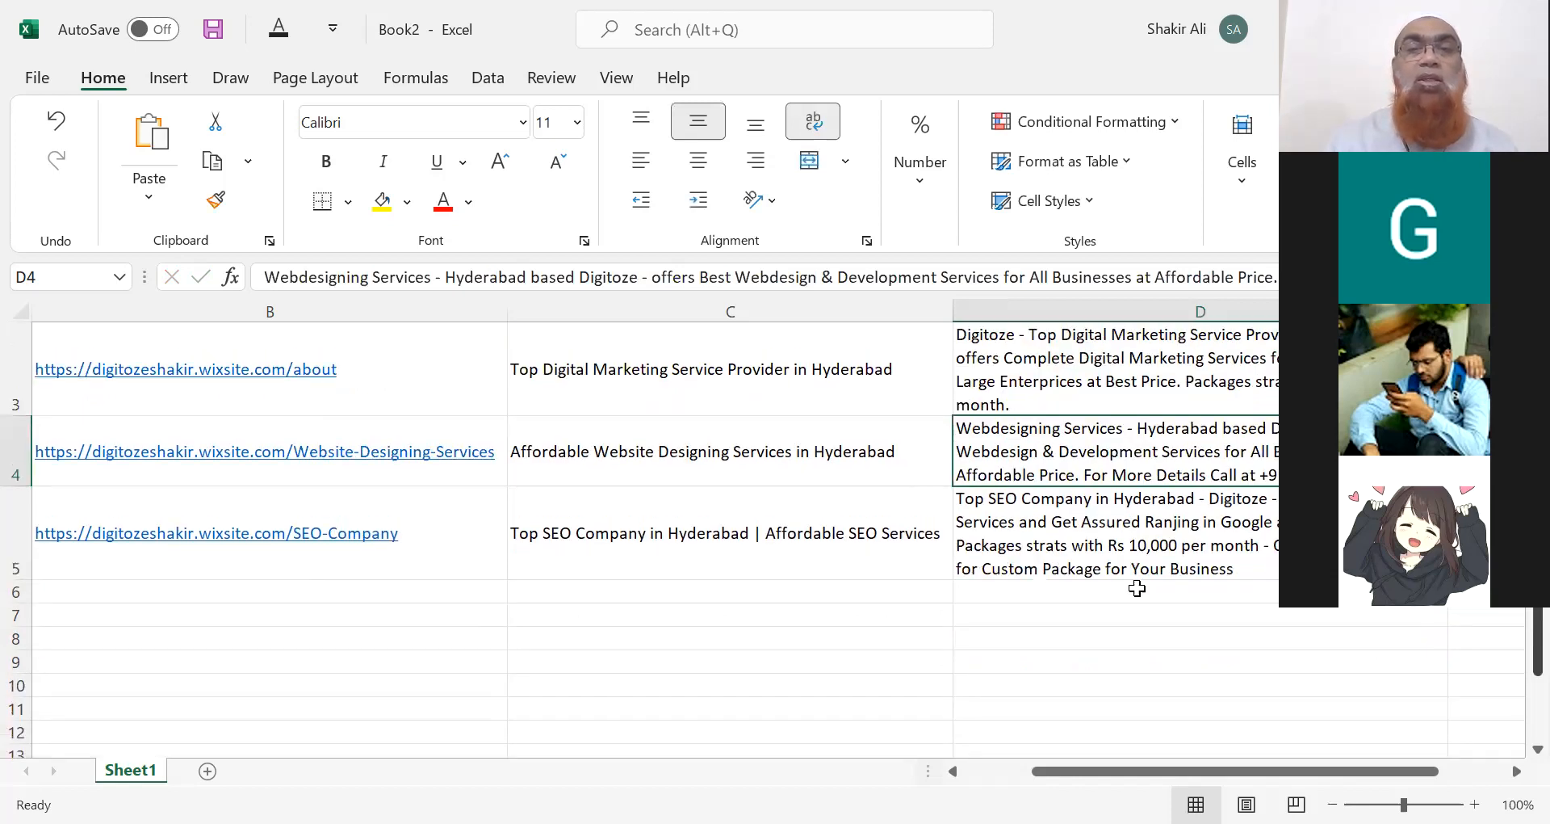
click(698, 554)
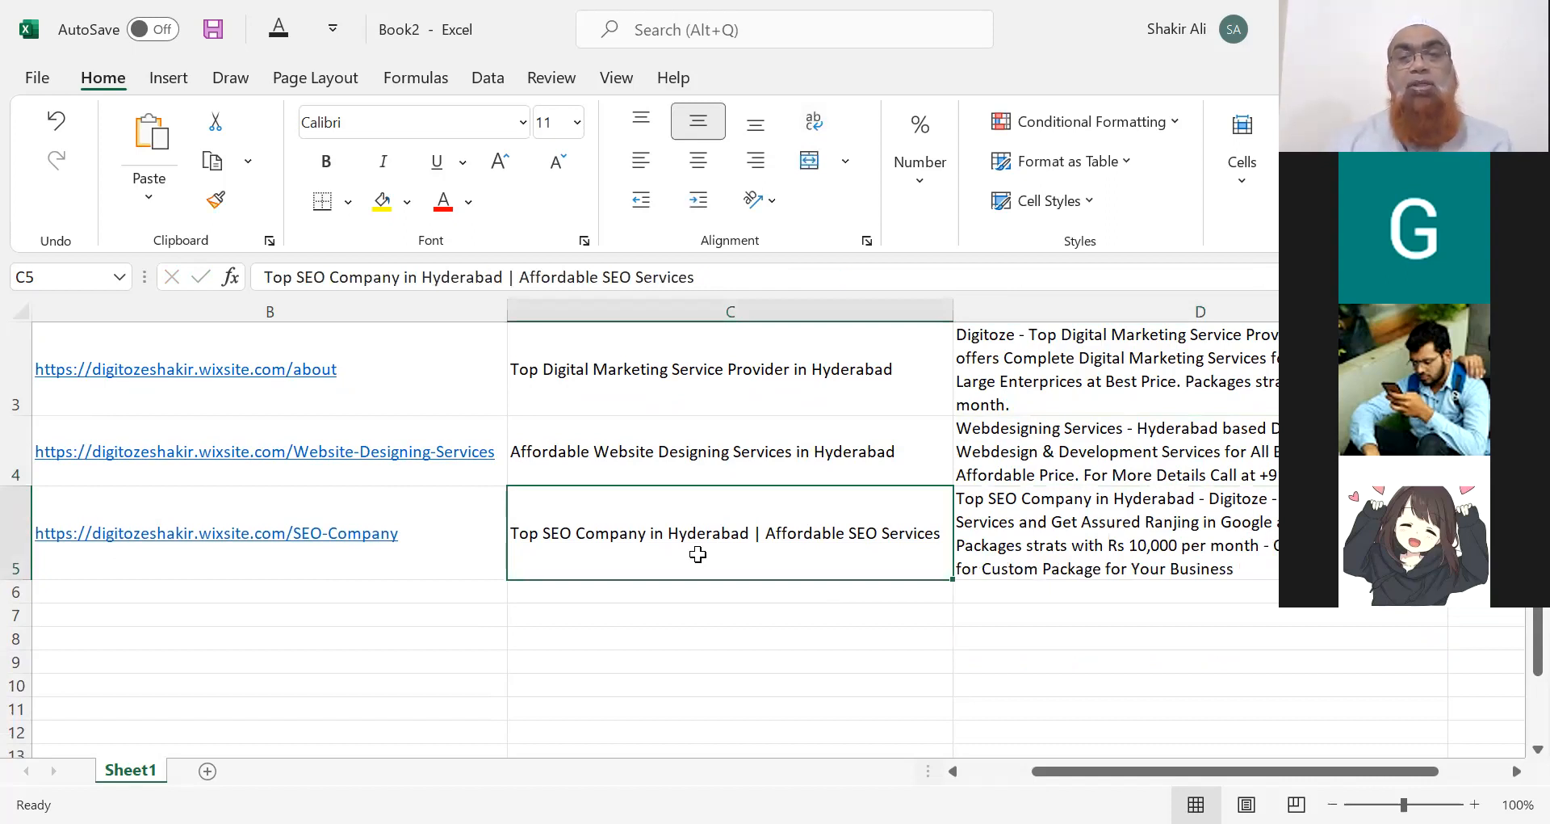
key(Left)
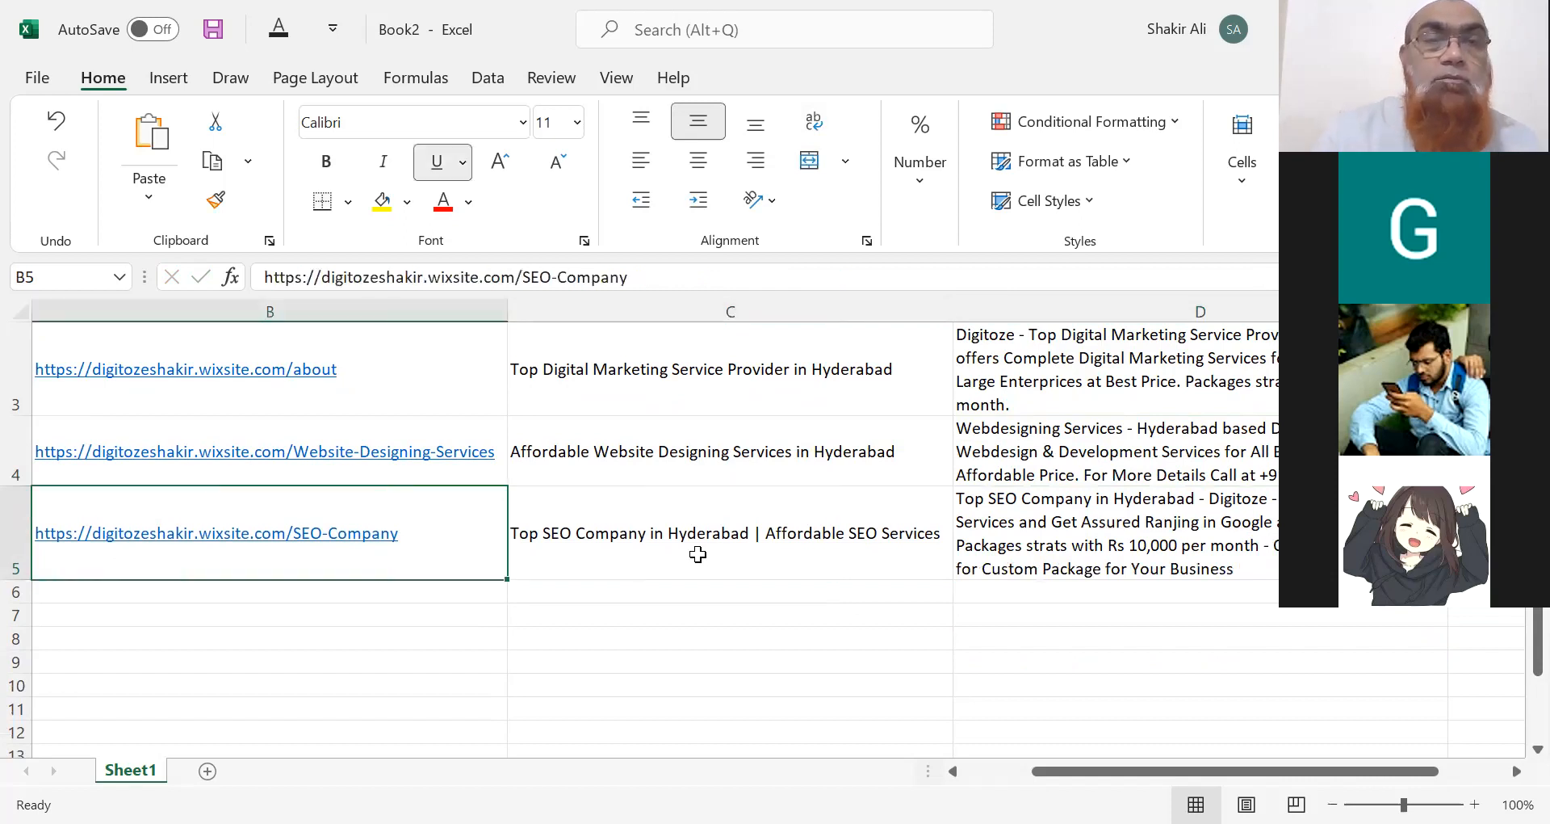
key(Left)
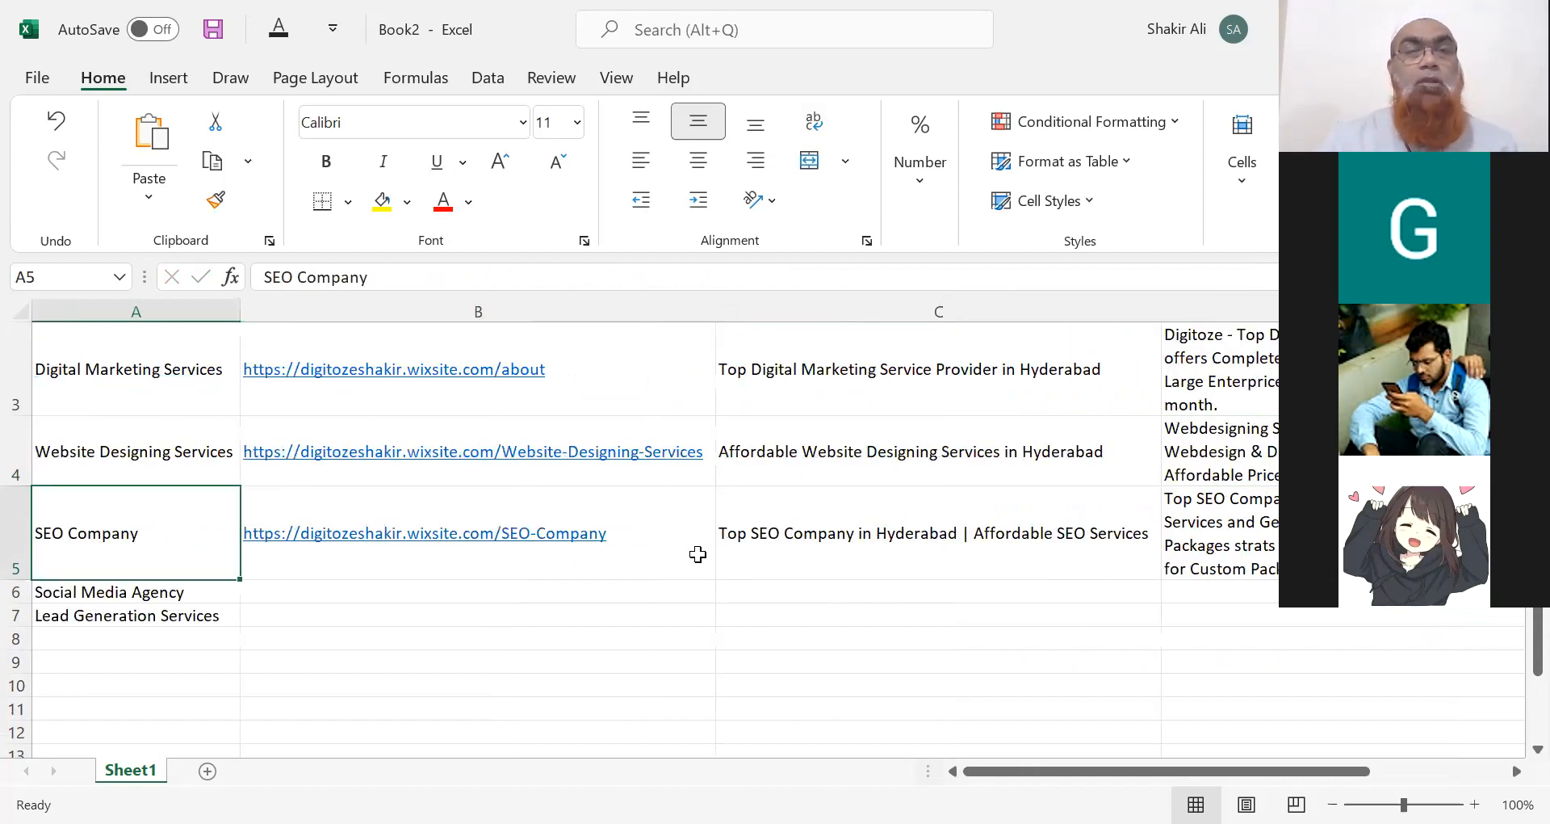
Review the keywords, title tags and descriptions in columns A–D, then switch to Chrome's Wix site.
key(Up)
key(Up)
key(Up)
key(Up)
key(Down)
key(Down)
key(Down)
key(Down)
key(Down)
key(Up)
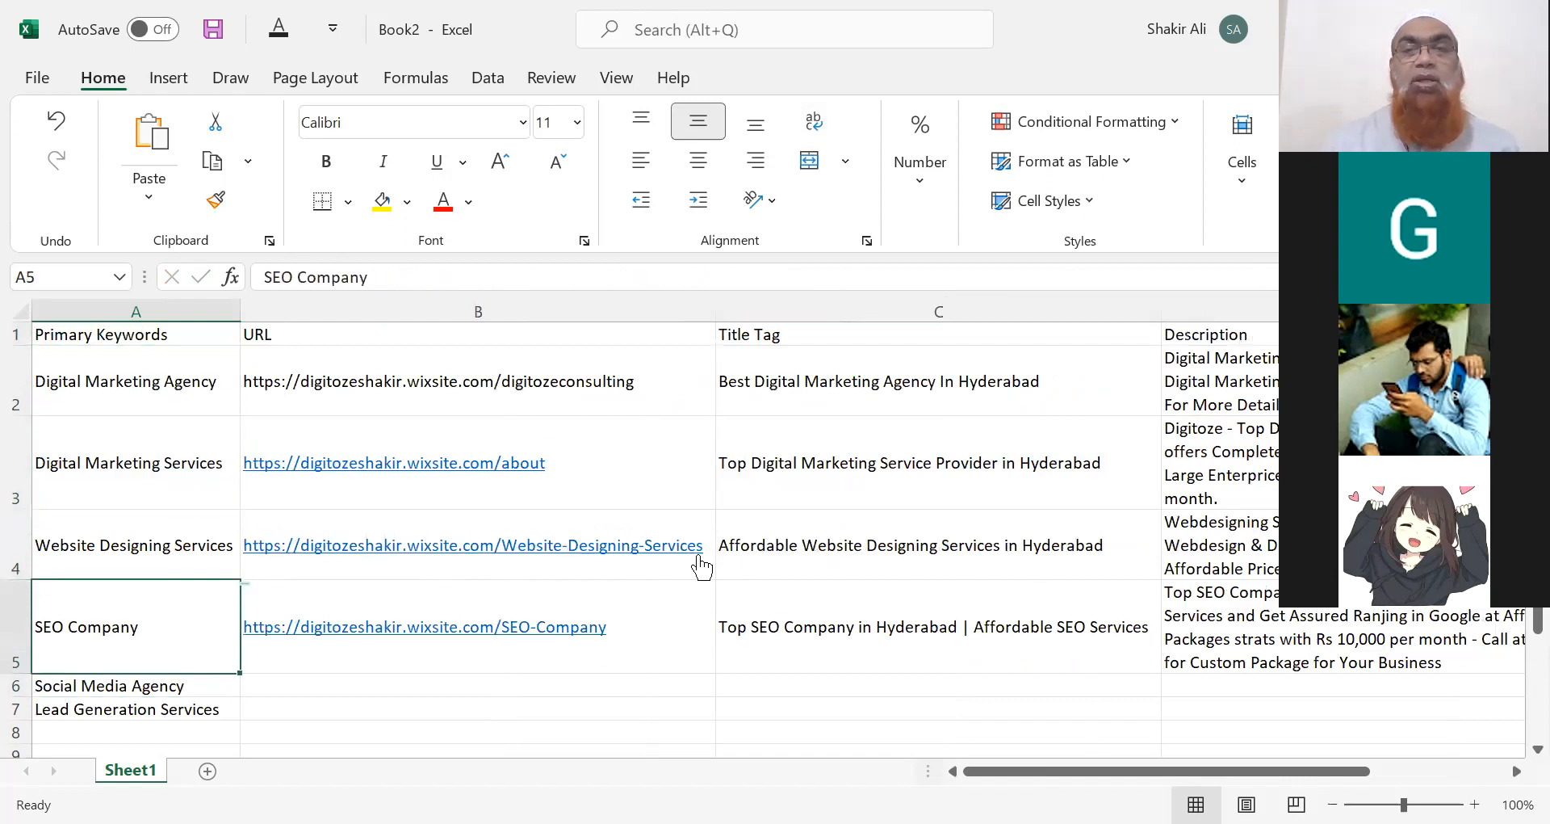
key(Up)
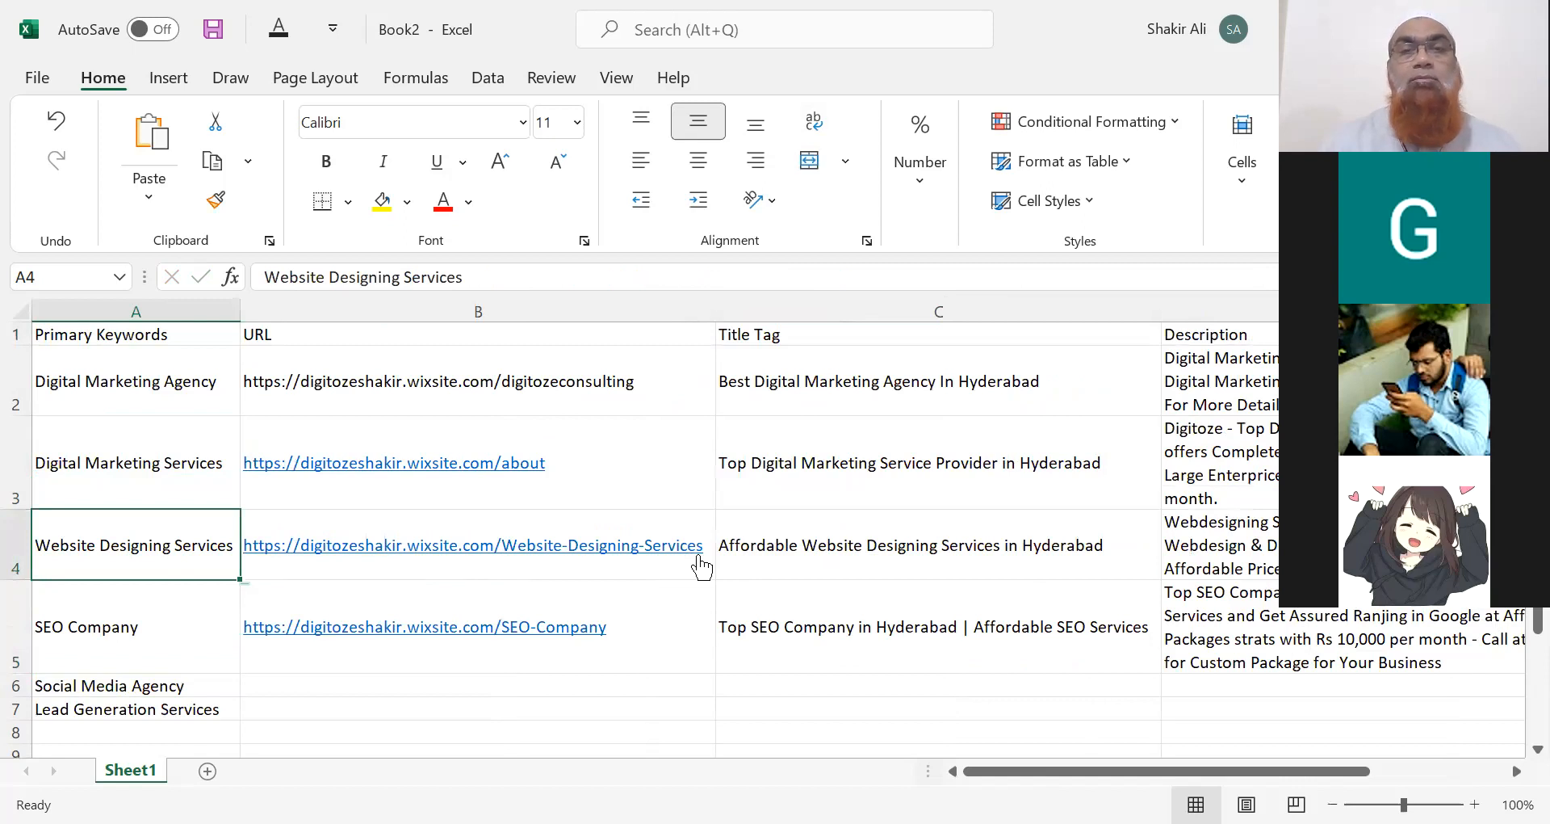
key(Up)
key(Up)
key(Up)
key(Right)
key(Right)
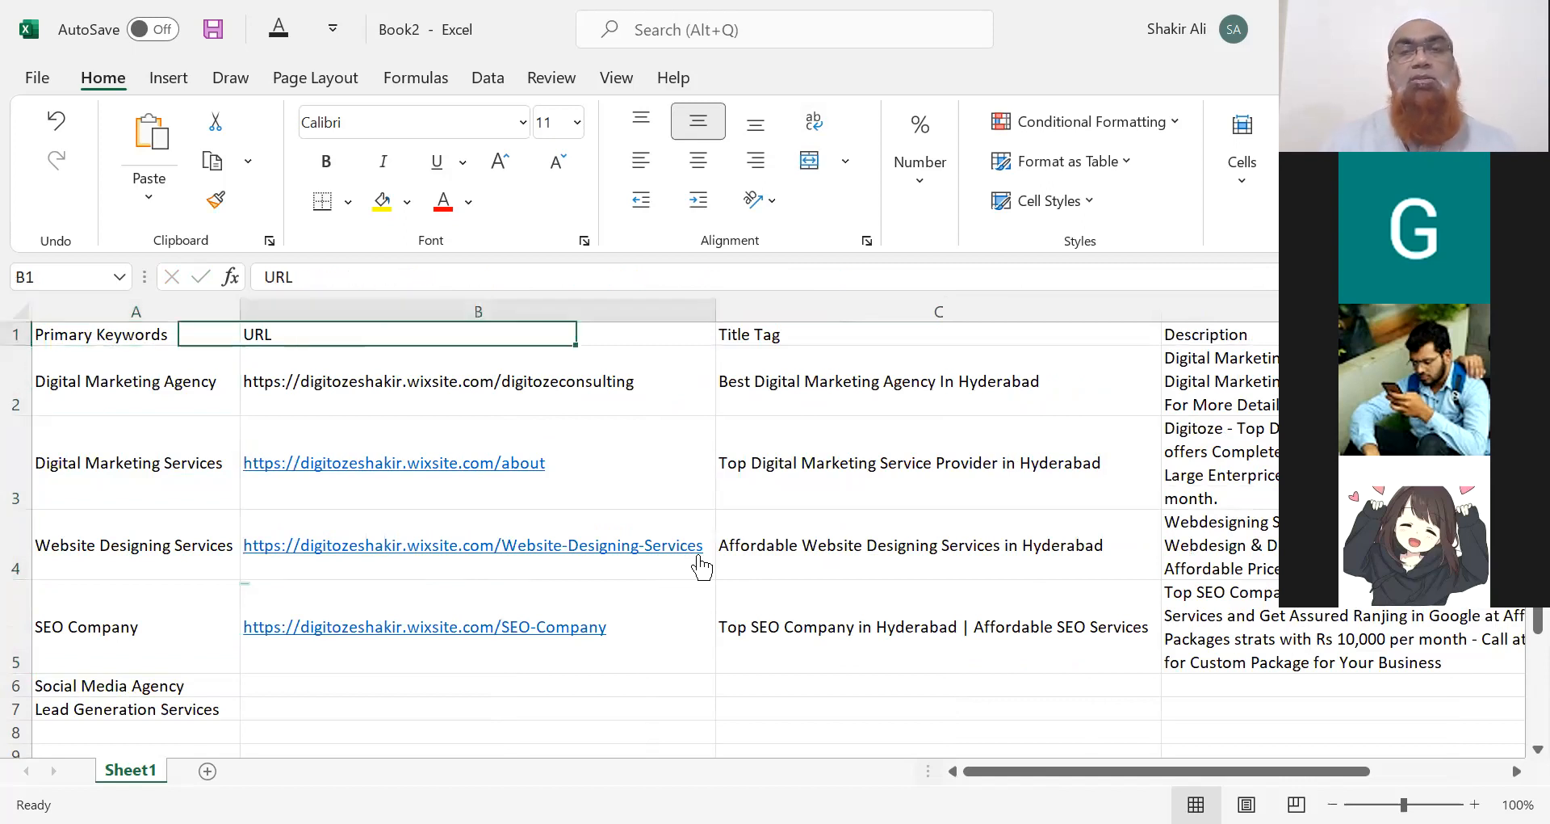
key(Right)
key(Down)
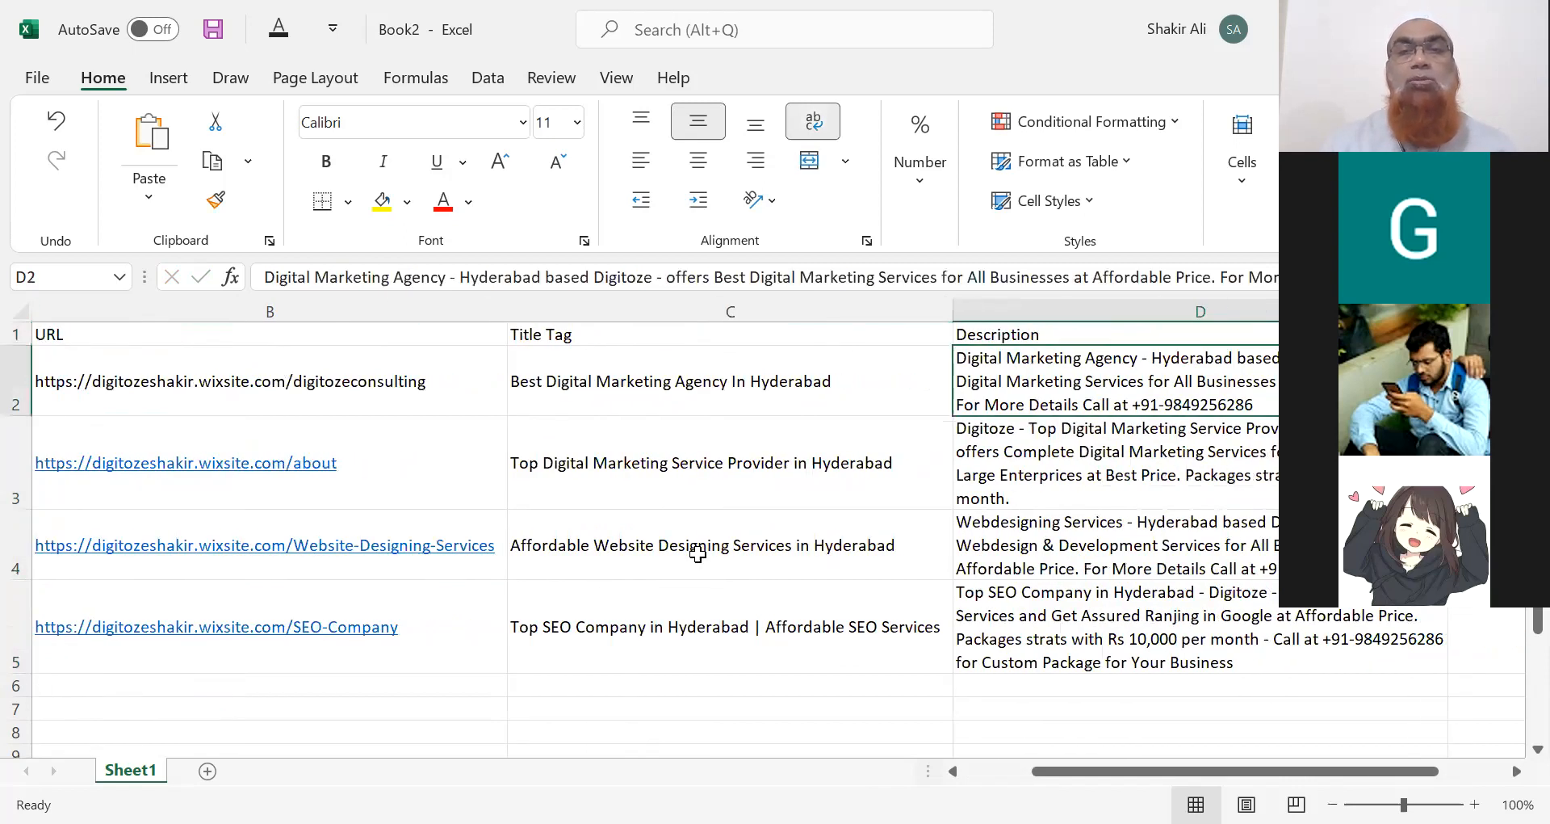
key(Left)
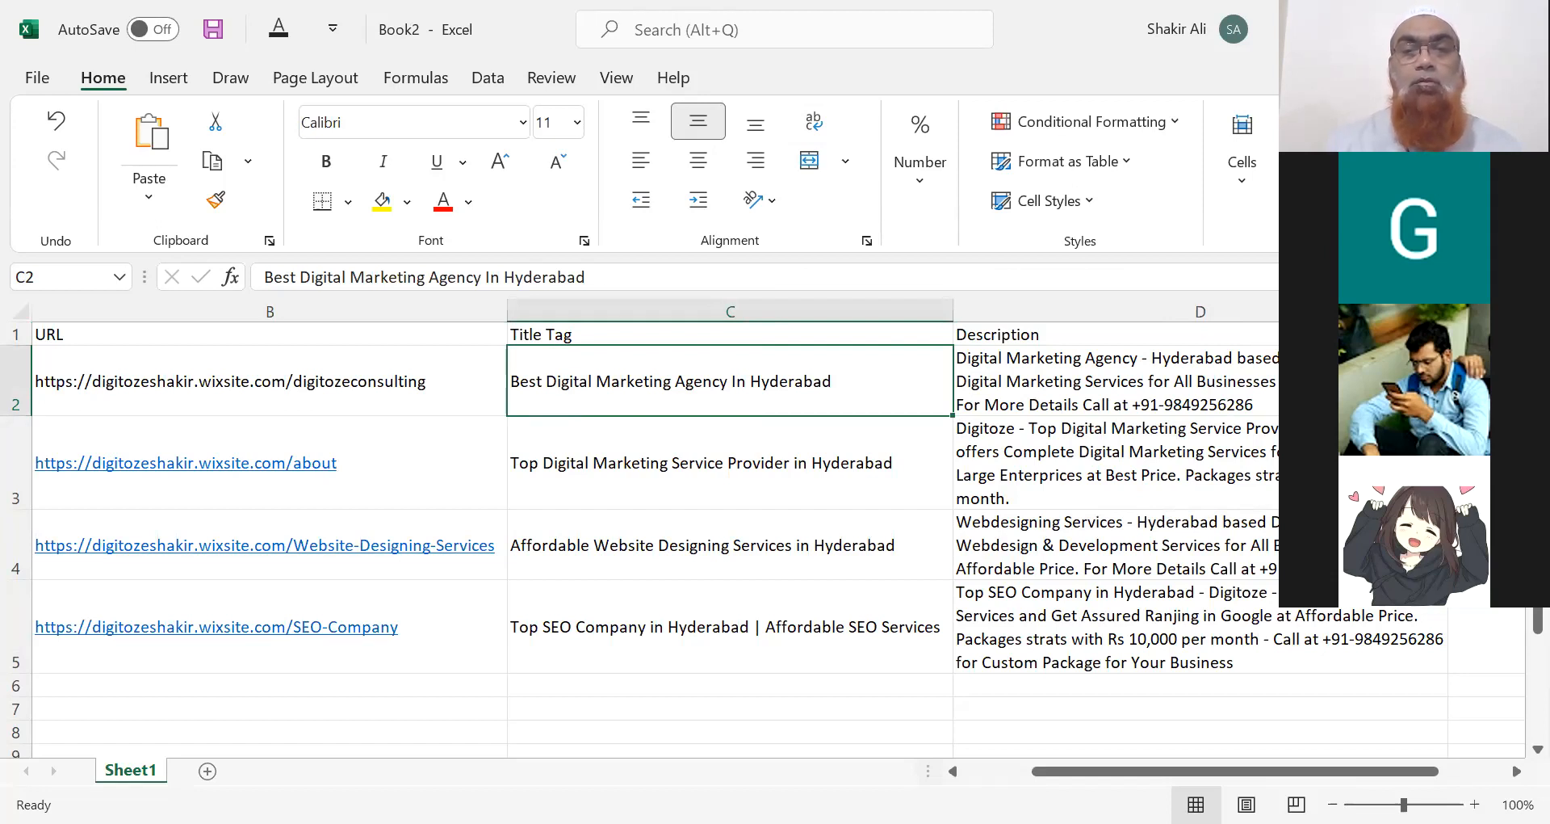
key(alt+Tab)
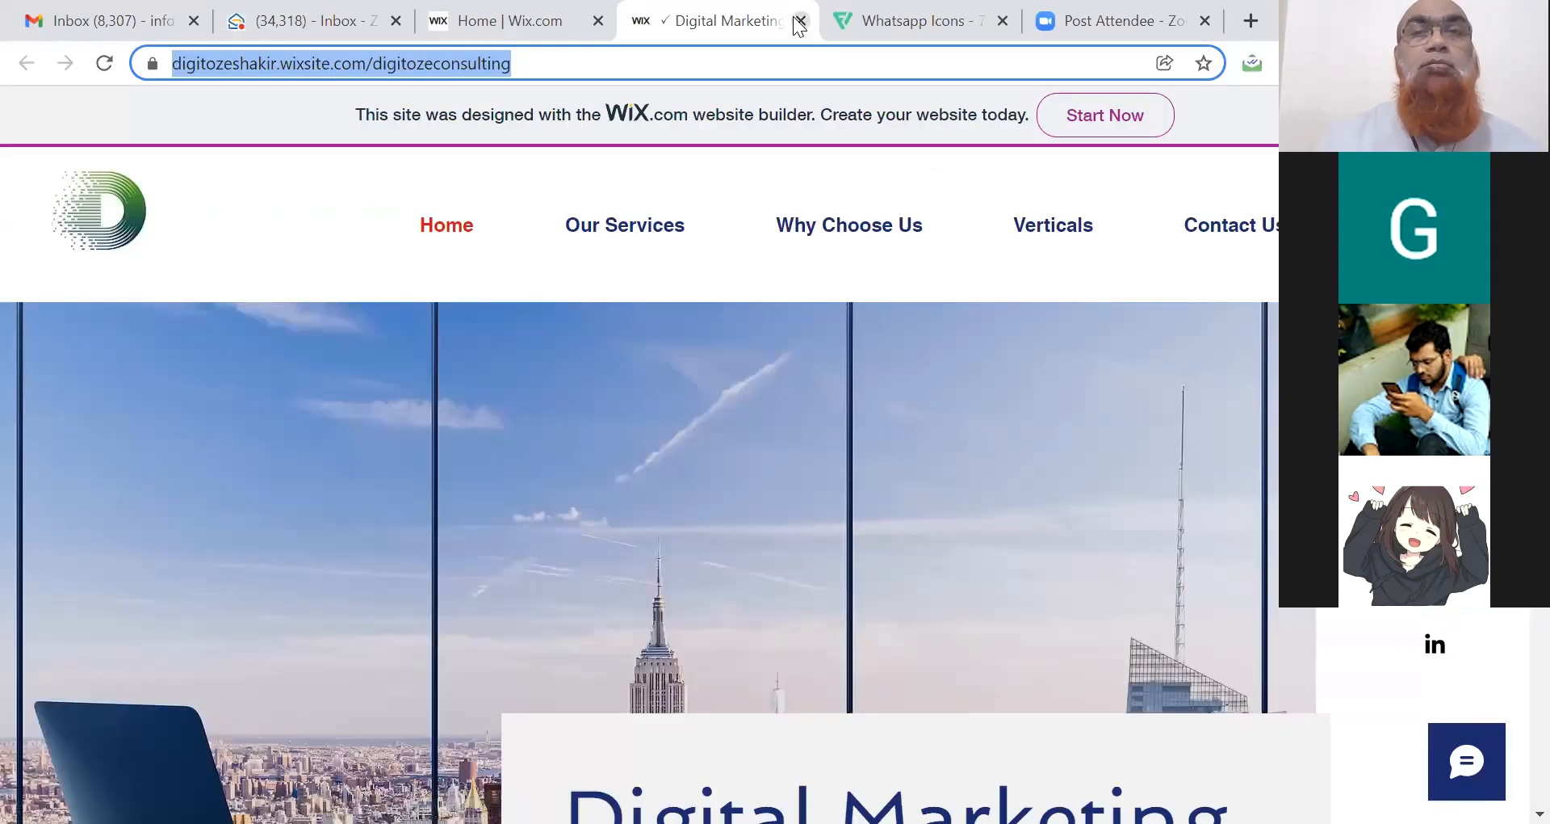
Close the live site tab and open the DigitozeConsulting dashboard from Wix's recent sites list.
click(800, 21)
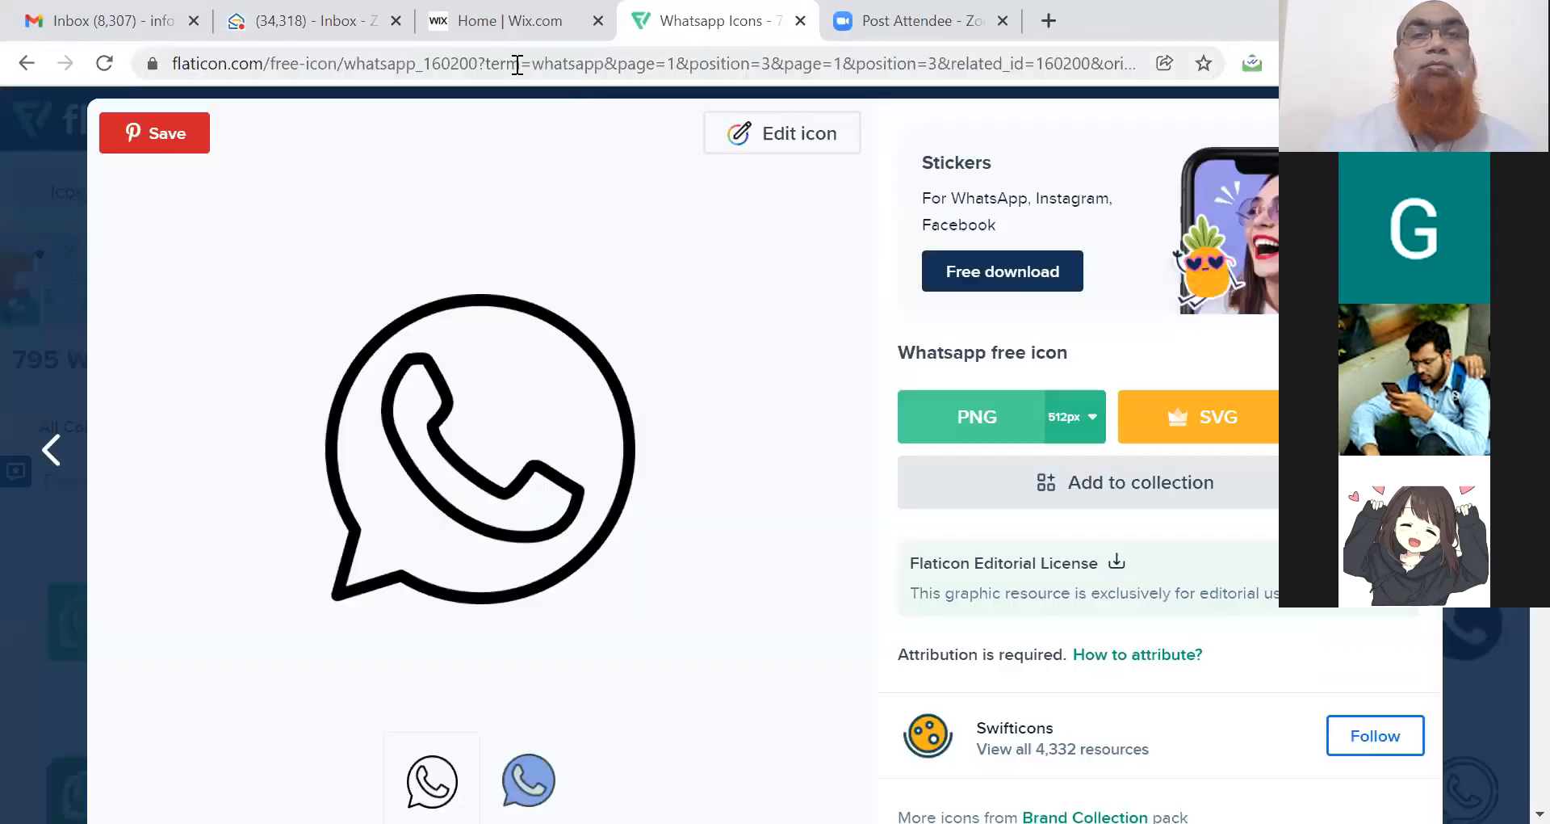
click(508, 26)
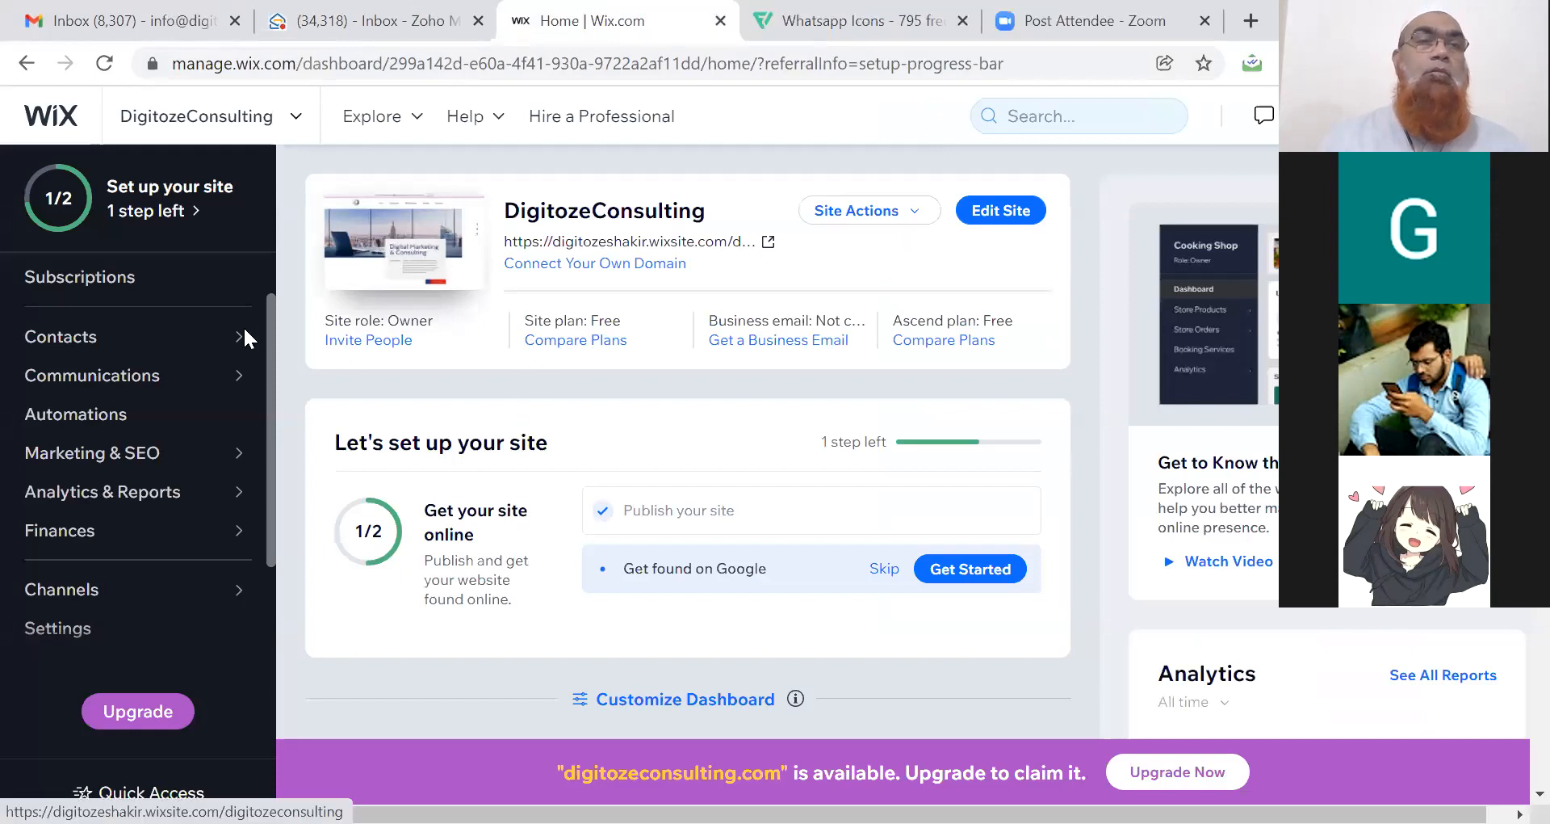
click(295, 120)
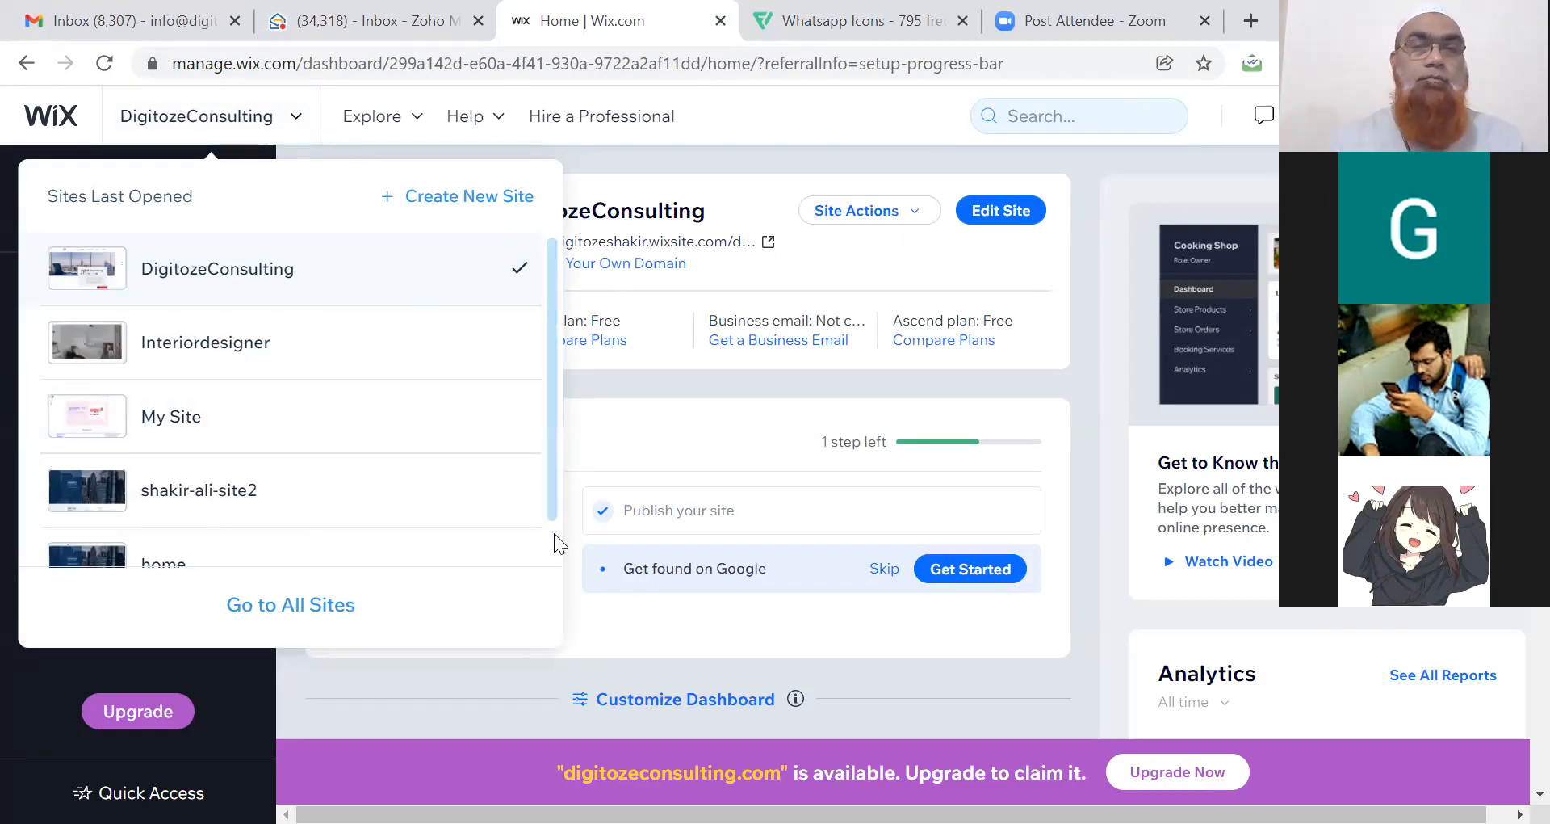
scroll(553, 536, down, 1)
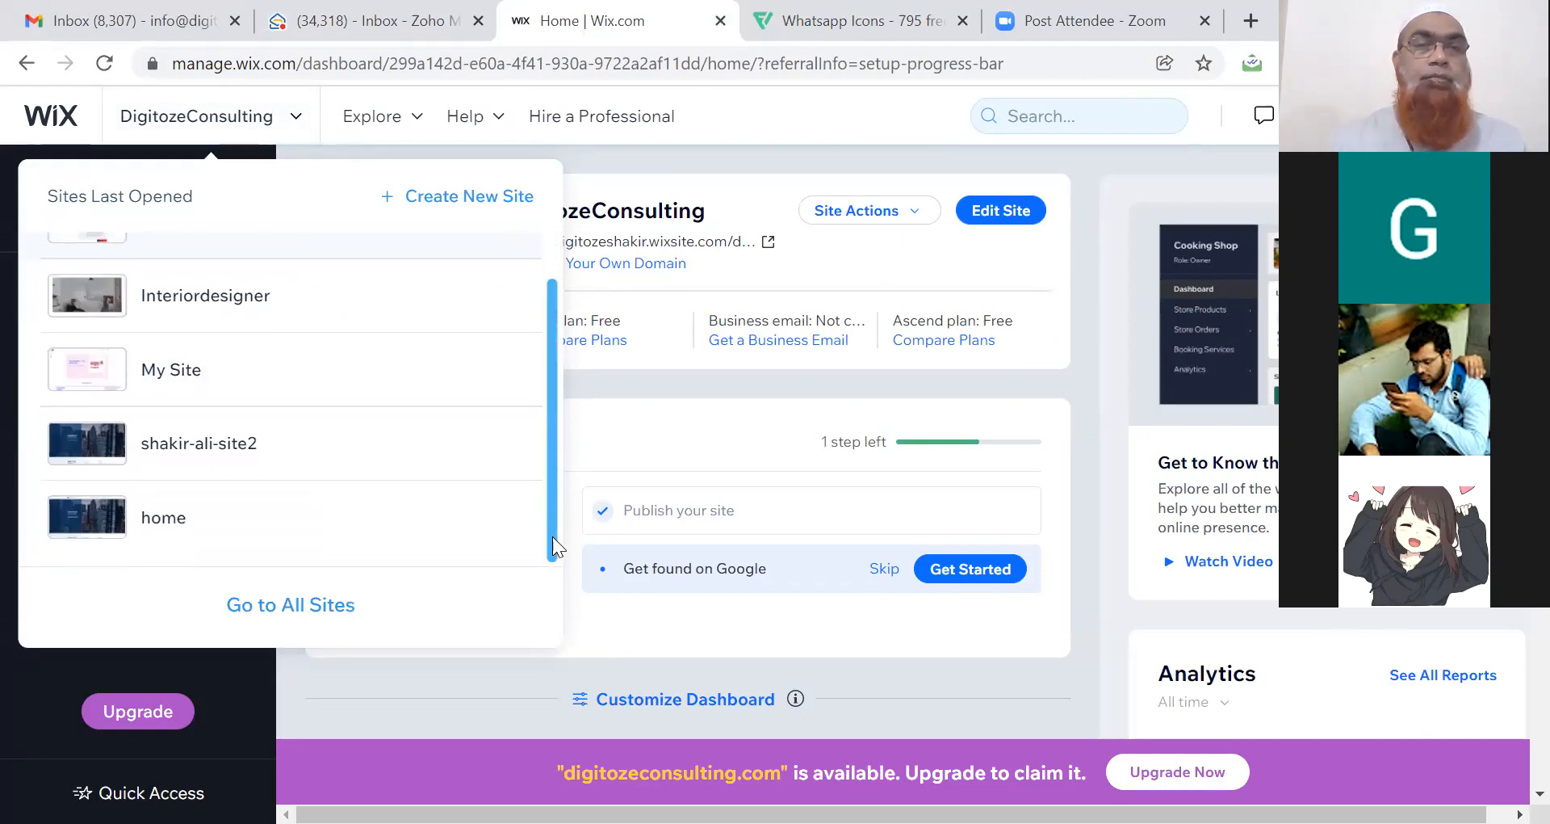
drag(552, 536, 554, 477)
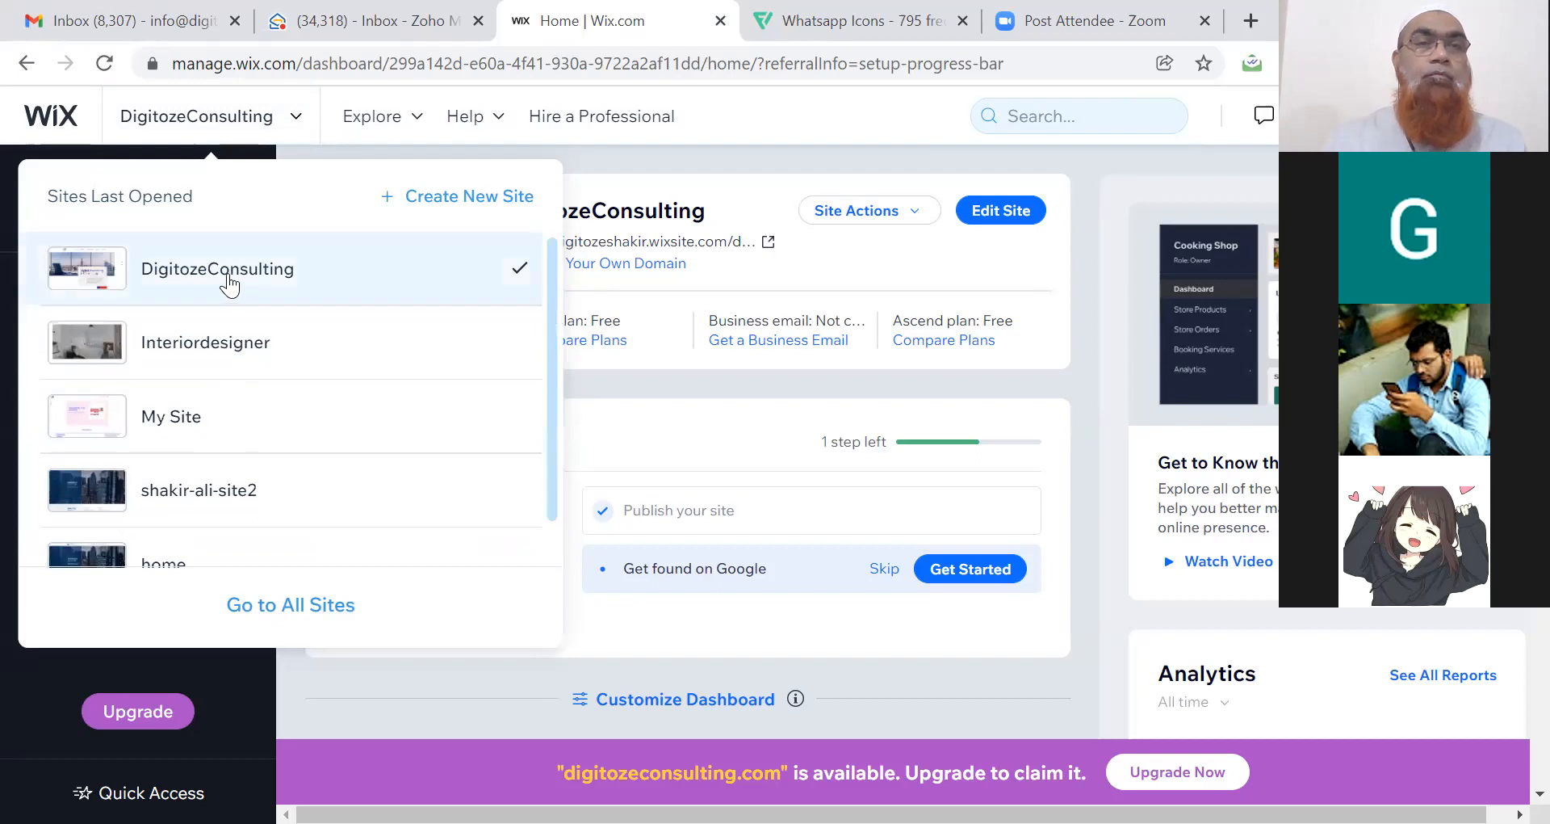
click(229, 283)
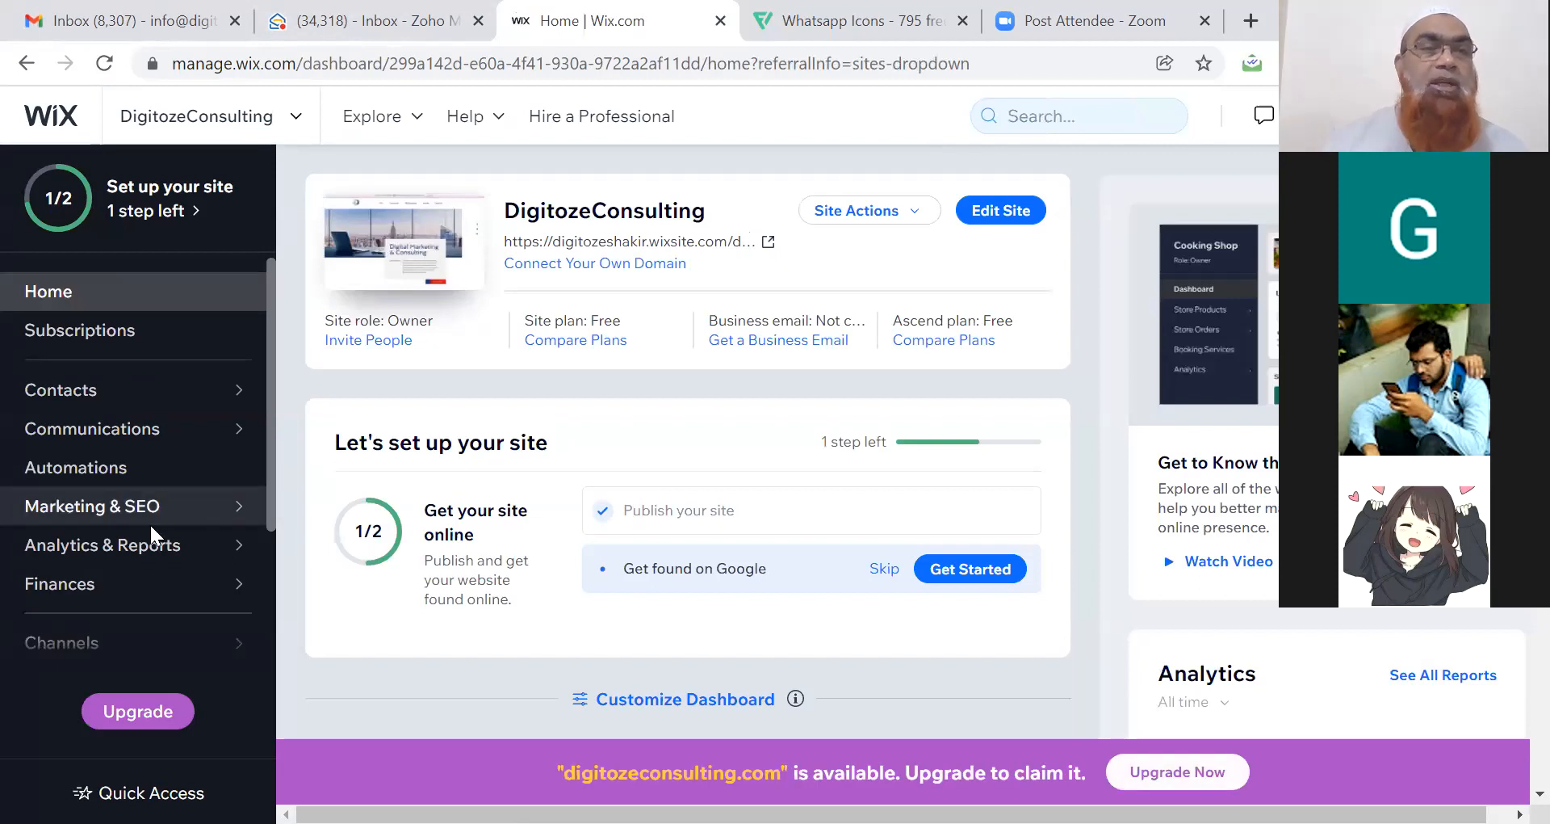
Open Marketing & SEO in the dashboard sidebar, then SEO Tools.
mouse_move(144, 516)
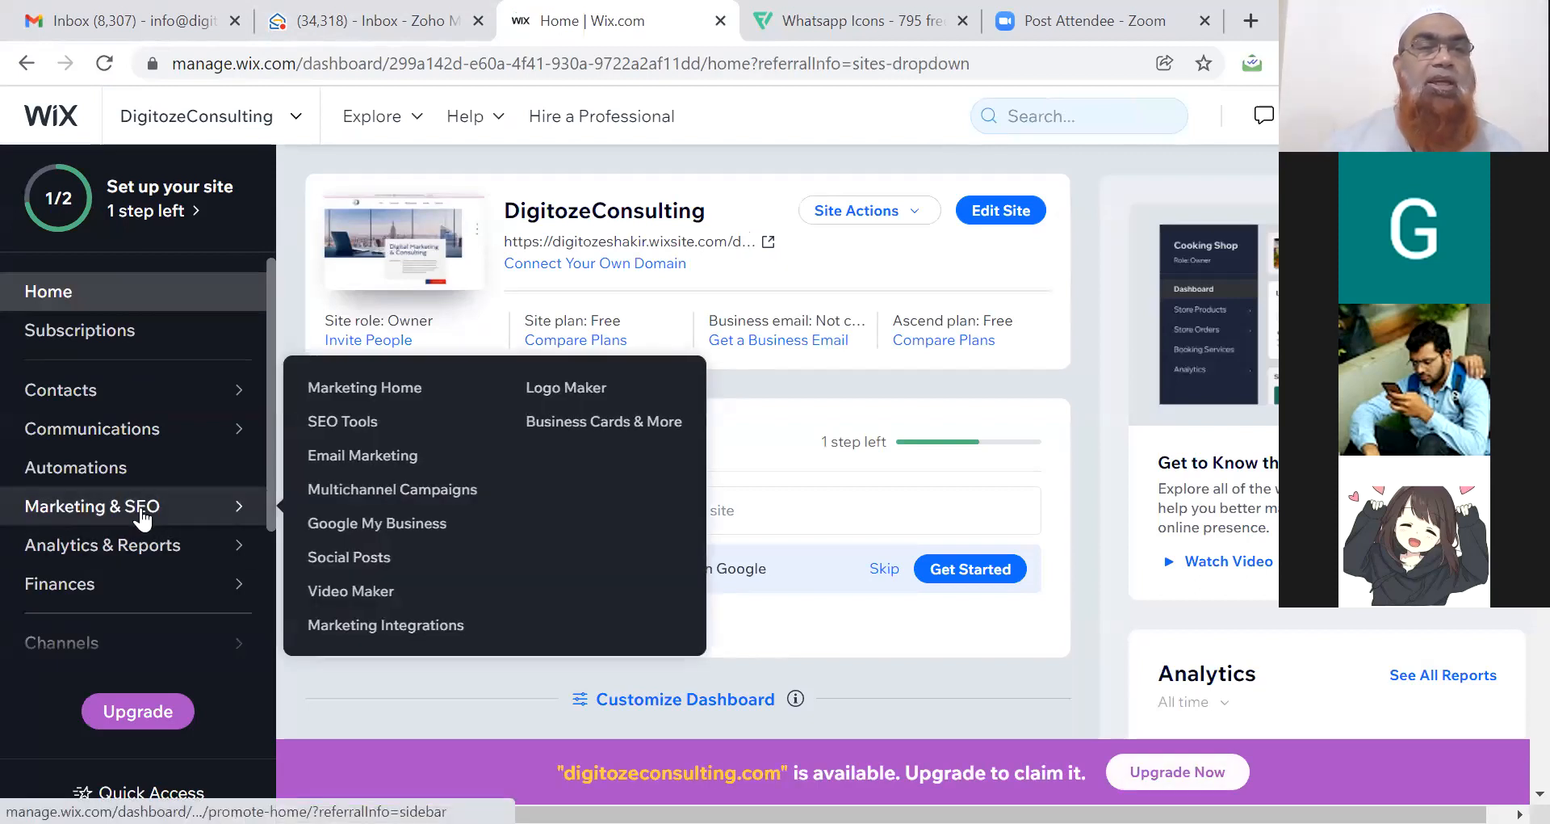
click(144, 517)
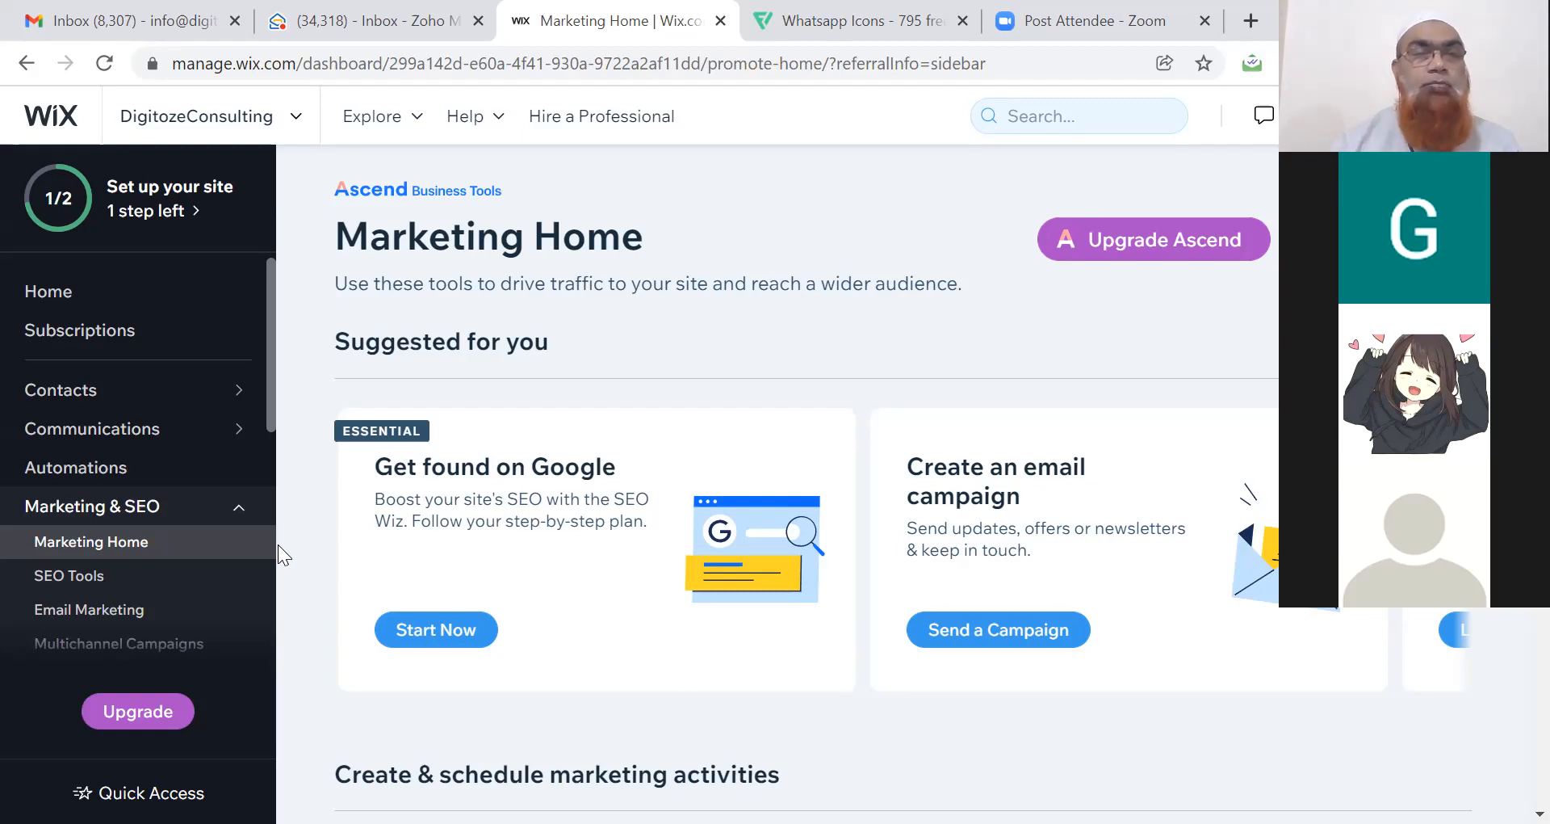
click(85, 577)
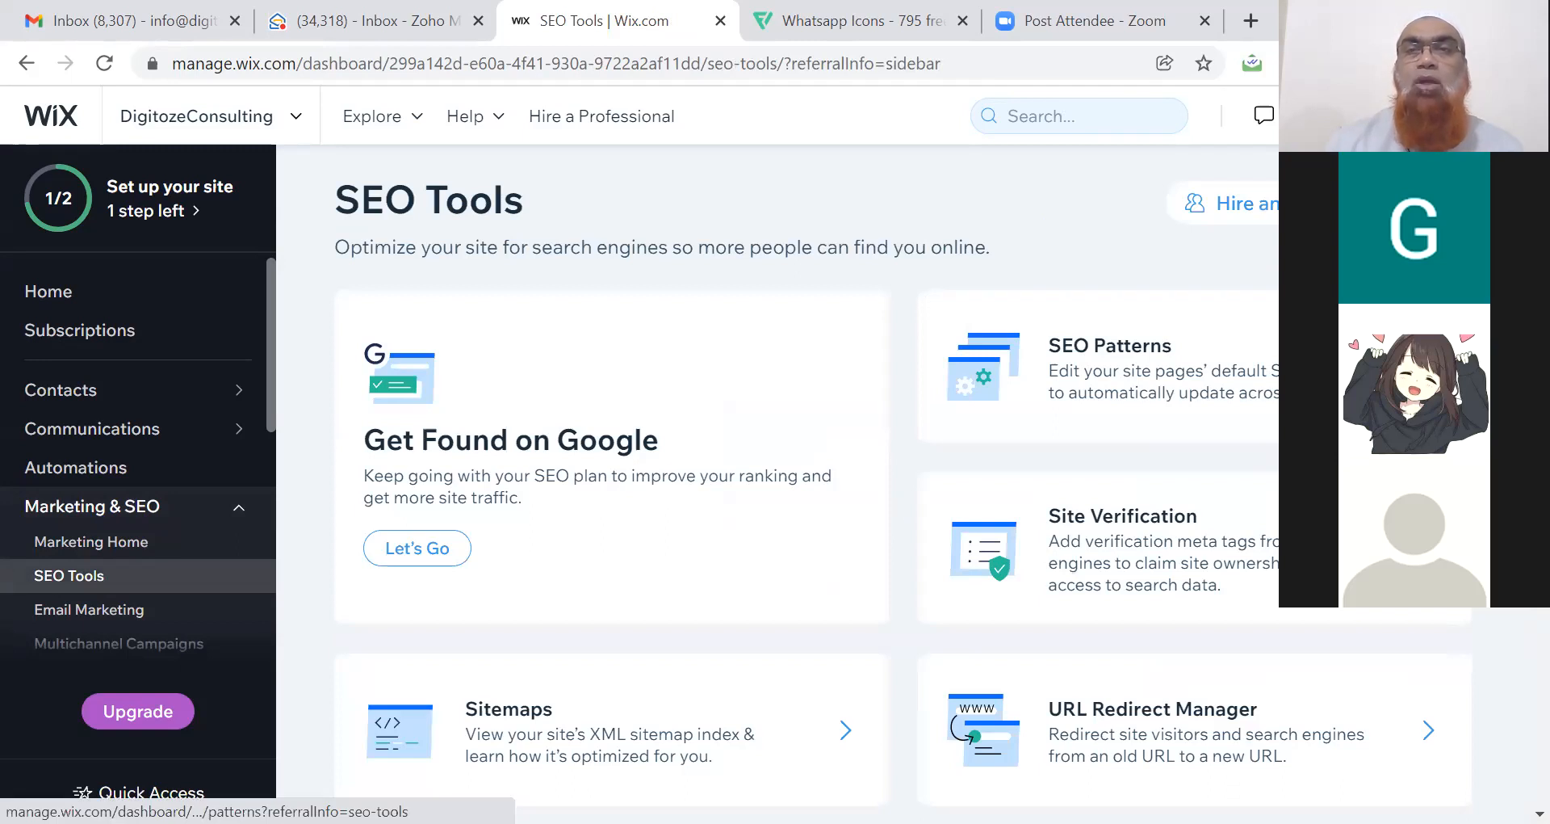
Open SEO Patterns > Site Pages and expand the SEO basics & social share card.
click(1373, 372)
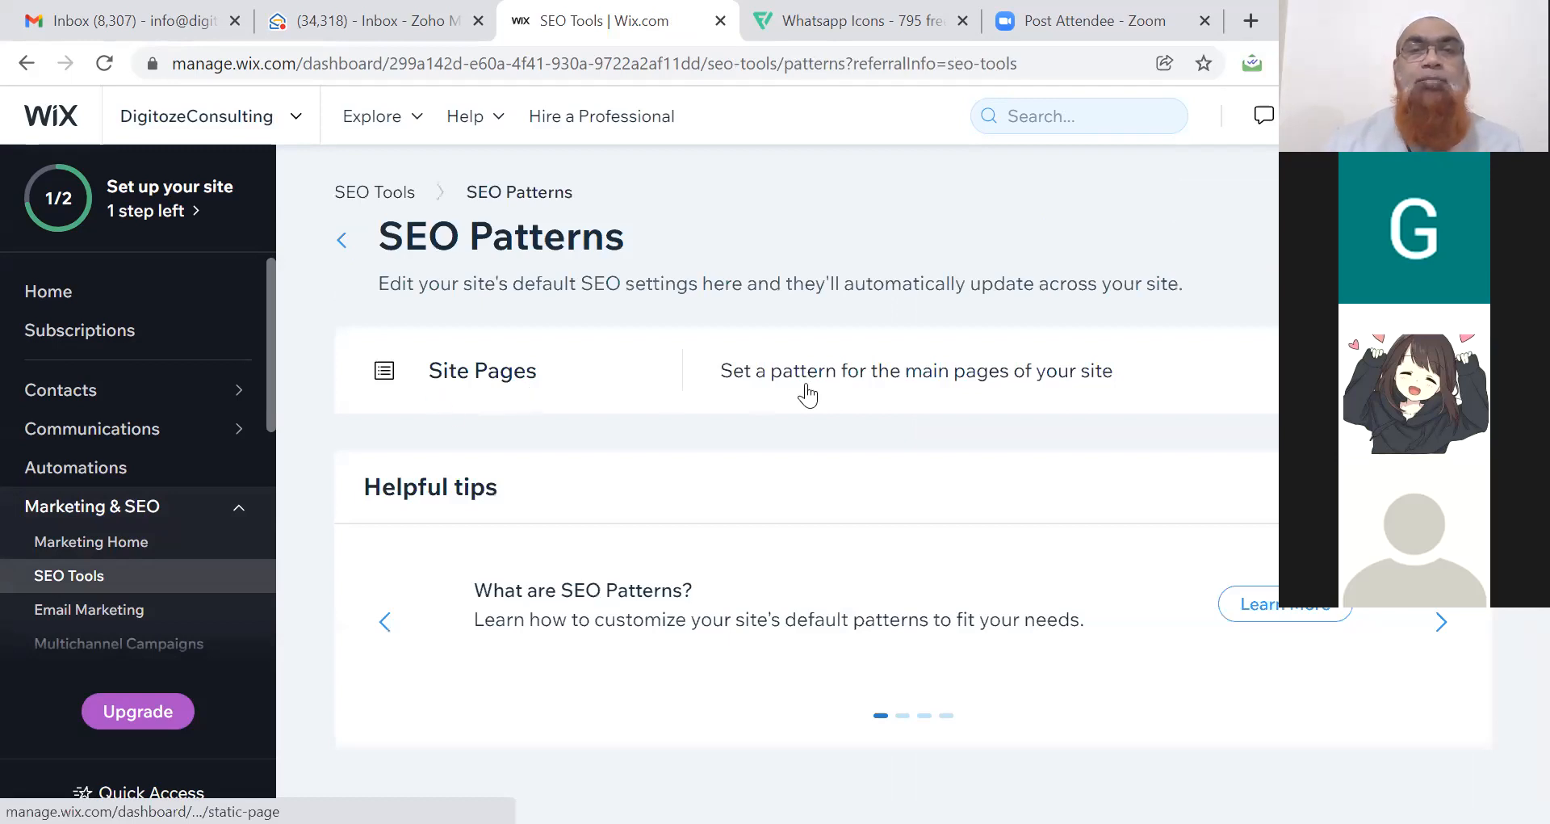
click(946, 391)
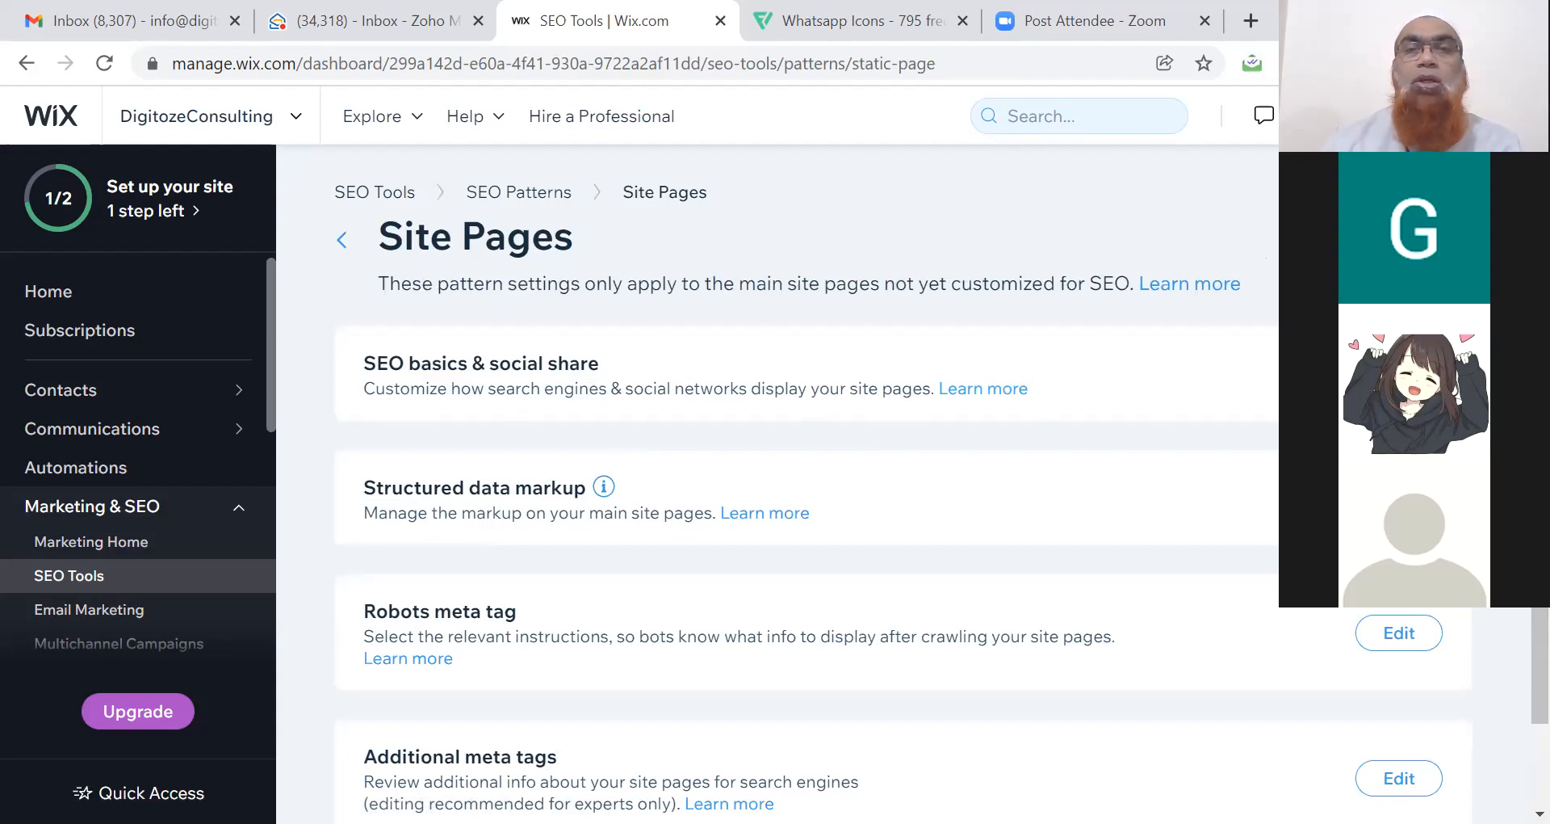
click(1399, 374)
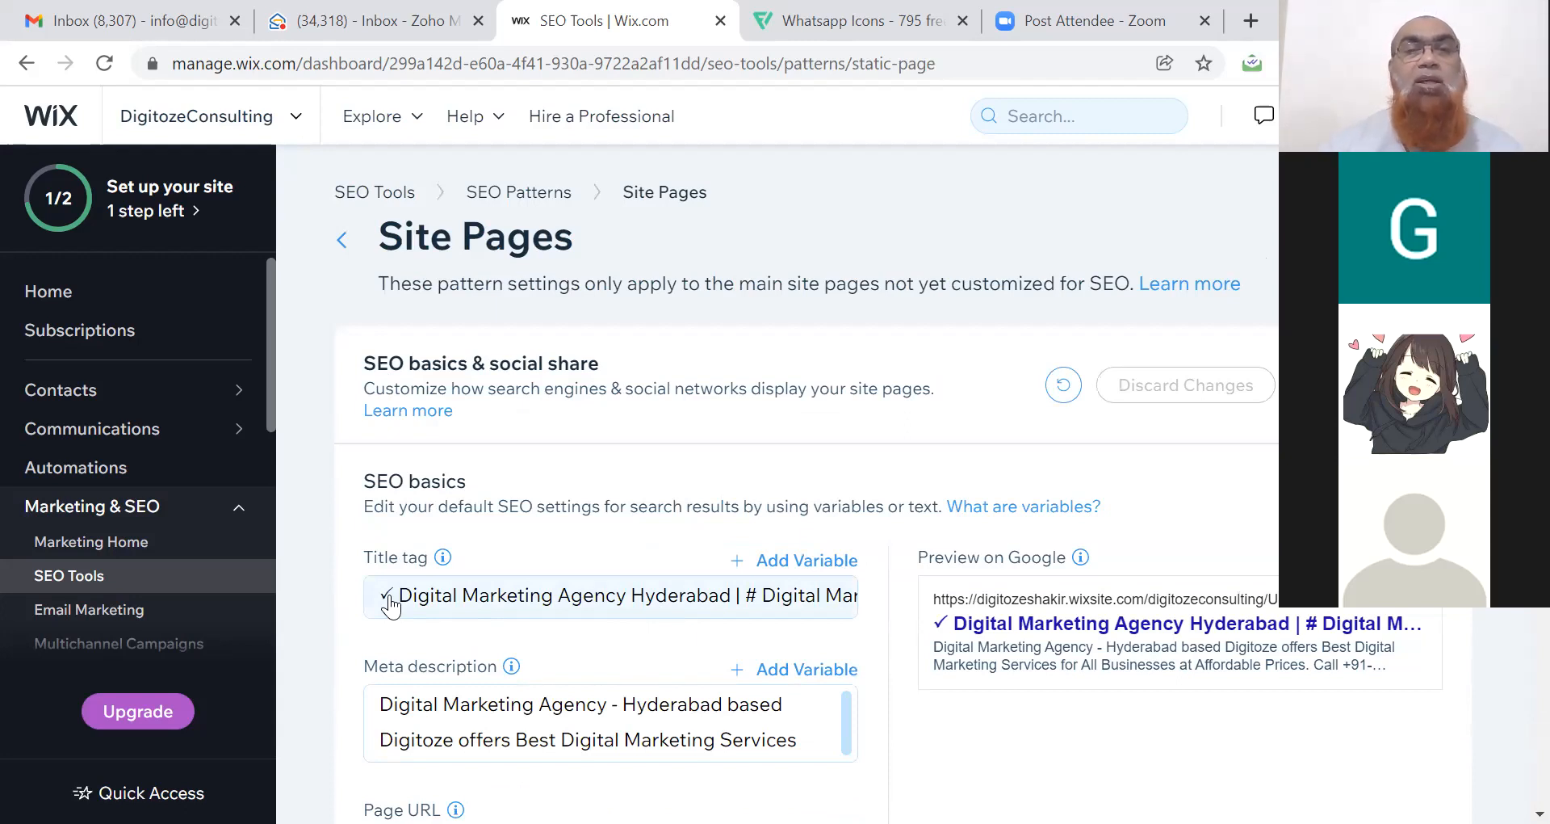
Delete the '#' from the start of the Site Pages title tag.
click(392, 598)
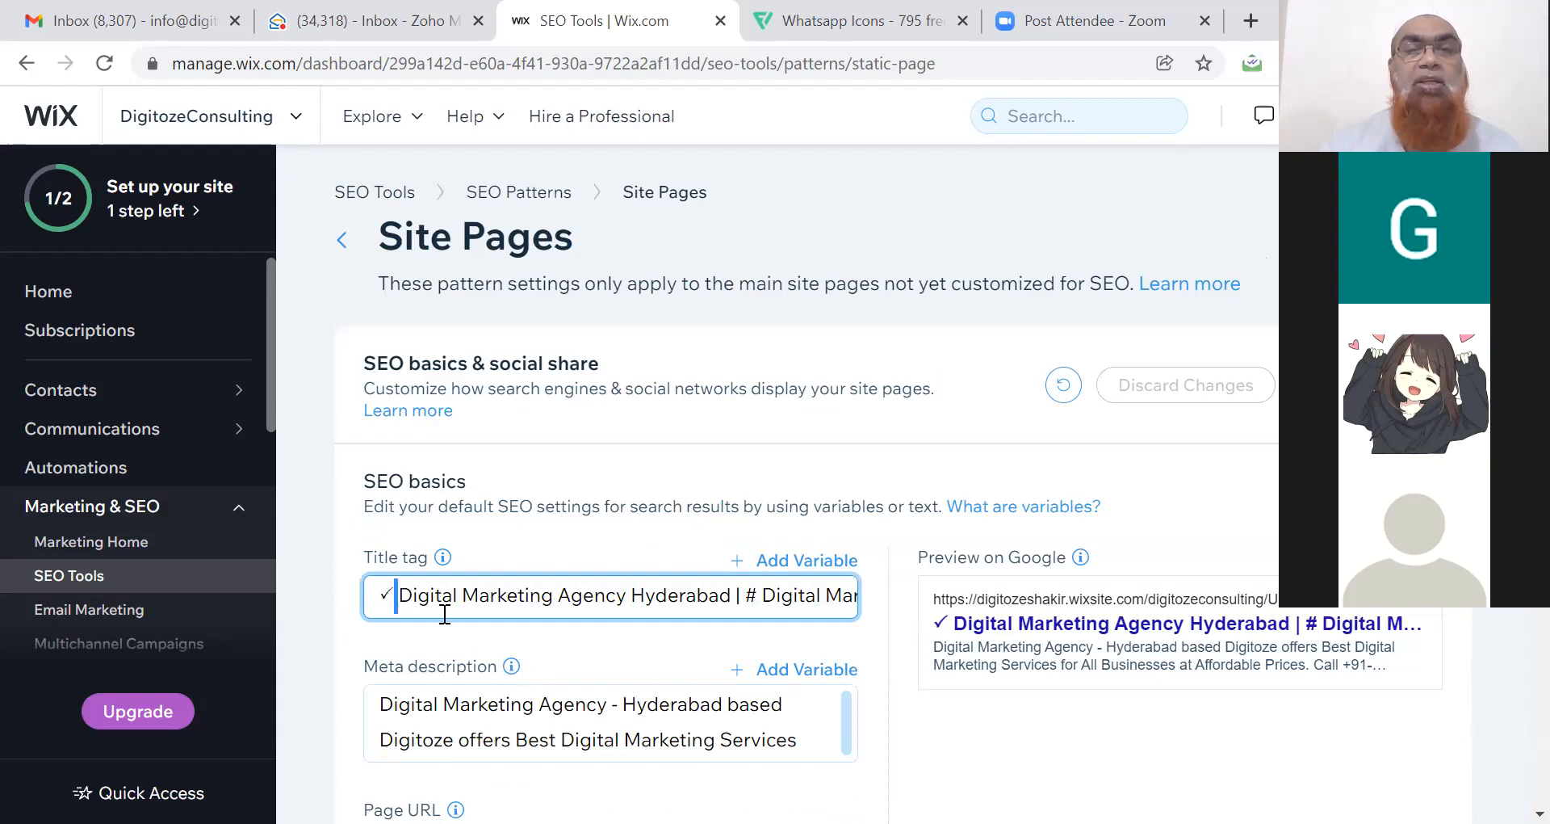
right_click(757, 598)
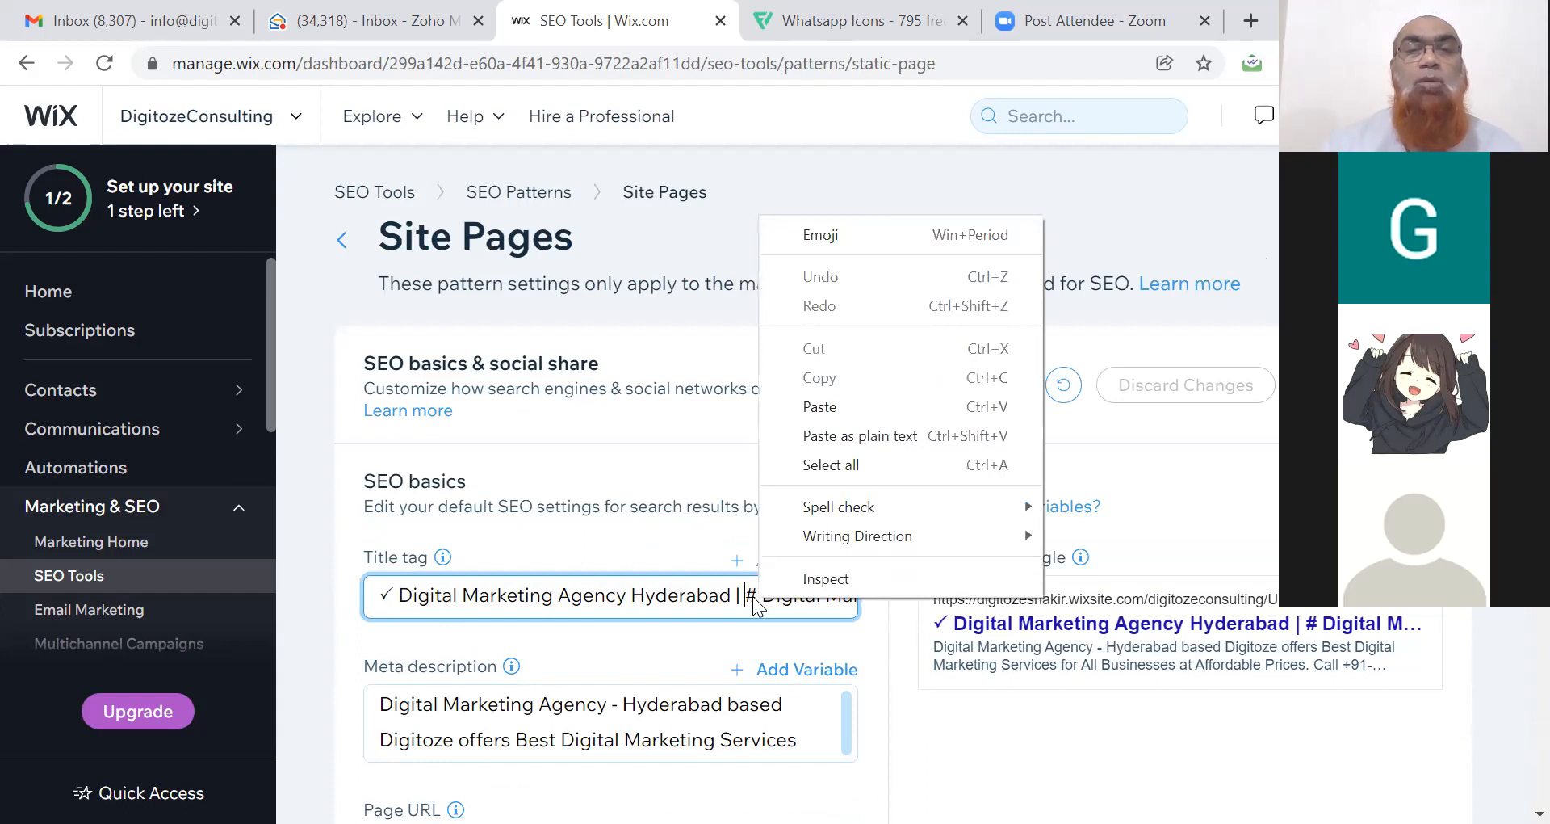
click(765, 595)
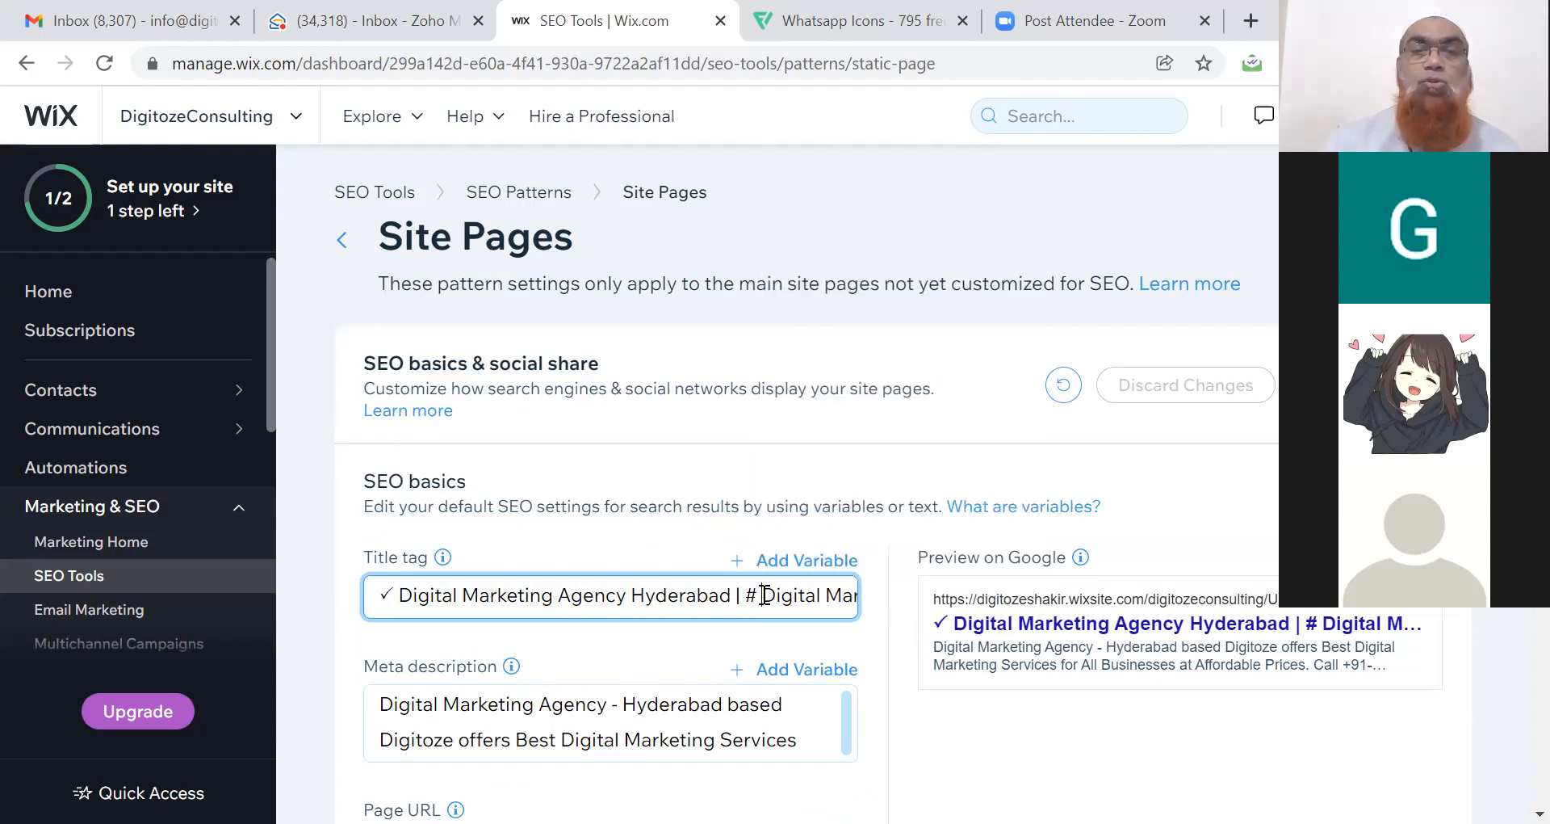
key(BackSpace)
key(BackSpace)
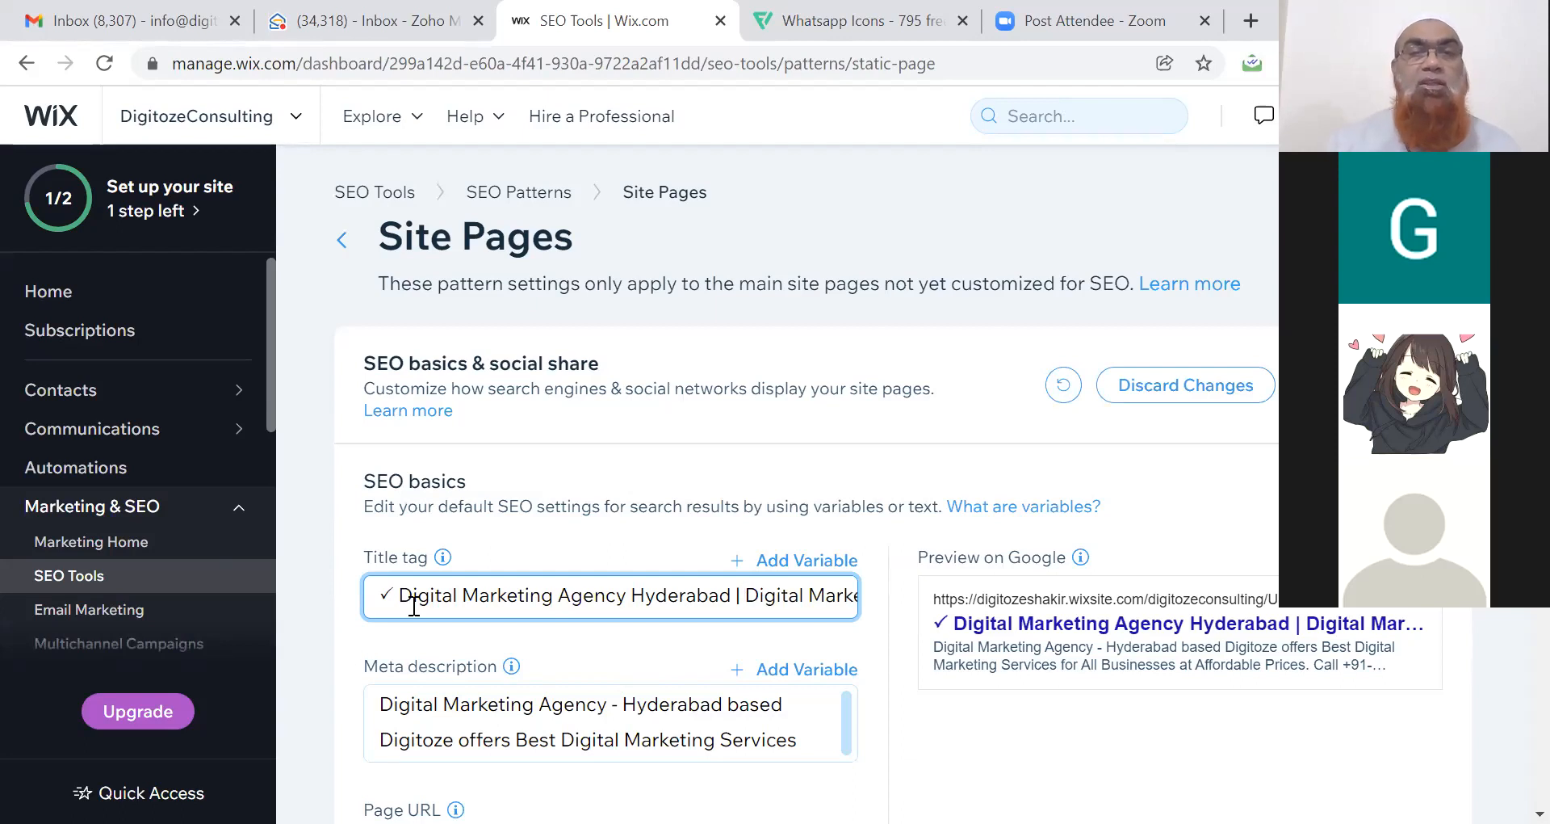
click(938, 706)
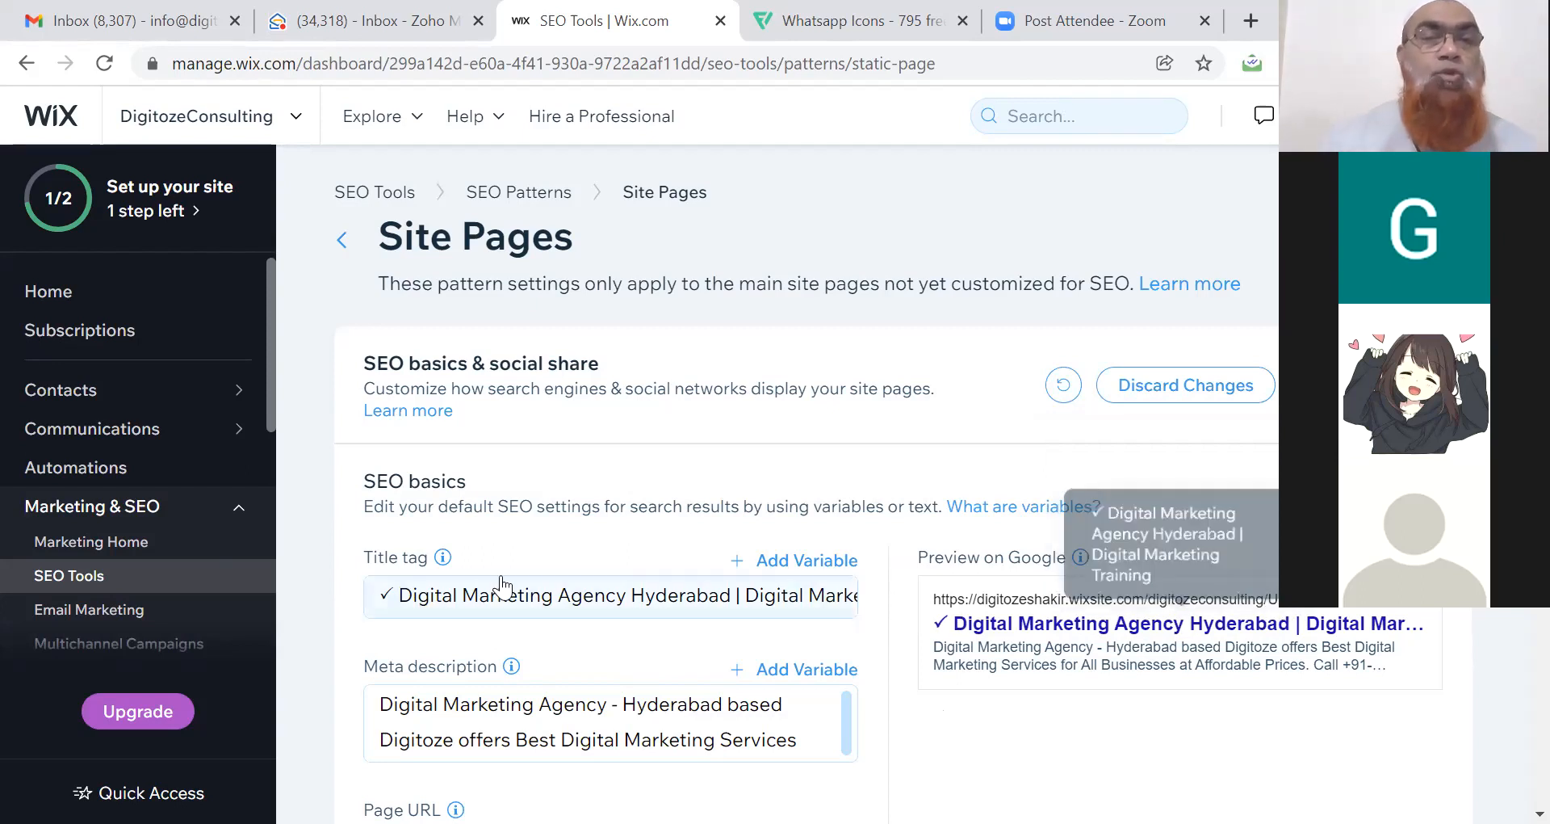
Remove the space after the first ✓ and copy that ✓ before the second 'Digital Marketing' phrase.
click(396, 596)
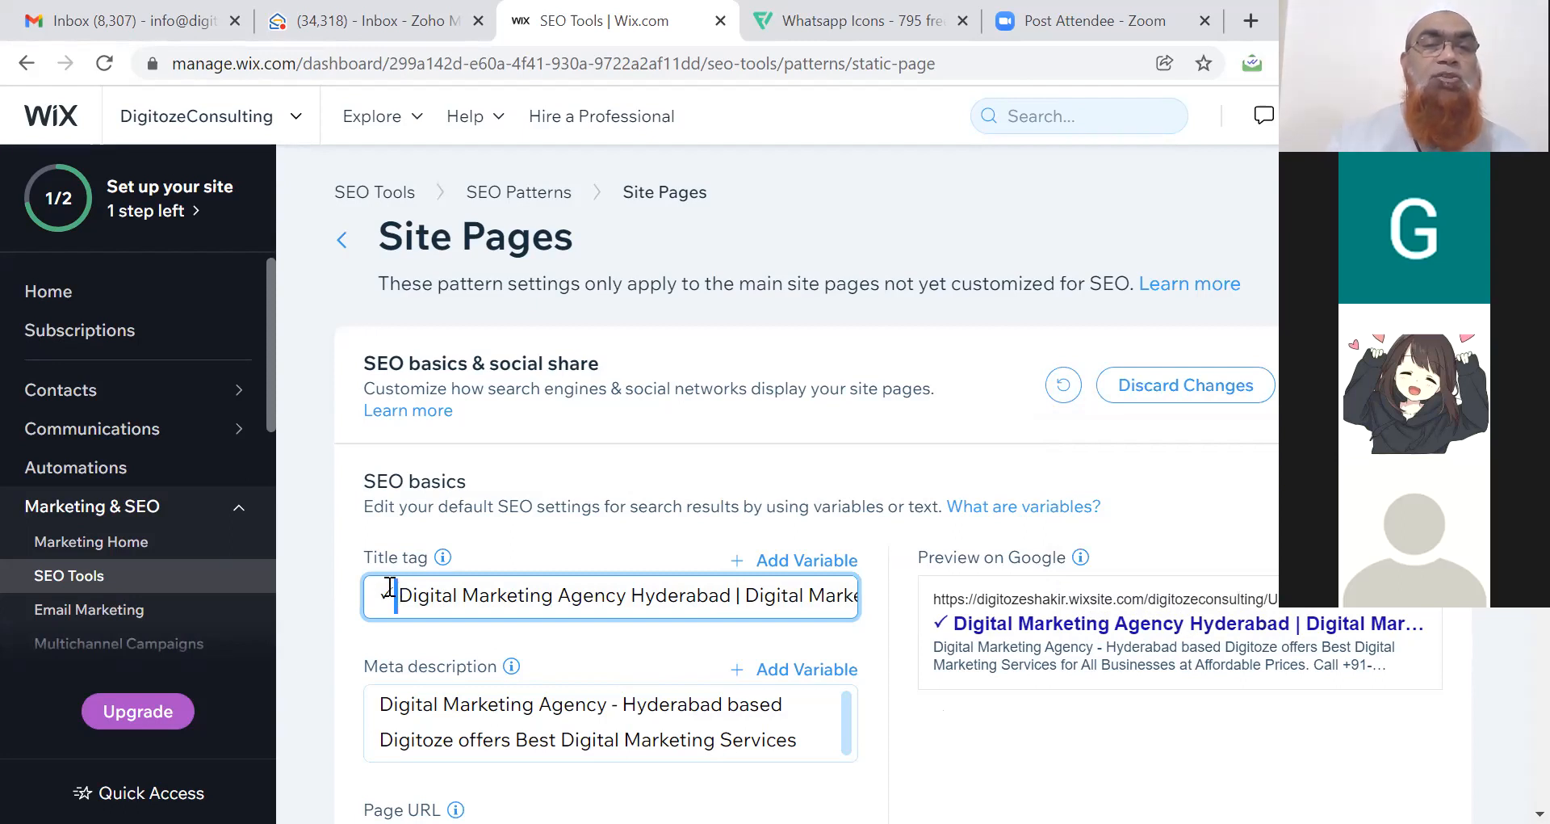
key(BackSpace)
drag(385, 592, 398, 590)
key(ctrl+c)
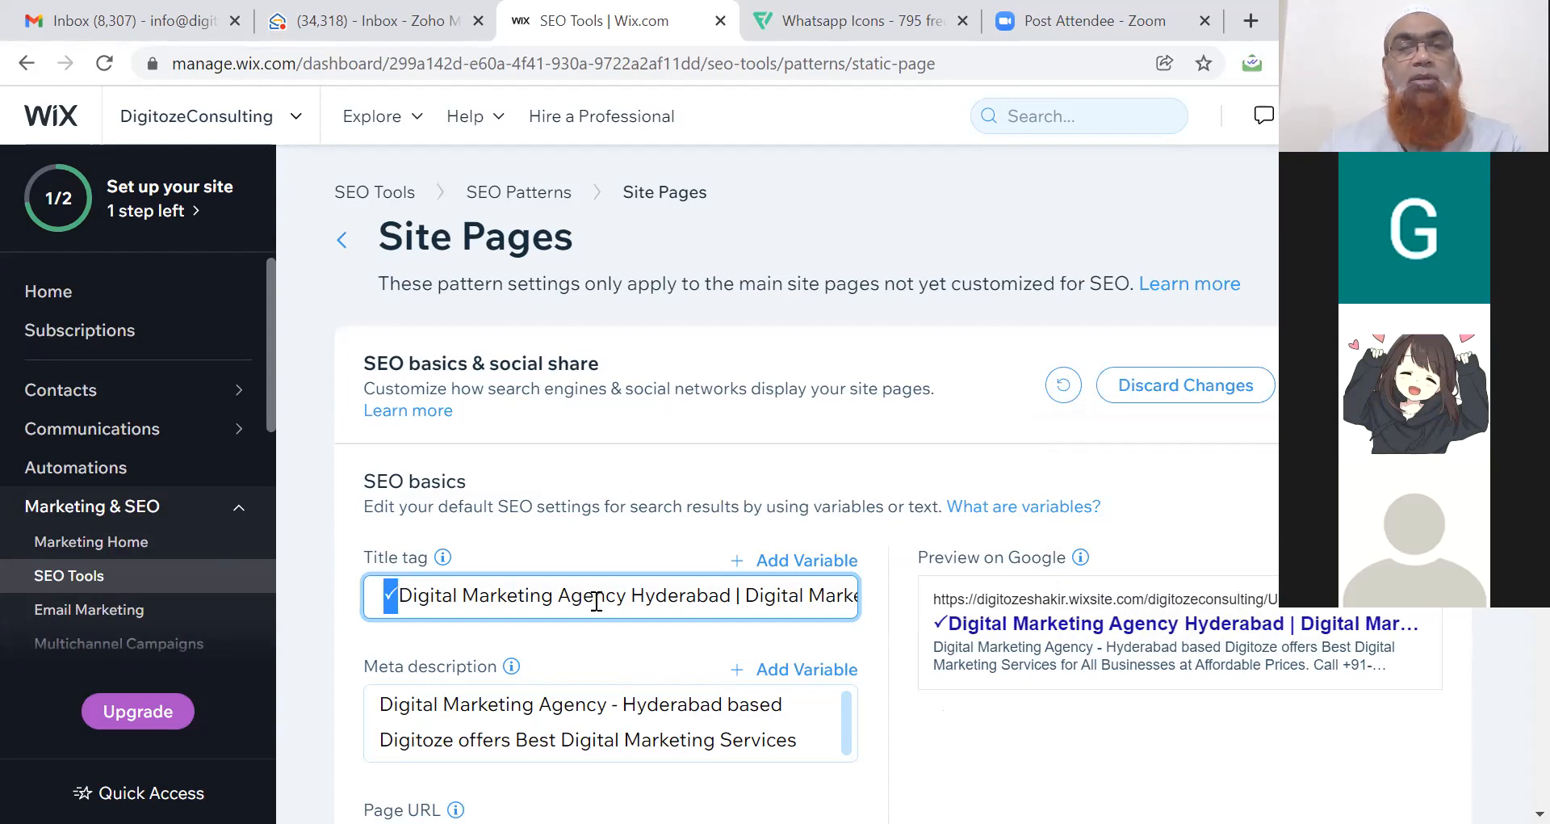
click(750, 595)
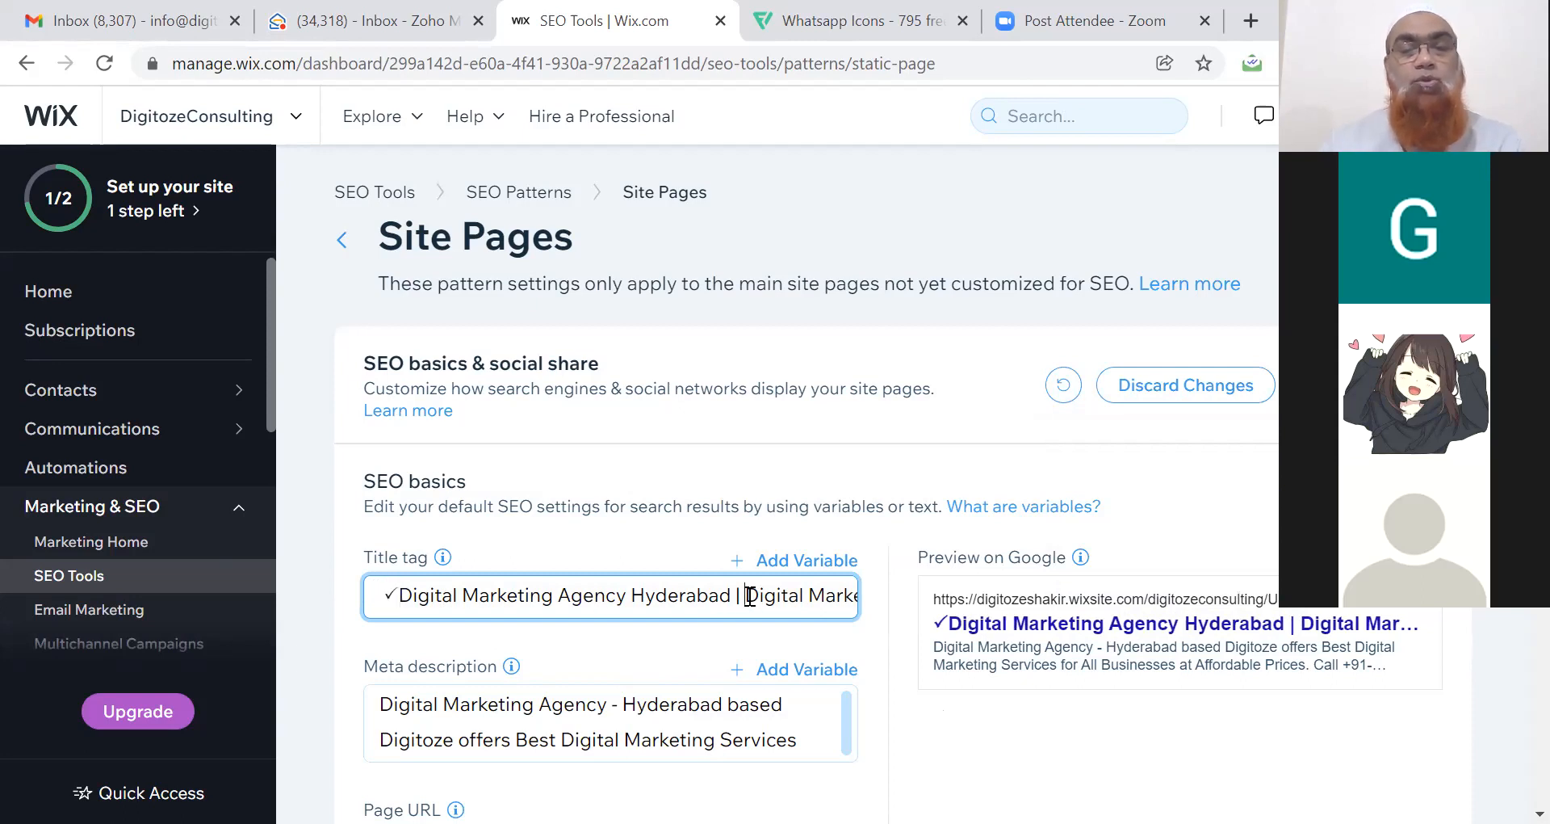
key(ctrl+v)
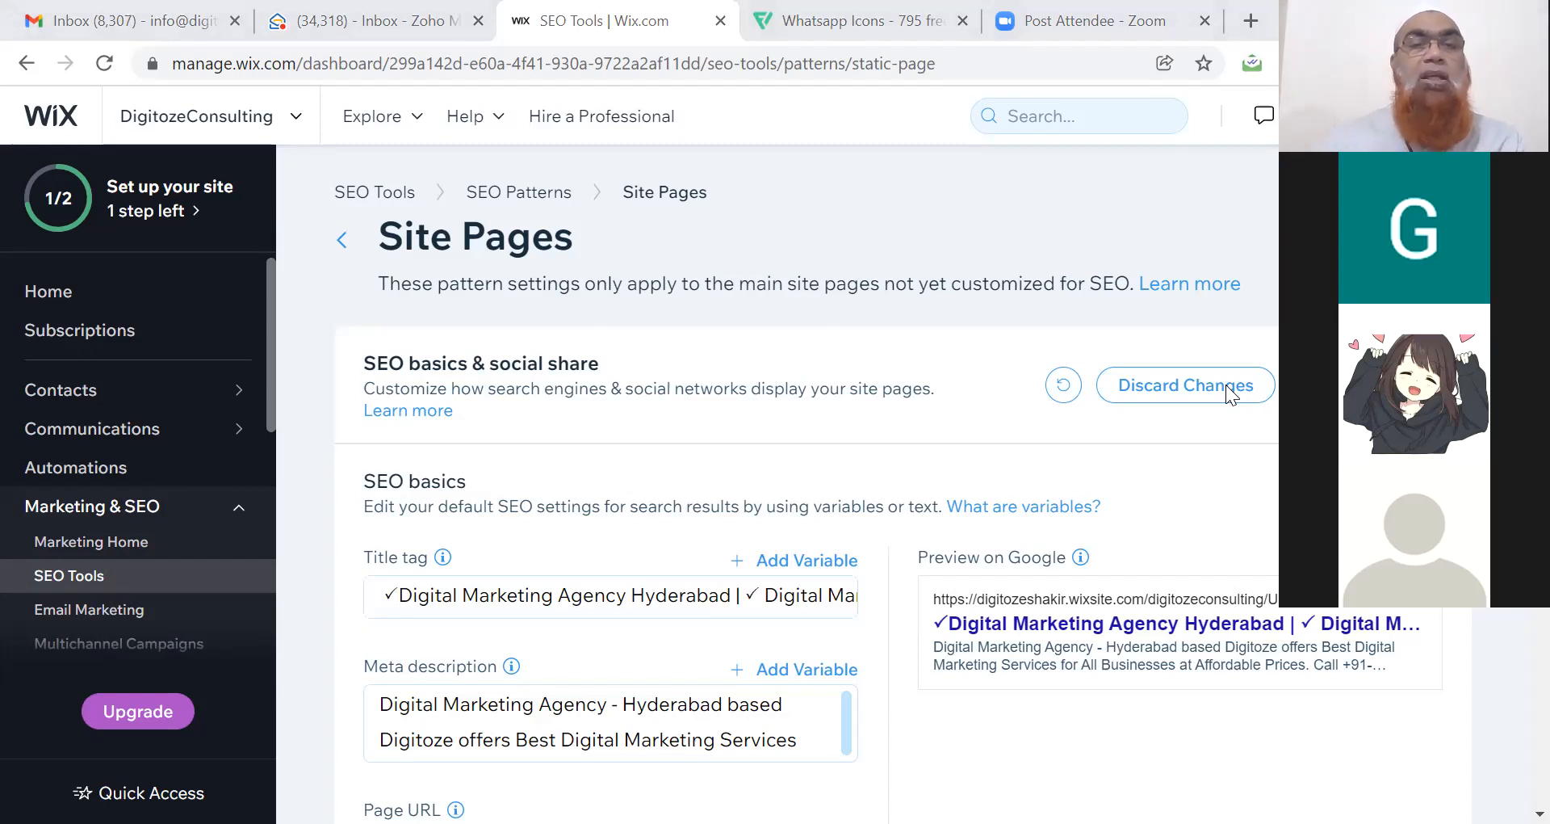
click(388, 444)
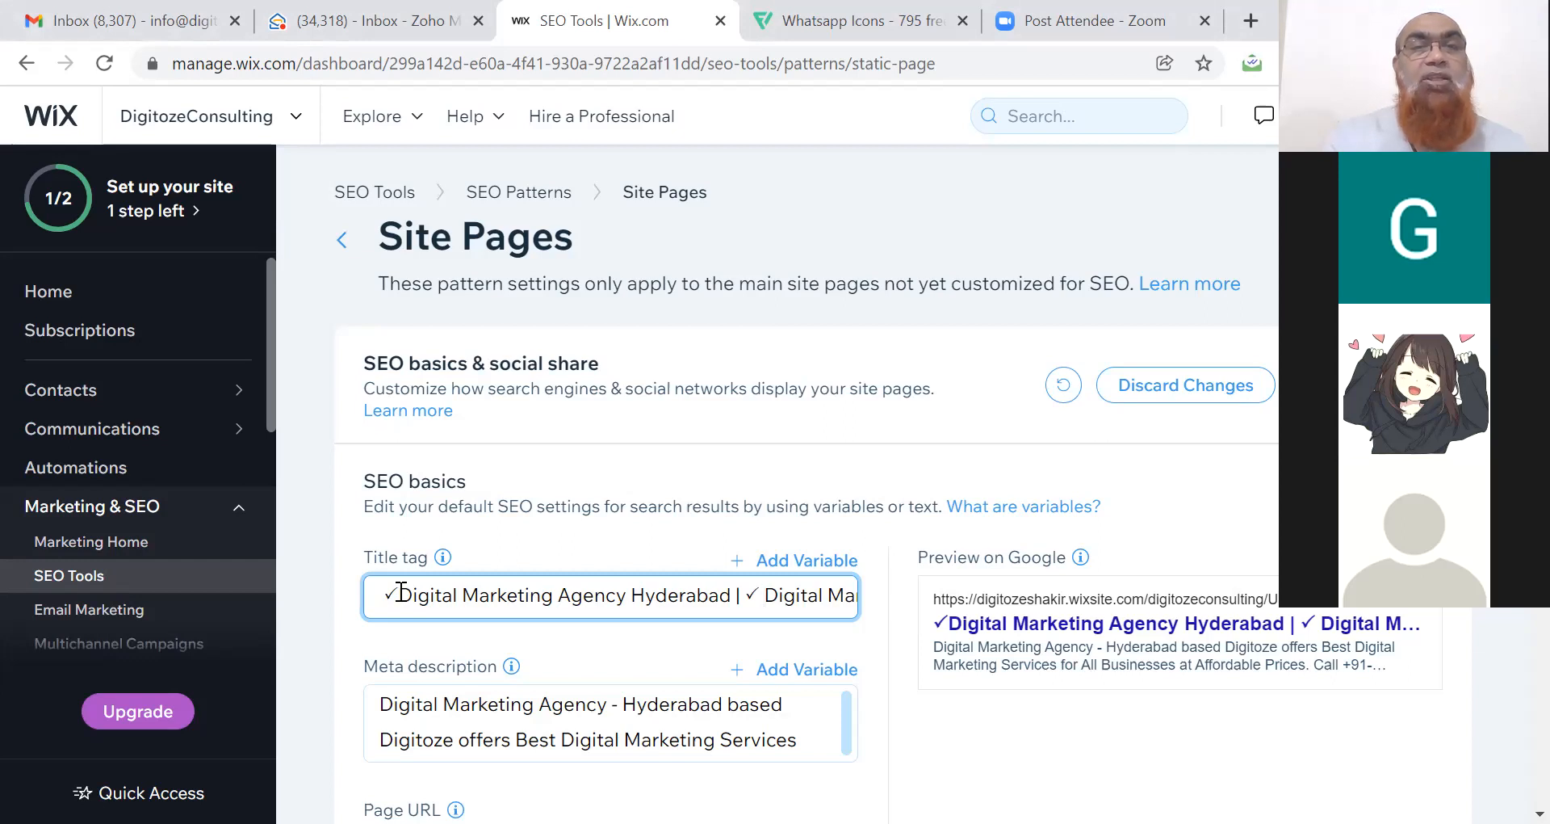
Clear the existing title tag text and the meta description.
triple_click(401, 592)
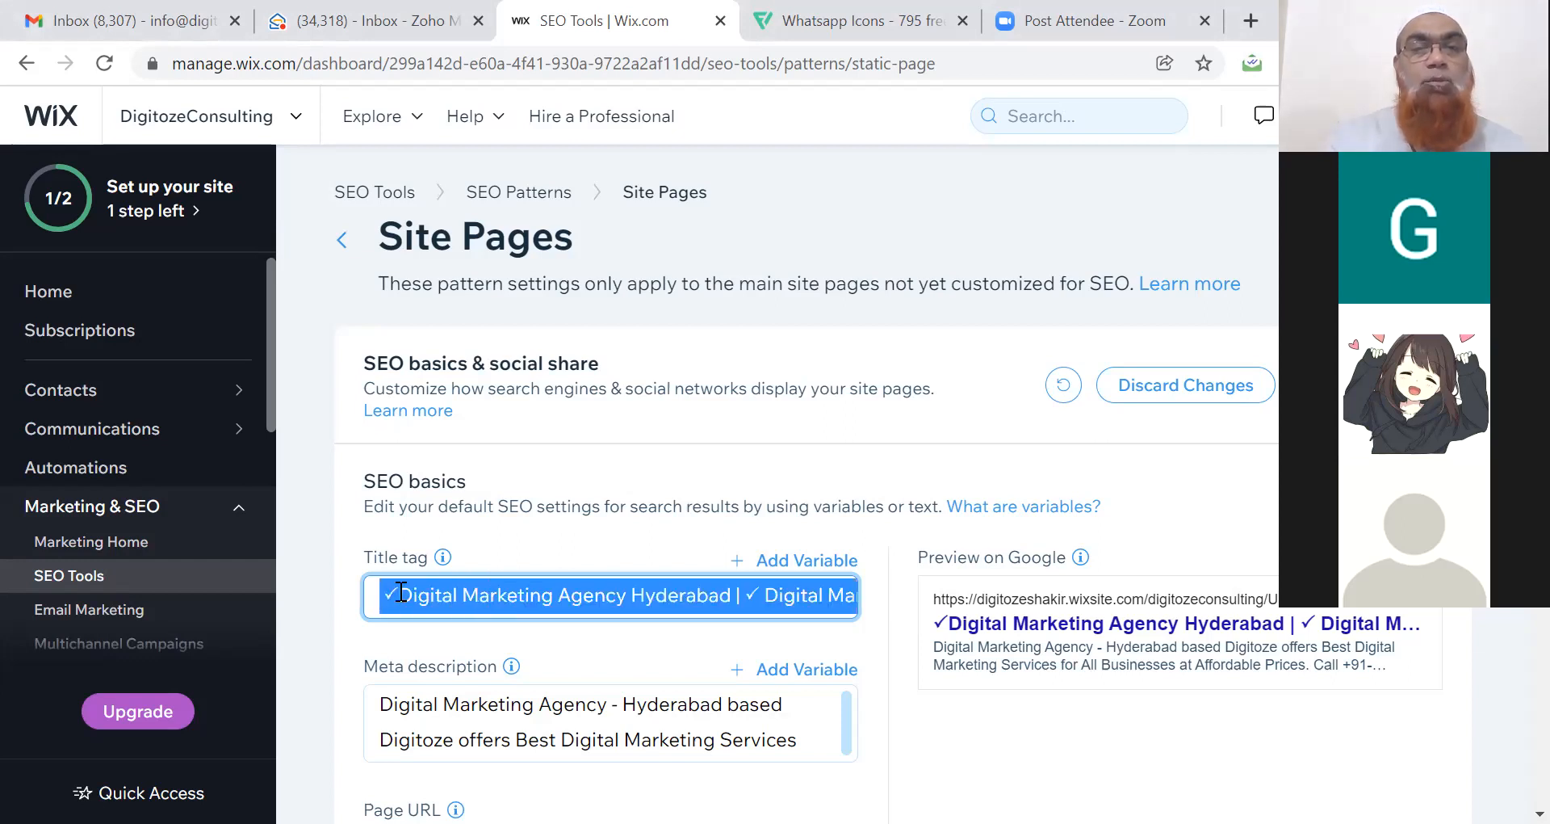
key(BackSpace)
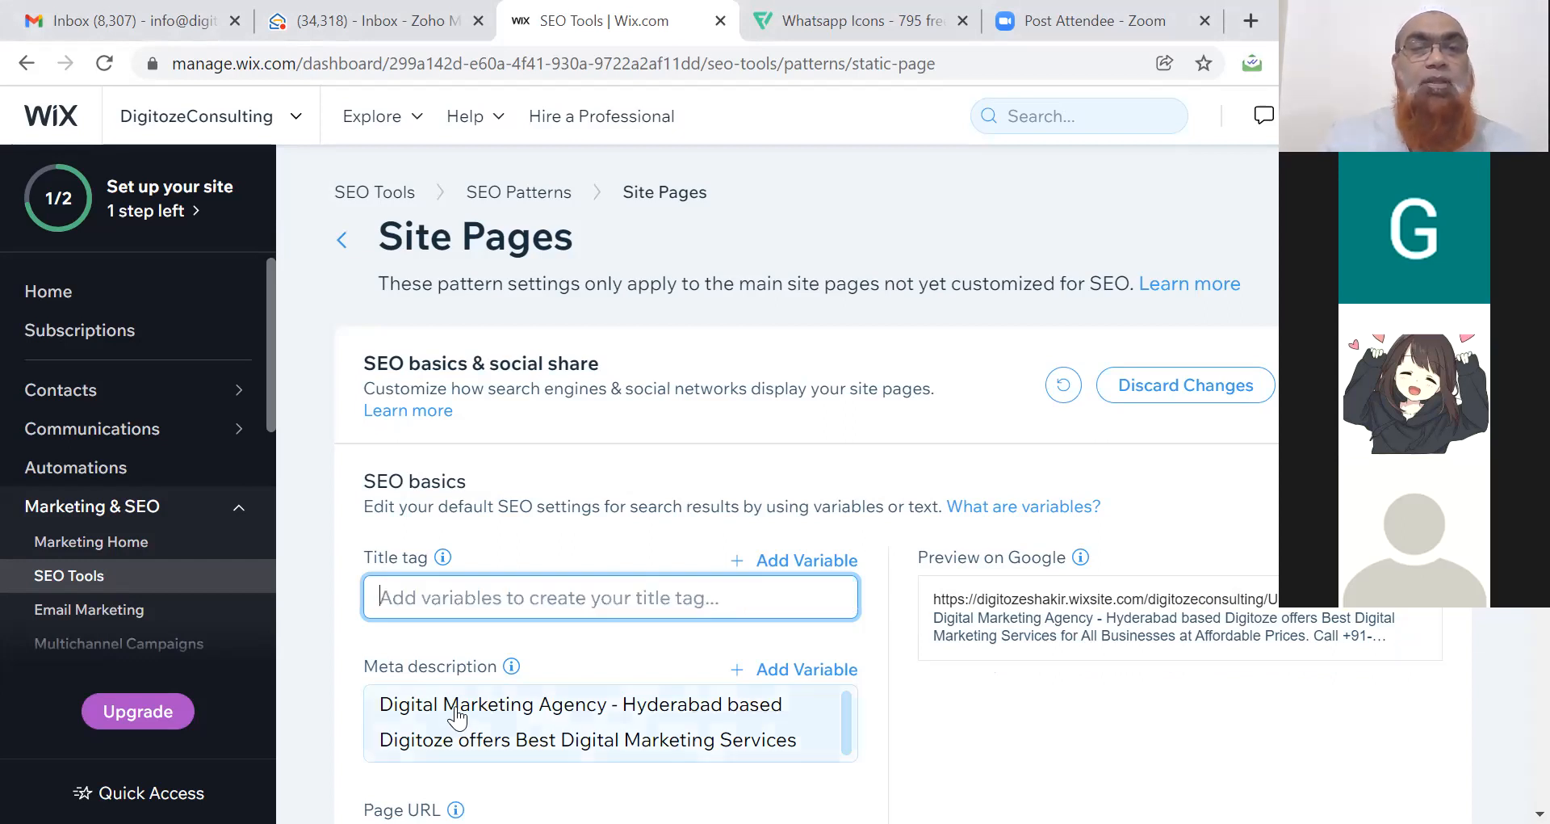
triple_click(457, 708)
key(BackSpace)
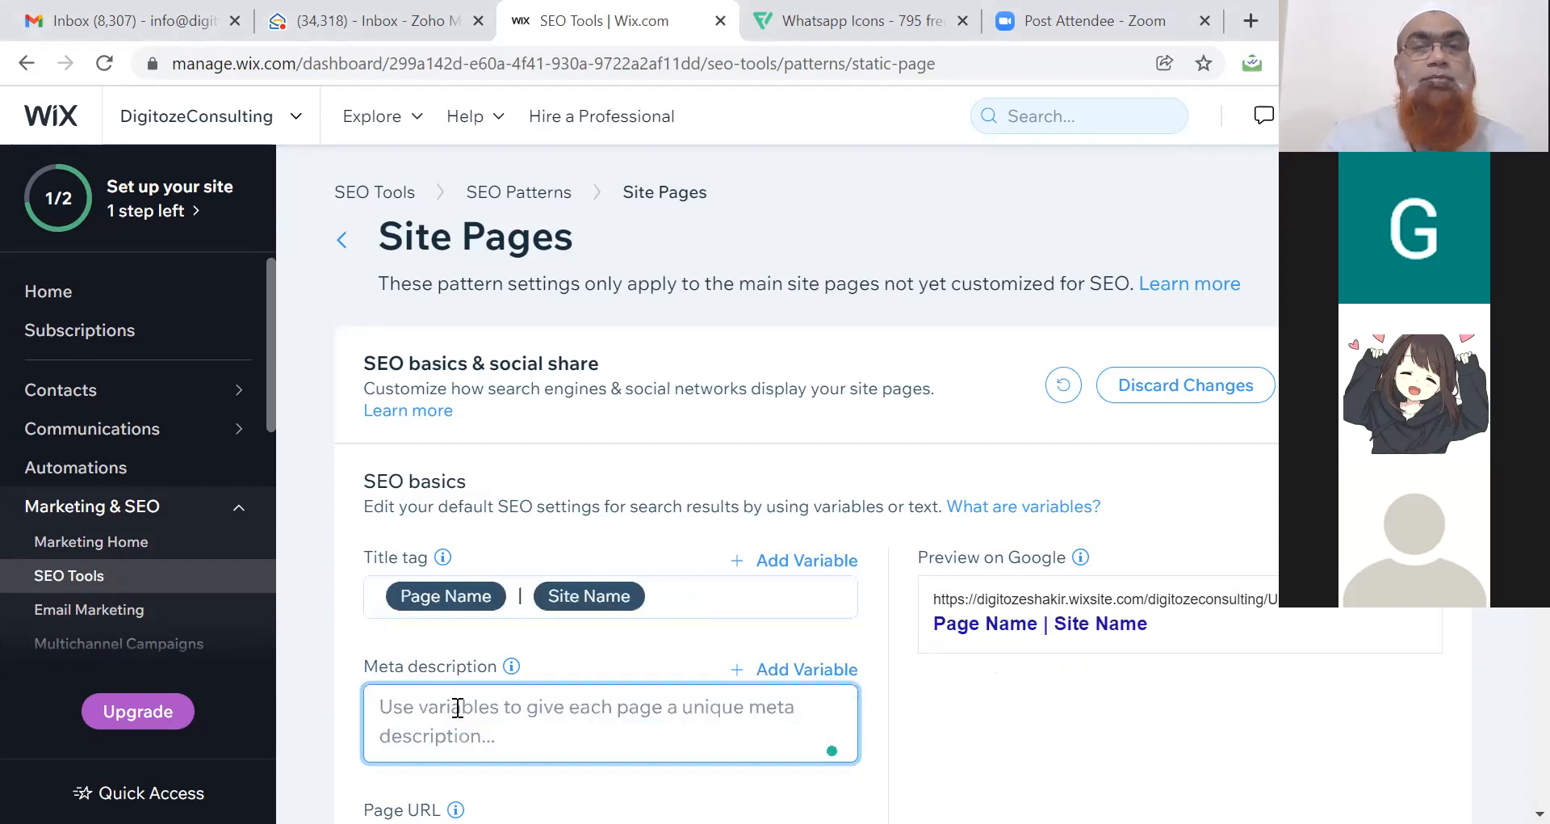
click(906, 704)
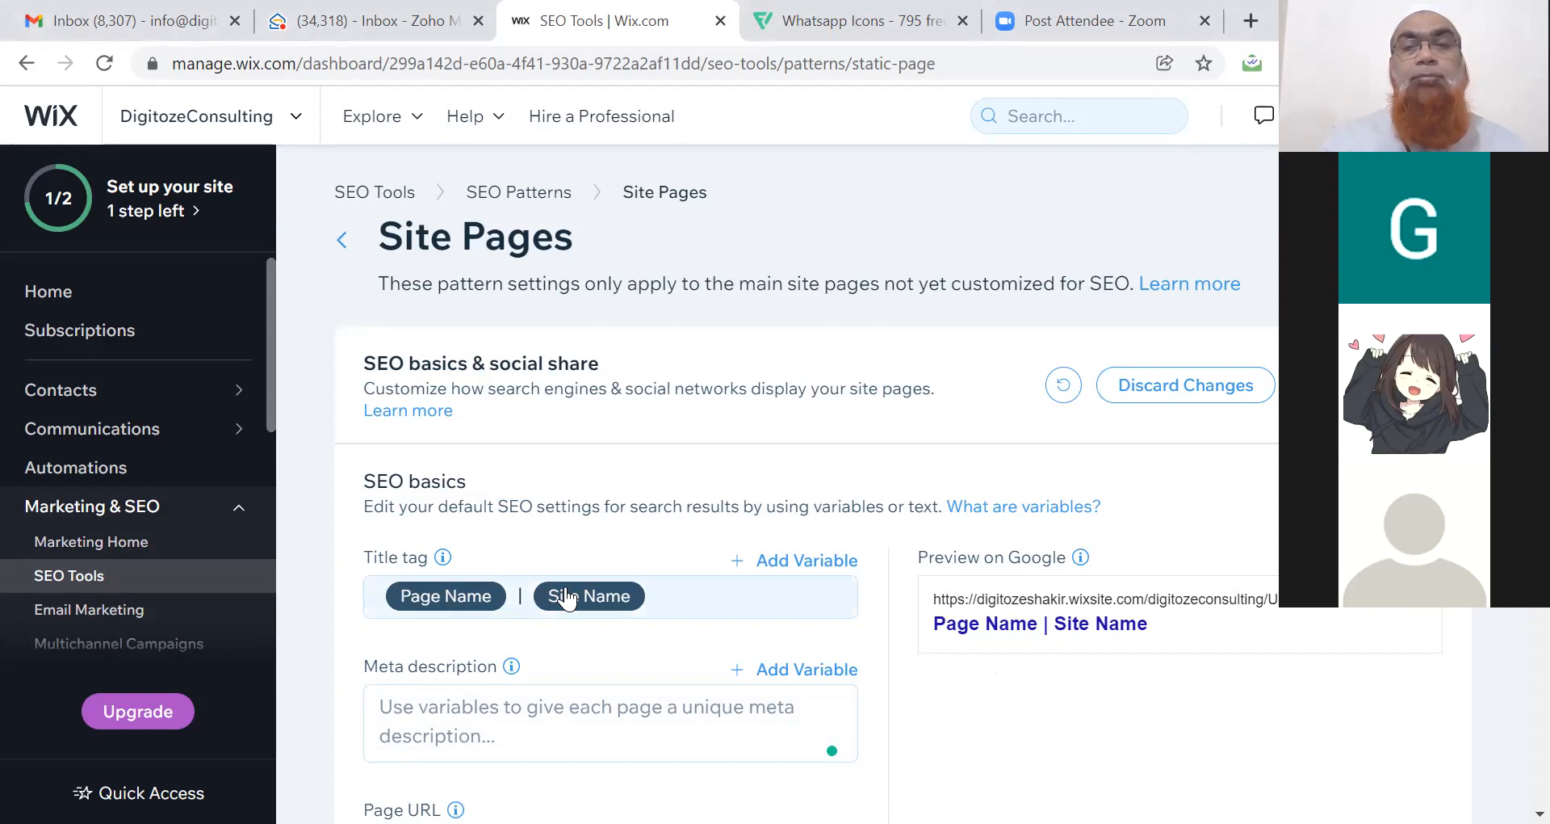
Remove the Page Name and Site Name variables and paste 'Best Digital Marketing Agency In Hyderabad' as the title.
click(661, 592)
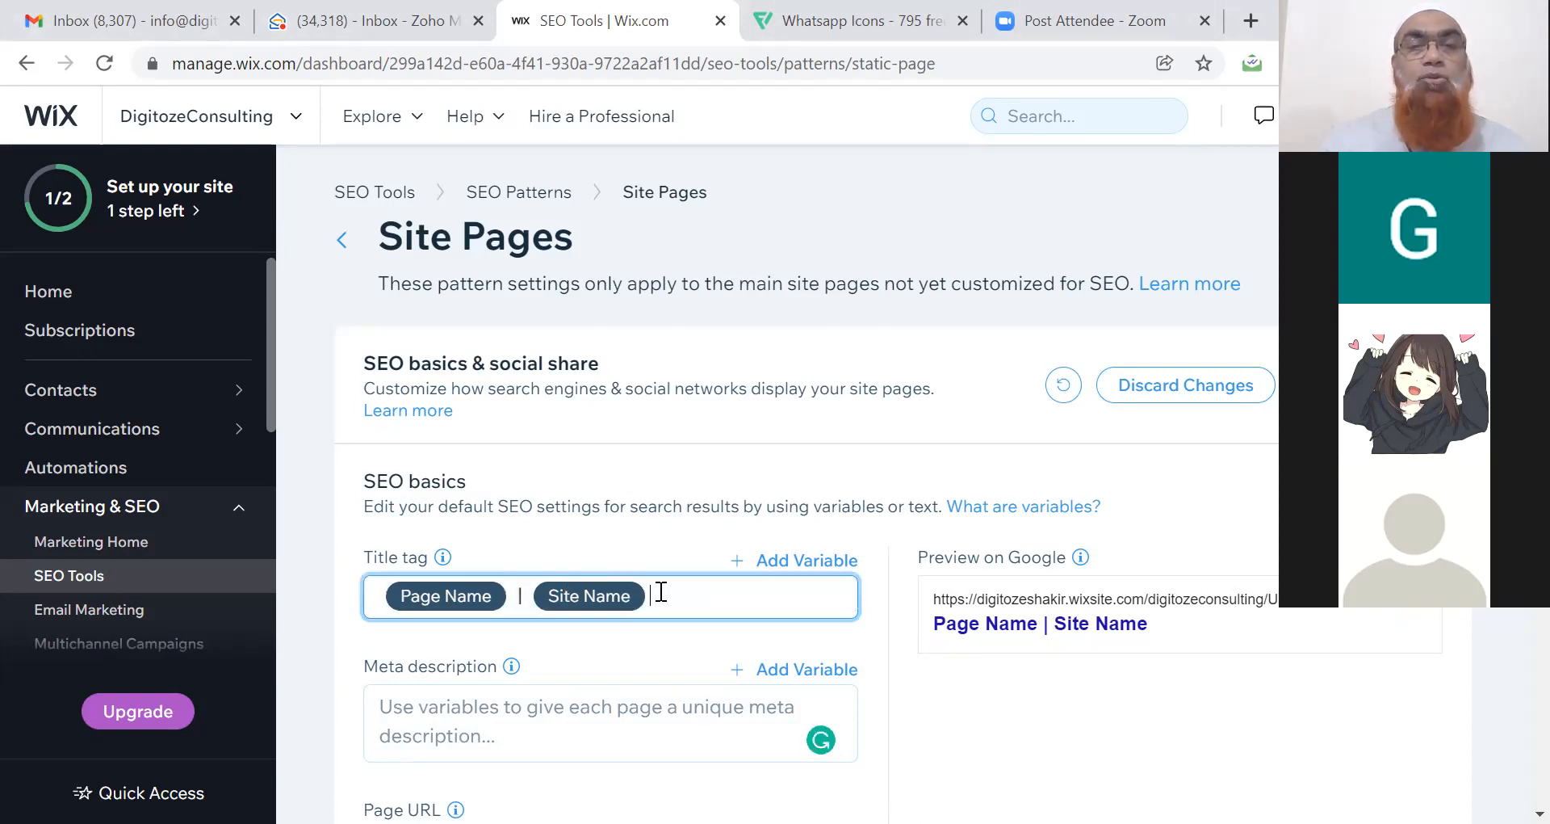
key(BackSpace)
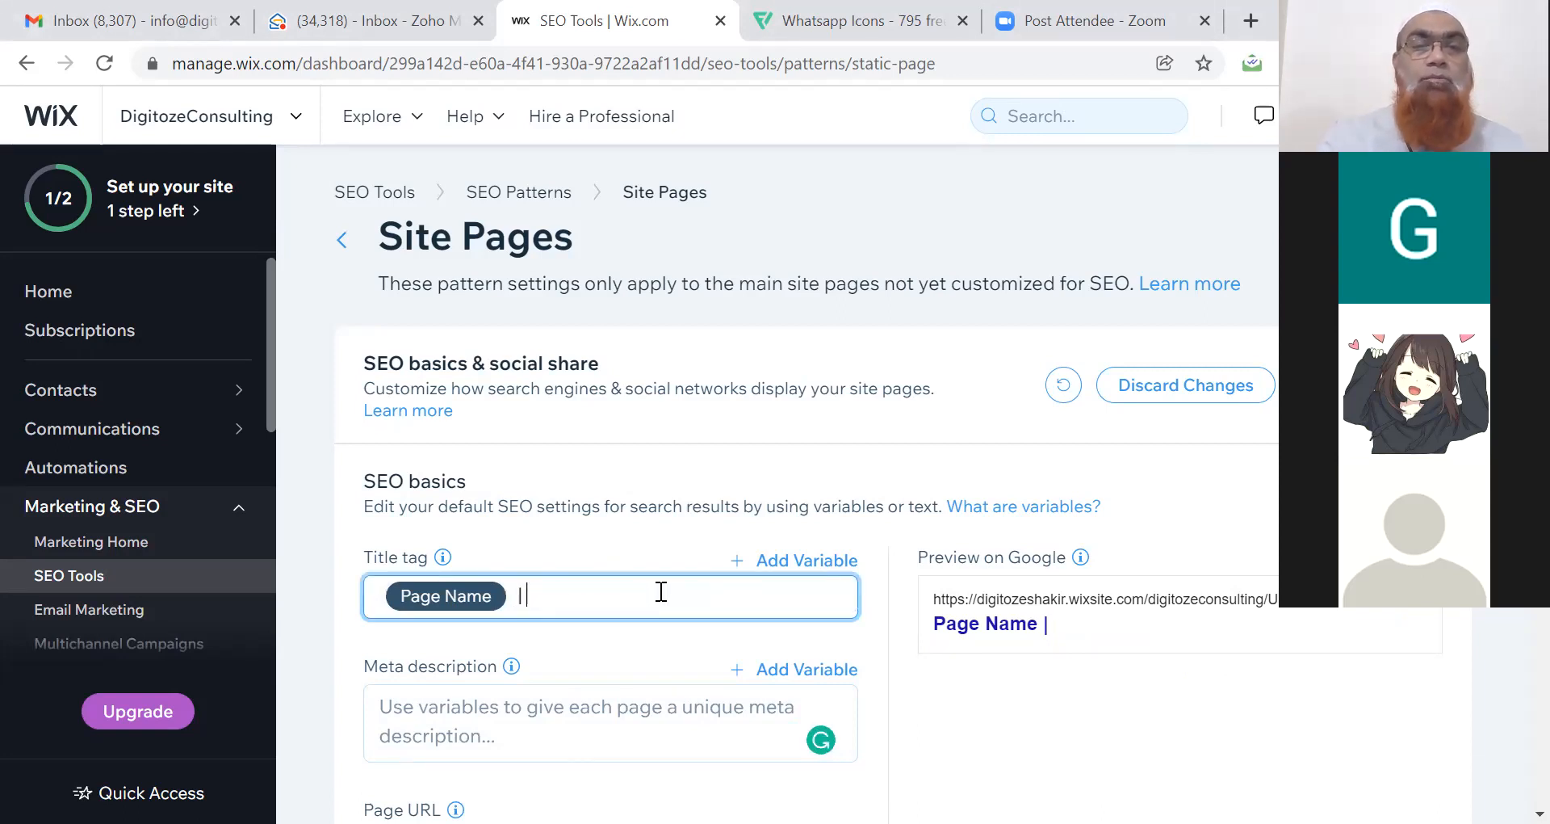
key(BackSpace)
key(BackSpace)
key(BackSpace)
text(Best Digital Marketing Agency In Hyderabad)
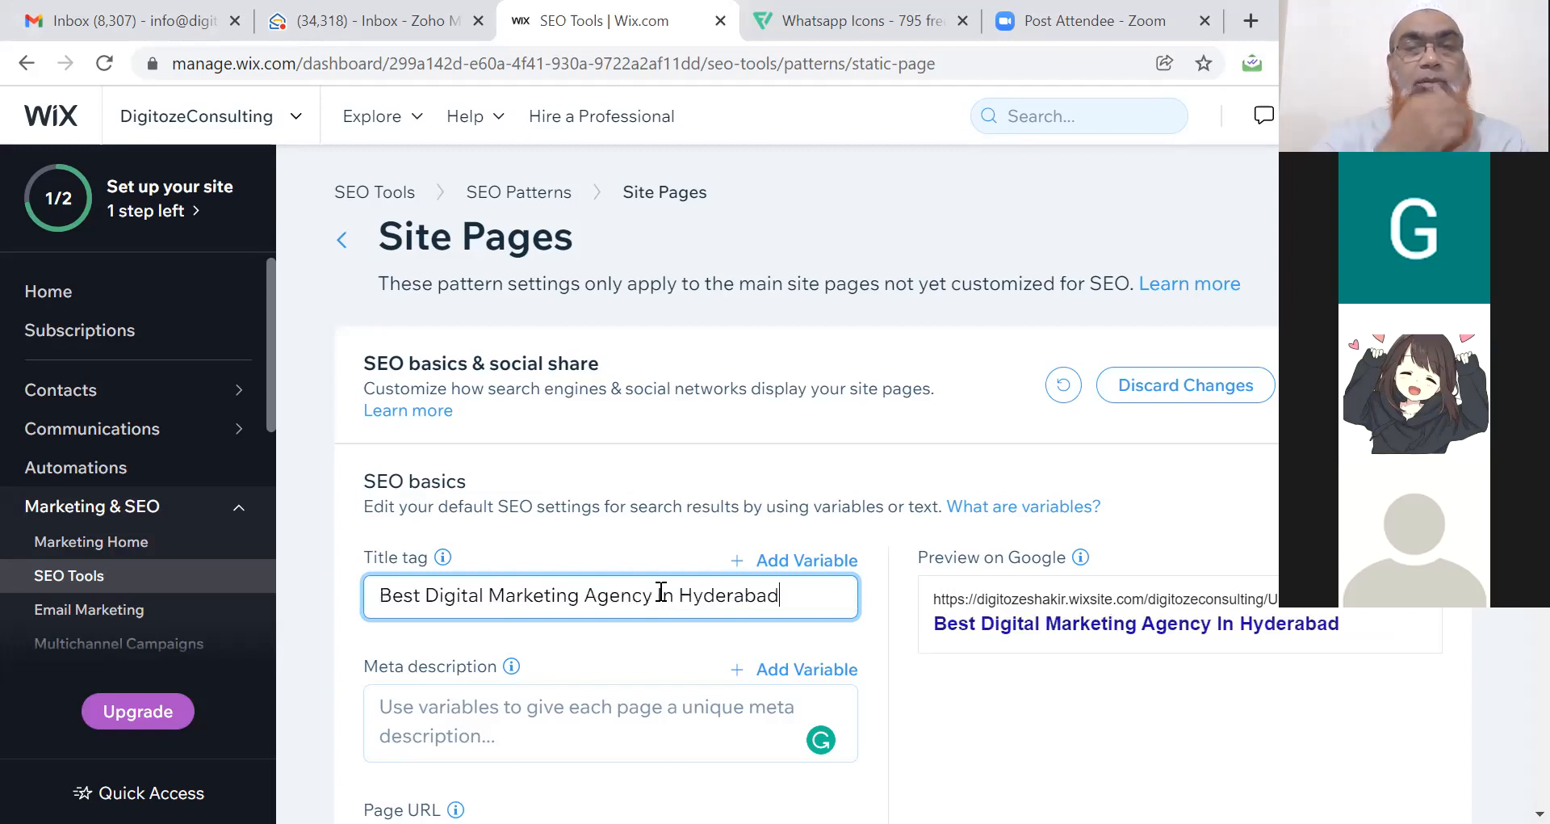
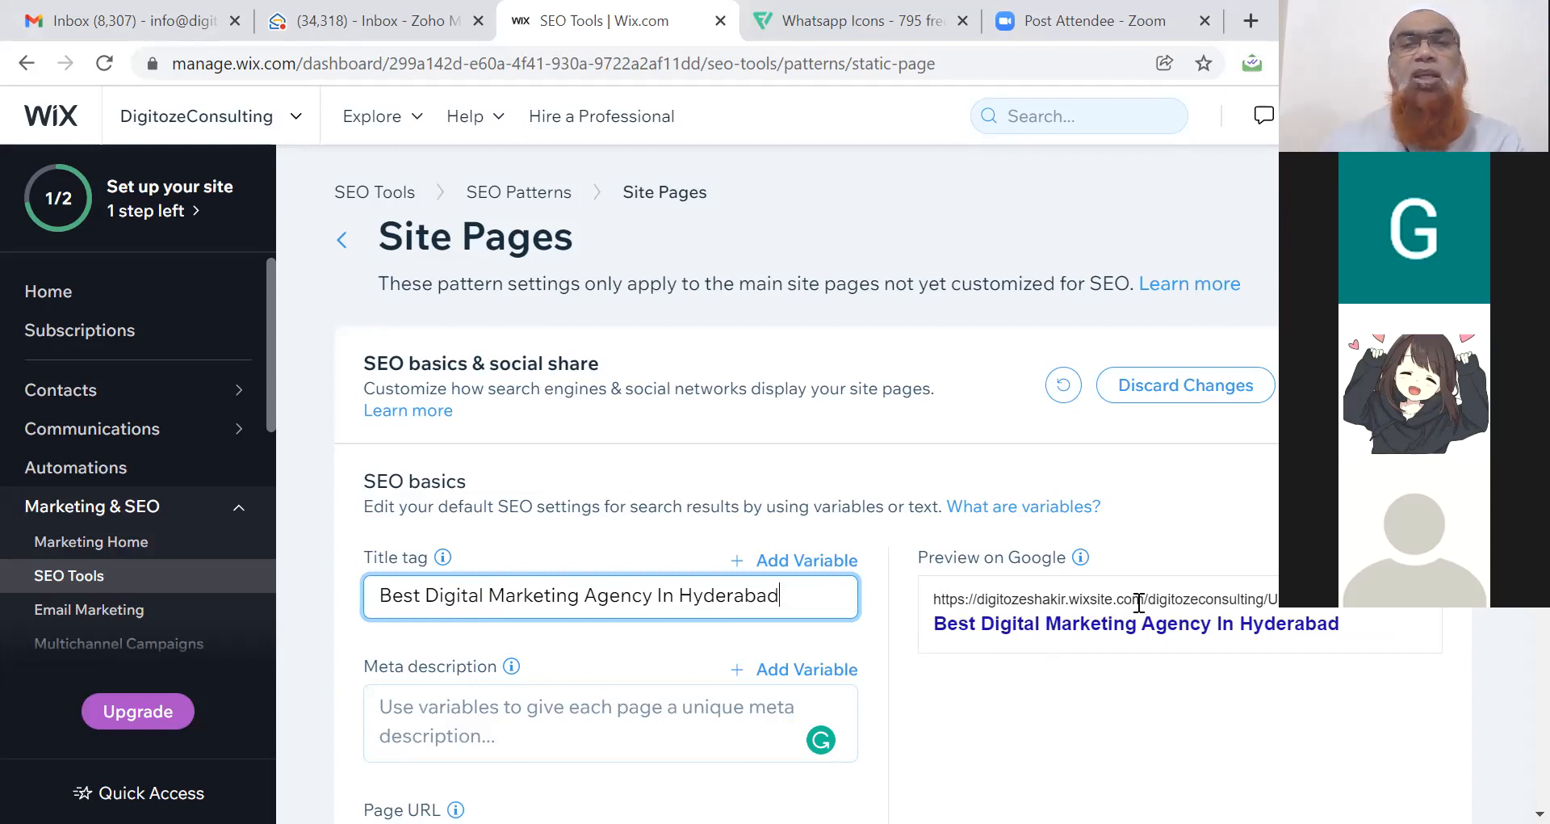
Commit the title 'Best Digital Marketing Agency In Hyderabad' so the Google preview shows it.
click(1082, 656)
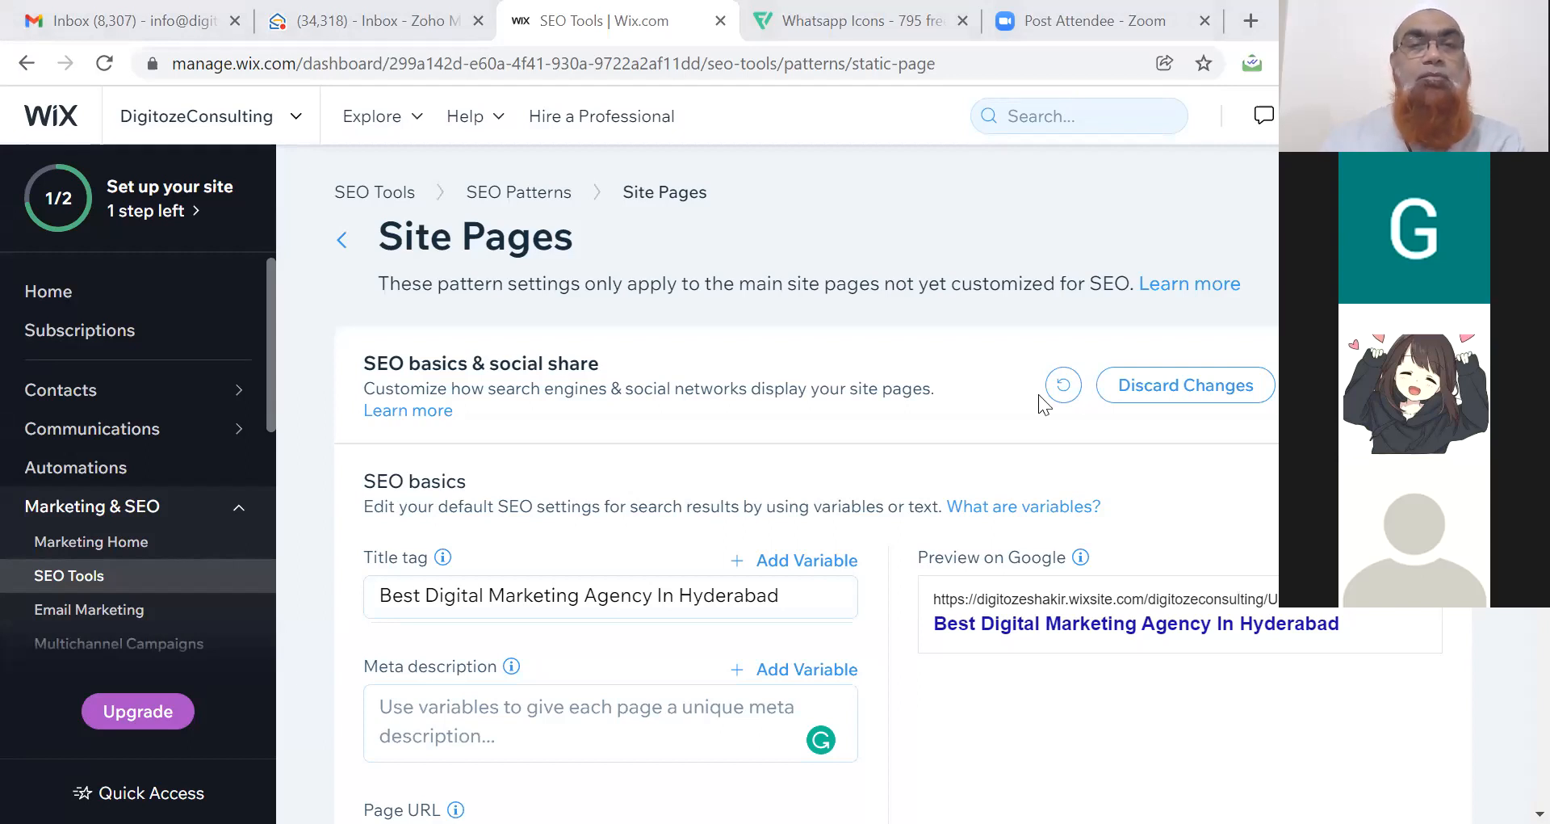
Paste the Hyderabad agency meta description and accept Grammarly's 'Hyderabad-based' correction.
click(597, 693)
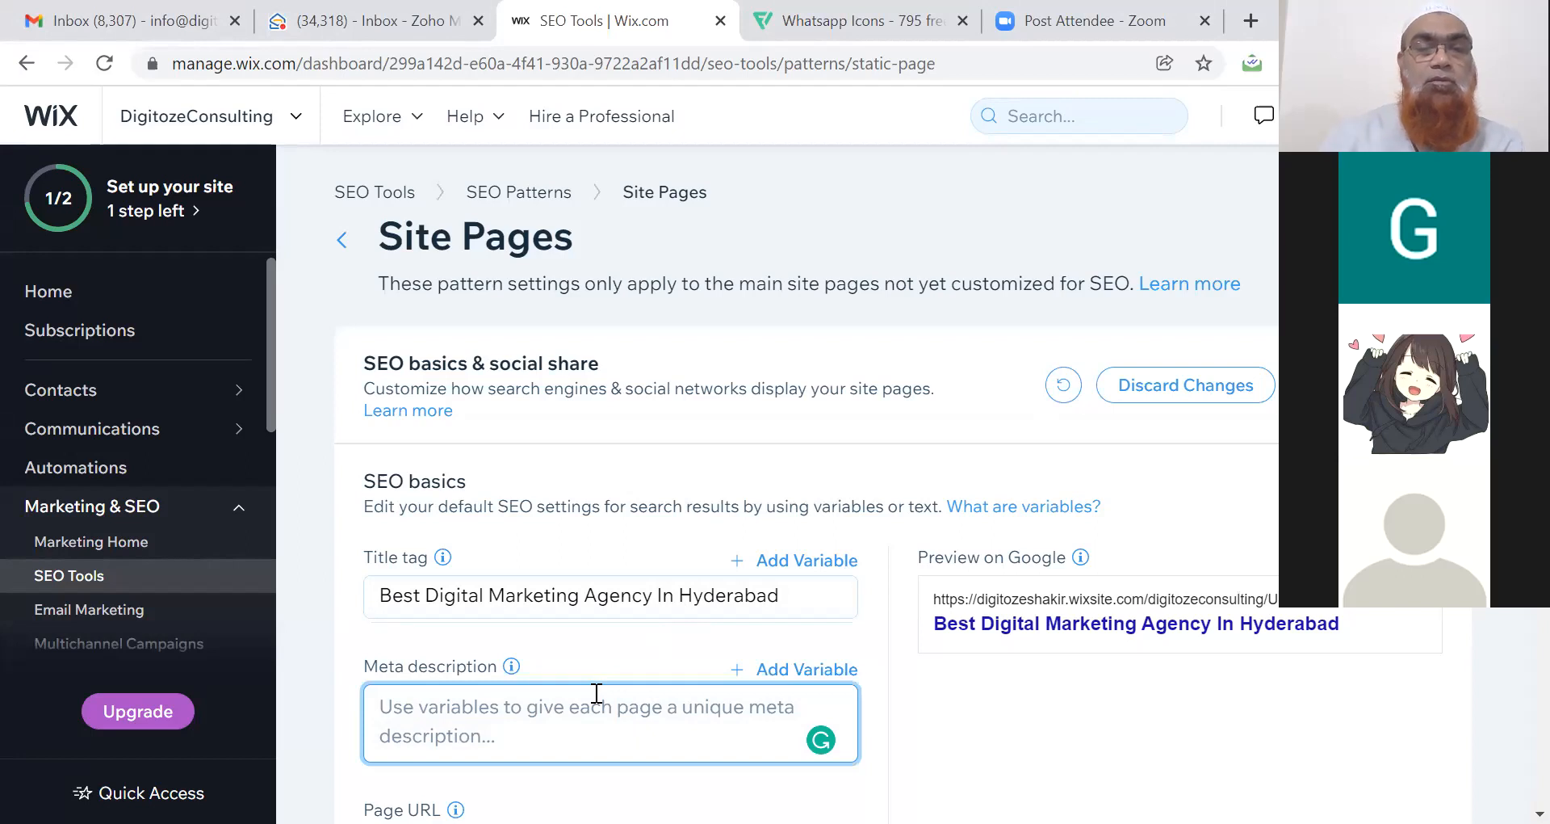
key(ctrl+v)
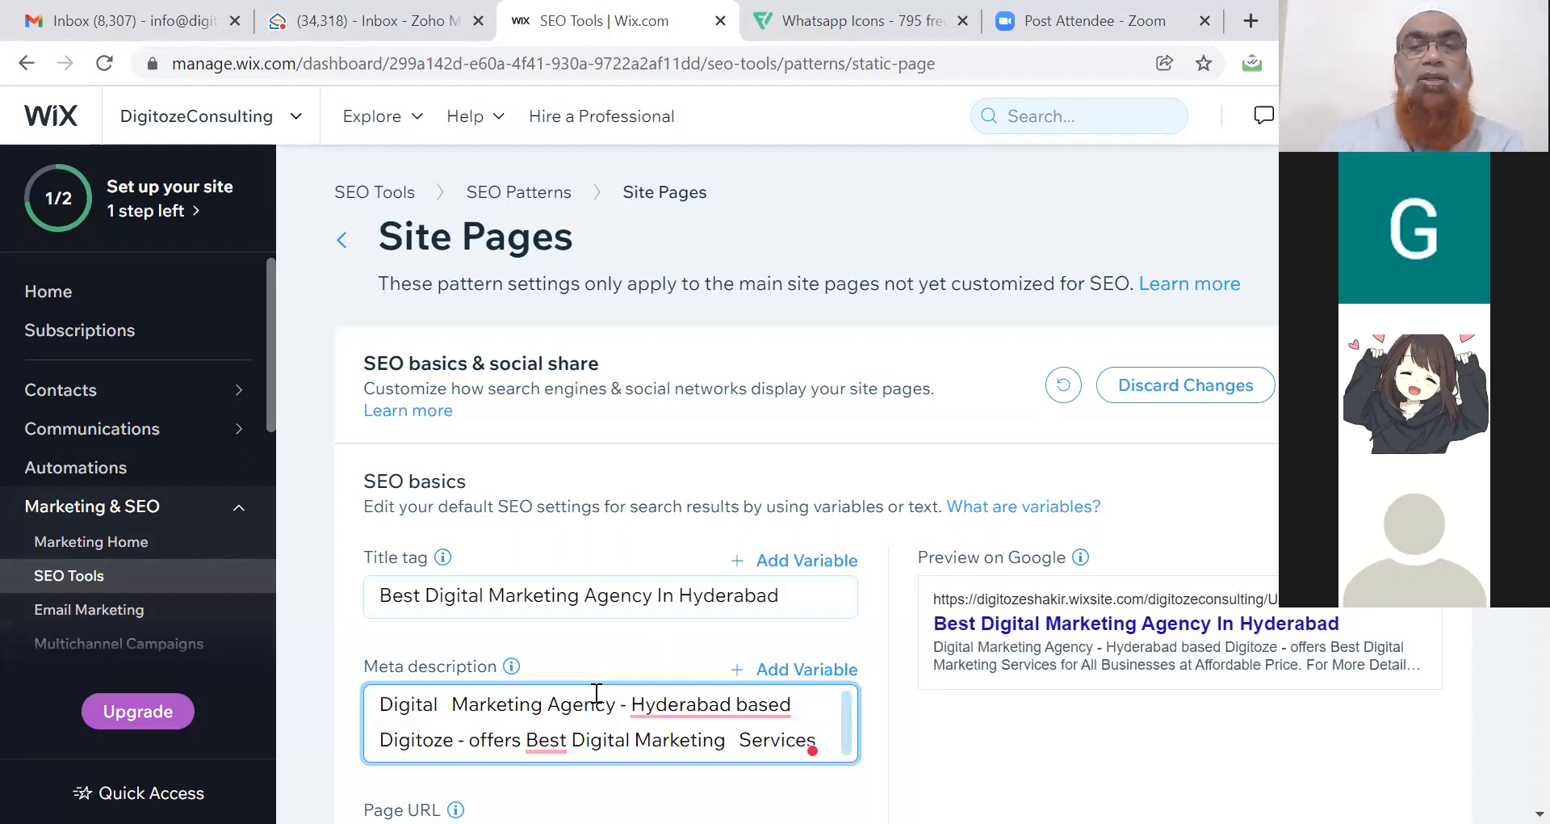
mouse_move(626, 708)
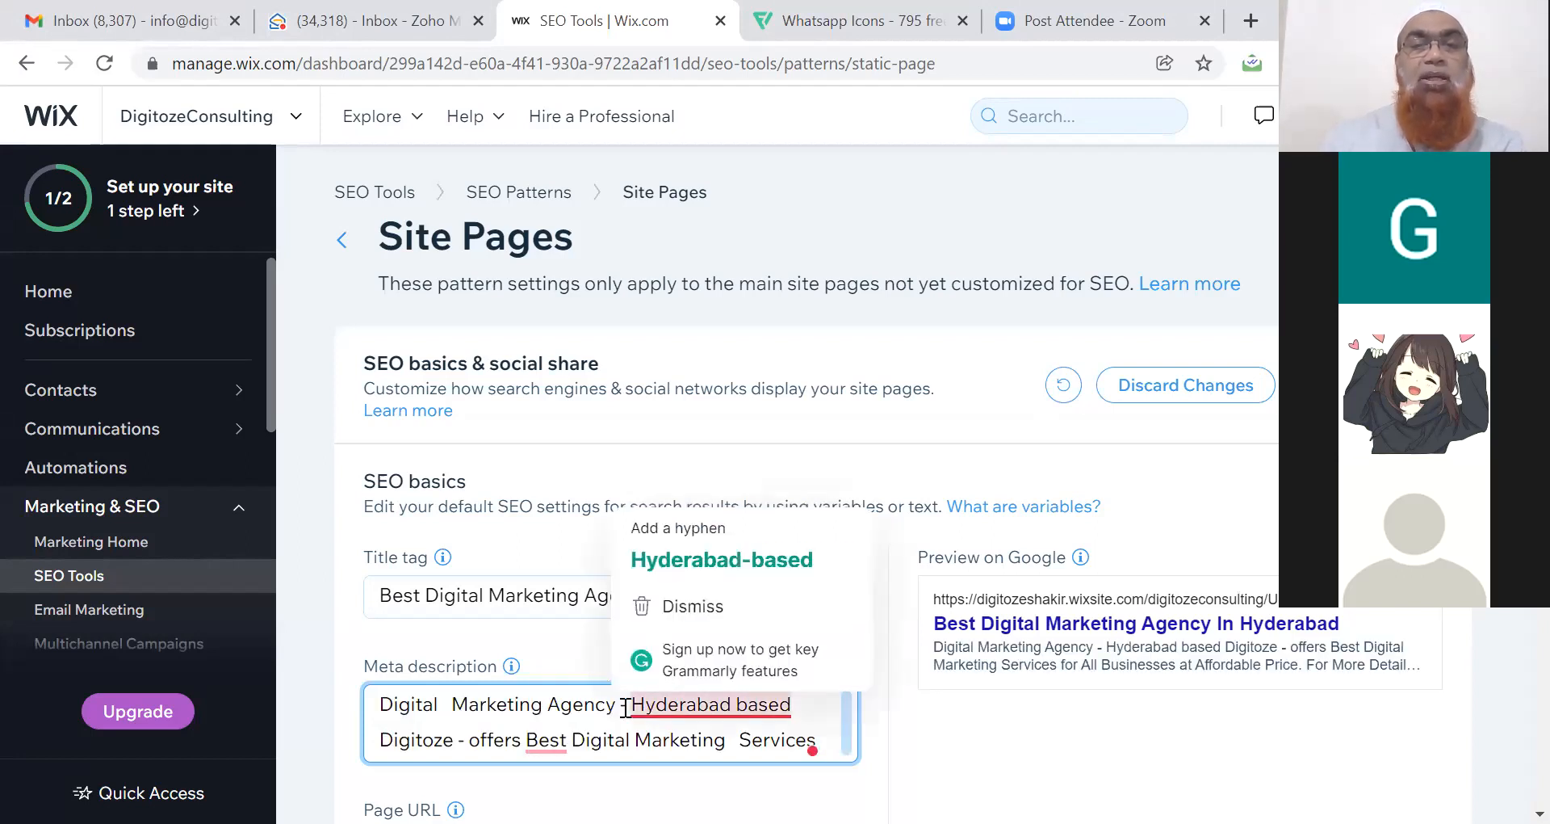
click(721, 560)
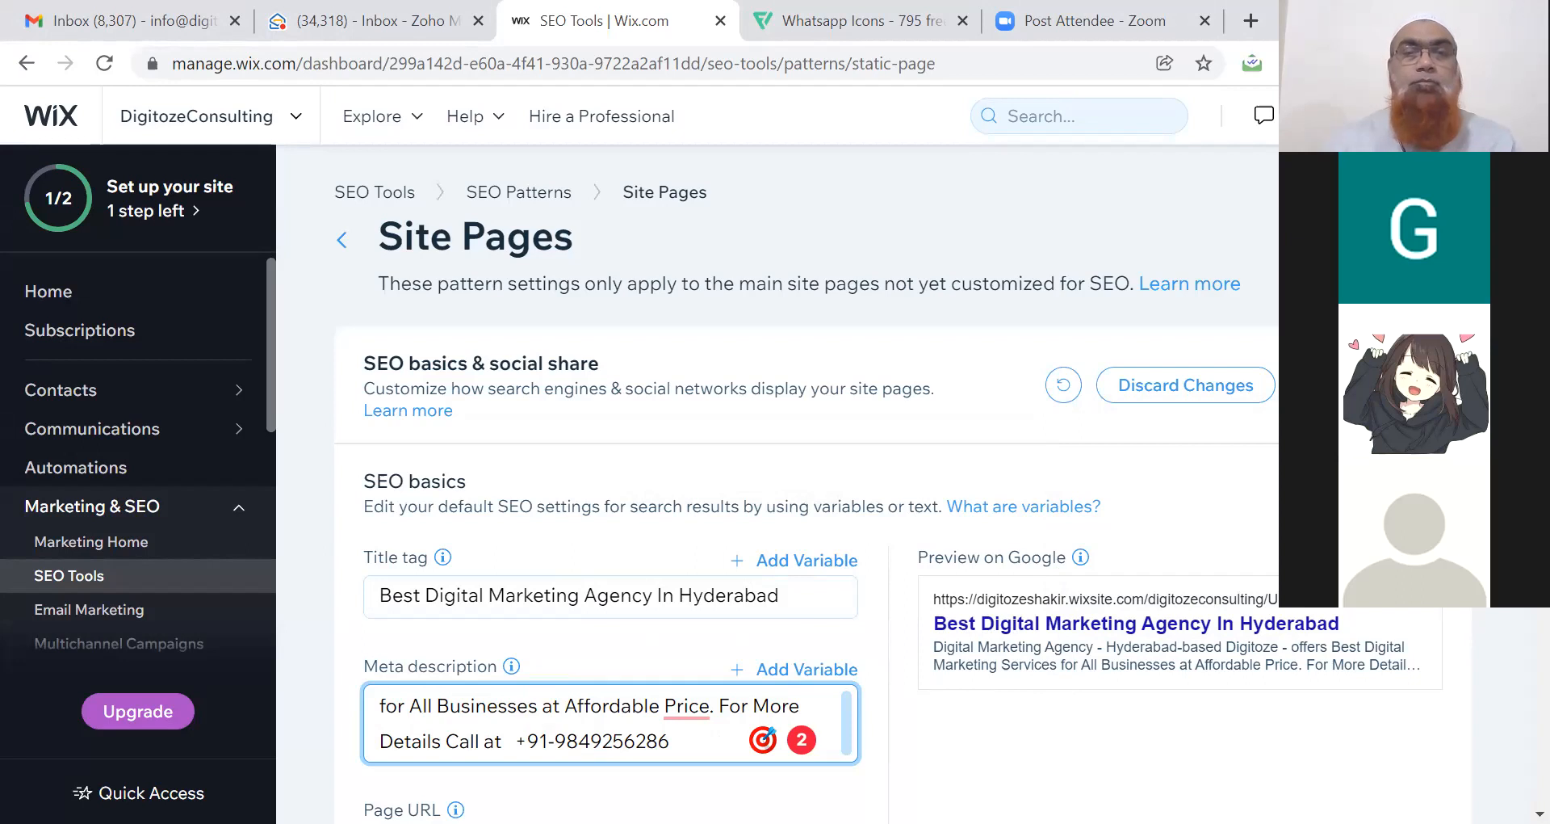
scroll(807, 485, down, 3)
scroll(807, 484, down, 1)
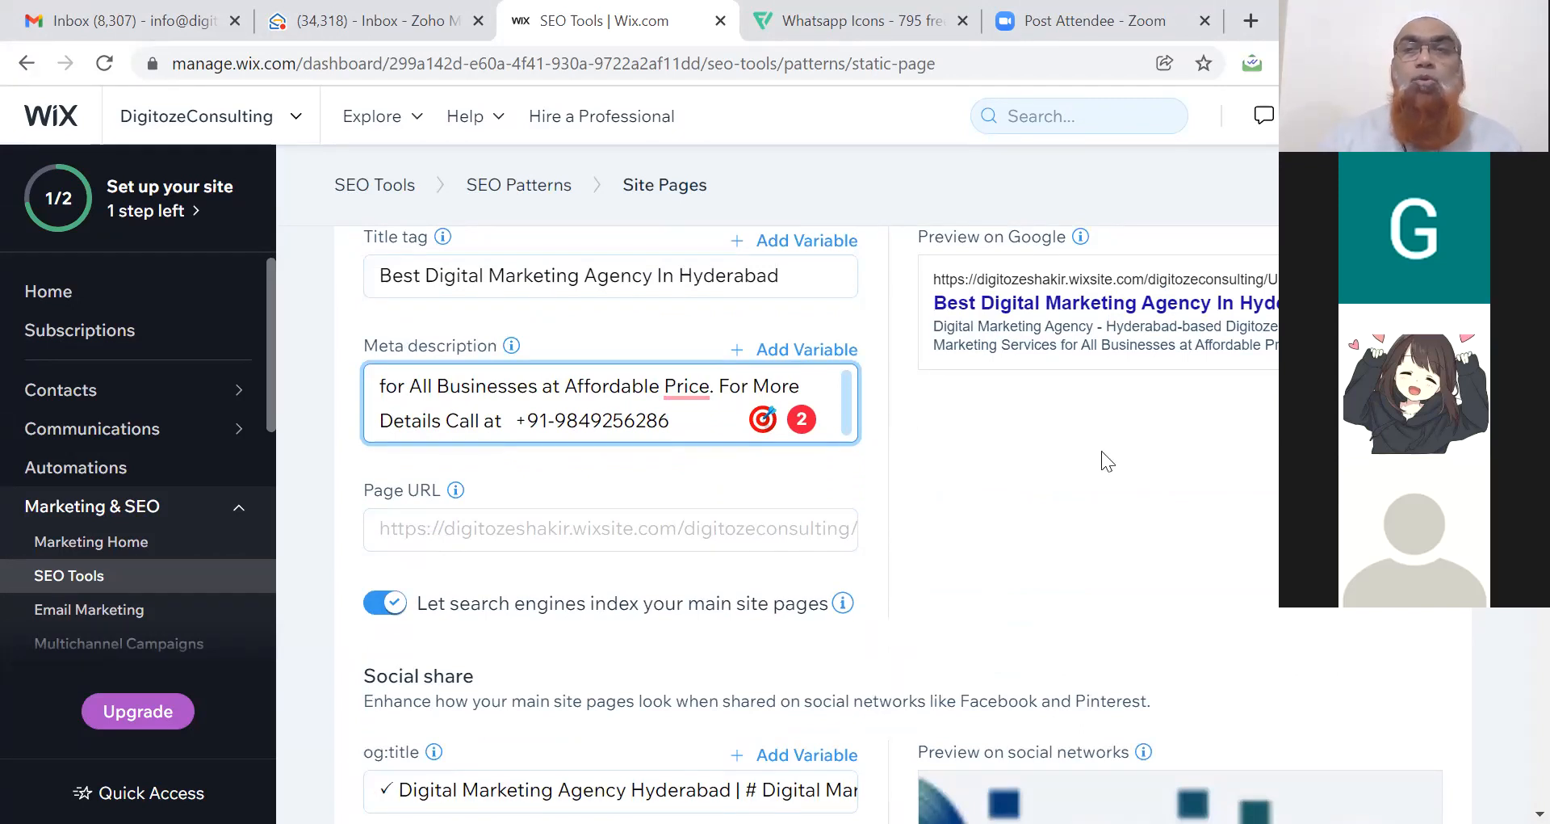
scroll(808, 525, down, 3)
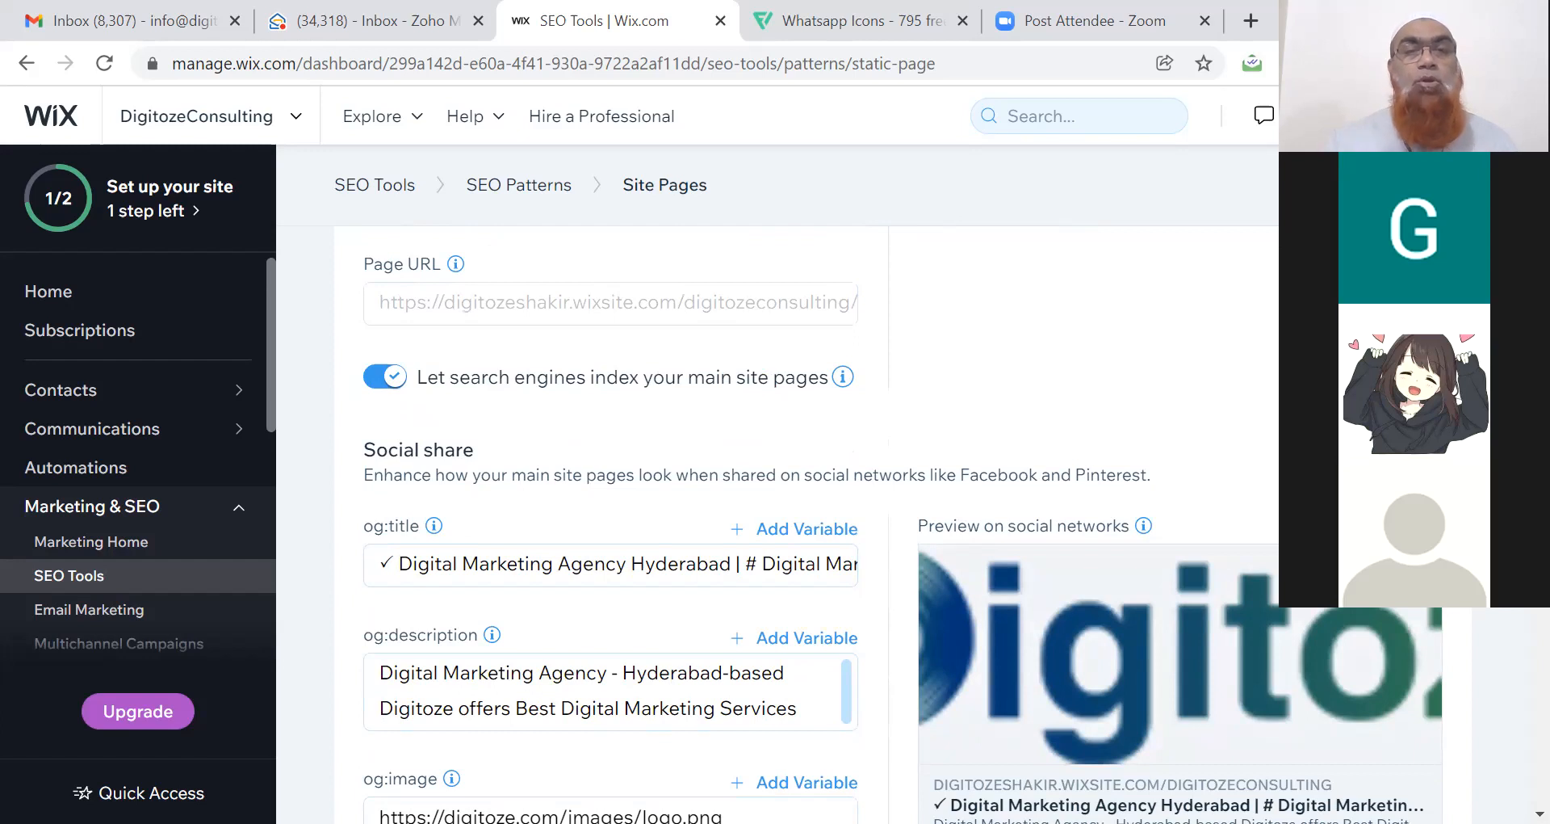
triple_click(661, 570)
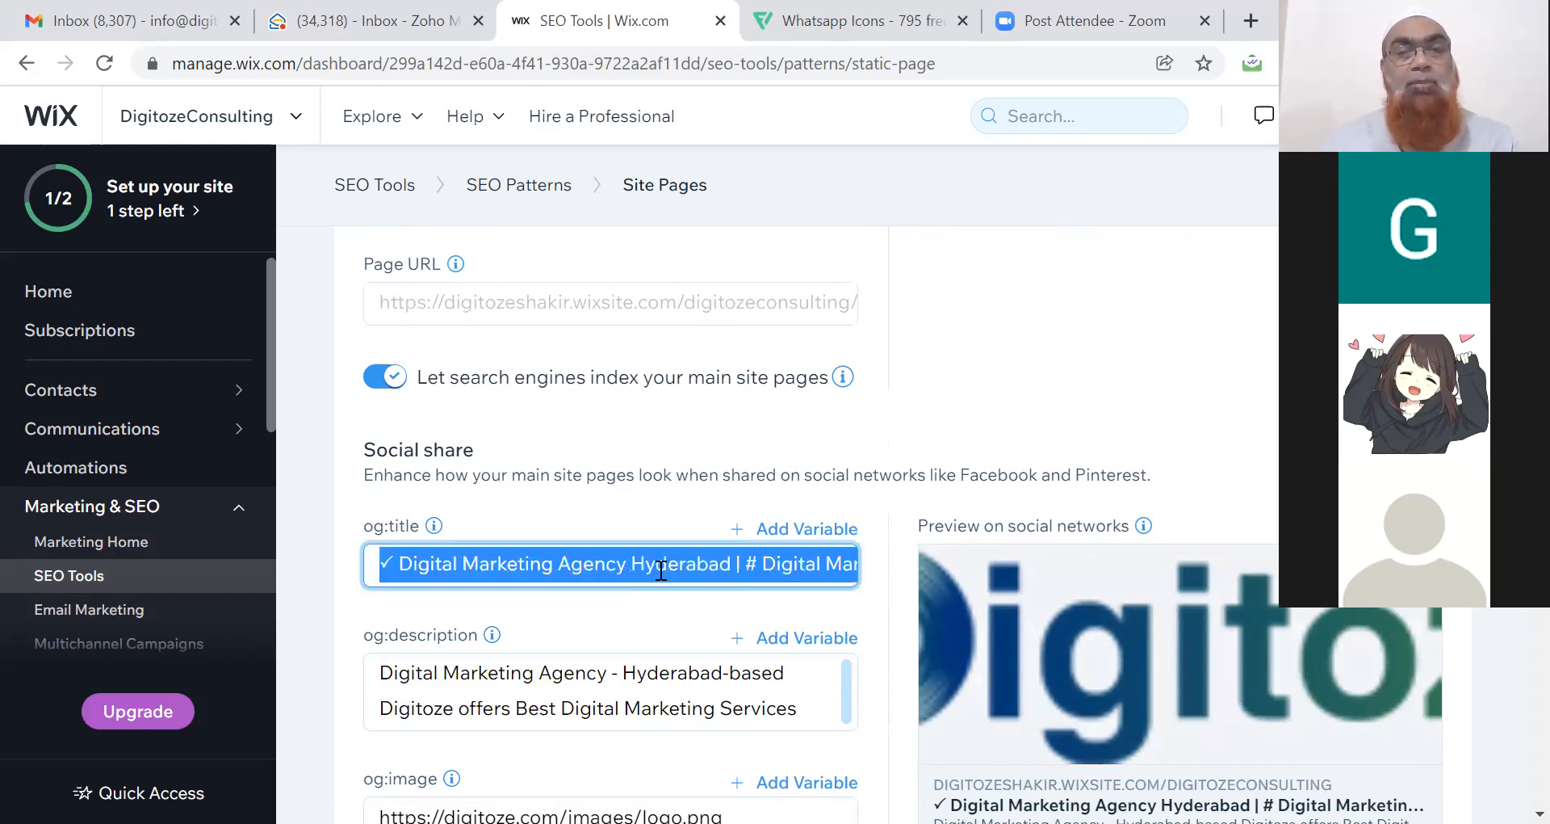
key(BackSpace)
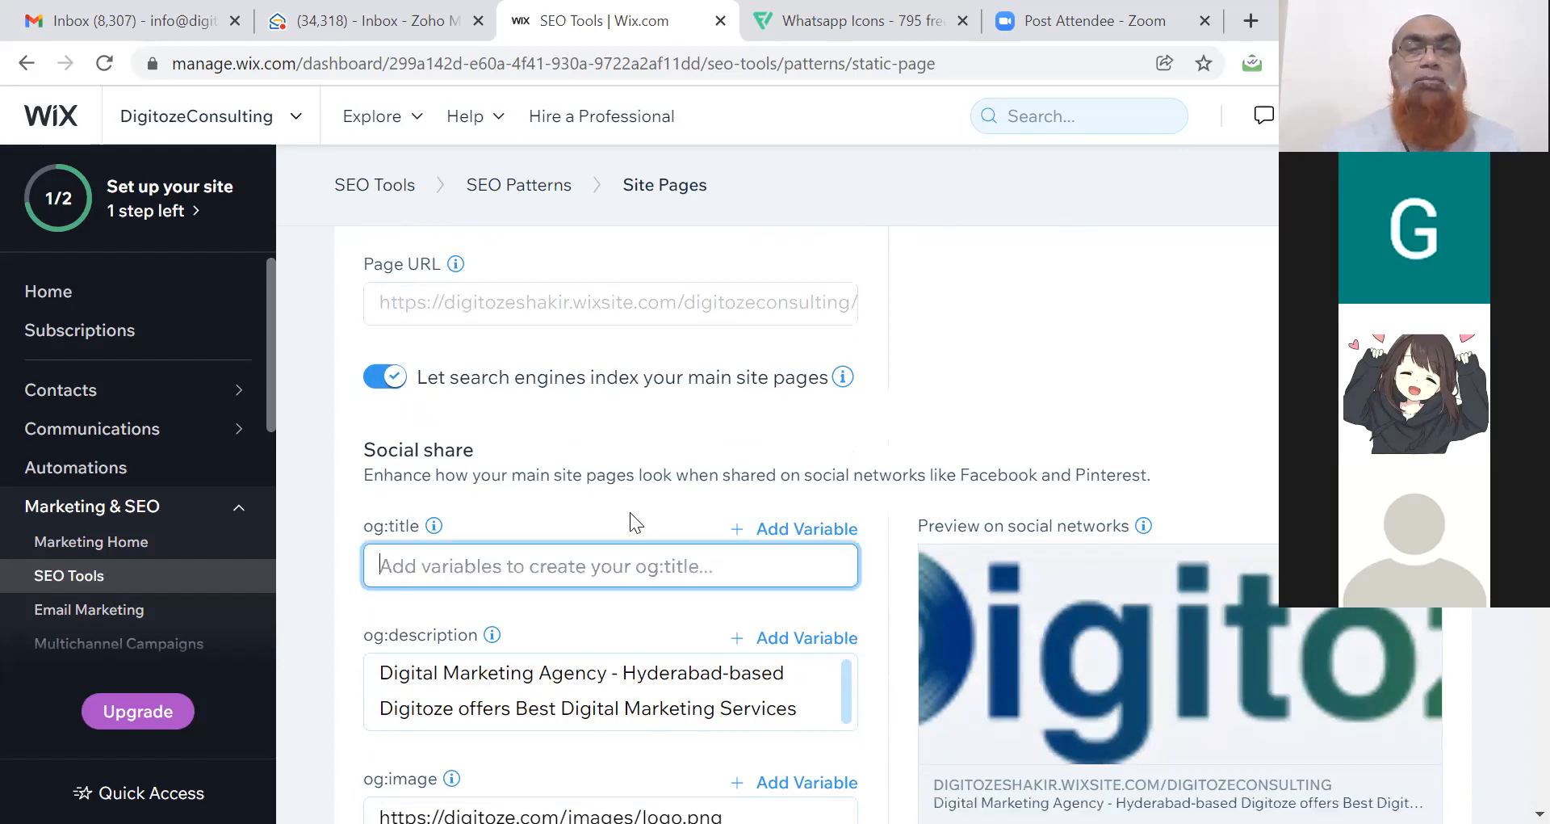
click(630, 512)
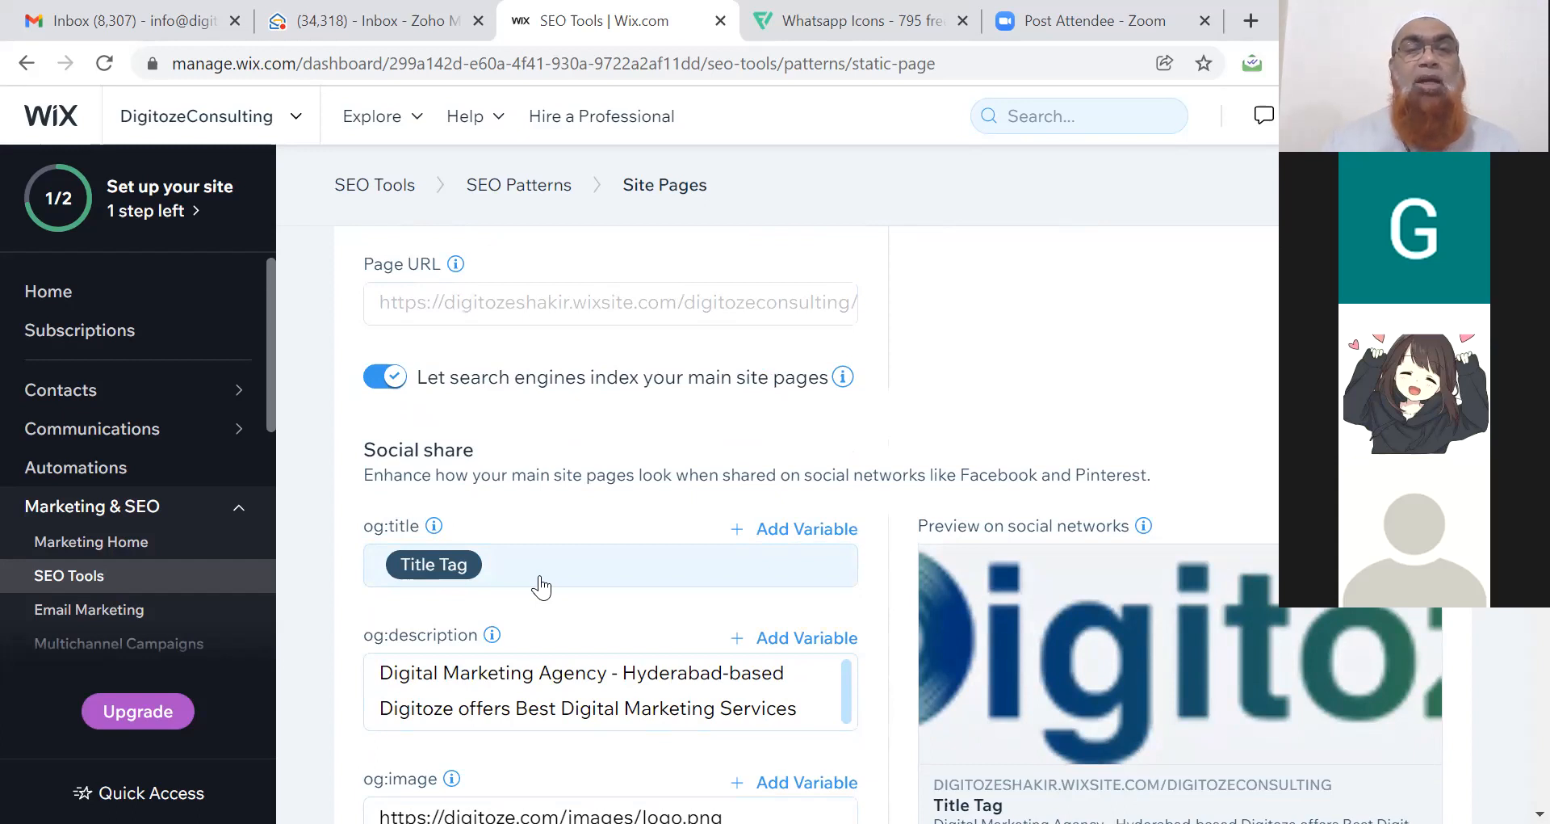
click(537, 565)
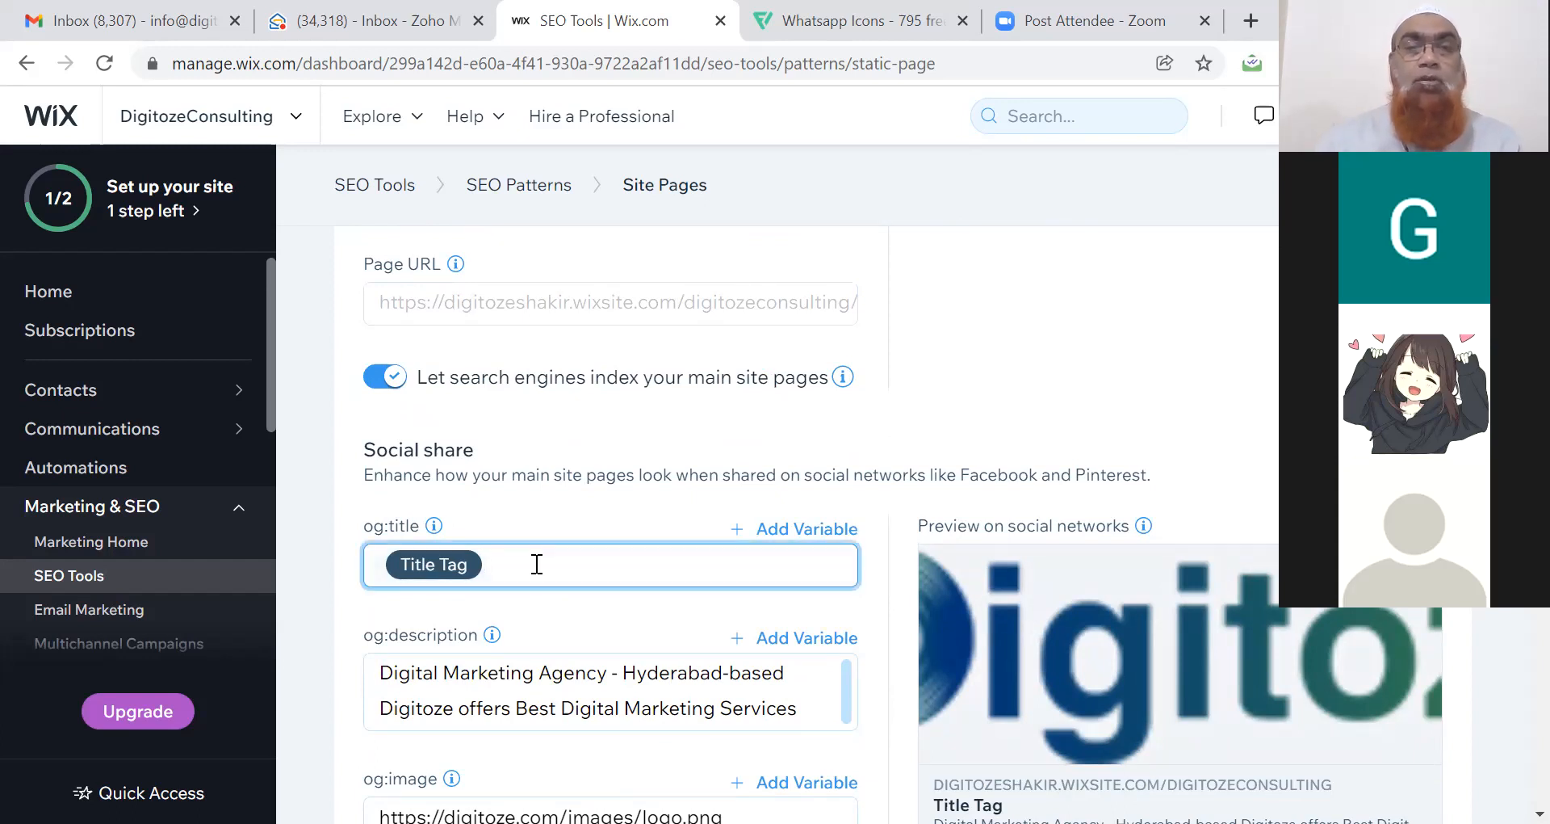
key(BackSpace)
key(ctrl+v)
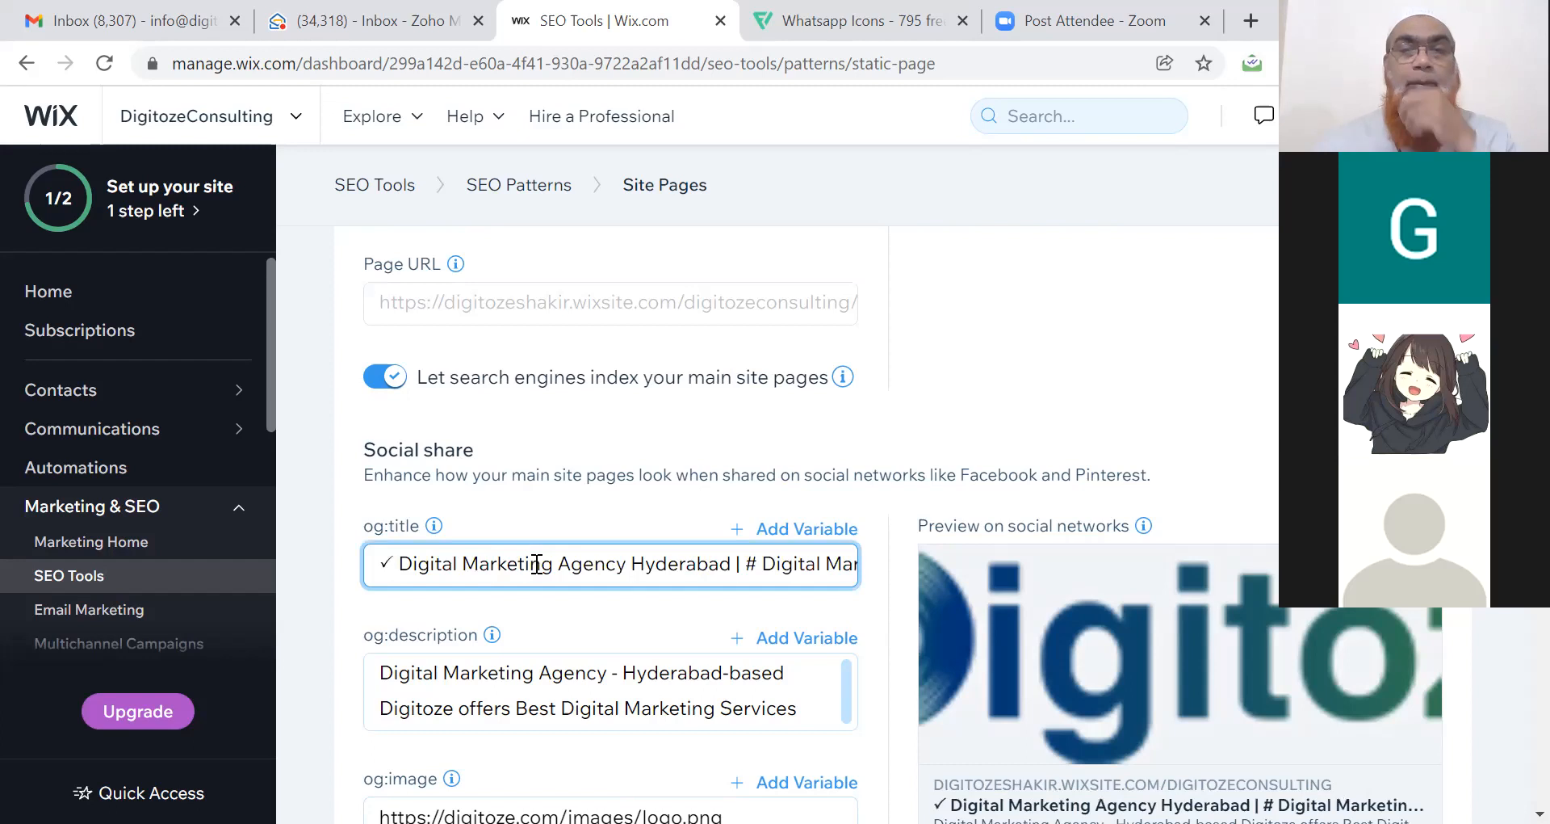
click(868, 405)
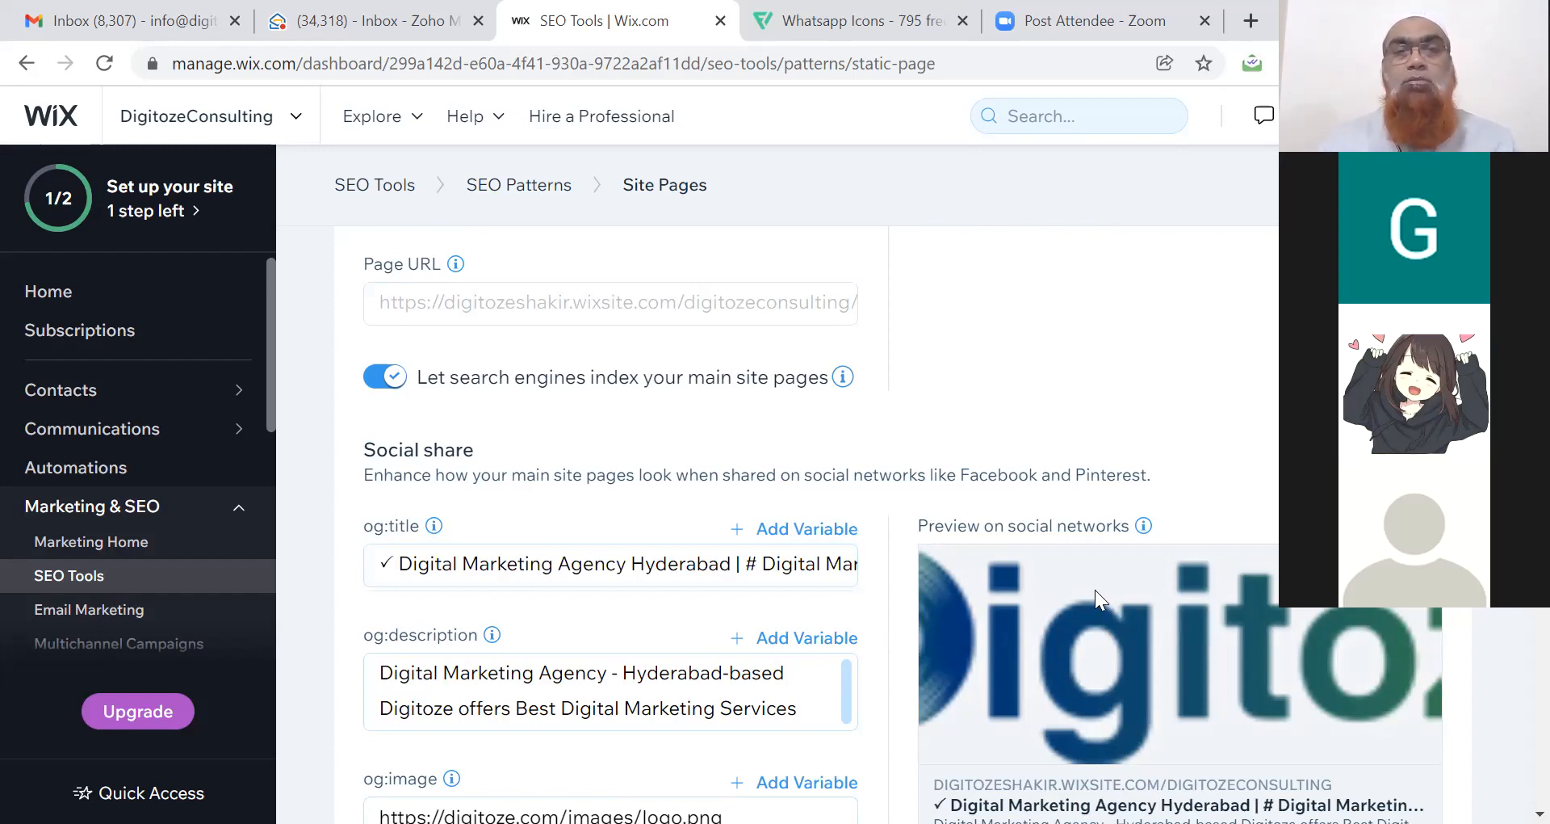
Replace the og:description with 'For Digital Marketing Contact' followed by the contact phone number.
triple_click(606, 688)
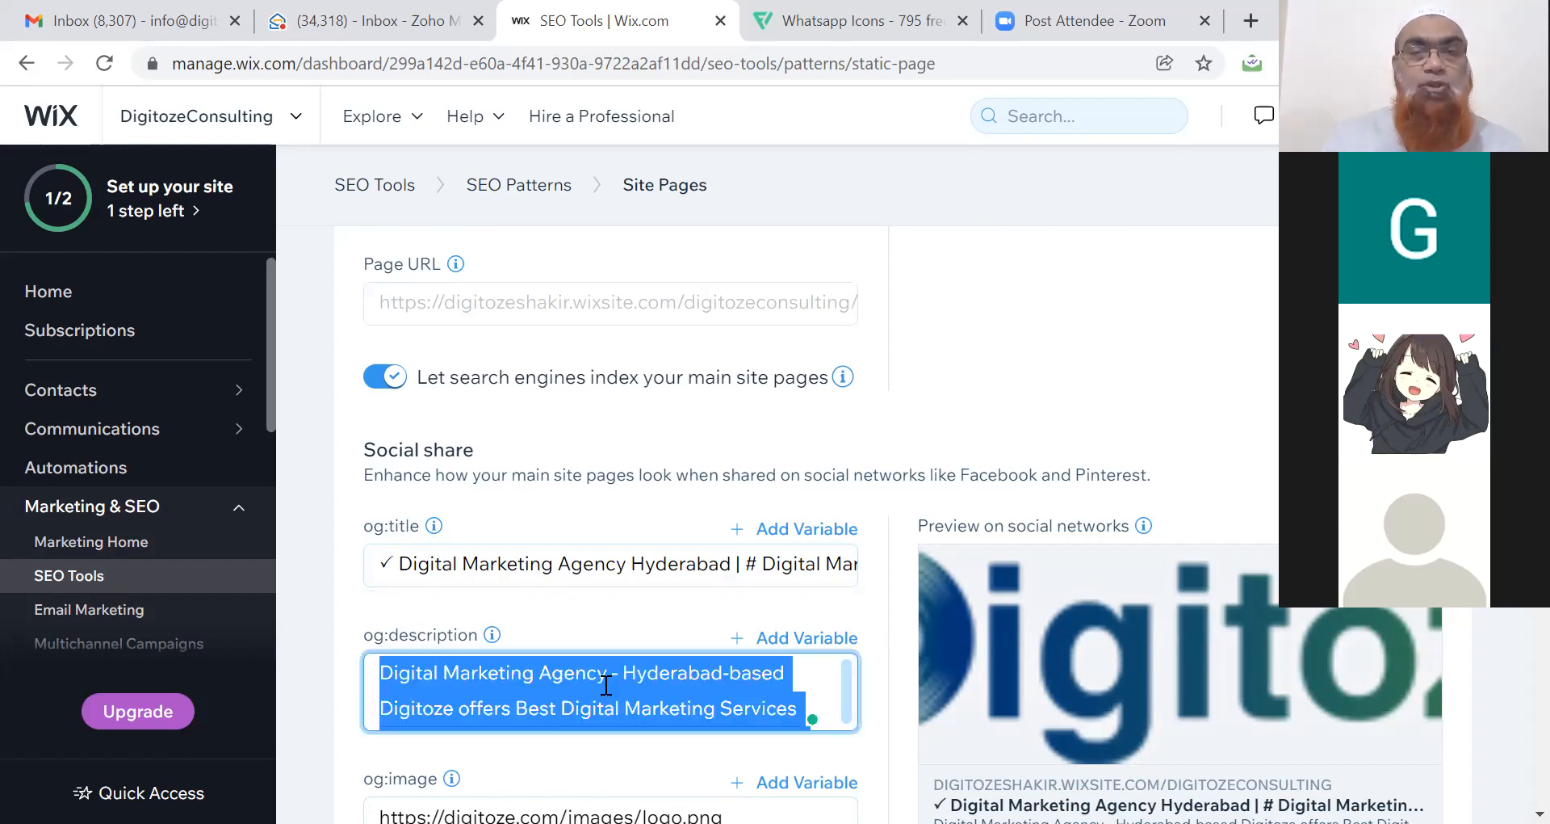
click(606, 685)
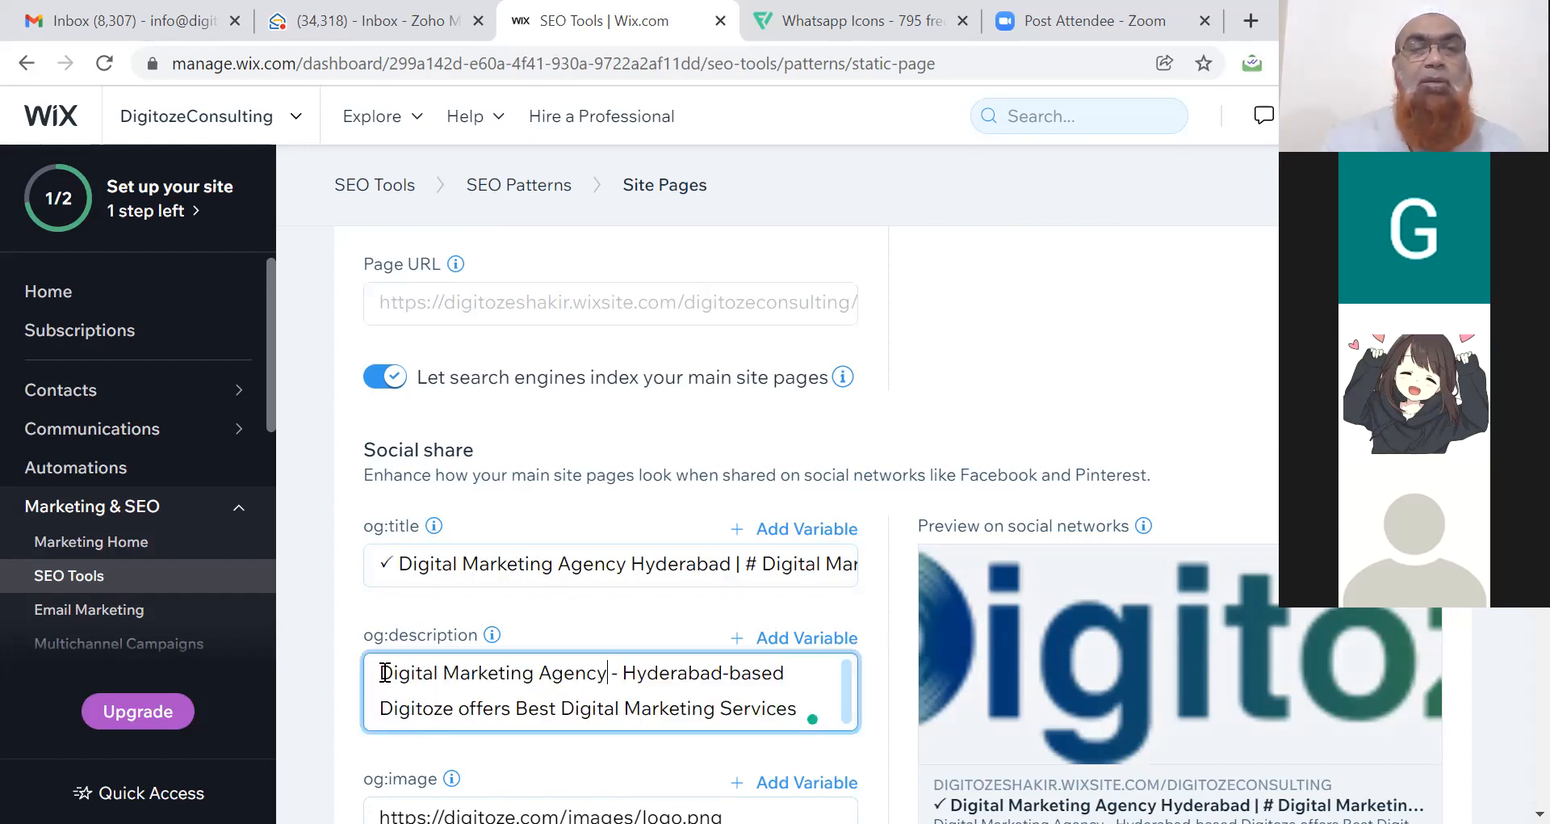
drag(381, 670, 758, 709)
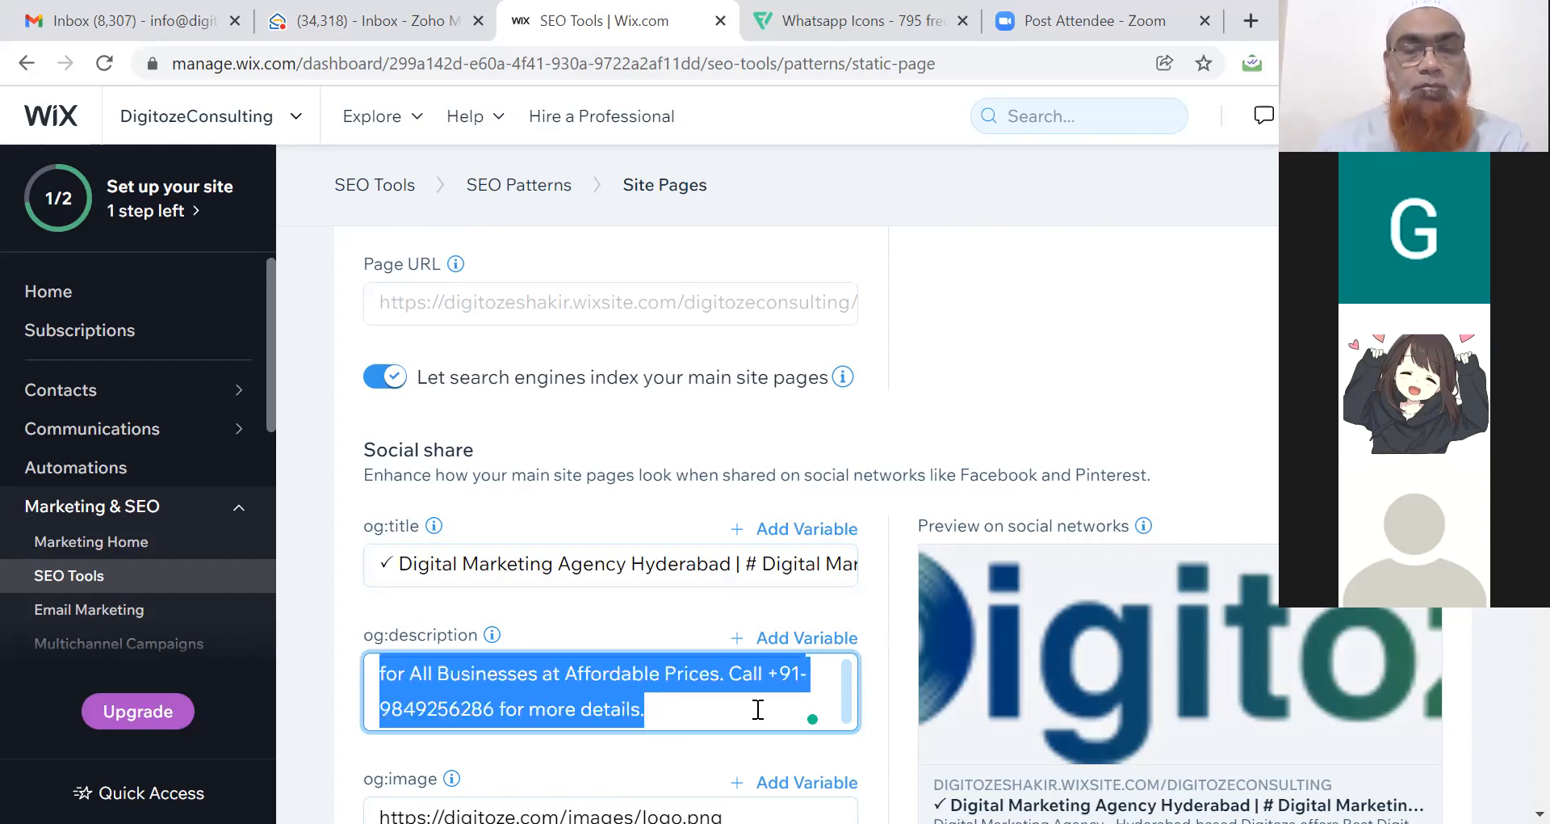
text(For Di)
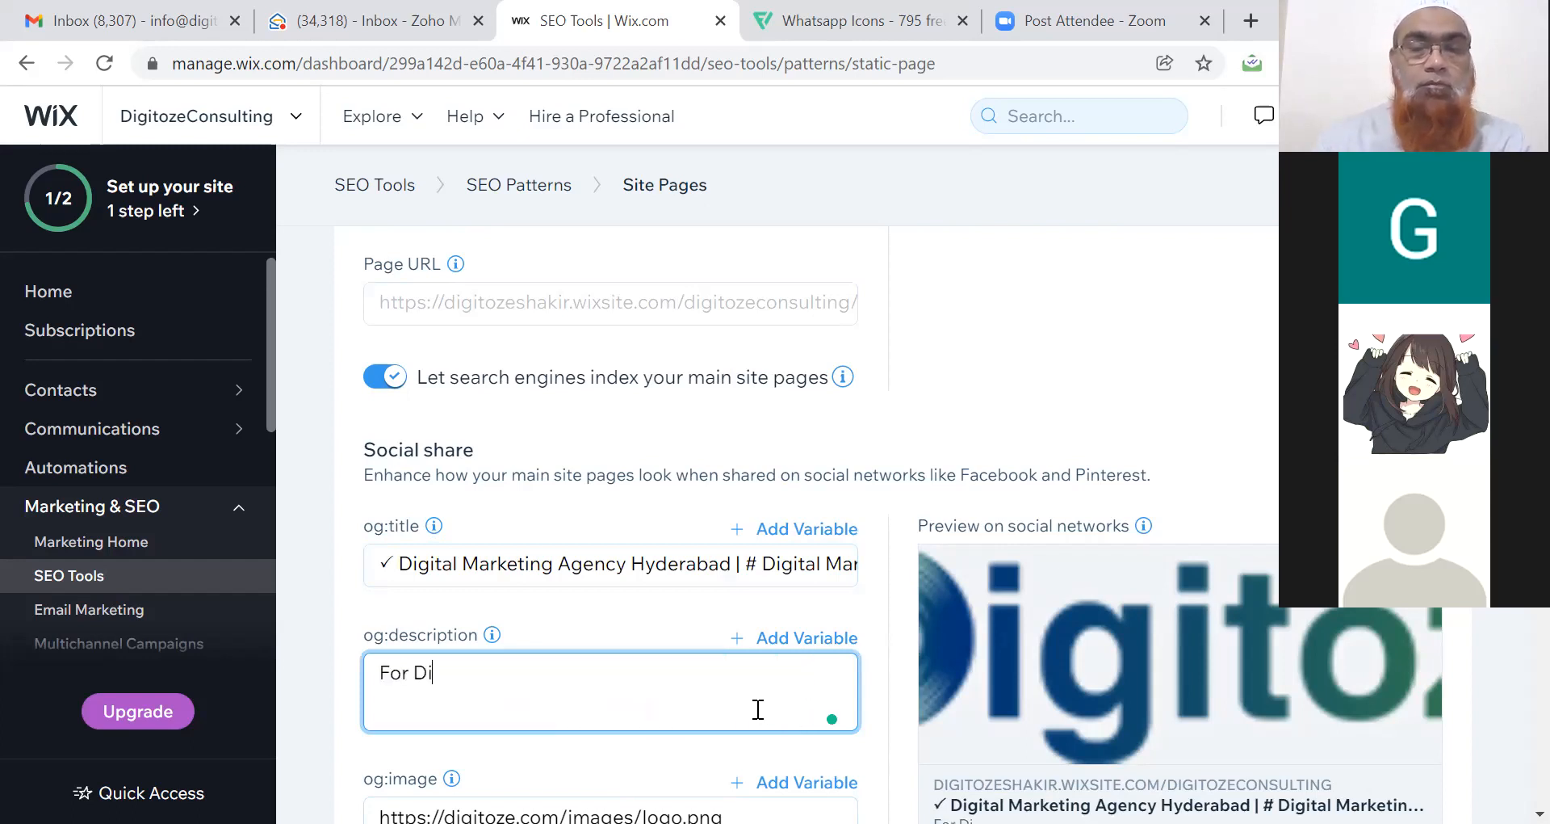
text(gital Ma)
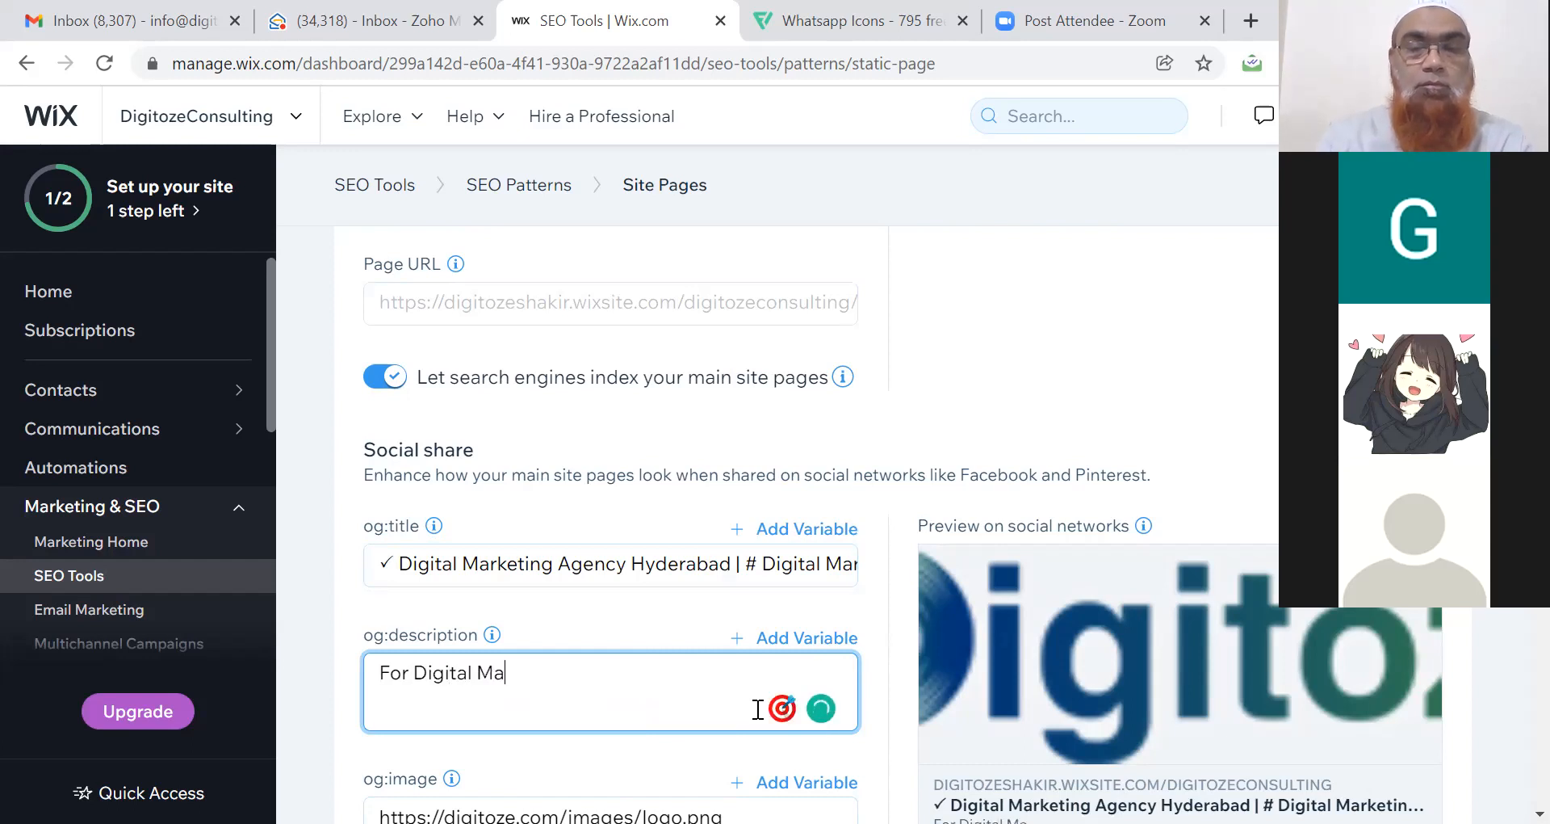
text(rketing Cob)
key(BackSpace)
text(n)
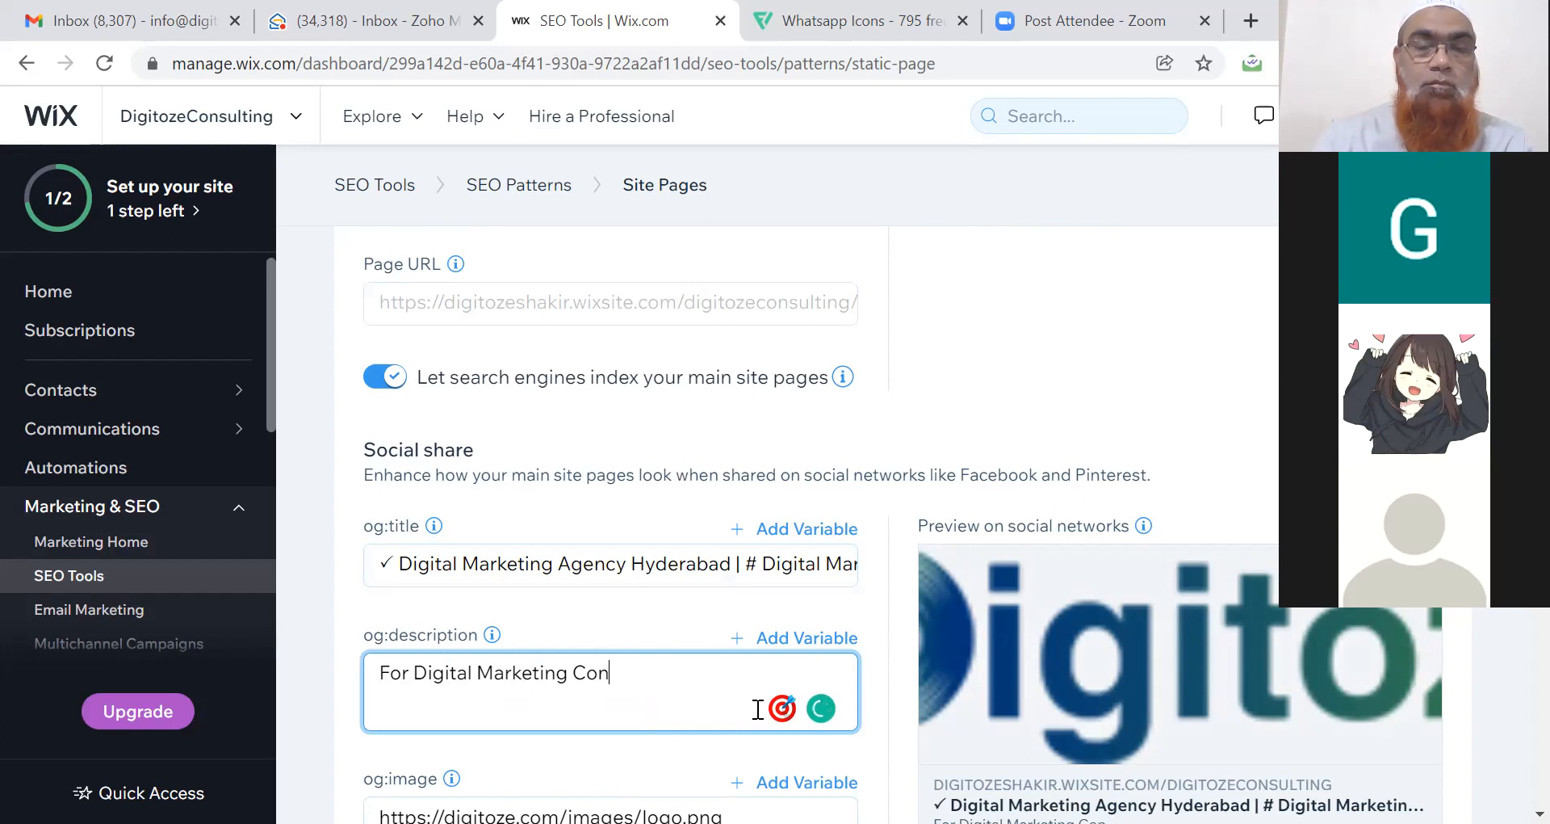
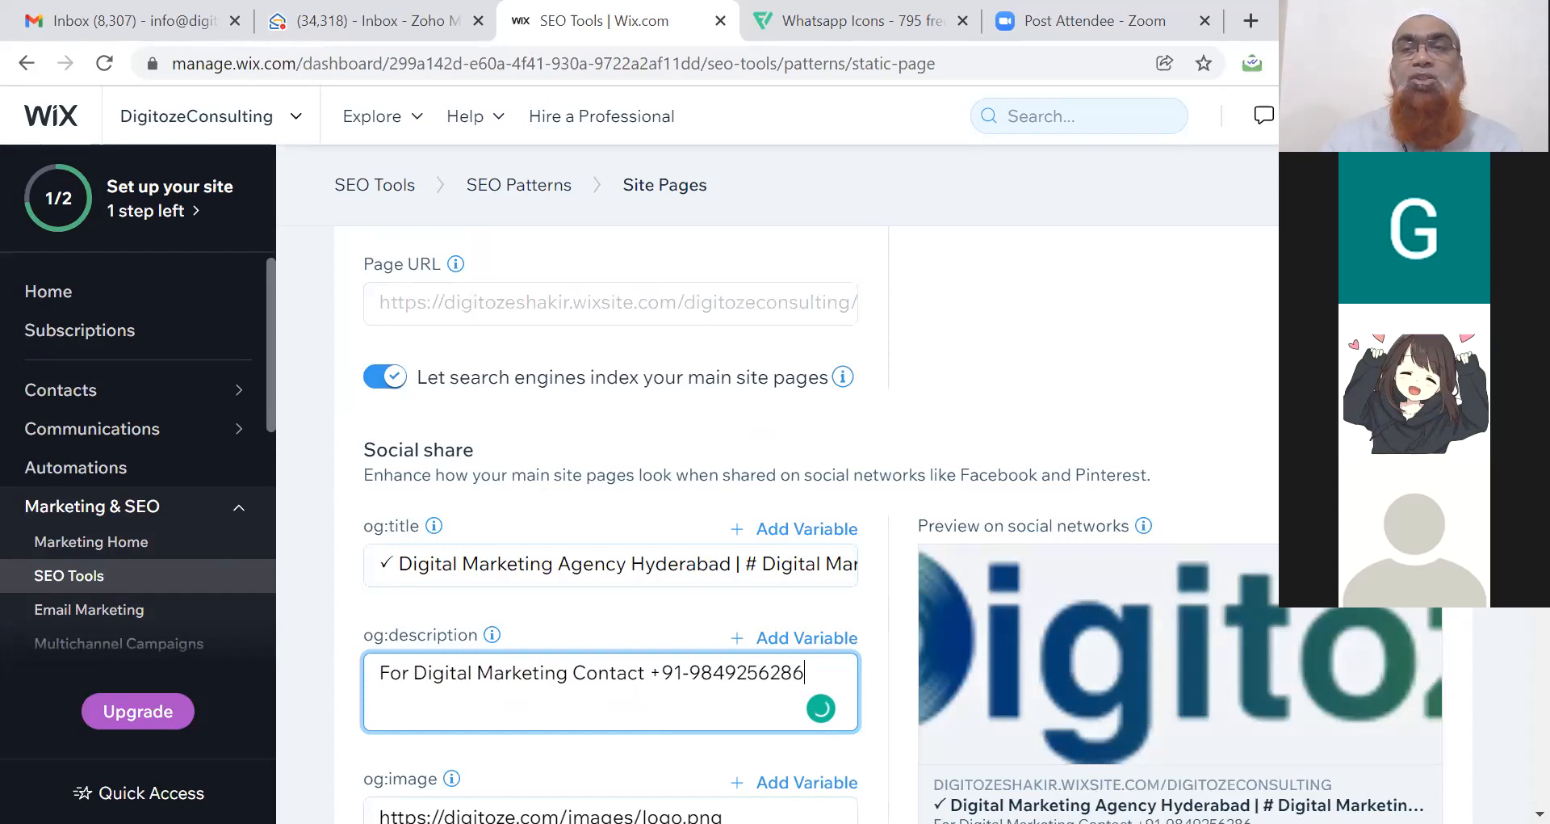
scroll(808, 524, down, 4)
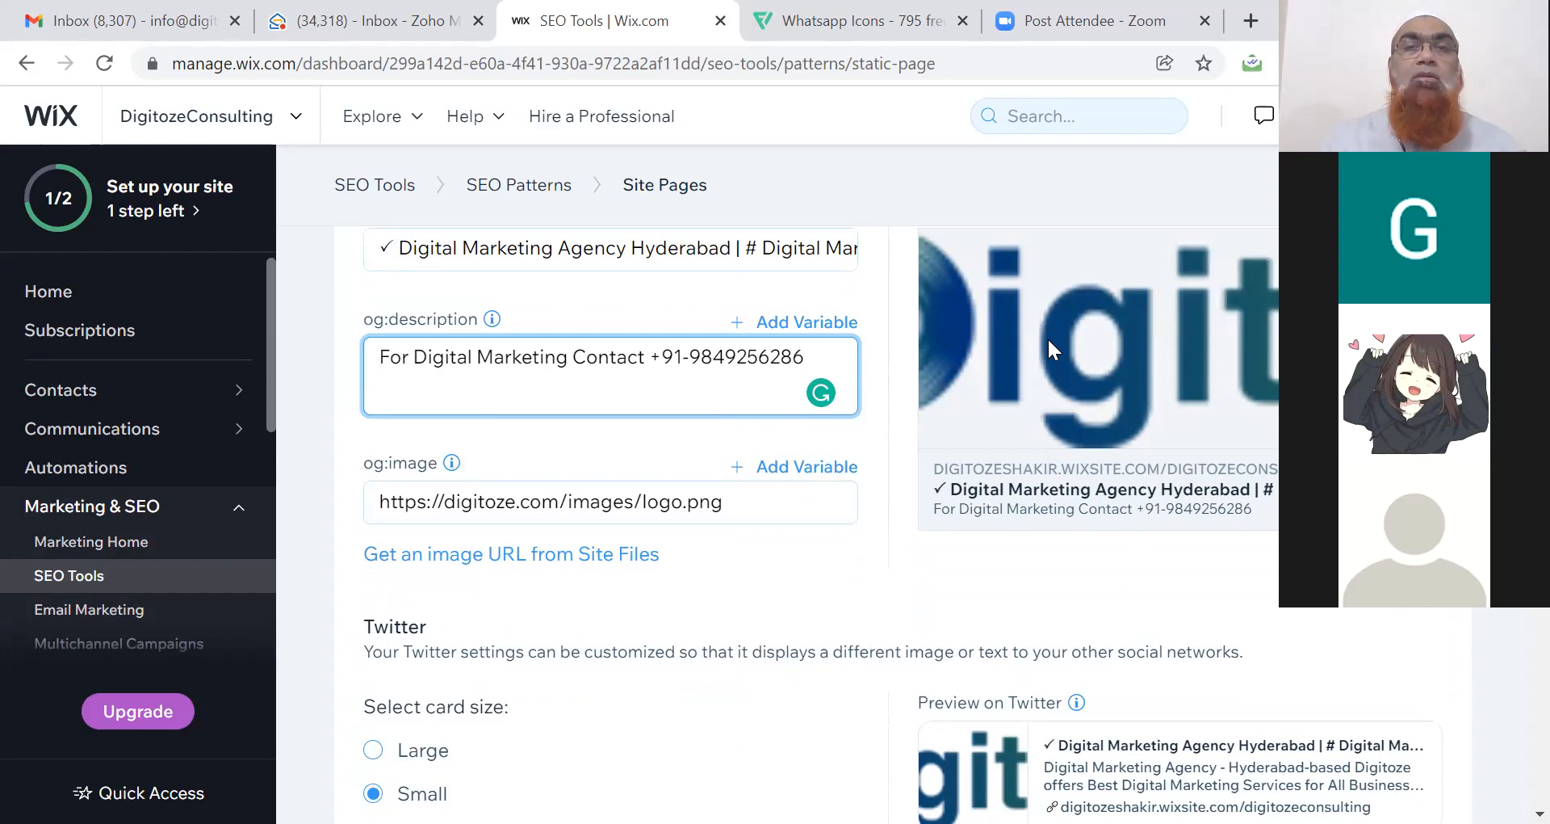
Delete the trailing '| # Digital Marketing Training' part from the og:title.
double_click(749, 248)
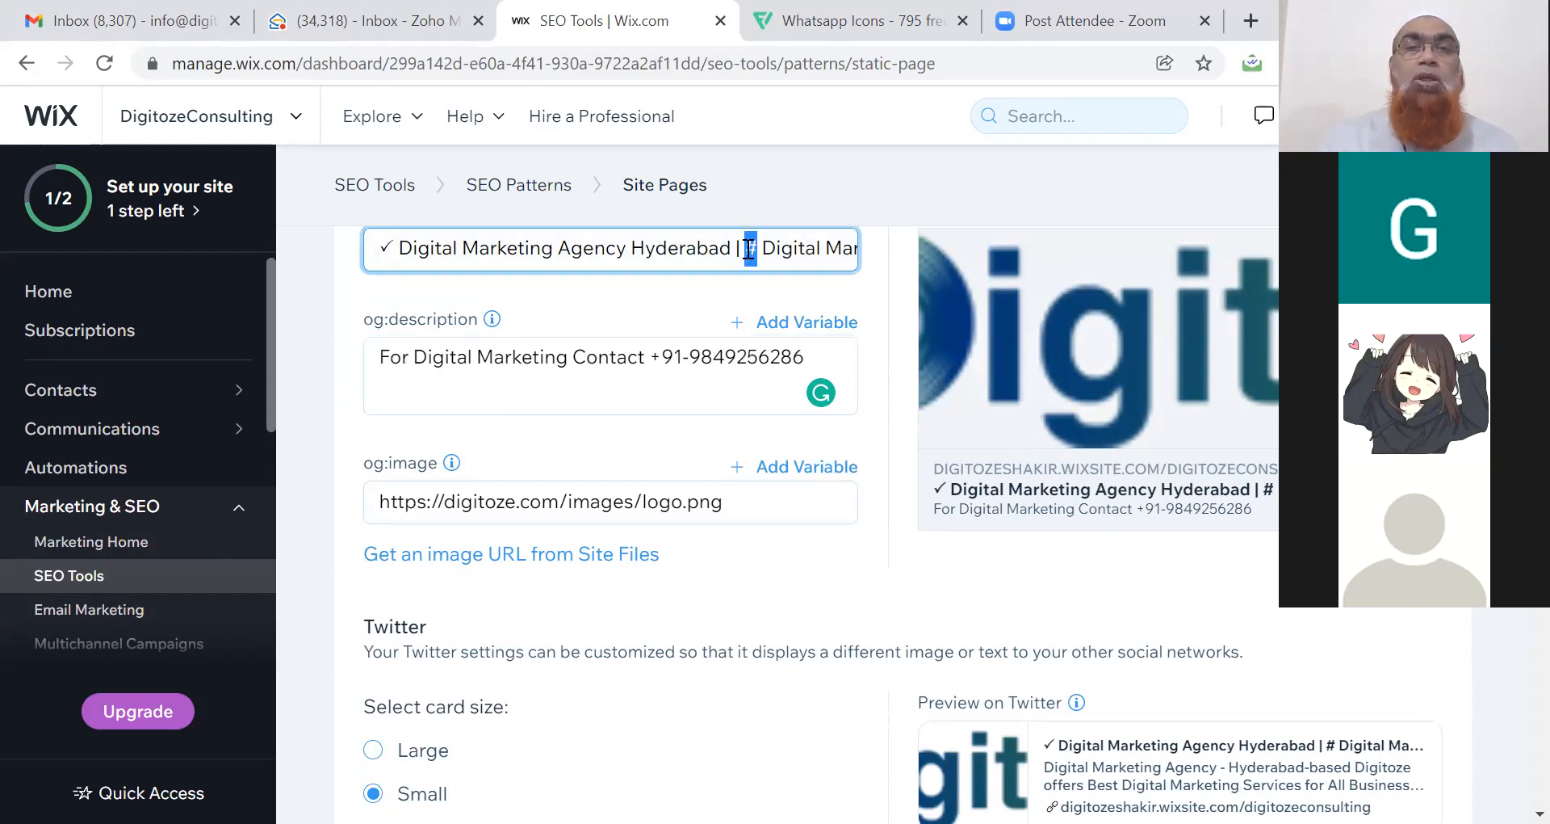
click(740, 247)
drag(738, 248, 874, 255)
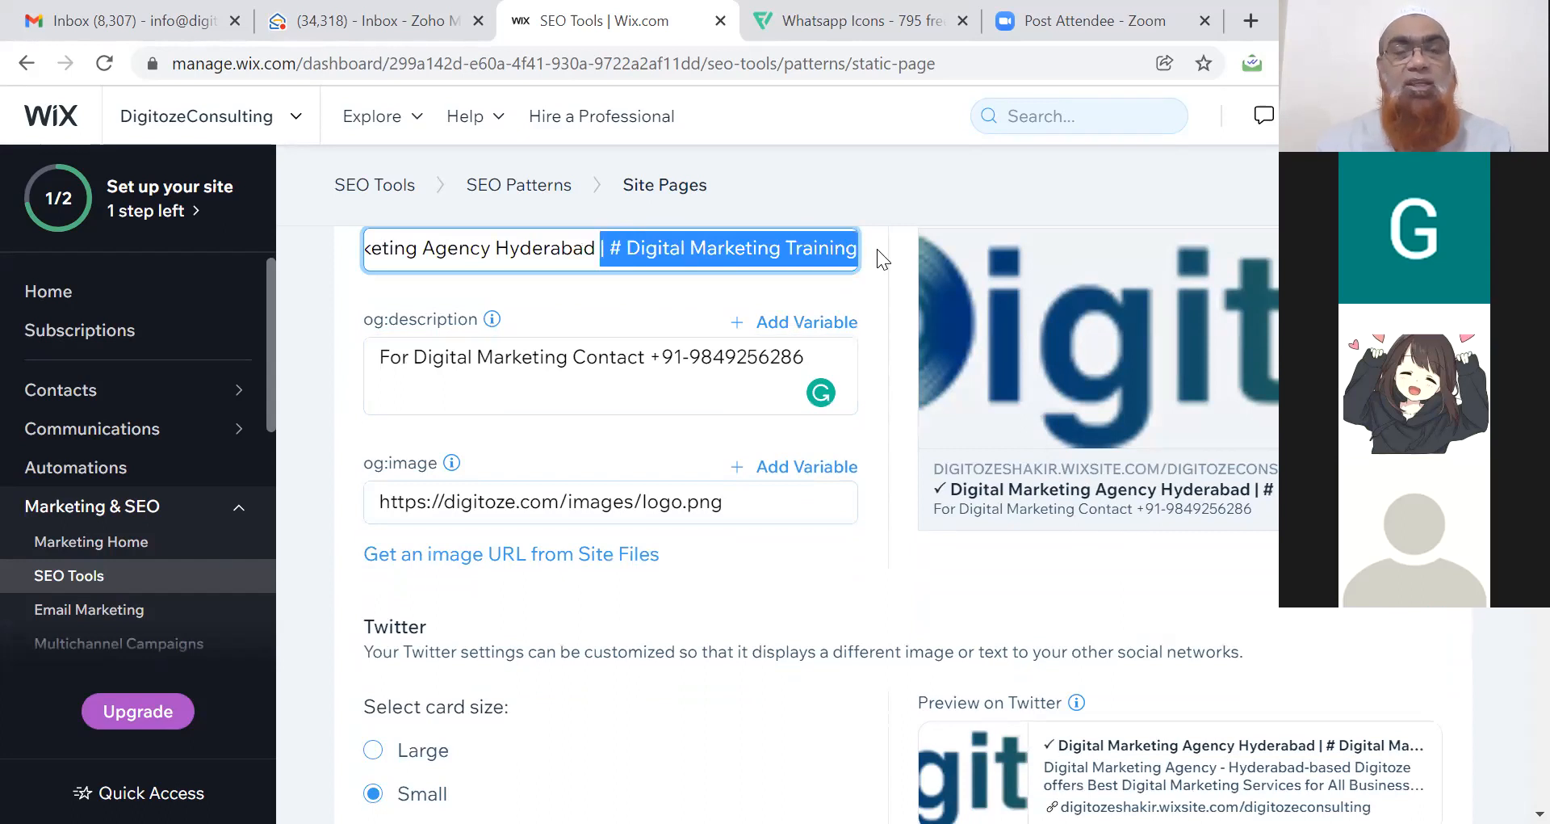
key(BackSpace)
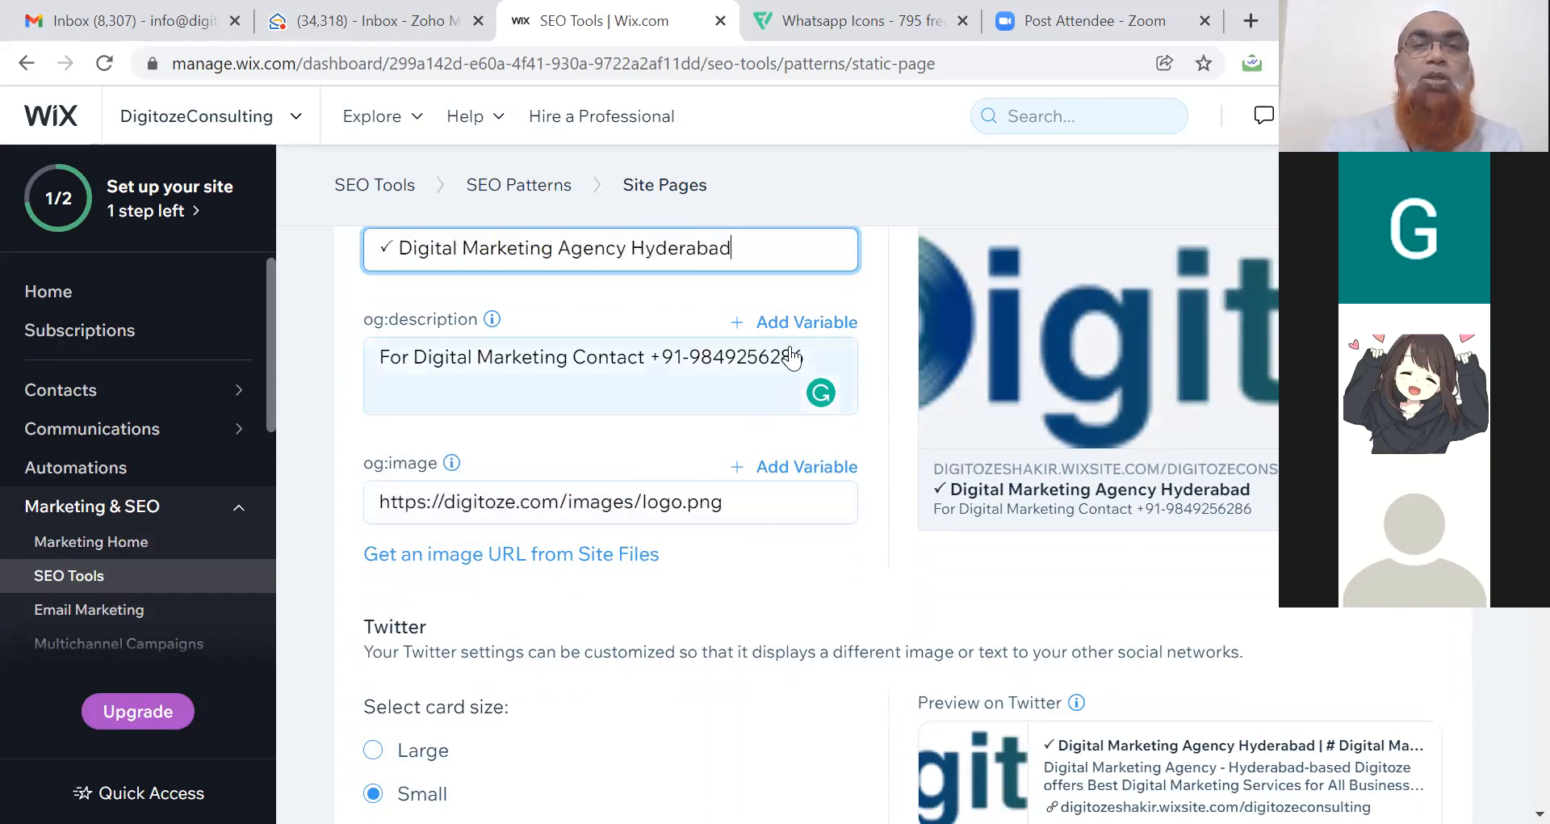
Prefix the og:description with 'Complete Digital Marketing Services &', the pasted training text and '-'.
click(385, 354)
double_click(387, 353)
click(387, 353)
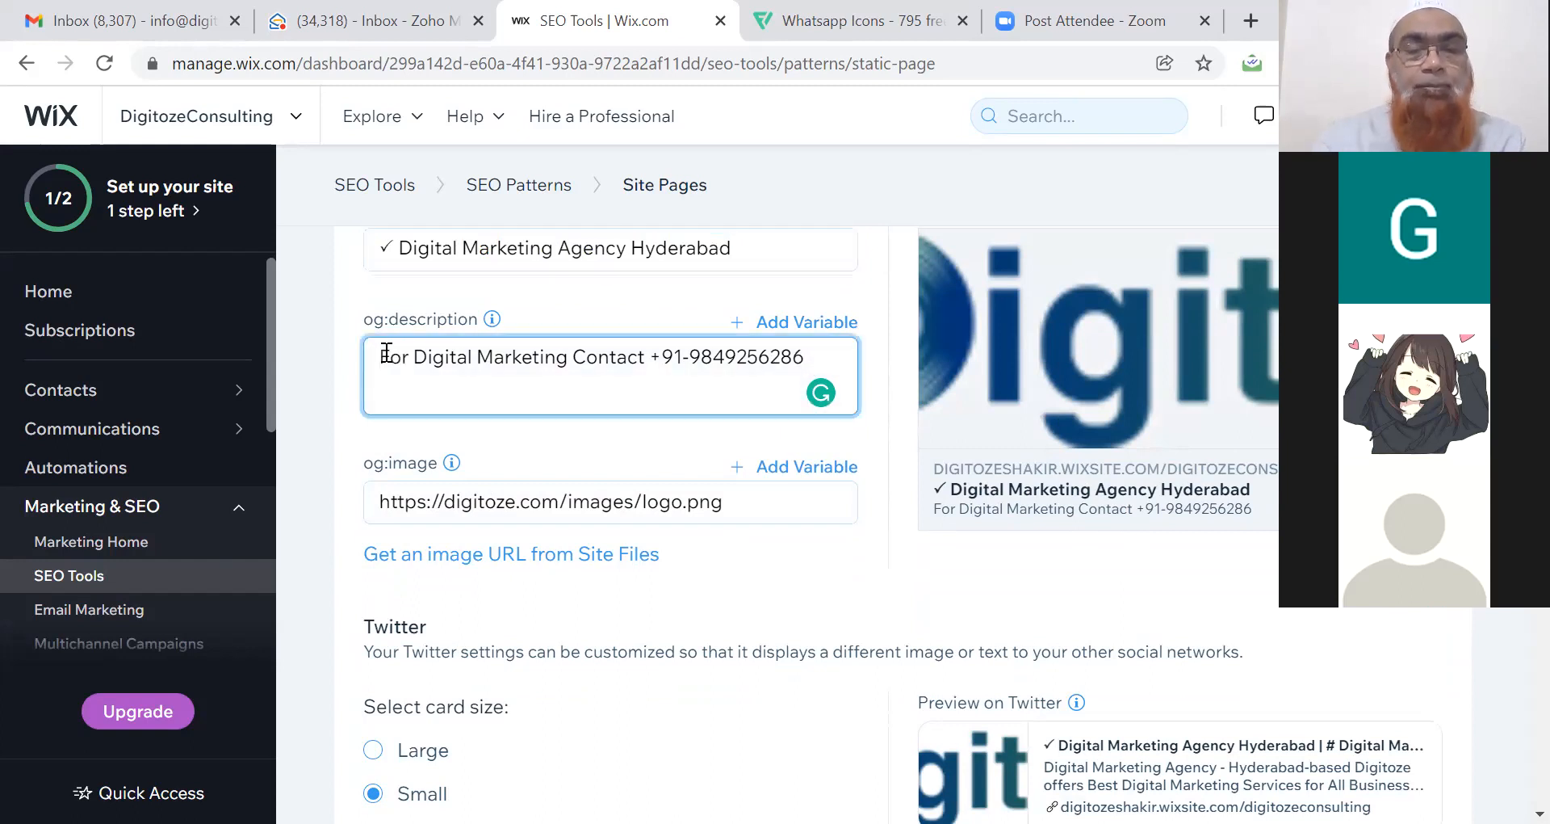
text(Digital)
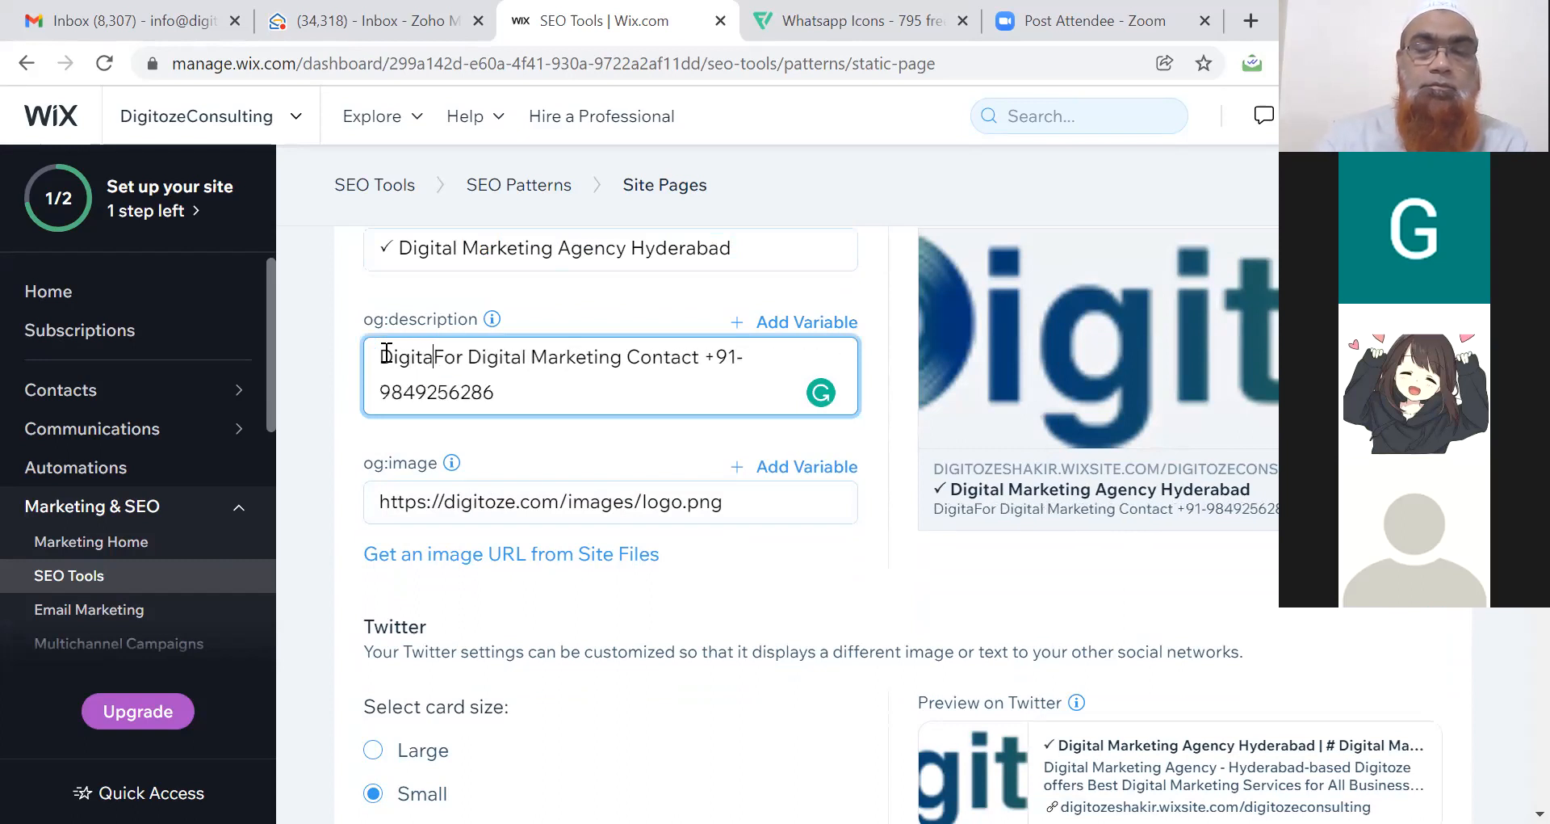
key(BackSpace)
key(BackSpace)
key(BackSpace)
key(BackSpace)
key(BackSpace)
key(BackSpace)
key(BackSpace)
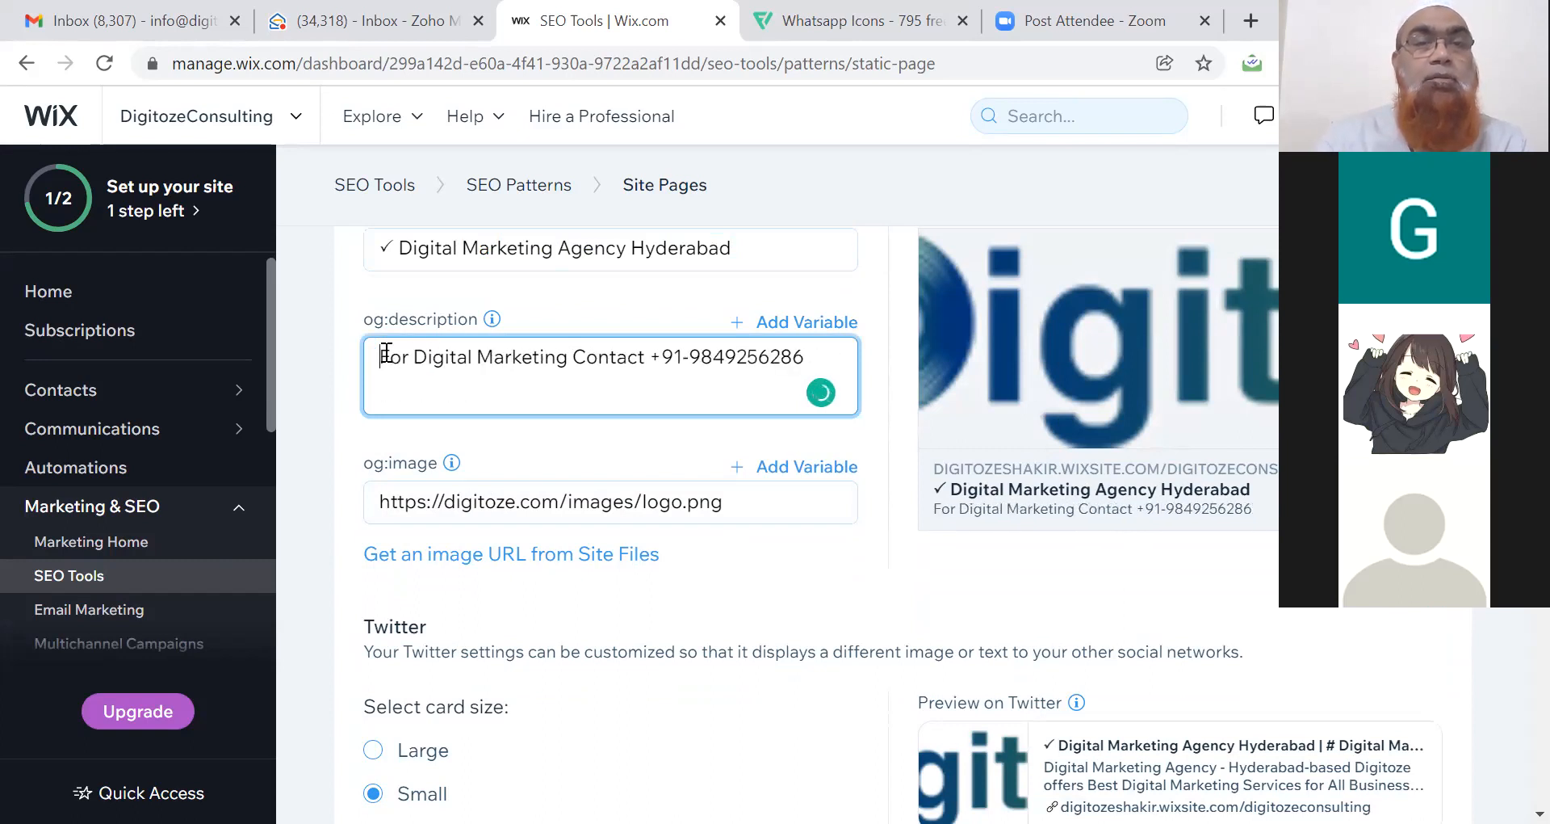
text(Co)
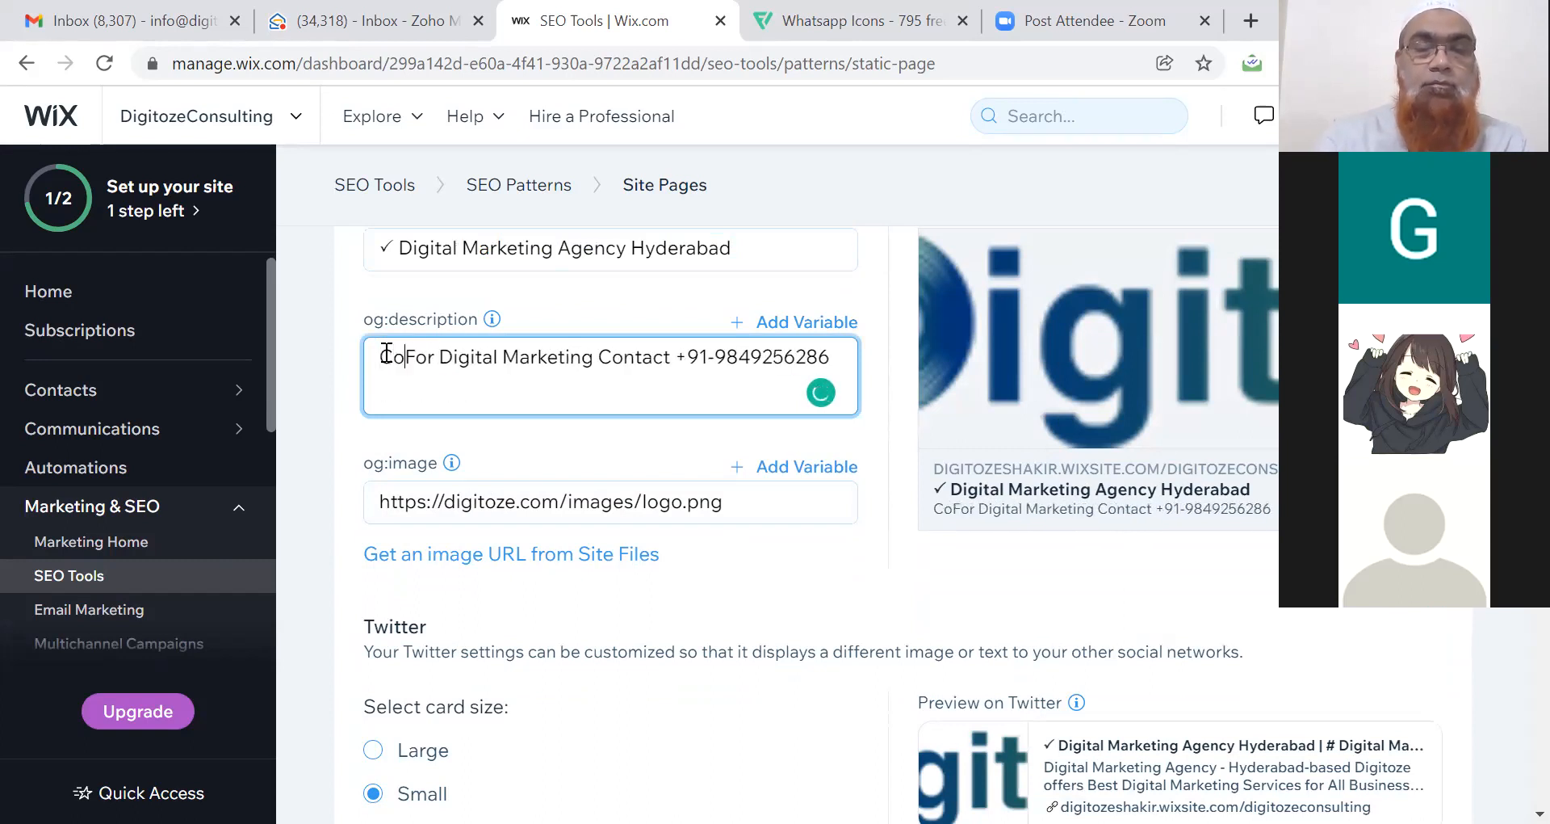
text(mplete Digi)
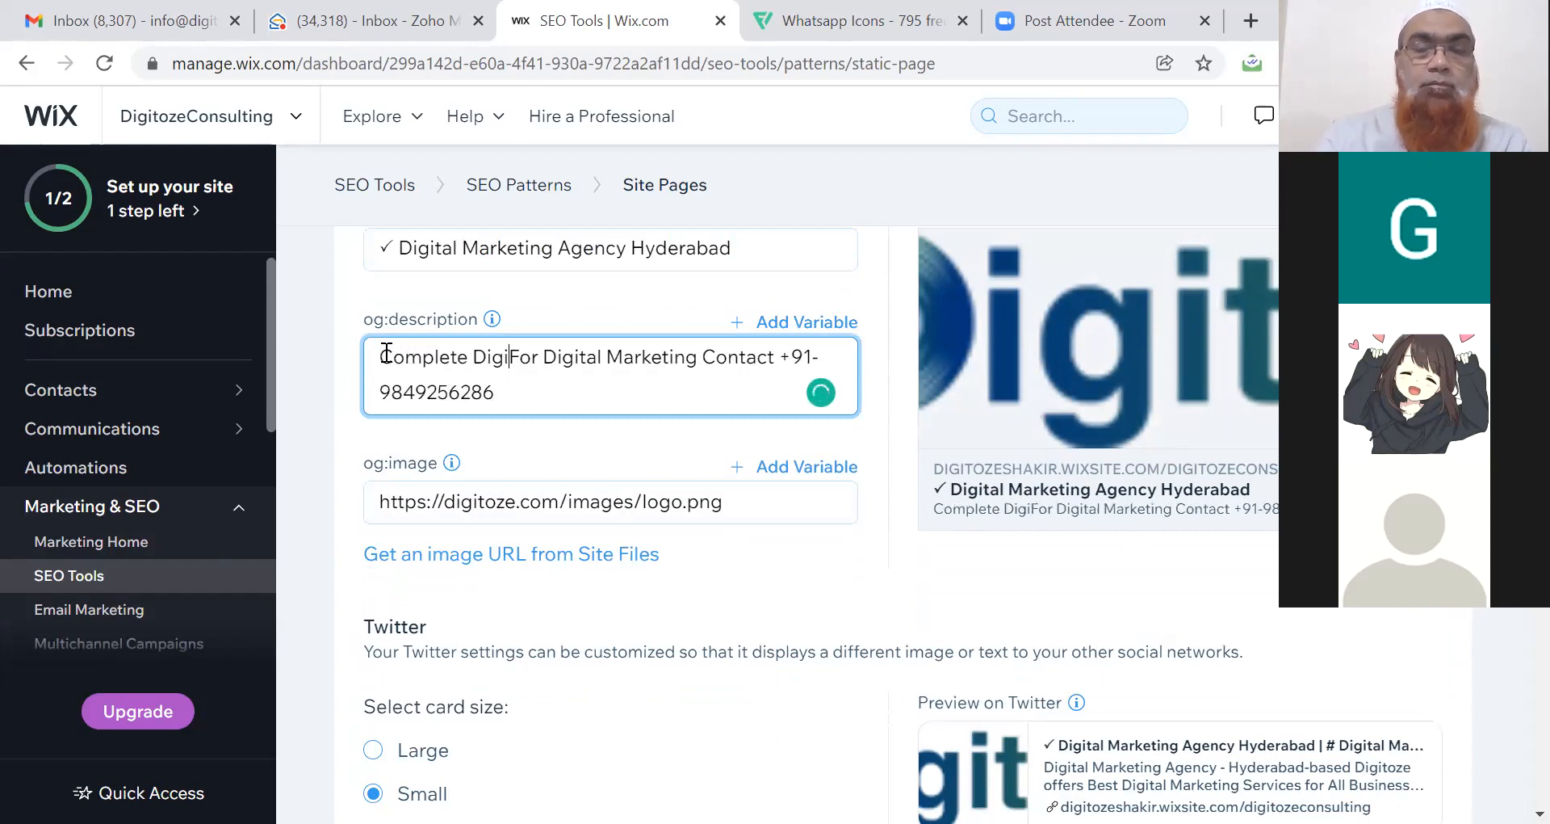
text(tal Marketing Service)
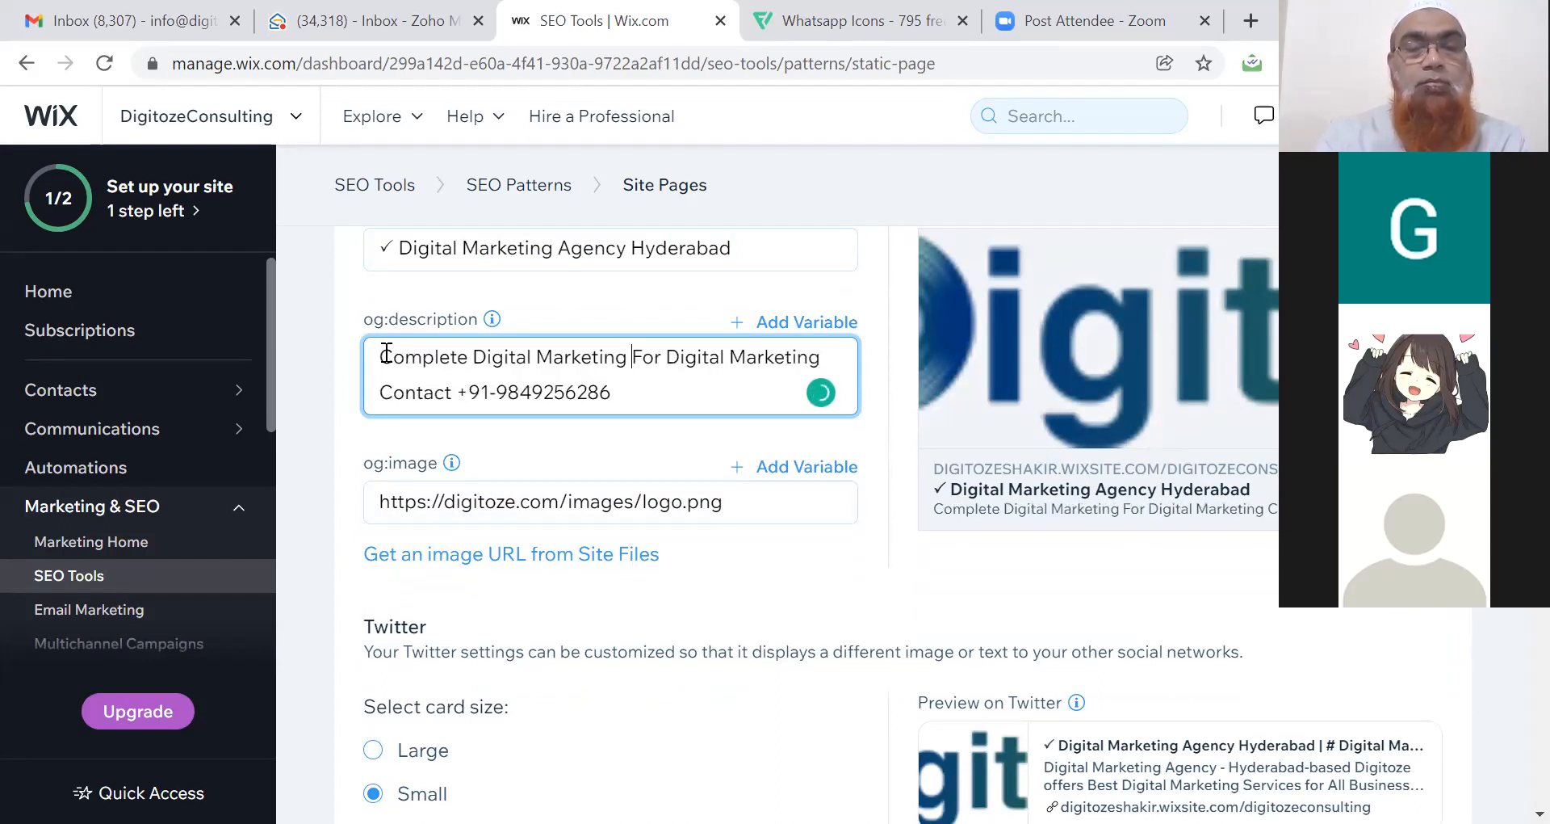
text(s )
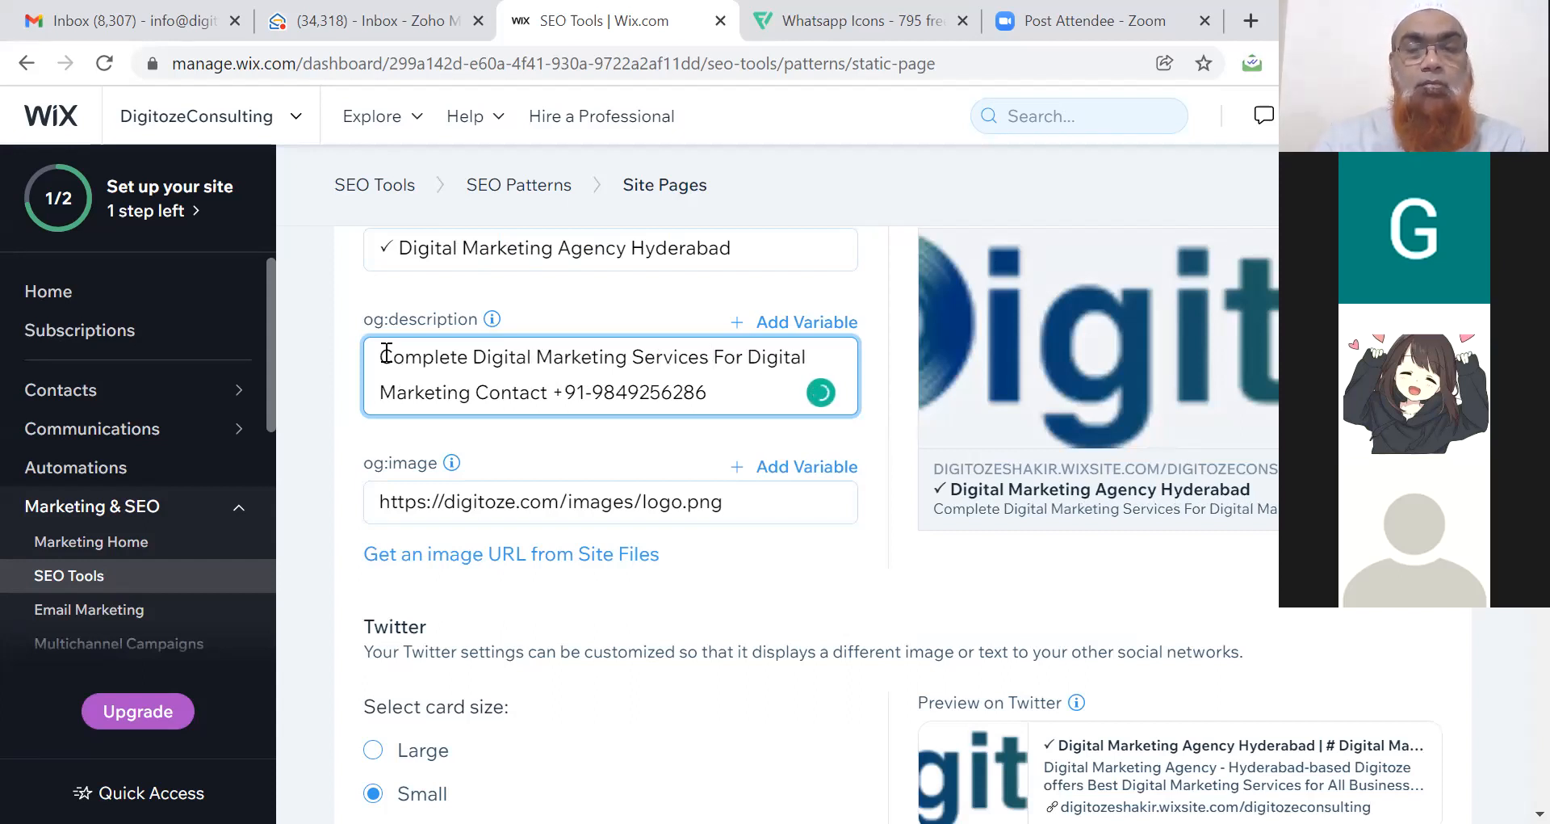
text(&)
text(| # Digital Marketing Training)
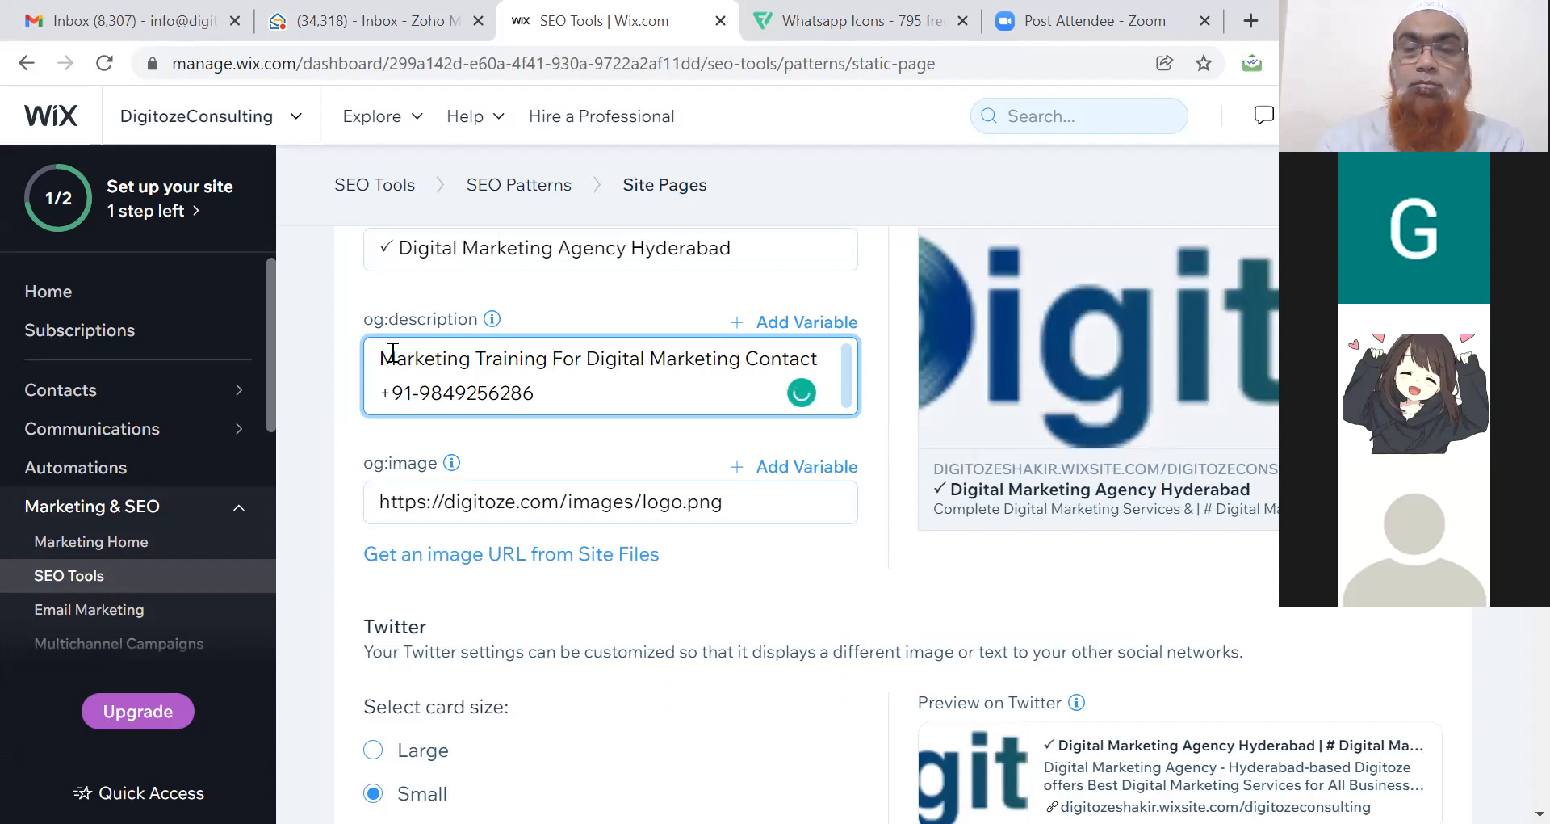
text(-)
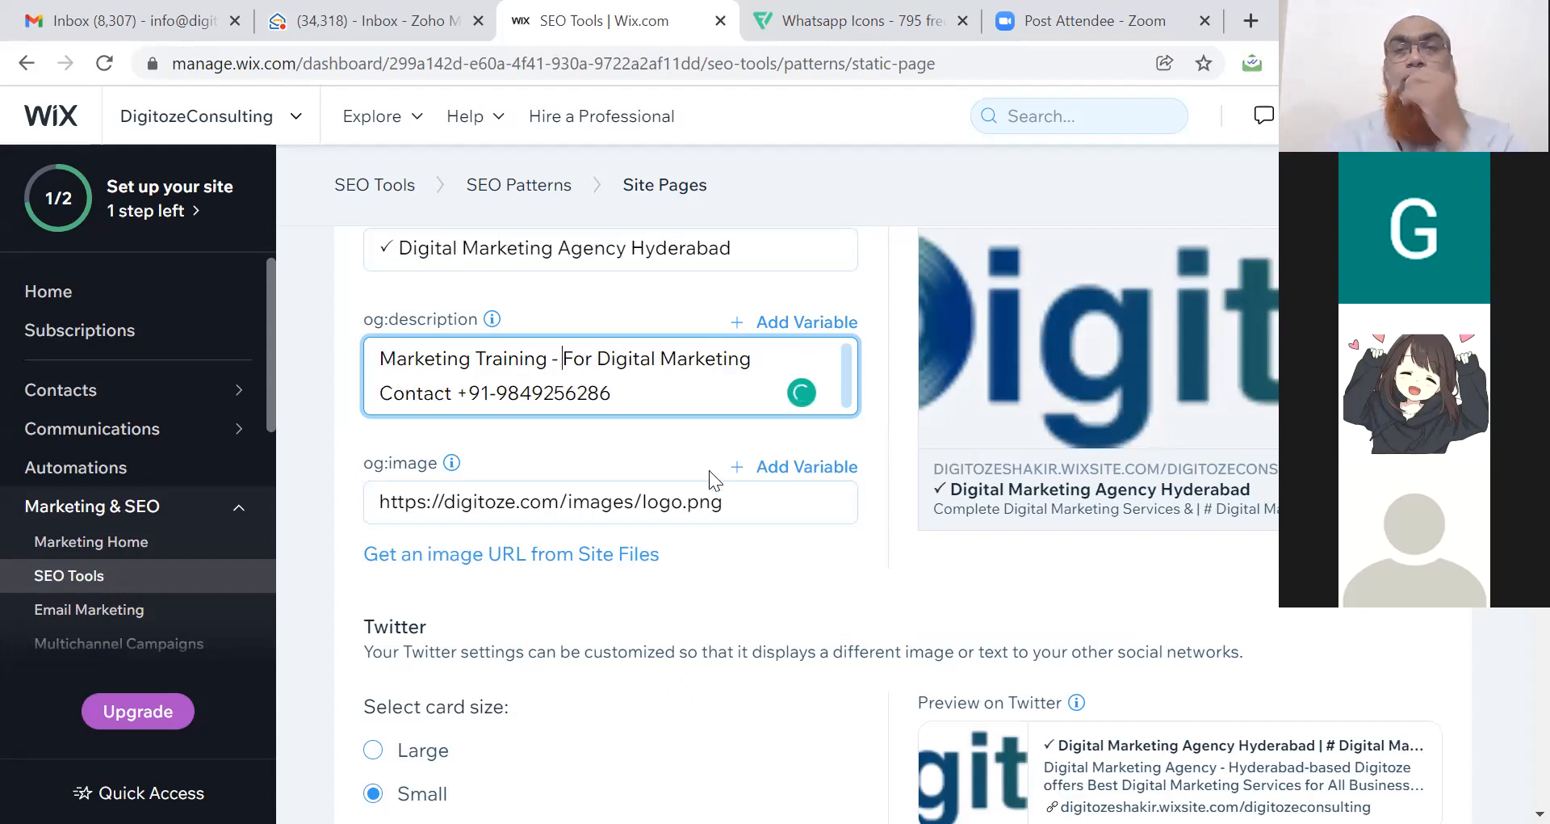
Delete the logo URL from og:image so it reverts to the General Social Image variable.
click(738, 504)
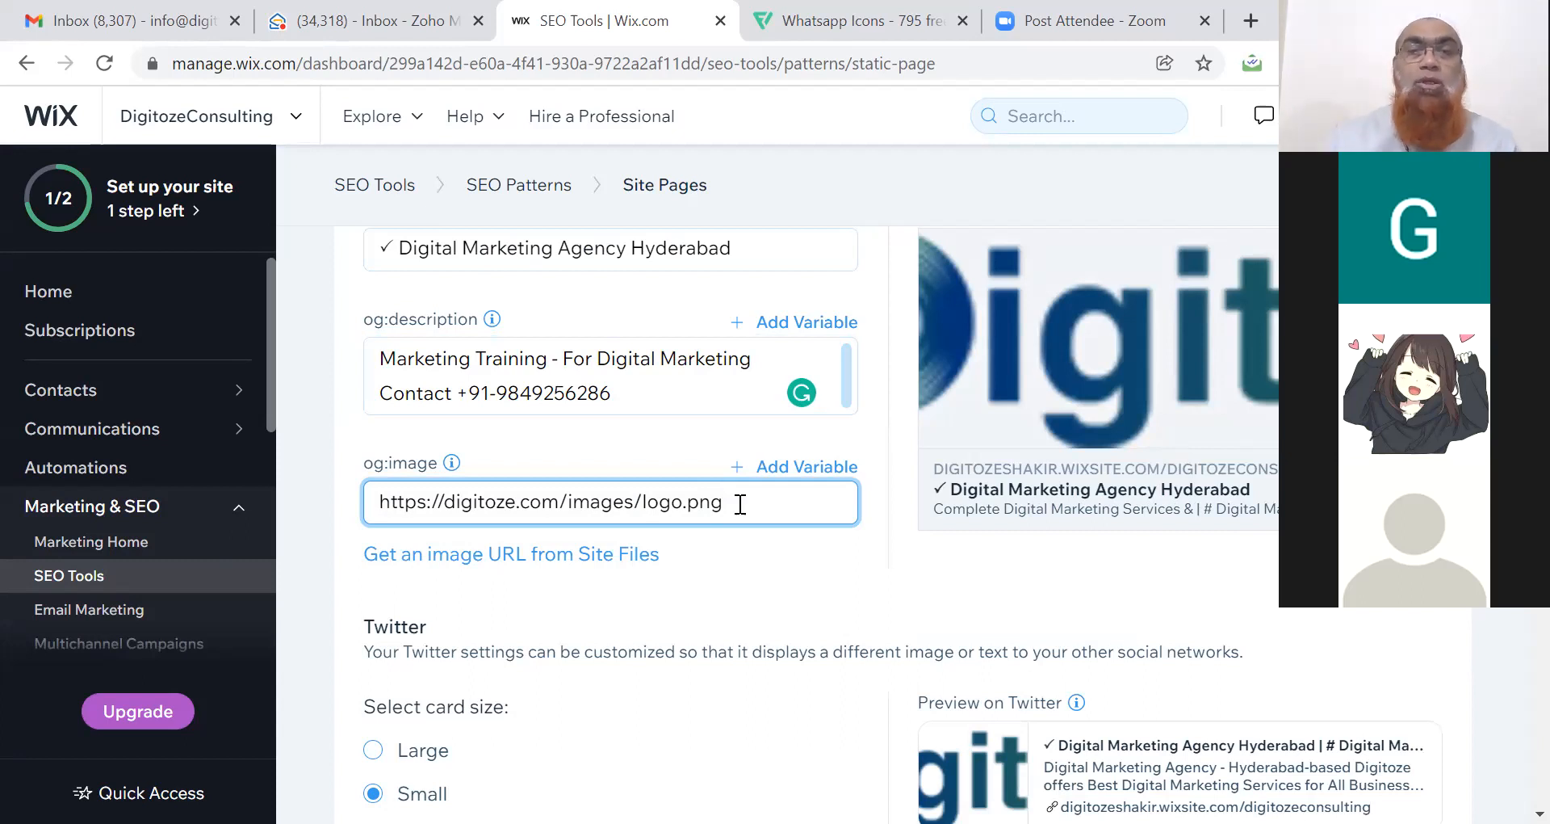
drag(741, 503, 667, 504)
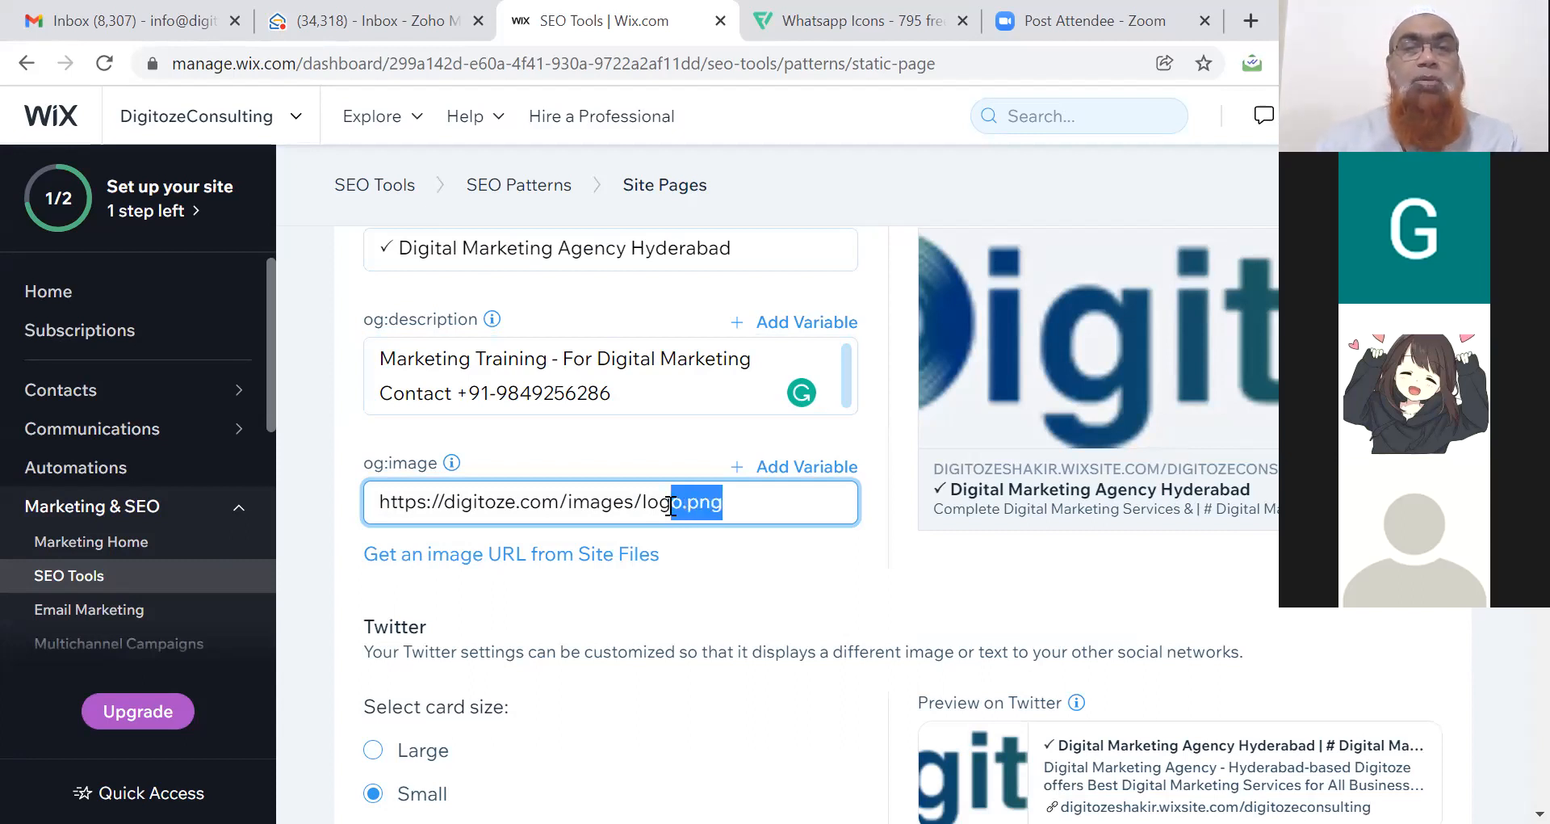
triple_click(671, 505)
key(BackSpace)
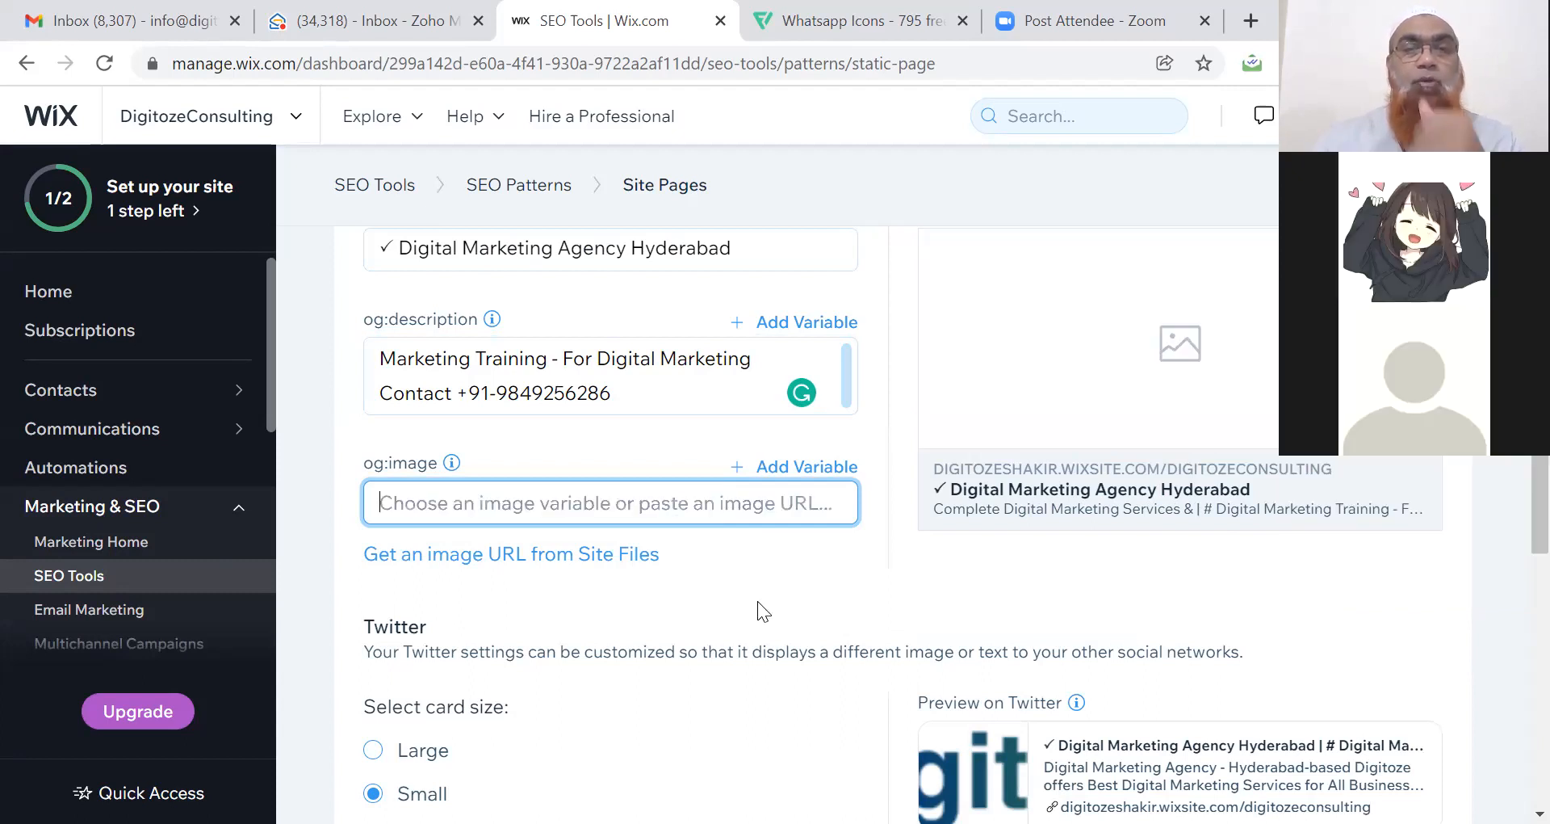
click(756, 599)
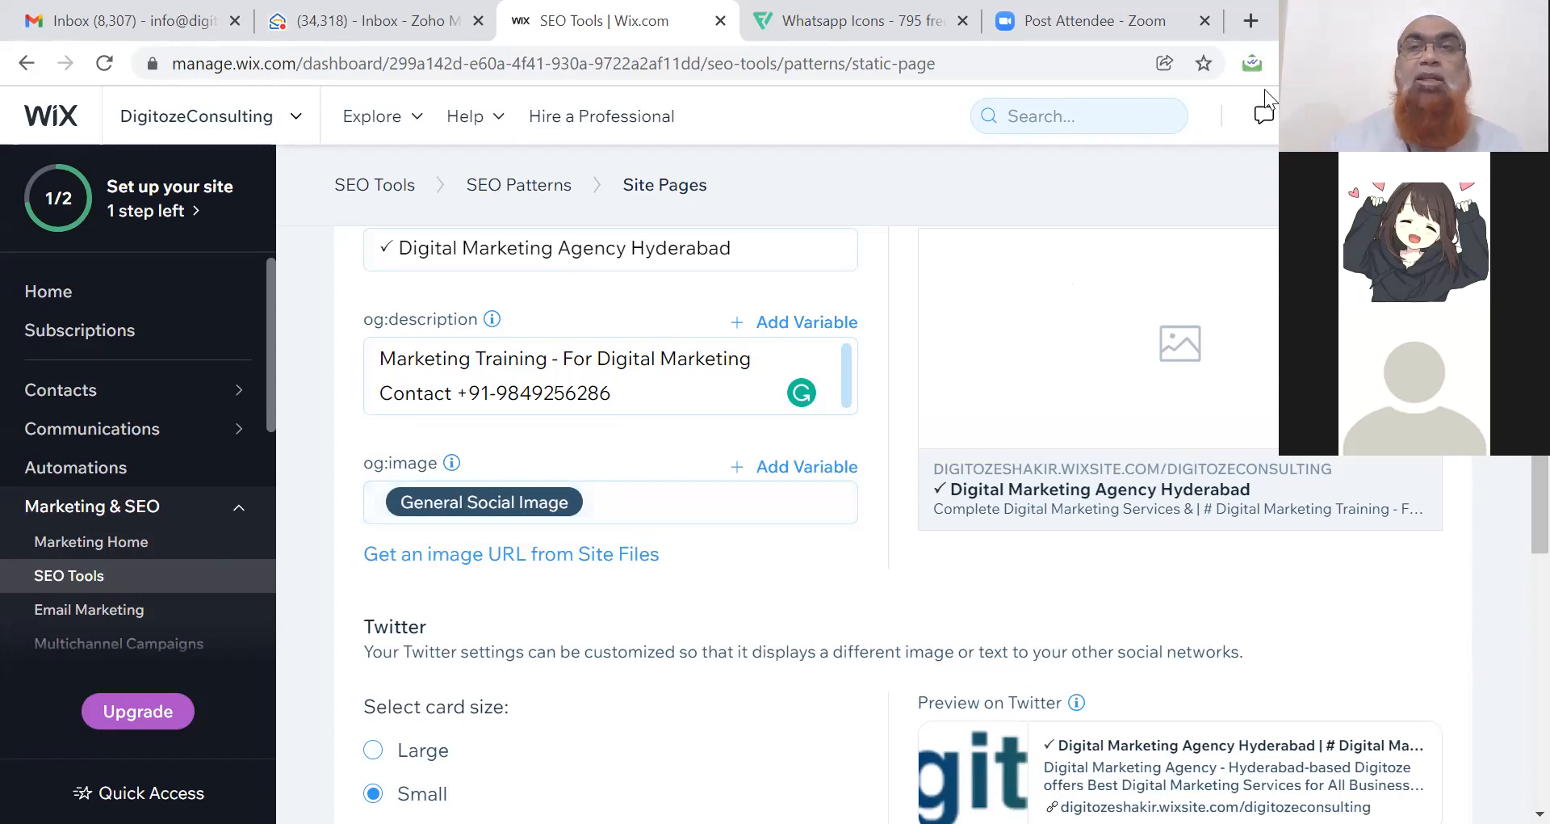
Search Google for 'digitoze' in a new tab and scroll through the results.
click(1251, 20)
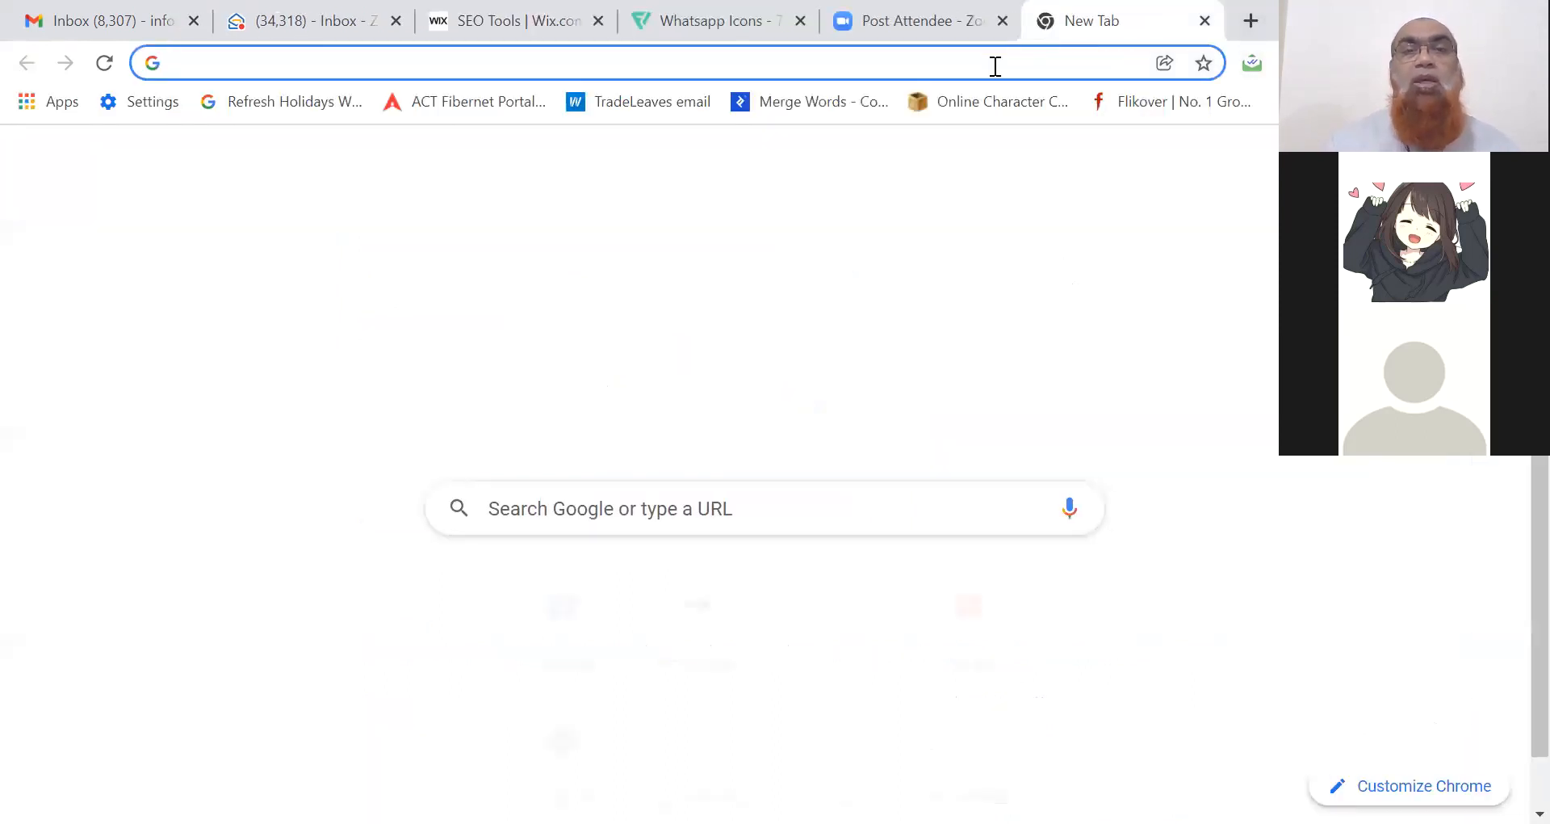
click(994, 63)
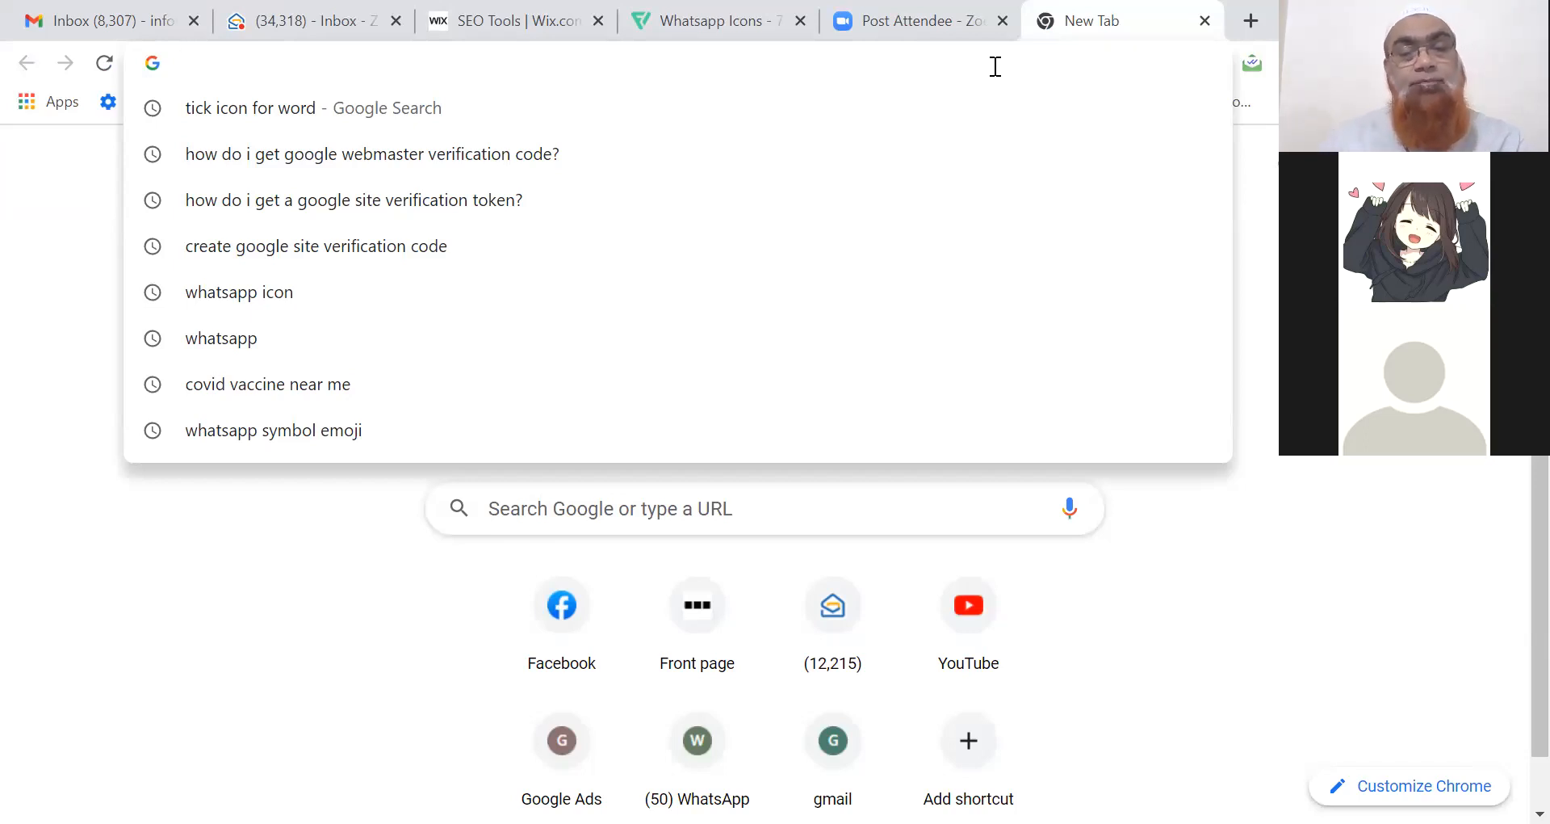
text(we)
key(BackSpace)
key(BackSpace)
key(BackSpace)
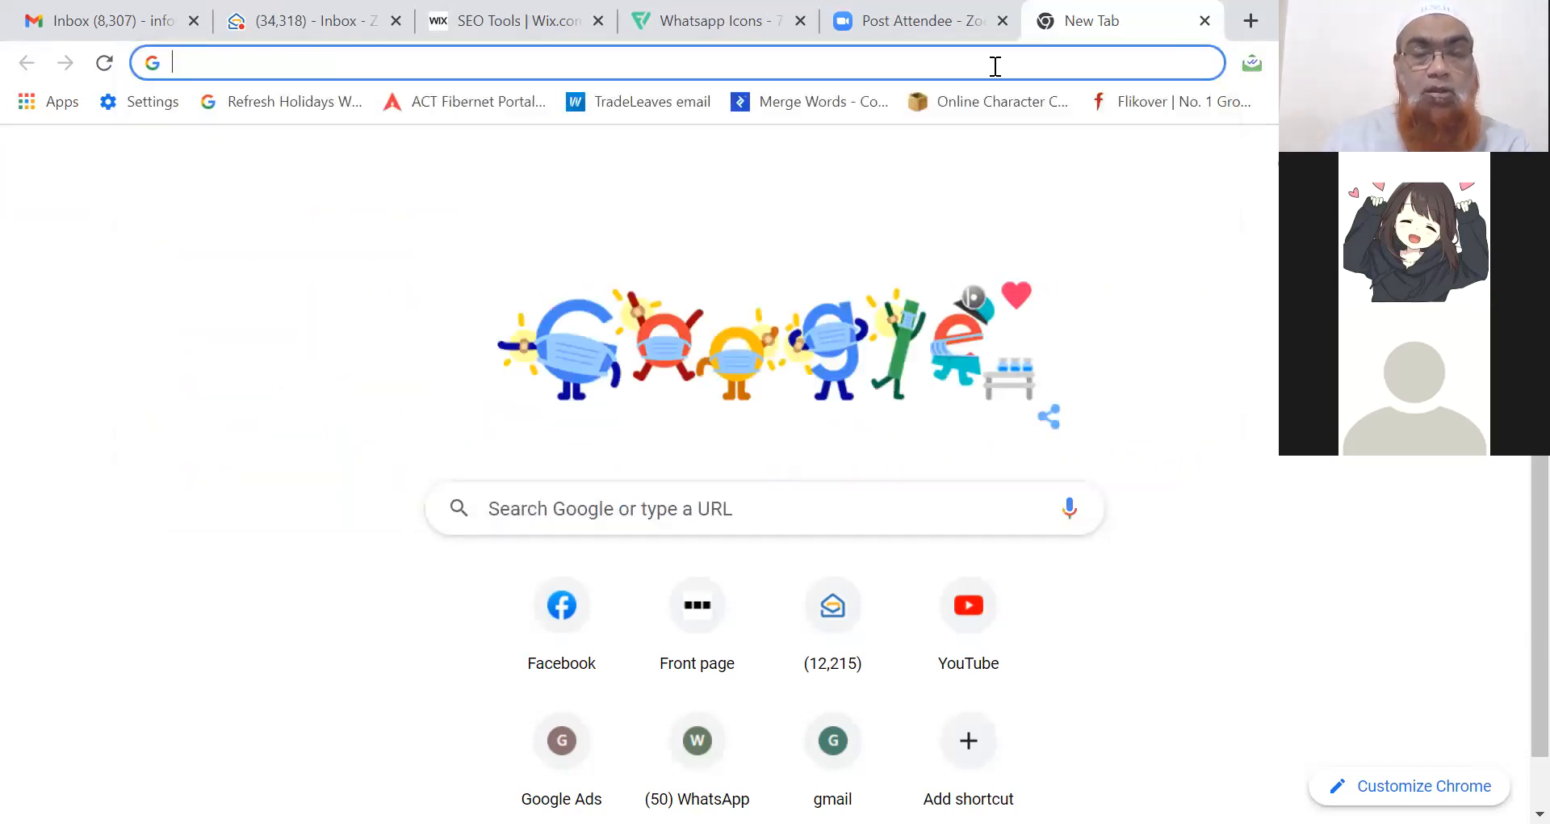
text(digitoze)
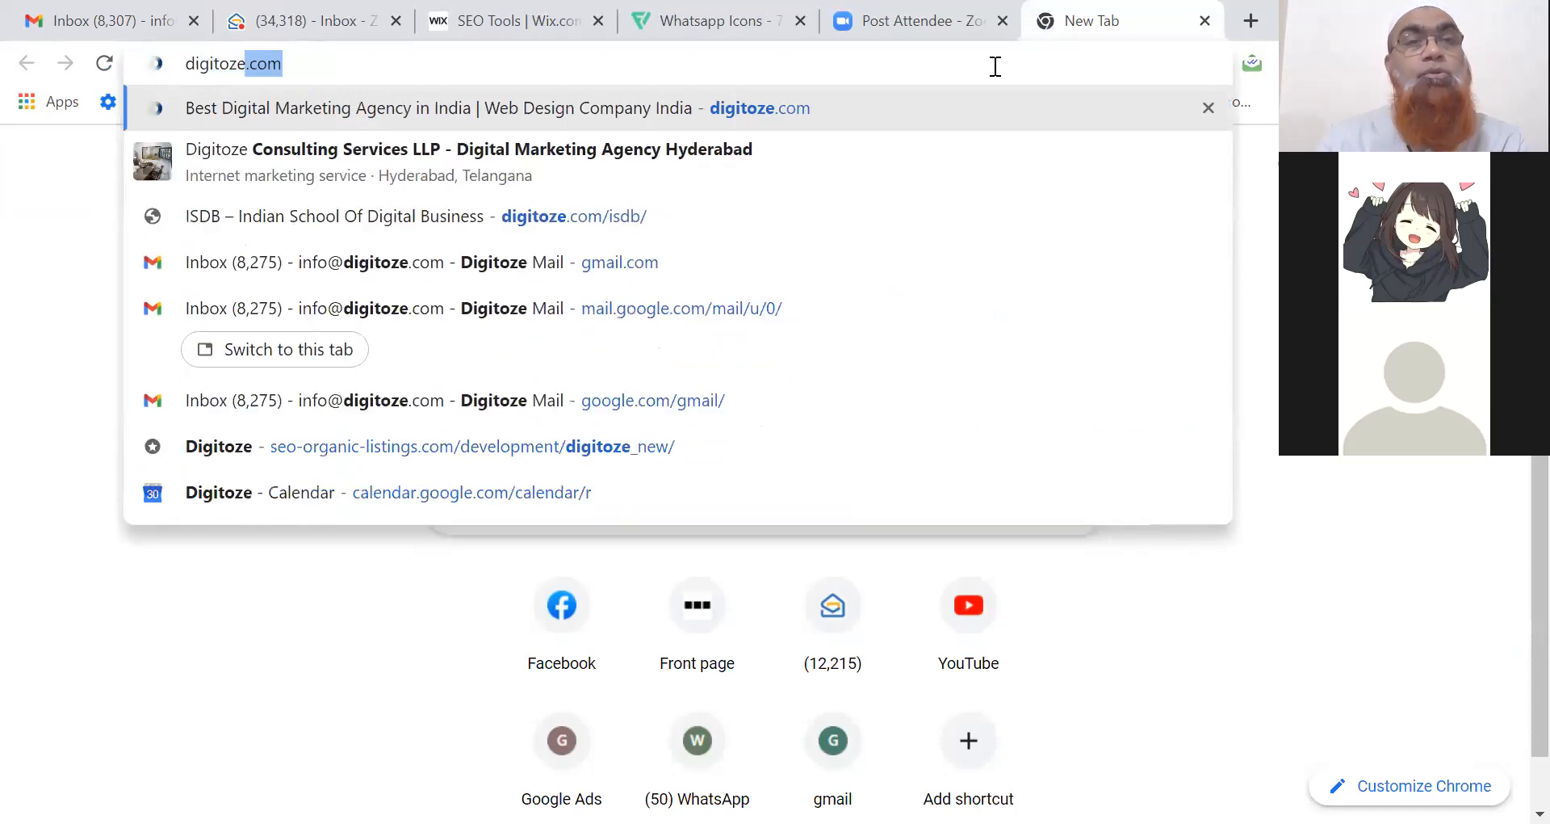
key(Return)
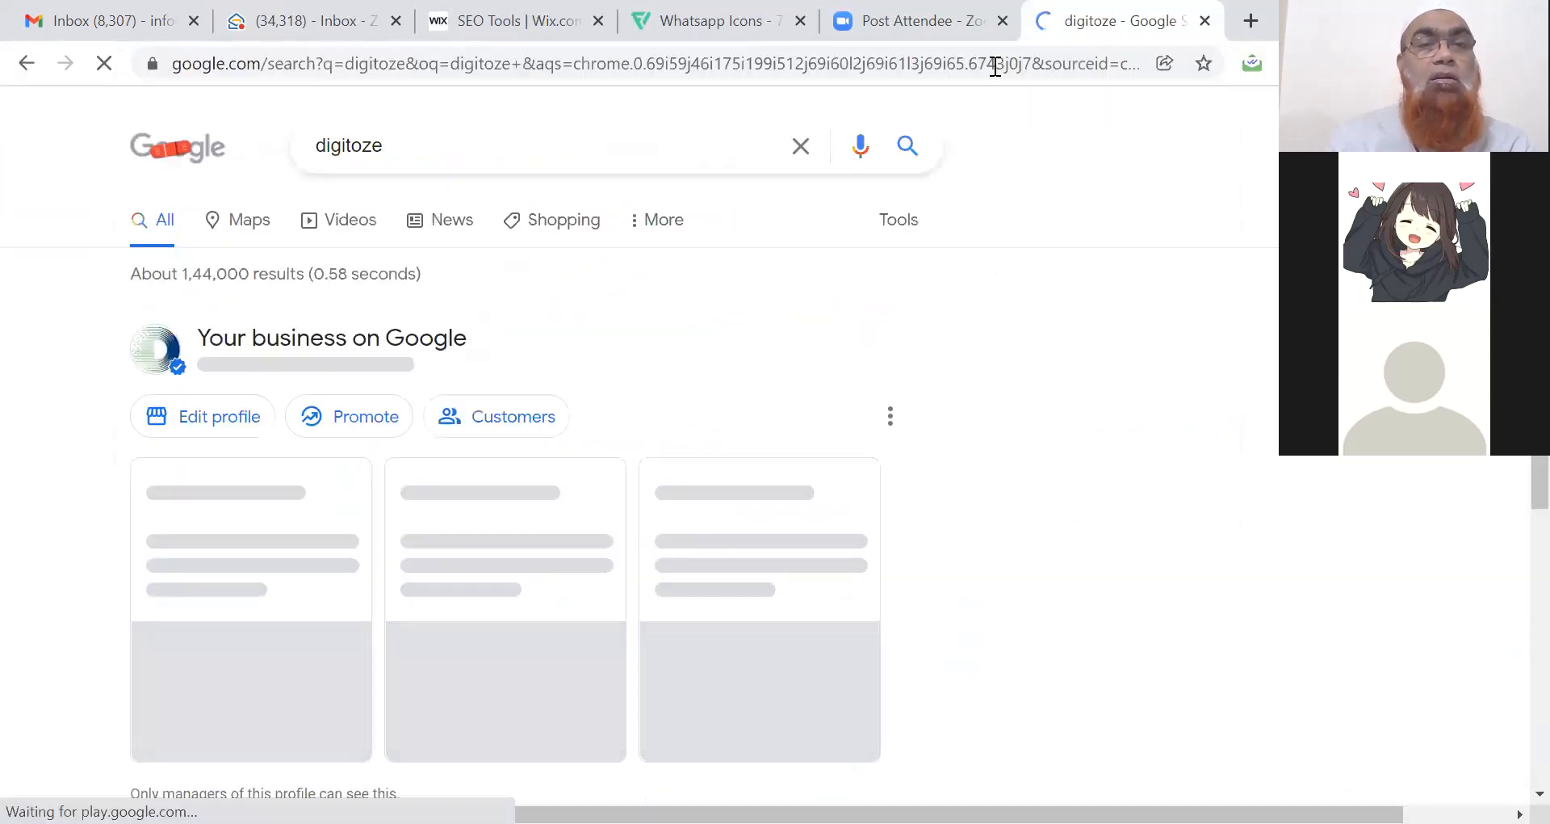
scroll(893, 150, down, 5)
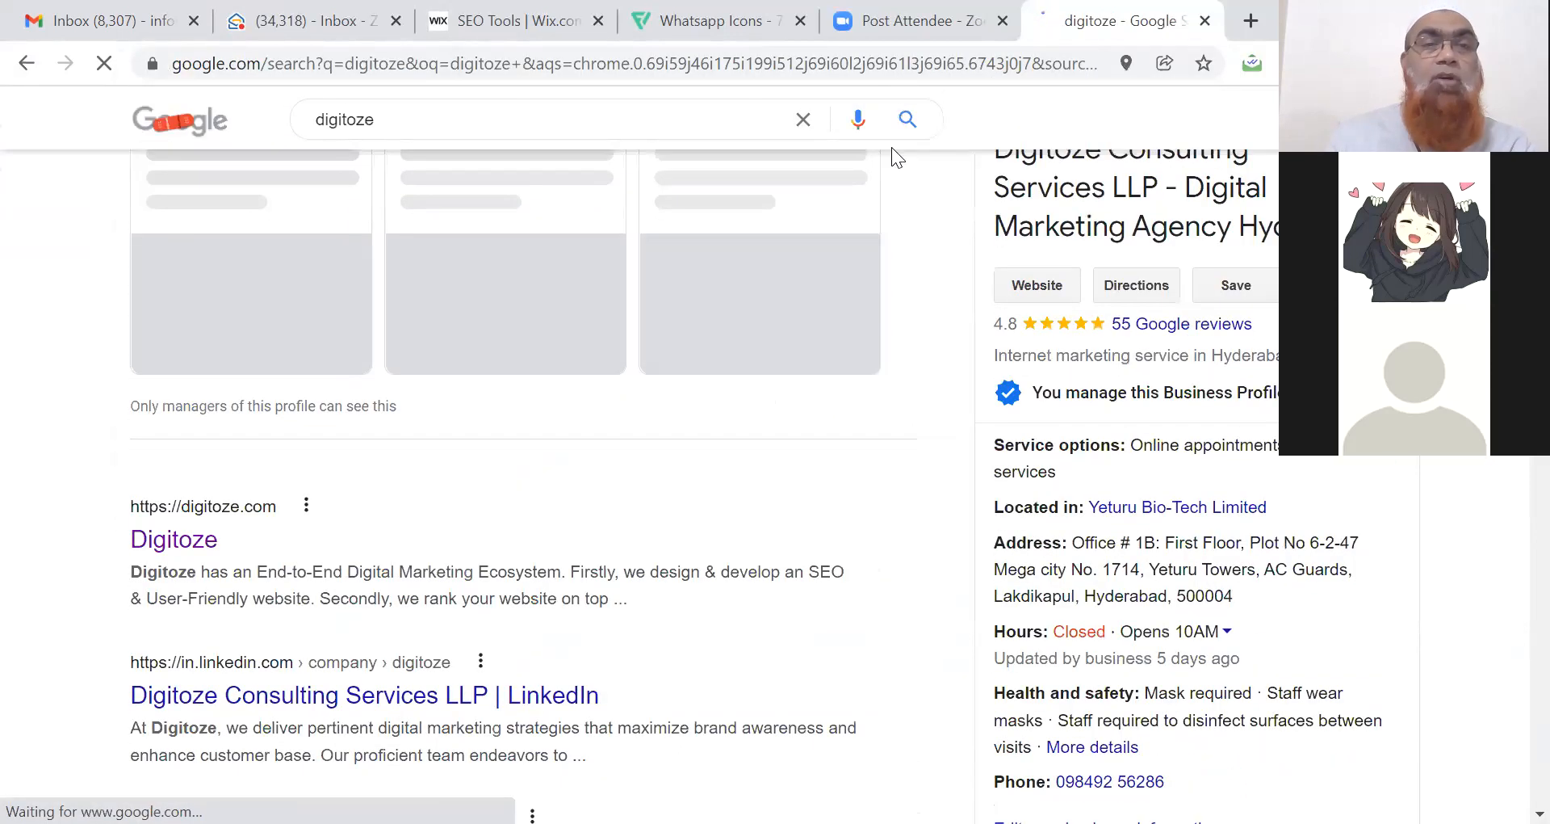
scroll(891, 147, down, 5)
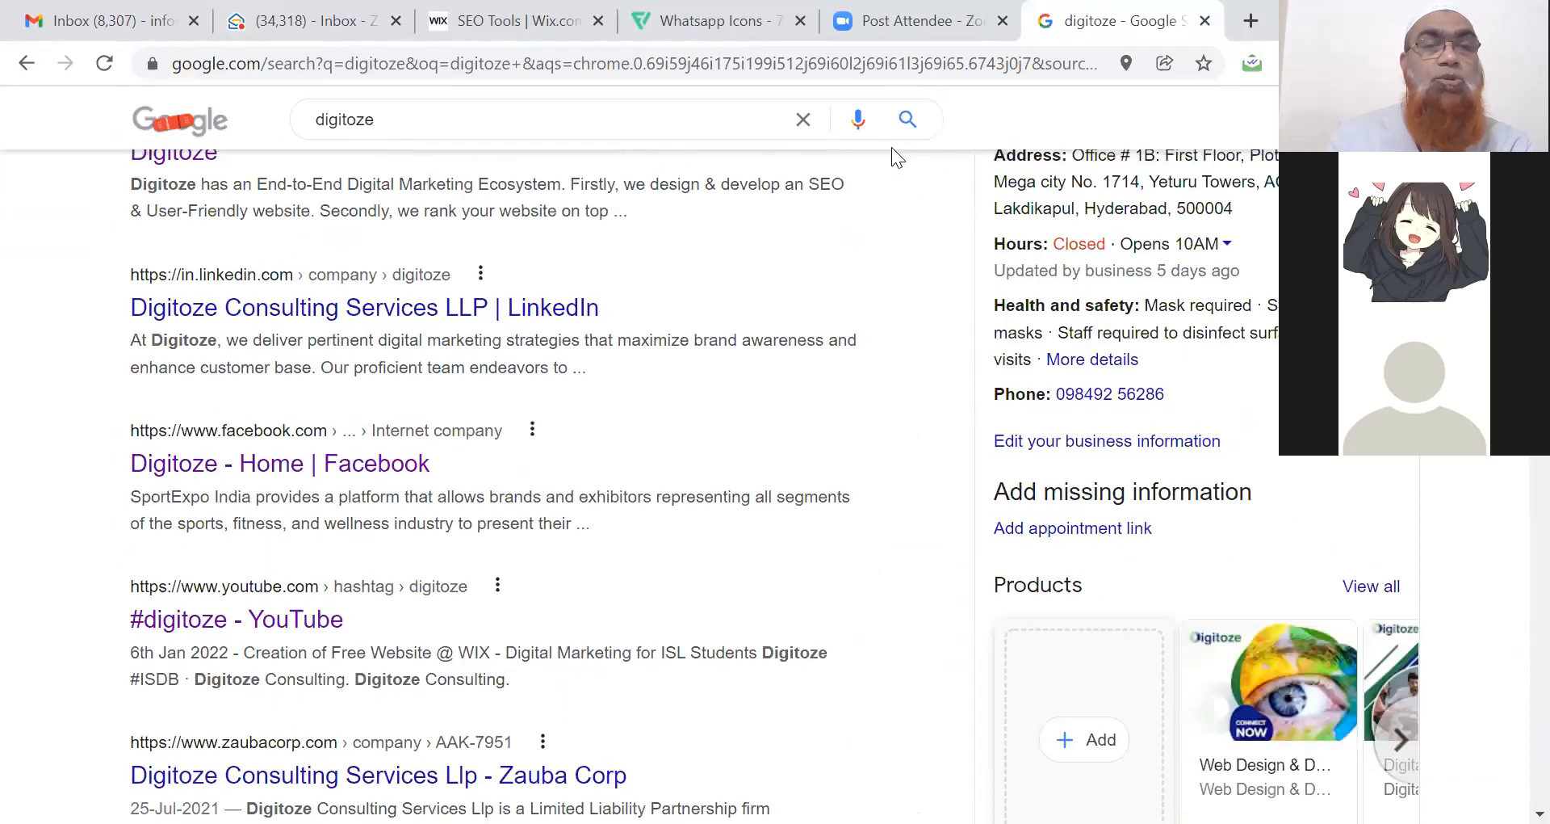
scroll(892, 147, down, 6)
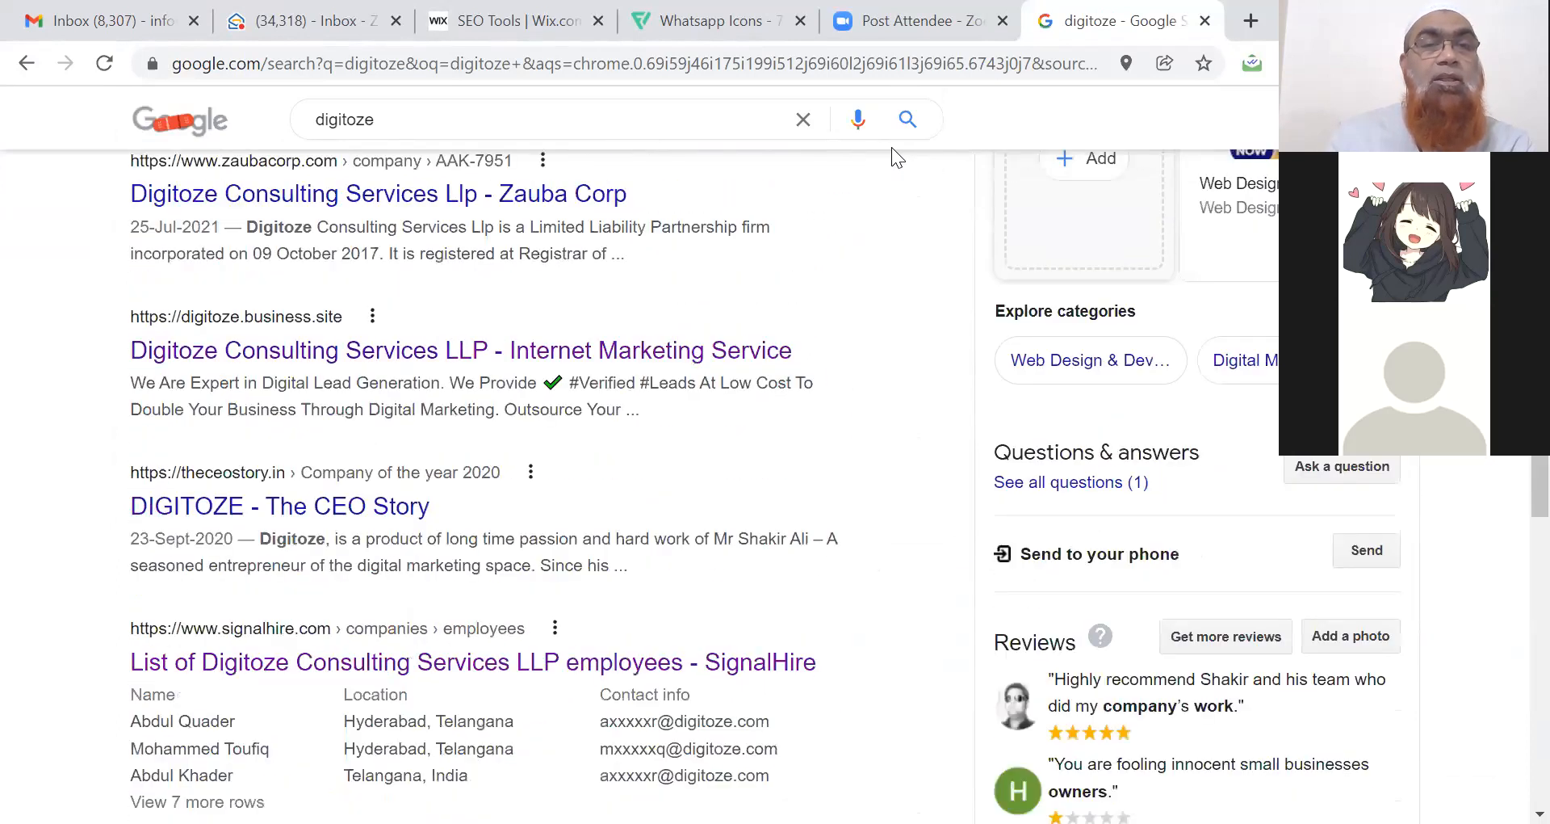
Open digitoze.business.site and copy the cheetah 'Maximize your Business Digitally' banner's image address.
click(666, 354)
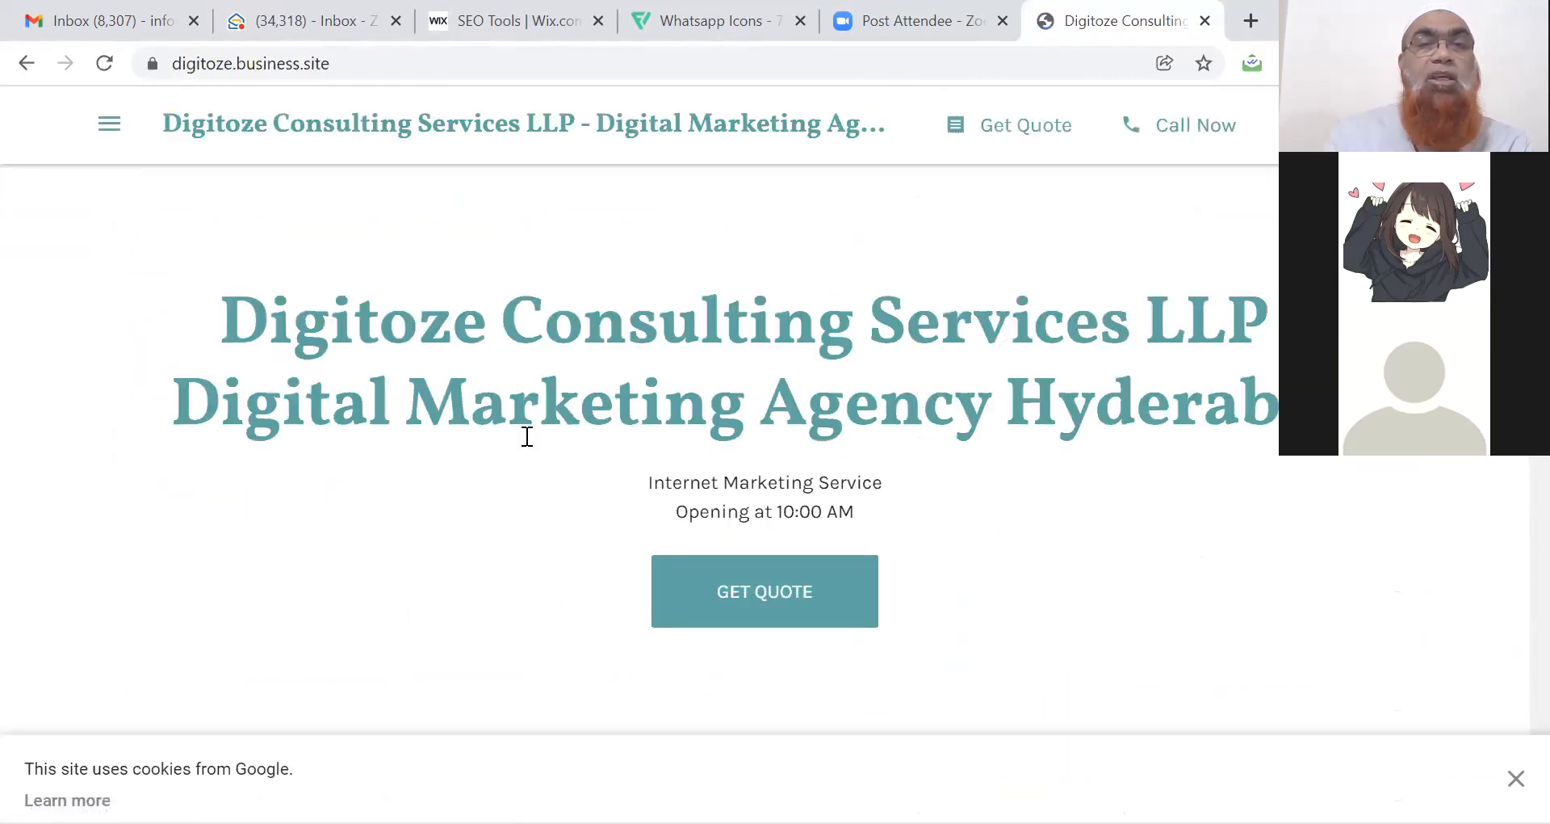
scroll(527, 436, down, 5)
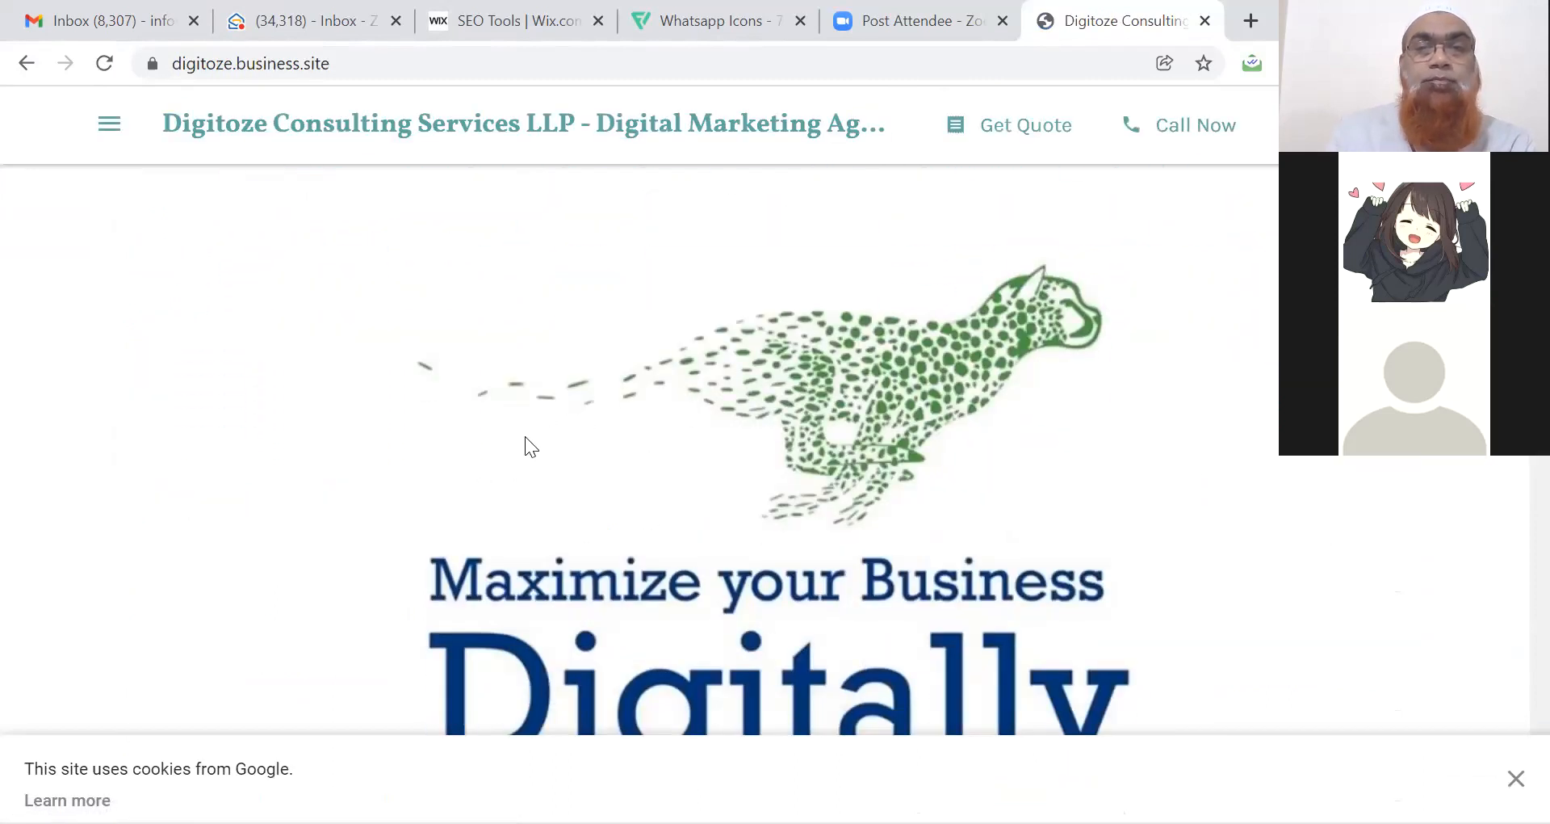
right_click(786, 454)
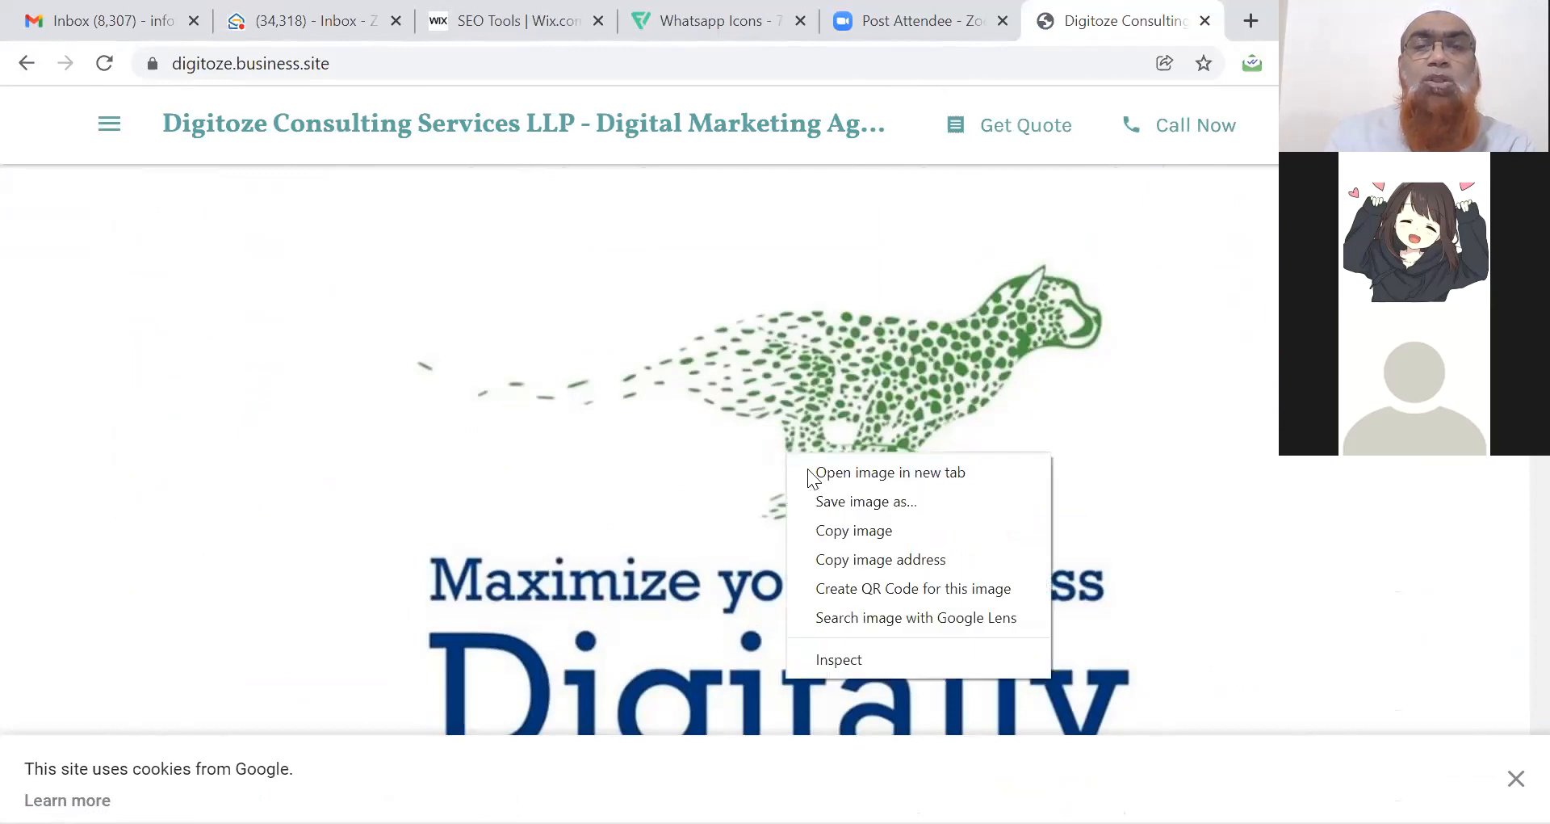
click(861, 562)
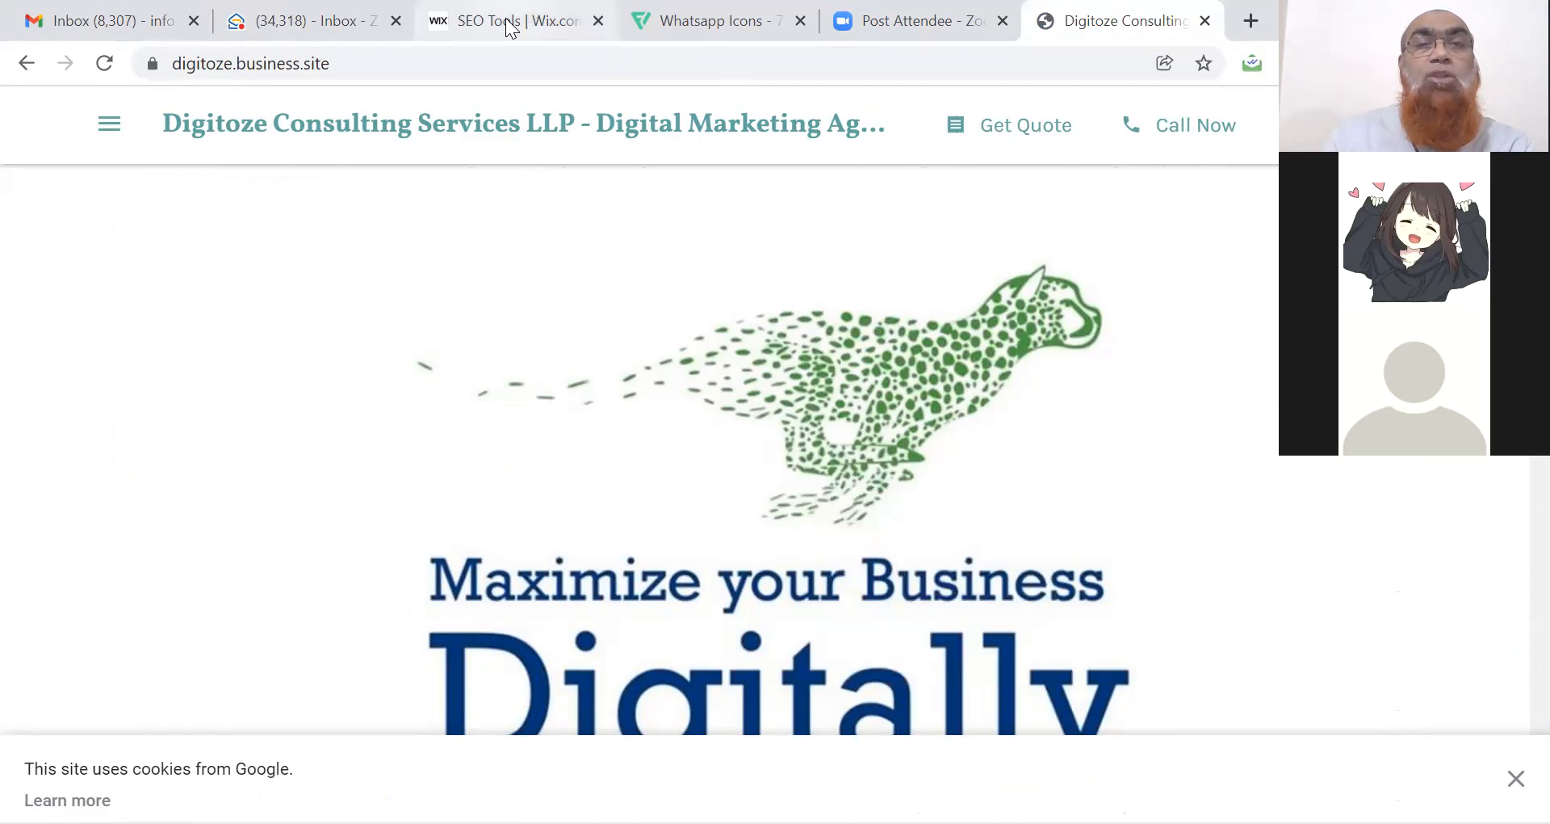
click(513, 22)
Replace og:image with the copied banner URL so the social preview shows the cheetah image.
click(613, 504)
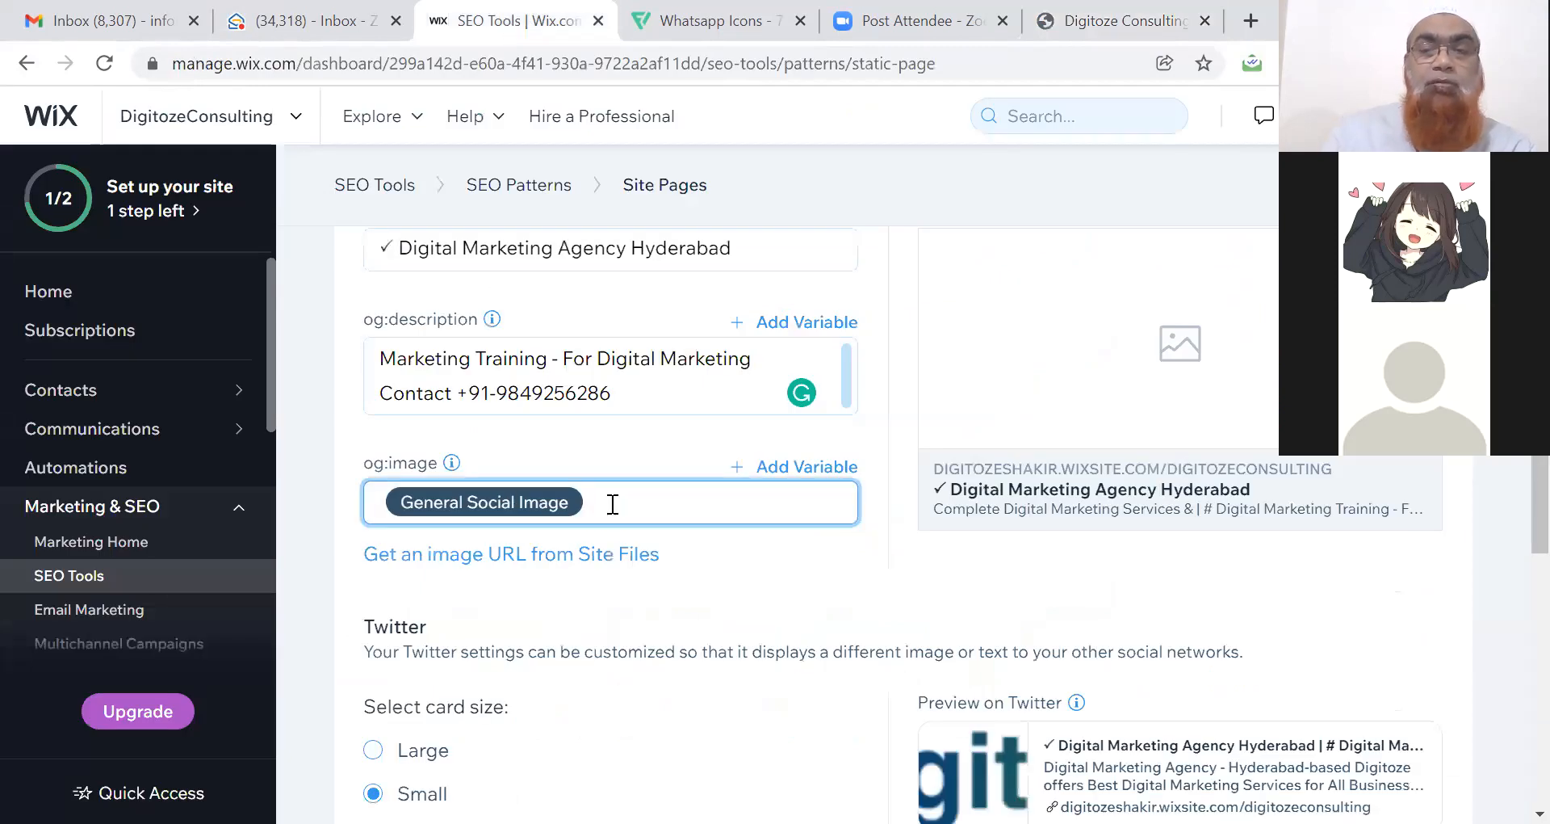
key(BackSpace)
key(ctrl+v)
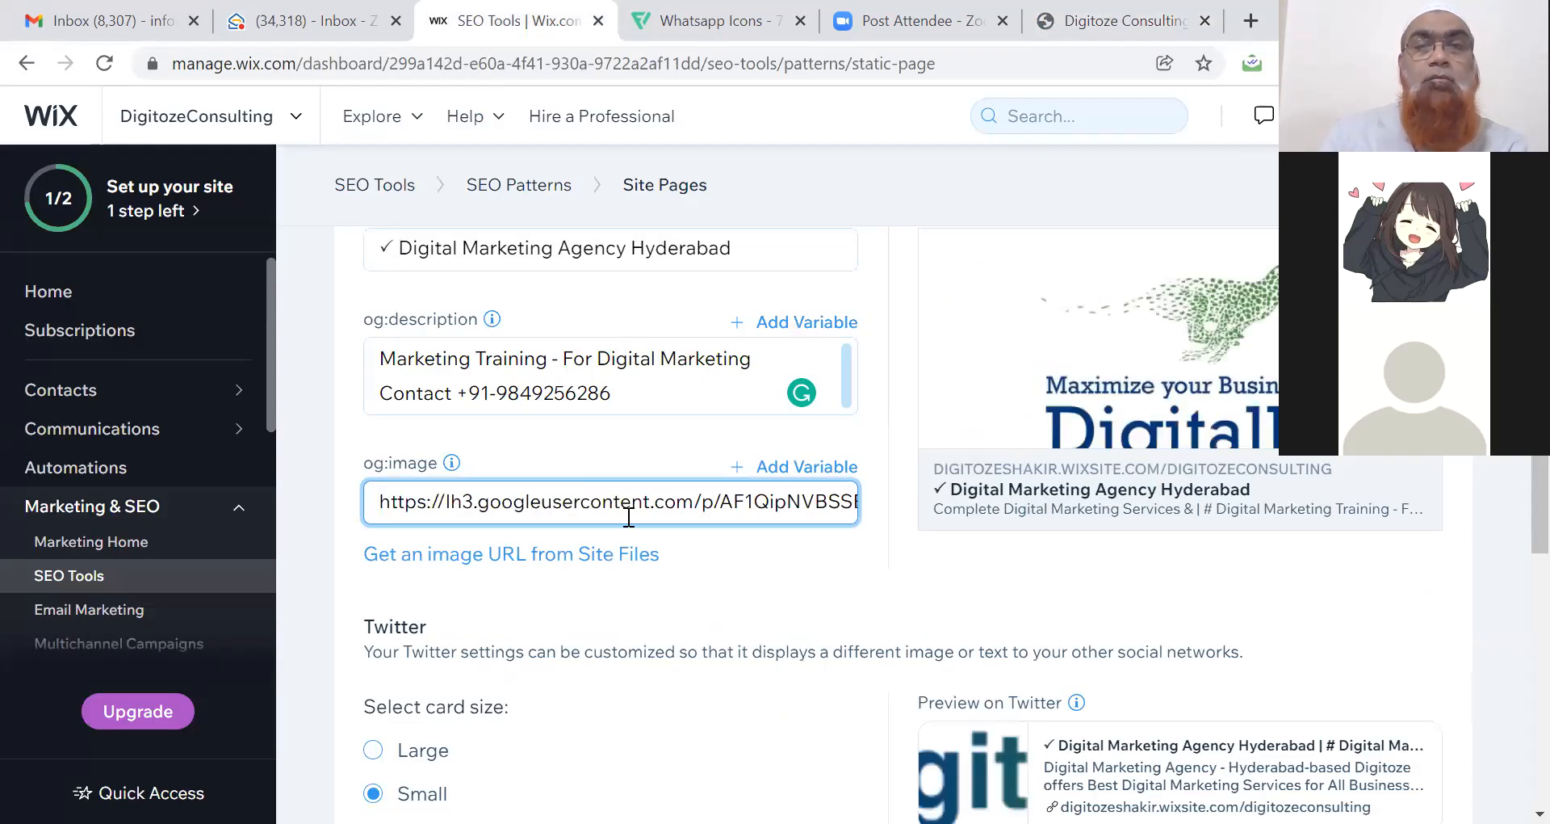
click(769, 581)
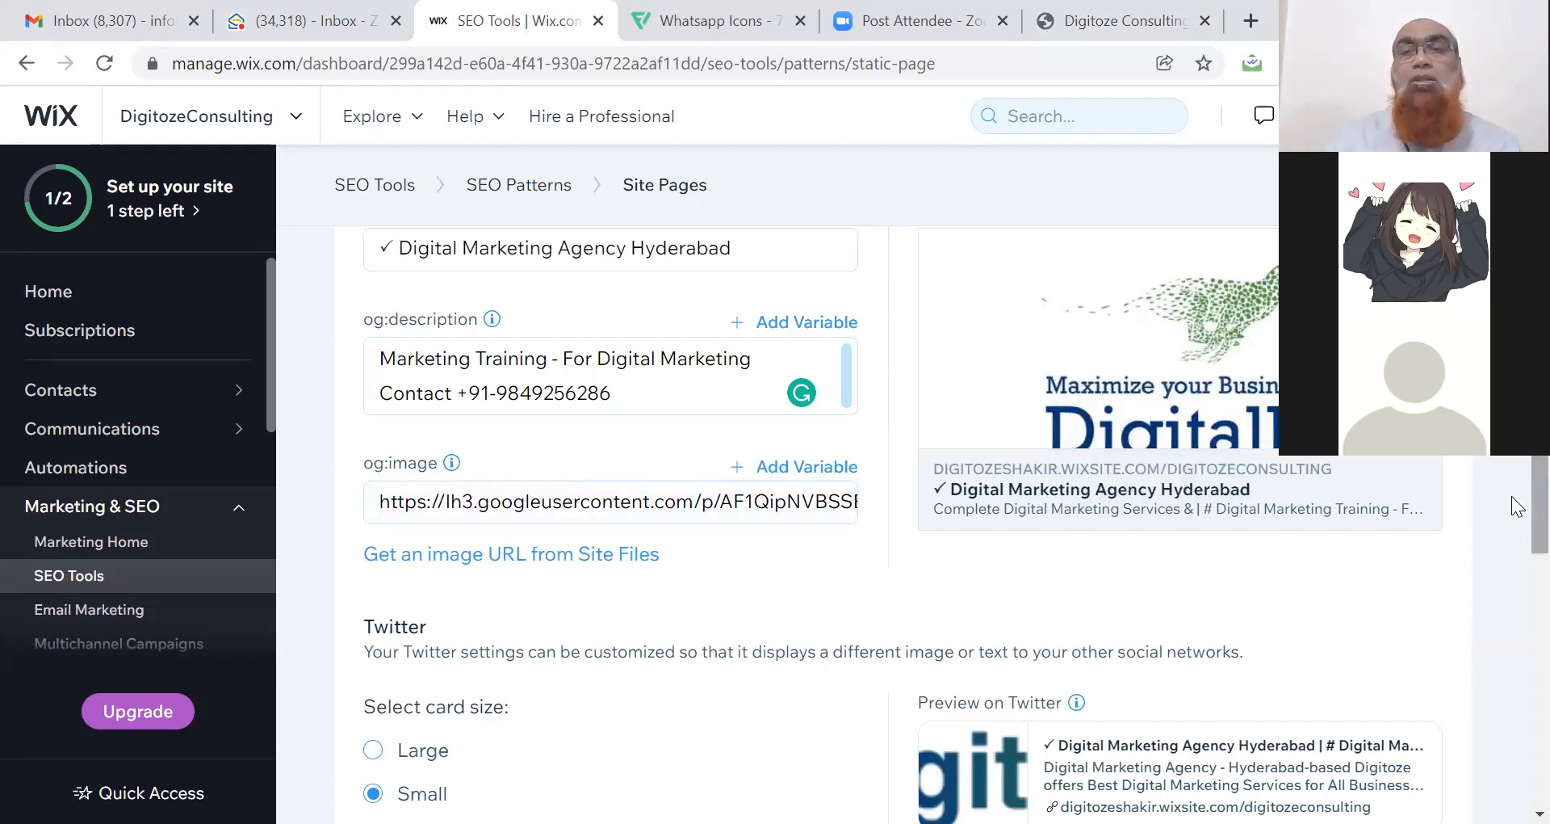
scroll(1512, 498, down, 2)
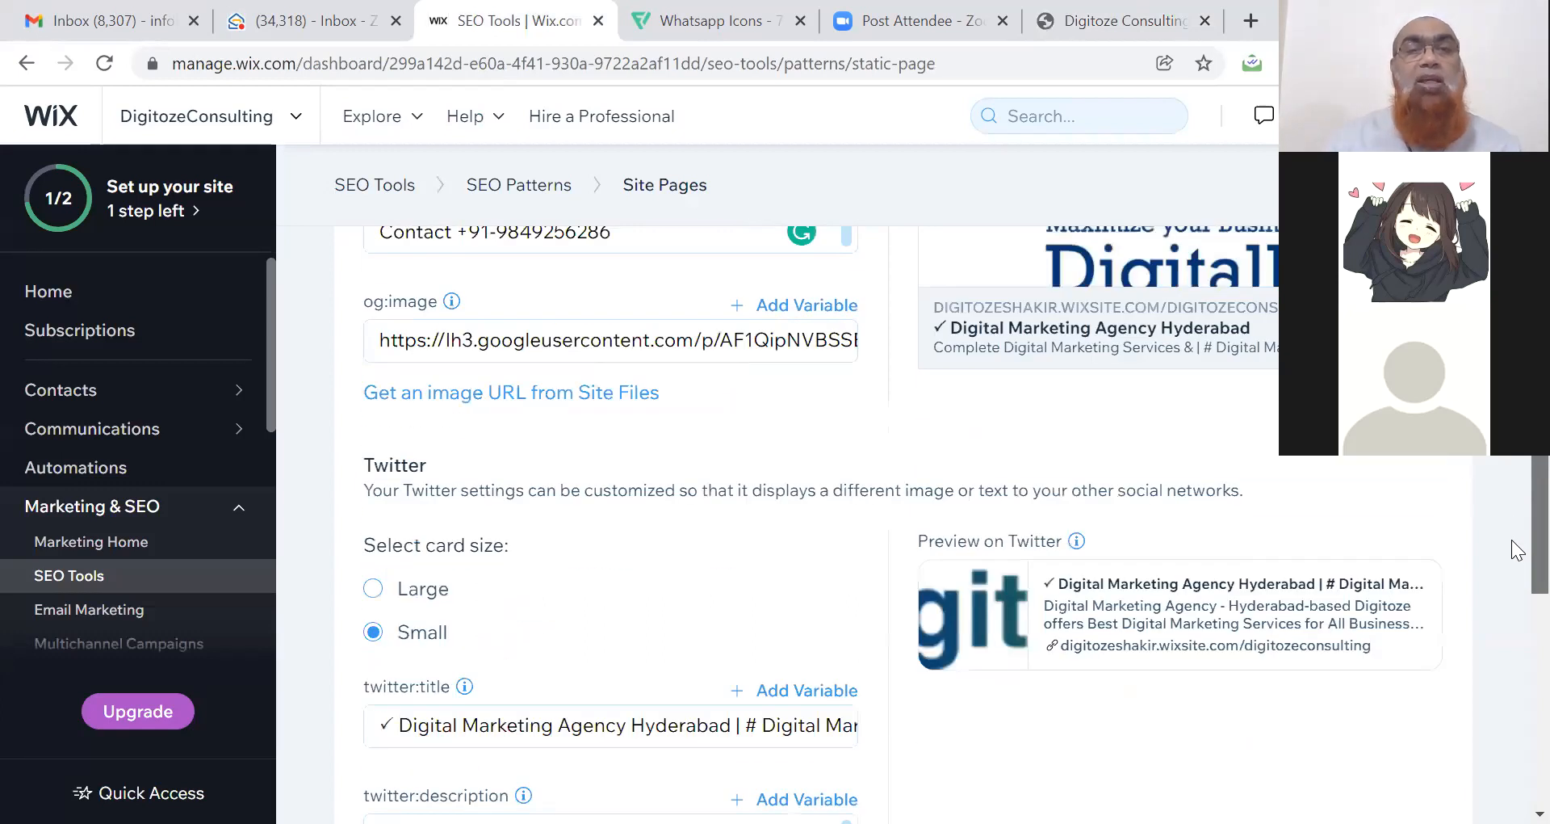
scroll(1512, 539, down, 1)
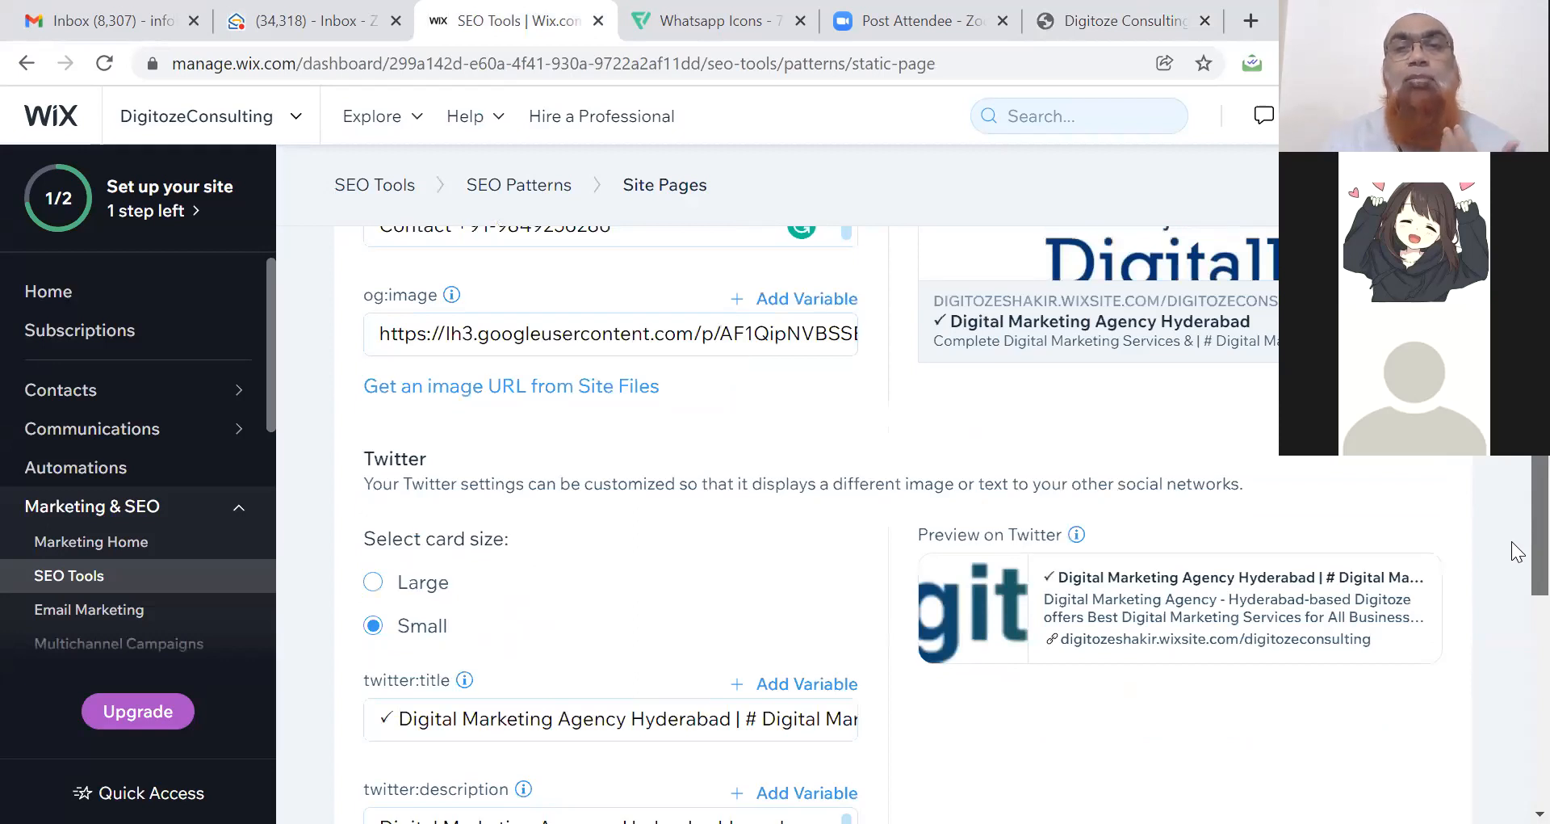
scroll(1512, 541, up, 3)
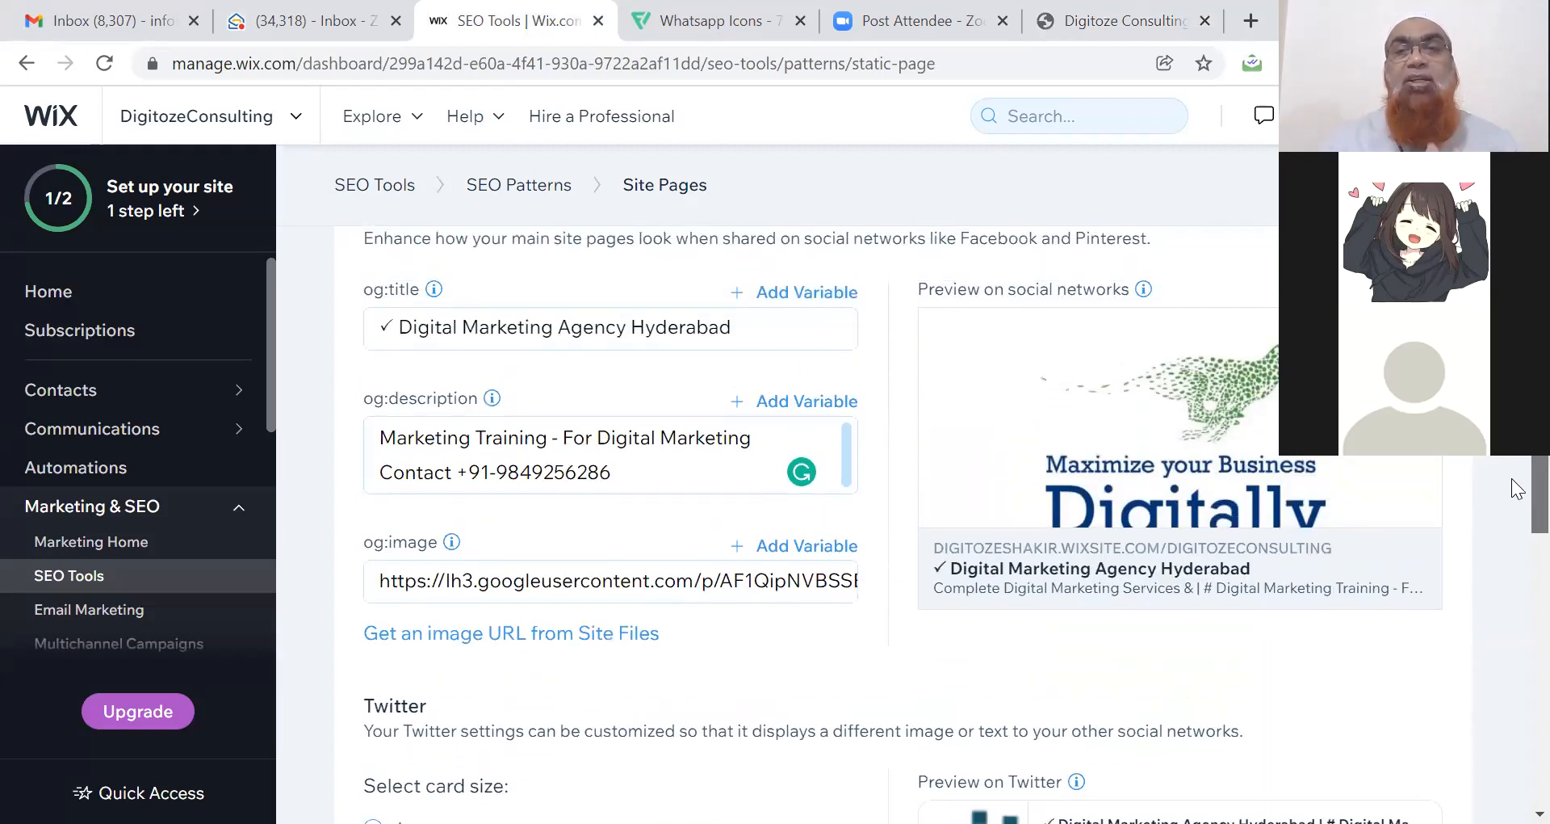
scroll(1512, 477, down, 1)
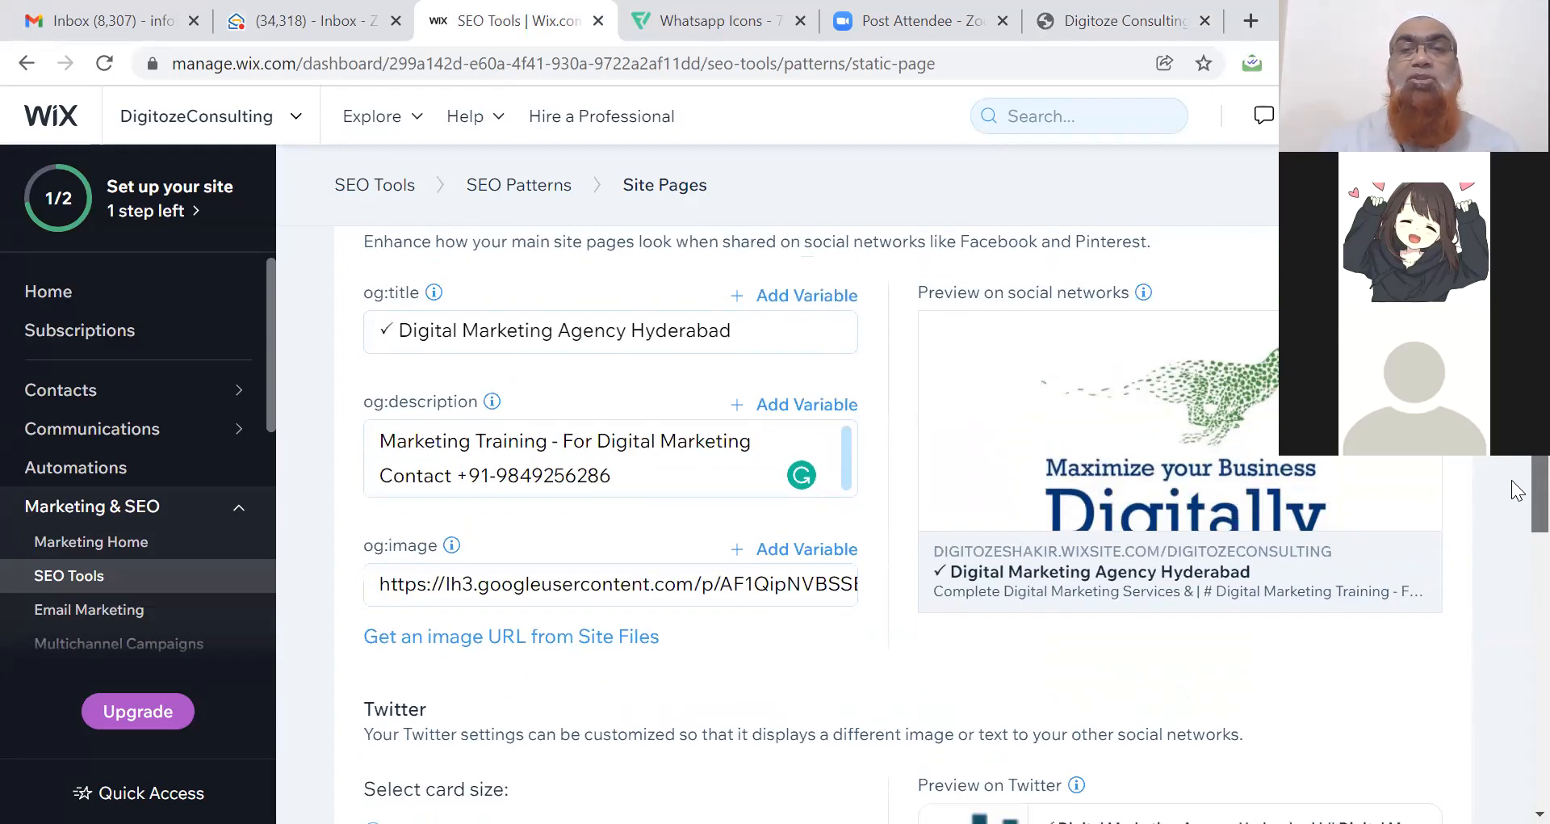
drag(1511, 485, 1518, 646)
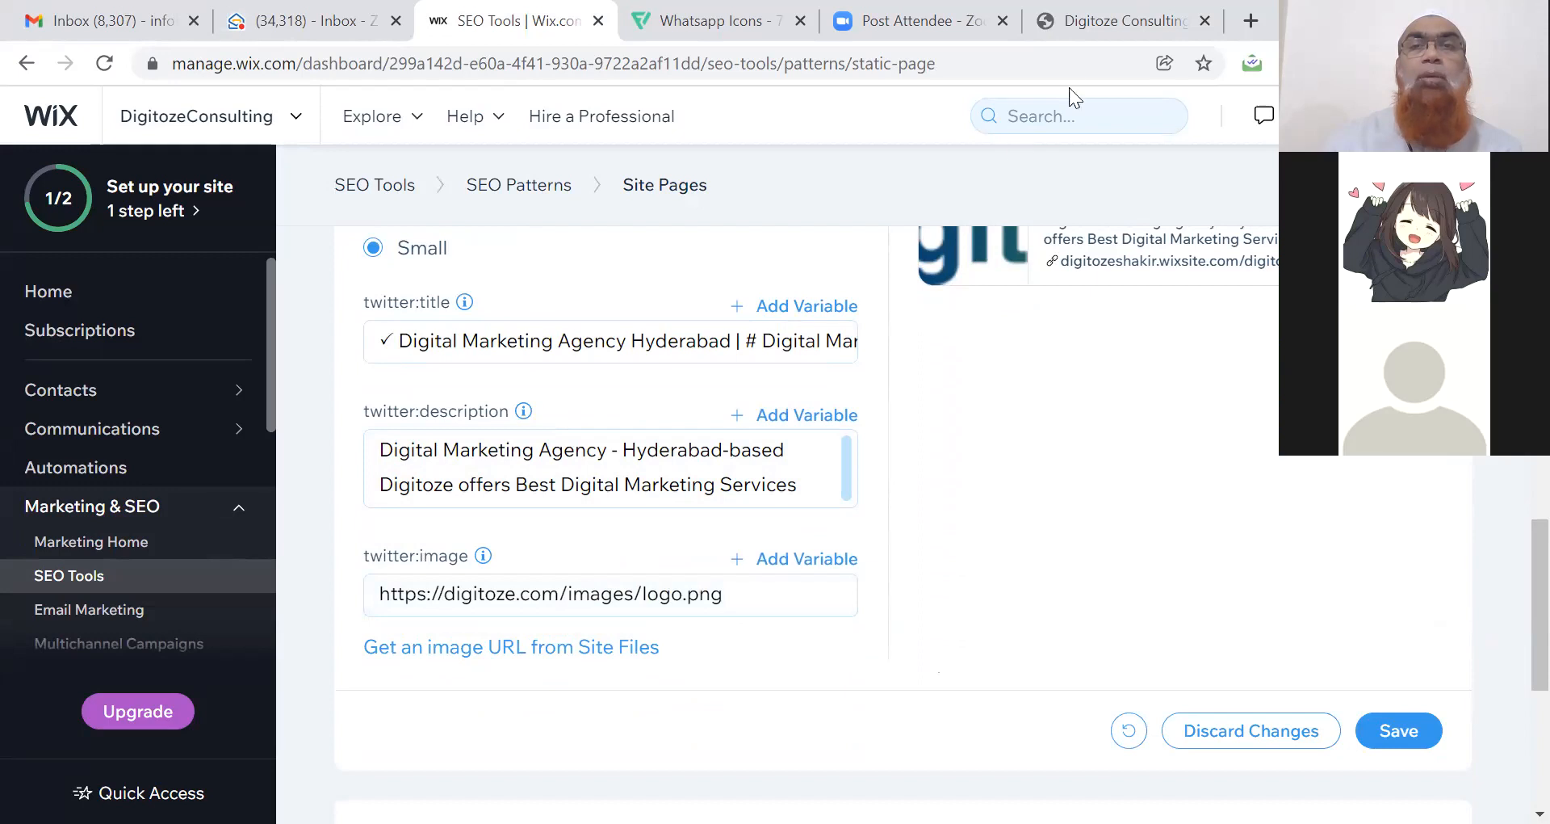
Copy the image address of the 'Want More Business Leads' post on the business site.
click(1080, 30)
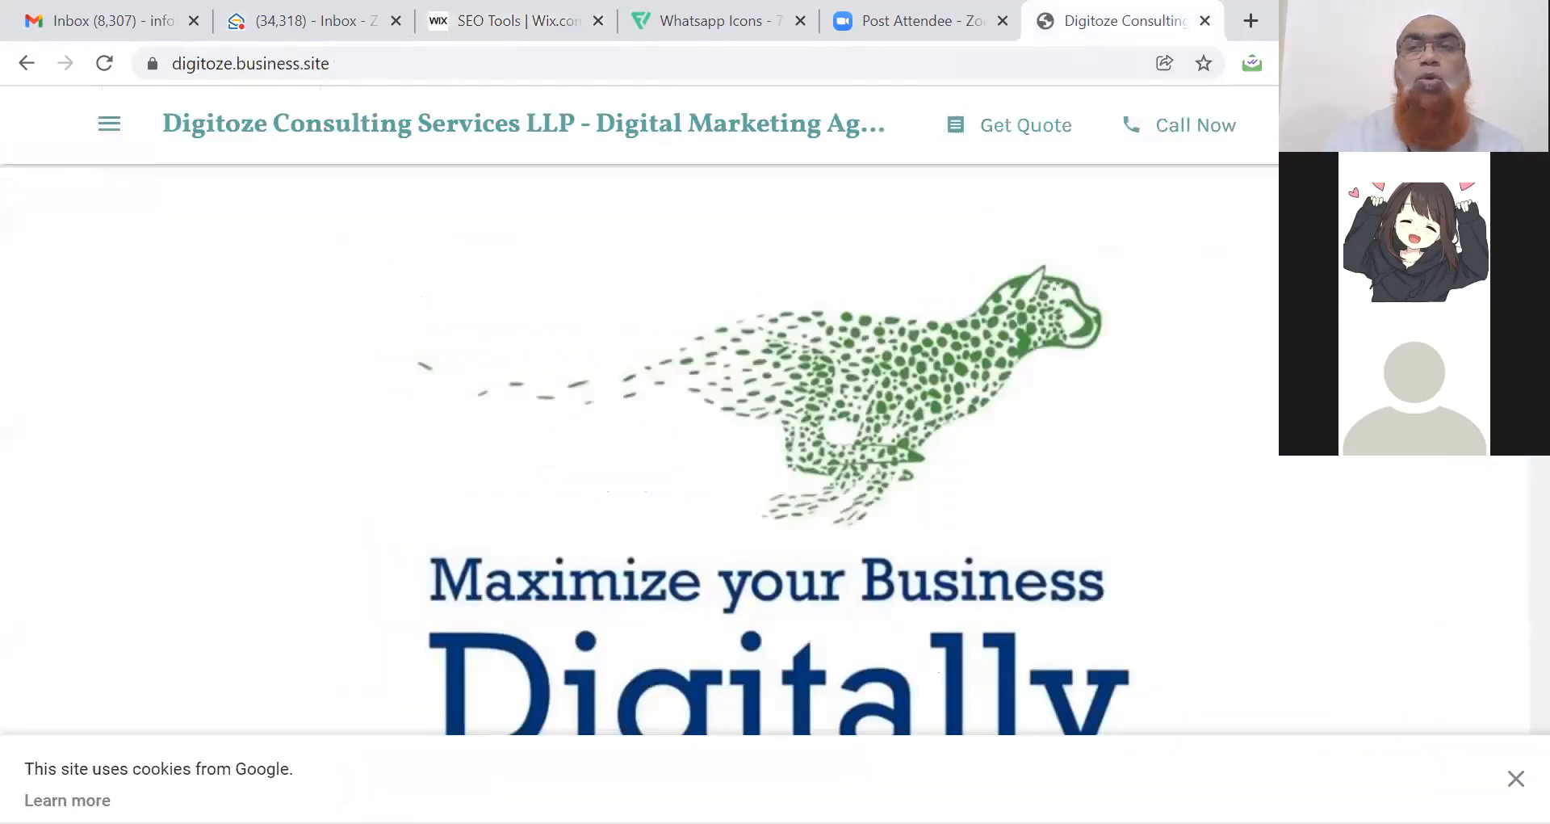
scroll(638, 449, down, 15)
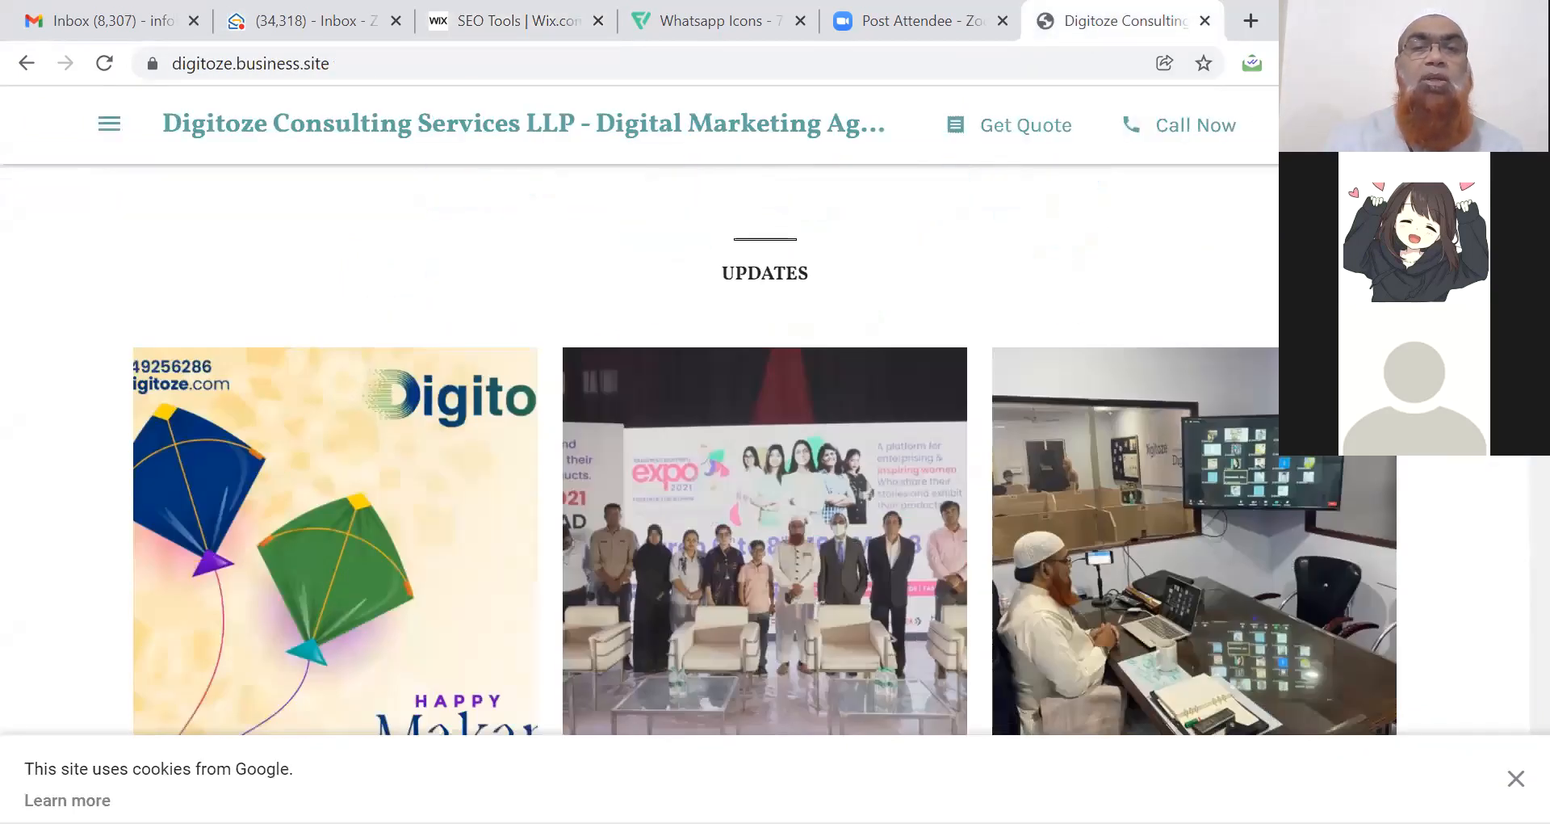
scroll(638, 449, down, 5)
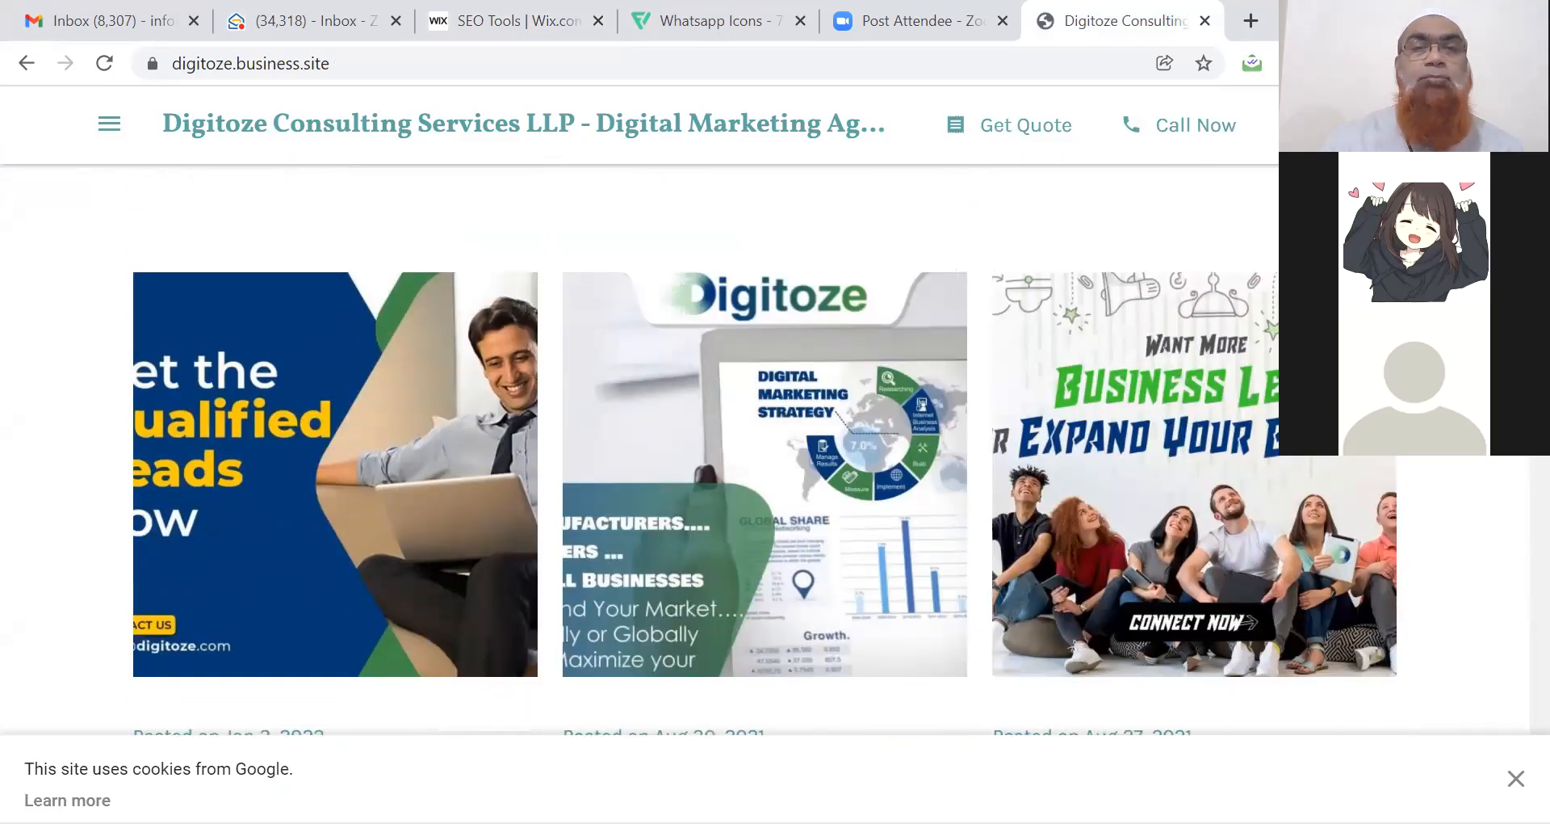
click(1195, 452)
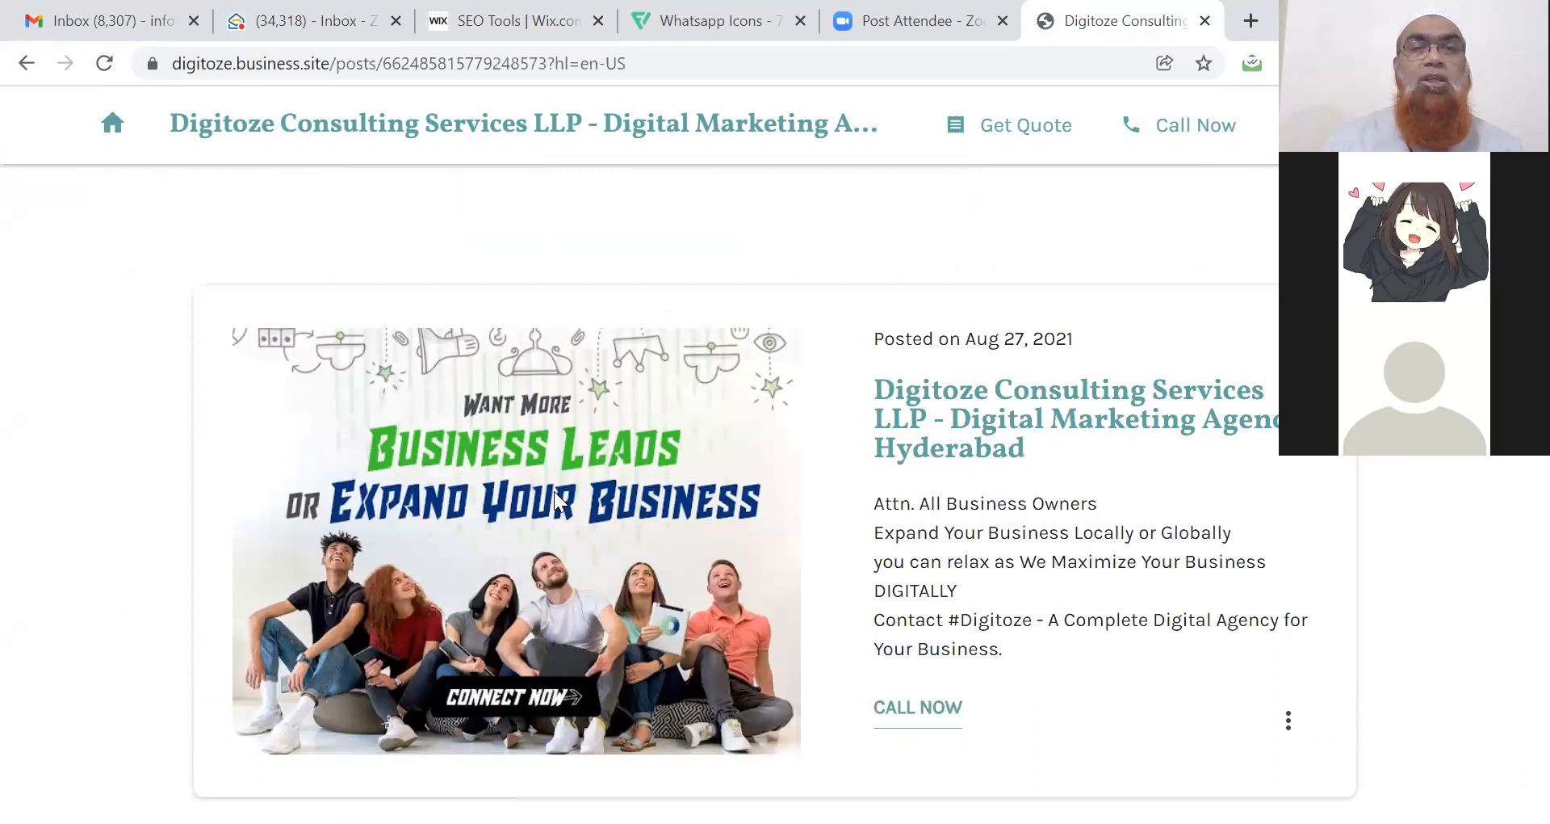
right_click(570, 518)
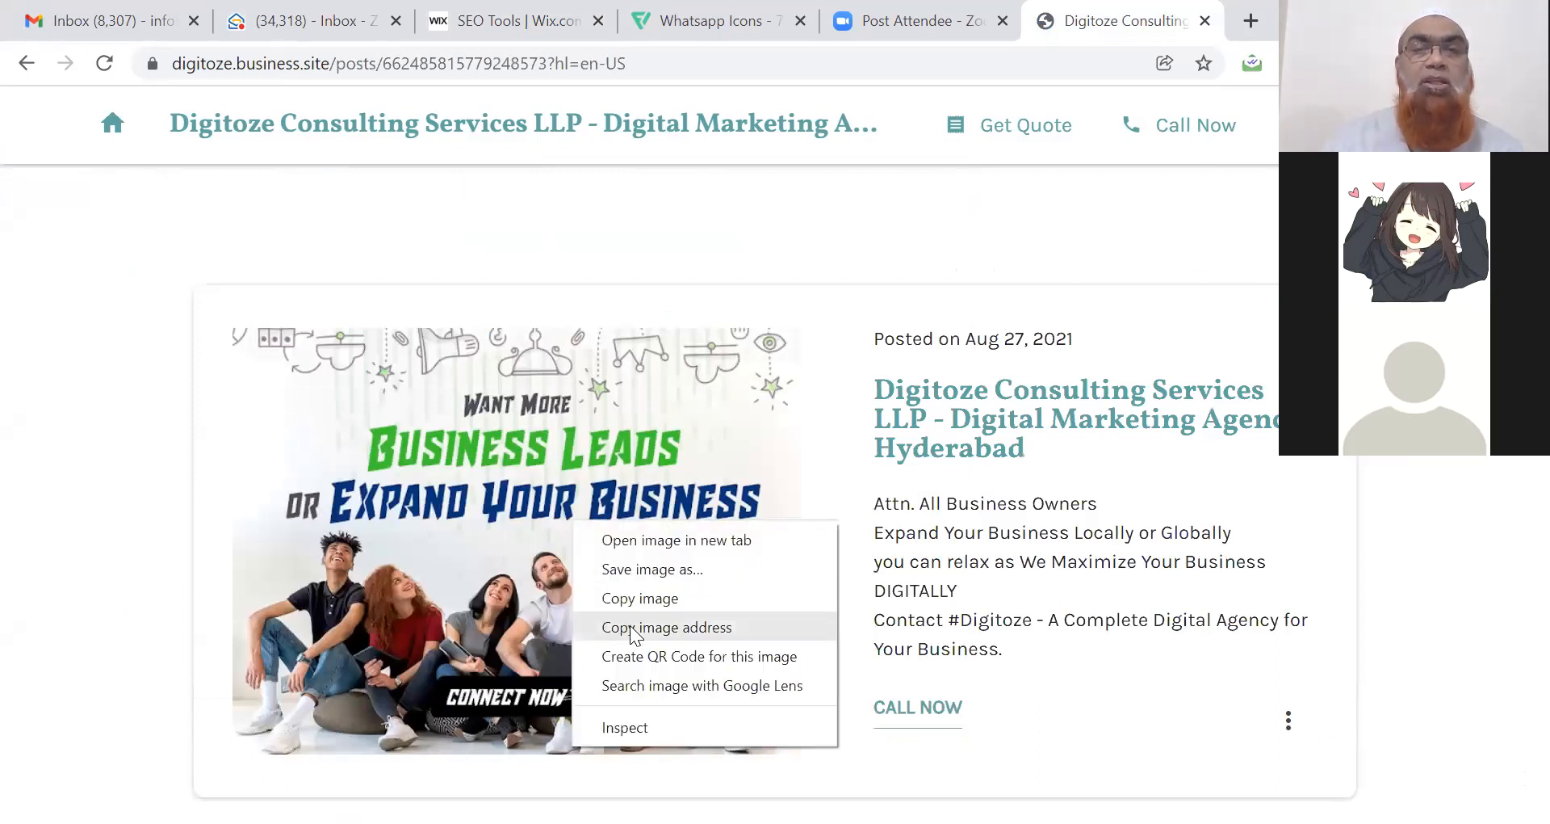
click(545, 16)
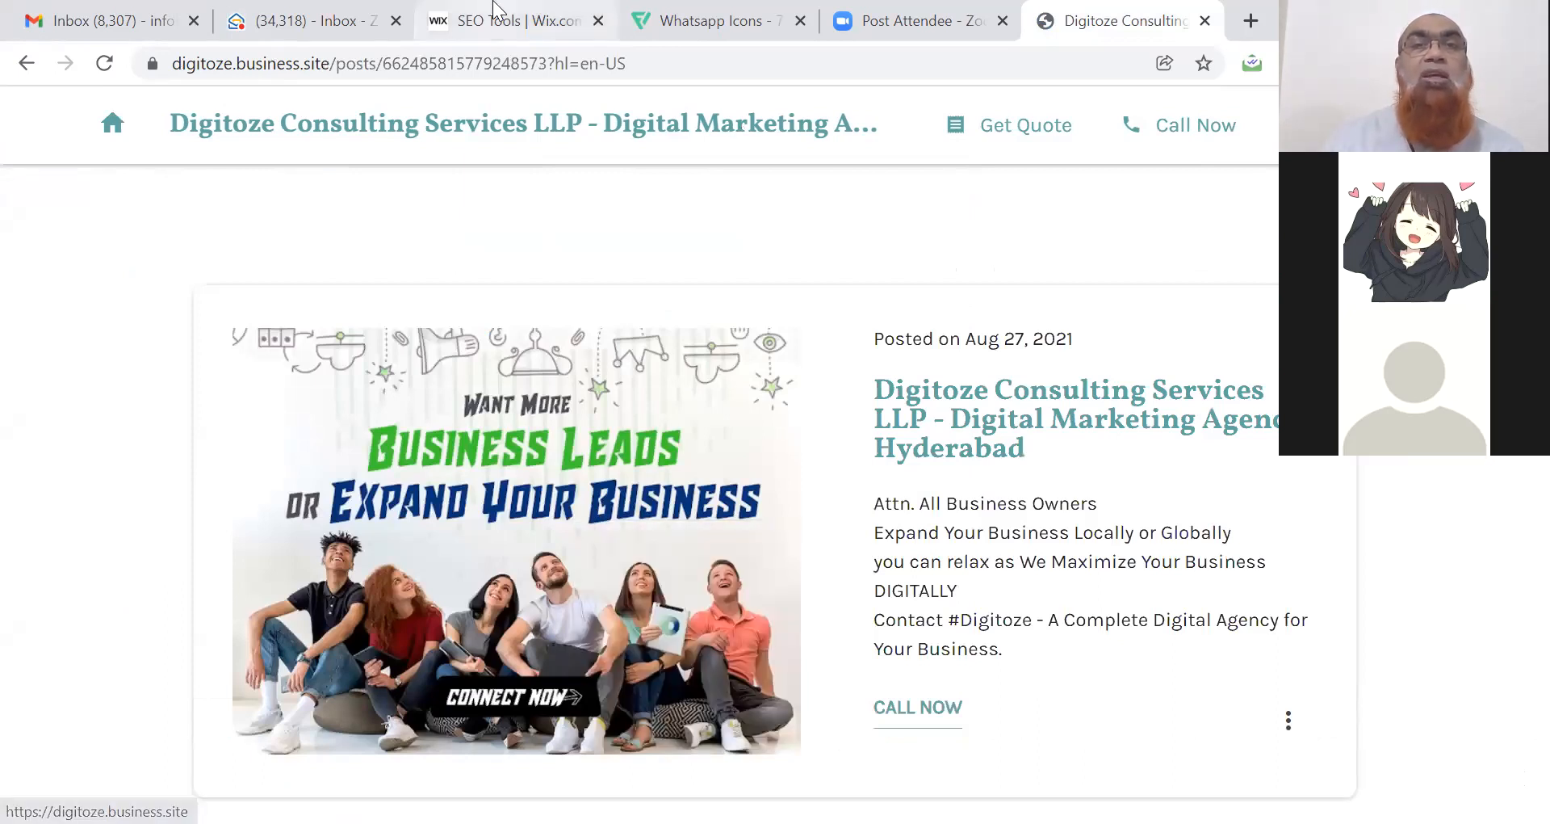
click(501, 20)
Replace the twitter:image logo URL with the copied post image URL and save.
click(551, 593)
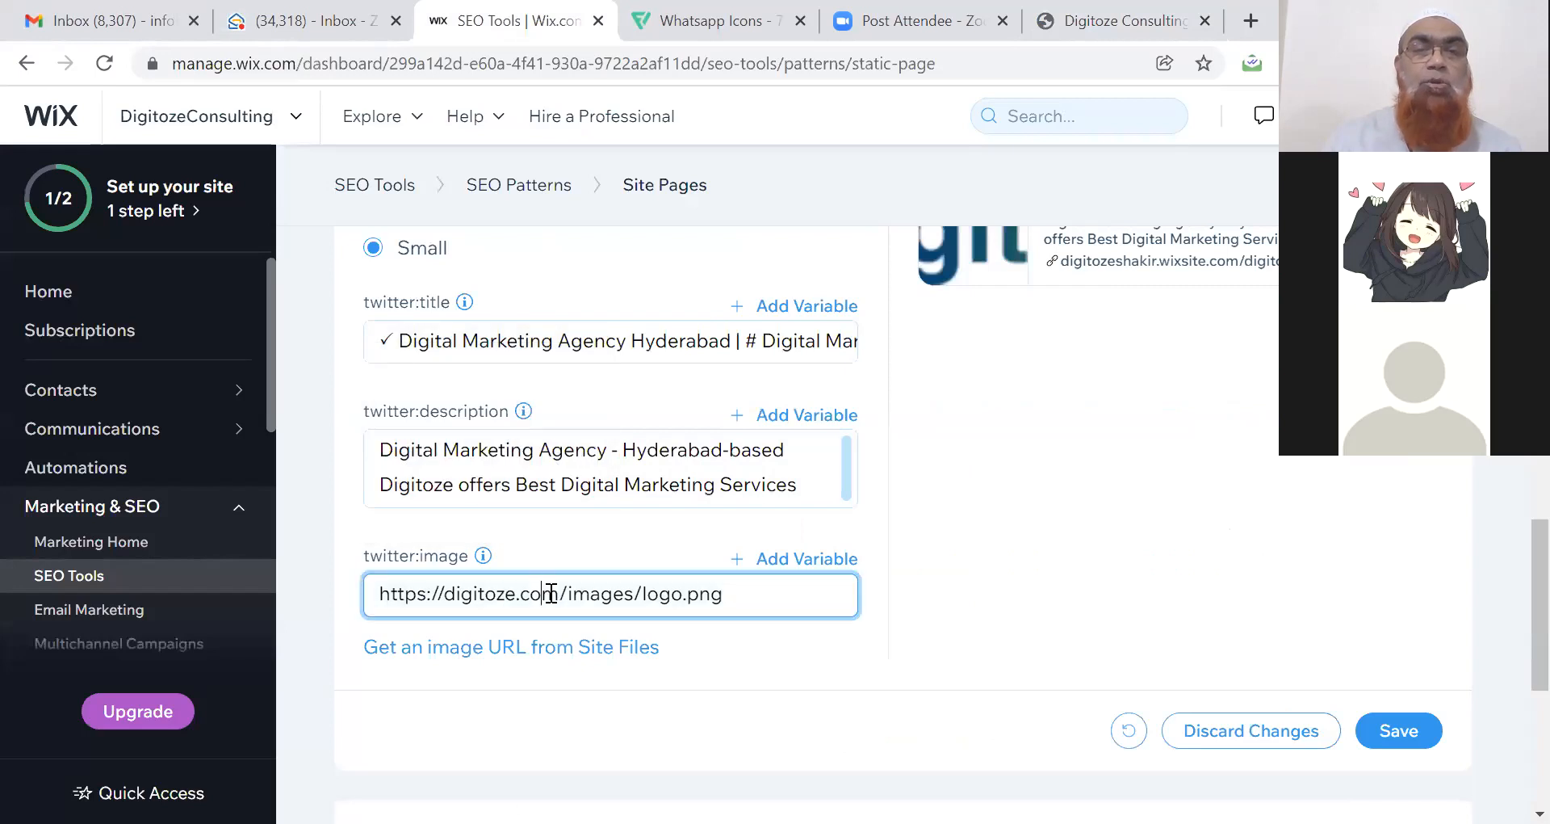
key(ctrl+a)
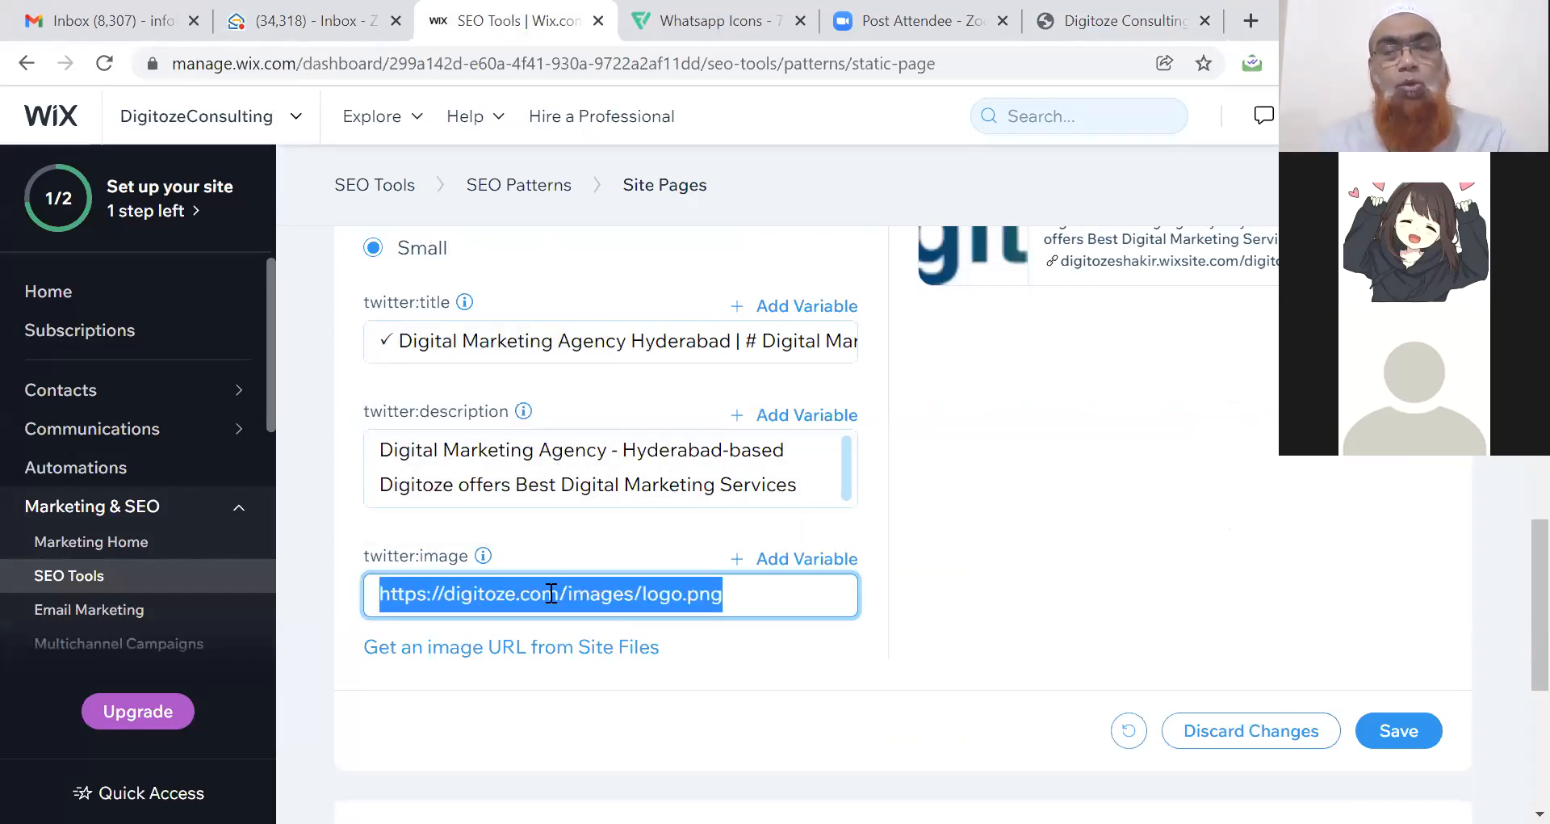
key(ctrl+v)
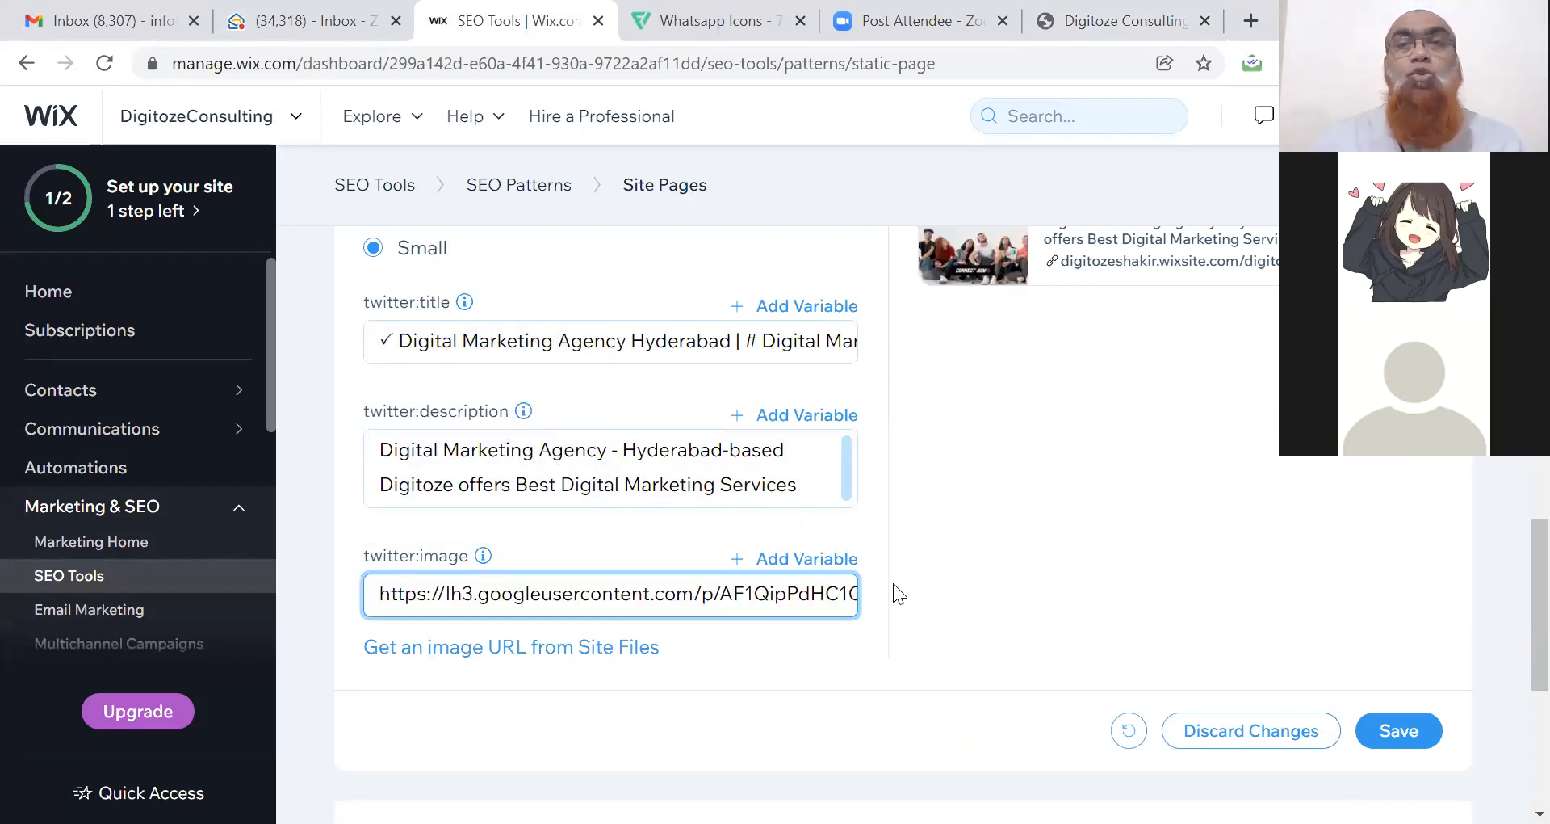
scroll(1514, 601, up, 3)
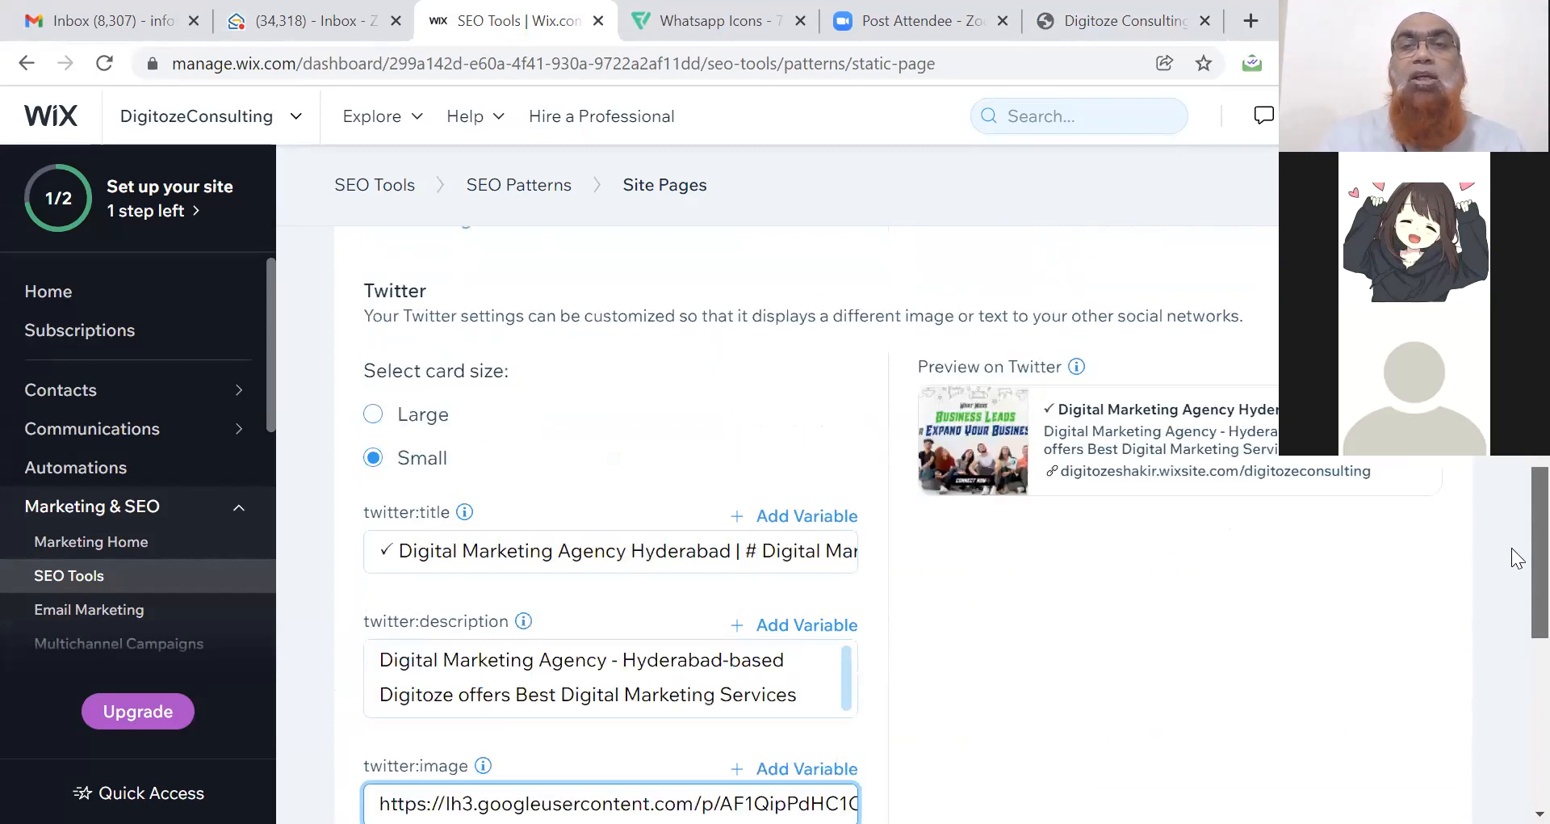
scroll(1519, 565, down, 4)
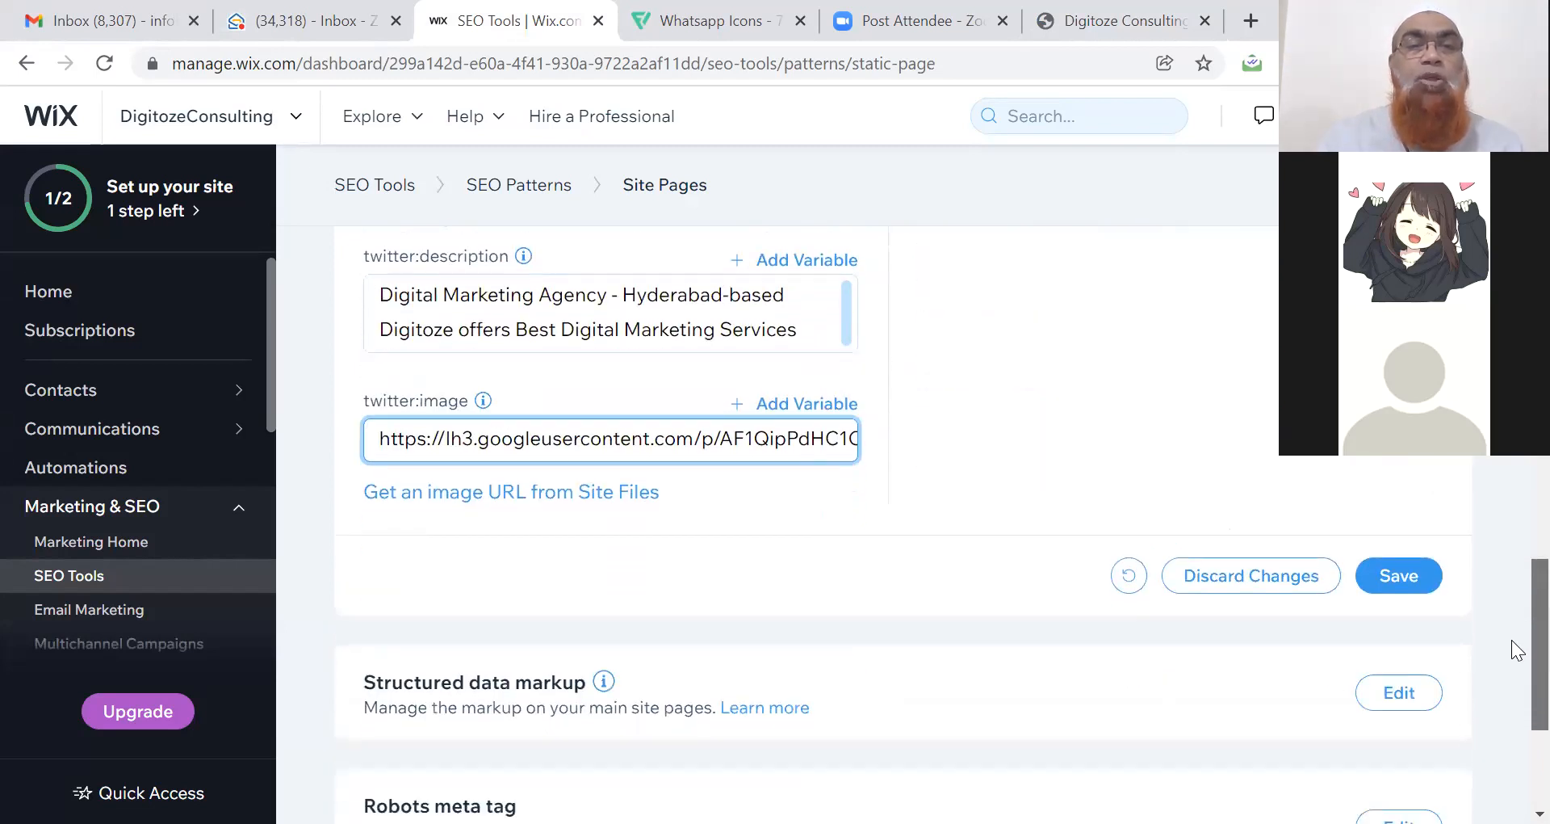
click(1382, 587)
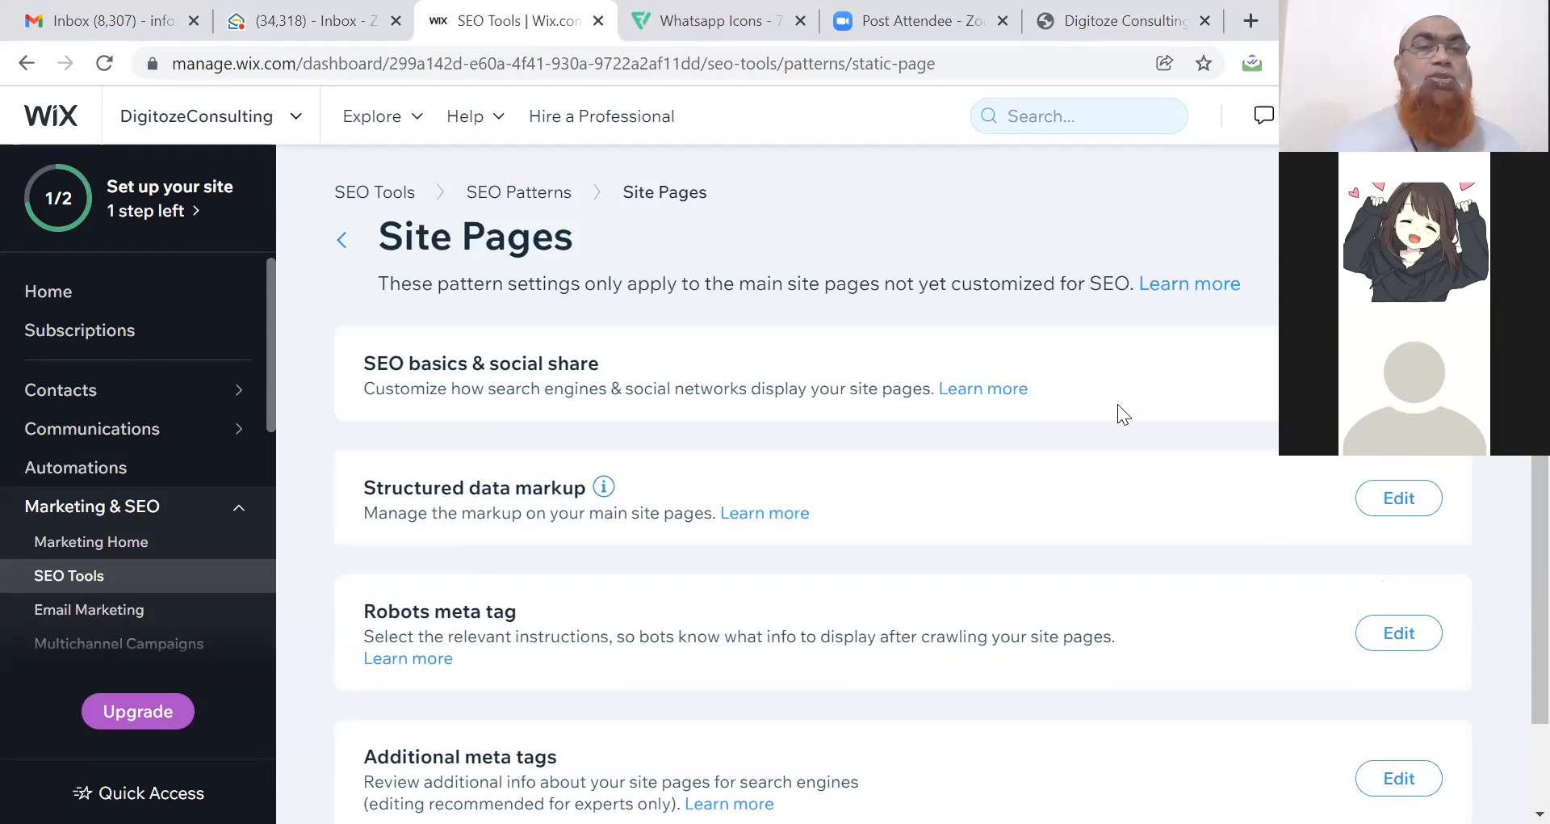
Open the live Digitoze site from the dashboard in a new tab and select its web address.
click(145, 213)
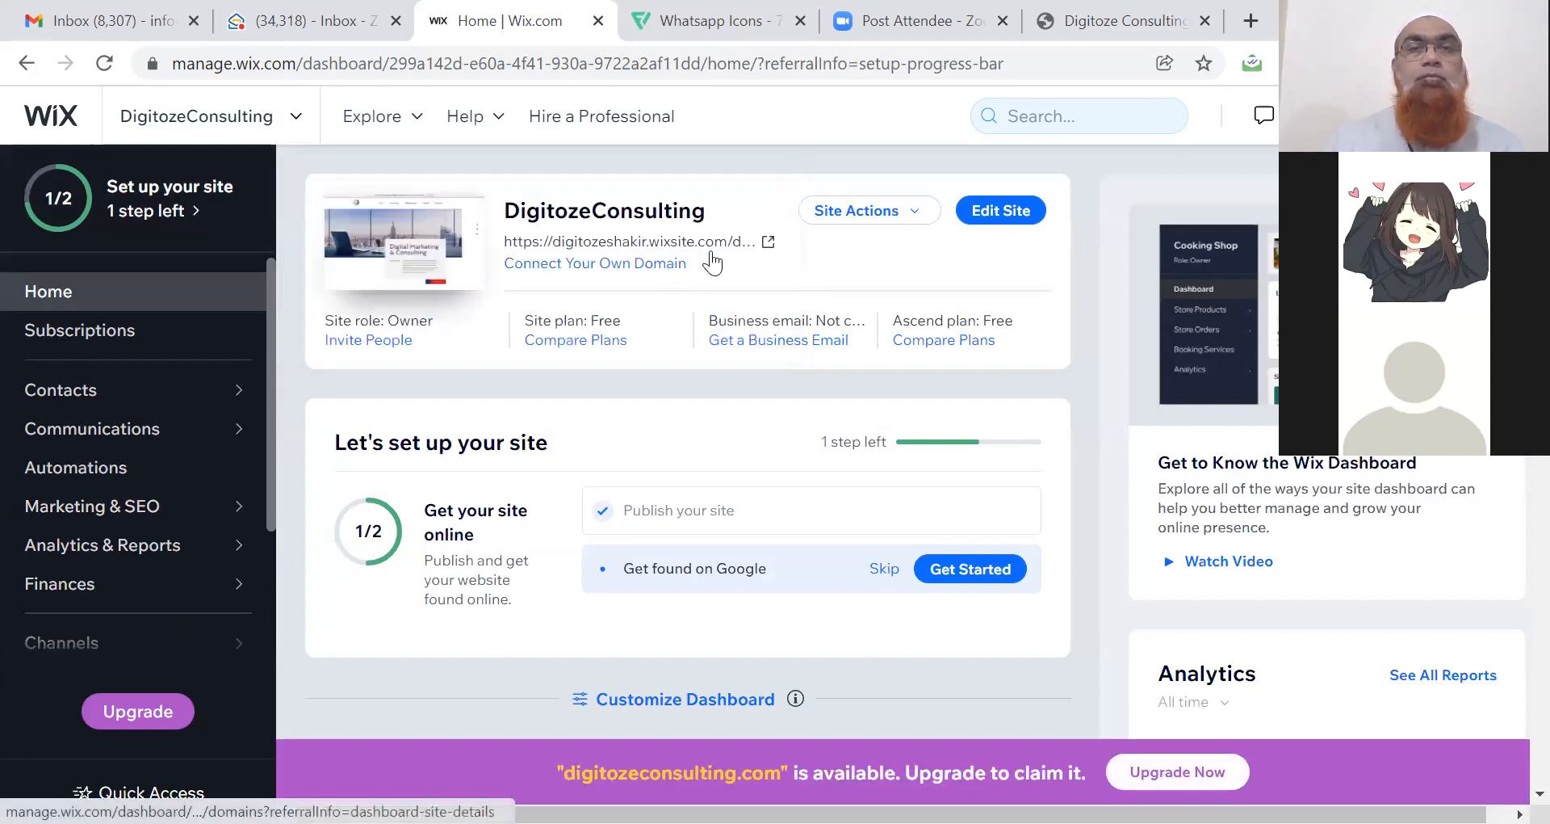
click(768, 244)
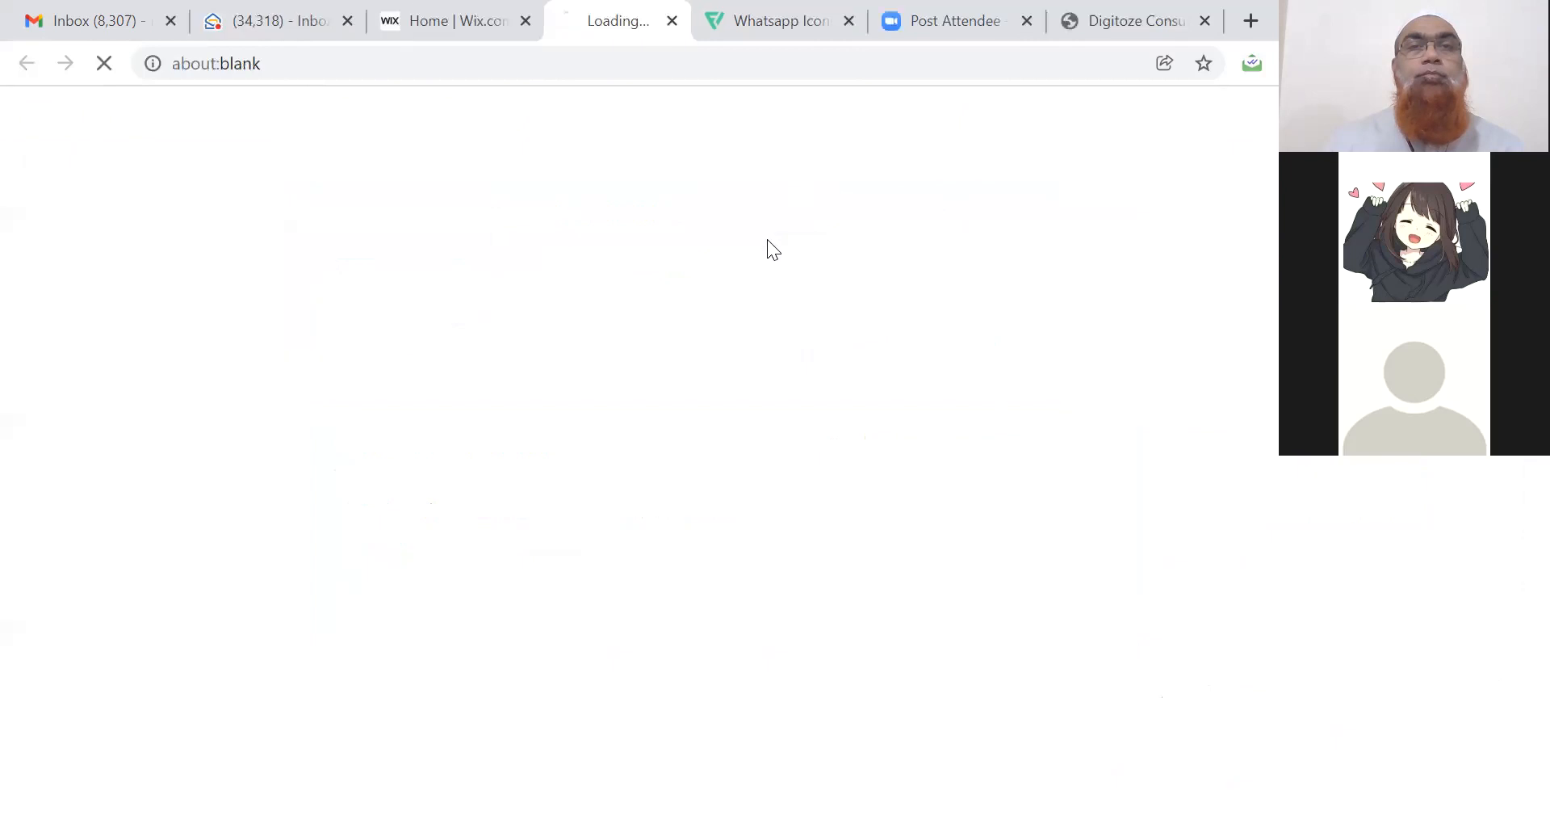
click(480, 65)
key(ctrl+c)
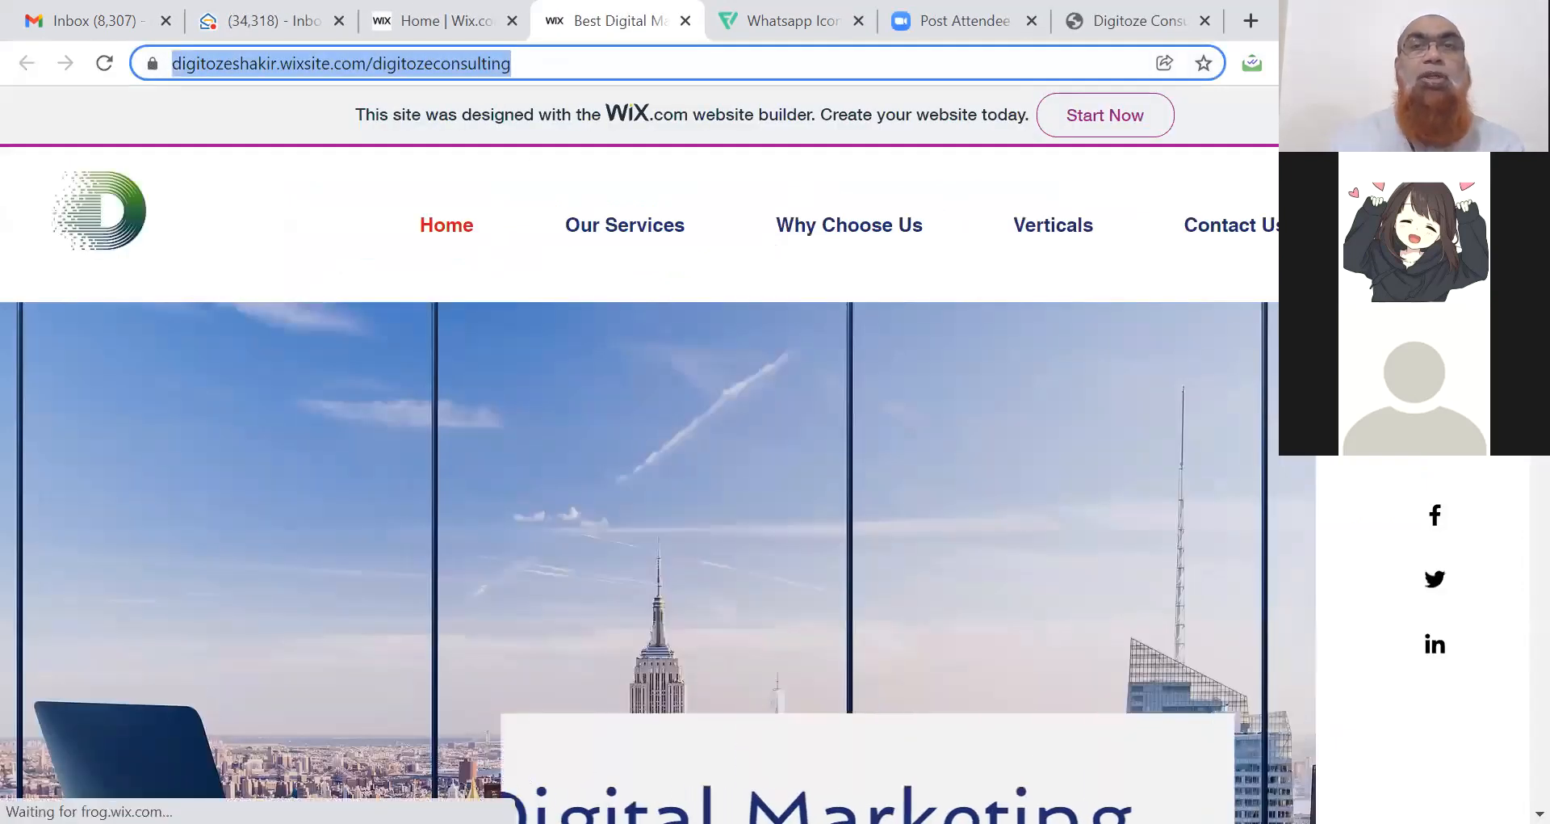
Load facebook.com in the other tab to test the link preview.
click(1086, 24)
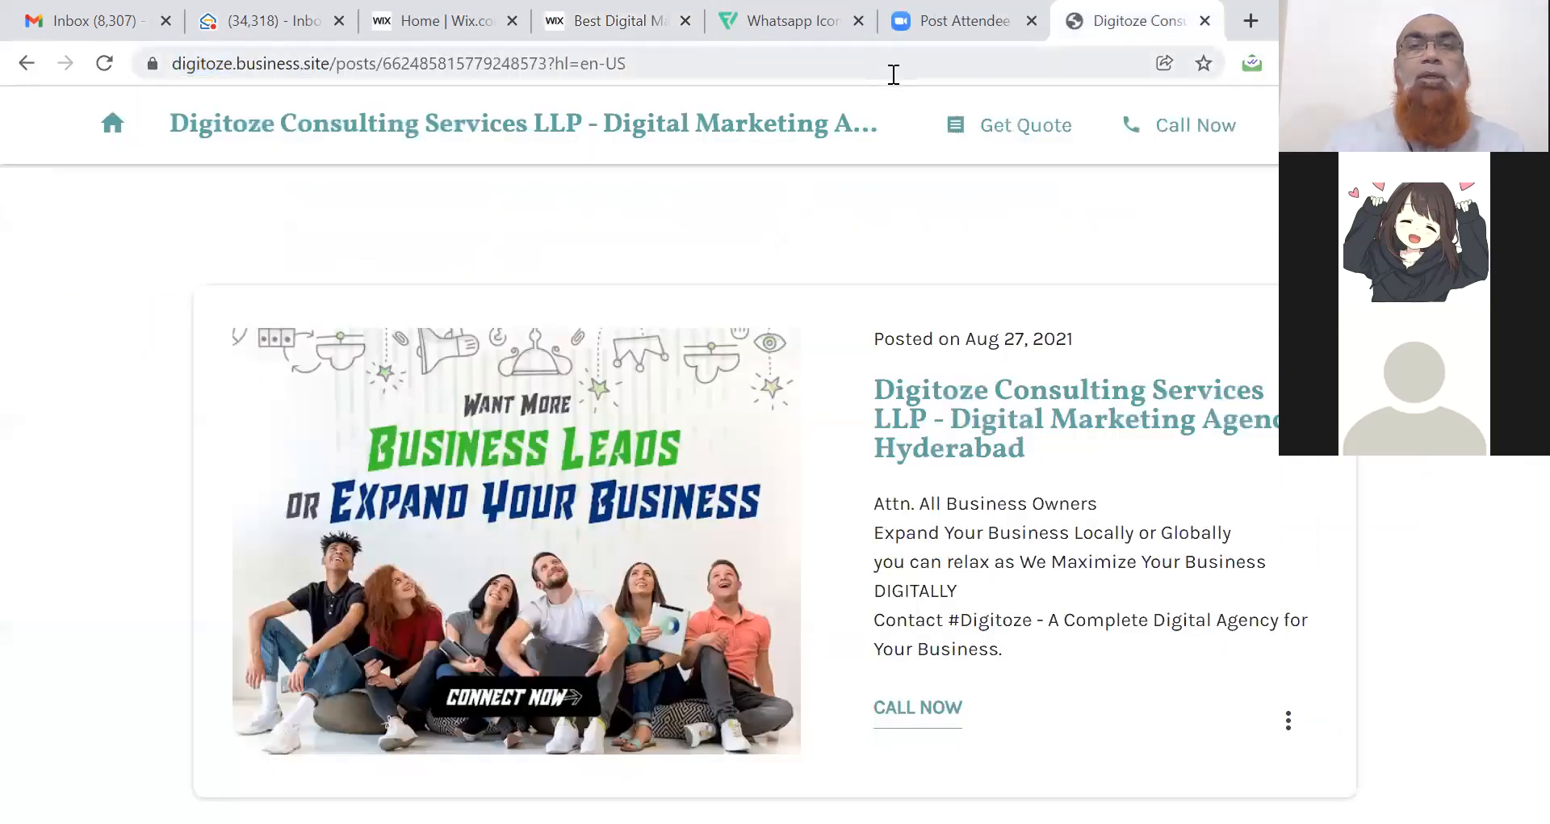
click(893, 69)
text(face)
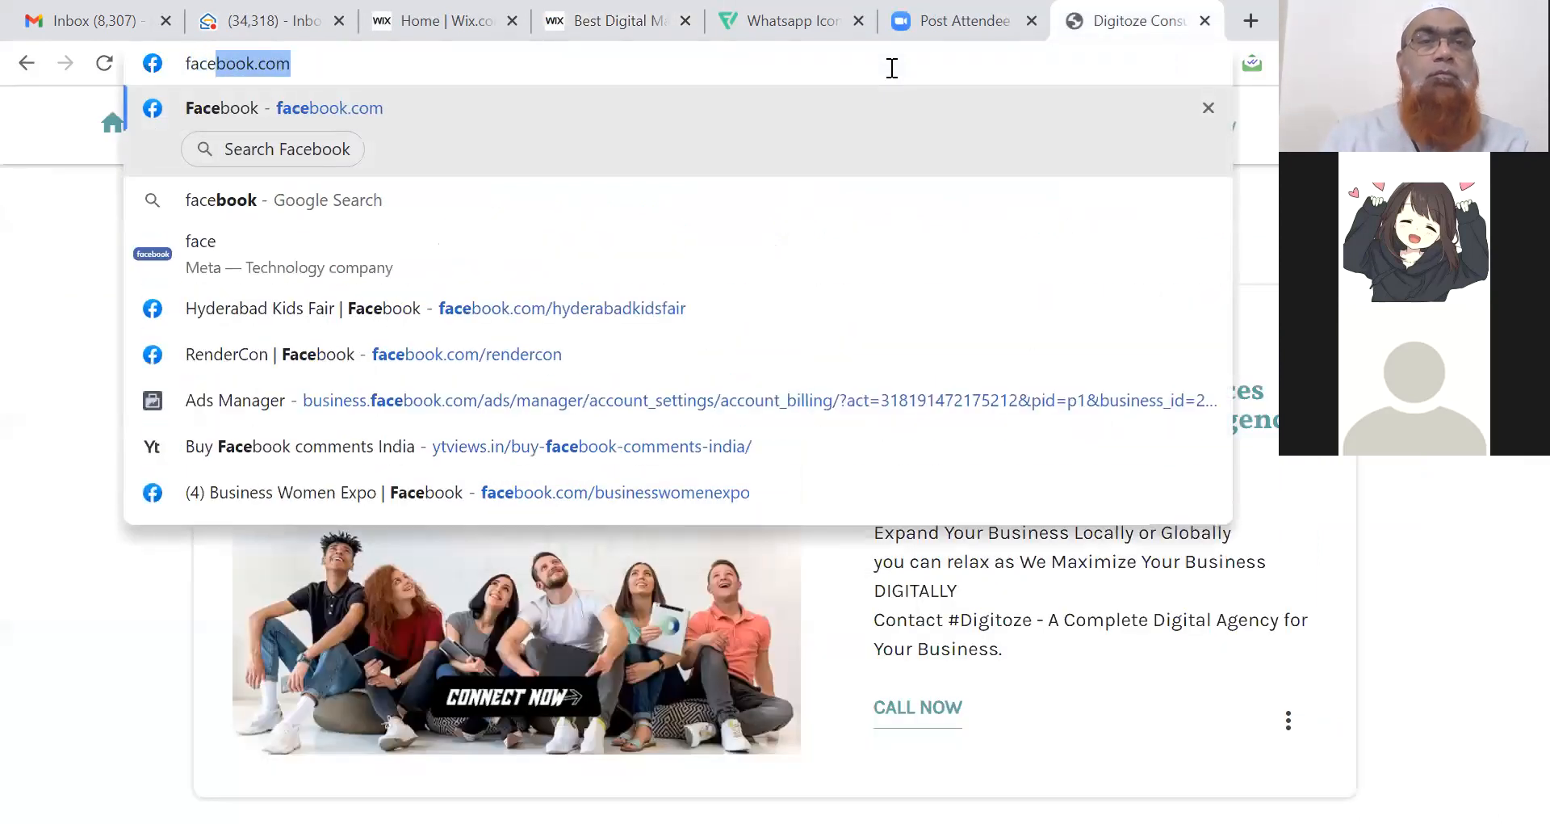
key(Return)
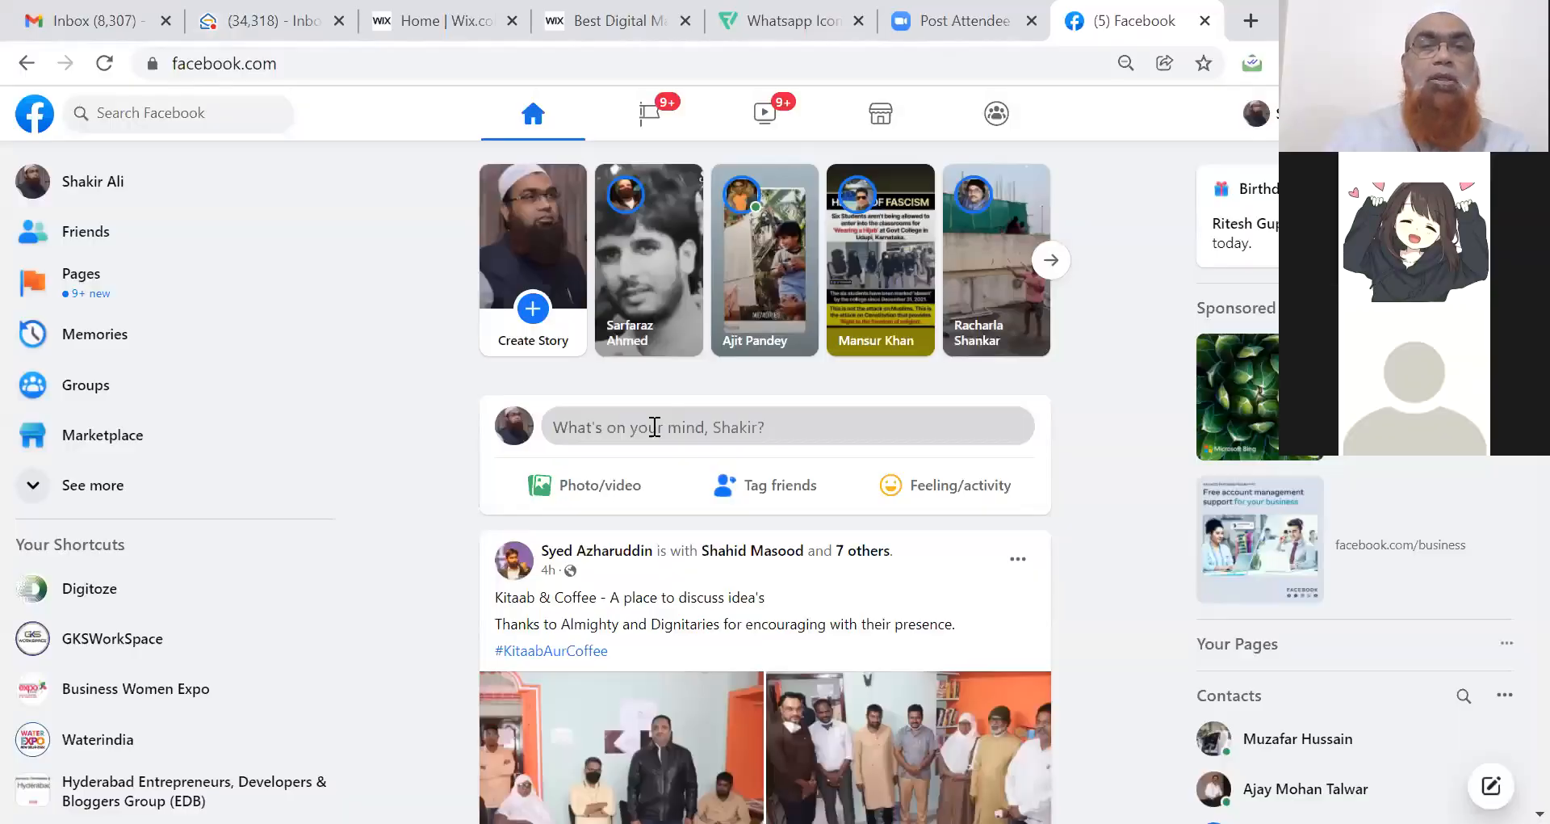
Paste the Digitoze site URL into a new Facebook post, check its preview image, then close the draft.
click(651, 426)
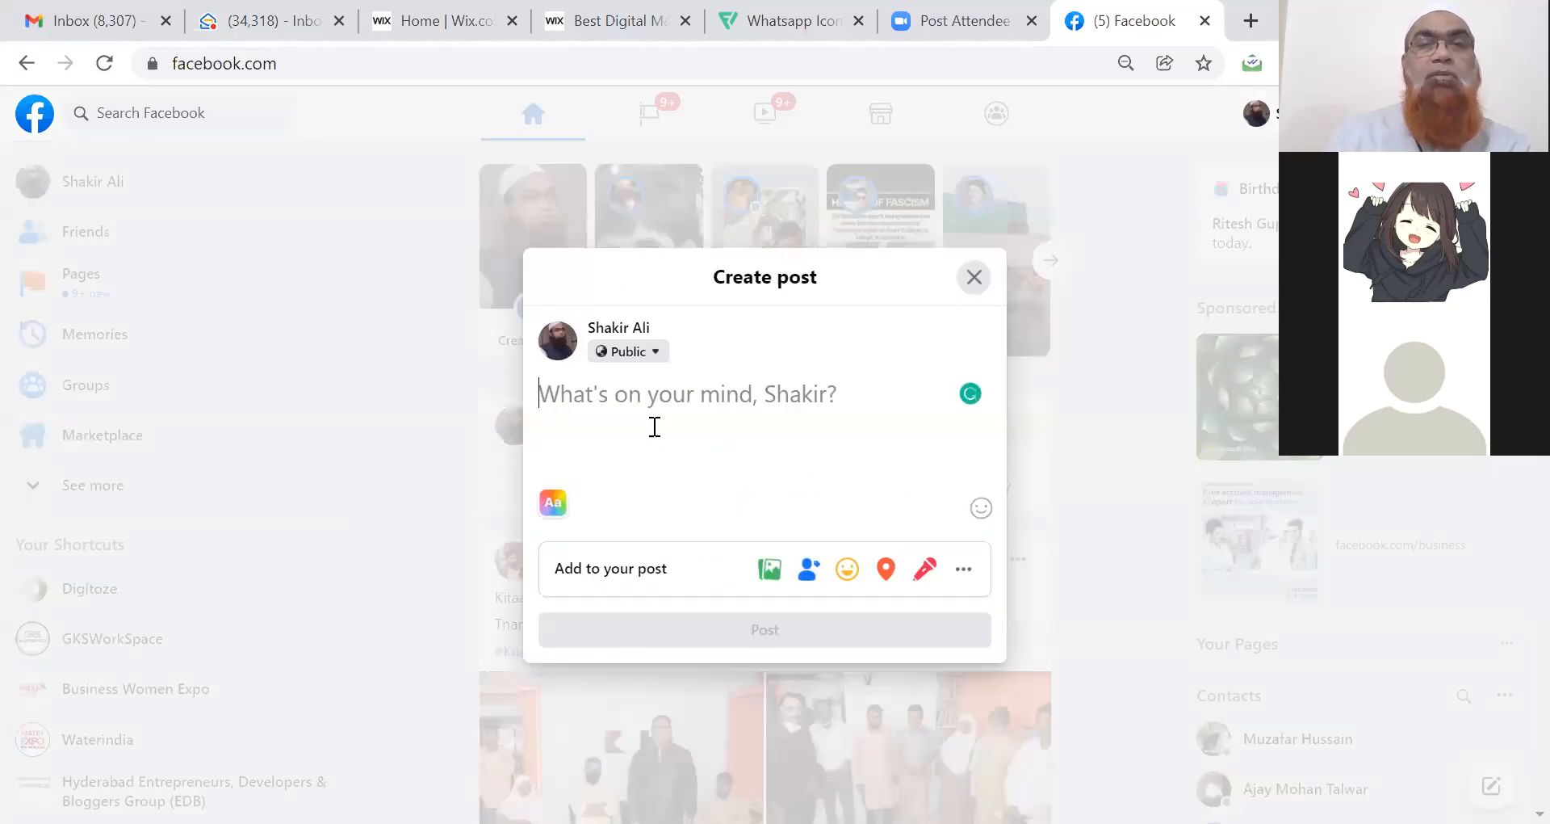
key(ctrl+v)
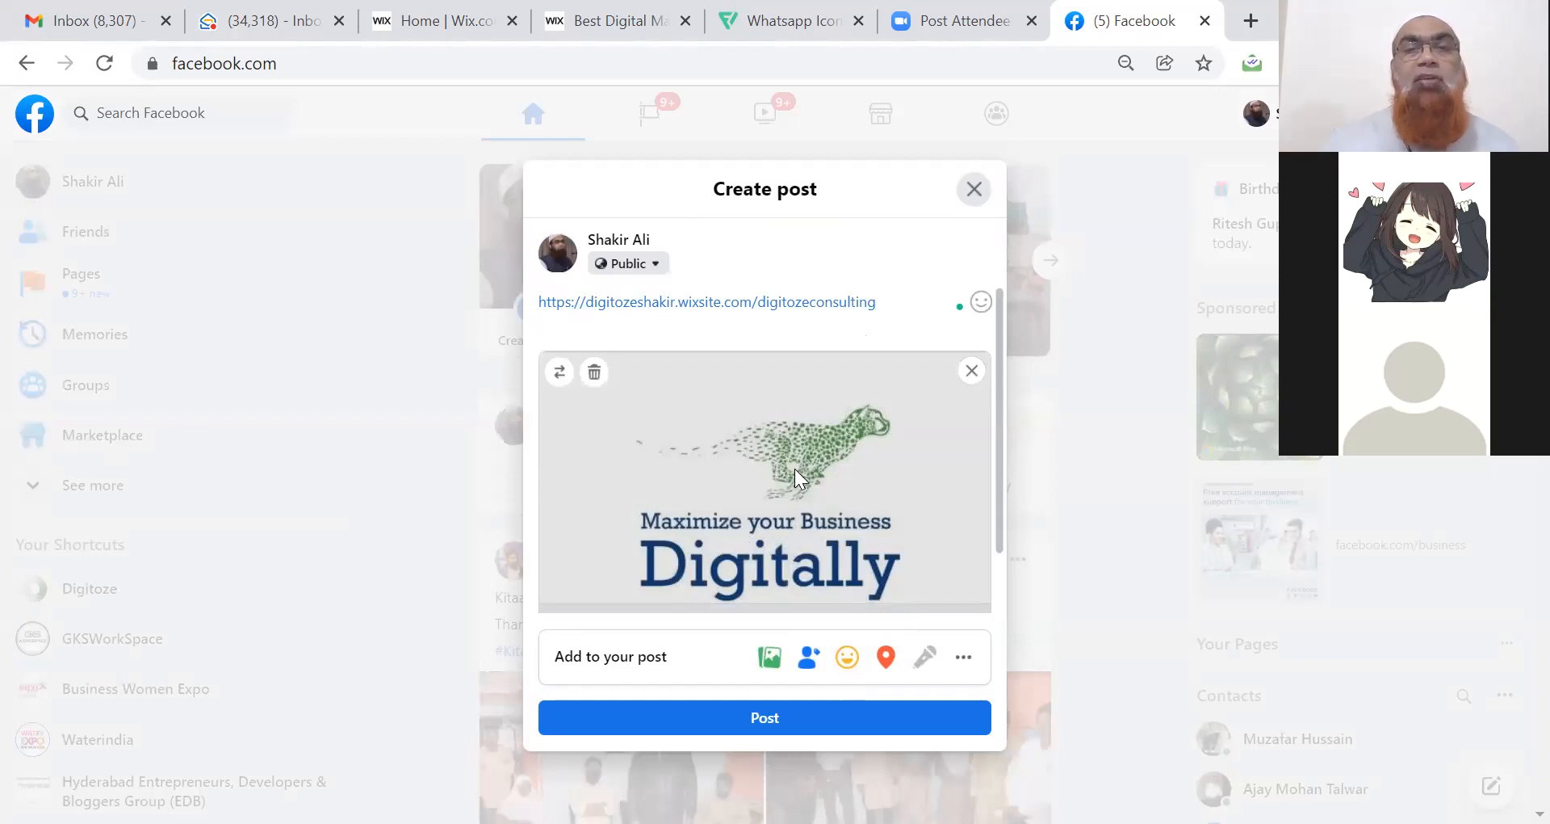
scroll(999, 572, down, 1)
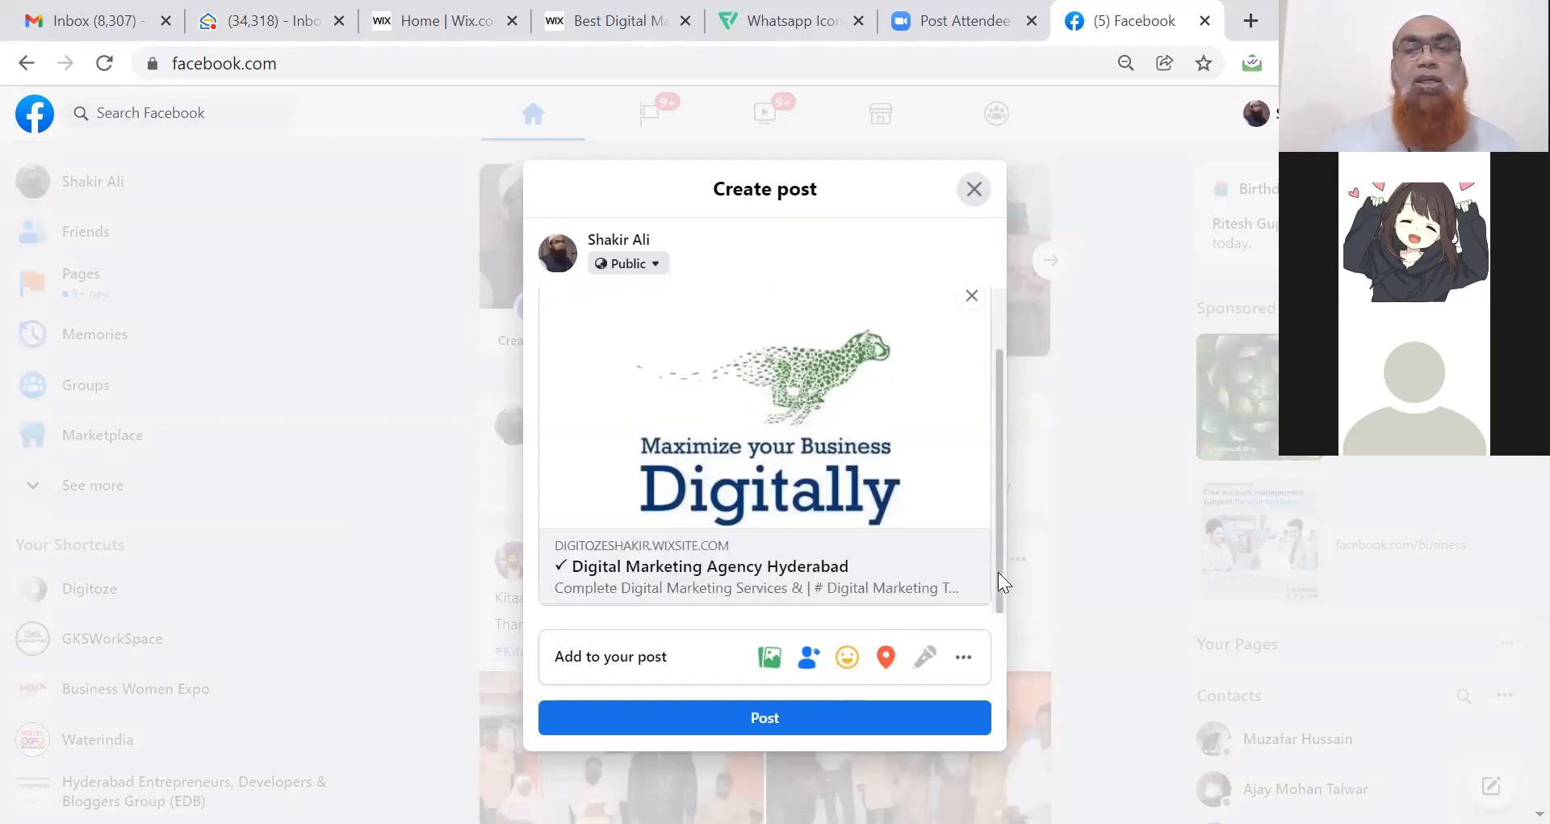
mouse_move(771, 473)
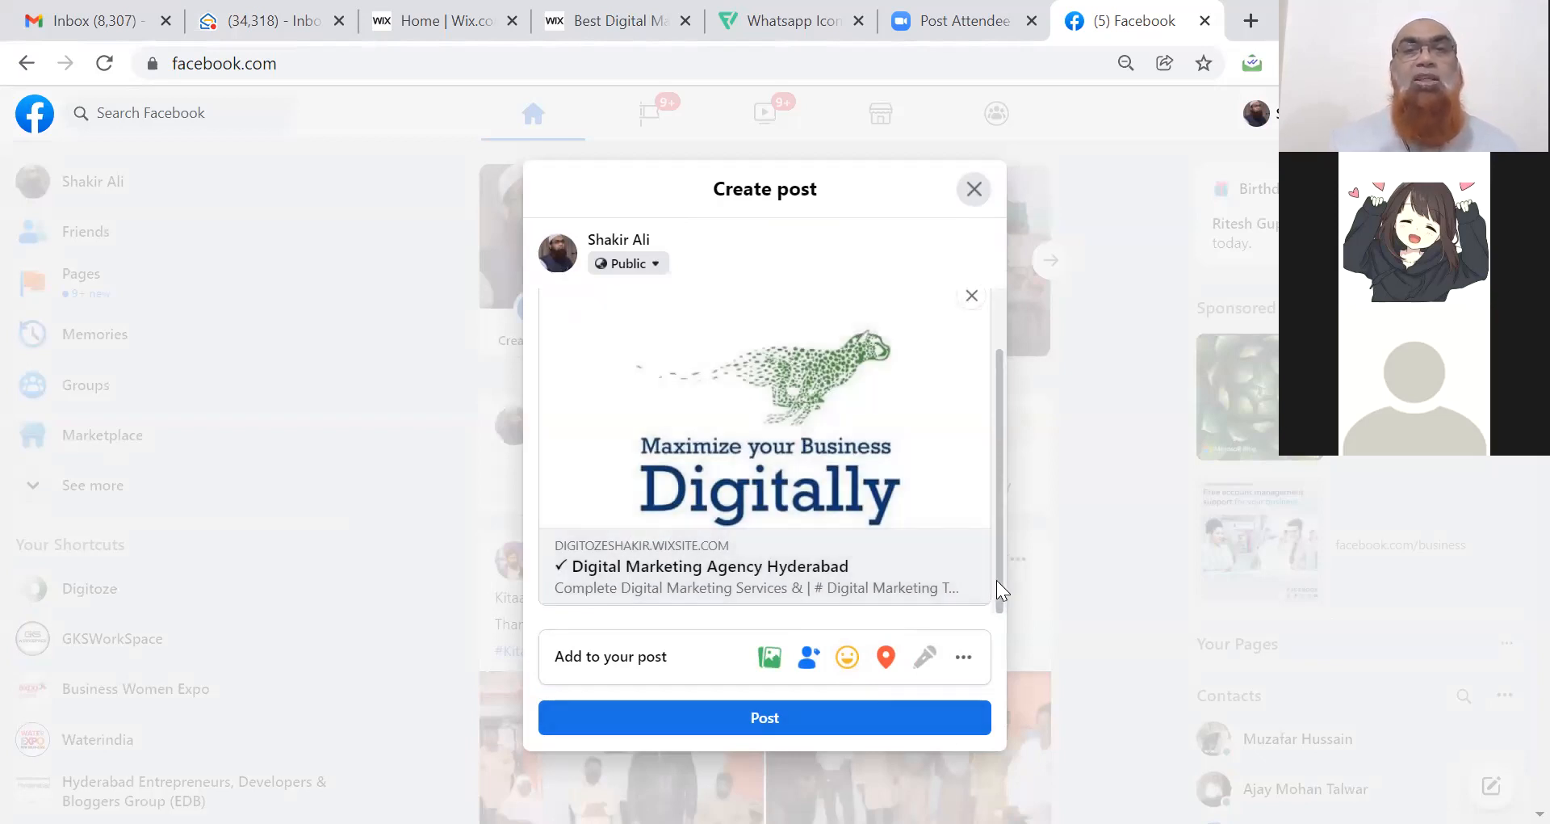
drag(998, 582, 1008, 507)
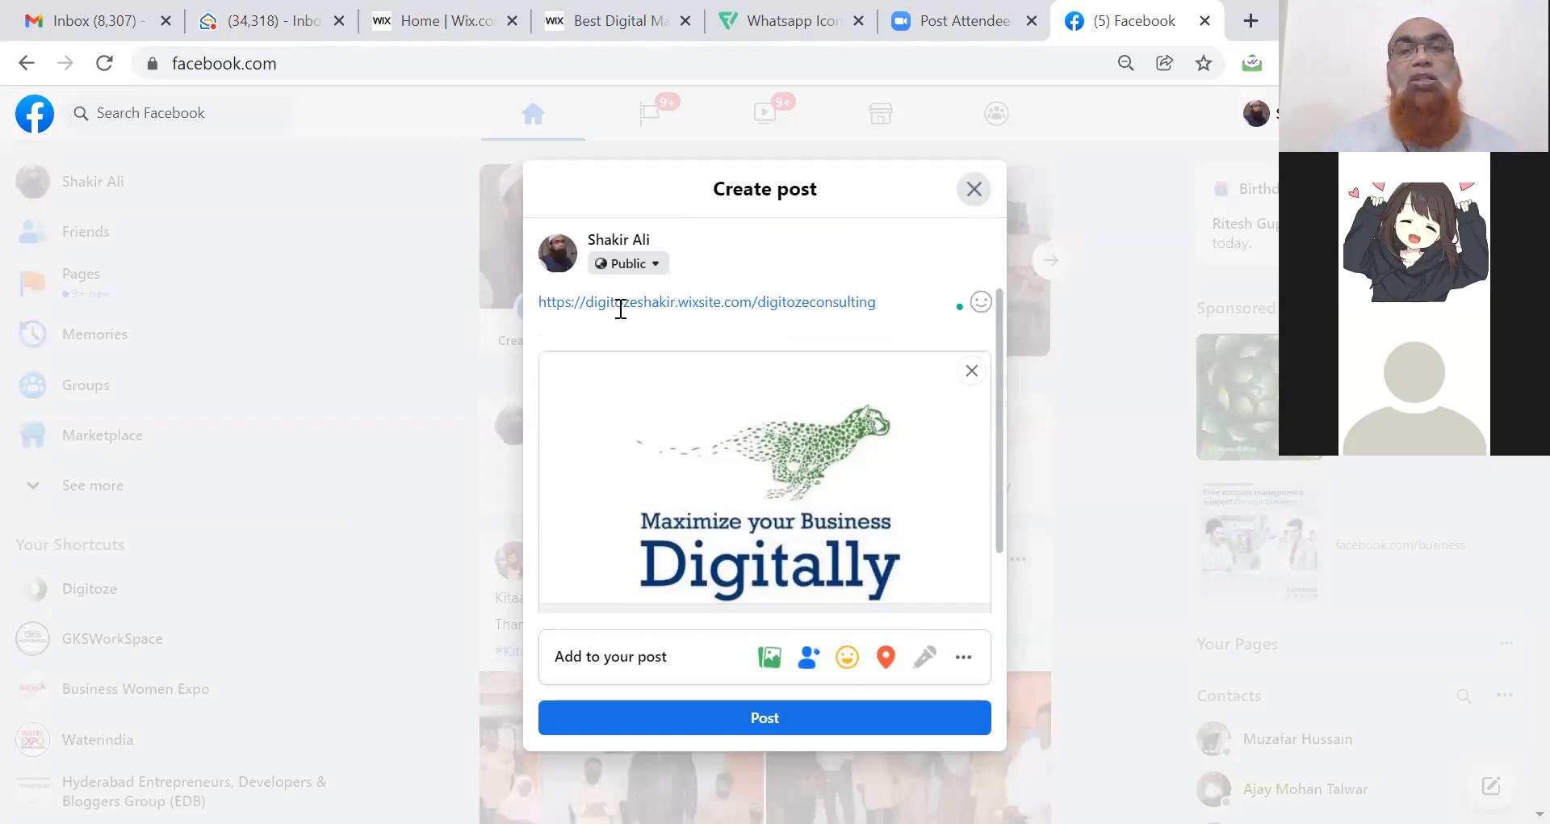
drag(1000, 517, 1003, 598)
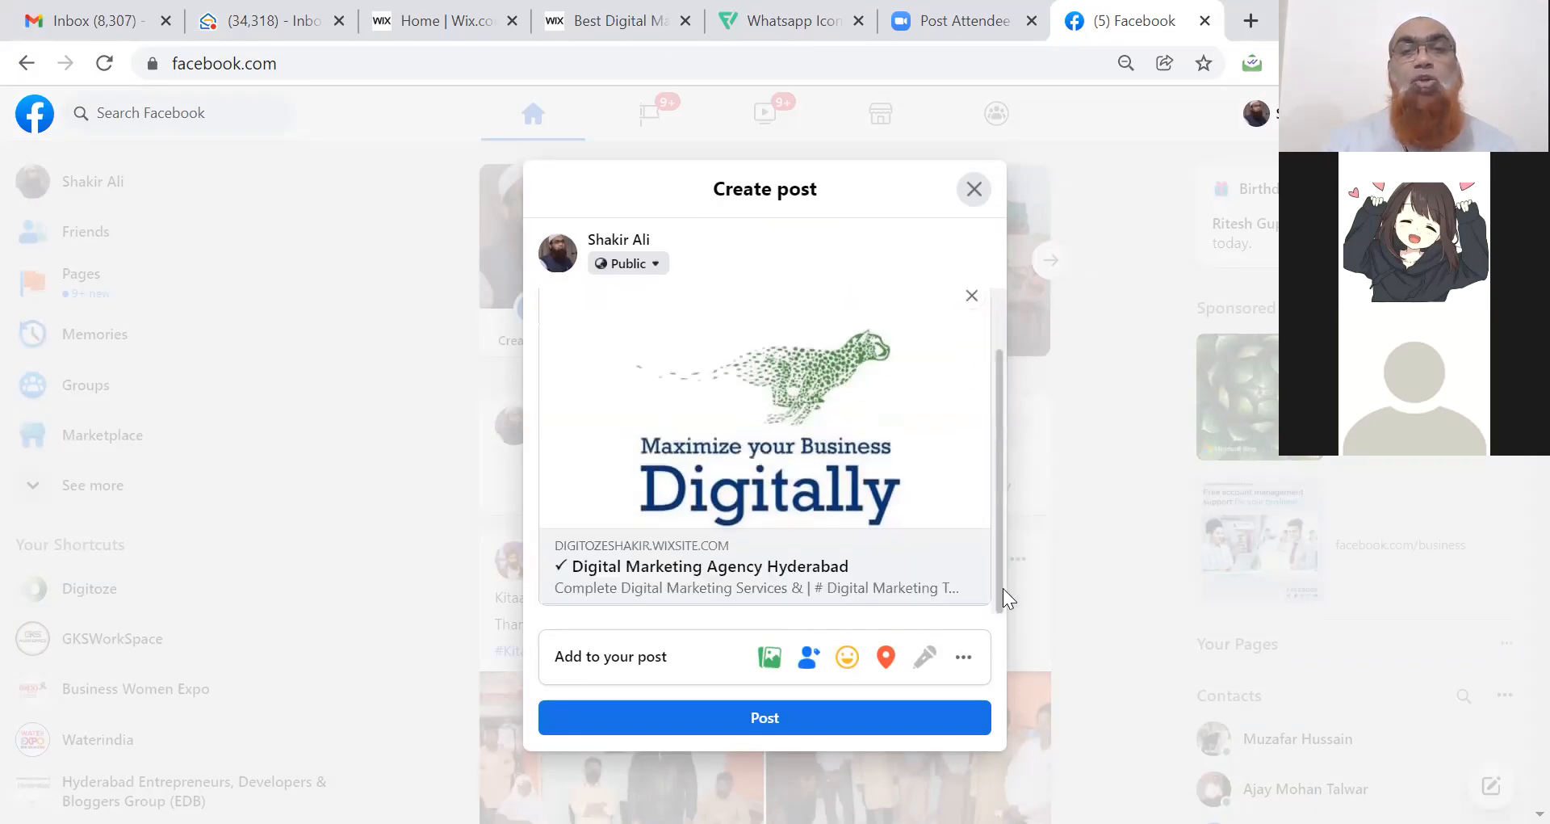
mouse_move(548, 582)
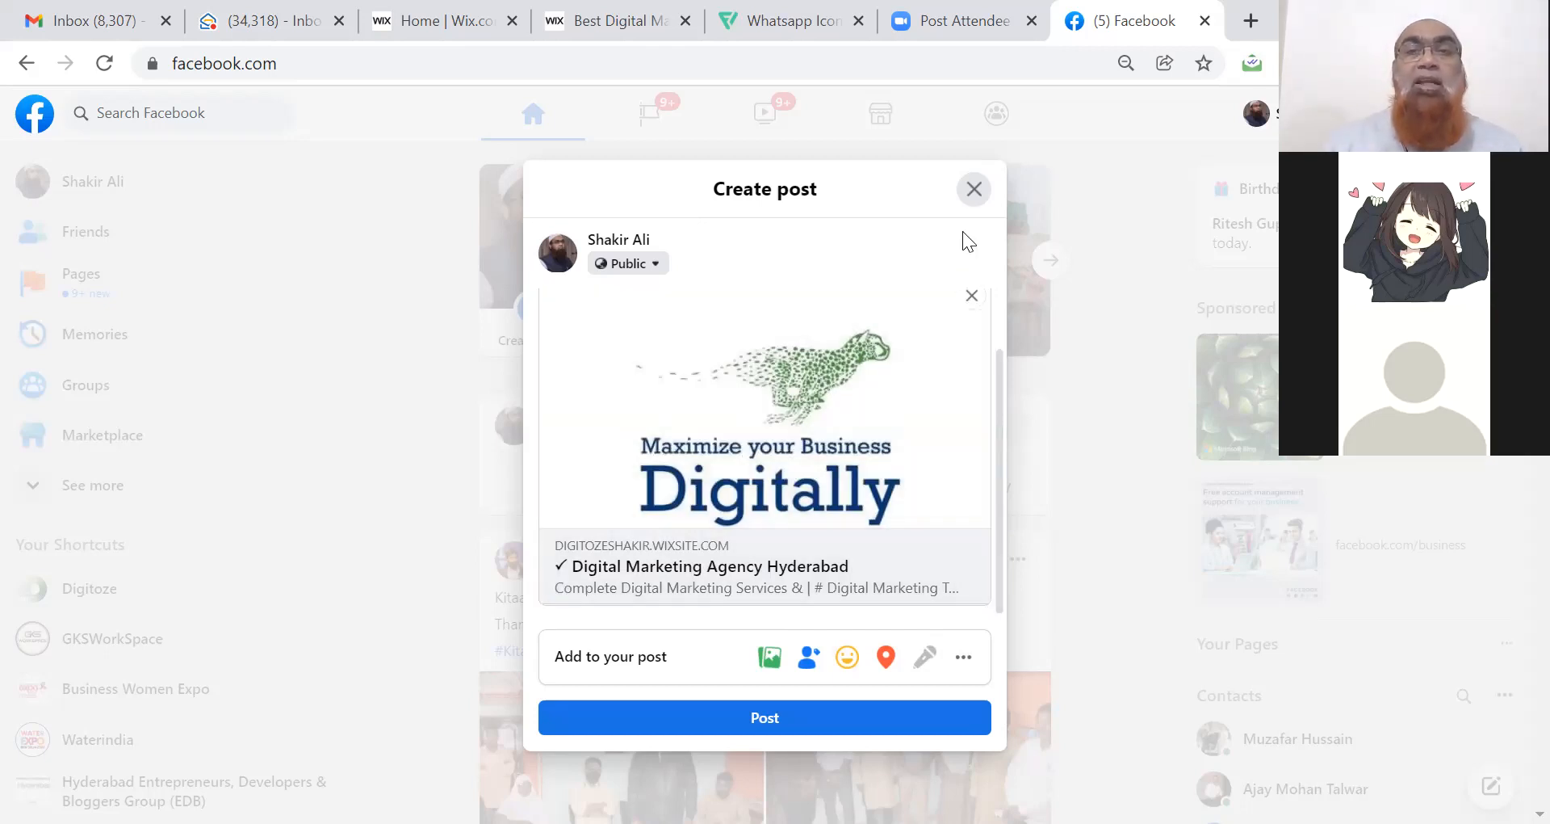
click(973, 190)
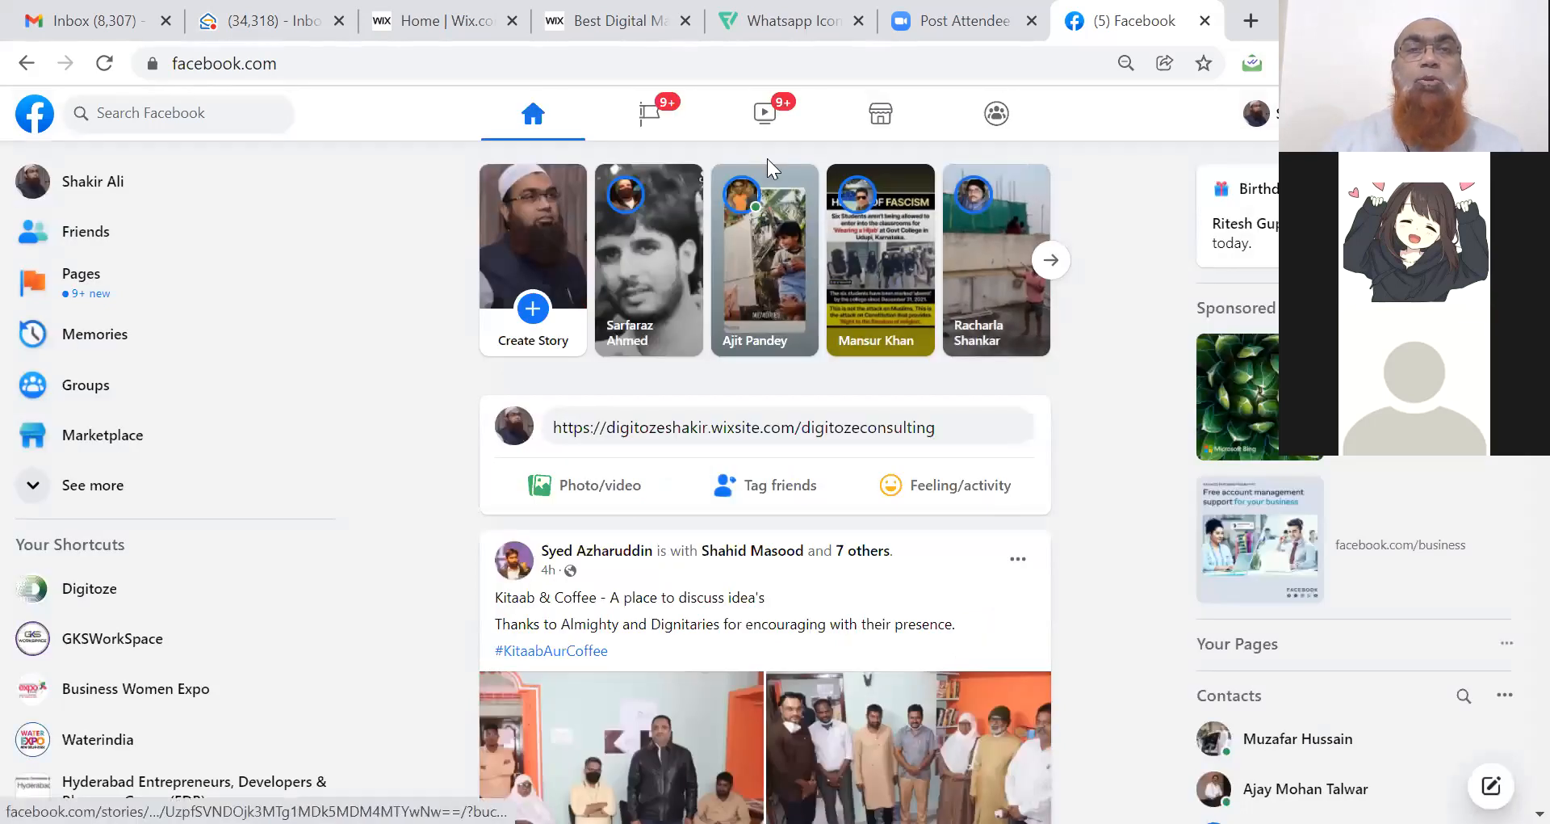
Search the web for 'twitter', leave Facebook, and open the Twitter login page.
text(twitter)
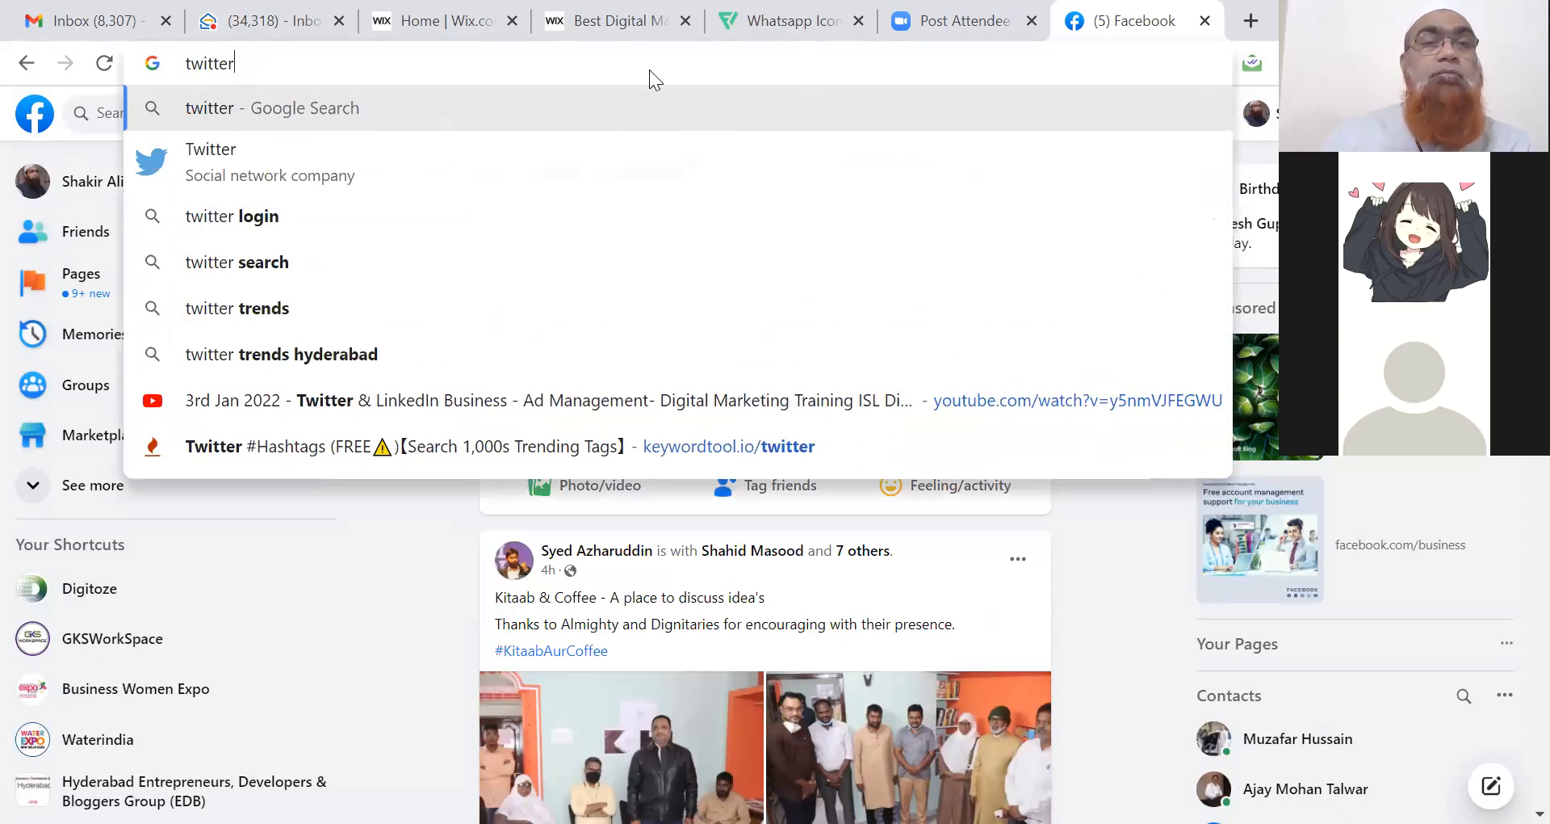
key(Return)
click(886, 203)
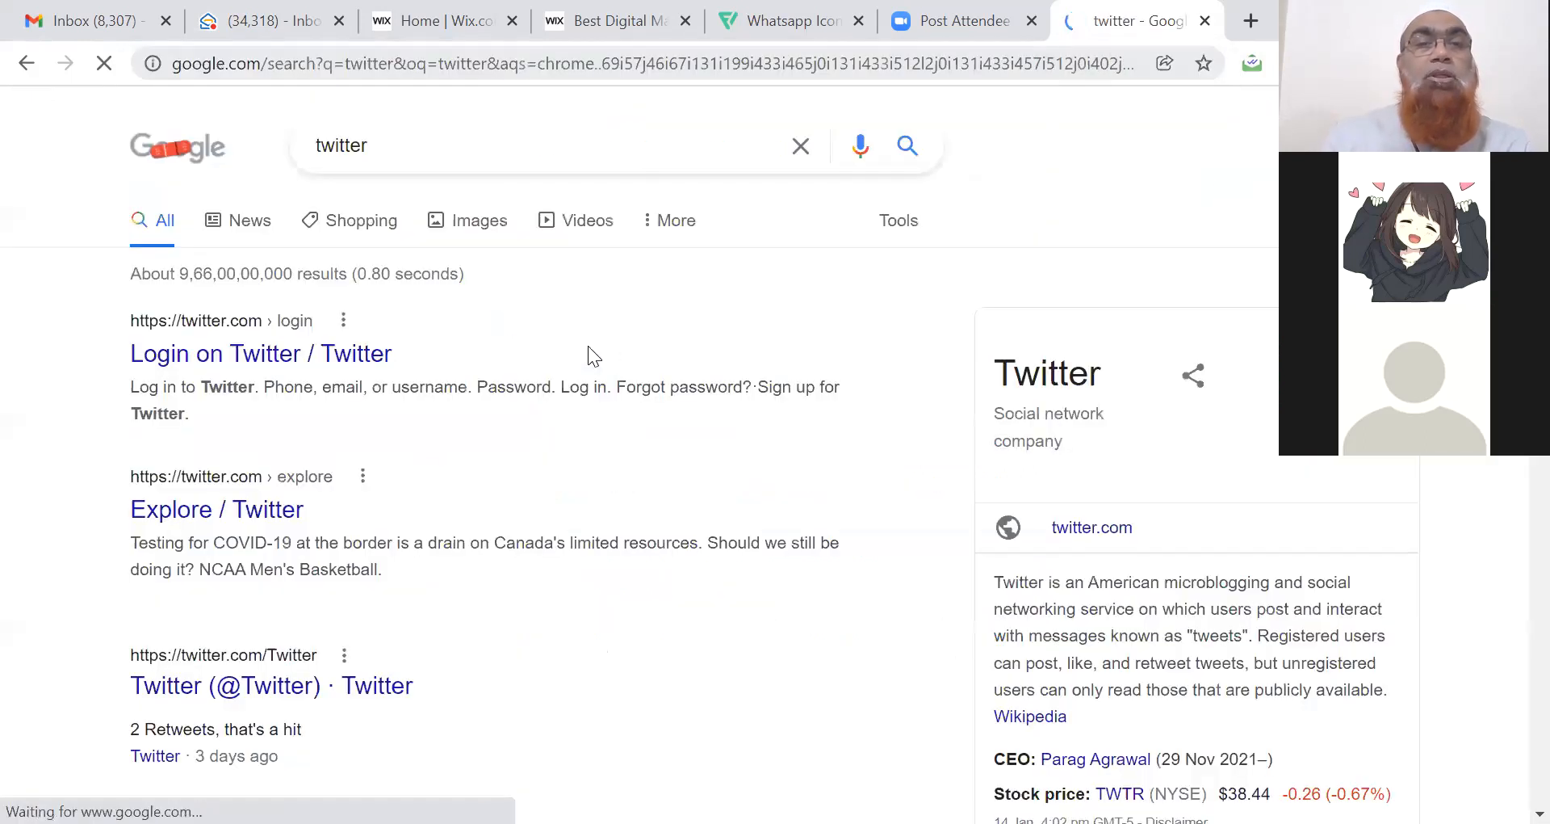
click(265, 362)
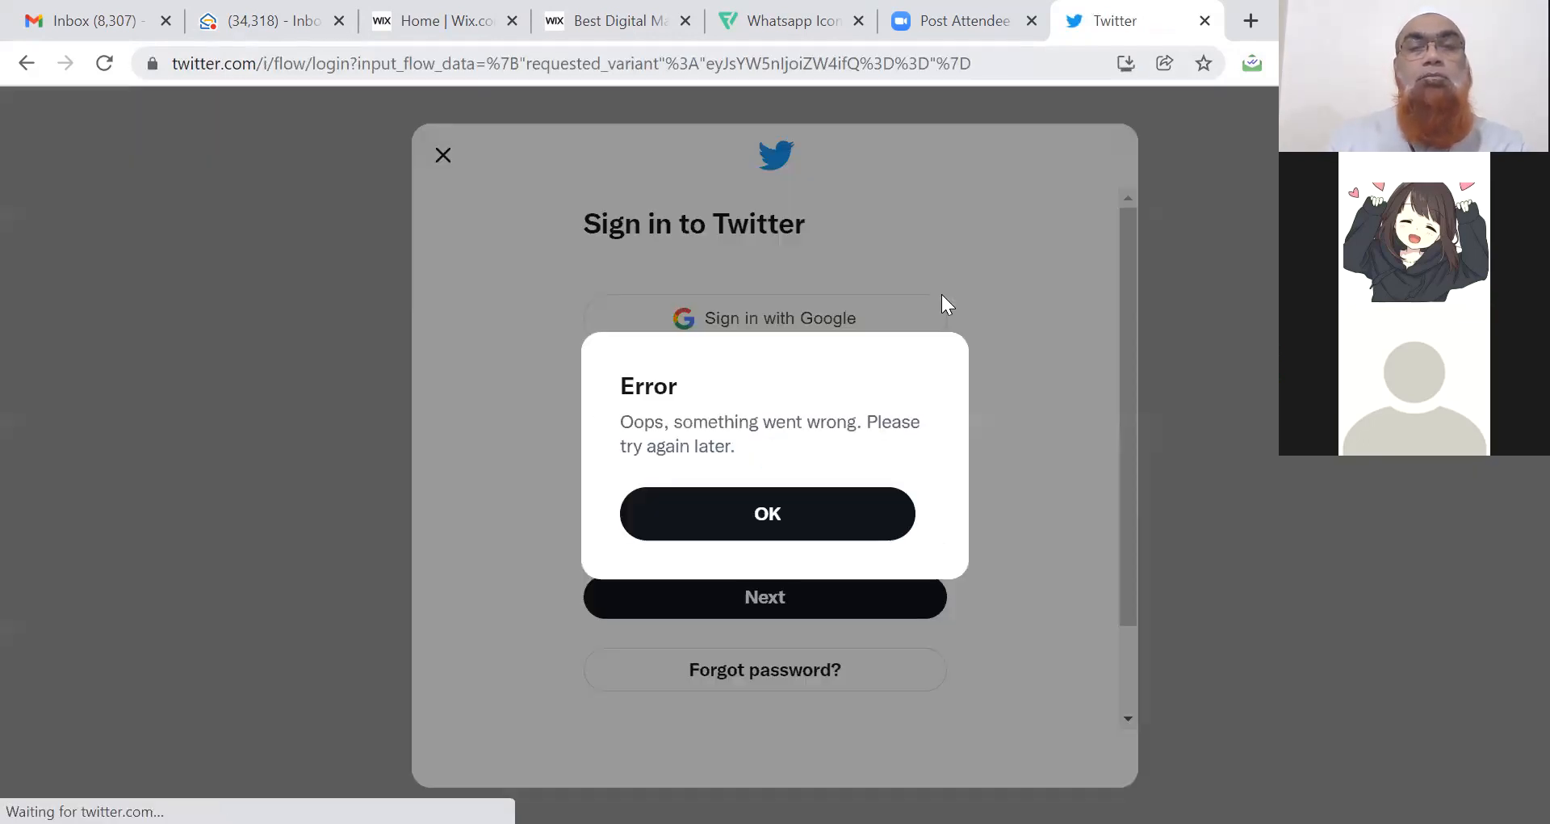
Dismiss the sign-in error and continue signing in with the business Google account.
click(767, 517)
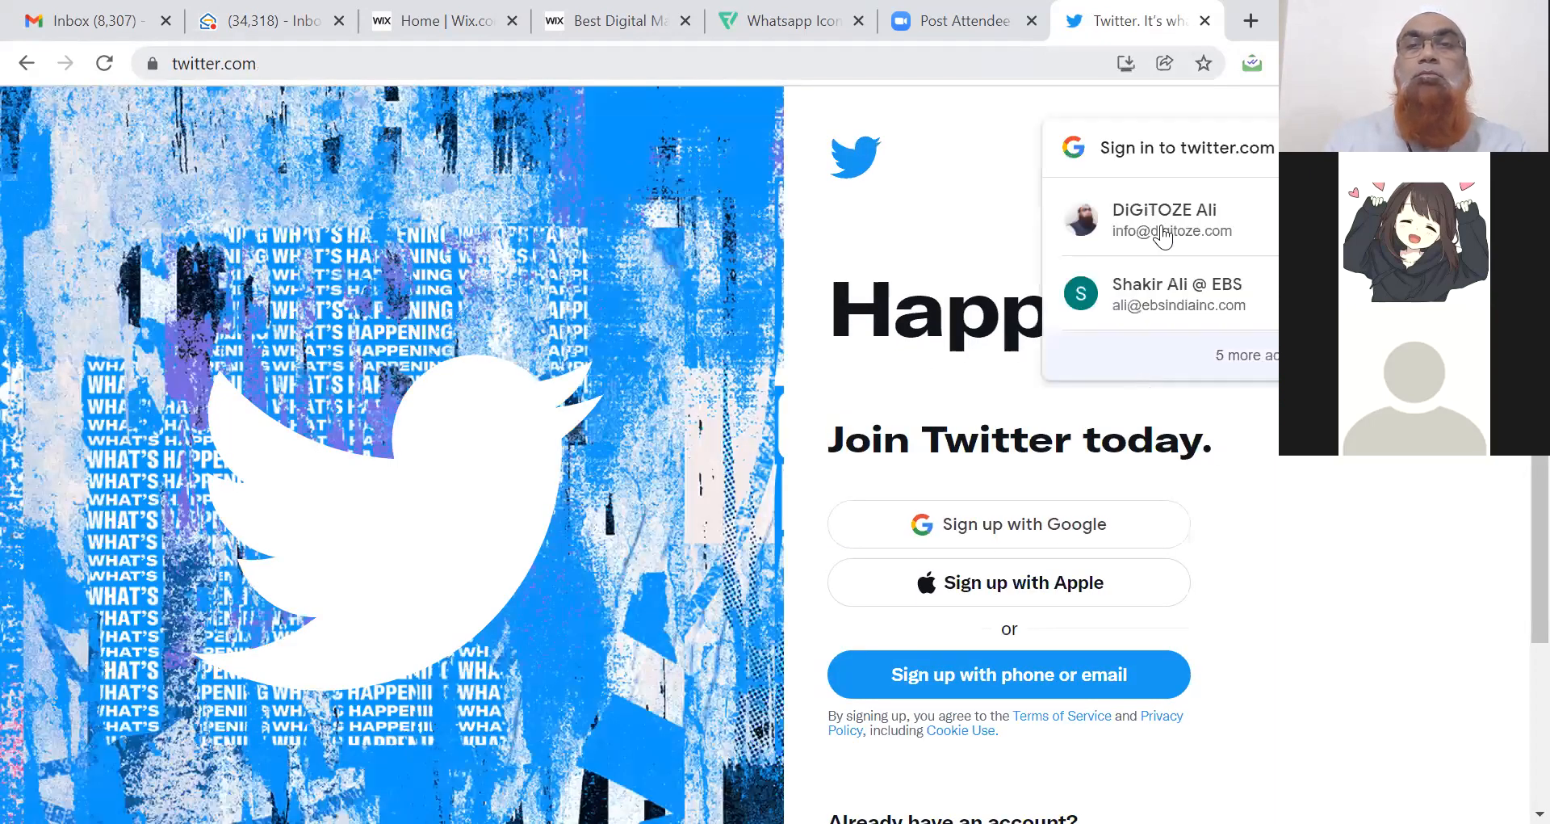
click(1160, 221)
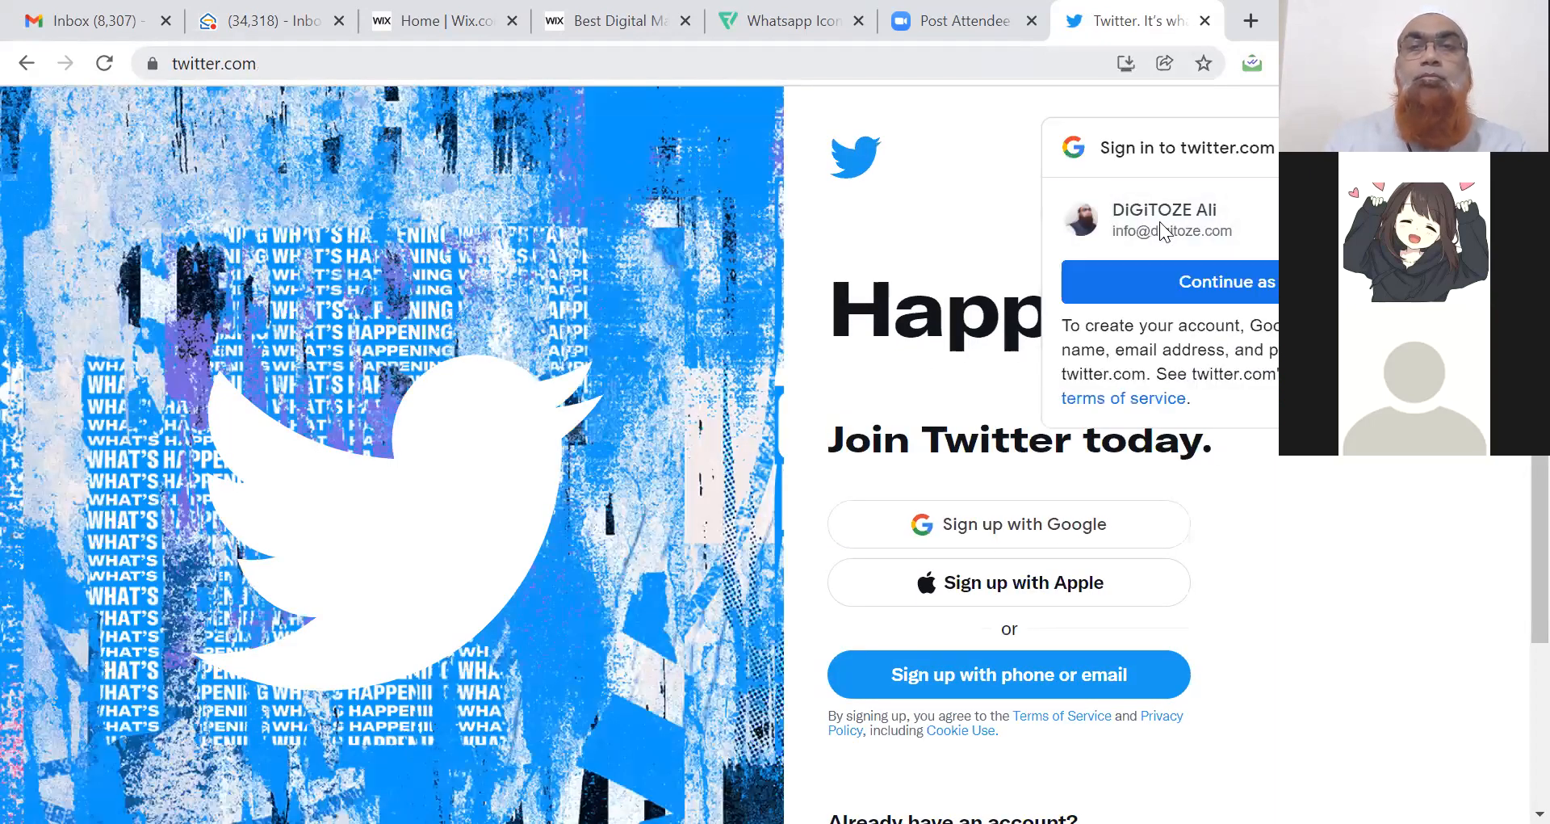
click(1200, 284)
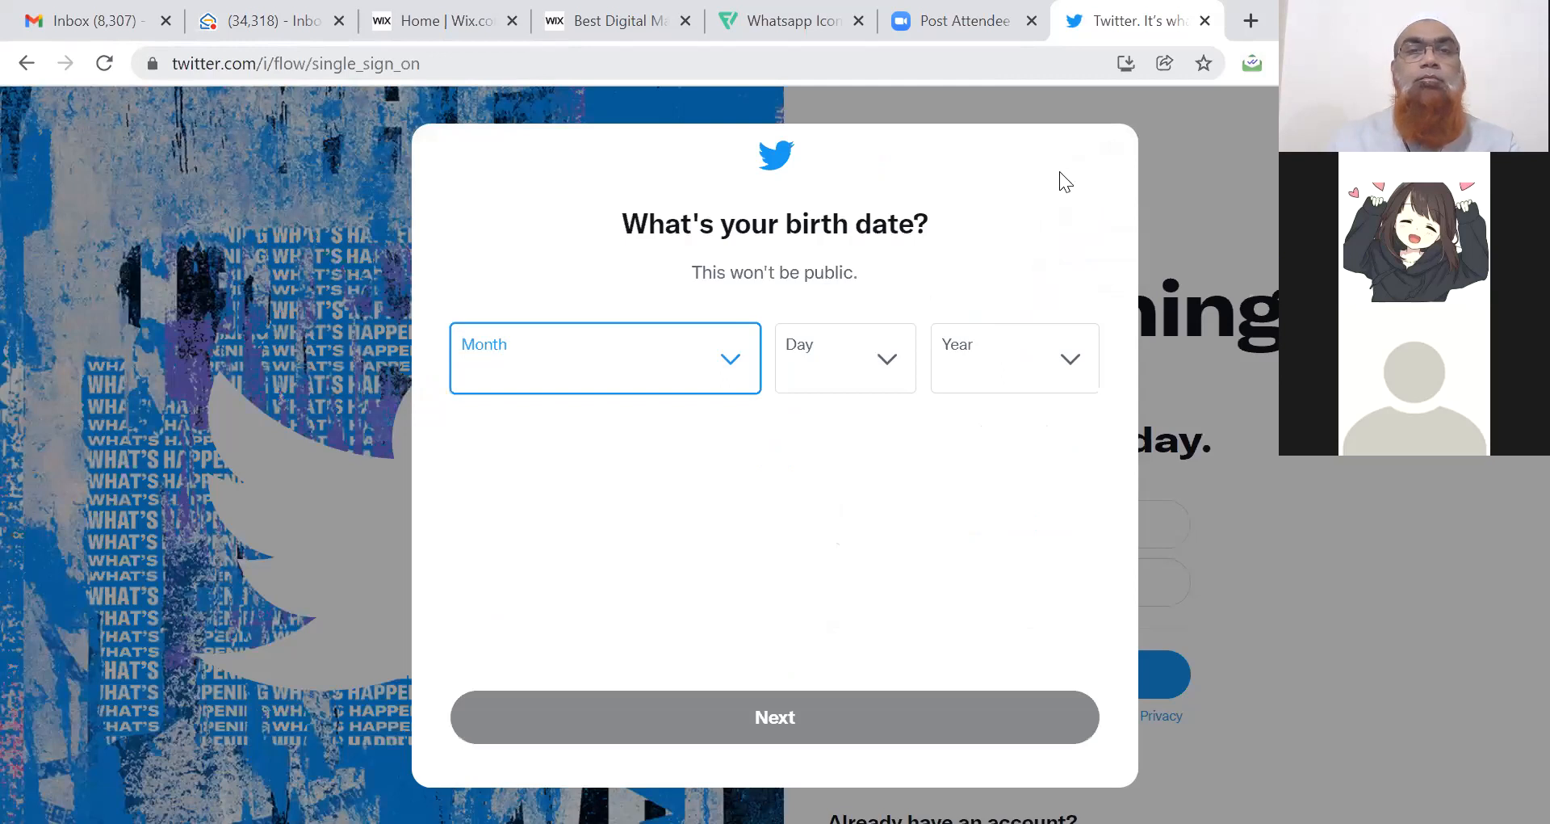
Step away from the birth date prompt and edit the address to go to twitter.com/home.
click(1163, 210)
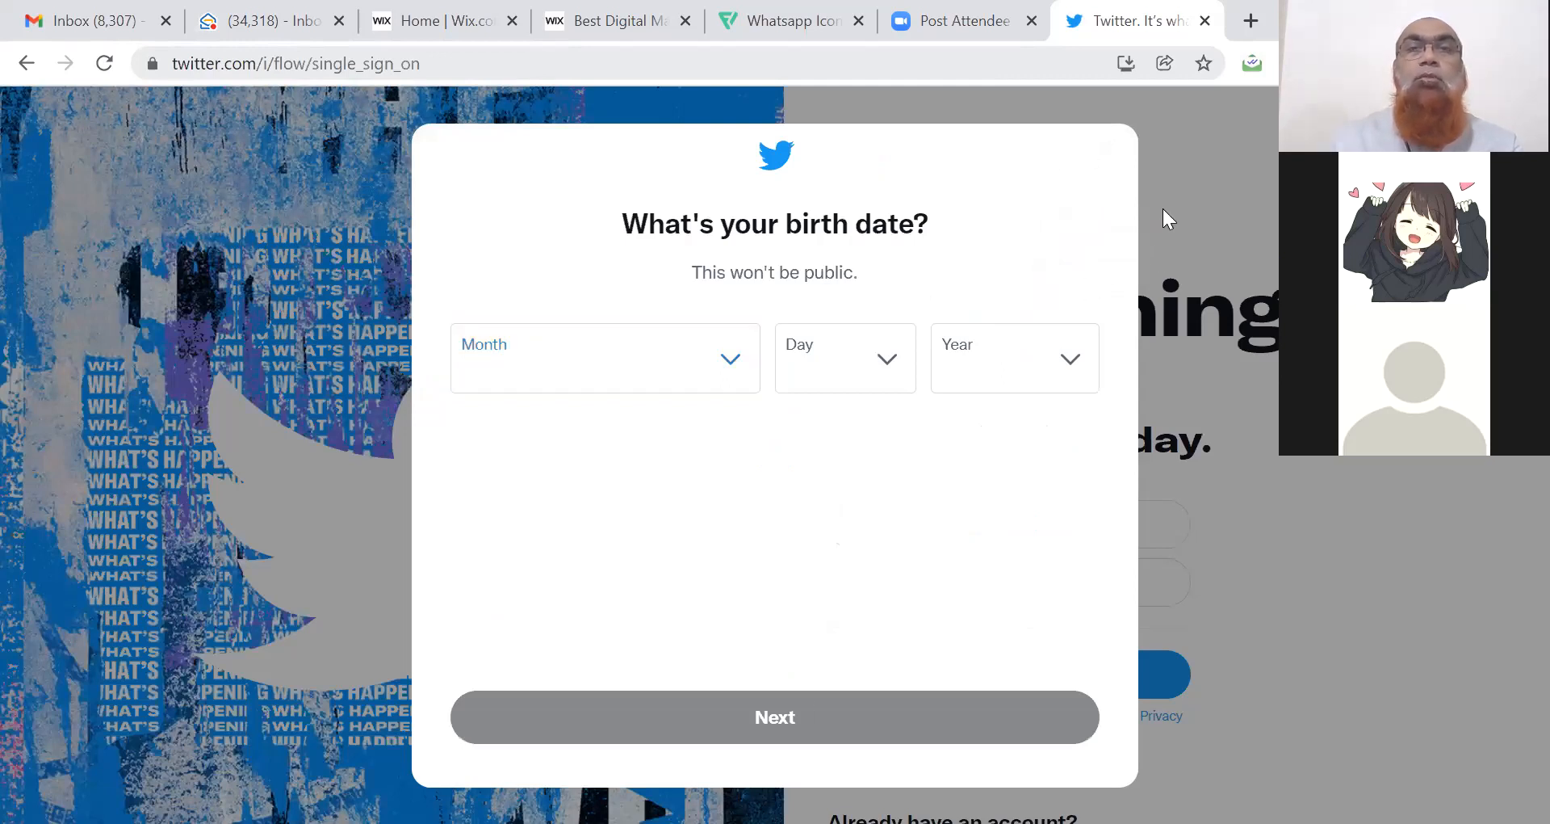
click(386, 61)
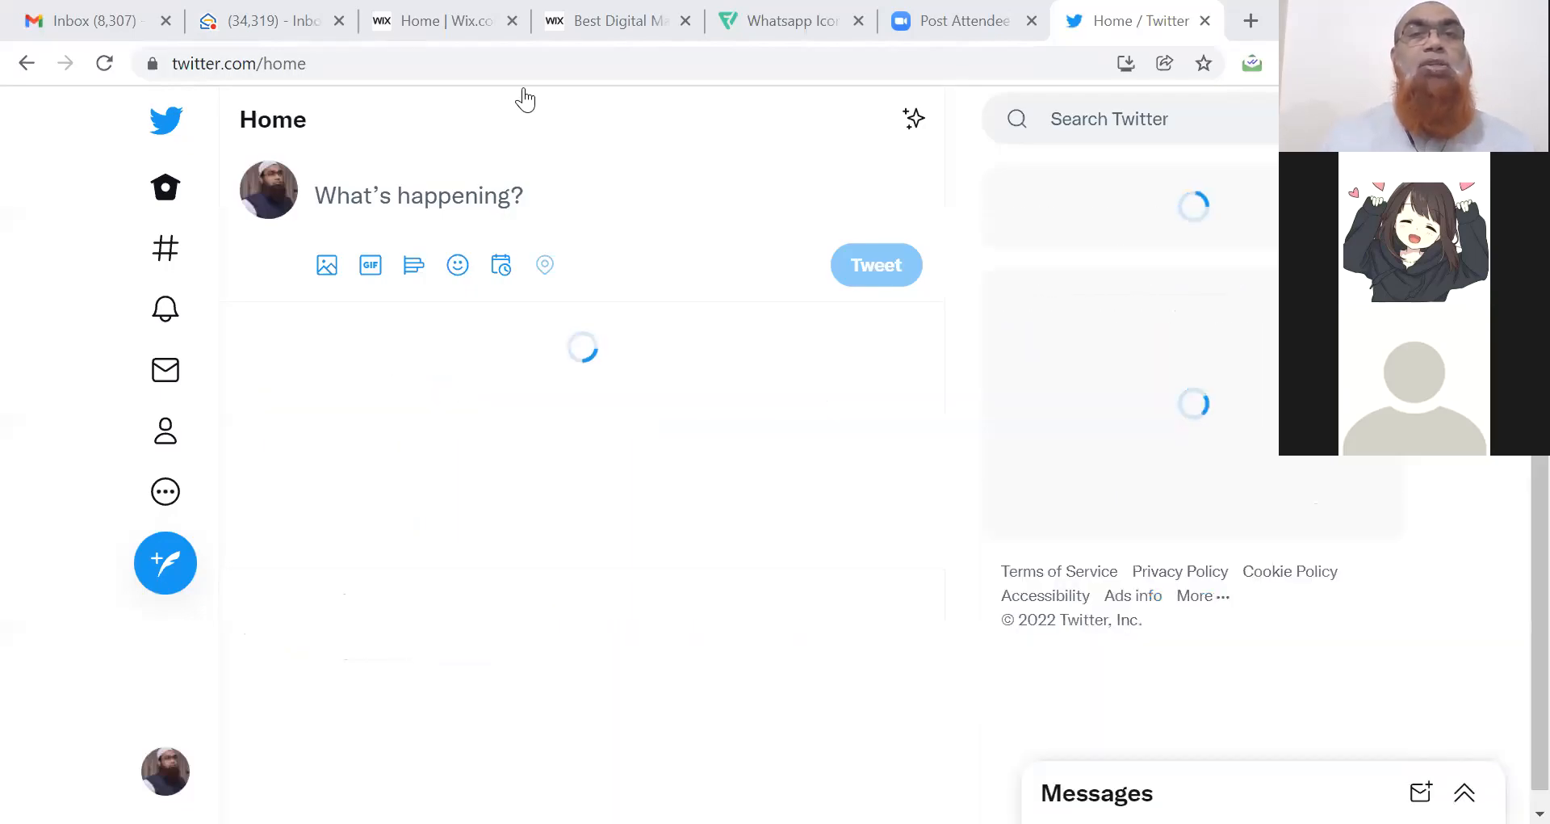
Copy the Digitoze site address and paste it into a new tweet.
click(596, 24)
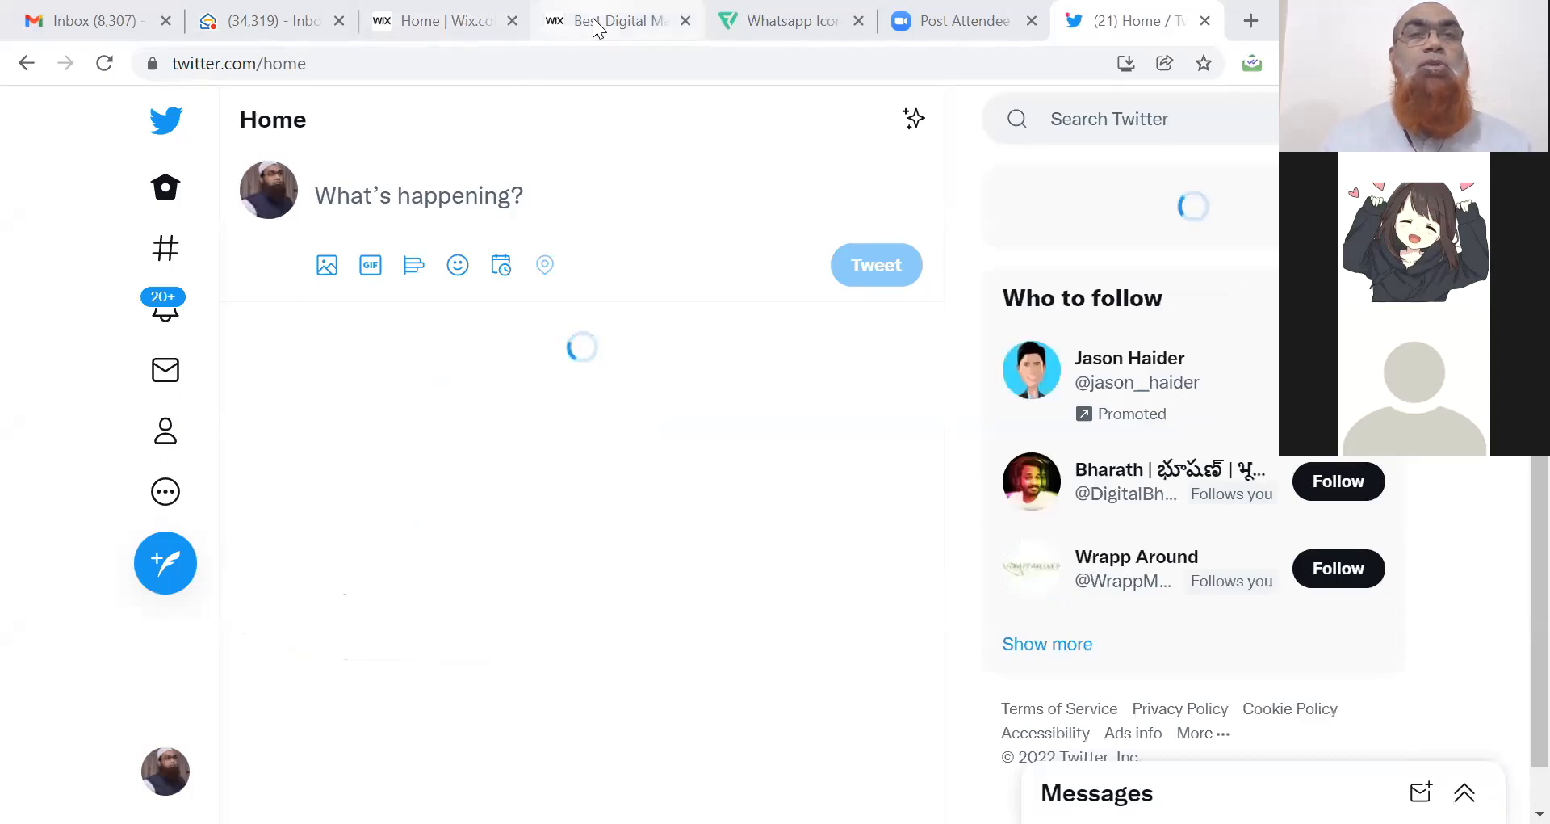
click(402, 73)
key(ctrl+c)
click(1082, 21)
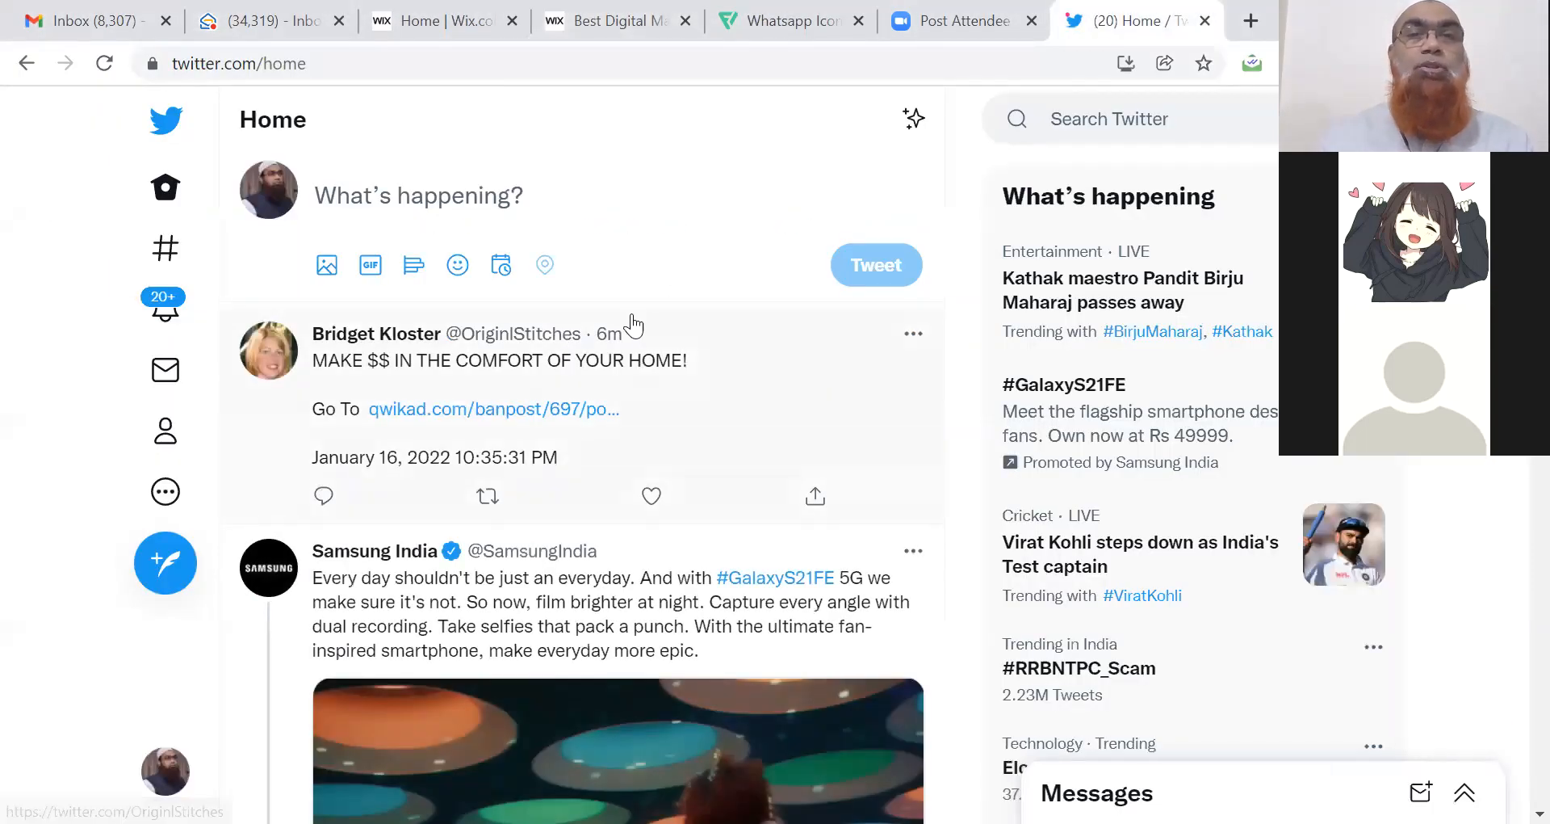
click(399, 205)
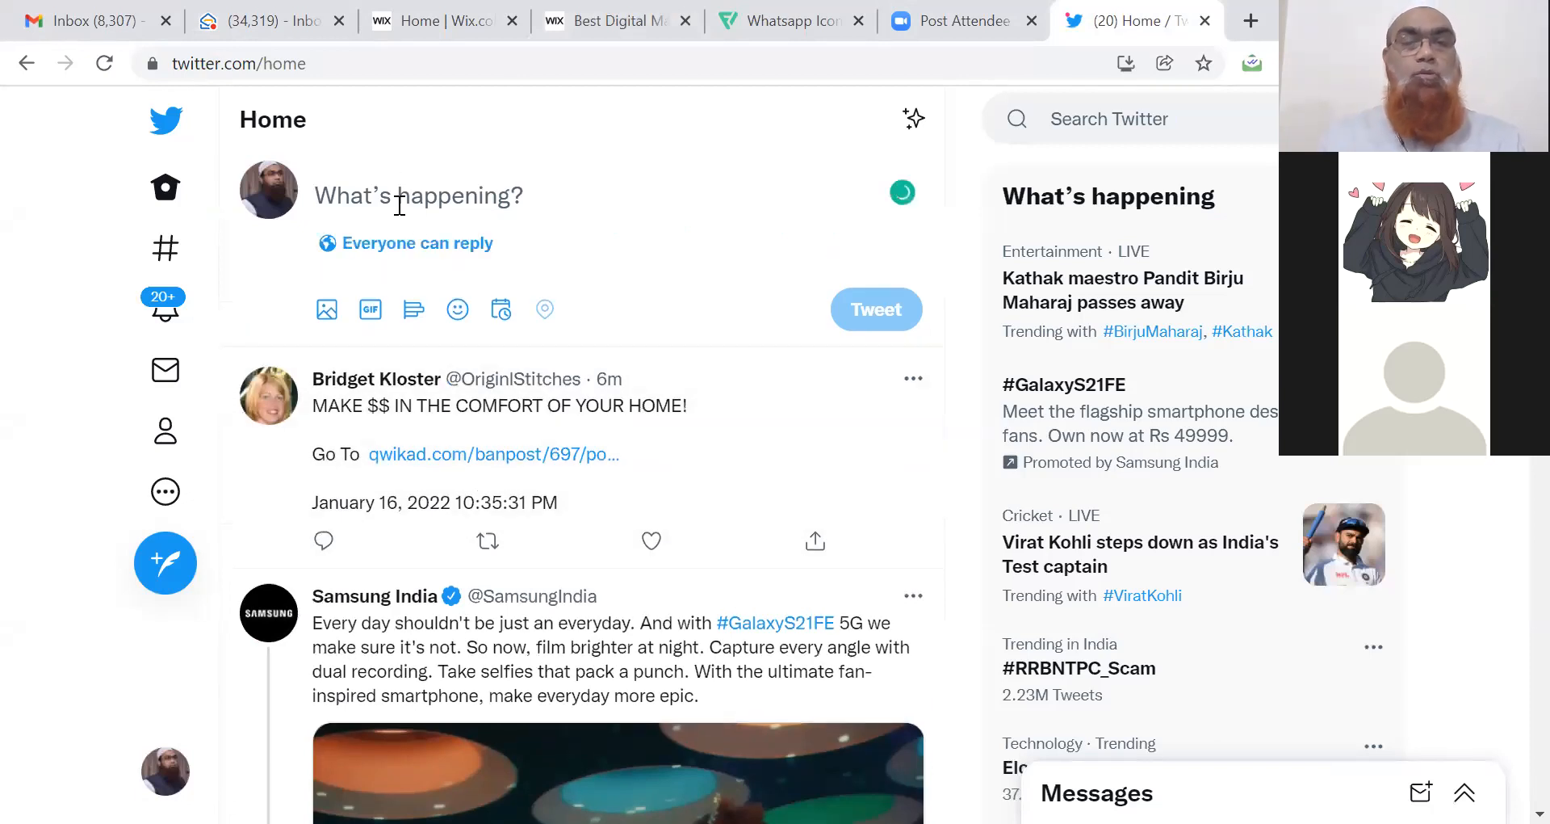
key(ctrl+v)
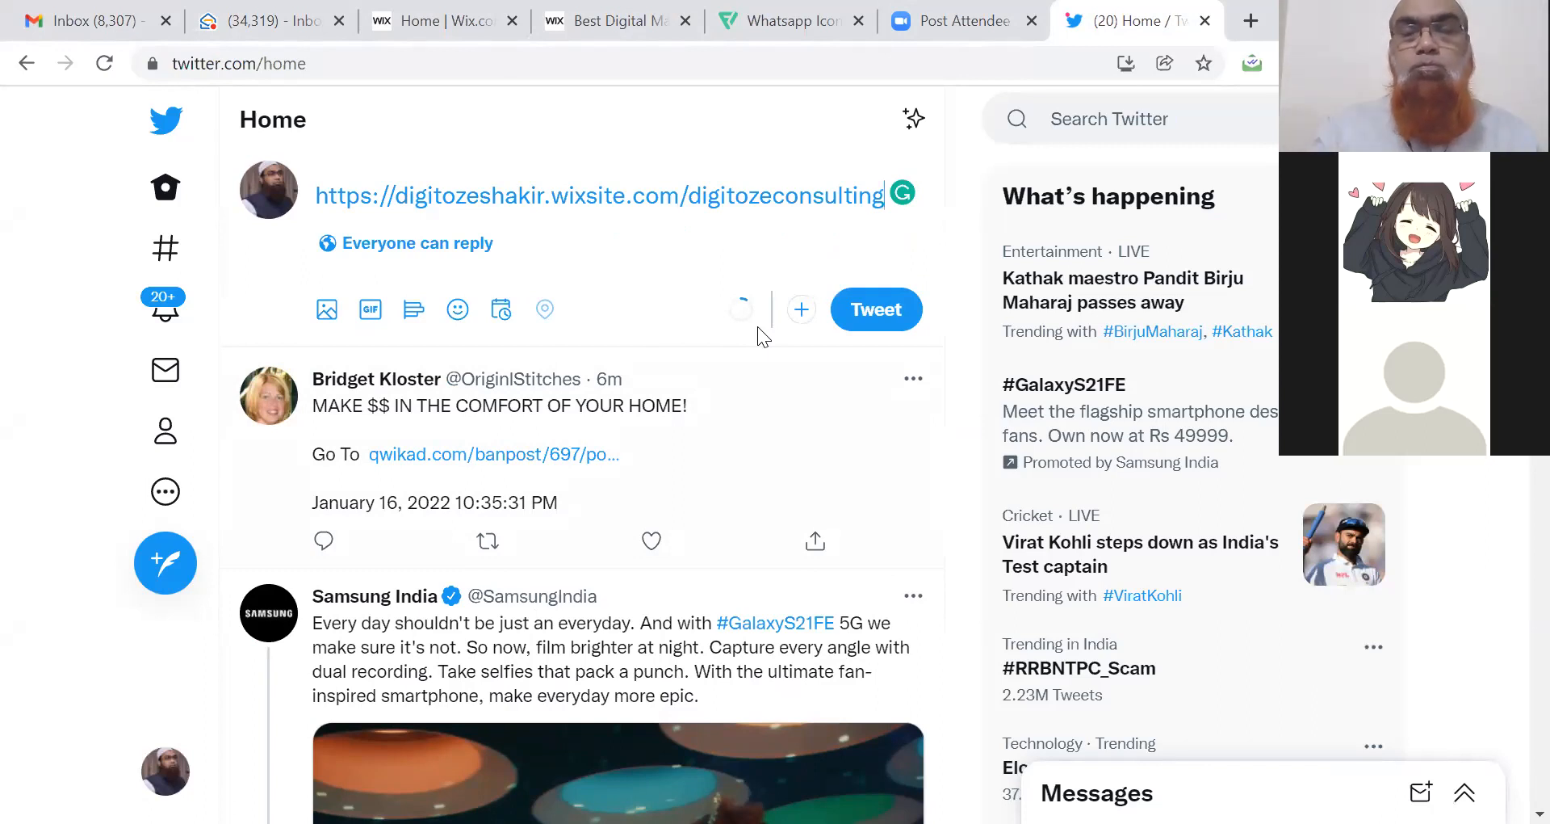
Add a new line in the tweet, then view the Website-Designing-Services title tag in Book2's cell C4.
key(Return)
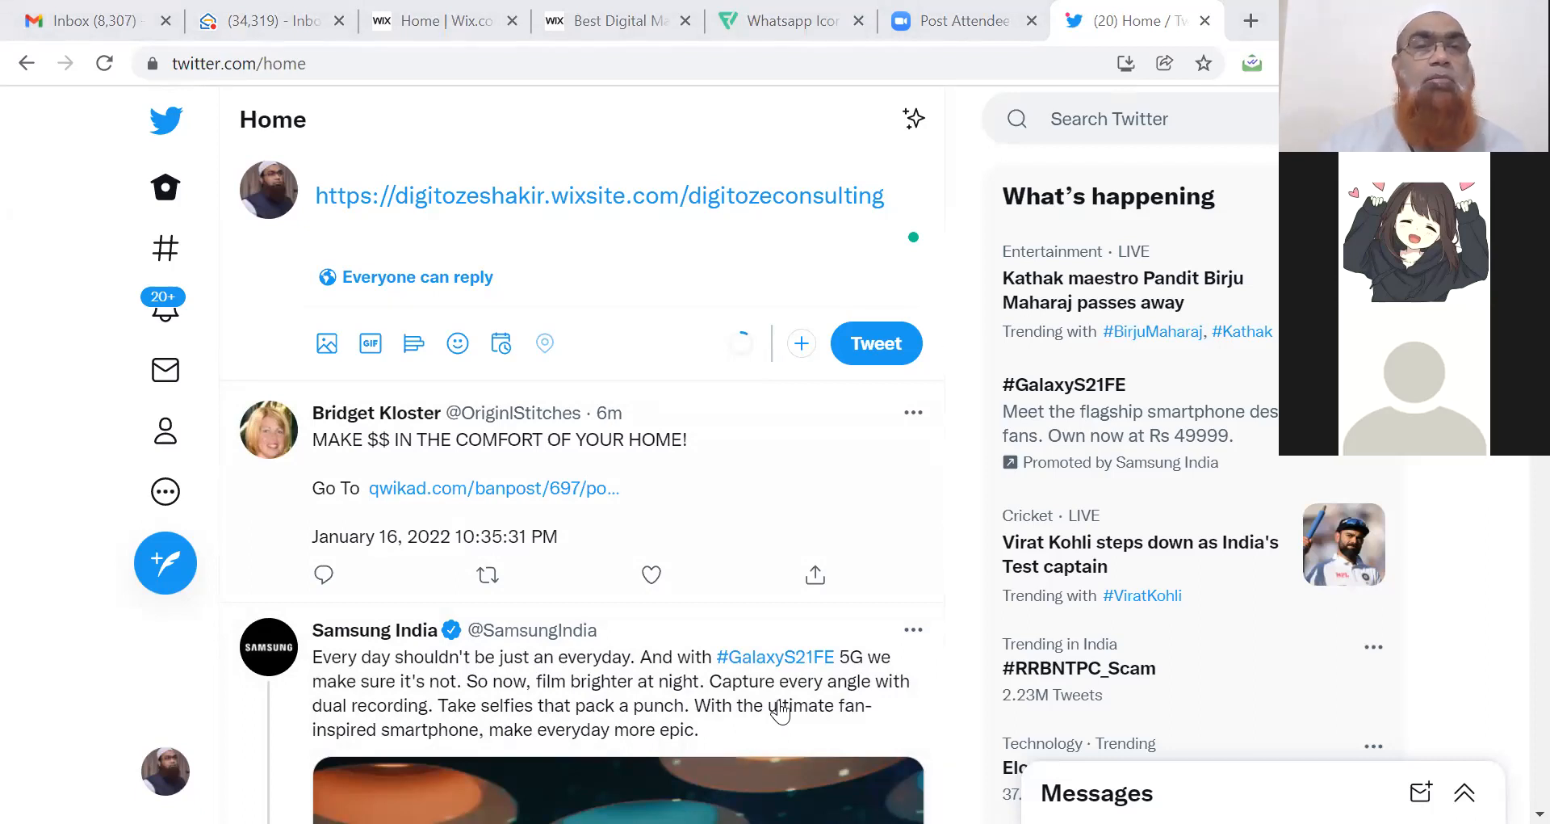
key(alt+Tab)
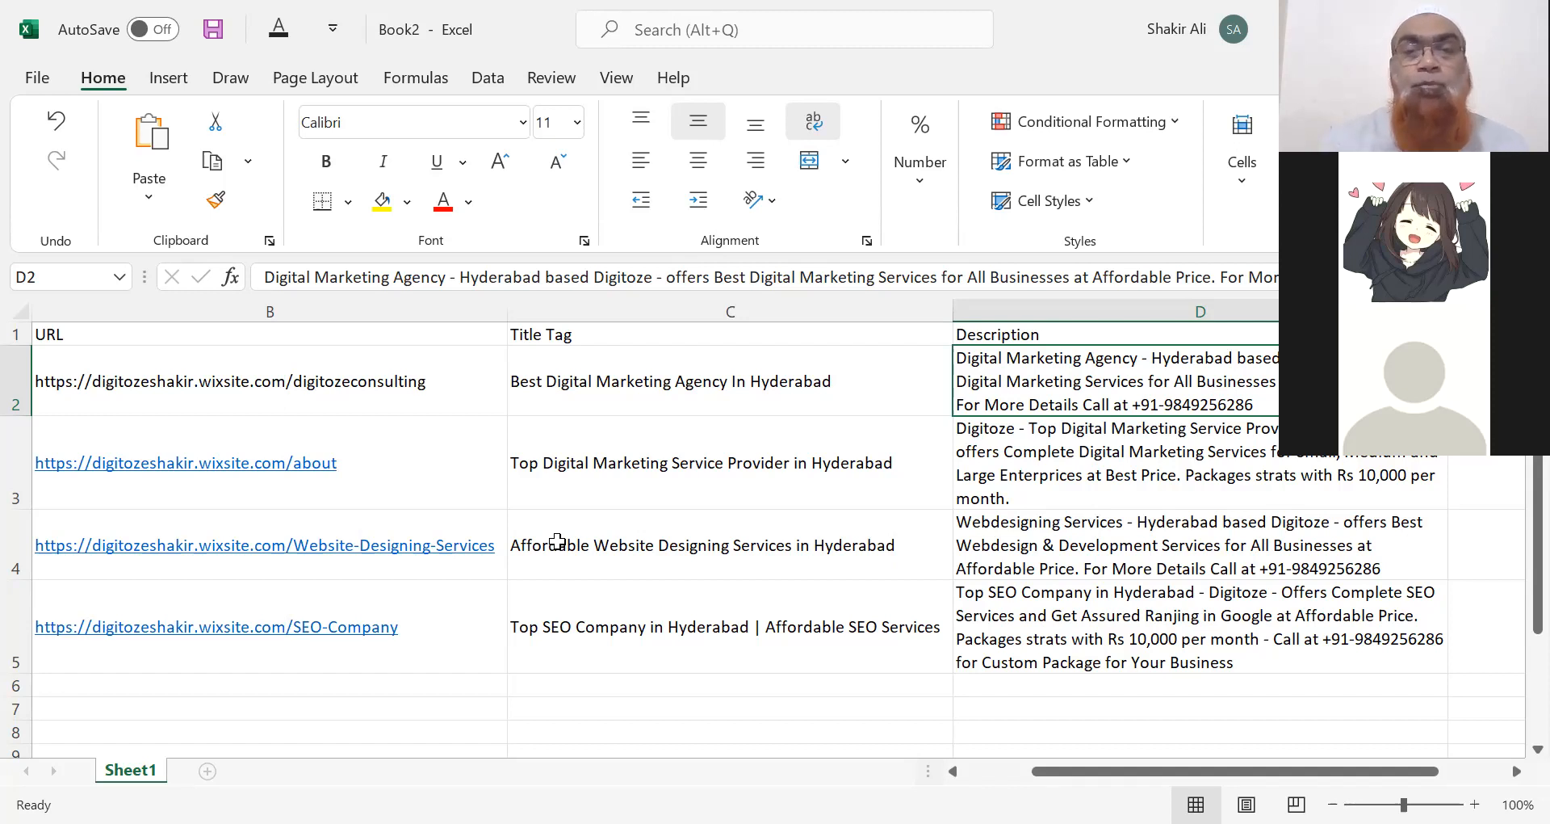
click(720, 546)
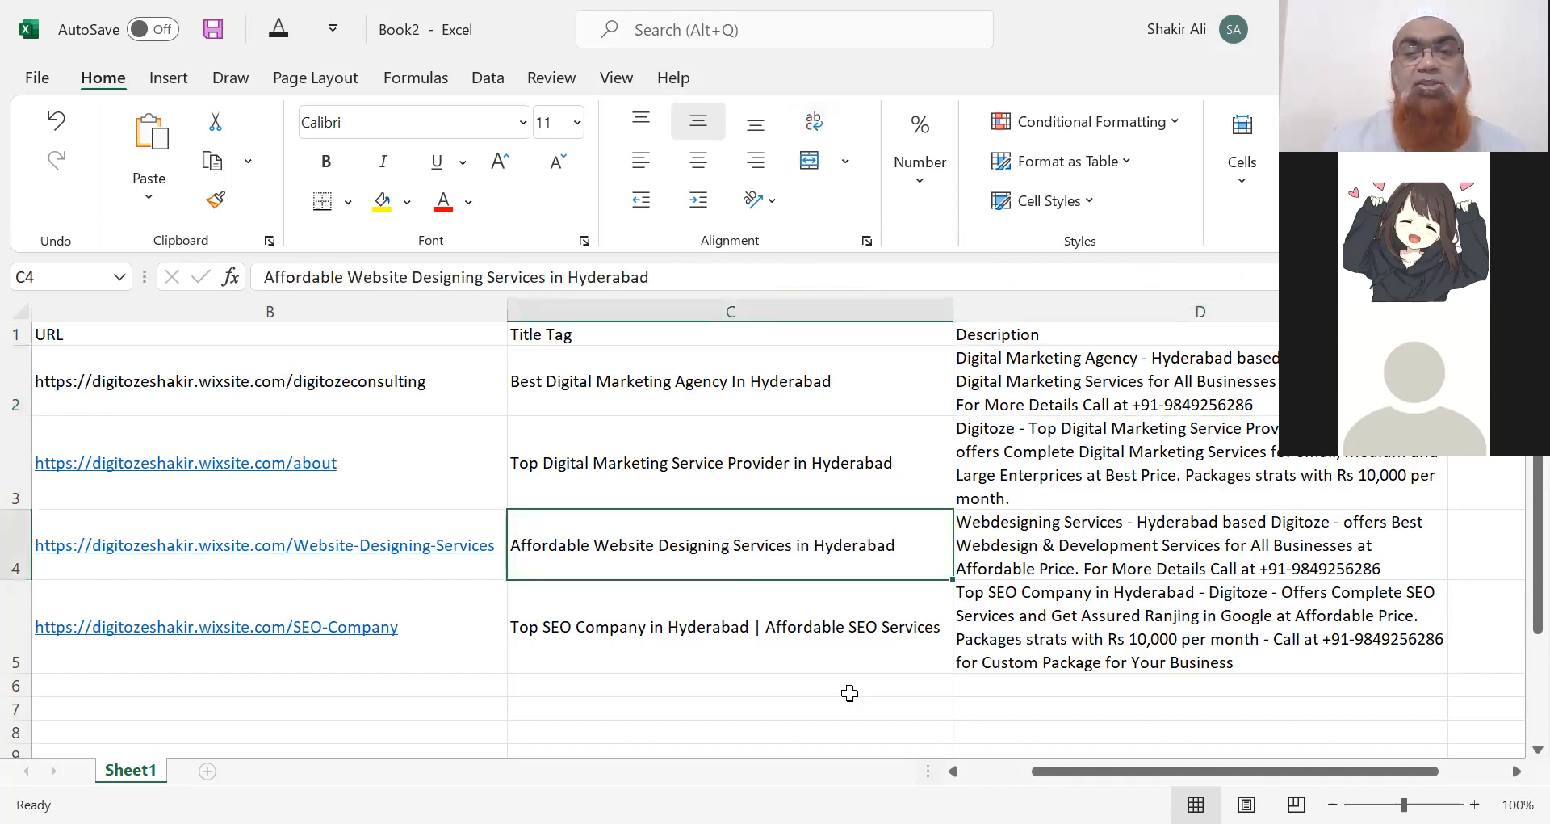
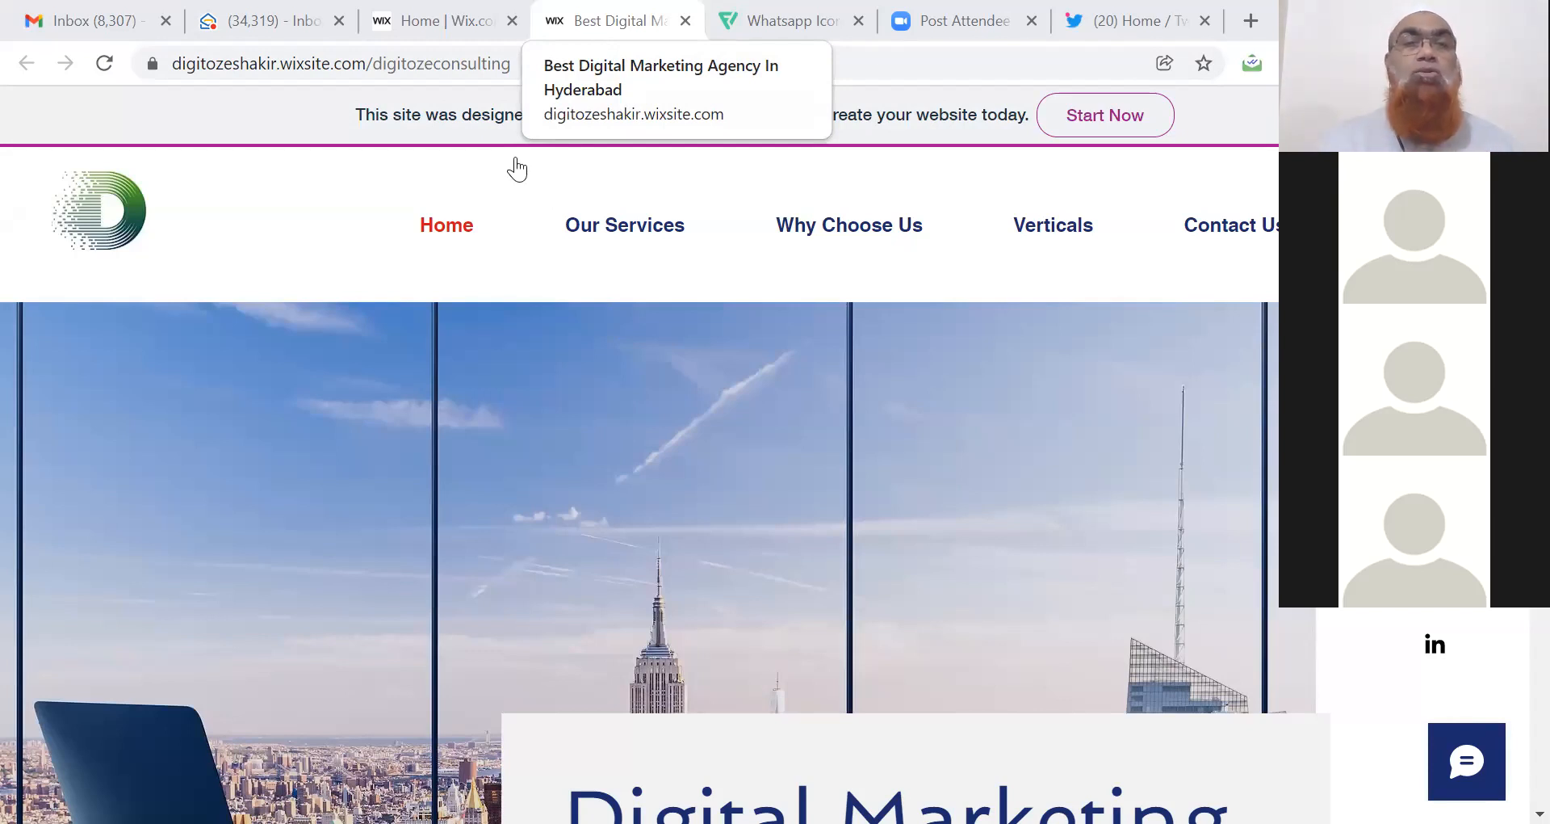
Dismiss the hero photo's context menu and switch back to the 'Home | Wix.com' dashboard tab.
right_click(348, 378)
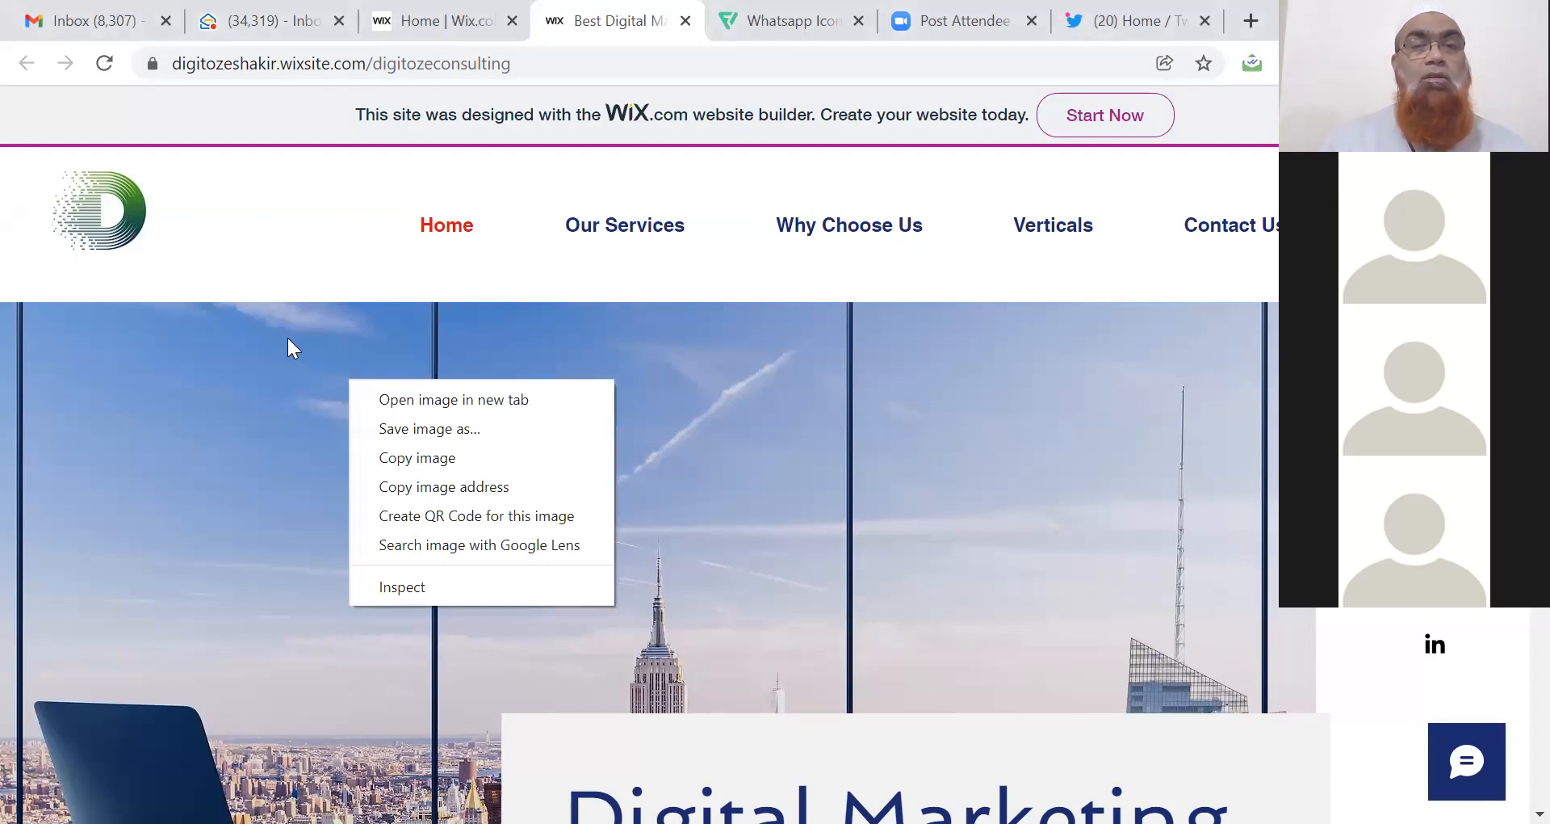
click(297, 223)
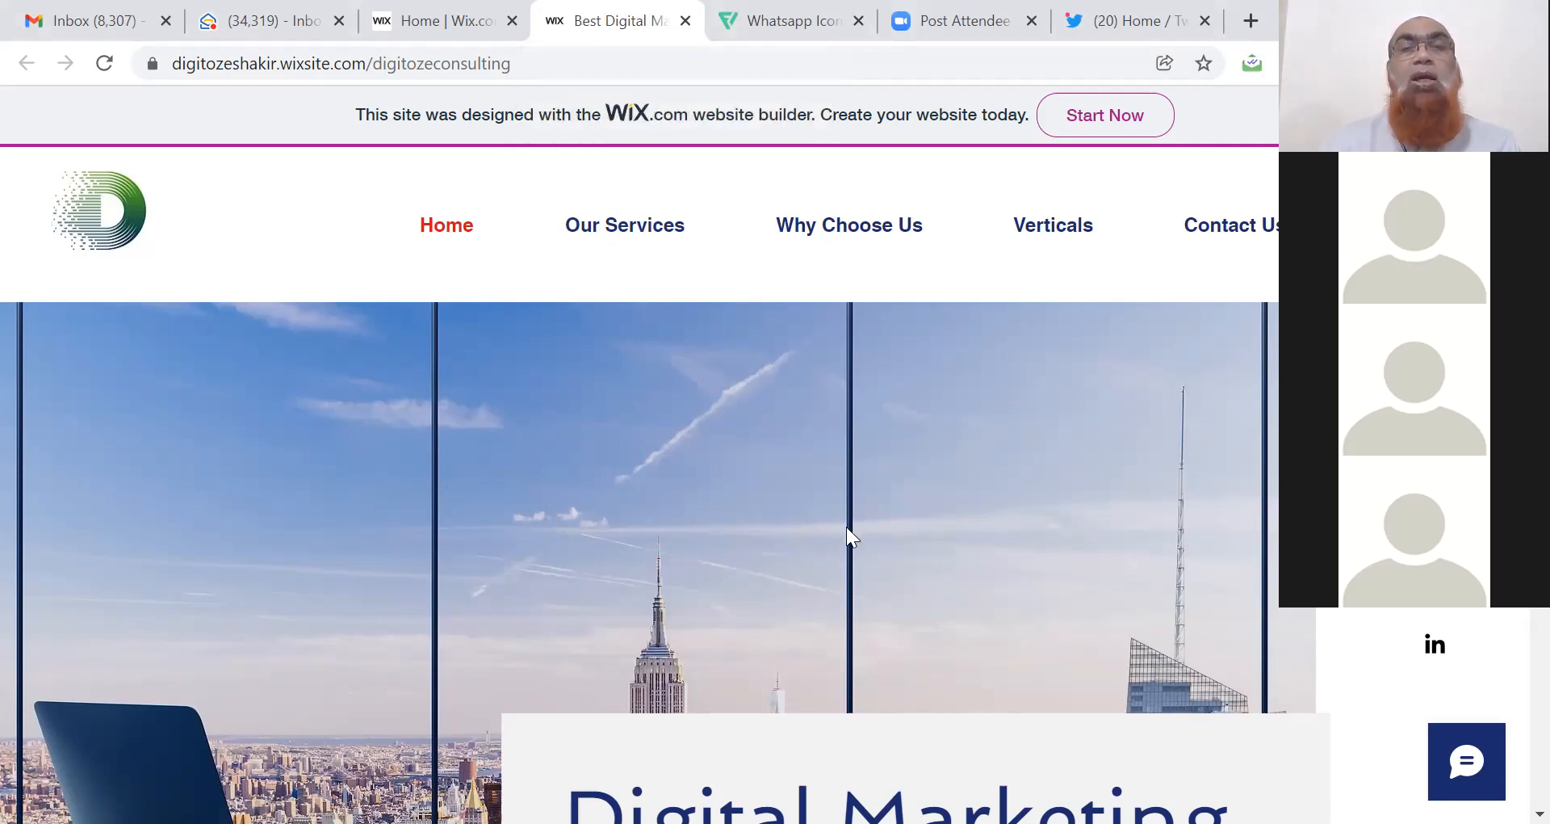
click(420, 25)
mouse_move(168, 206)
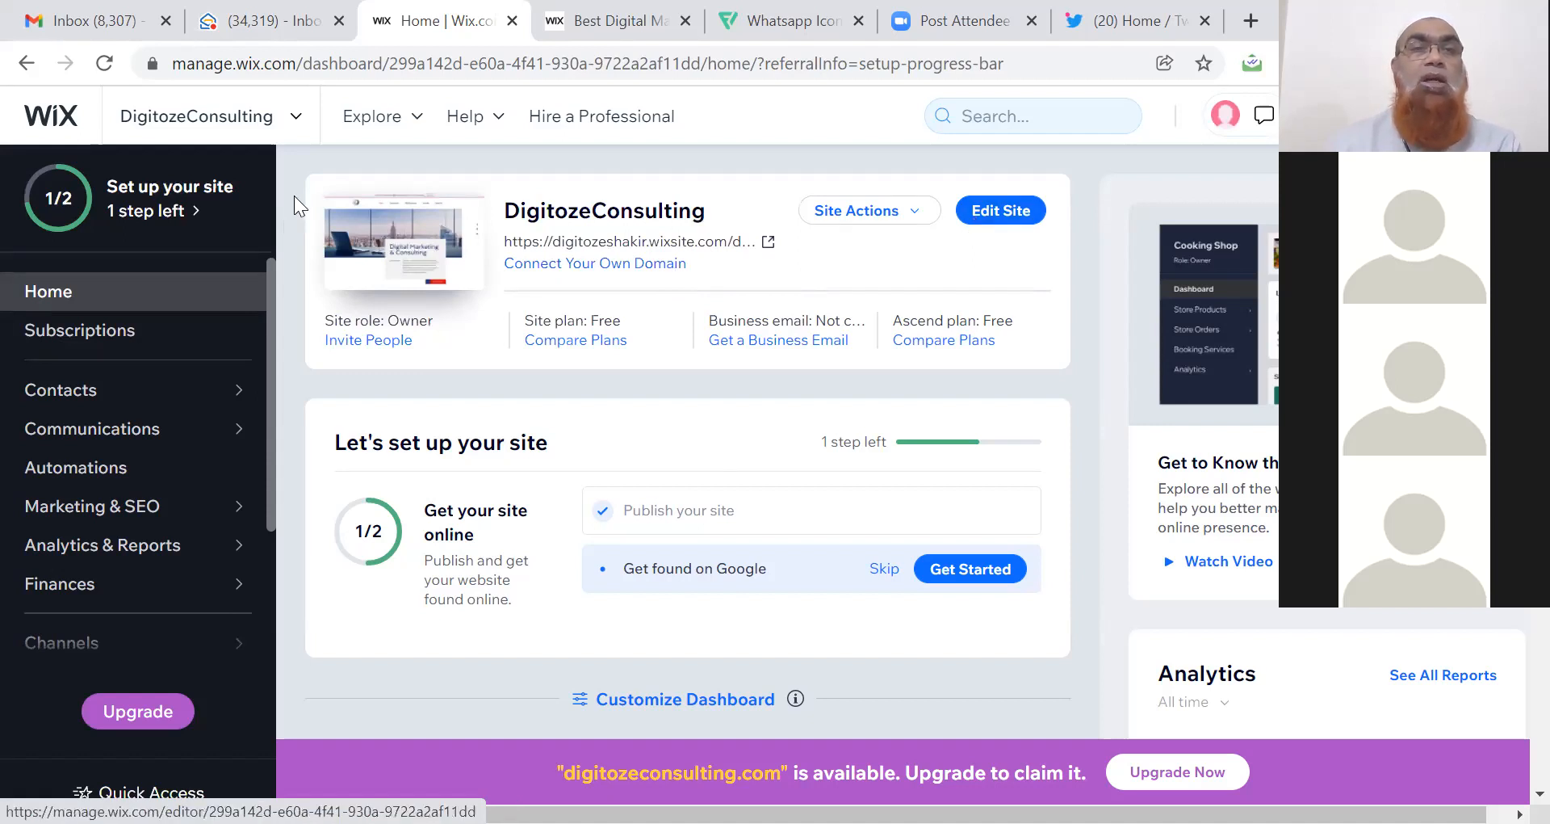
click(296, 123)
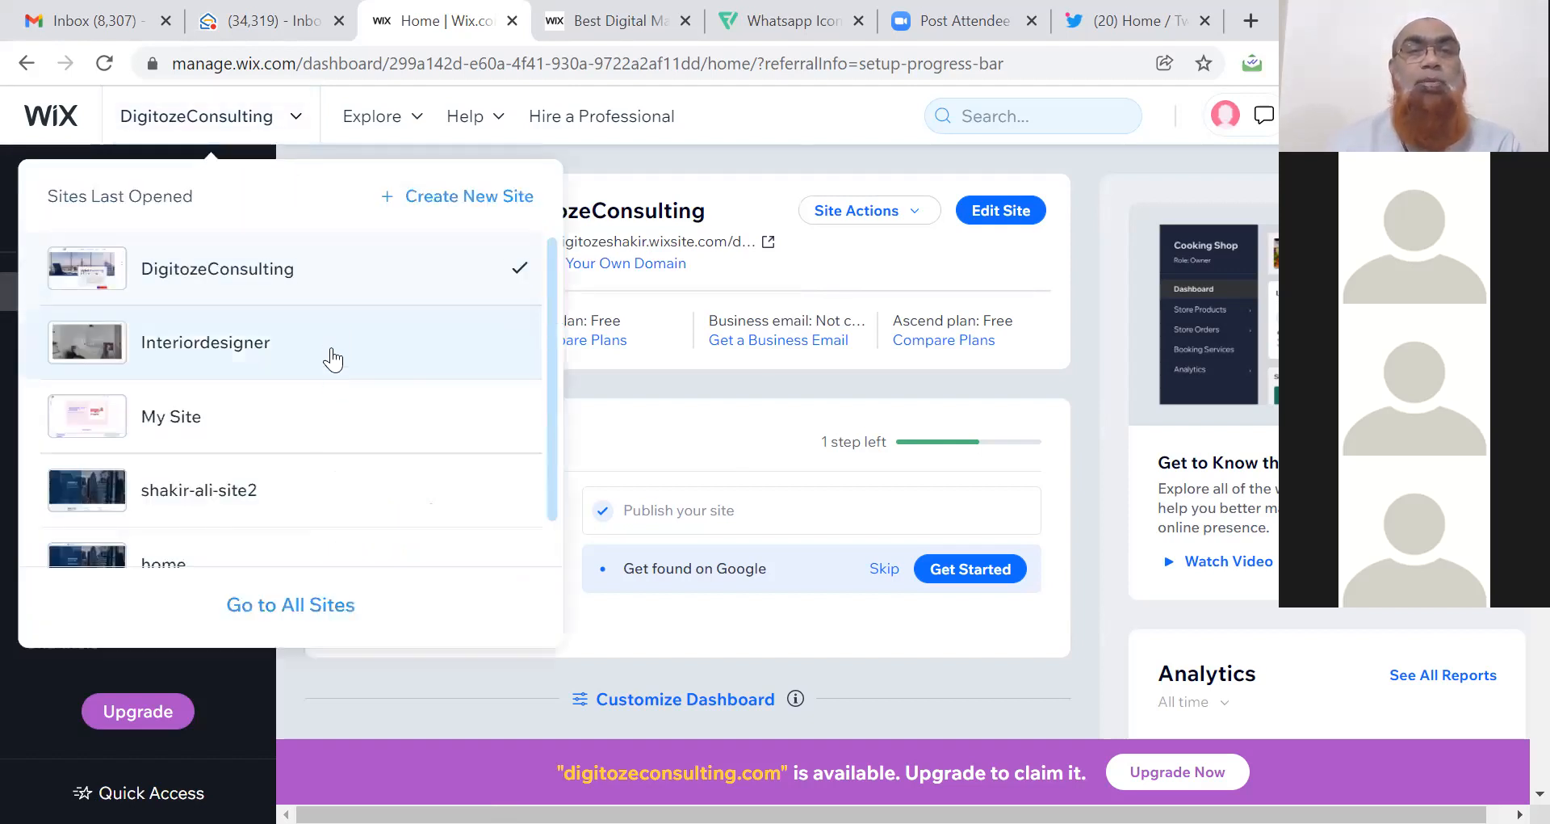
scroll(552, 550, down, 1)
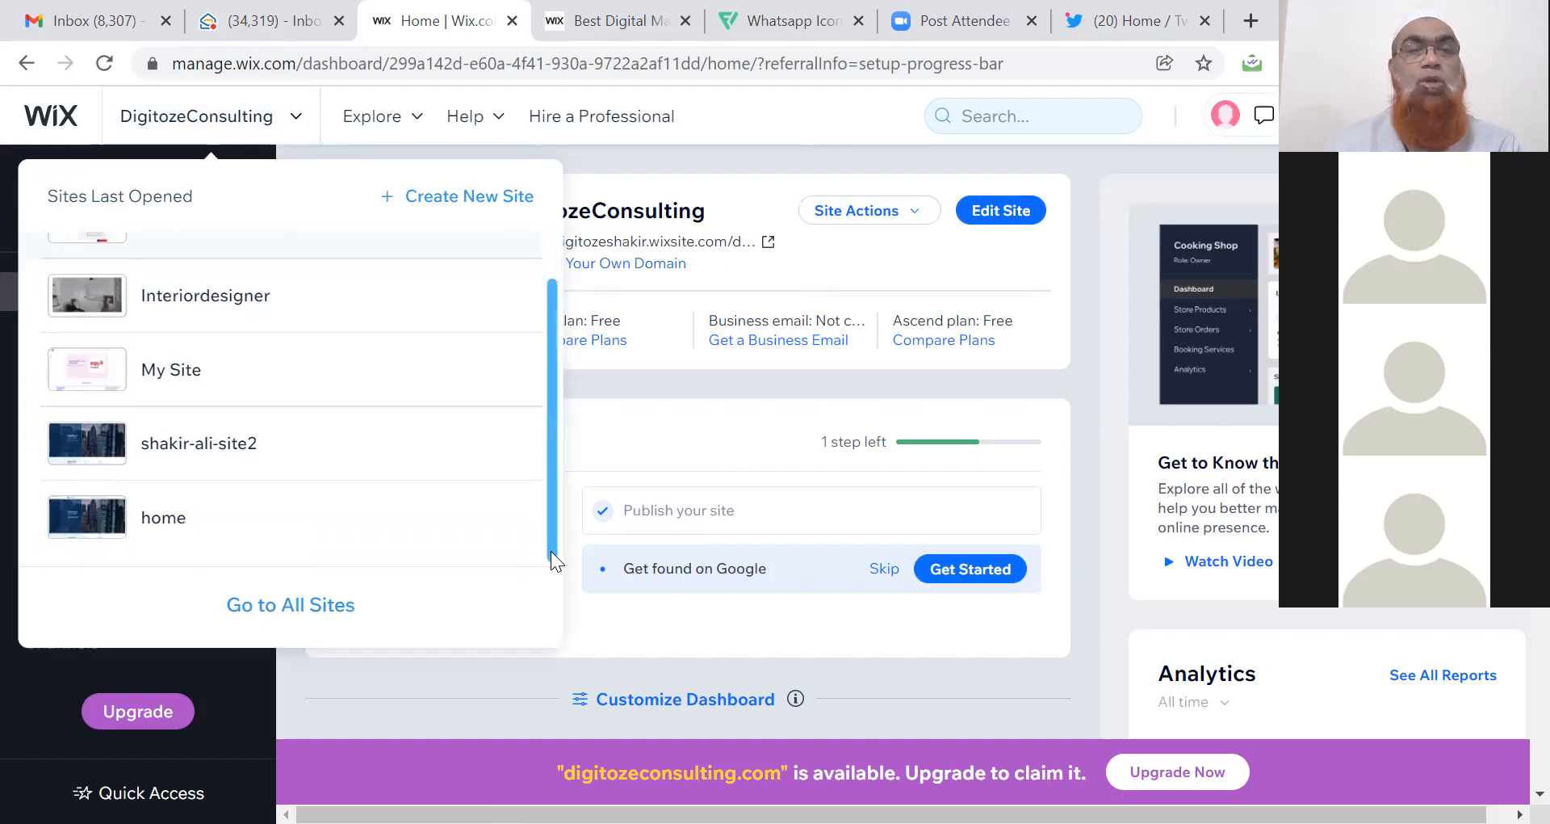
scroll(551, 550, up, 1)
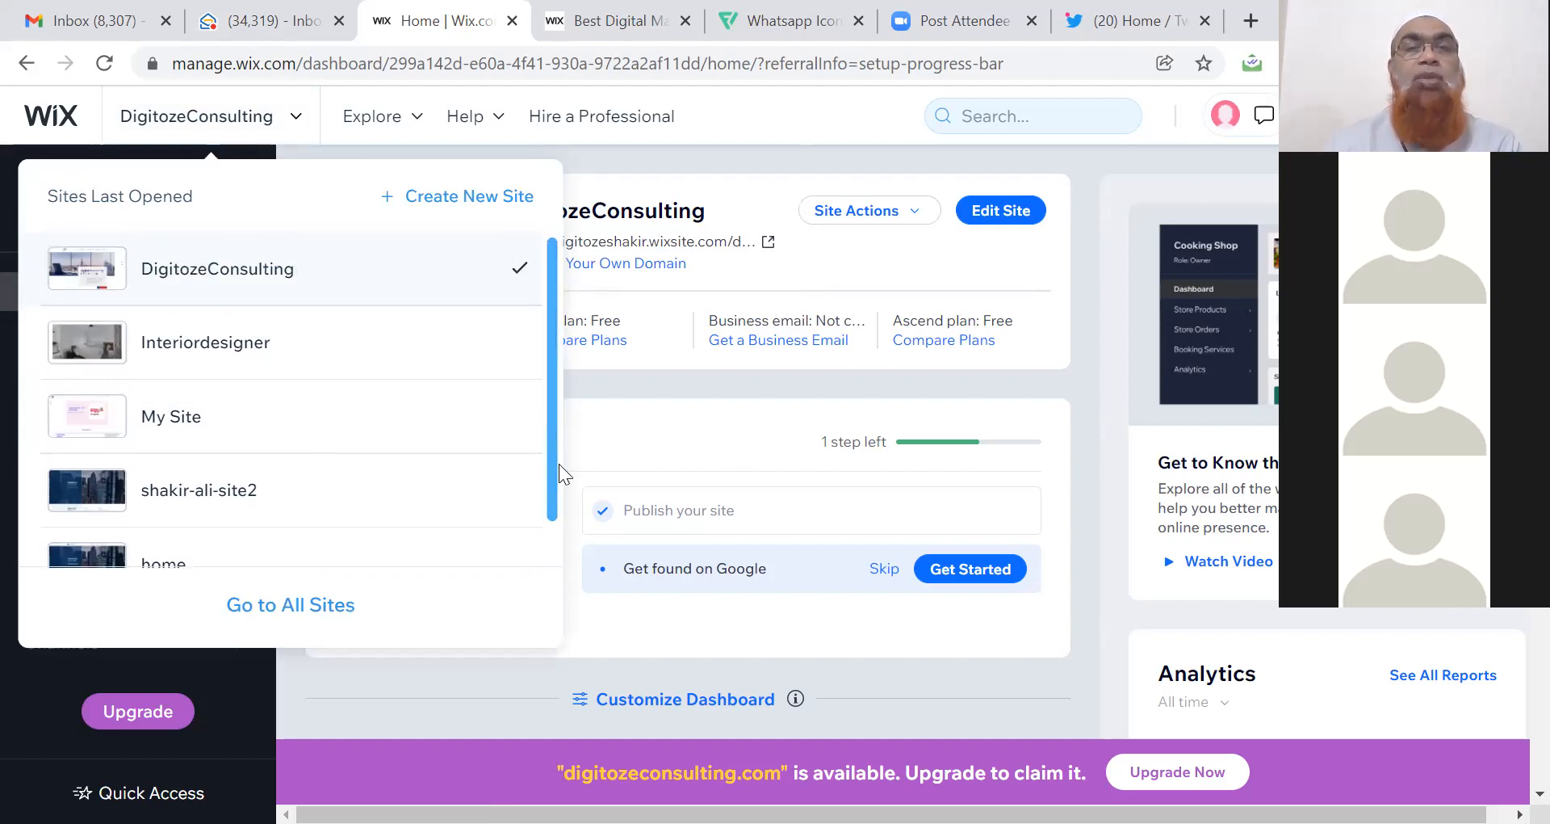
click(667, 441)
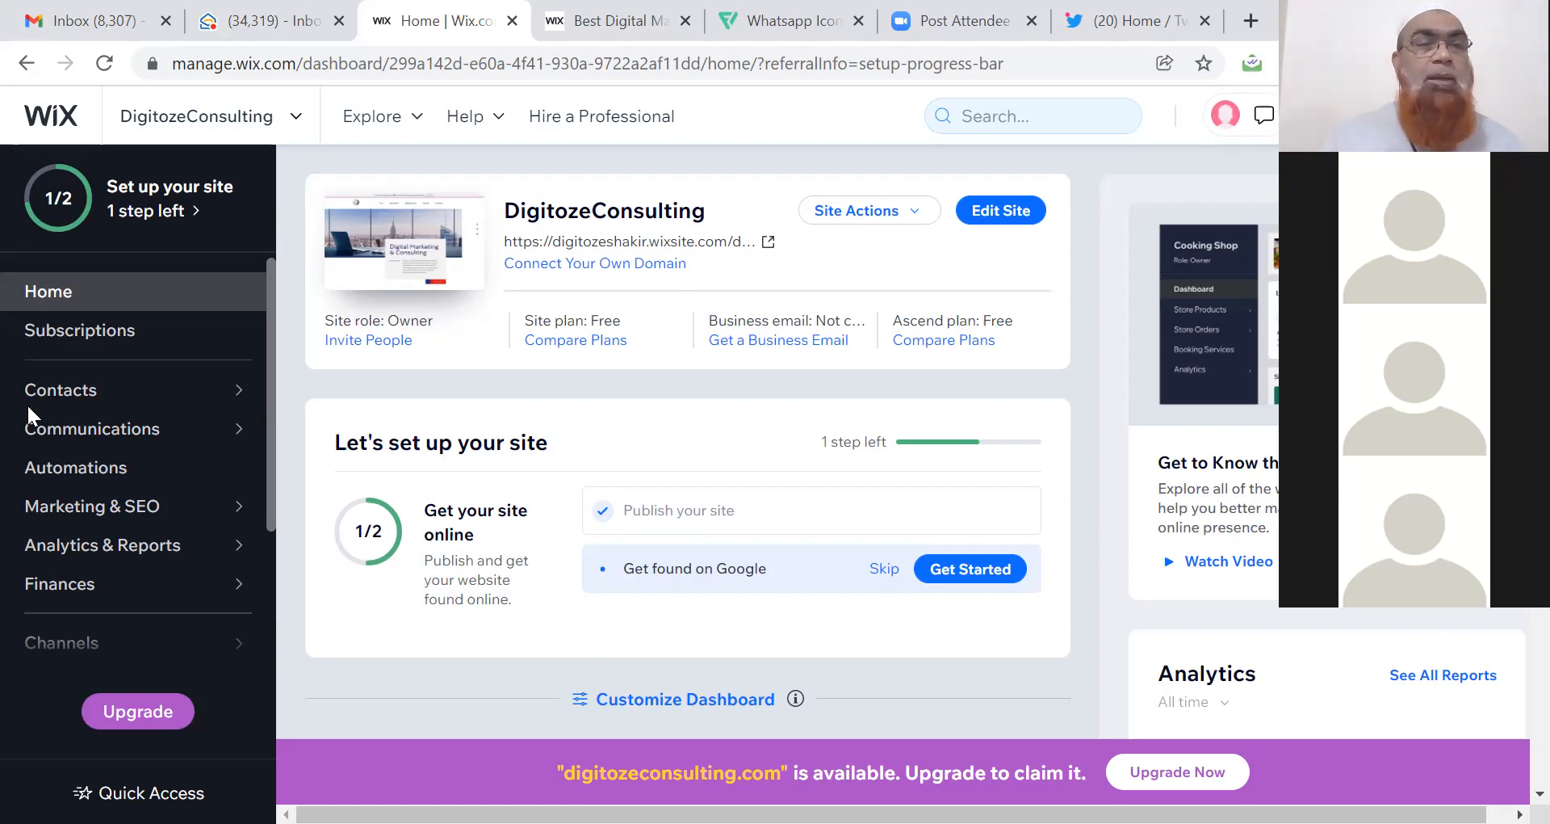
Go to Marketing & SEO > SEO Tools and scroll down to the sitemap and robots.txt cards.
click(123, 515)
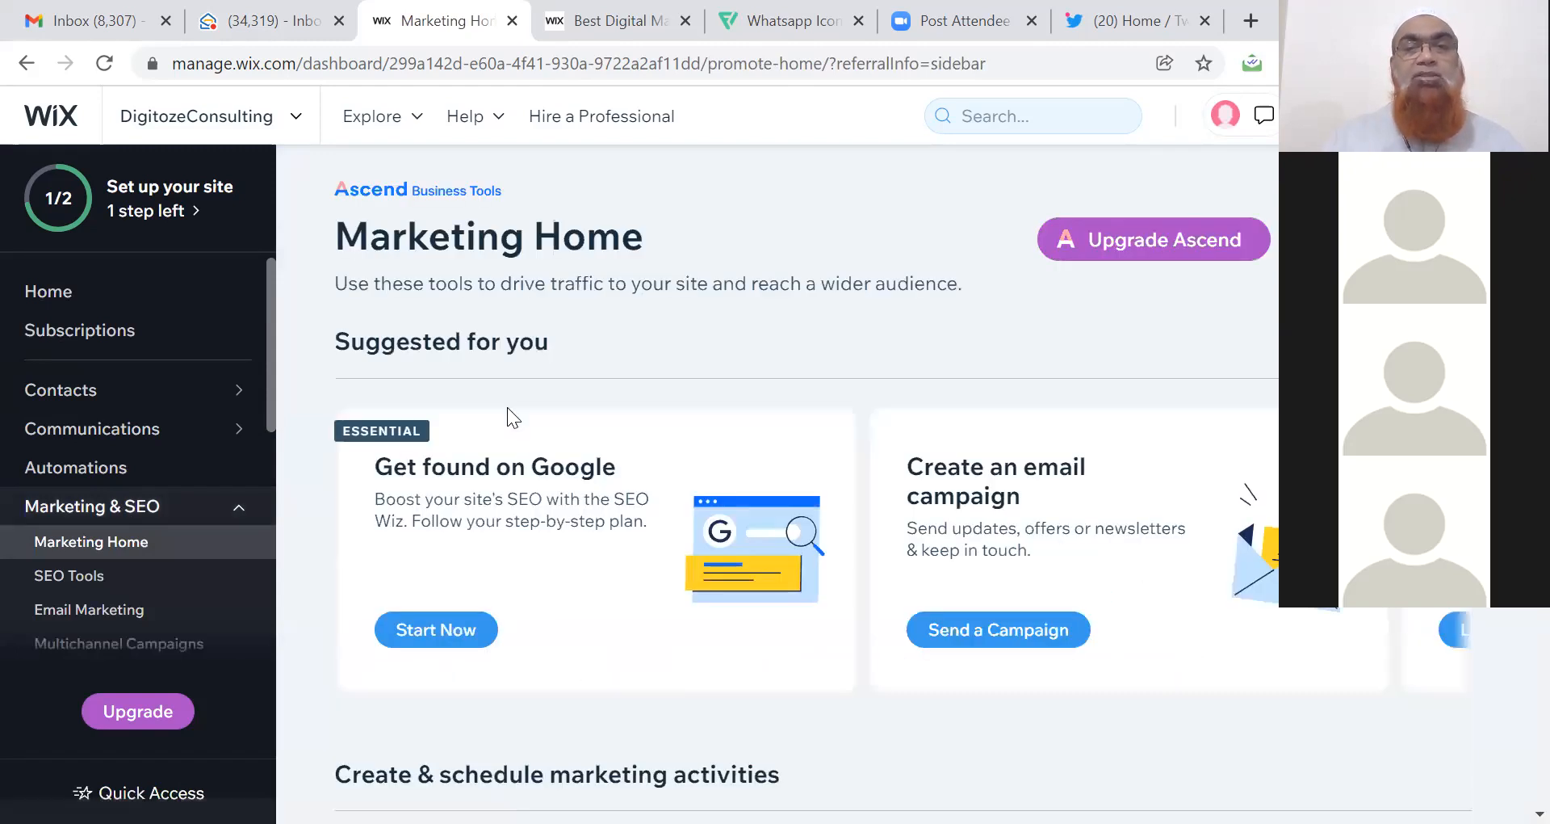
click(73, 577)
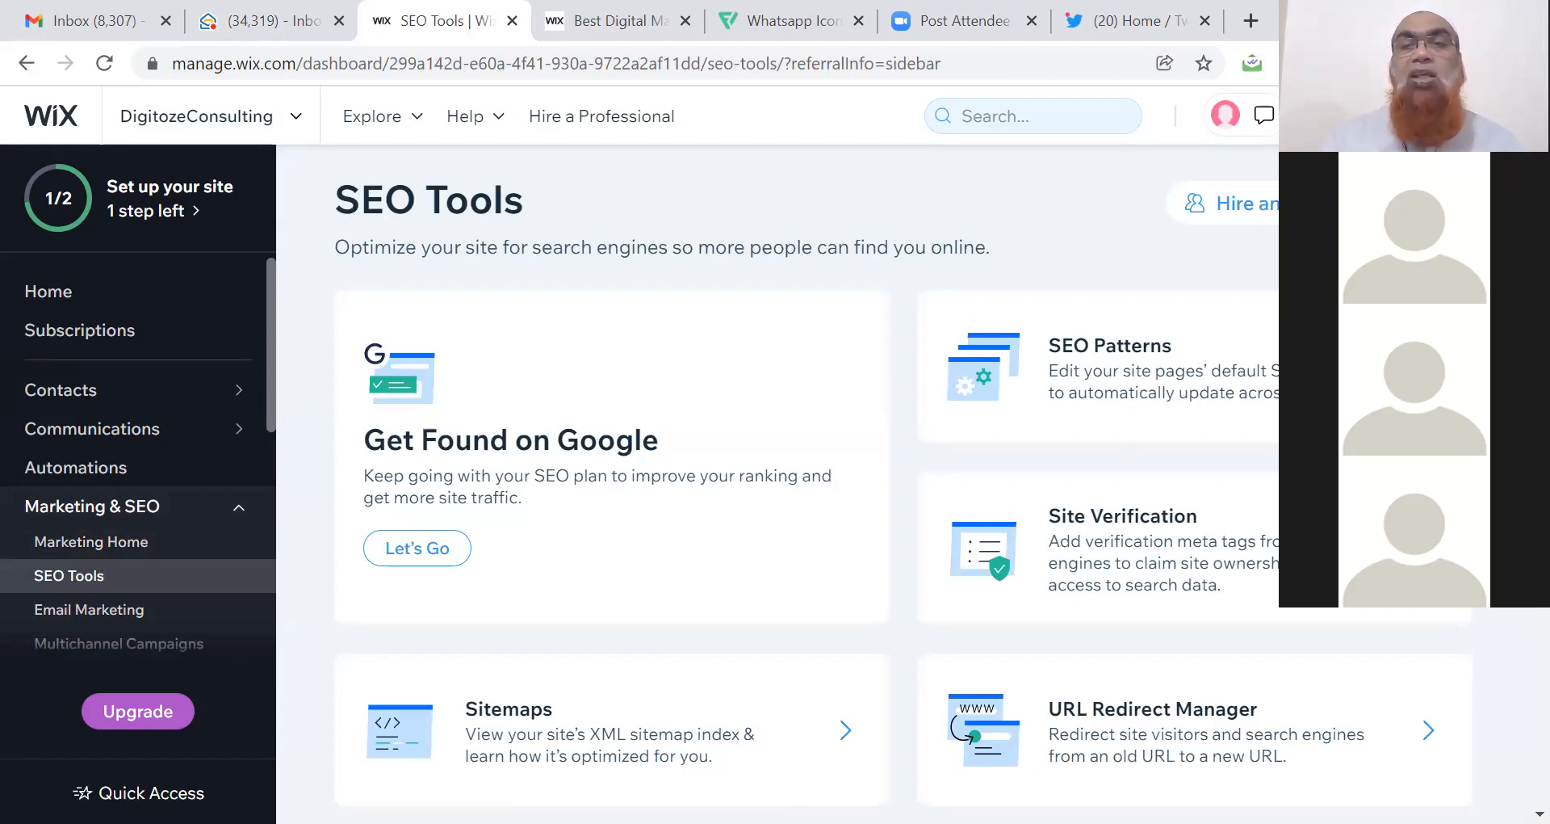
right_click(1148, 130)
key(Escape)
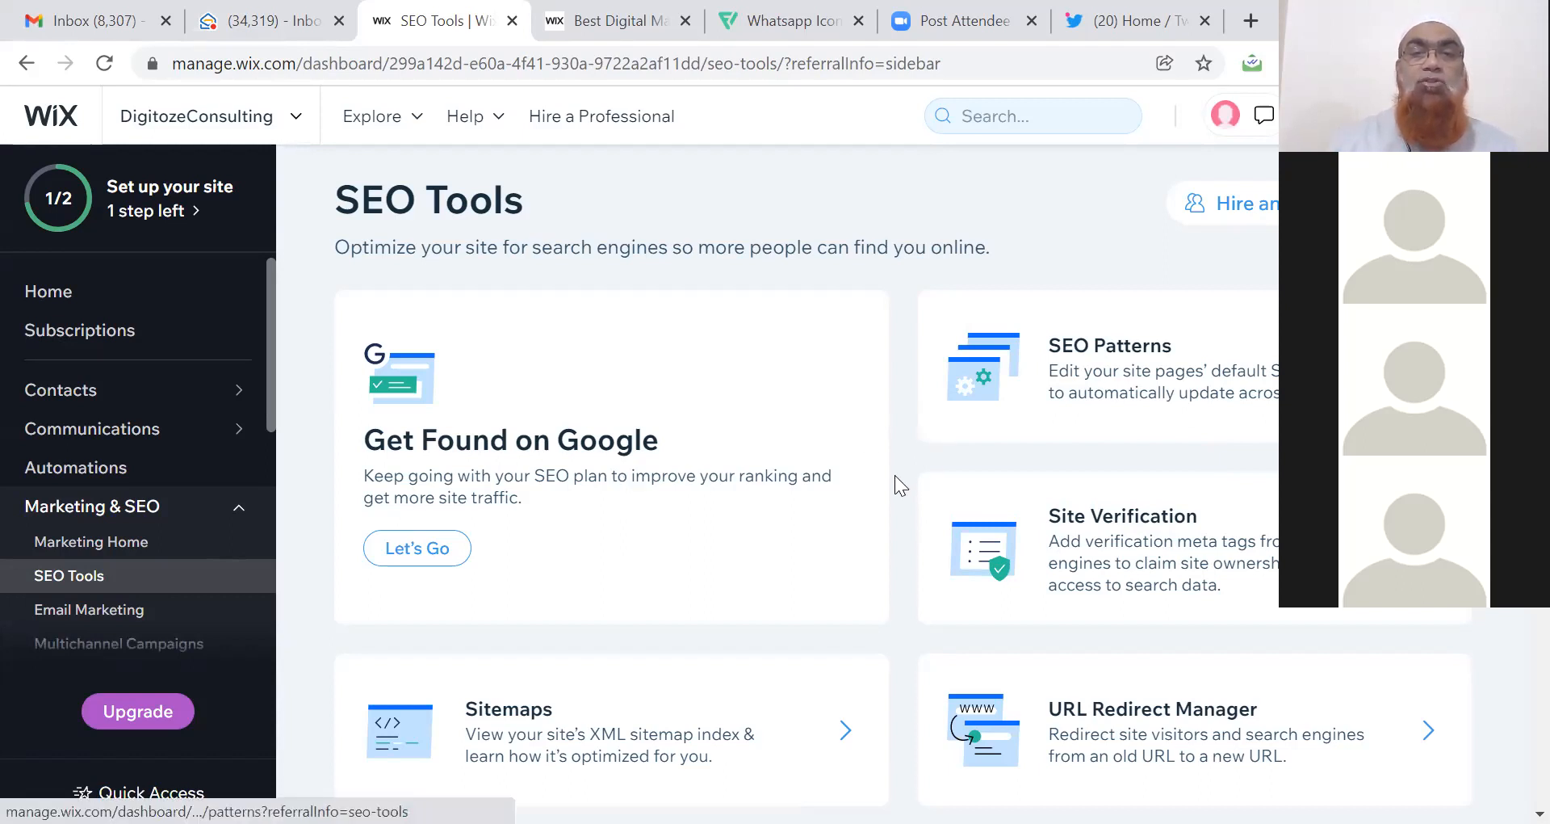
scroll(896, 478, down, 3)
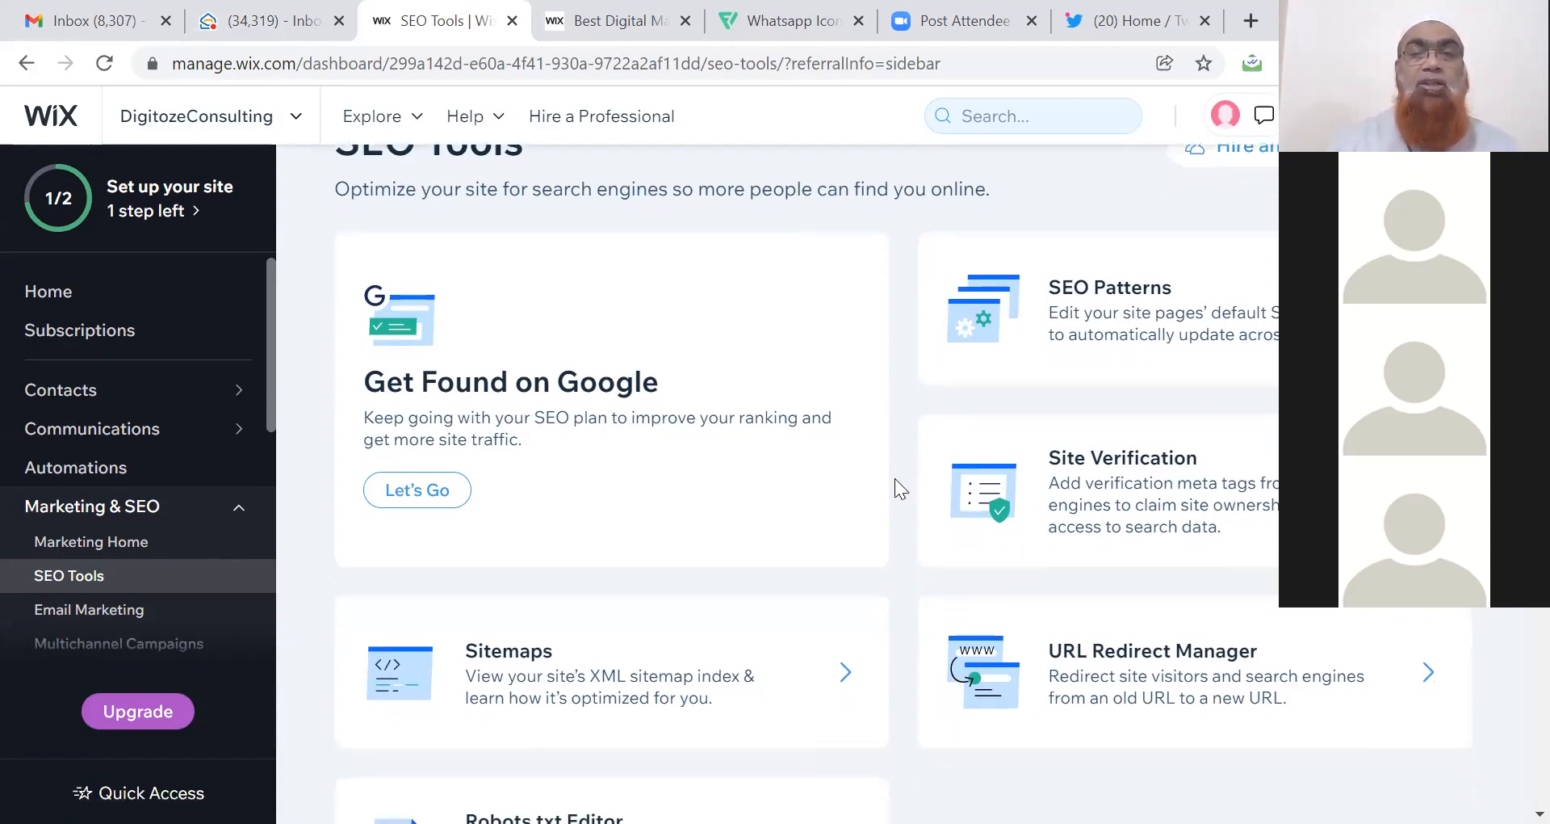